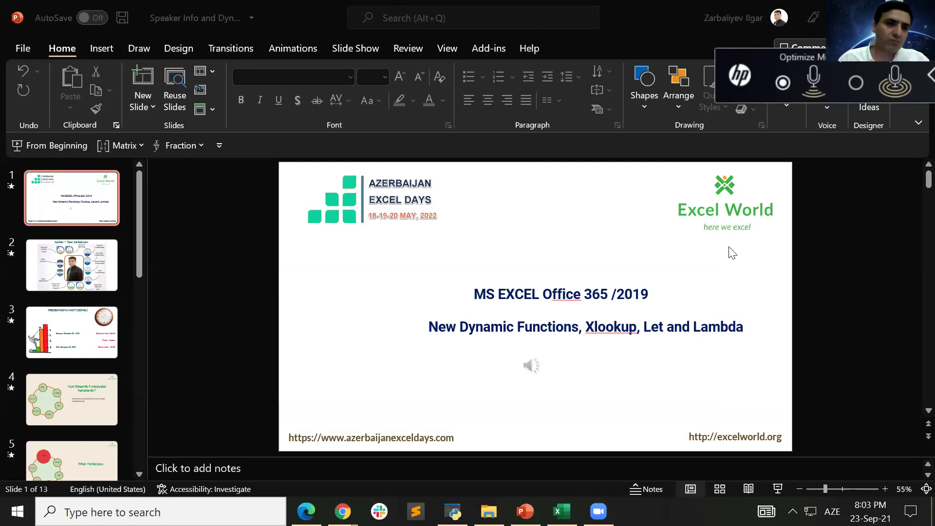
- Bring PowerPoint forward and start the Speaker Info and Dynamic Functions slide show from slide 1
{"action": "left_click", "coordinate": [92, 199]}
{"action": "left_click", "coordinate": [75, 146]}
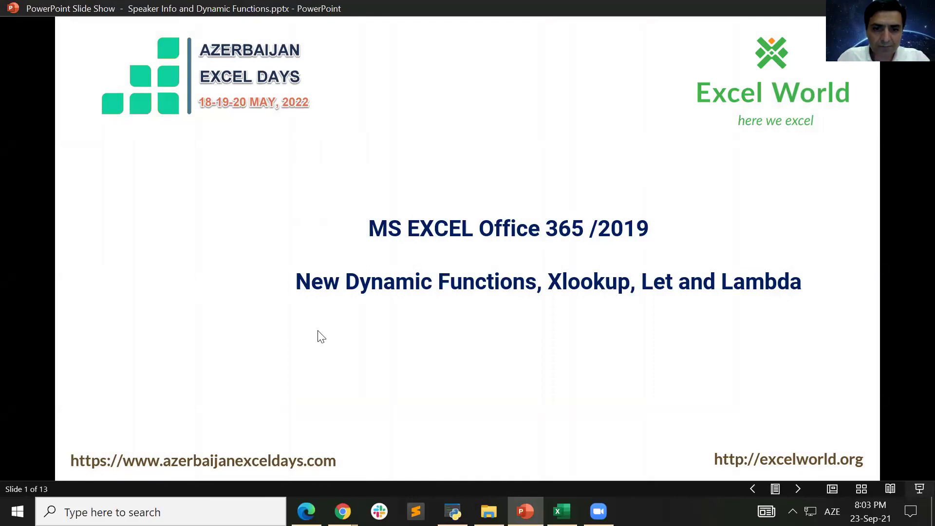
- Advance the slide show from slide 1 to slide 4, the dynamic functions question slide
{"action": "key", "text": "XF86AudioLowerVolume"}
{"action": "key", "text": "XF86AudioLowerVolume"}
{"action": "key", "text": "XF86AudioLowerVolume"}
{"action": "key", "text": "XF86AudioLowerVolume"}
{"action": "key", "text": "XF86AudioLowerVolume"}
{"action": "key", "text": "XF86AudioLowerVolume"}
{"action": "key", "text": "XF86AudioLowerVolume"}
{"action": "key", "text": "XF86AudioLowerVolume"}
{"action": "key", "text": "XF86AudioLowerVolume"}
{"action": "key", "text": "XF86AudioLowerVolume"}
{"action": "key", "text": "XF86AudioLowerVolume"}
{"action": "key", "text": "XF86AudioLowerVolume"}
{"action": "key", "text": "XF86AudioLowerVolume"}
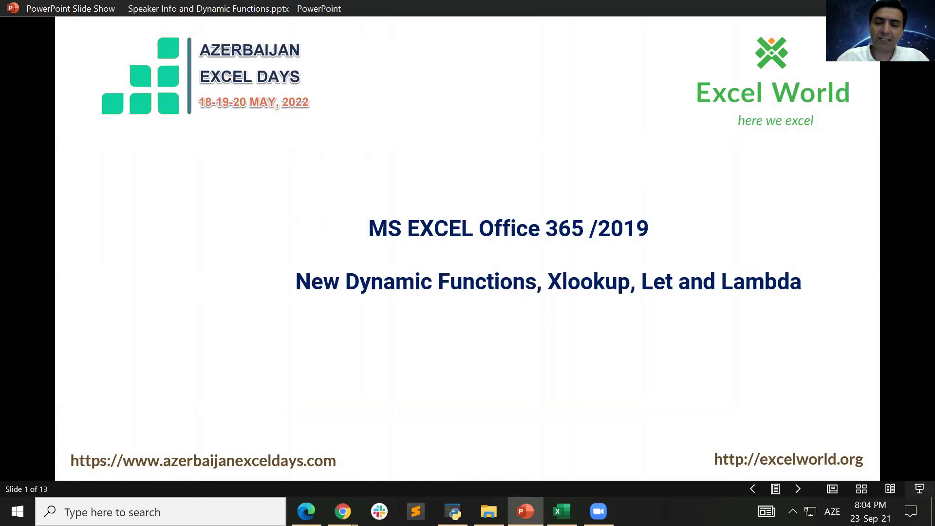
{"action": "key", "text": "Right"}
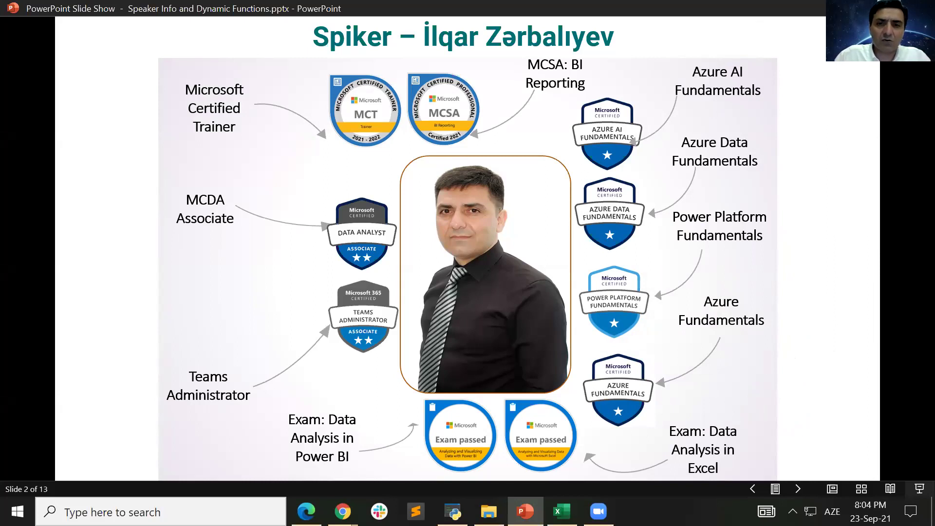
{"action": "key", "text": "Right"}
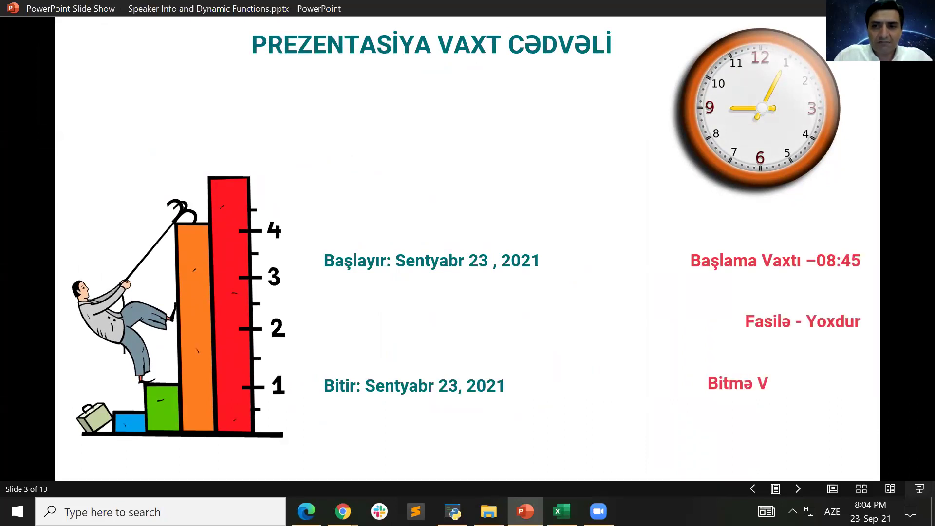
{"action": "key", "text": "Right"}
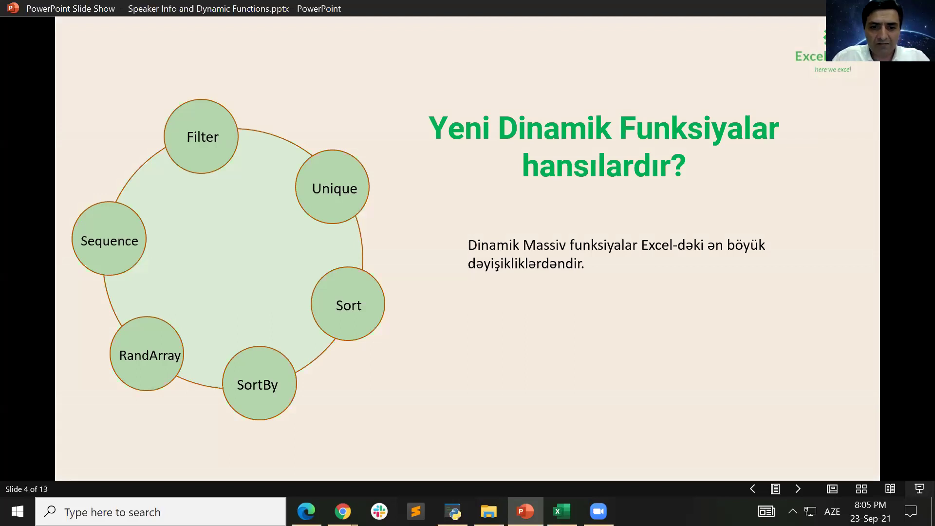
- Mark the function diagram with an on-screen annotation, then clear it
{"action": "key", "text": "XF86AudioRaiseVolume"}
{"action": "key", "text": "XF86AudioRaiseVolume"}
{"action": "key", "text": "XF86AudioRaiseVolume"}
{"action": "key", "text": "XF86AudioRaiseVolume"}
{"action": "key", "text": "XF86AudioRaiseVolume"}
{"action": "key", "text": "XF86AudioRaiseVolume"}
{"action": "key", "text": "XF86AudioRaiseVolume"}
{"action": "key", "text": "XF86AudioRaiseVolume"}
{"action": "key", "text": "XF86AudioRaiseVolume"}
{"action": "key", "text": "XF86AudioRaiseVolume"}
{"action": "key", "text": "XF86AudioRaiseVolume"}
{"action": "key", "text": "XF86AudioRaiseVolume"}
{"action": "key", "text": "XF86AudioRaiseVolume"}
{"action": "key", "text": "XF86AudioRaiseVolume"}
{"action": "key", "text": "XF86AudioRaiseVolume"}
{"action": "key", "text": "XF86AudioRaiseVolume"}
{"action": "key", "text": "XF86AudioRaiseVolume"}
{"action": "key", "text": "XF86AudioRaiseVolume"}
{"action": "key", "text": "XF86AudioRaiseVolume"}
{"action": "key", "text": "XF86AudioRaiseVolume"}
{"action": "key", "text": "XF86AudioRaiseVolume"}
{"action": "key", "text": "XF86AudioRaiseVolume"}
{"action": "key", "text": "XF86AudioRaiseVolume"}
{"action": "key", "text": "XF86AudioLowerVolume"}
{"action": "key", "text": "XF86AudioLowerVolume"}
{"action": "key", "text": "XF86AudioLowerVolume"}
{"action": "key", "text": "XF86AudioLowerVolume"}
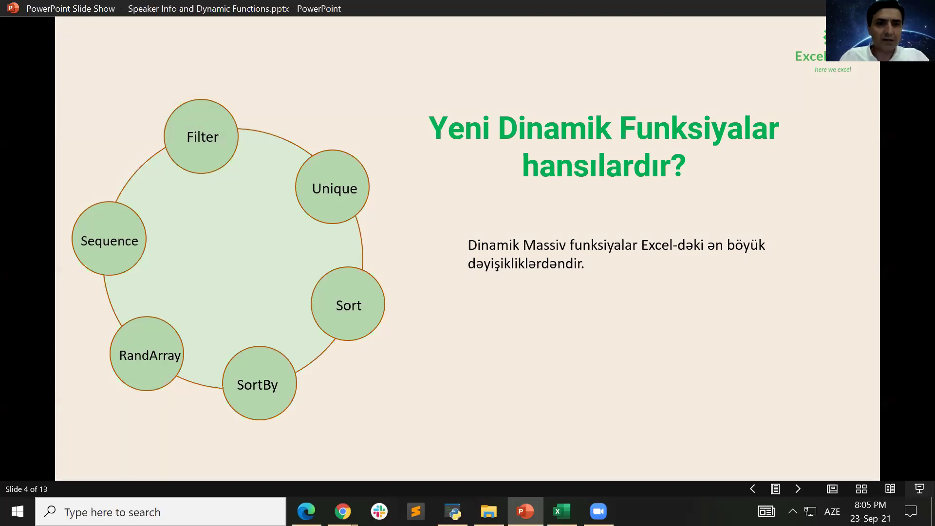
{"action": "mouse_move", "coordinate": [64, 102]}
{"action": "left_mouse_down"}
{"action": "mouse_move", "coordinate": [203, 317]}
{"action": "mouse_move", "coordinate": [490, 455]}
{"action": "mouse_move", "coordinate": [478, 444]}
{"action": "left_mouse_up"}
{"action": "key", "text": "alt+s"}
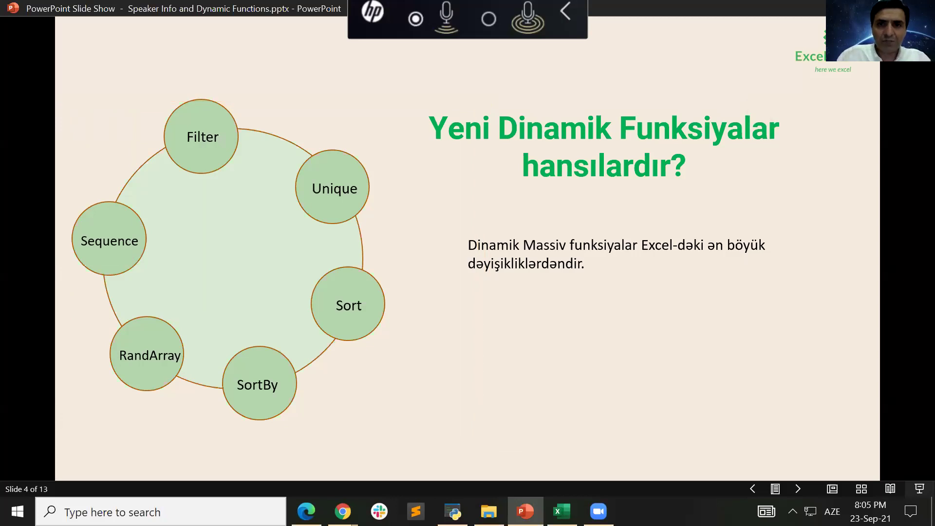
- Advance through the Filter, Unique, Sort and Sortby slides to the Sequence slide
{"action": "key", "text": "Right"}
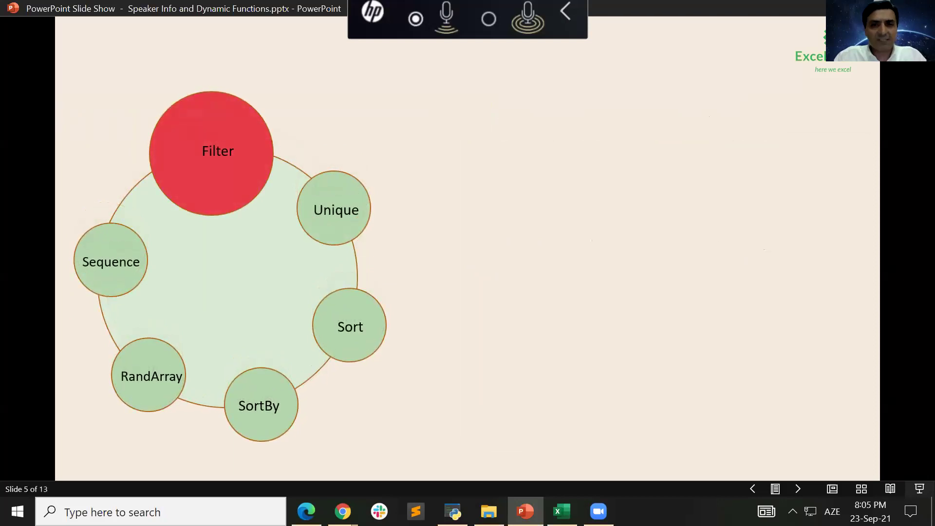
{"action": "key", "text": "Right"}
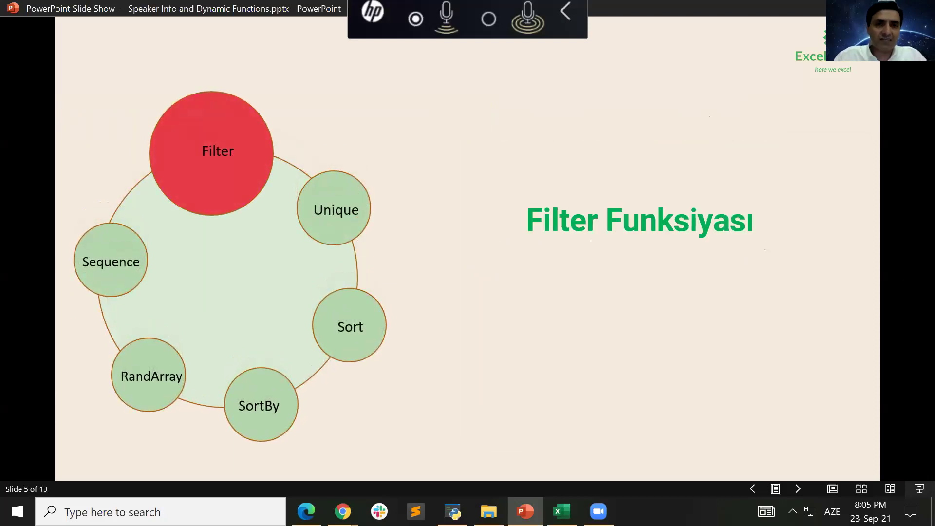
{"action": "key", "text": "Right"}
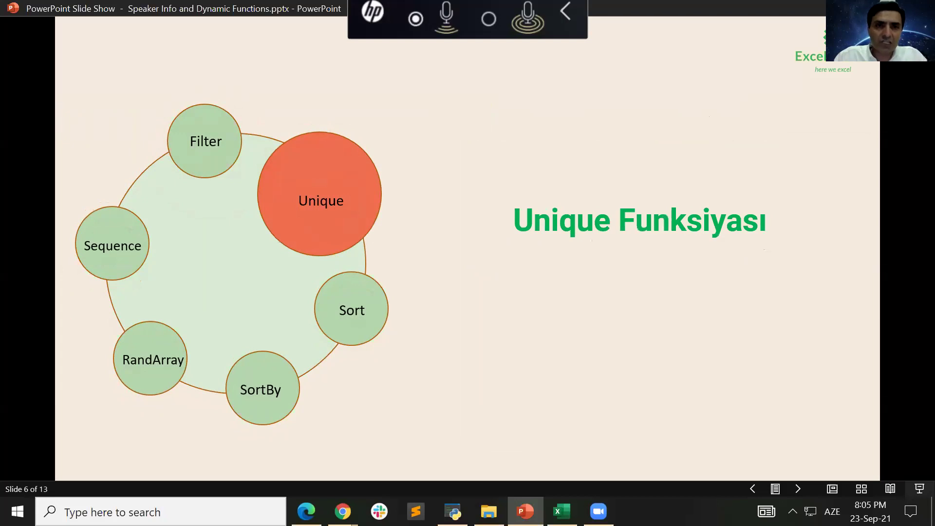
{"action": "key", "text": "Right"}
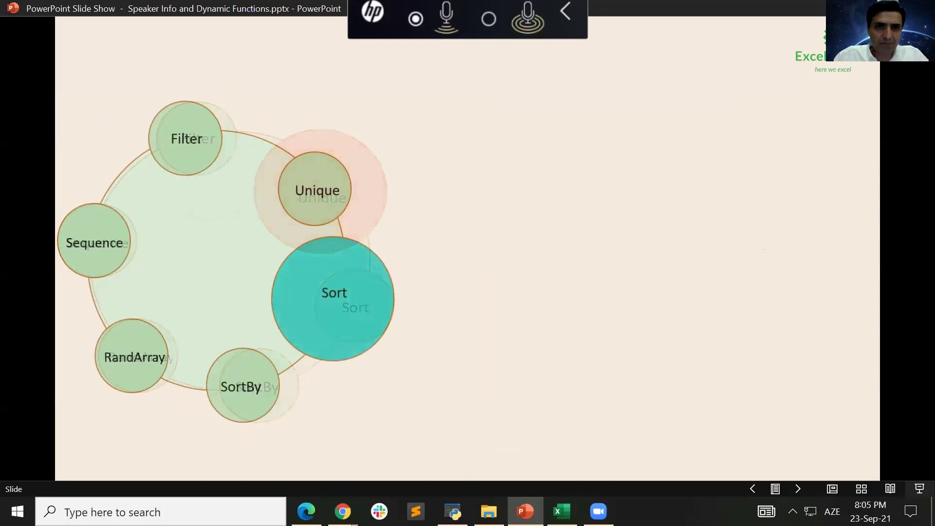
{"action": "key", "text": "Right"}
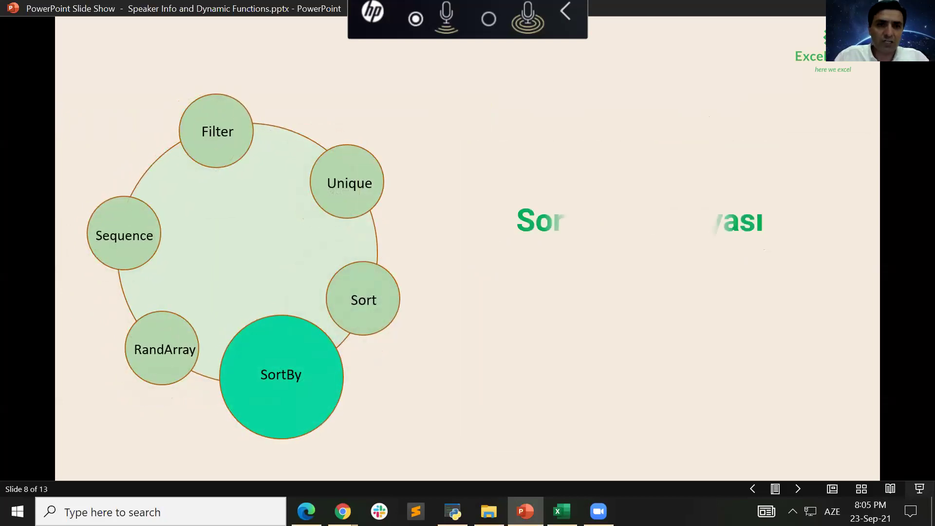
{"action": "key", "text": "Right"}
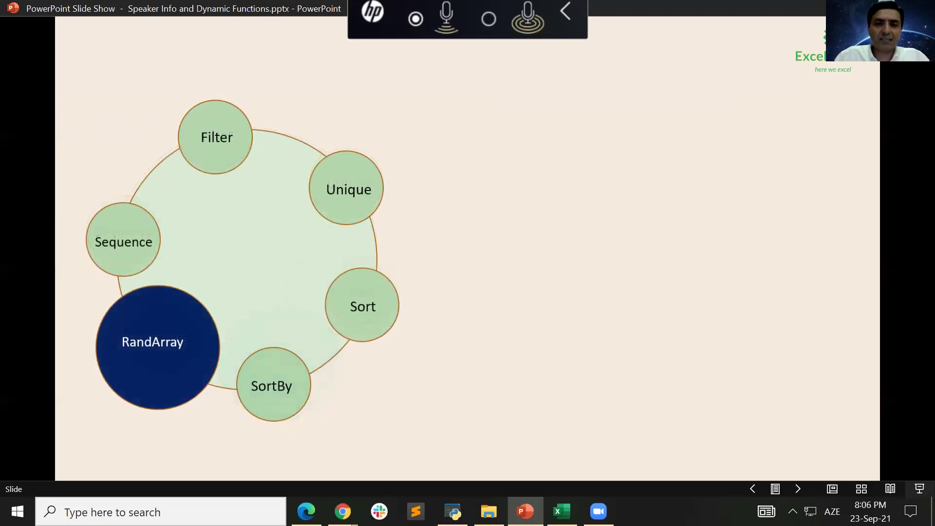
{"action": "key", "text": "Right"}
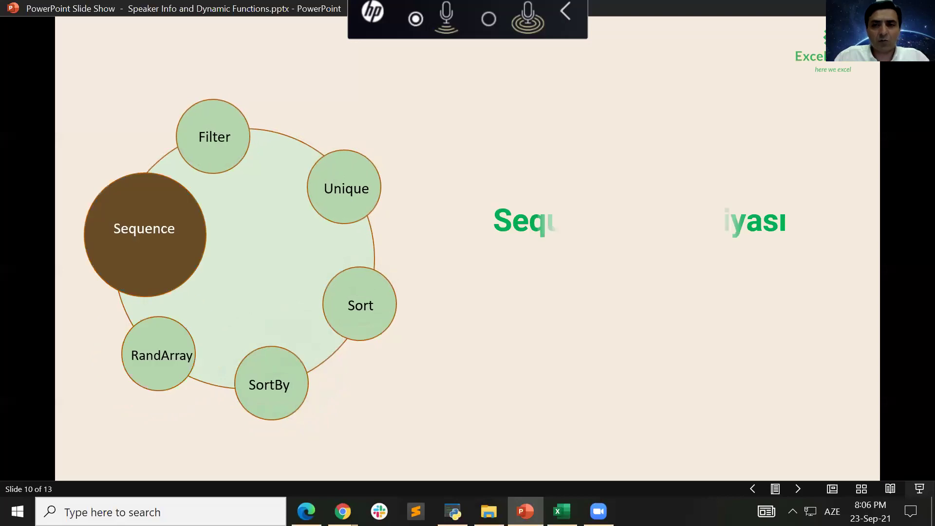
- Continue past the İNDİDƏN MÜVƏFFƏQİYYƏTLƏR and questions slides to the black end screen
{"action": "key", "text": "Right"}
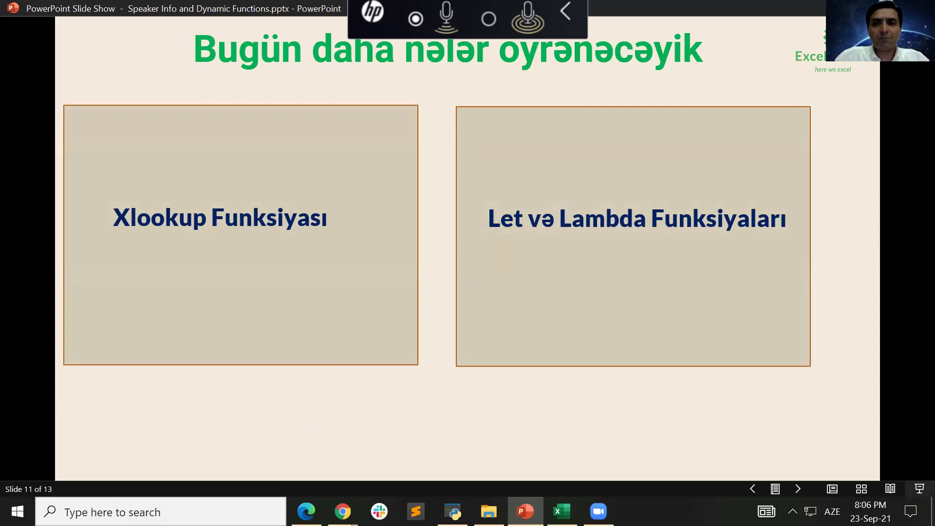
{"action": "key", "text": "Right"}
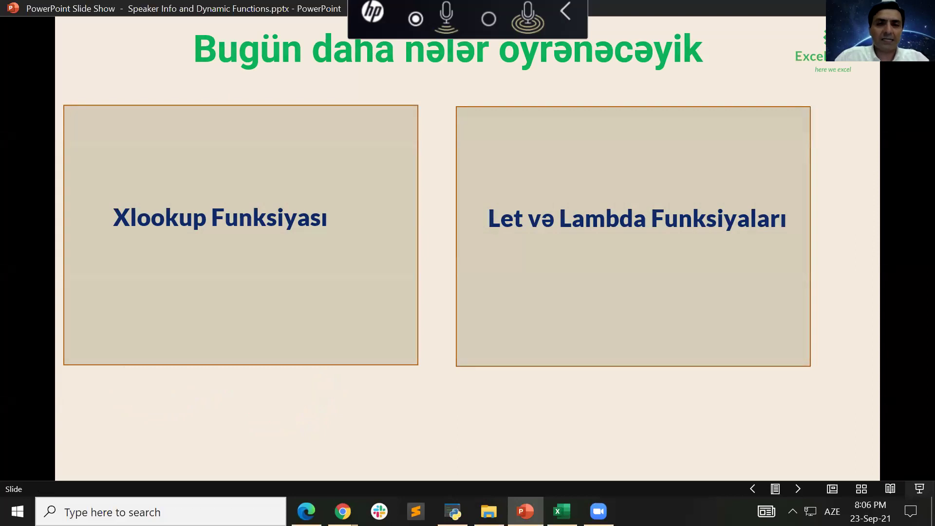
{"action": "key", "text": "Right"}
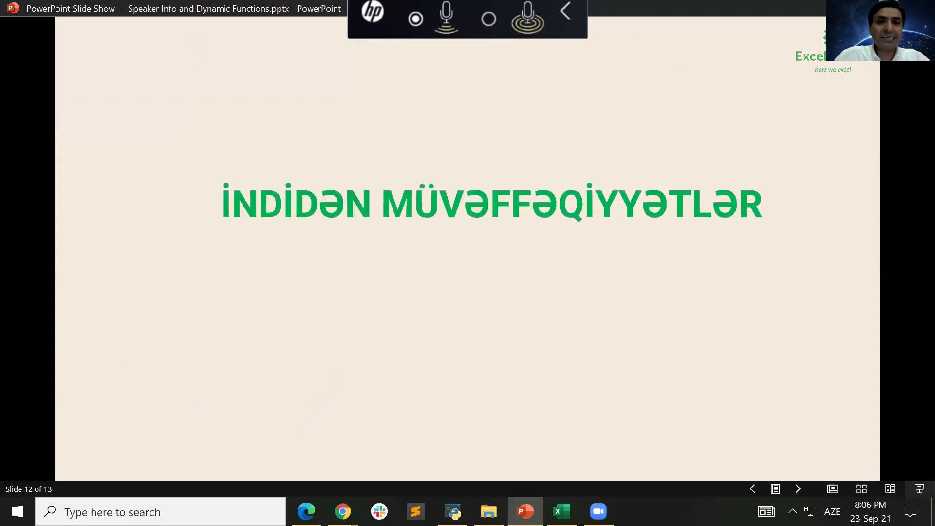
{"action": "key", "text": "Right"}
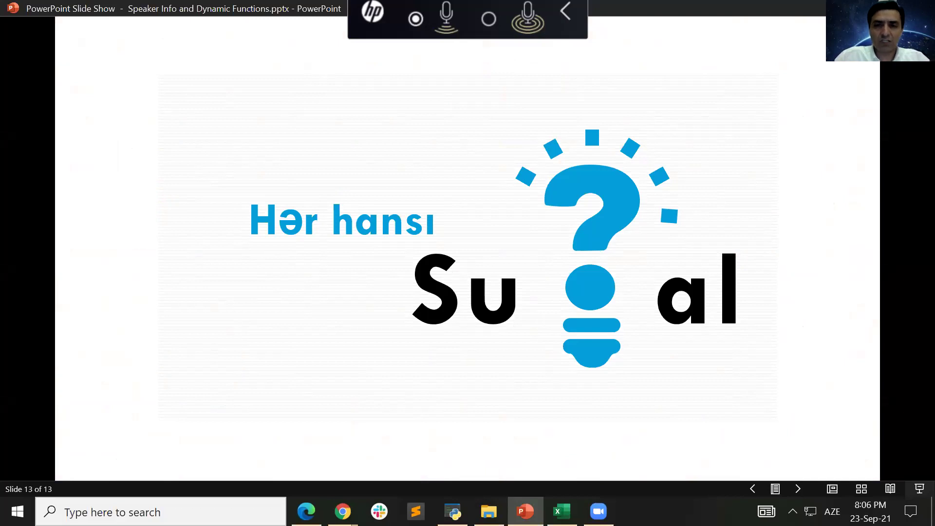
{"action": "key", "text": "Right"}
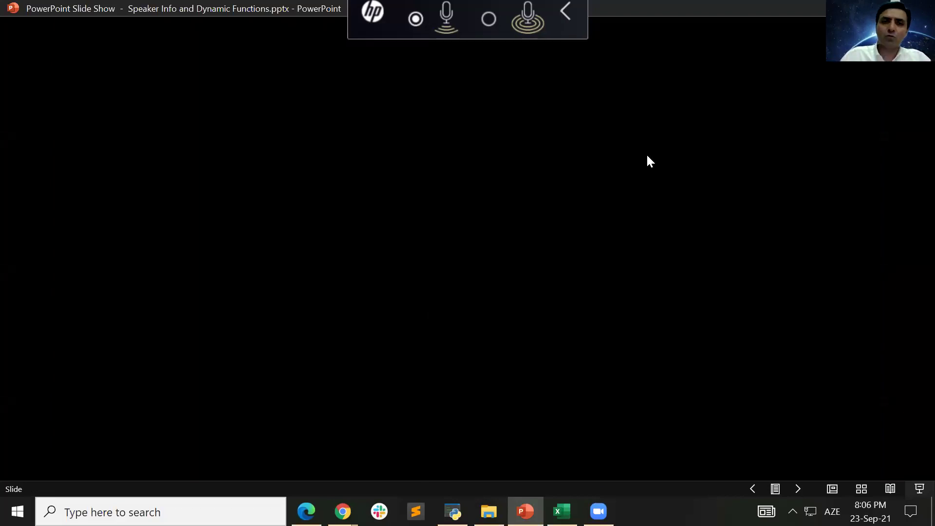
- Exit the show, close PowerPoint with Alt+F4, and show the Task1 cost grid in Excel
{"action": "left_click", "coordinate": [647, 161]}
{"action": "key", "text": "alt+F4"}
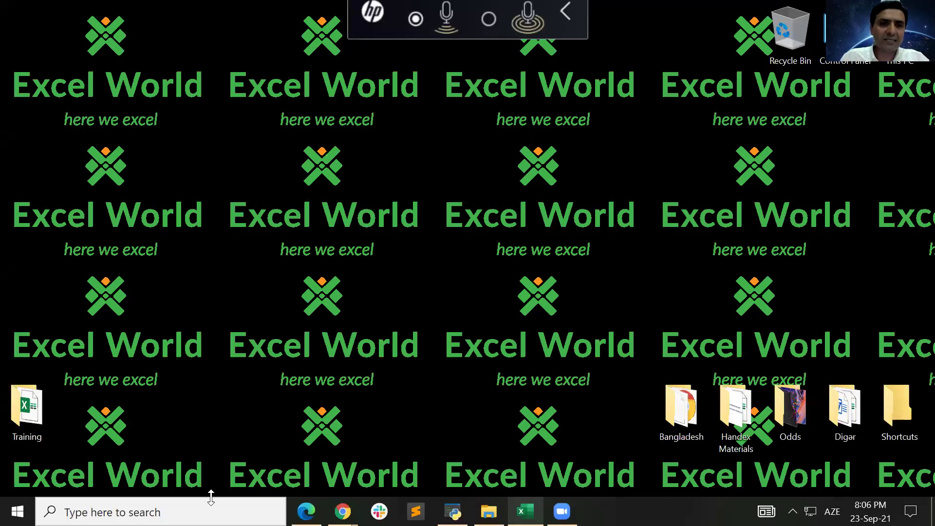
{"action": "key", "text": "alt+Tab"}
{"action": "key", "text": "ctrl+Page_Up"}
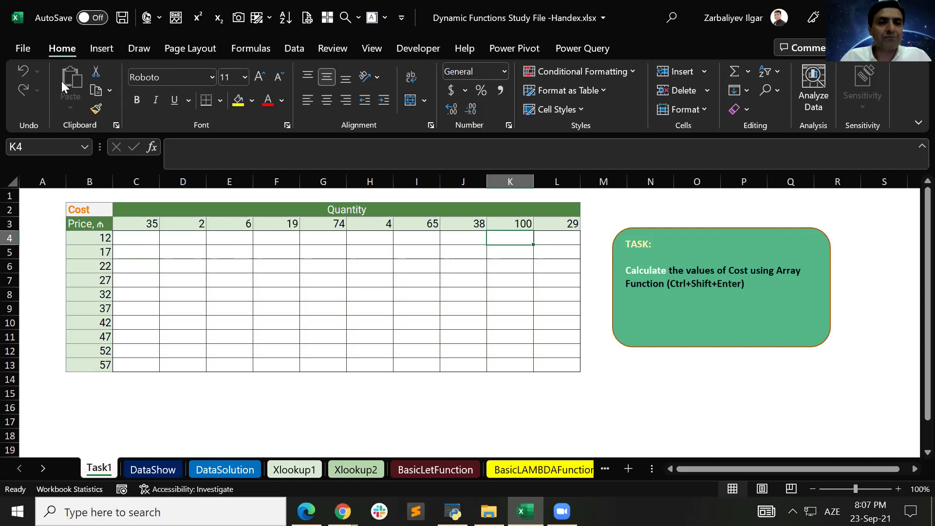
{"action": "left_click", "coordinate": [24, 51]}
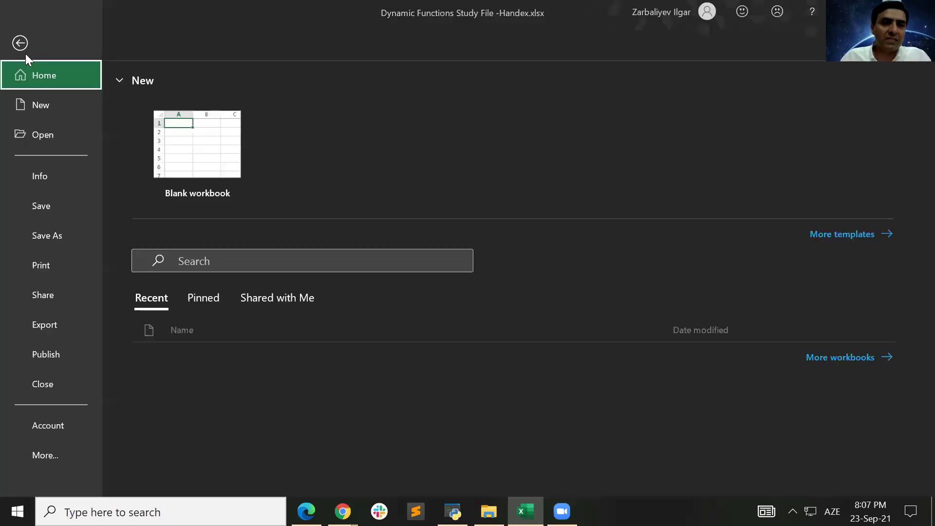
{"action": "left_click", "coordinate": [54, 460]}
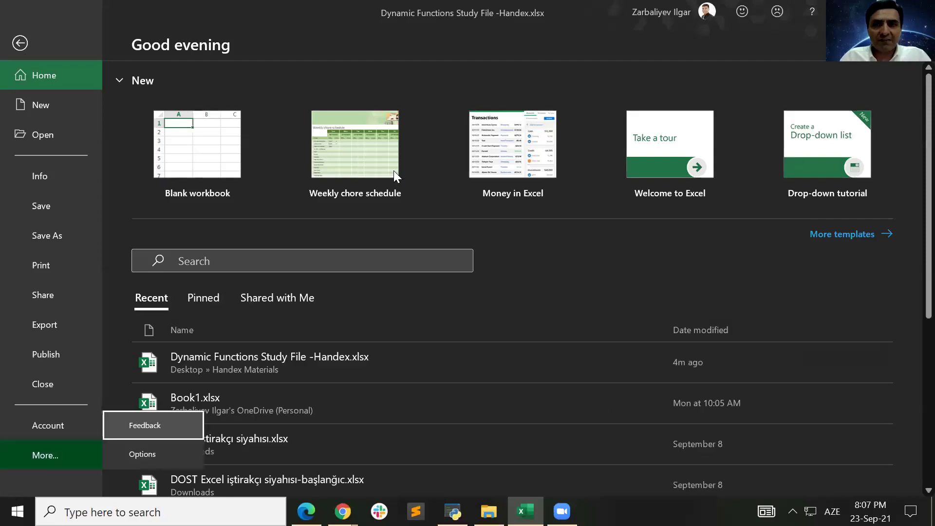
{"action": "key", "text": "Escape"}
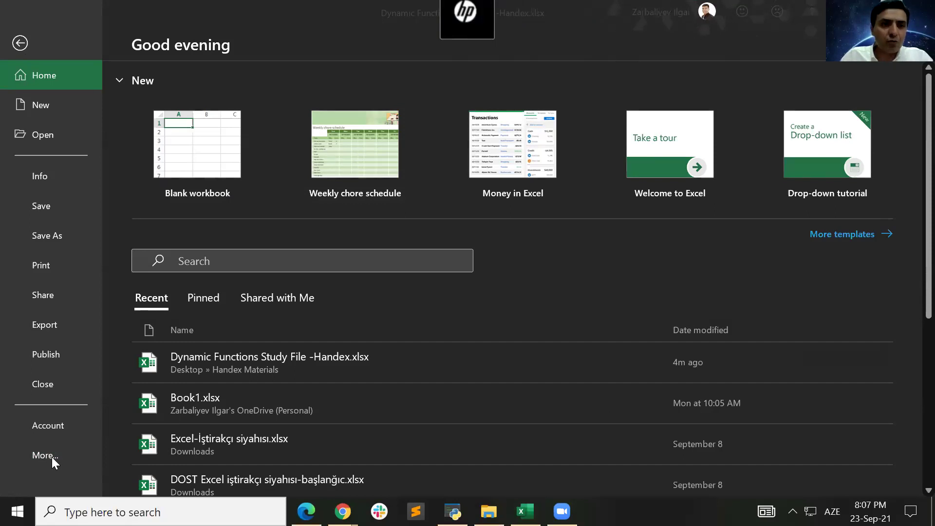
{"action": "left_click", "coordinate": [54, 431]}
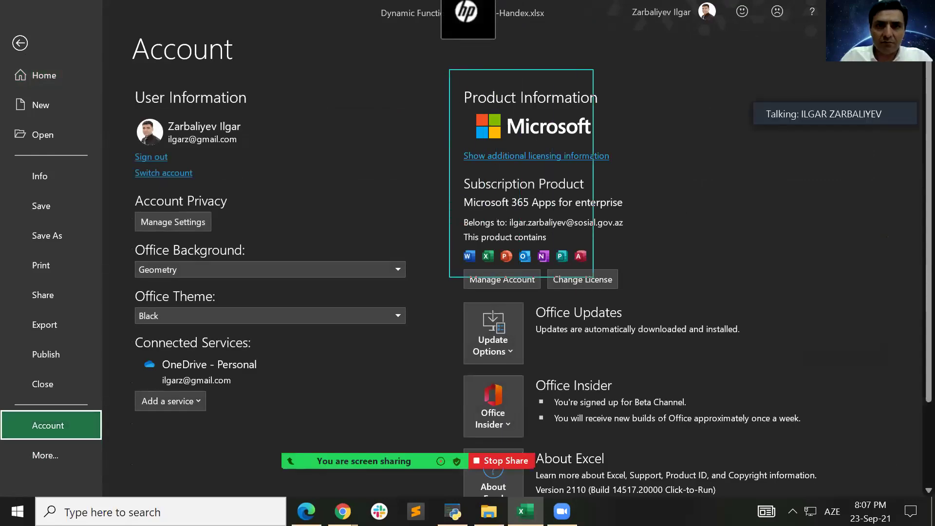
{"action": "mouse_move", "coordinate": [452, 374]}
{"action": "left_mouse_down"}
{"action": "mouse_move", "coordinate": [476, 415]}
{"action": "mouse_move", "coordinate": [584, 433]}
{"action": "mouse_move", "coordinate": [823, 441]}
{"action": "left_mouse_up"}
{"action": "mouse_move", "coordinate": [551, 392]}
{"action": "left_mouse_down"}
{"action": "mouse_move", "coordinate": [602, 407]}
{"action": "mouse_move", "coordinate": [701, 414]}
{"action": "left_mouse_up"}
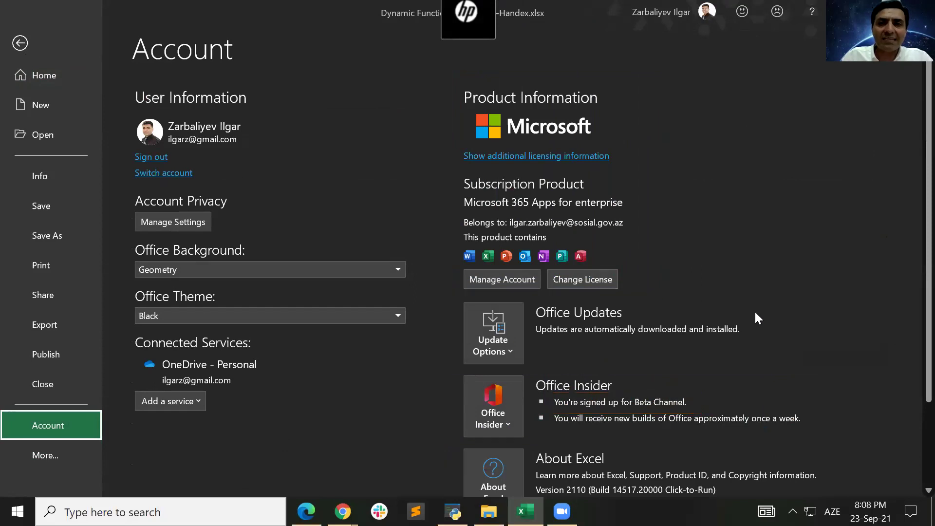
{"action": "left_click", "coordinate": [21, 42]}
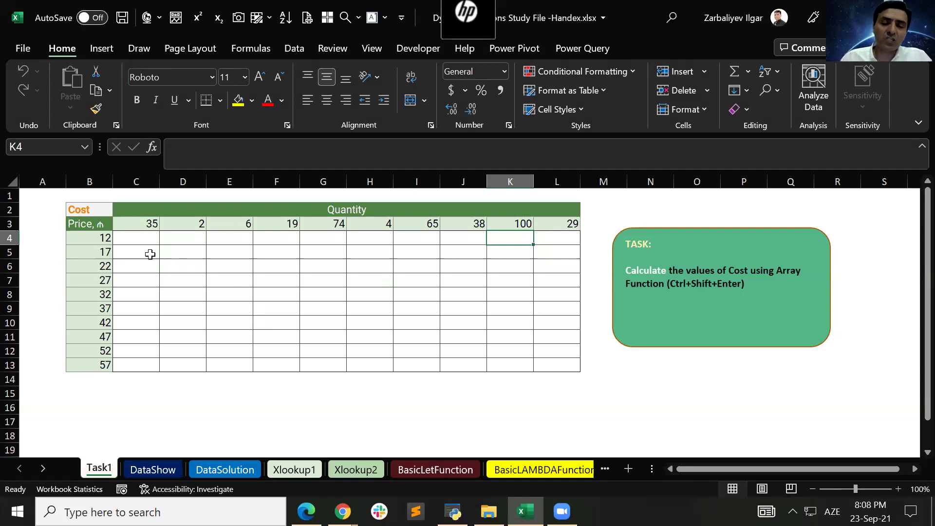
{"action": "left_click", "coordinate": [172, 475]}
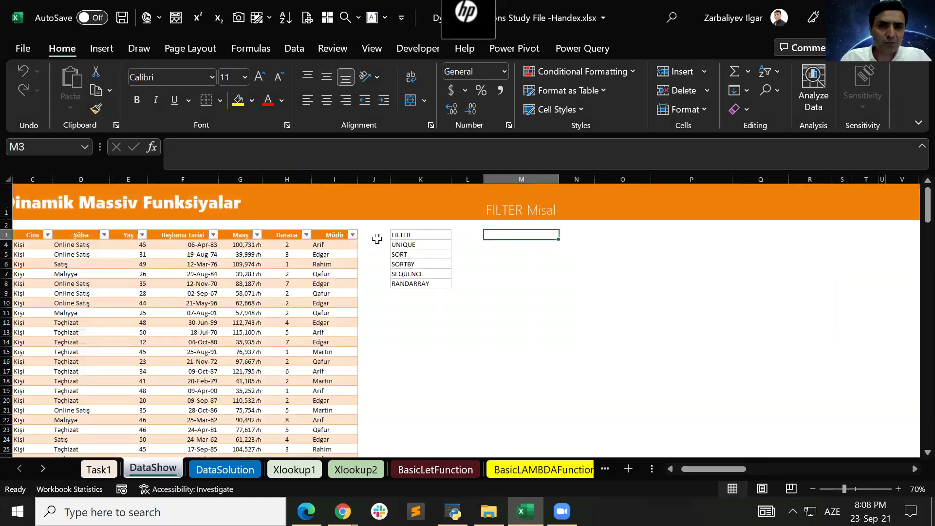
{"action": "left_click_drag", "start_coordinate": [425, 235], "coordinate": [428, 292]}
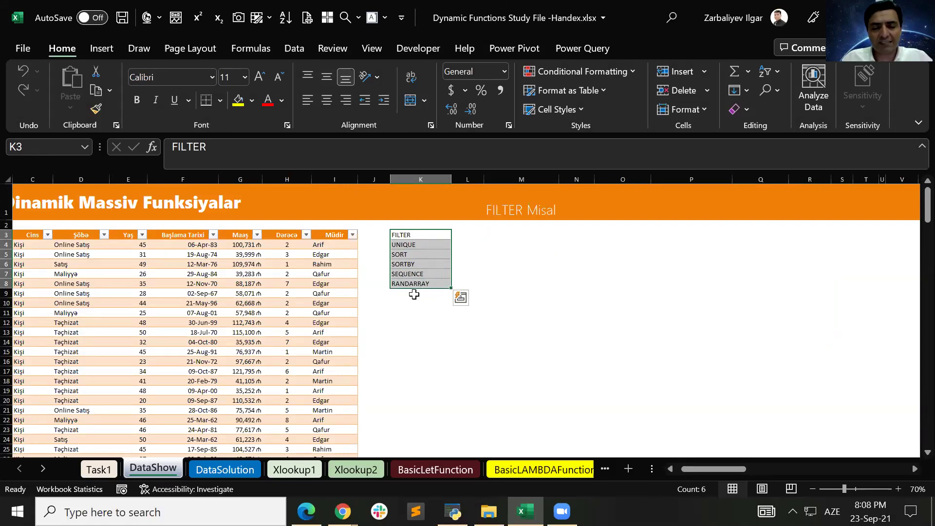
{"action": "left_click_drag", "start_coordinate": [419, 238], "coordinate": [420, 285]}
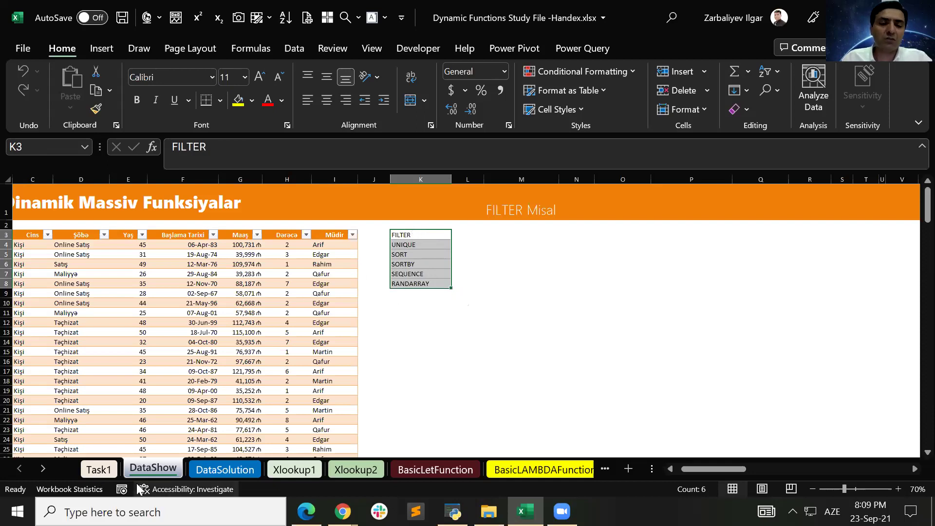
- On the Task1 sheet, enter the label 'Ctrl+Shift+Enter' in H16
{"action": "left_click", "coordinate": [99, 469]}
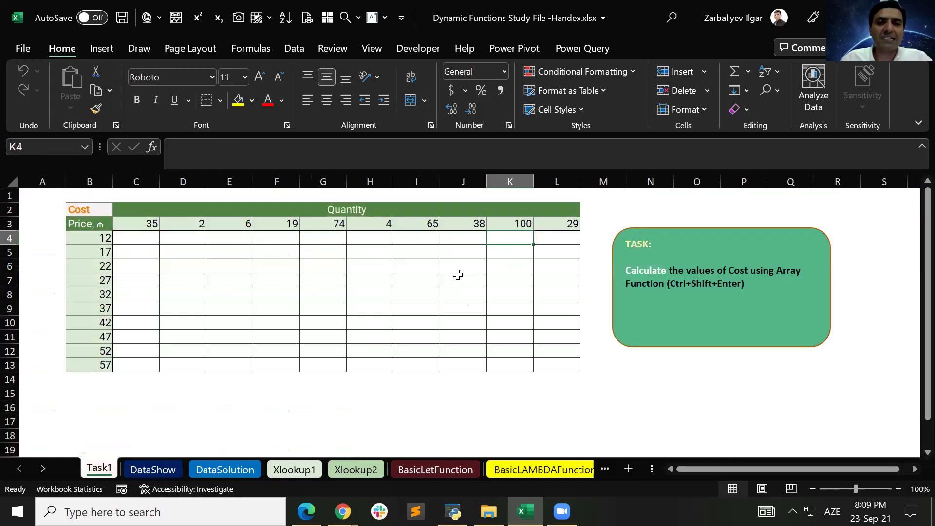
{"action": "left_click", "coordinate": [274, 306]}
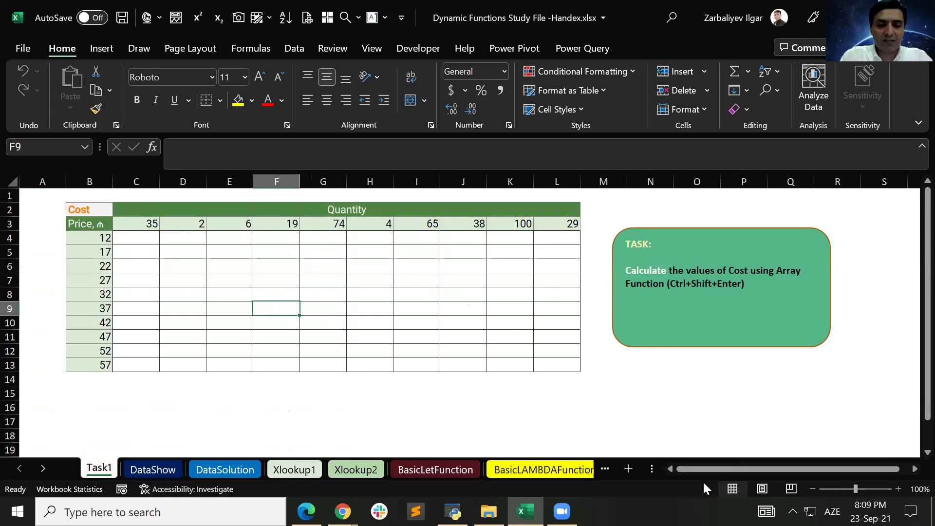
{"action": "key", "text": "Down"}
{"action": "key", "text": "Down"}
{"action": "key", "text": "Down"}
{"action": "key", "text": "Down"}
{"action": "key", "text": "Down"}
{"action": "key", "text": "Down"}
{"action": "key", "text": "Down"}
{"action": "key", "text": "Right"}
{"action": "key", "text": "Right"}
{"action": "type", "text": "Ctrl+Shift+Enter"}
{"action": "key", "text": "Return"}
- Enter the label 'Legacy Formula' in E16
{"action": "key", "text": "Up"}
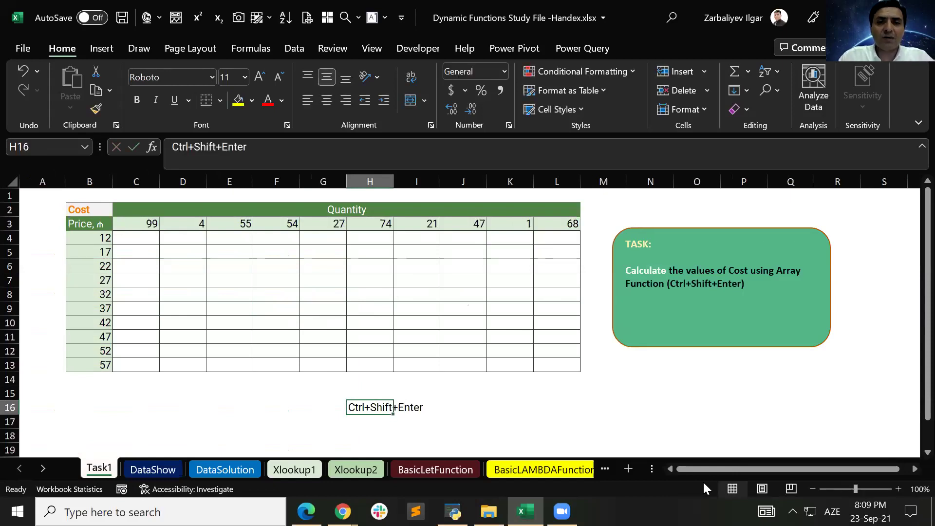
{"action": "key", "text": "Left"}
{"action": "key", "text": "Right"}
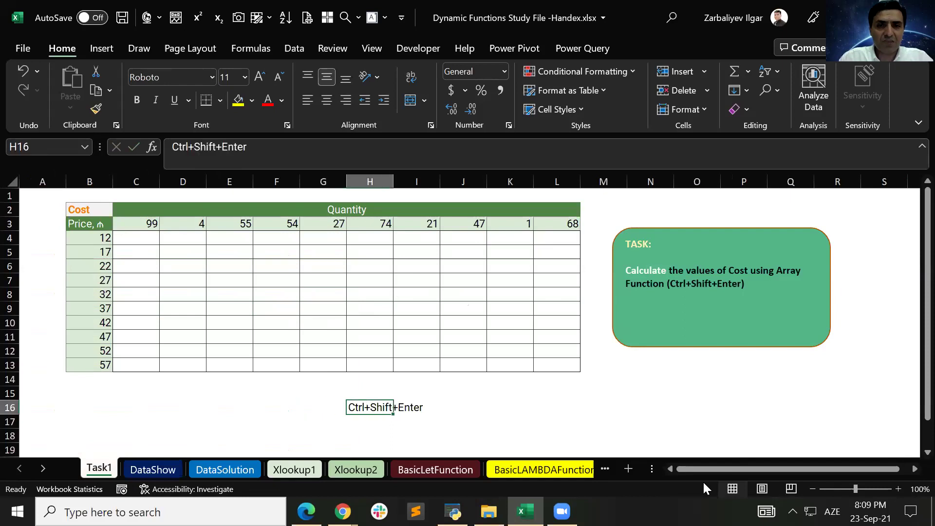
{"action": "key", "text": "Left"}
{"action": "key", "text": "Right"}
{"action": "key", "text": "Left"}
{"action": "key", "text": "Left"}
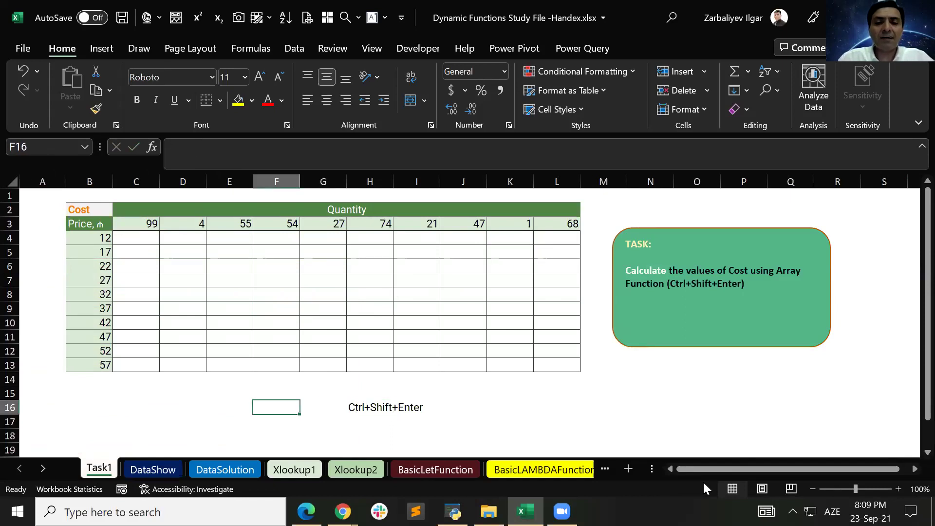
{"action": "key", "text": "Left"}
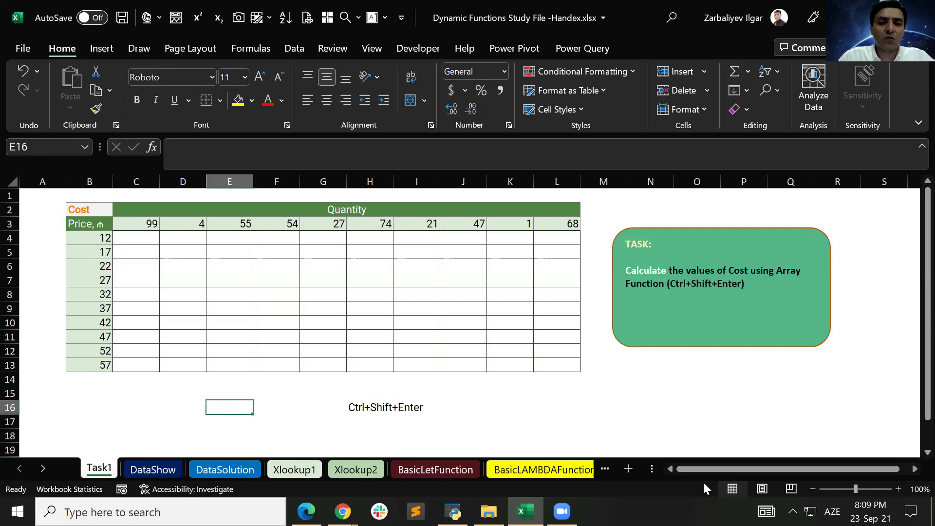
{"action": "type", "text": "Legac"}
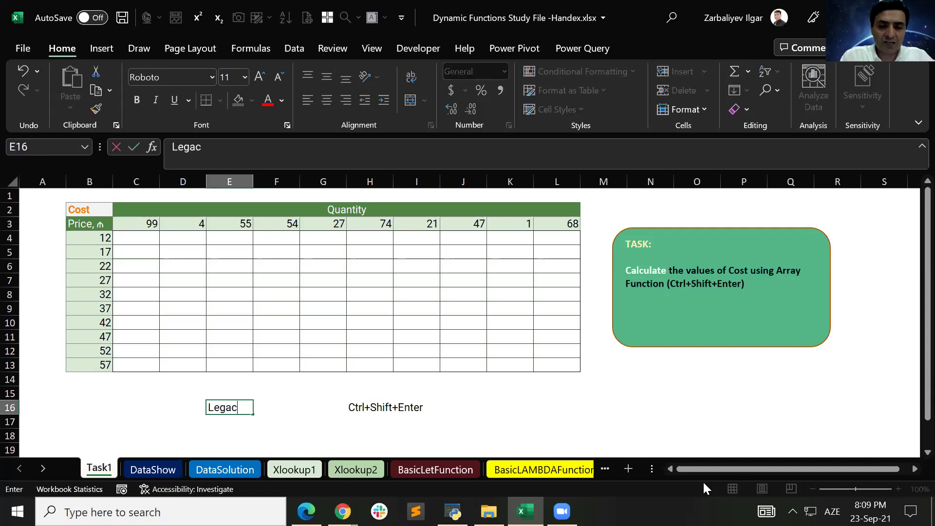
{"action": "type", "text": "y Formula"}
{"action": "key", "text": "Return"}
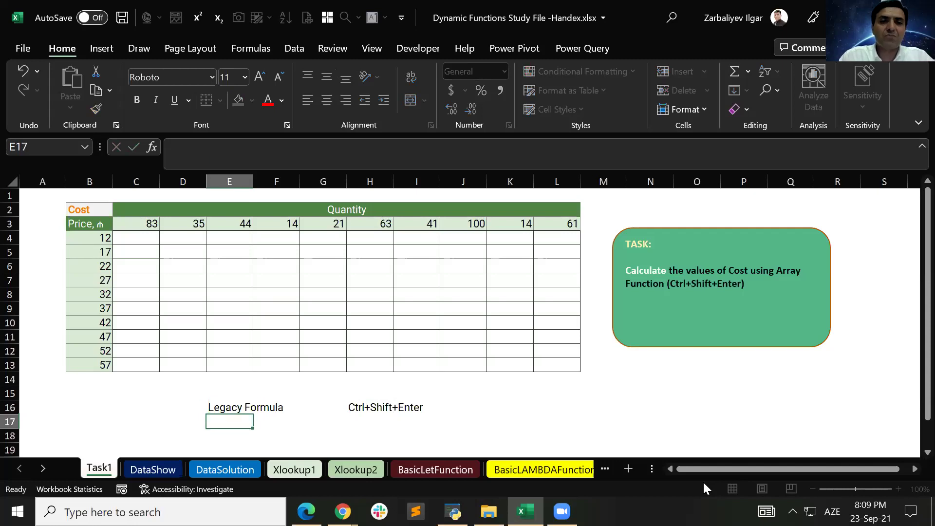
- Select the empty Cost grid C4:L13
{"action": "key", "text": "Up"}
{"action": "key", "text": "Right"}
{"action": "key", "text": "Right"}
{"action": "key", "text": "Right"}
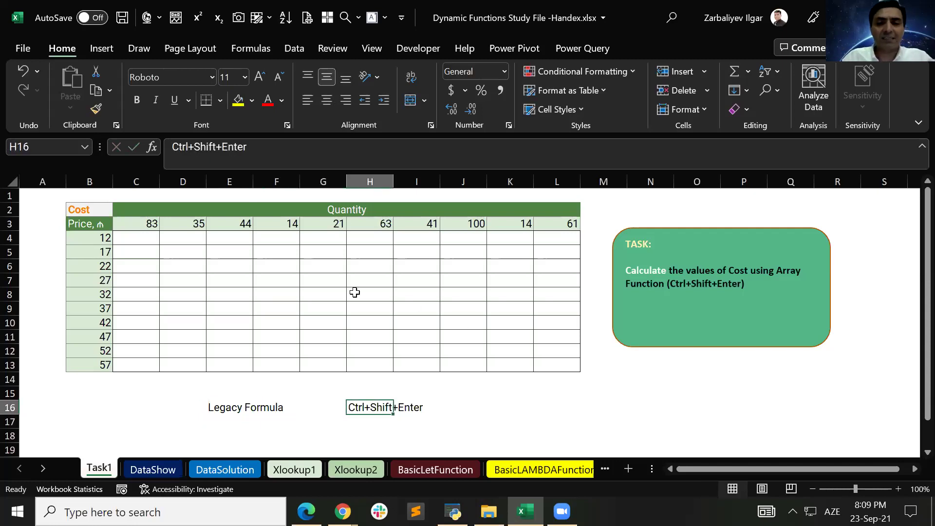
{"action": "left_click_drag", "start_coordinate": [136, 238], "coordinate": [541, 364]}
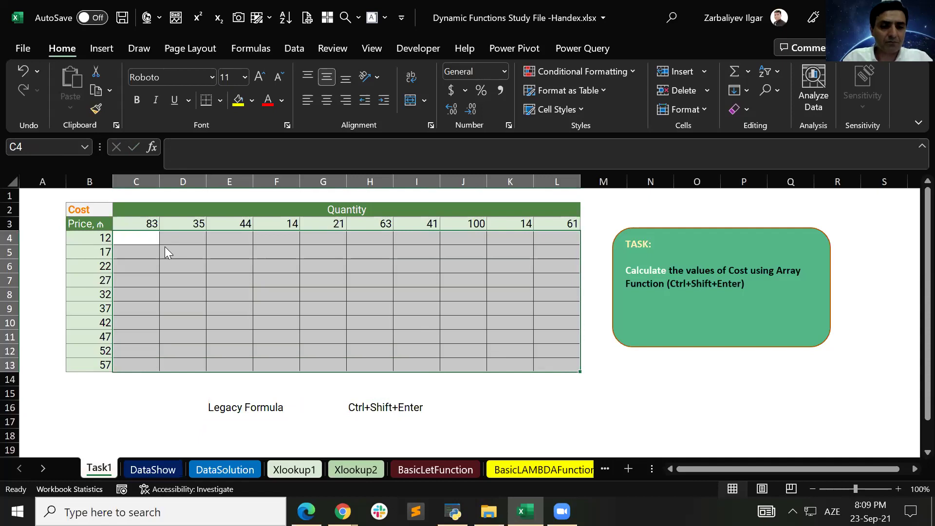
{"action": "mouse_move", "coordinate": [123, 216]}
{"action": "left_mouse_down"}
{"action": "mouse_move", "coordinate": [185, 241]}
{"action": "mouse_move", "coordinate": [580, 232]}
{"action": "left_mouse_up"}
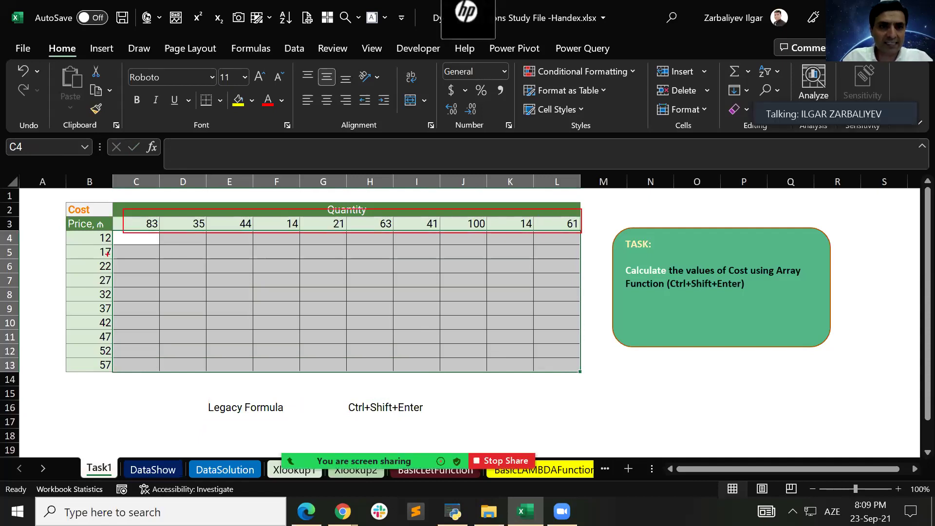
{"action": "mouse_move", "coordinate": [71, 234]}
{"action": "left_mouse_down"}
{"action": "mouse_move", "coordinate": [76, 277]}
{"action": "mouse_move", "coordinate": [113, 372]}
{"action": "left_mouse_up"}
{"action": "mouse_move", "coordinate": [139, 242]}
{"action": "left_mouse_down"}
{"action": "mouse_move", "coordinate": [141, 270]}
{"action": "mouse_move", "coordinate": [297, 356]}
{"action": "mouse_move", "coordinate": [555, 352]}
{"action": "mouse_move", "coordinate": [582, 281]}
{"action": "mouse_move", "coordinate": [545, 253]}
{"action": "mouse_move", "coordinate": [139, 241]}
{"action": "left_mouse_up"}
{"action": "mouse_move", "coordinate": [325, 389]}
{"action": "left_mouse_down"}
{"action": "mouse_move", "coordinate": [350, 409]}
{"action": "mouse_move", "coordinate": [436, 423]}
{"action": "mouse_move", "coordinate": [408, 389]}
{"action": "mouse_move", "coordinate": [344, 386]}
{"action": "left_mouse_up"}
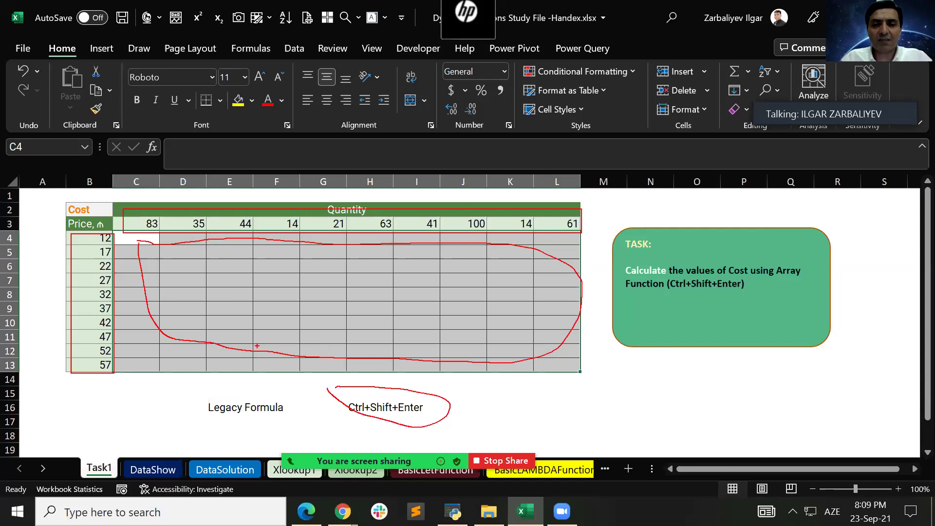
- Enter the label 'Compatibility' in K16
{"action": "left_click", "coordinate": [513, 400]}
{"action": "type", "text": "C"}
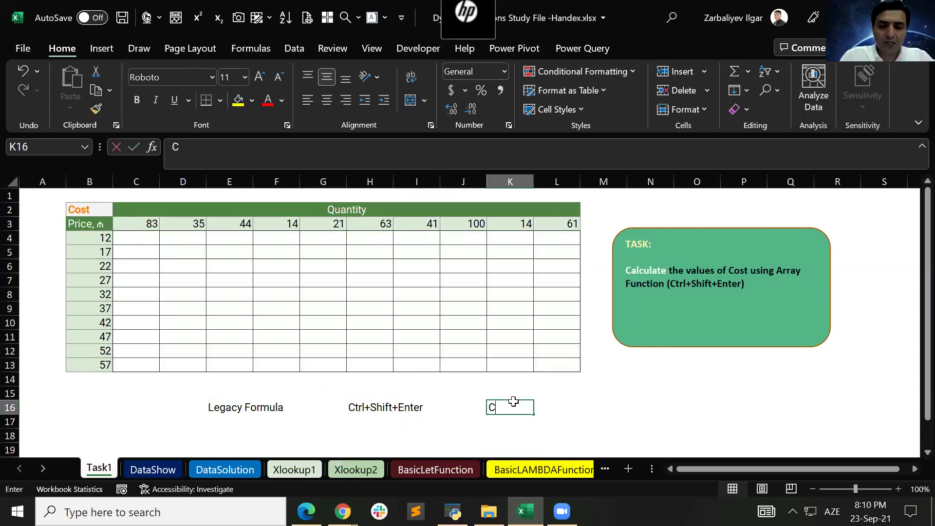
{"action": "type", "text": "ompatibility"}
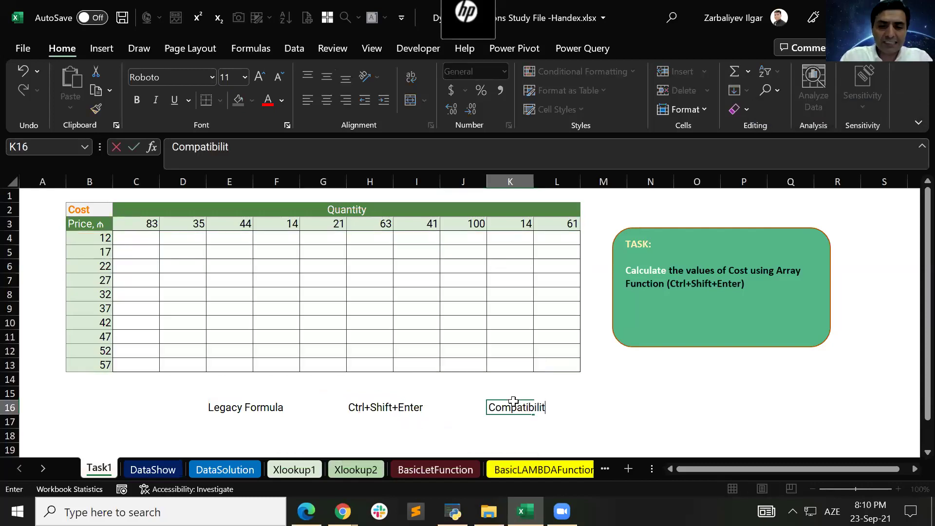
{"action": "key", "text": "Return"}
{"action": "key", "text": "Up"}
- In N16, start typing 'Concatenate', then cancel the entry
{"action": "key", "text": "Right"}
{"action": "key", "text": "Left"}
{"action": "key", "text": "Left"}
{"action": "key", "text": "Right"}
{"action": "key", "text": "Right"}
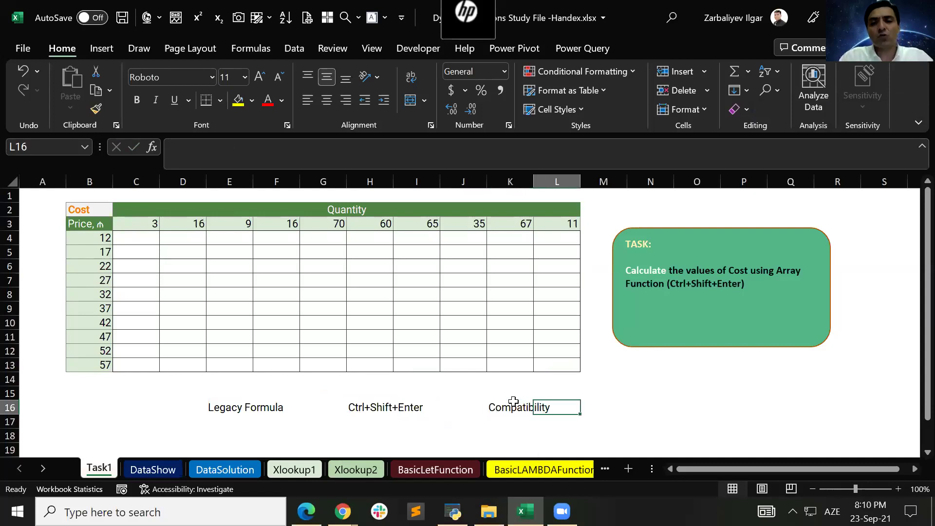
{"action": "key", "text": "Right"}
{"action": "key", "text": "Right"}
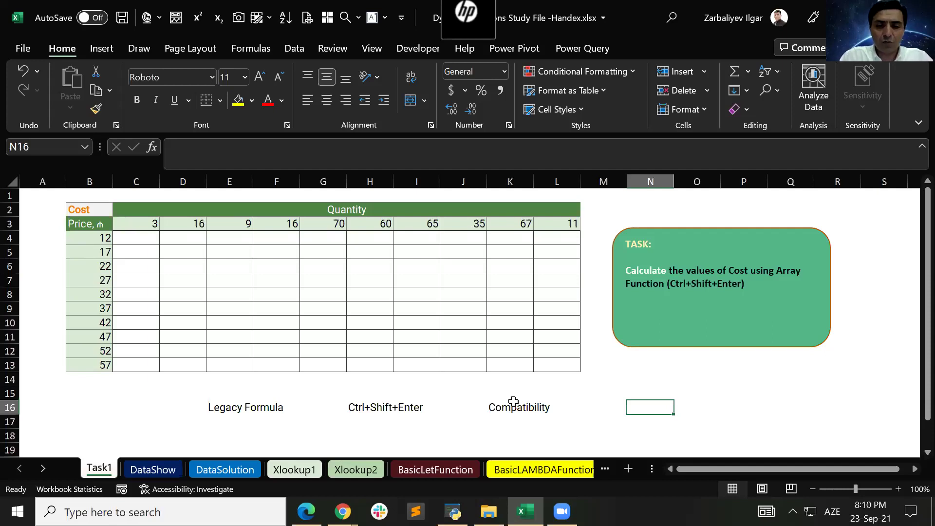
{"action": "type", "text": "Concatenate"}
{"action": "key", "text": "Escape"}
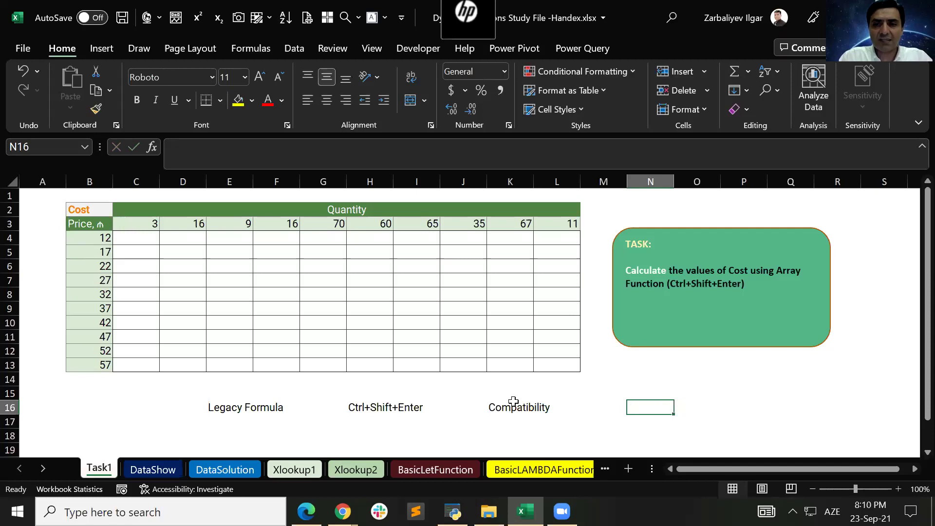
- Type =mode in N16, annotate the MODE and MODE.MULT suggestions, then dismiss them
{"action": "type", "text": "="}
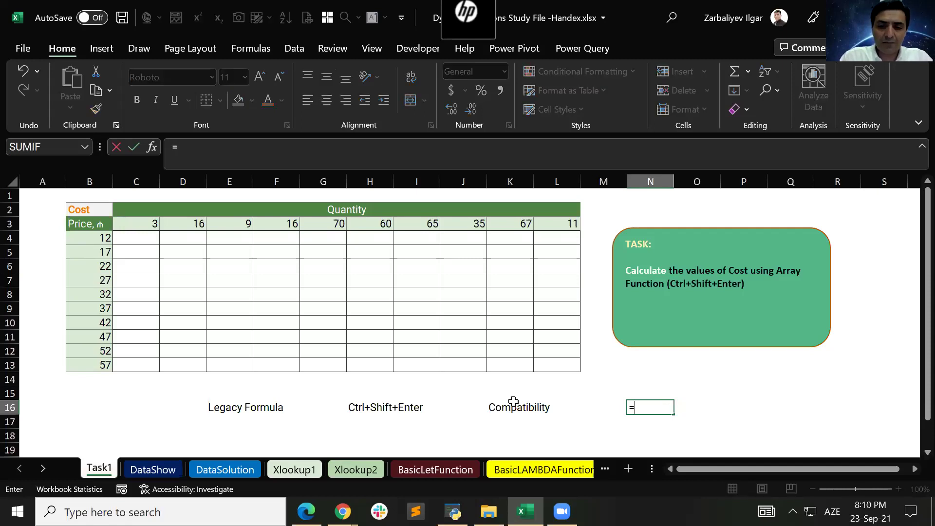
{"action": "type", "text": "mode"}
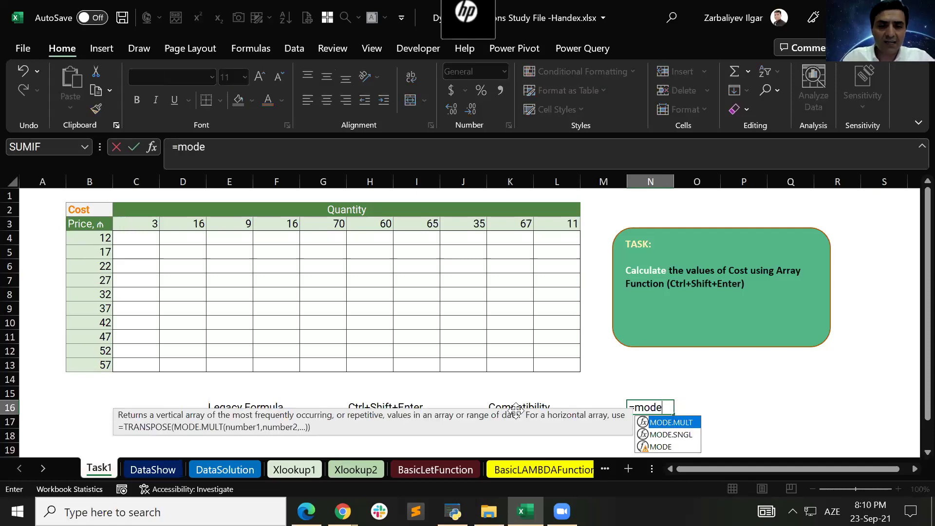
{"action": "left_click_drag", "start_coordinate": [689, 454], "coordinate": [628, 439]}
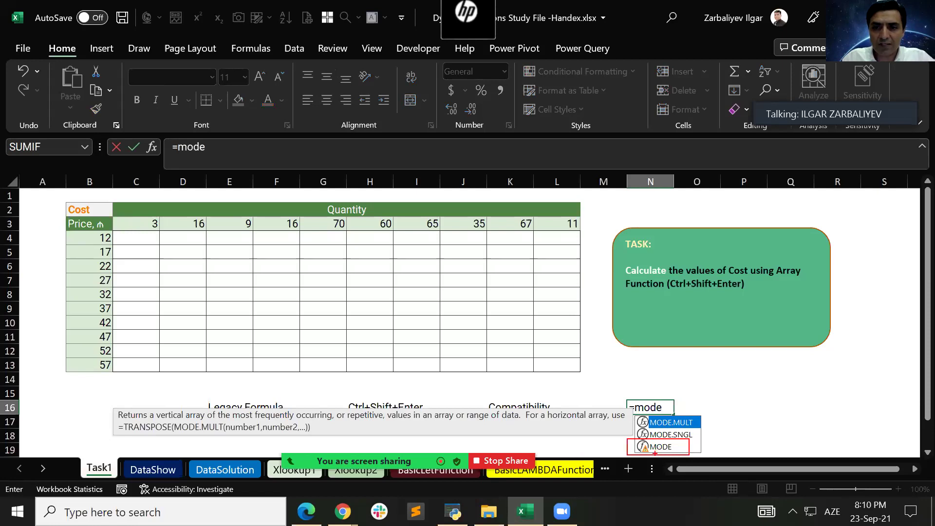
{"action": "left_click_drag", "start_coordinate": [656, 453], "coordinate": [690, 463]}
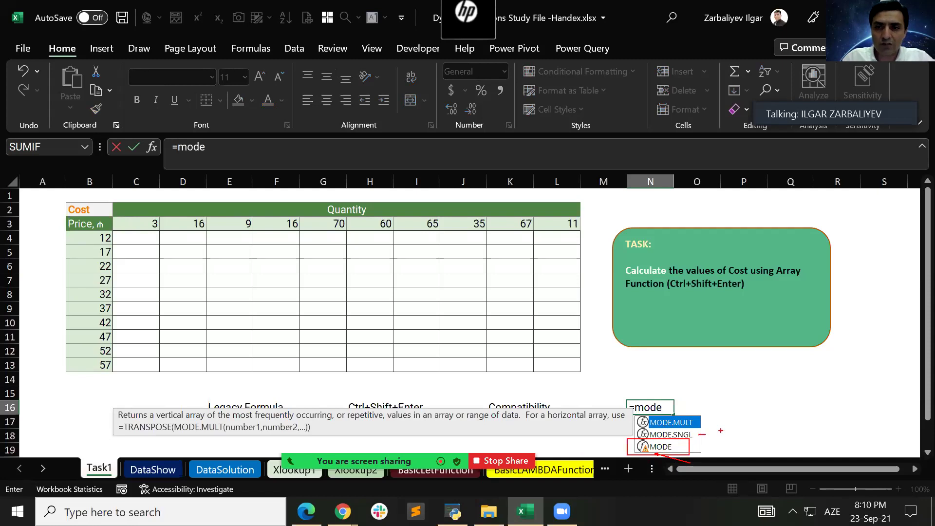
{"action": "left_click_drag", "start_coordinate": [714, 424], "coordinate": [704, 424]}
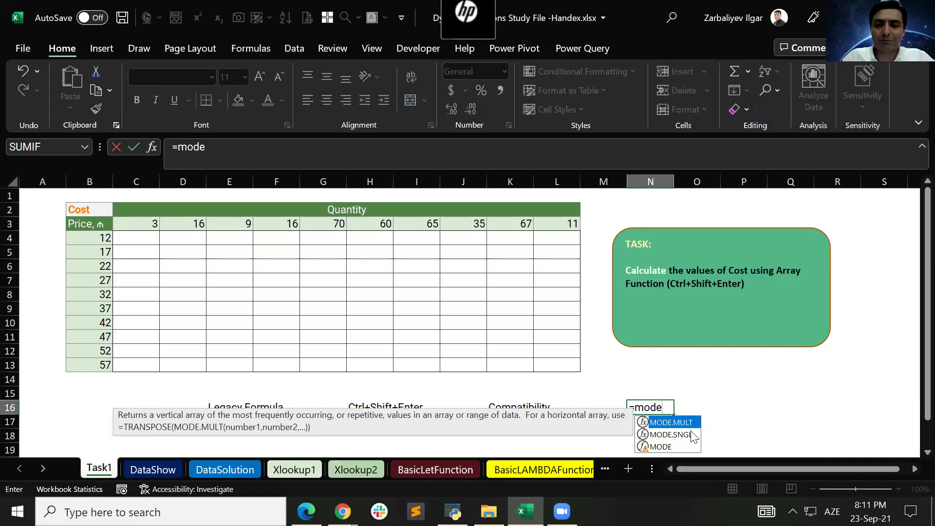
{"action": "key", "text": "Escape"}
{"action": "key", "text": "BackSpace"}
{"action": "key", "text": "BackSpace"}
{"action": "key", "text": "BackSpace"}
{"action": "key", "text": "BackSpace"}
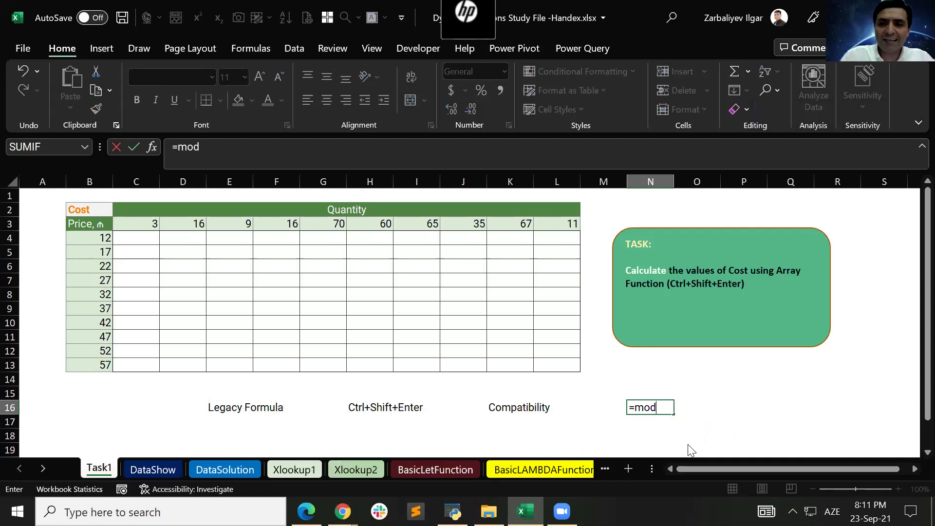
{"action": "type", "text": "contena"}
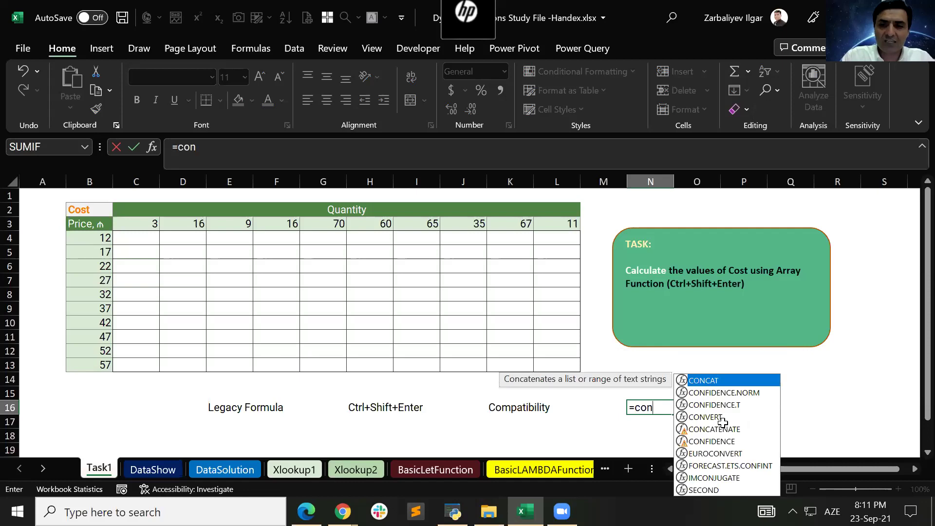
{"action": "key", "text": "BackSpace"}
{"action": "key", "text": "BackSpace"}
{"action": "key", "text": "BackSpace"}
{"action": "key", "text": "BackSpace"}
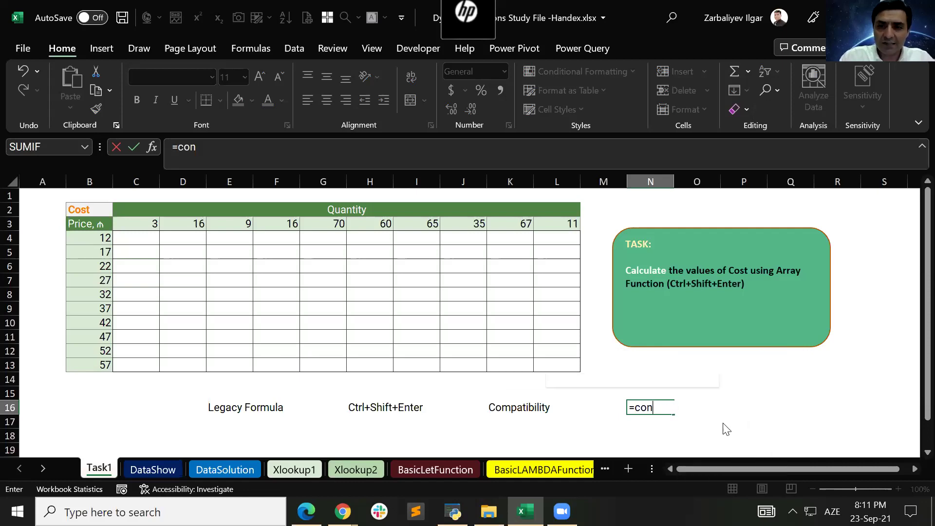
{"action": "type", "text": "ca"}
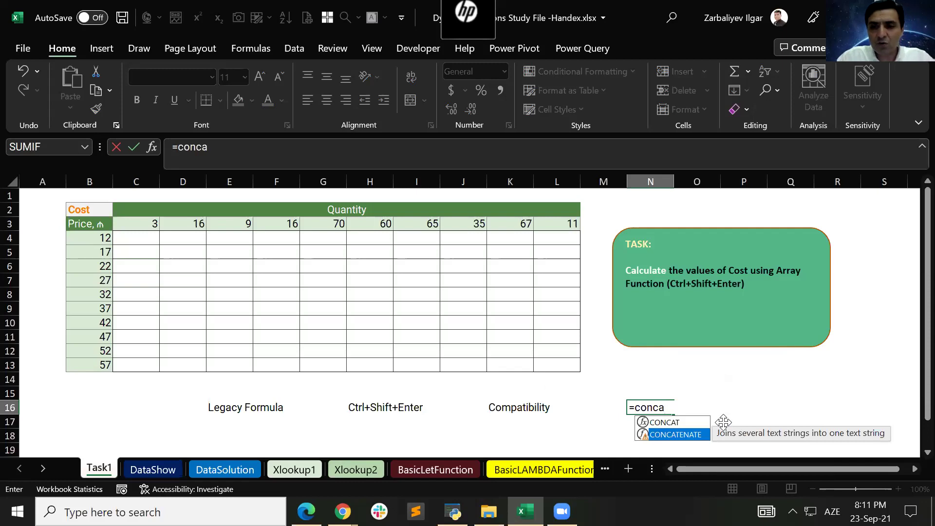
{"action": "key", "text": "Up"}
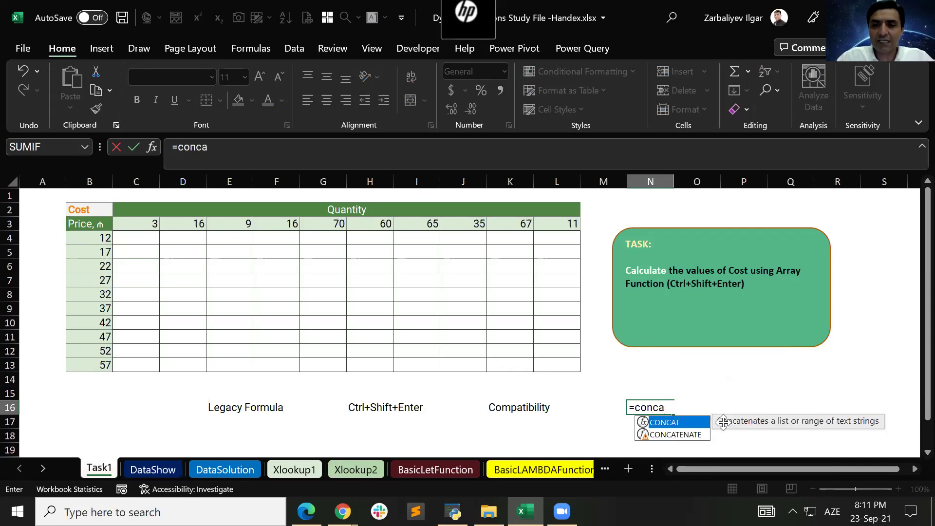
{"action": "key", "text": "Down"}
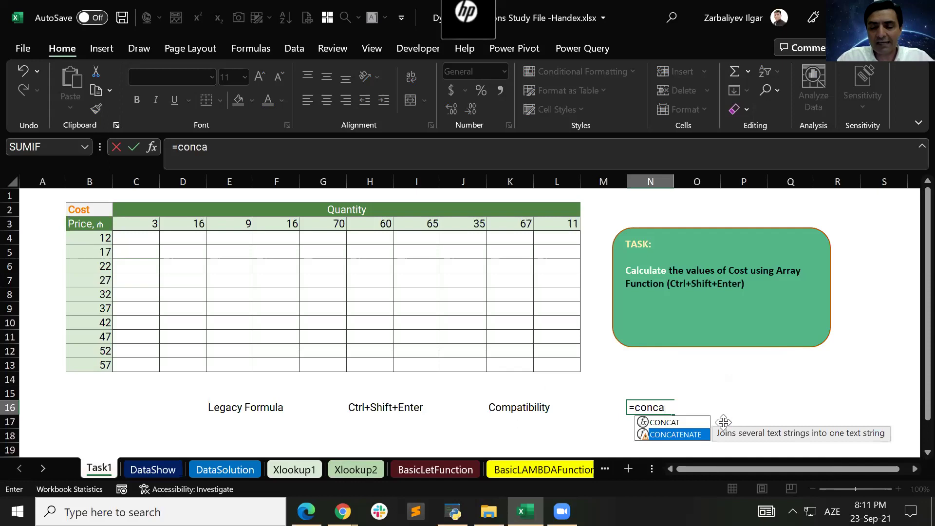
{"action": "key", "text": "Up"}
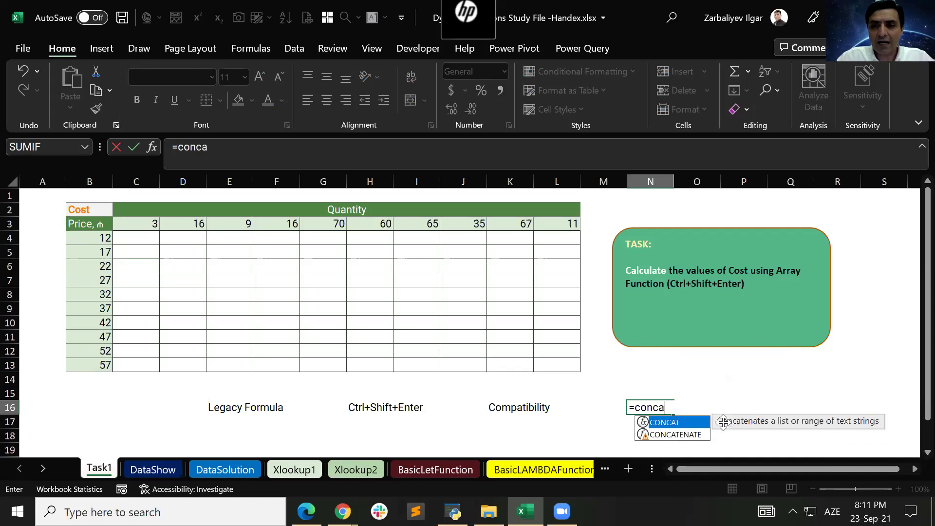
{"action": "key", "text": "Down"}
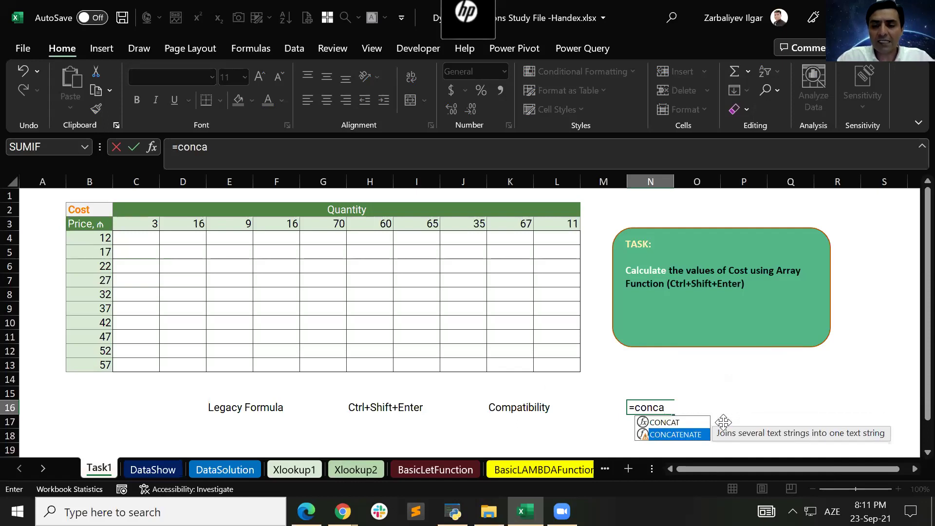
{"action": "key", "text": "Up"}
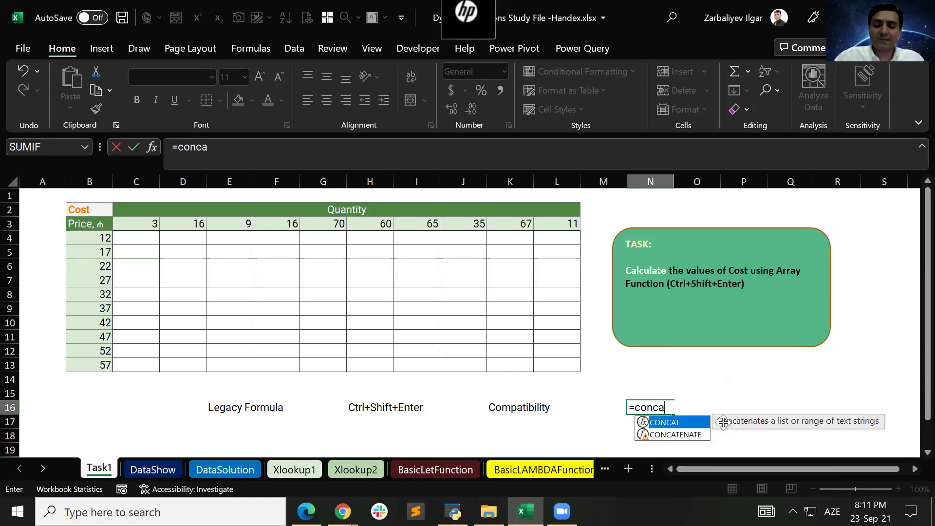
{"action": "key", "text": "Down"}
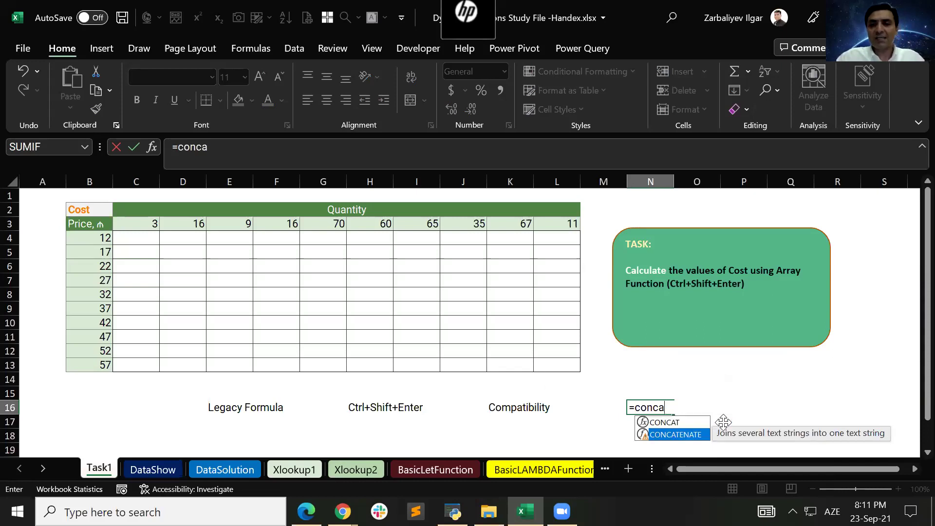
{"action": "key", "text": "Up"}
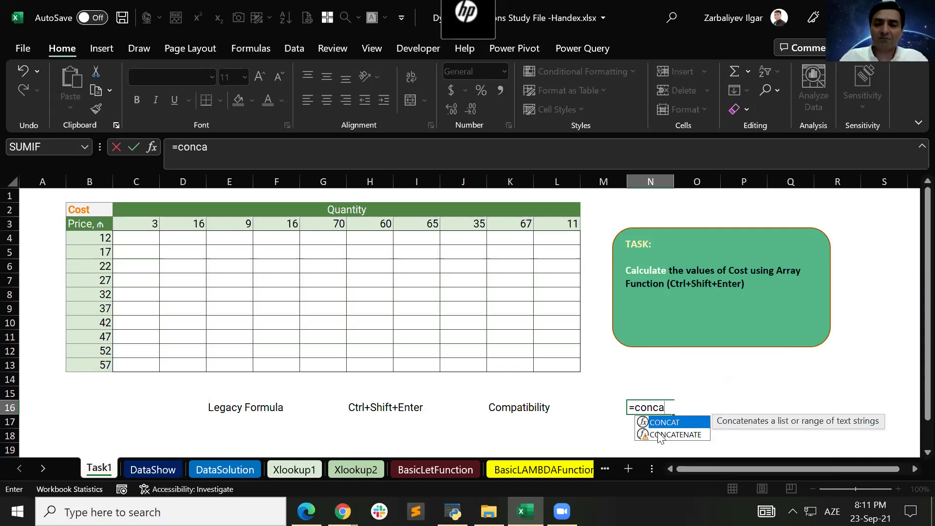
{"action": "key", "text": "Escape"}
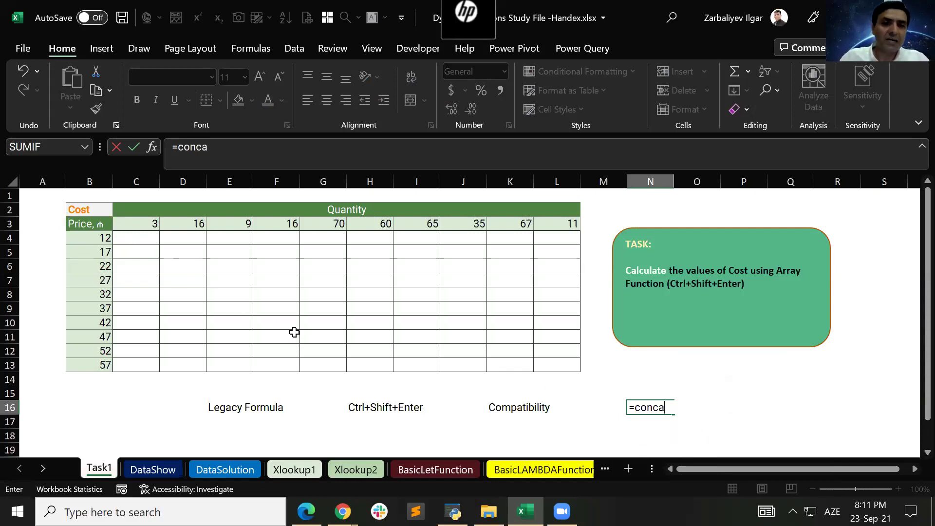
{"action": "key", "text": "Escape"}
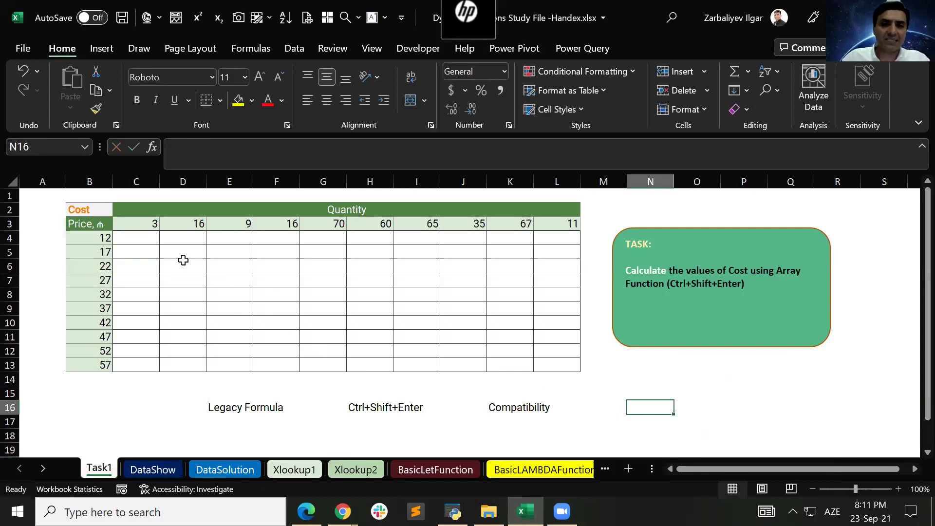
- Fill C4:L13 with the legacy array formula {=C3:L3*B4:B13} via Ctrl+Shift+Enter
{"action": "left_click_drag", "start_coordinate": [140, 237], "coordinate": [560, 364]}
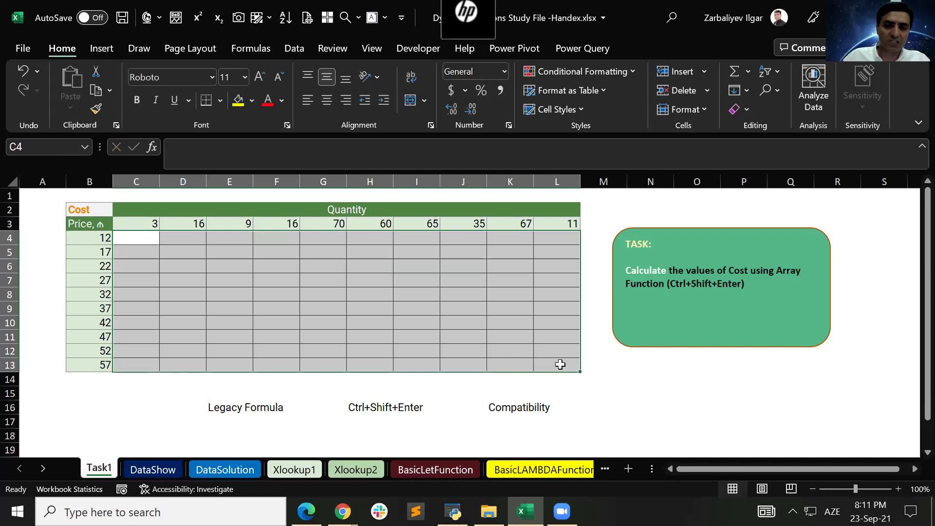
{"action": "type", "text": "="}
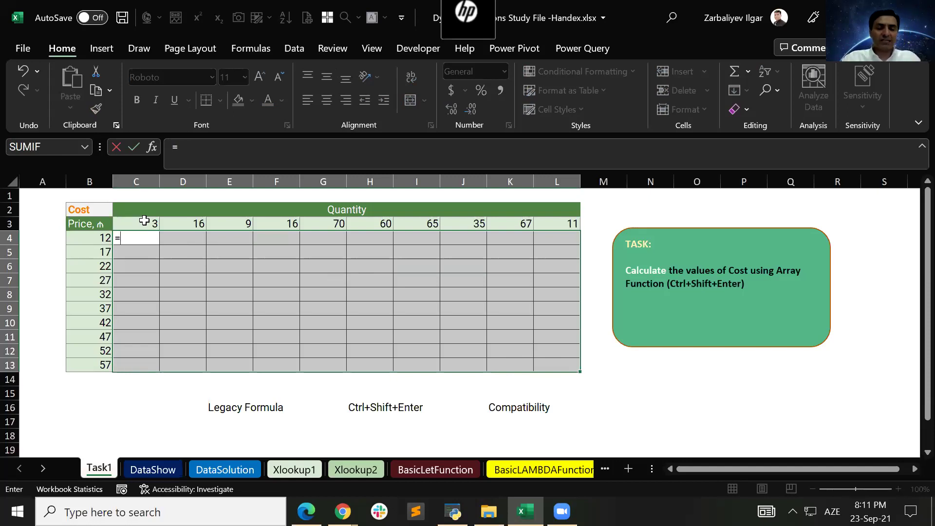
{"action": "left_click_drag", "start_coordinate": [142, 219], "coordinate": [549, 221]}
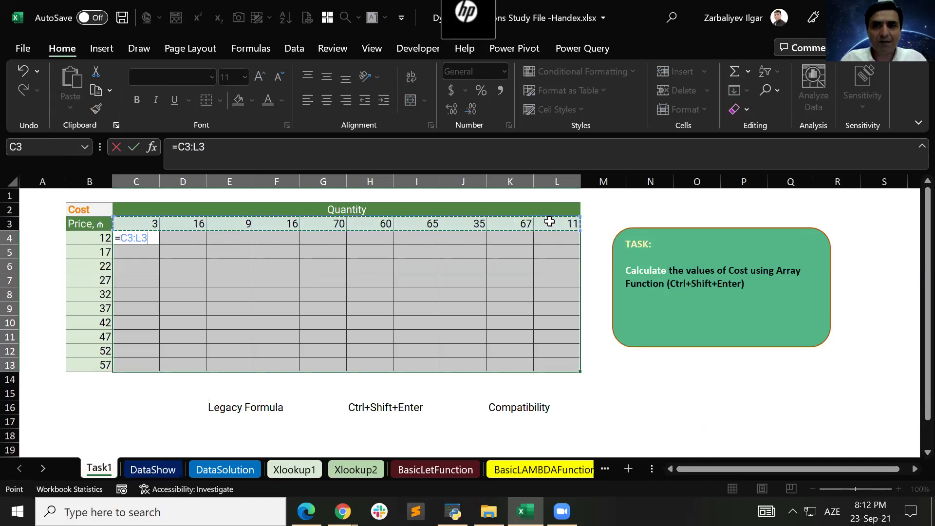
{"action": "type", "text": "*"}
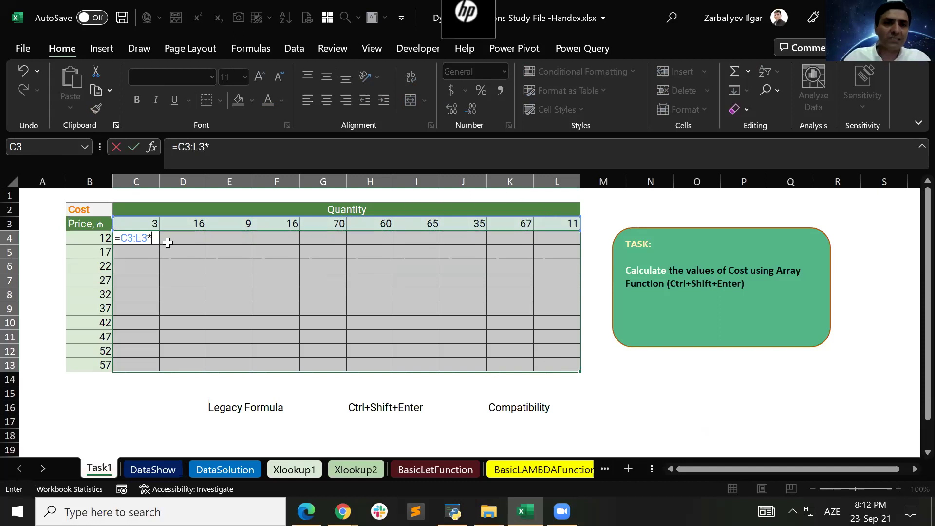
{"action": "left_click_drag", "start_coordinate": [100, 238], "coordinate": [103, 366]}
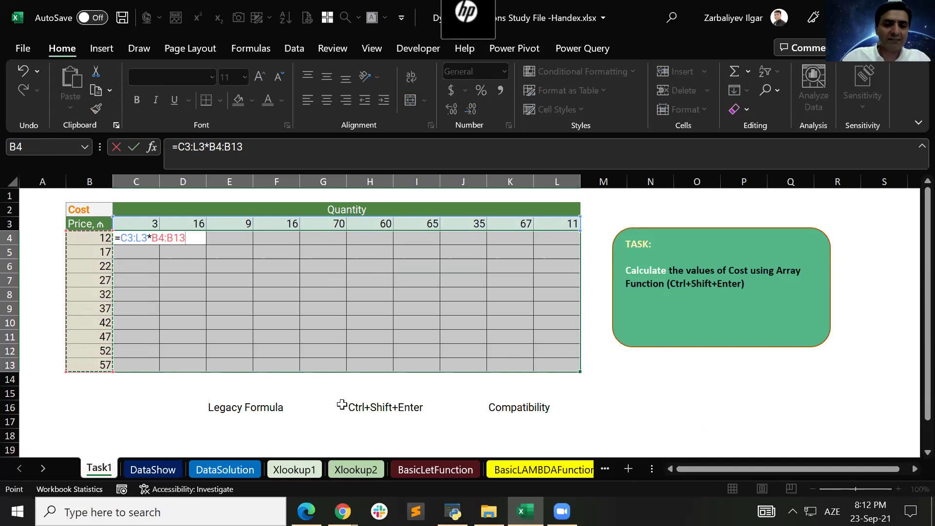
{"action": "key", "text": "ctrl+shift+Return"}
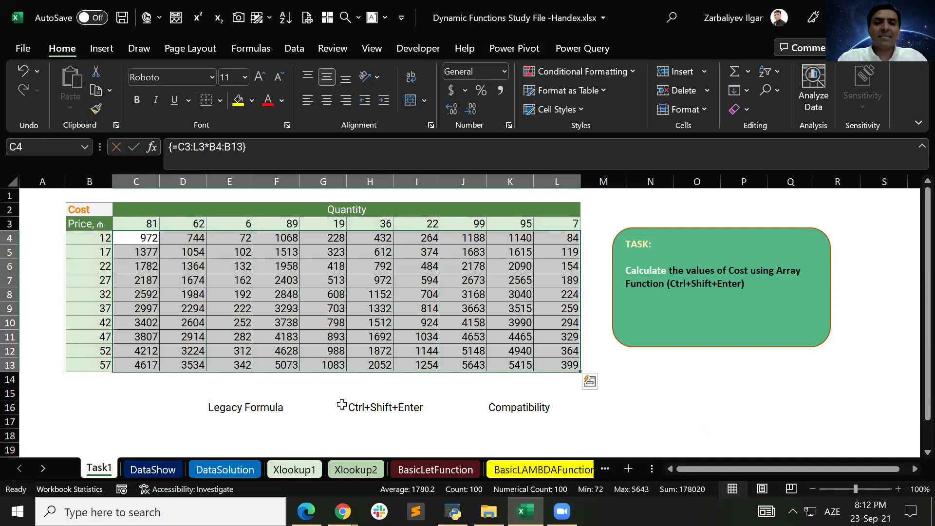
- Try deleting a single cell of the array and dismiss the partial-array warning
{"action": "left_click", "coordinate": [151, 241]}
{"action": "key", "text": "Down"}
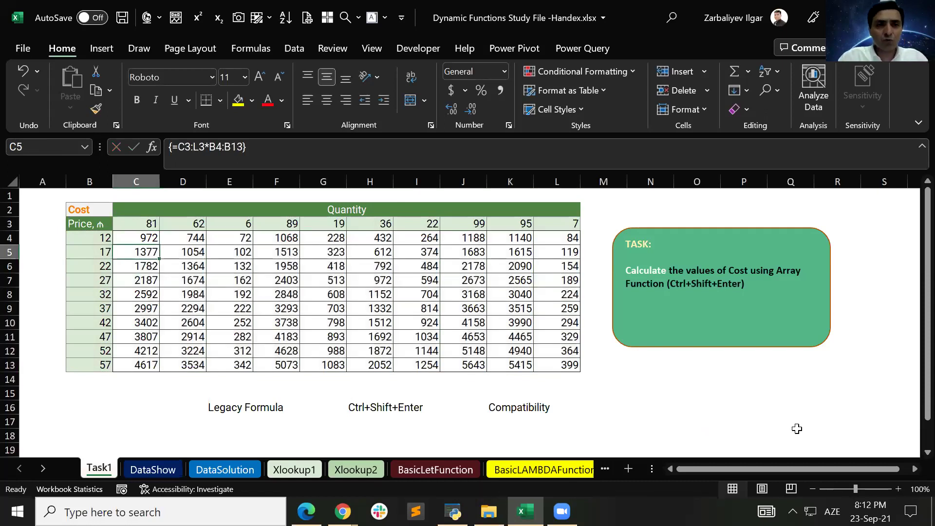
{"action": "key", "text": "Up"}
{"action": "key", "text": "Delete"}
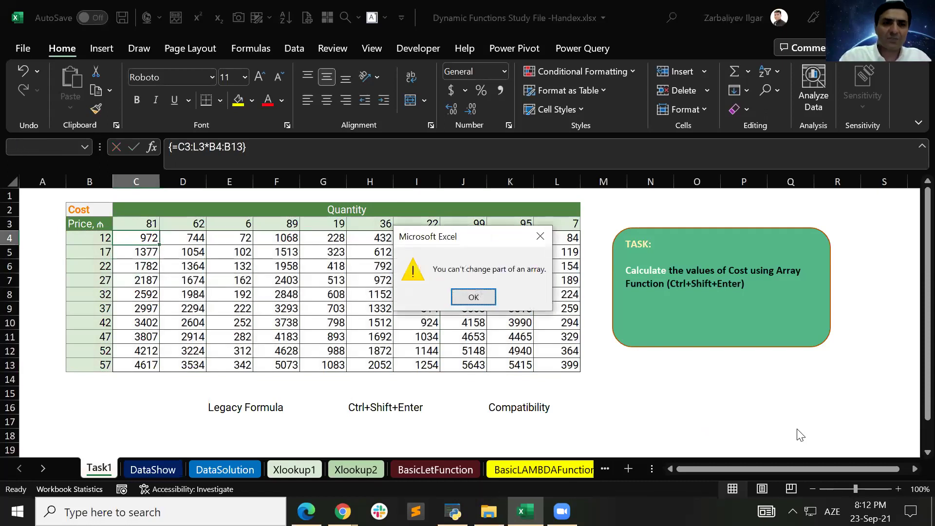
{"action": "key", "text": "Return"}
{"action": "key", "text": "Down"}
- Step through the array cells, then type the note 'Ctrl+G' in E18
{"action": "key", "text": "Down"}
{"action": "key", "text": "Up"}
{"action": "key", "text": "Up"}
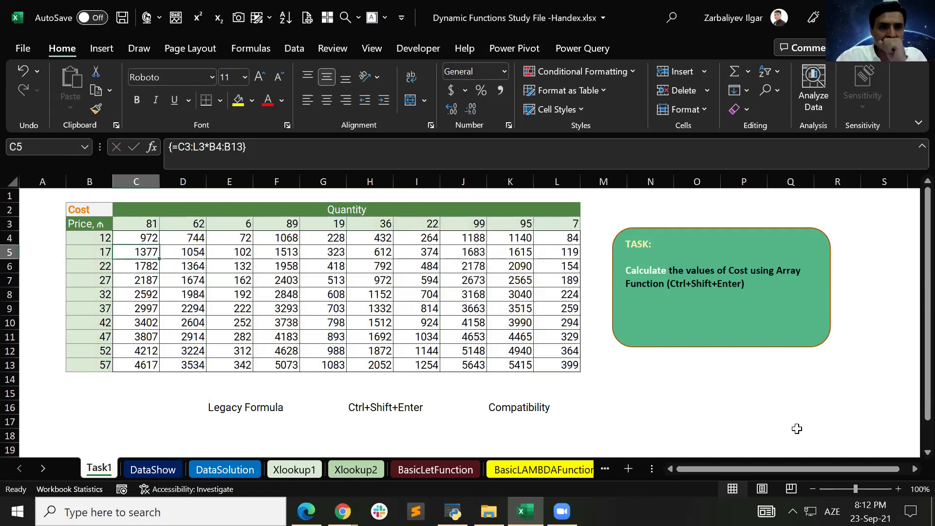
{"action": "key", "text": "Down"}
{"action": "key", "text": "Right"}
{"action": "key", "text": "Right"}
{"action": "key", "text": "Right"}
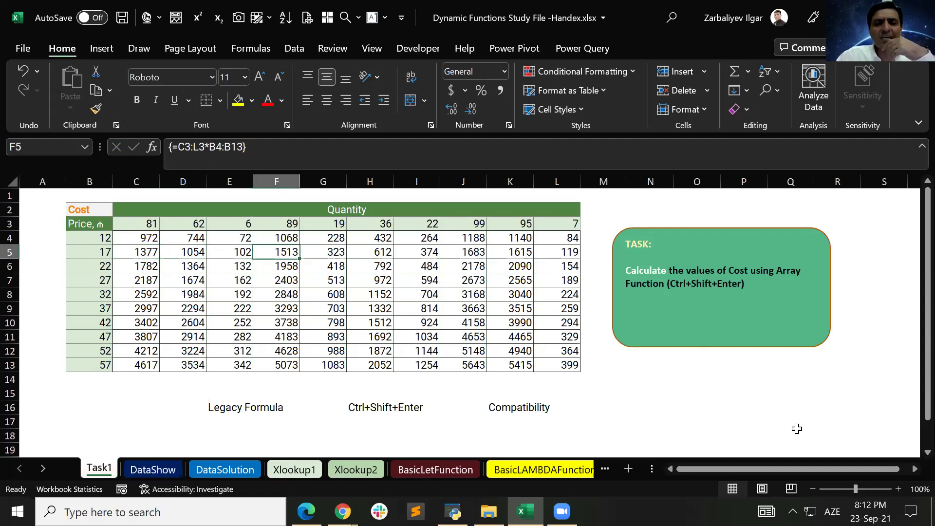
{"action": "key", "text": "Left"}
{"action": "key", "text": "Left"}
{"action": "key", "text": "Up"}
{"action": "key", "text": "Left"}
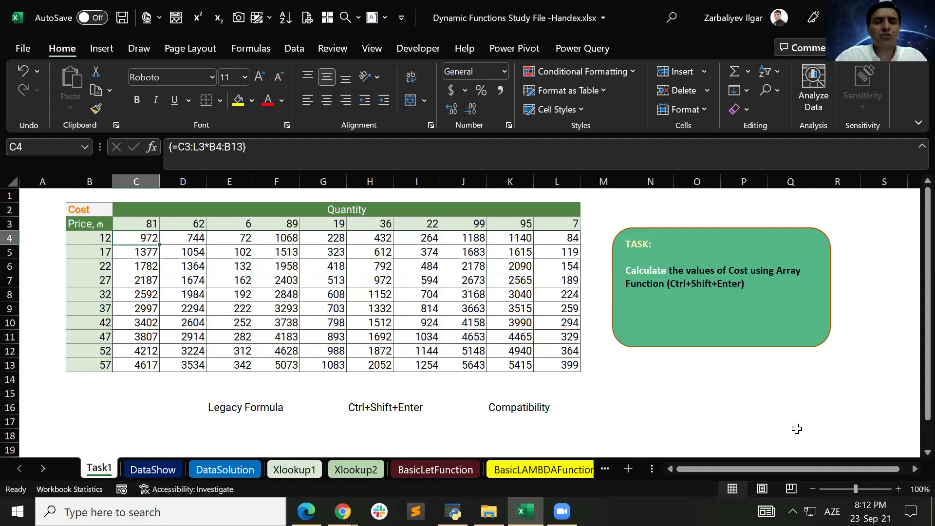
{"action": "key", "text": "Down"}
{"action": "key", "text": "Down"}
{"action": "key", "text": "Down"}
{"action": "key", "text": "Down"}
{"action": "key", "text": "Down"}
{"action": "key", "text": "Down"}
{"action": "key", "text": "Down"}
{"action": "key", "text": "Down"}
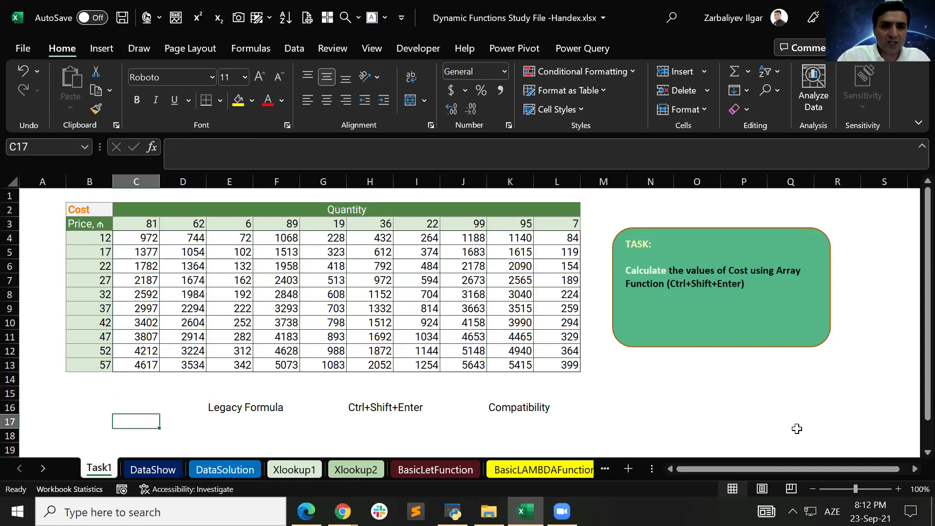
{"action": "key", "text": "Right"}
{"action": "key", "text": "Right"}
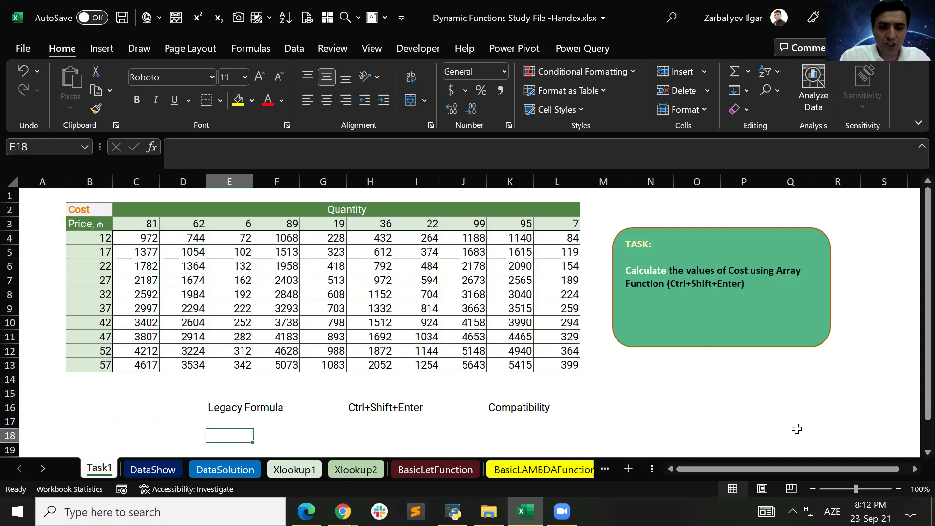
{"action": "type", "text": "Ctrl+G"}
- Commit the Ctrl+G note, then select the whole array via Go To Special Current array and delete it
{"action": "key", "text": "Return"}
{"action": "key", "text": "Up"}
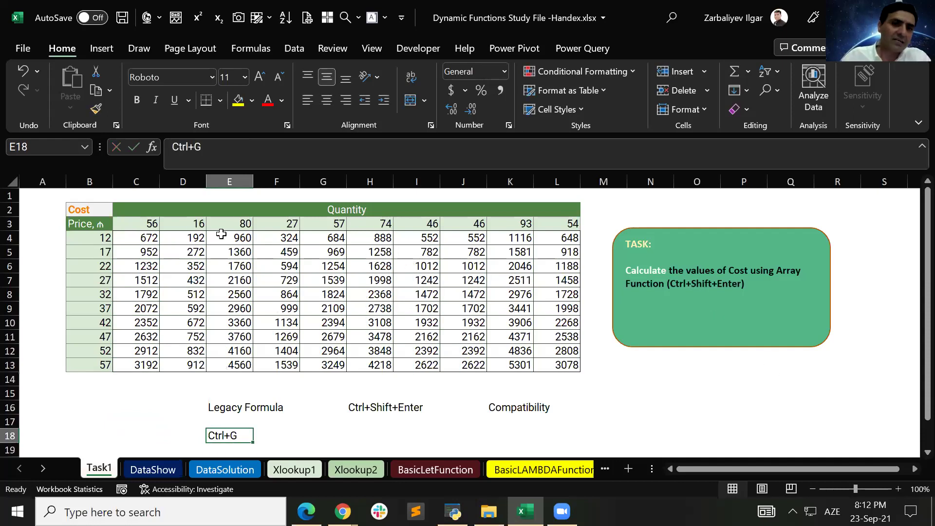
{"action": "left_click", "coordinate": [153, 238]}
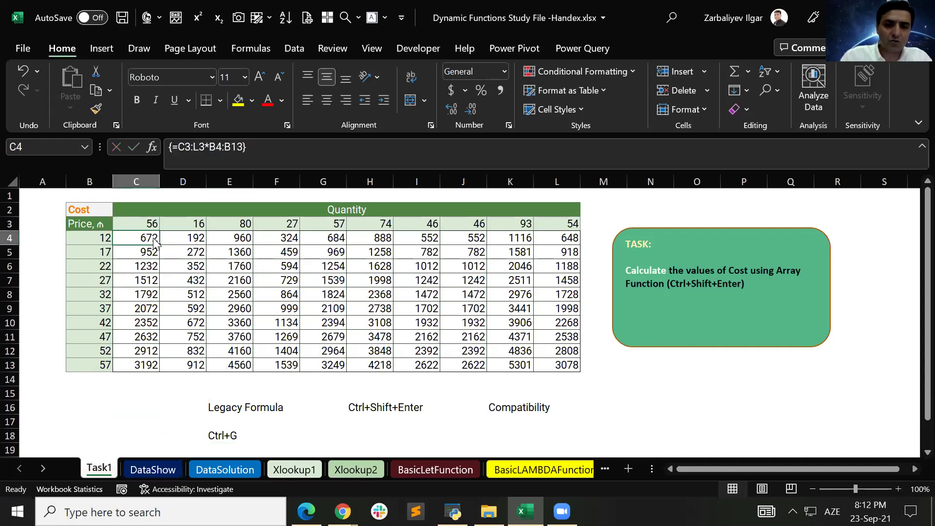
{"action": "key", "text": "ctrl+g"}
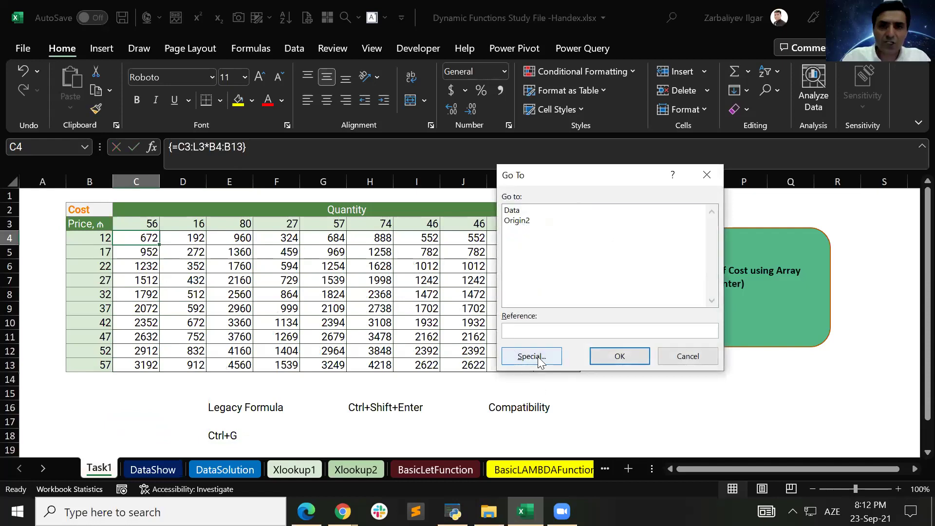
{"action": "left_click", "coordinate": [531, 356]}
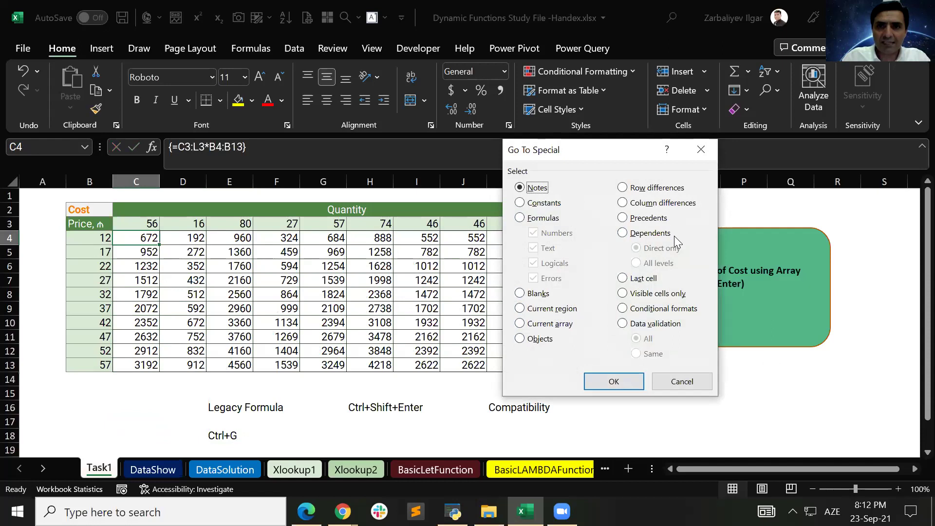
{"action": "left_click", "coordinate": [564, 325]}
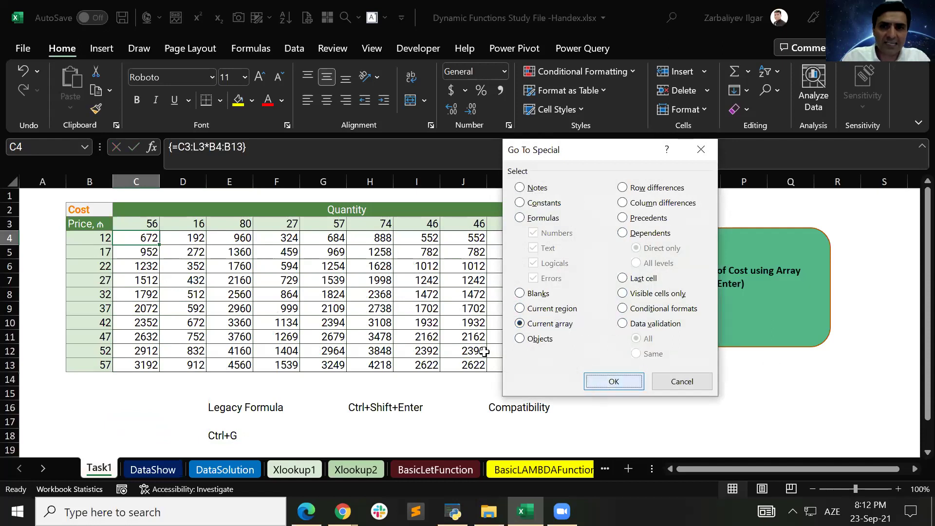
{"action": "left_click", "coordinate": [612, 381]}
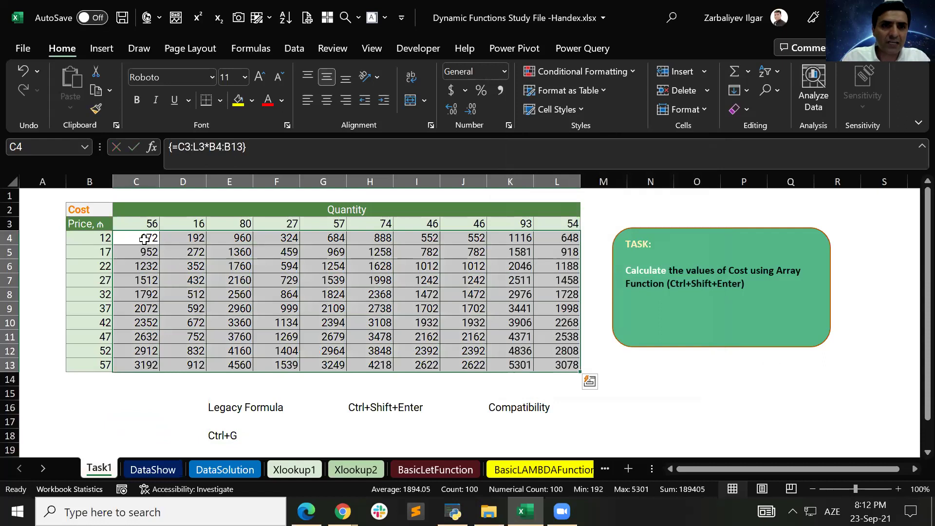
{"action": "key", "text": "Delete"}
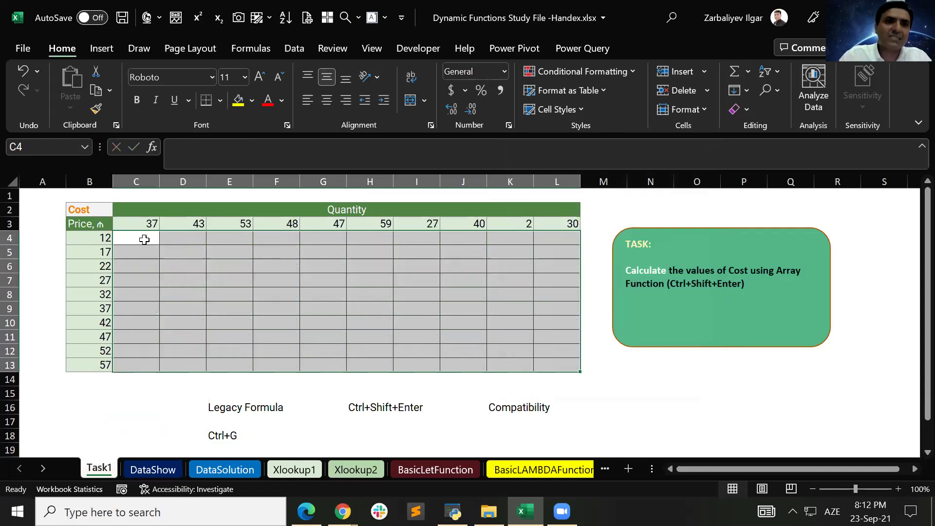
- Confirm C4 is empty and switch to the DataShow sheet
{"action": "key", "text": "Down"}
{"action": "key", "text": "Up"}
{"action": "key", "text": "Down"}
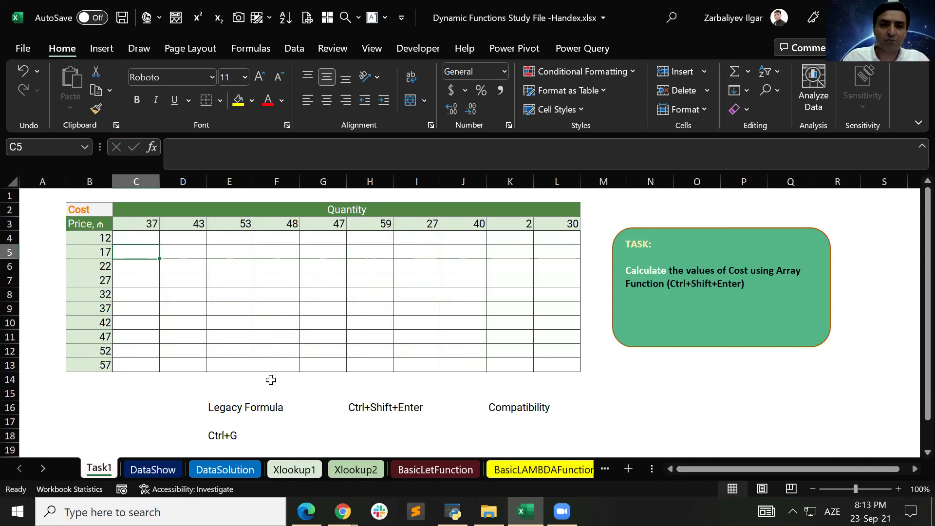
{"action": "key", "text": "ctrl+Page_Down"}
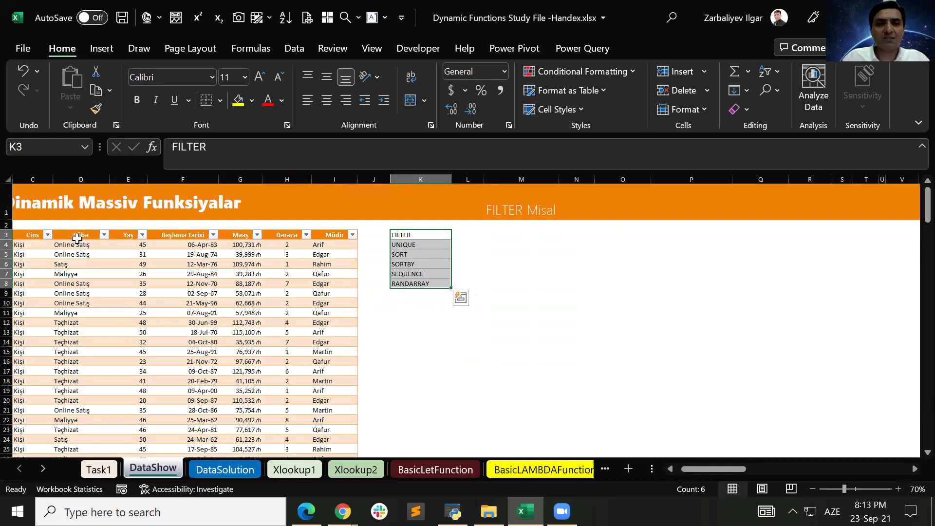
{"action": "left_click", "coordinate": [37, 246]}
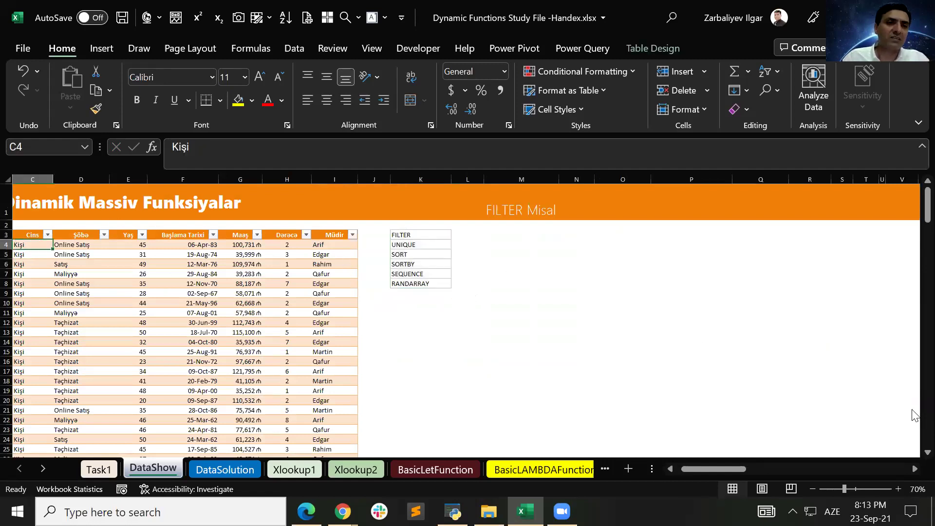
{"action": "key", "text": "Left"}
{"action": "key", "text": "Left"}
{"action": "key", "text": "Right"}
{"action": "key", "text": "Right"}
{"action": "key", "text": "Right"}
{"action": "key", "text": "Right"}
{"action": "key", "text": "Right"}
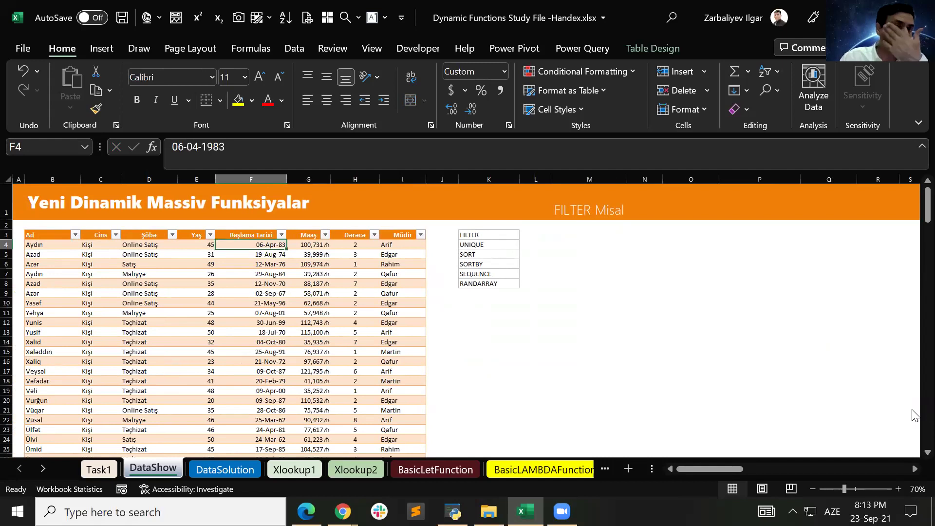
{"action": "key", "text": "Right"}
{"action": "key", "text": "Right"}
{"action": "key", "text": "Left"}
{"action": "key", "text": "Left"}
{"action": "key", "text": "Left"}
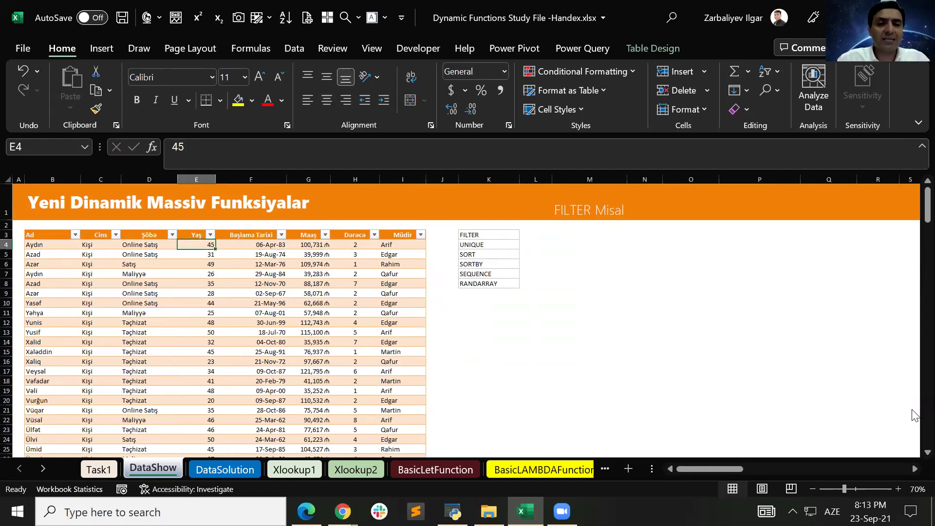
{"action": "key", "text": "Left"}
{"action": "key", "text": "Left"}
{"action": "key", "text": "Left"}
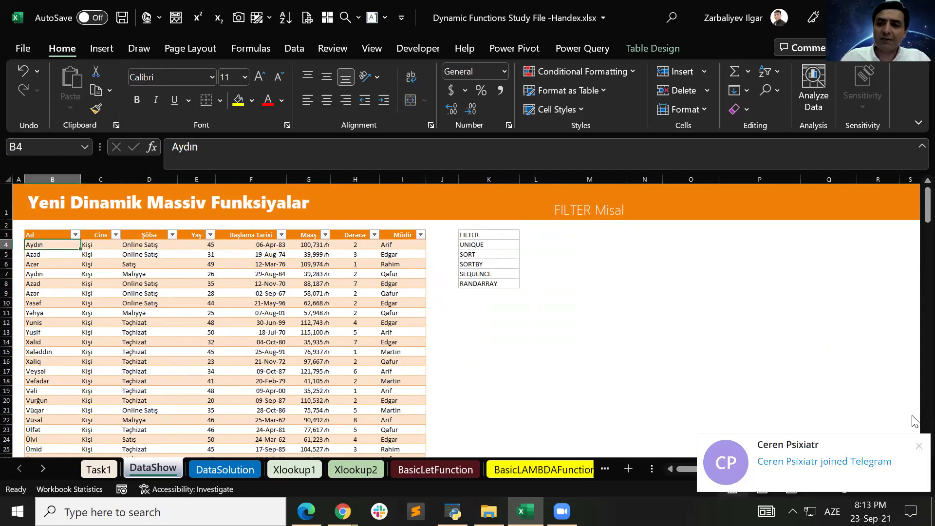
{"action": "left_click", "coordinate": [914, 452]}
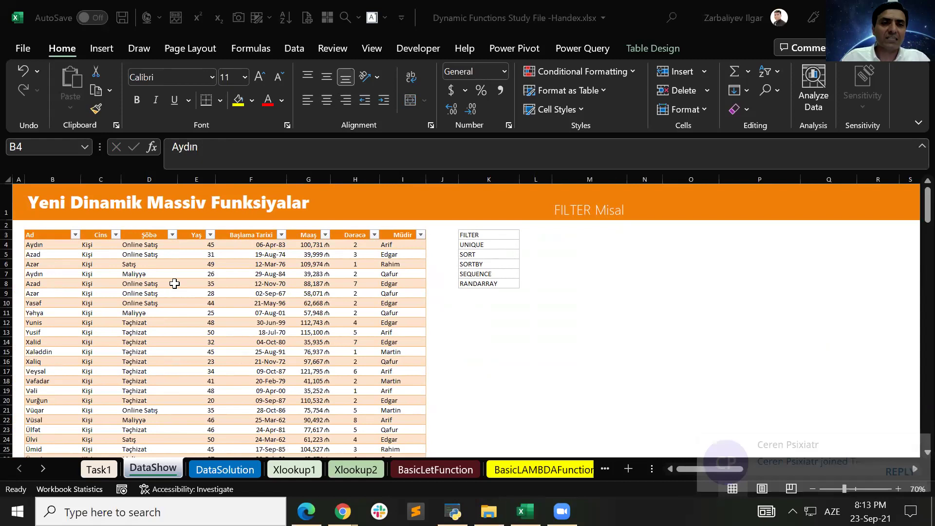
{"action": "left_click", "coordinate": [560, 245]}
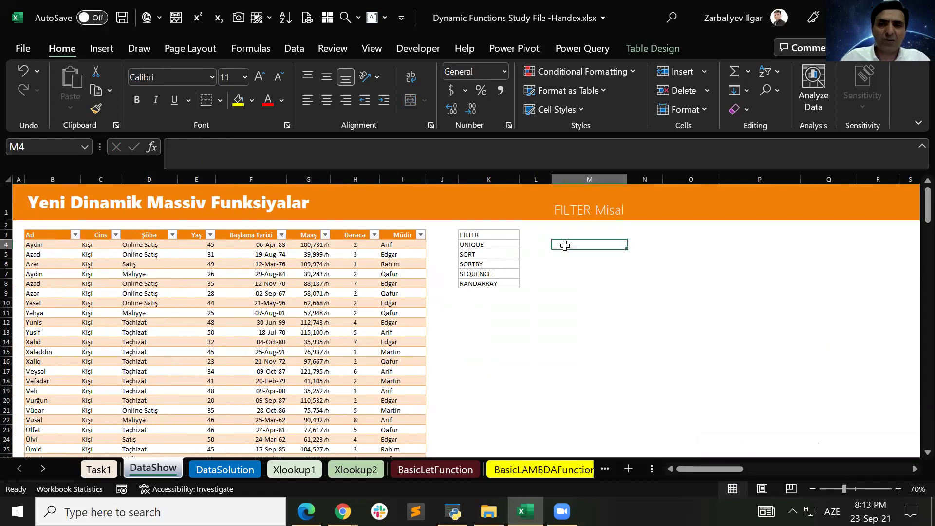
{"action": "left_click", "coordinate": [499, 246]}
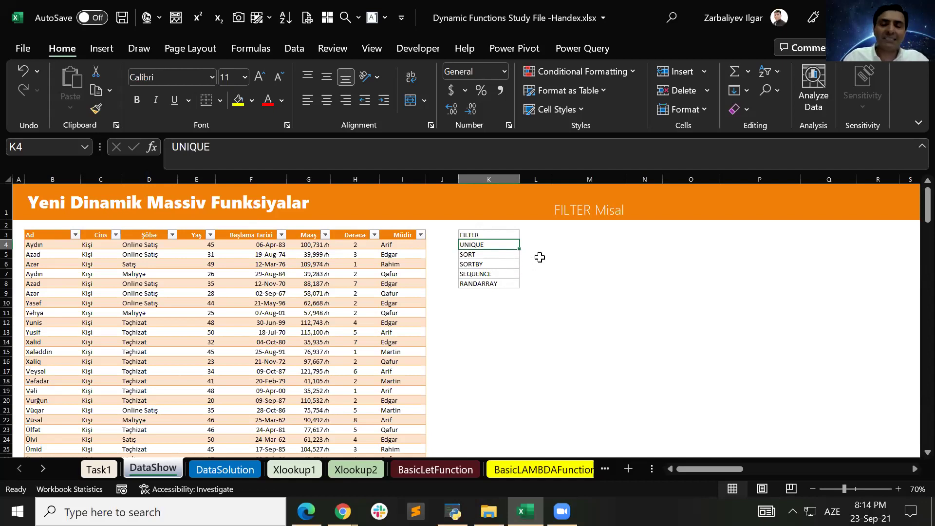
- Highlight the FILTER to RANDARRAY function list, then select cells in column A of the table
{"action": "left_click", "coordinate": [495, 237]}
{"action": "left_click_drag", "start_coordinate": [496, 242], "coordinate": [496, 284]}
{"action": "left_click", "coordinate": [600, 287]}
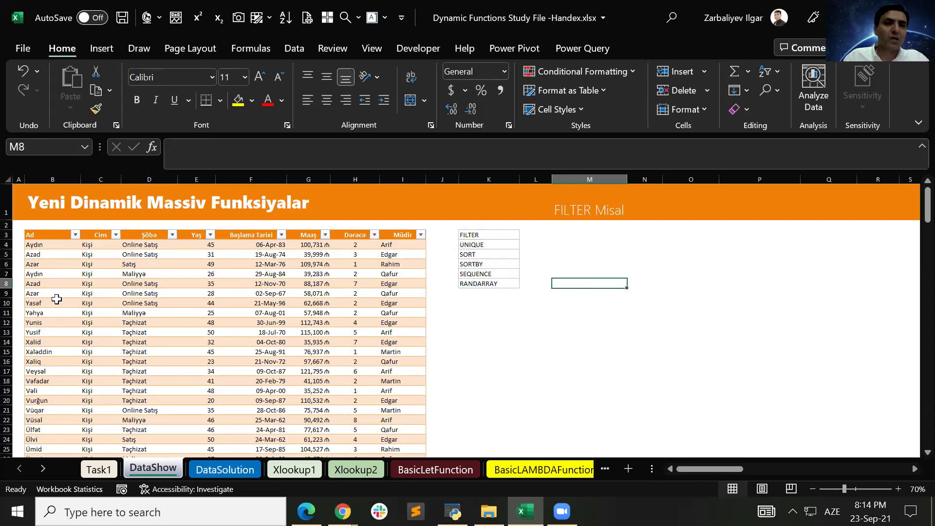
{"action": "left_click_drag", "start_coordinate": [42, 235], "coordinate": [63, 285]}
{"action": "scroll", "coordinate": [63, 355], "scroll_direction": "down", "scroll_amount": 2}
{"action": "scroll", "coordinate": [81, 338], "scroll_direction": "up", "scroll_amount": 2}
- Point out sample values in the Ad, Cins, Şöbə, Yaş, start date, salary, Dərəcə and Müdir columns
{"action": "left_click", "coordinate": [37, 264]}
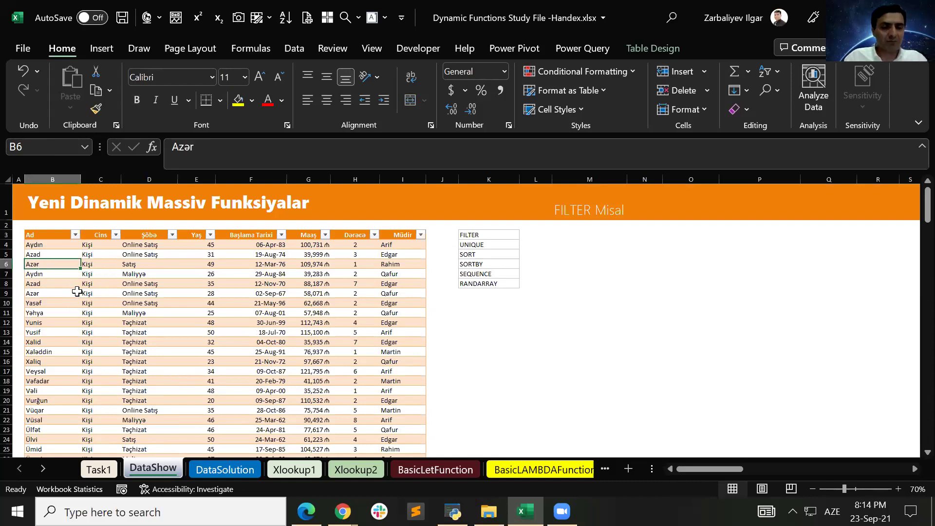
{"action": "left_click", "coordinate": [93, 288]}
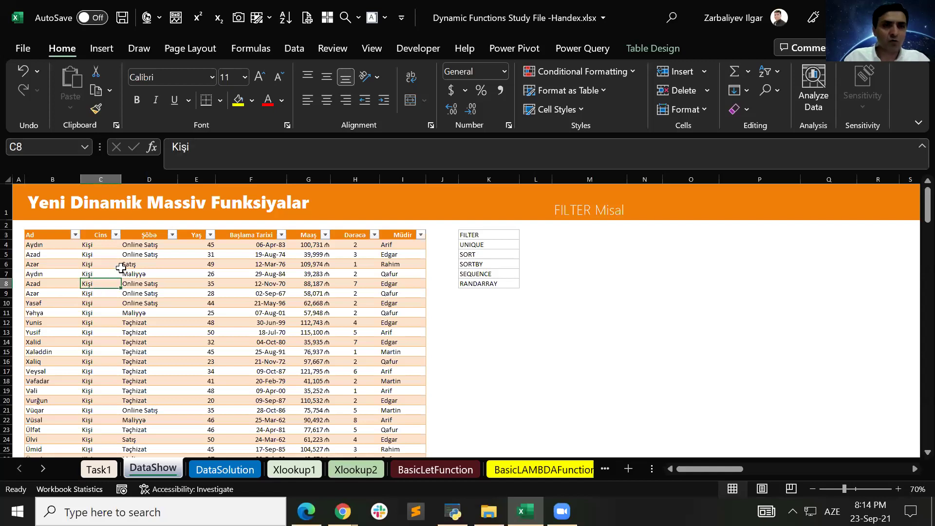
{"action": "left_click", "coordinate": [152, 245]}
{"action": "key", "text": "shift+Down"}
{"action": "key", "text": "shift+Down"}
{"action": "key", "text": "shift+Down"}
{"action": "key", "text": "shift+Down"}
{"action": "key", "text": "shift+Down"}
{"action": "key", "text": "shift+Down"}
{"action": "key", "text": "shift+Down"}
{"action": "key", "text": "shift+Down"}
{"action": "key", "text": "shift+Down"}
{"action": "key", "text": "shift+Down"}
{"action": "key", "text": "shift+Down"}
{"action": "key", "text": "shift+Down"}
{"action": "key", "text": "shift+Down"}
{"action": "key", "text": "shift+Down"}
{"action": "key", "text": "shift+Down"}
{"action": "key", "text": "shift+Down"}
{"action": "key", "text": "shift+Down"}
{"action": "left_click", "coordinate": [196, 273]}
{"action": "left_click", "coordinate": [267, 254]}
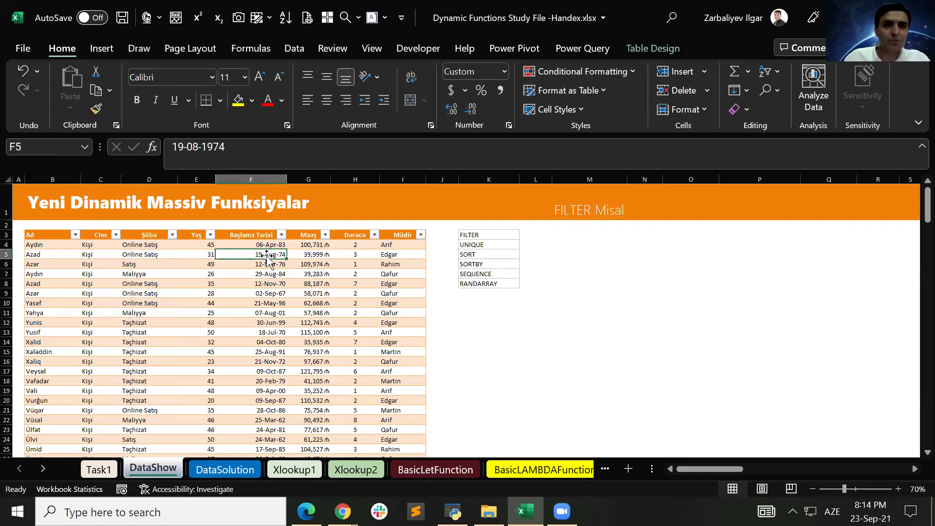
{"action": "left_click", "coordinate": [312, 273]}
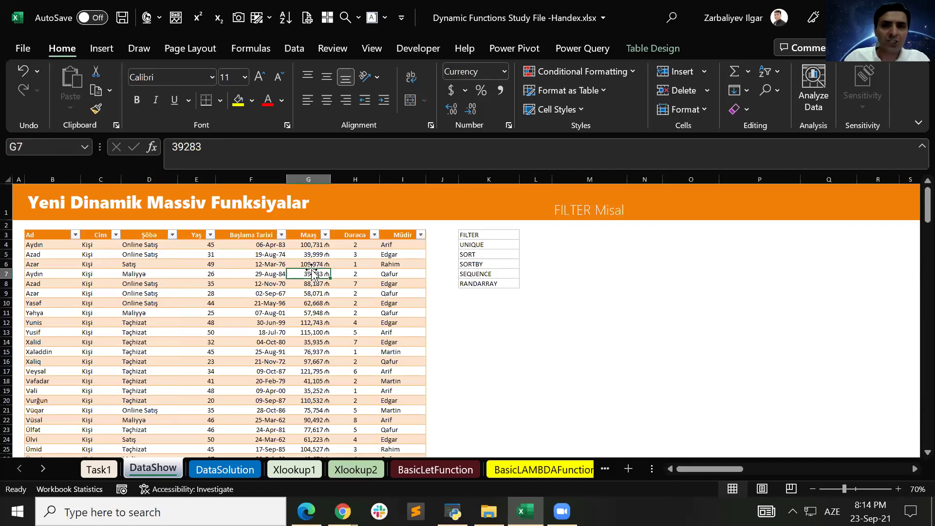
{"action": "left_click", "coordinate": [355, 264]}
{"action": "key", "text": "Right"}
{"action": "key", "text": "Up"}
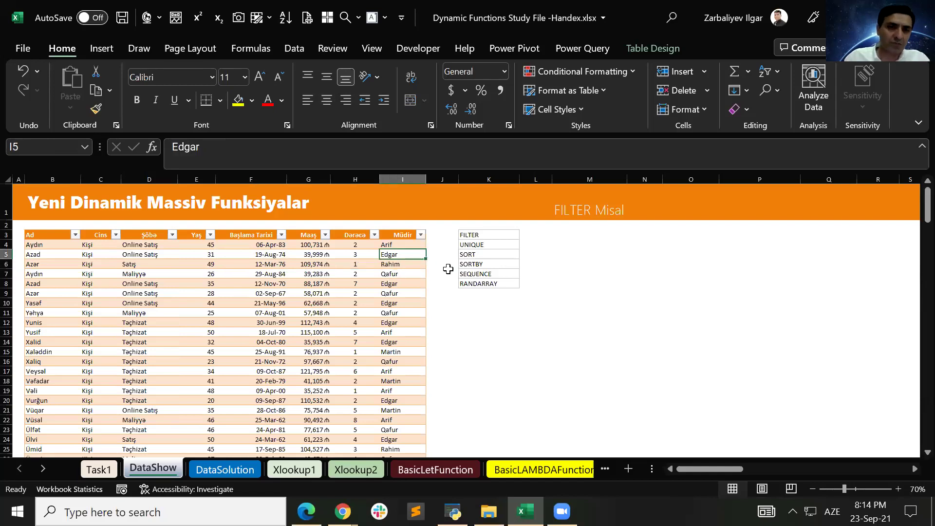
- Move to empty cells in row 3, then bring up the Handex Materials folder in File Explorer
{"action": "left_click", "coordinate": [595, 237]}
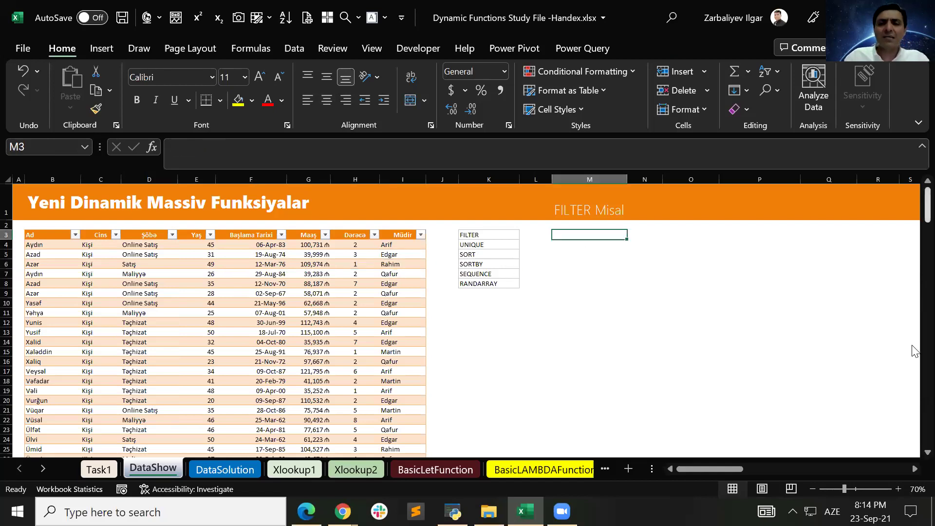
{"action": "key", "text": "Right"}
{"action": "key", "text": "Right"}
{"action": "key", "text": "Right"}
{"action": "key", "text": "Right"}
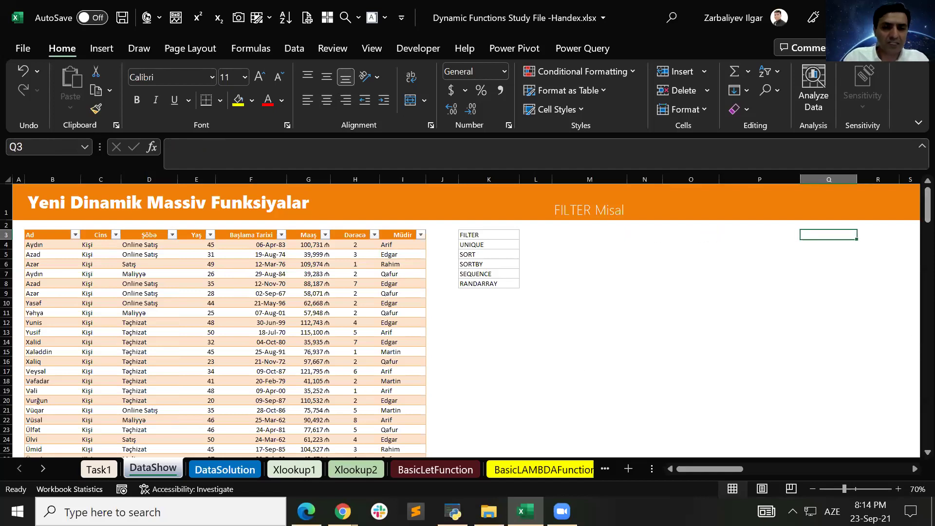
{"action": "left_click", "coordinate": [489, 511]}
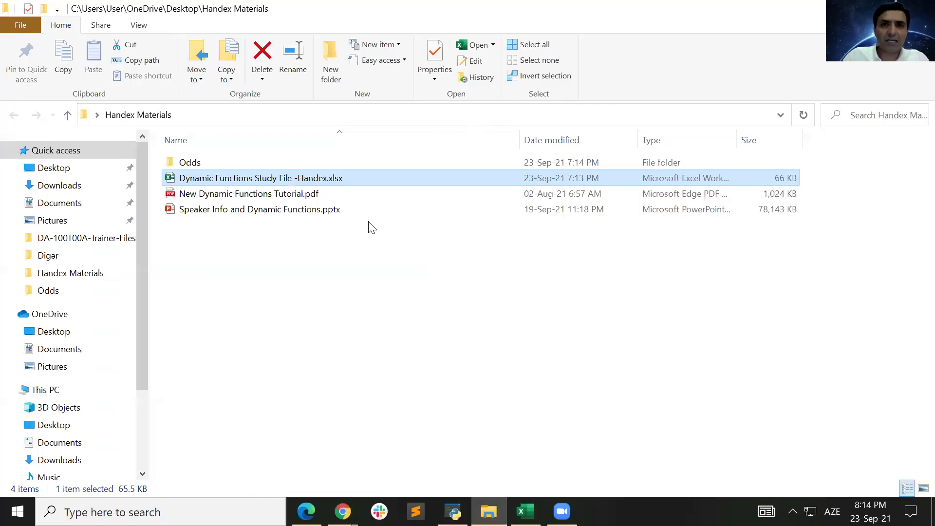
- Scroll through the New Dynamic Functions Tutorial PDF in Edge, then close it and return
{"action": "key", "text": "alt+Tab"}
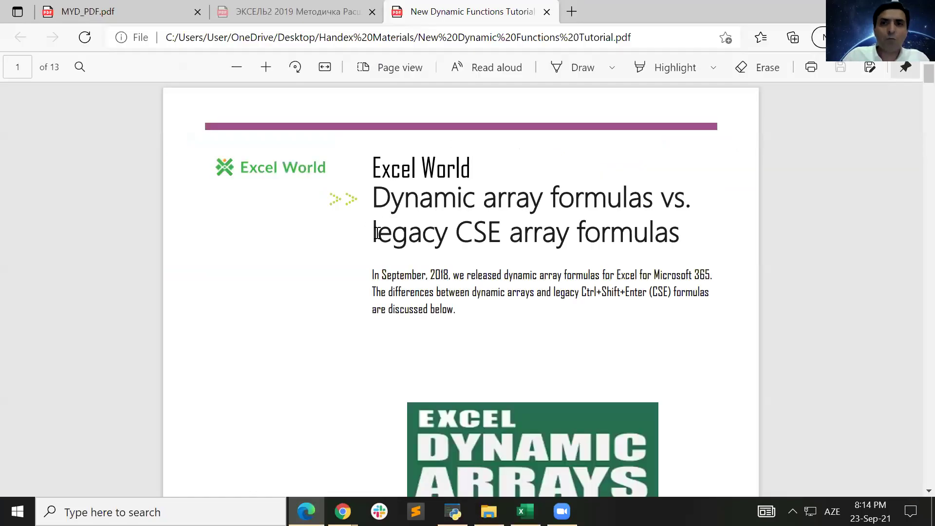
{"action": "scroll", "coordinate": [378, 239], "scroll_direction": "down", "scroll_amount": 10}
{"action": "scroll", "coordinate": [376, 227], "scroll_direction": "down", "scroll_amount": 3}
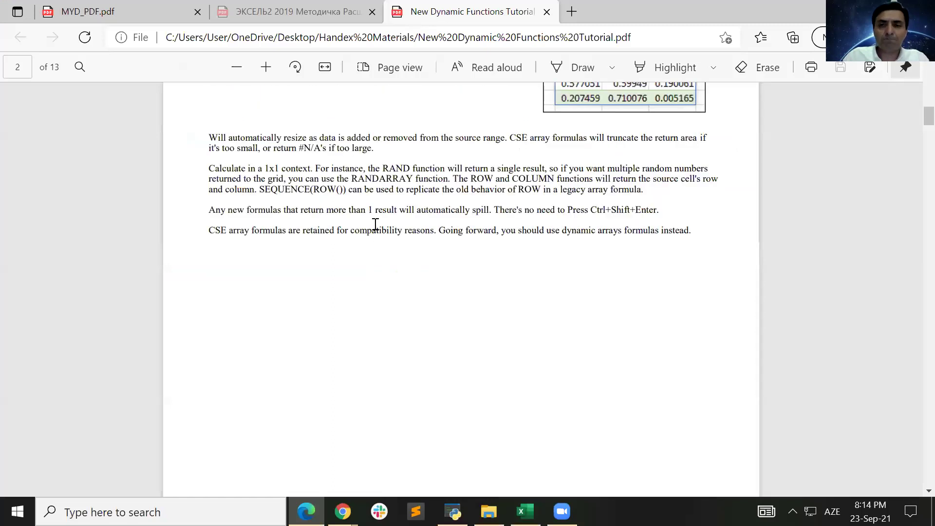
{"action": "scroll", "coordinate": [376, 225], "scroll_direction": "down", "scroll_amount": 8}
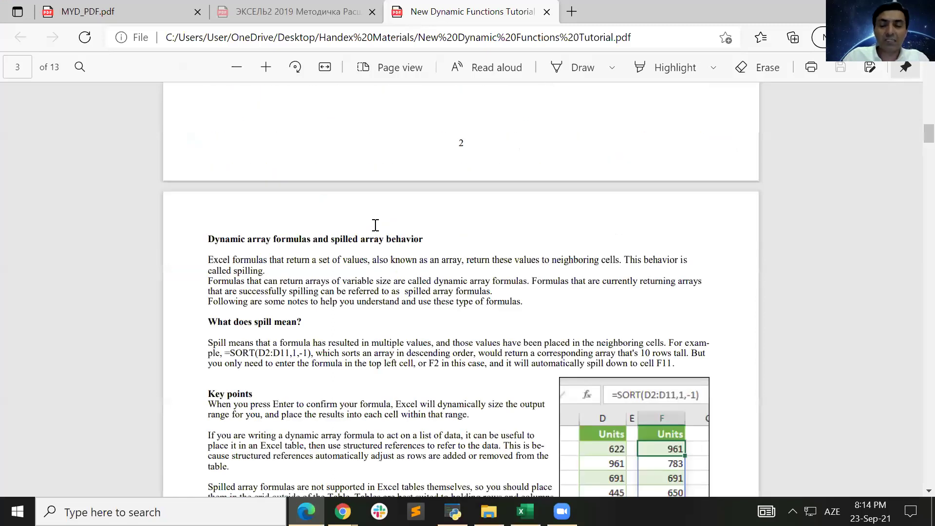
{"action": "key", "text": "Home"}
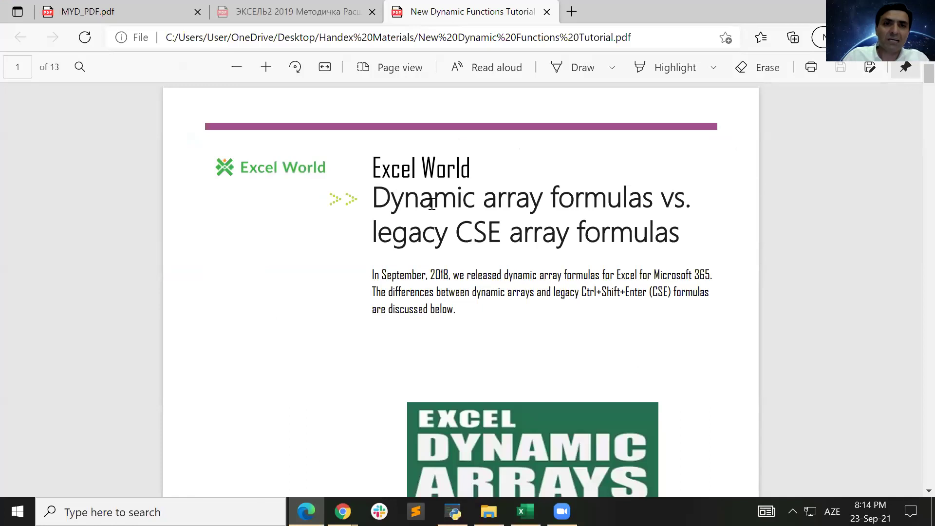
{"action": "scroll", "coordinate": [432, 227], "scroll_direction": "down", "scroll_amount": 5}
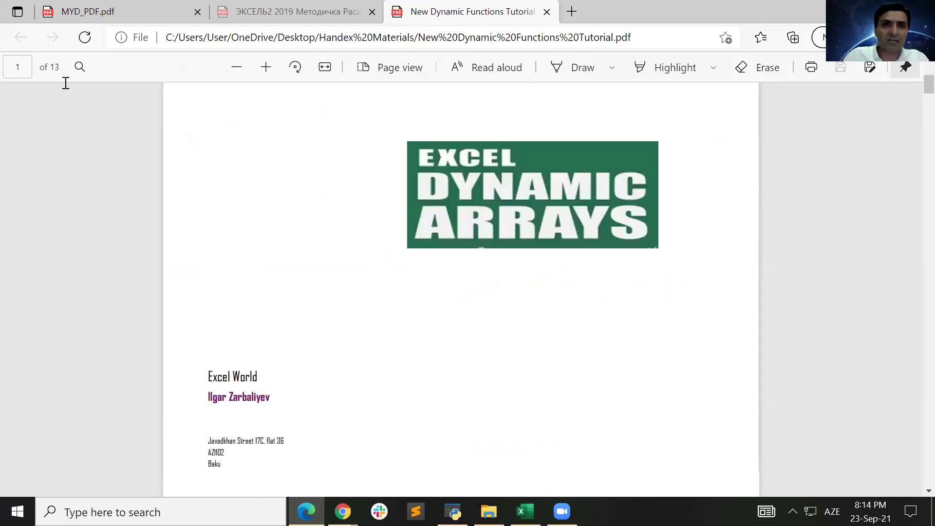
{"action": "scroll", "coordinate": [460, 268], "scroll_direction": "down", "scroll_amount": 20}
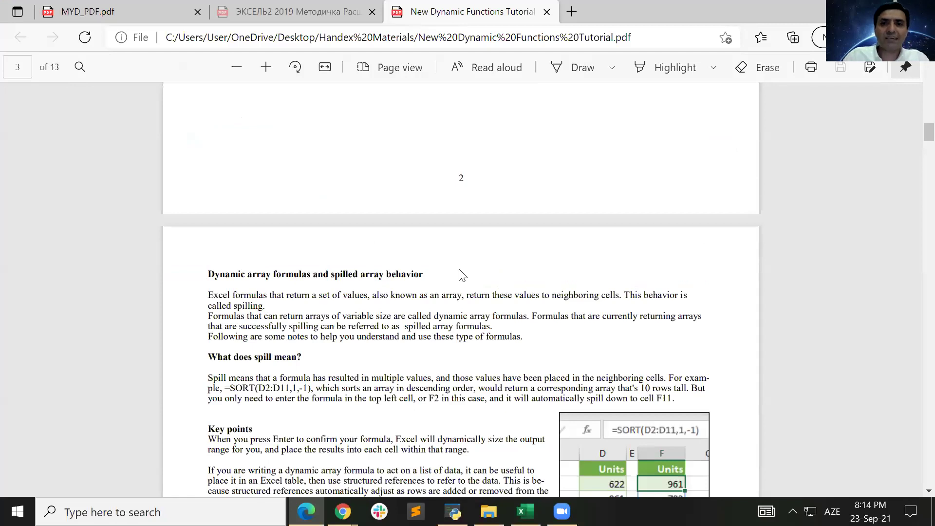
{"action": "scroll", "coordinate": [460, 278], "scroll_direction": "down", "scroll_amount": 20}
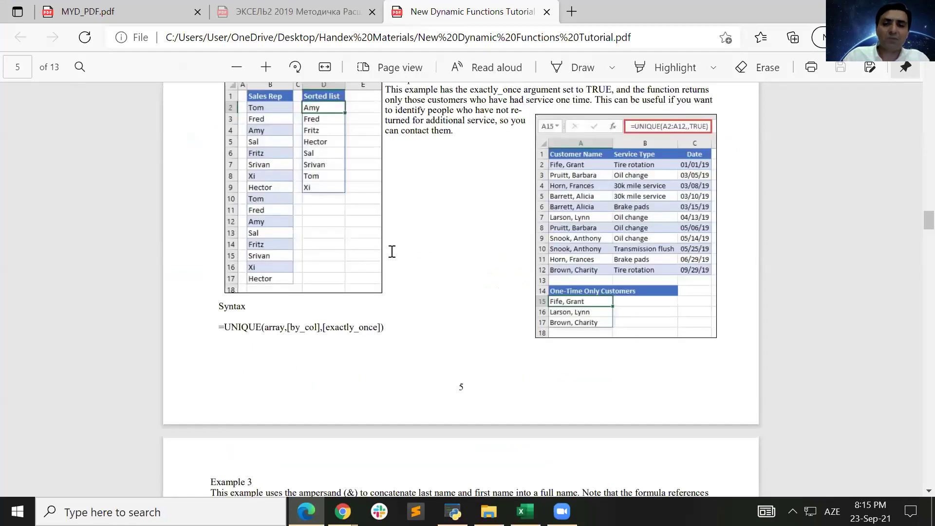
{"action": "scroll", "coordinate": [391, 251], "scroll_direction": "down", "scroll_amount": 5}
{"action": "left_click", "coordinate": [548, 12]}
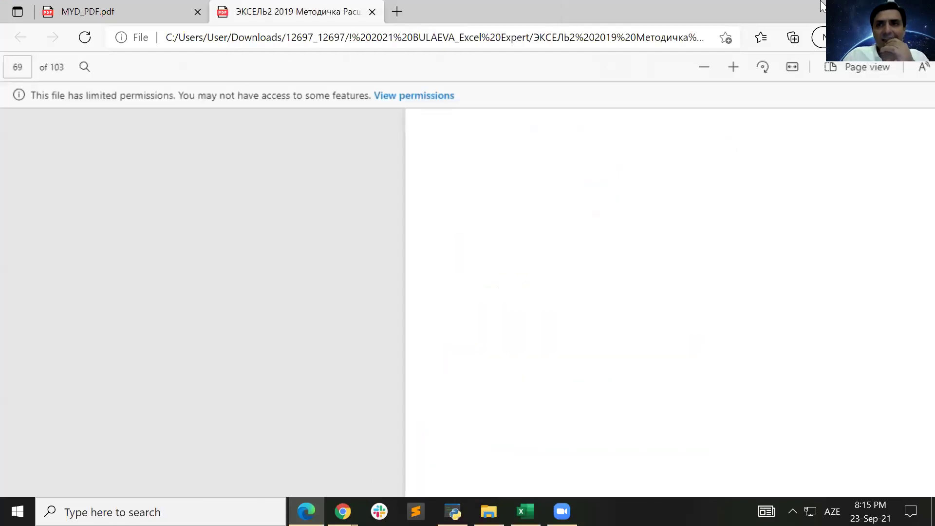
{"action": "key", "text": "alt+Tab"}
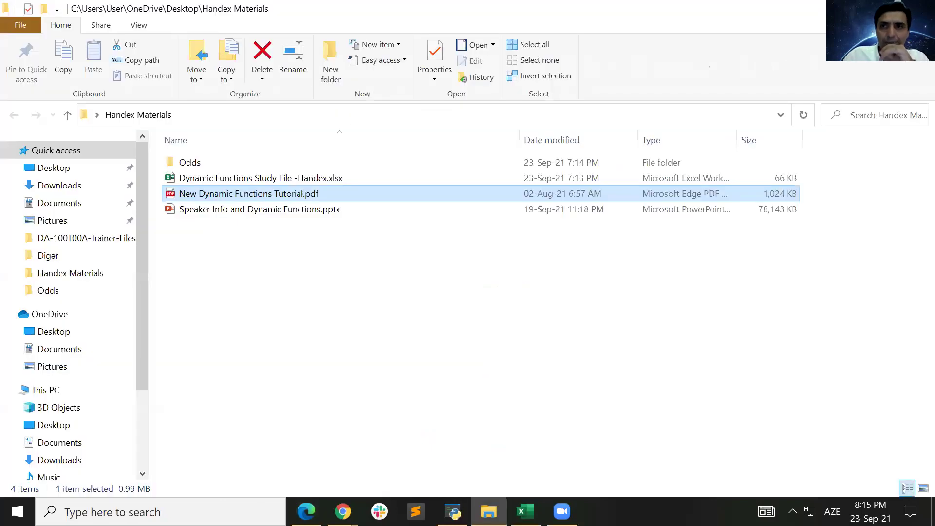
{"action": "key", "text": "alt+F4"}
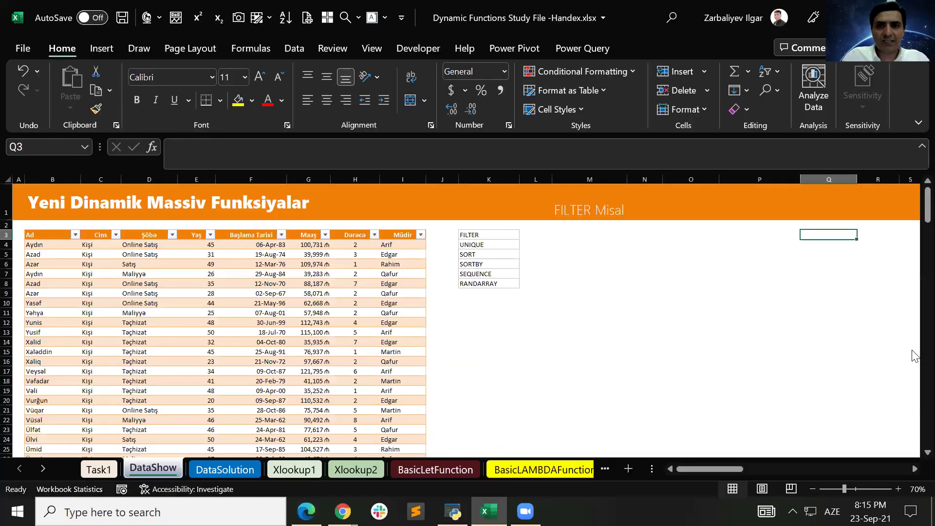
{"action": "key", "text": "Left"}
{"action": "key", "text": "Left"}
{"action": "key", "text": "Left"}
{"action": "key", "text": "Down"}
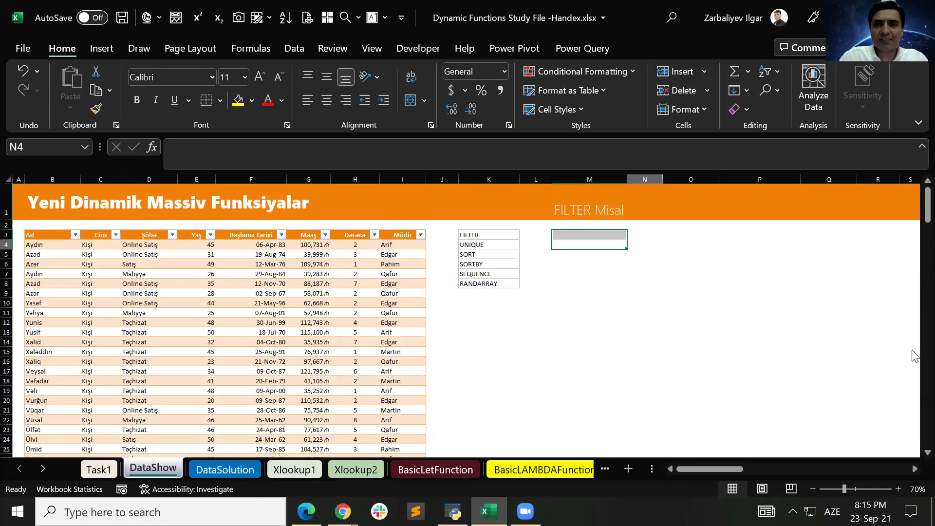
{"action": "key", "text": "Up"}
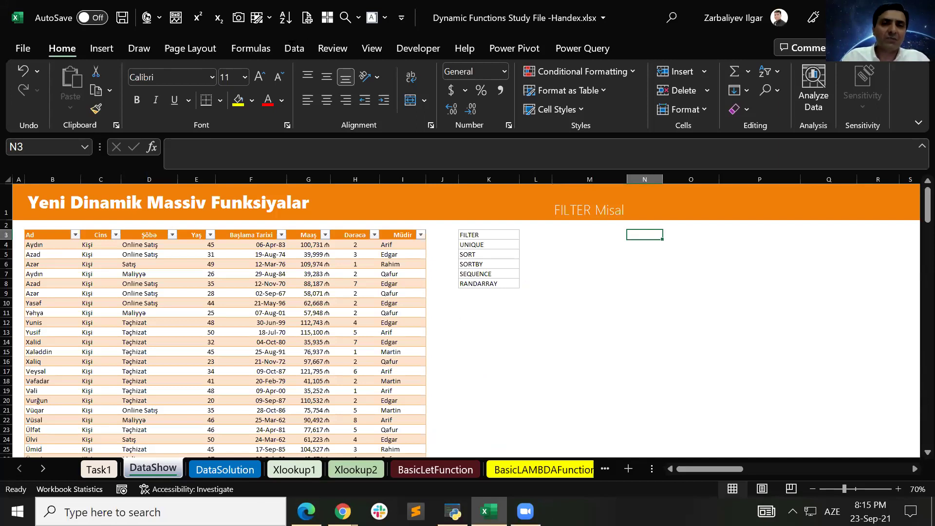
{"action": "left_click", "coordinate": [293, 49]}
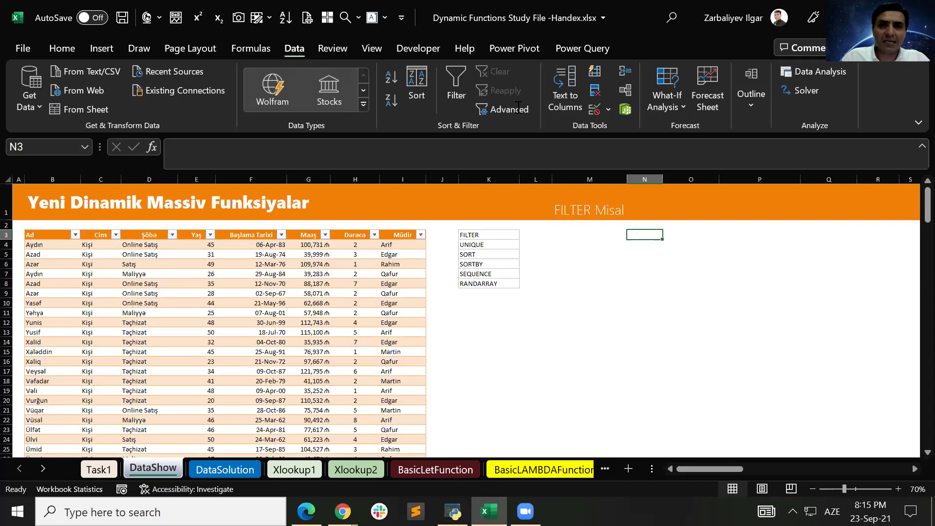
{"action": "left_click", "coordinate": [517, 110]}
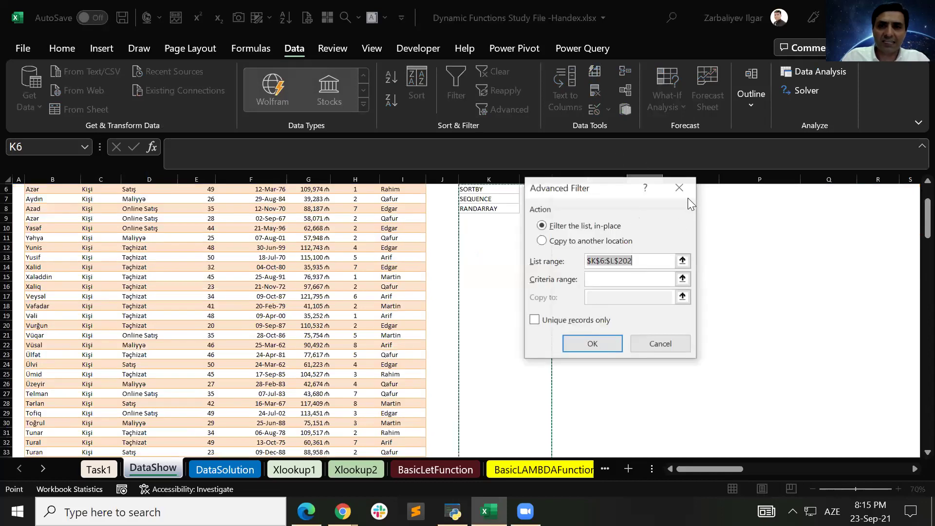
{"action": "key", "text": "Escape"}
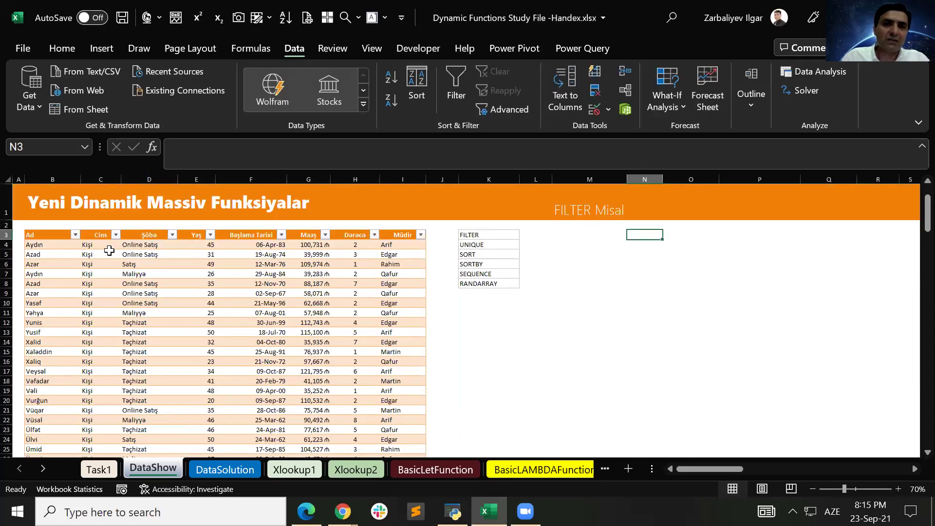
{"action": "left_click", "coordinate": [75, 234]}
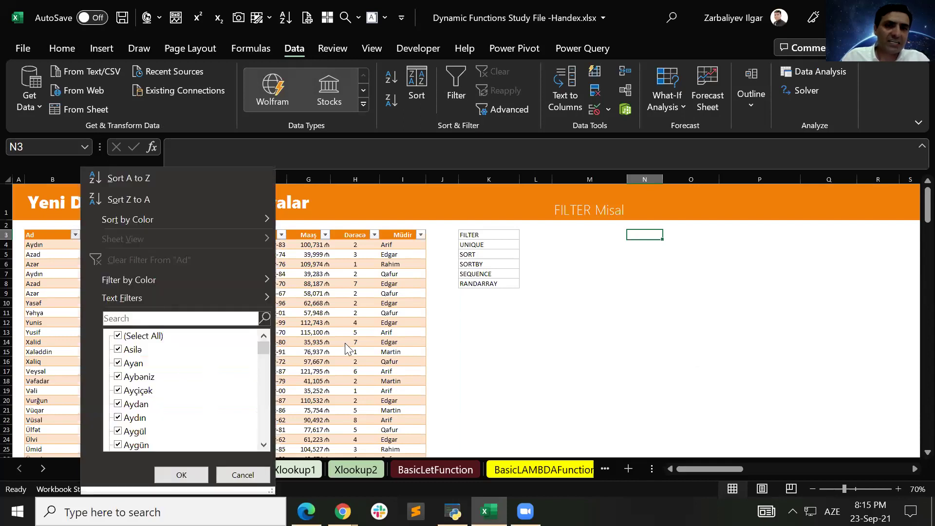
{"action": "key", "text": "Escape"}
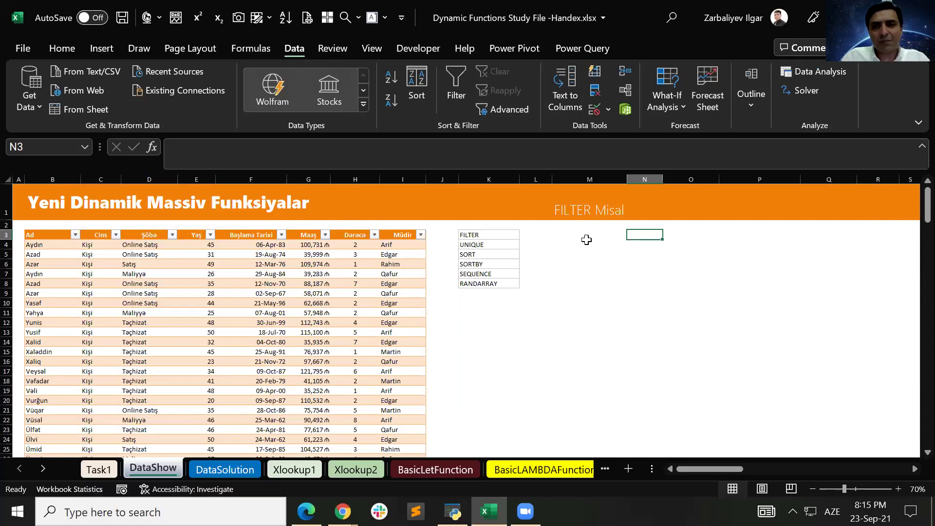
{"action": "key", "text": "Left"}
{"action": "key", "text": "Down"}
{"action": "key", "text": "Up"}
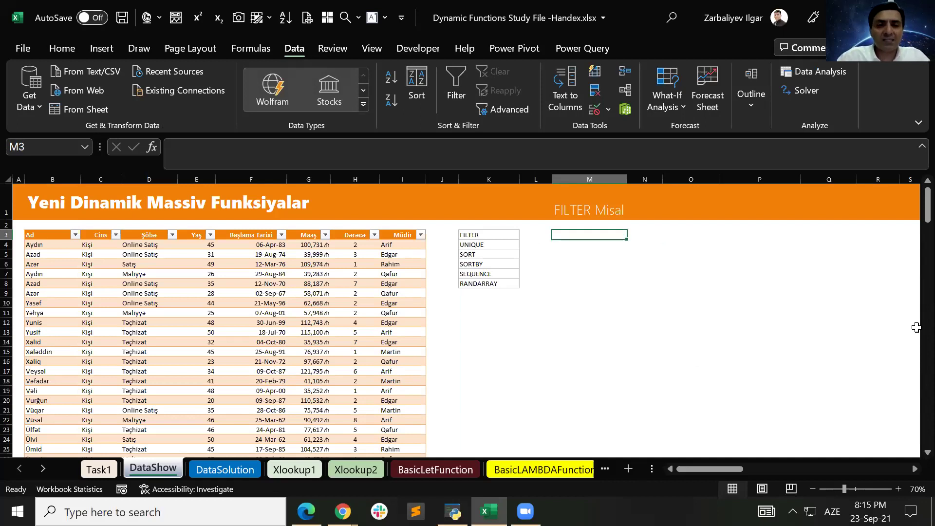
{"action": "key", "text": "Up"}
{"action": "key", "text": "Down"}
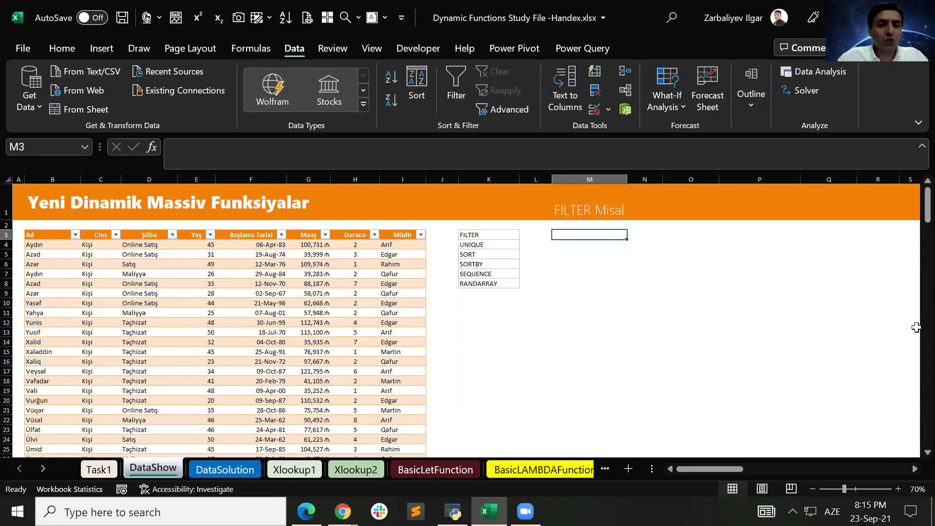
{"action": "key", "text": "Left"}
{"action": "key", "text": "Left"}
{"action": "key", "text": "Left"}
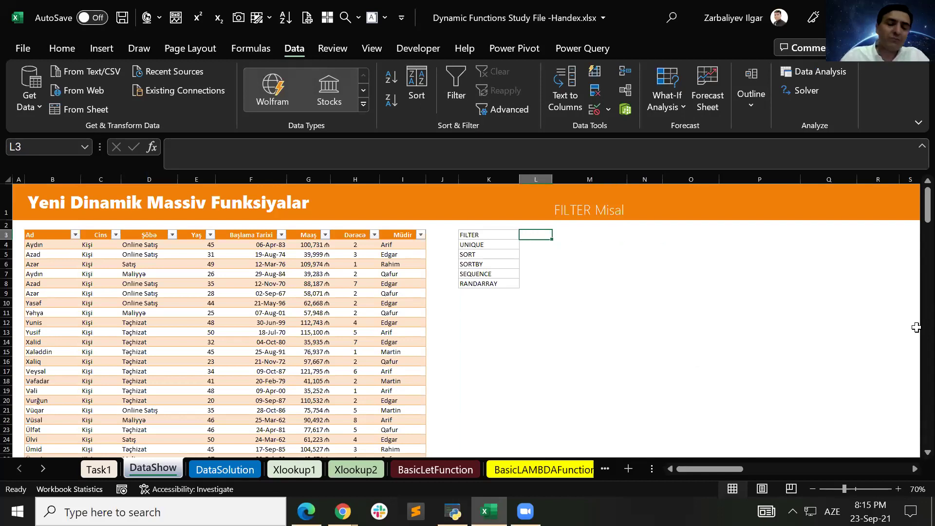
{"action": "left_click", "coordinate": [270, 266]}
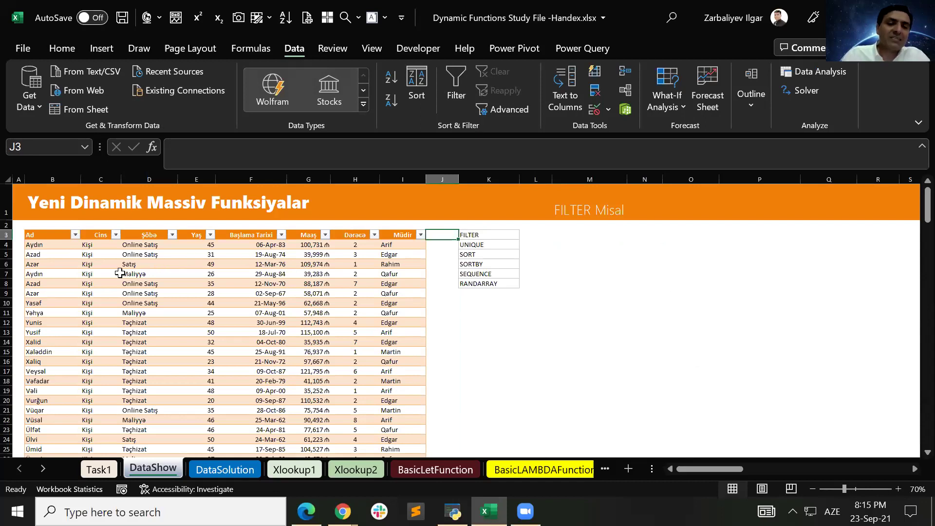
{"action": "left_click", "coordinate": [75, 235]}
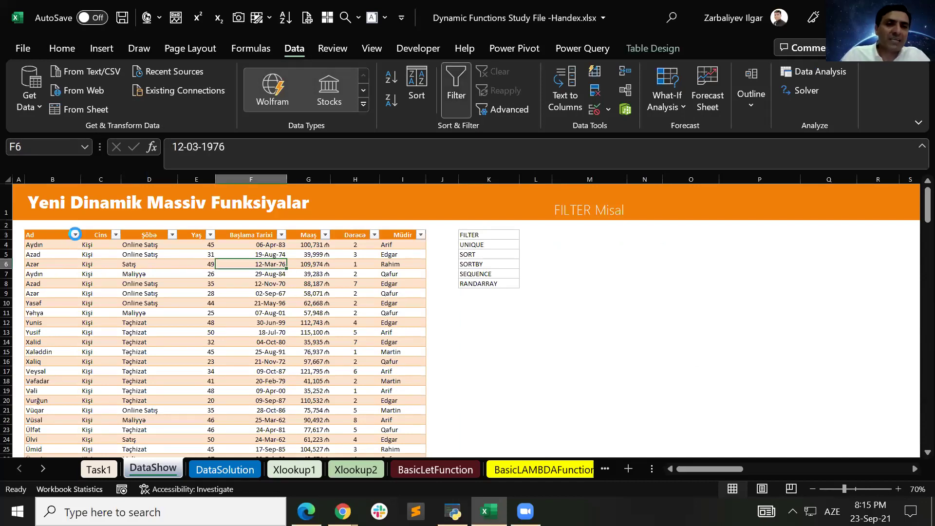
{"action": "key", "text": "Escape"}
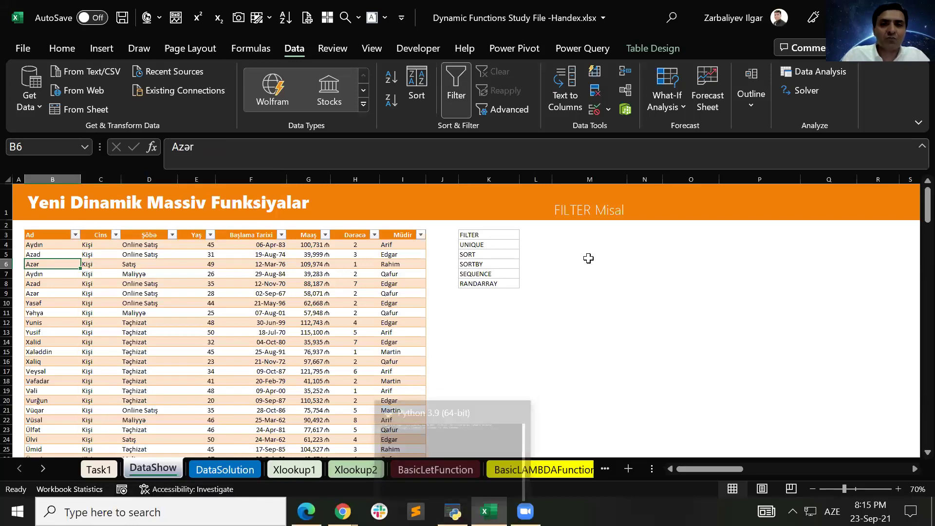
{"action": "left_click", "coordinate": [593, 234]}
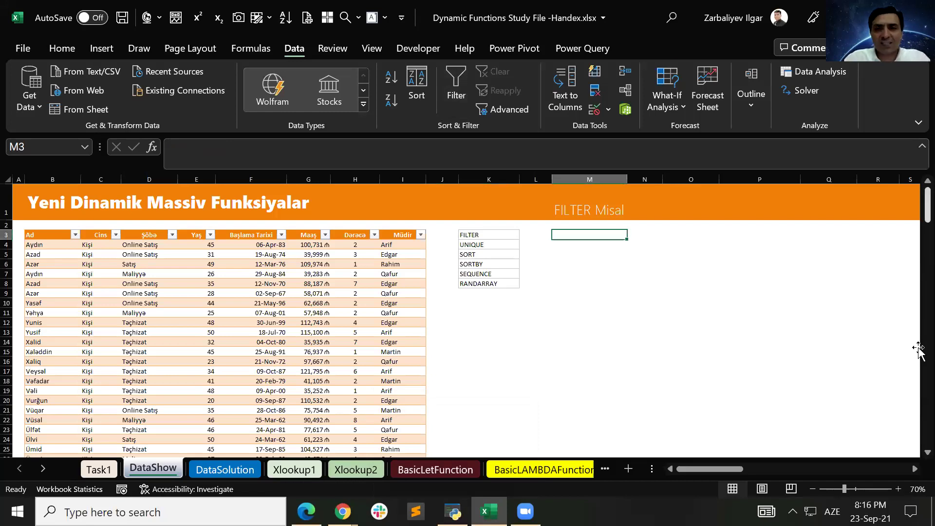
{"action": "key", "text": "Right"}
{"action": "key", "text": "Left"}
{"action": "key", "text": "Left"}
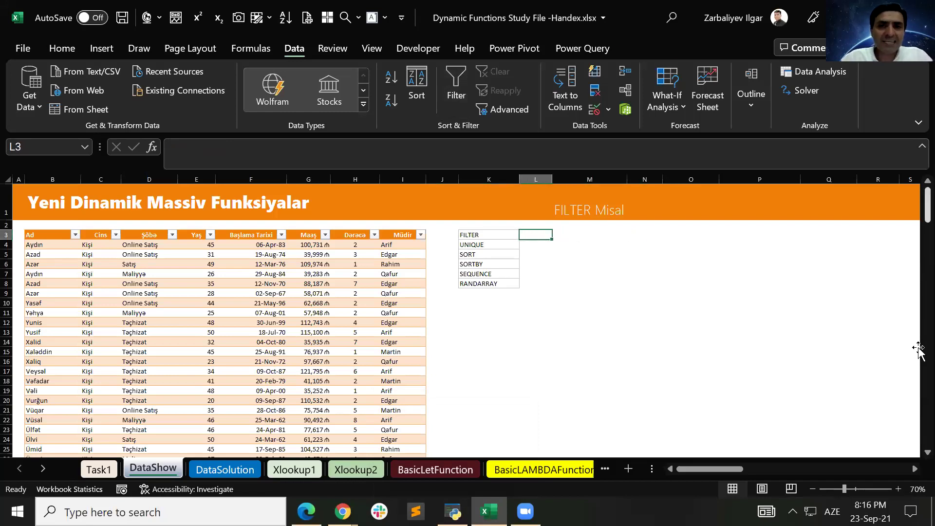
{"action": "key", "text": "Right"}
{"action": "key", "text": "Right"}
{"action": "key", "text": "Right"}
{"action": "key", "text": "Right"}
{"action": "key", "text": "Left"}
{"action": "key", "text": "Left"}
{"action": "key", "text": "Left"}
{"action": "key", "text": "Left"}
{"action": "key", "text": "Right"}
{"action": "key", "text": "Right"}
{"action": "key", "text": "Right"}
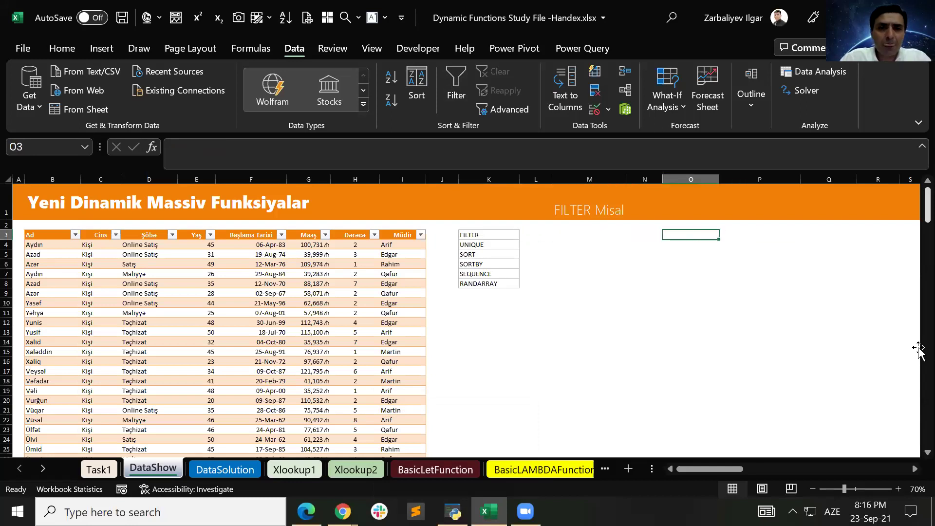
{"action": "left_click", "coordinate": [225, 469]}
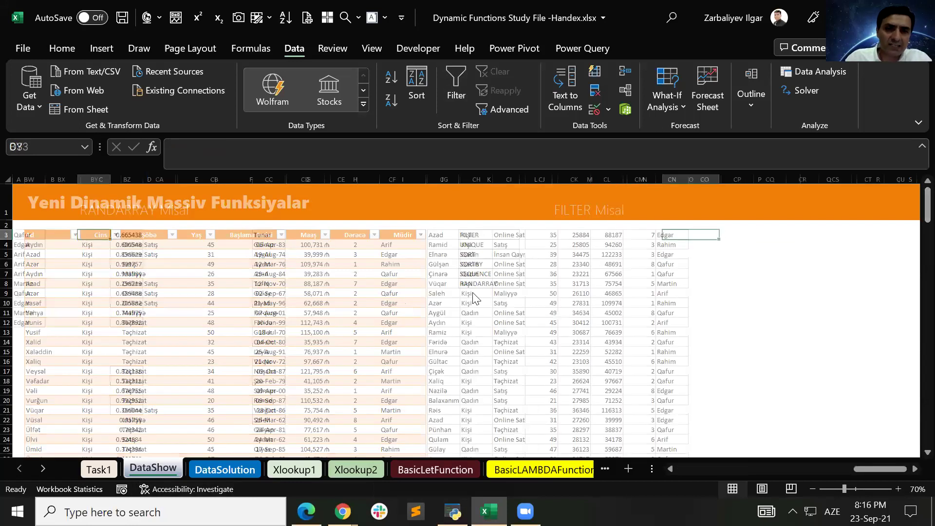
{"action": "scroll", "coordinate": [657, 482], "scroll_direction": "left", "scroll_amount": 1}
{"action": "scroll", "coordinate": [647, 477], "scroll_direction": "left", "scroll_amount": 15}
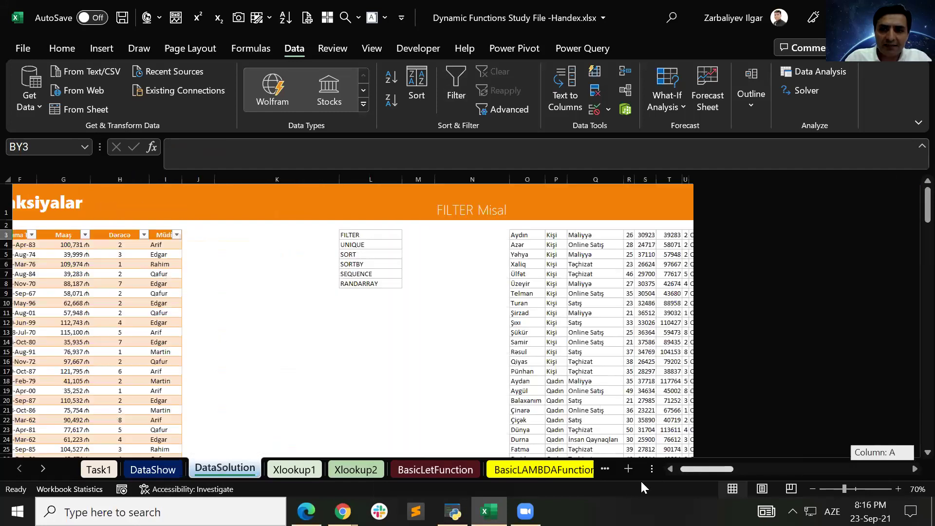
{"action": "left_click", "coordinate": [760, 236]}
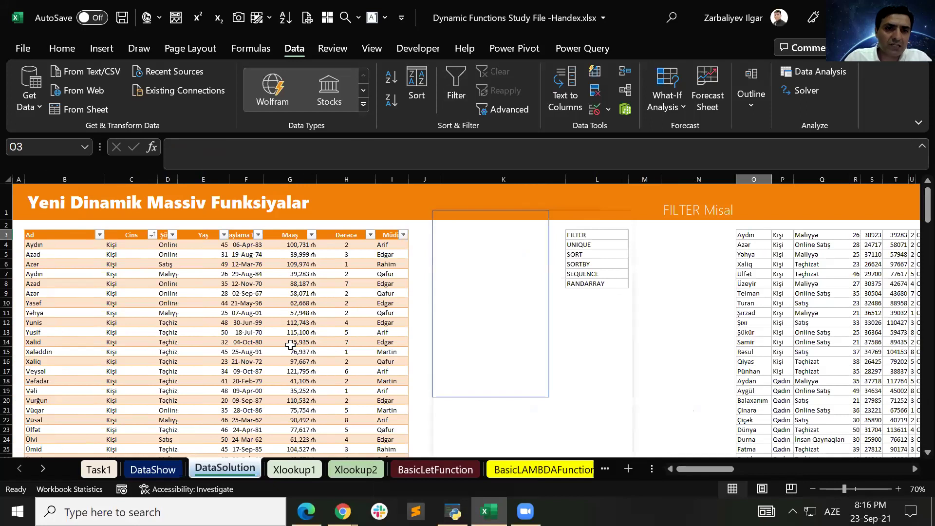
{"action": "key", "text": "ctrl+Page_Up"}
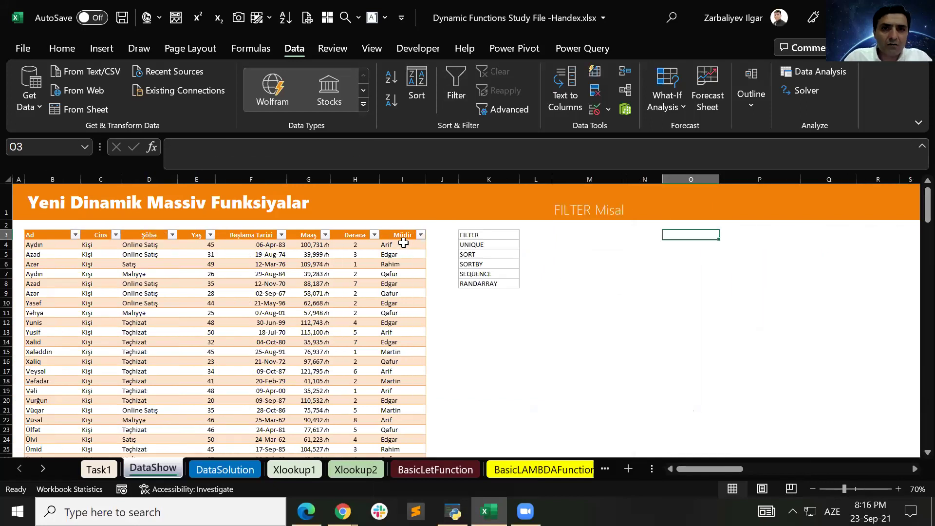
{"action": "left_click", "coordinate": [403, 245]}
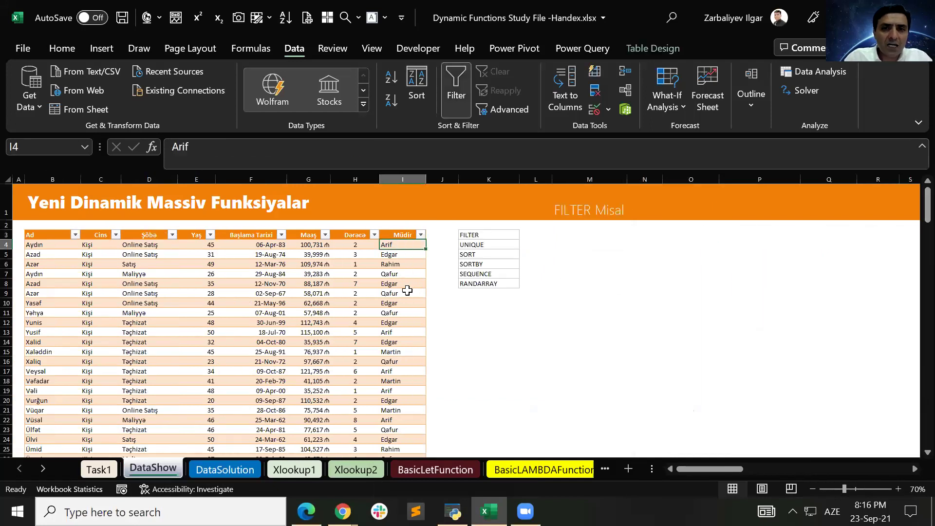
{"action": "key", "text": "Down"}
{"action": "key", "text": "Down"}
{"action": "key", "text": "Down"}
{"action": "key", "text": "Down"}
{"action": "key", "text": "Down"}
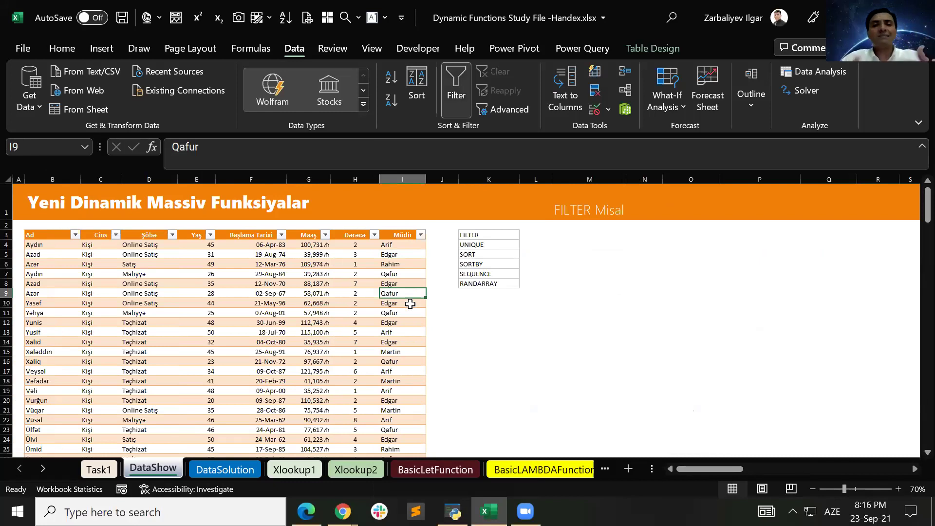
{"action": "left_click", "coordinate": [595, 234]}
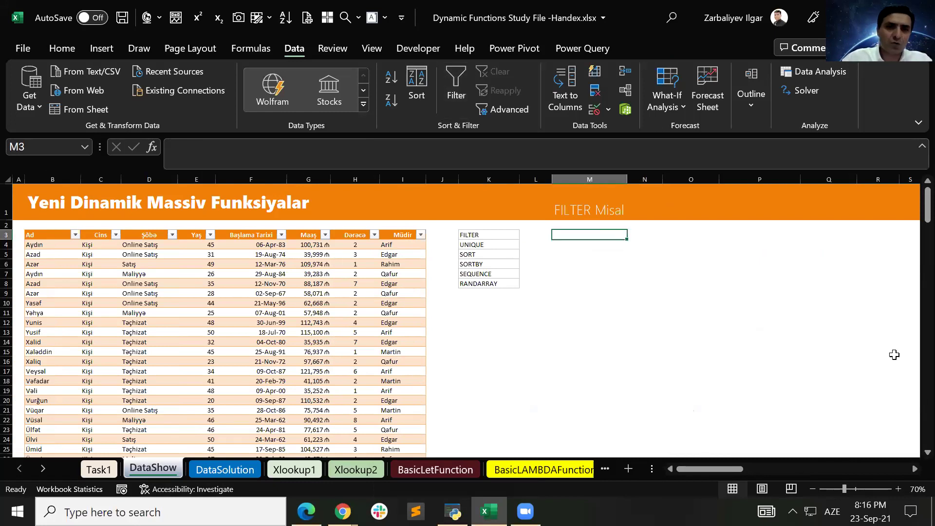
{"action": "key", "text": "Left"}
{"action": "key", "text": "Left"}
{"action": "key", "text": "Left"}
{"action": "key", "text": "Left"}
{"action": "key", "text": "Left"}
{"action": "key", "text": "Left"}
{"action": "key", "text": "Left"}
{"action": "key", "text": "Left"}
{"action": "key", "text": "Left"}
{"action": "key", "text": "Left"}
{"action": "key", "text": "Left"}
{"action": "key", "text": "Right"}
{"action": "key", "text": "Down"}
{"action": "key", "text": "Down"}
{"action": "key", "text": "Down"}
{"action": "key", "text": "Down"}
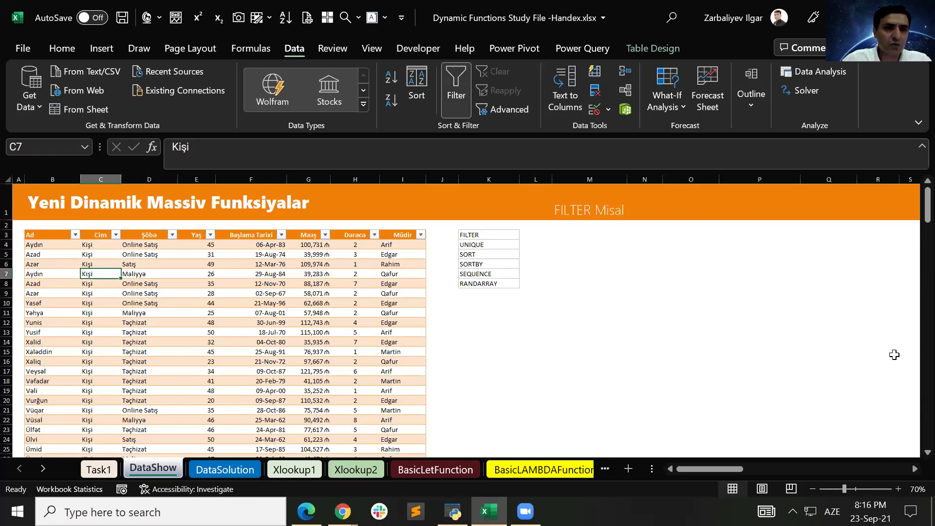
{"action": "key", "text": "Up"}
{"action": "key", "text": "Up"}
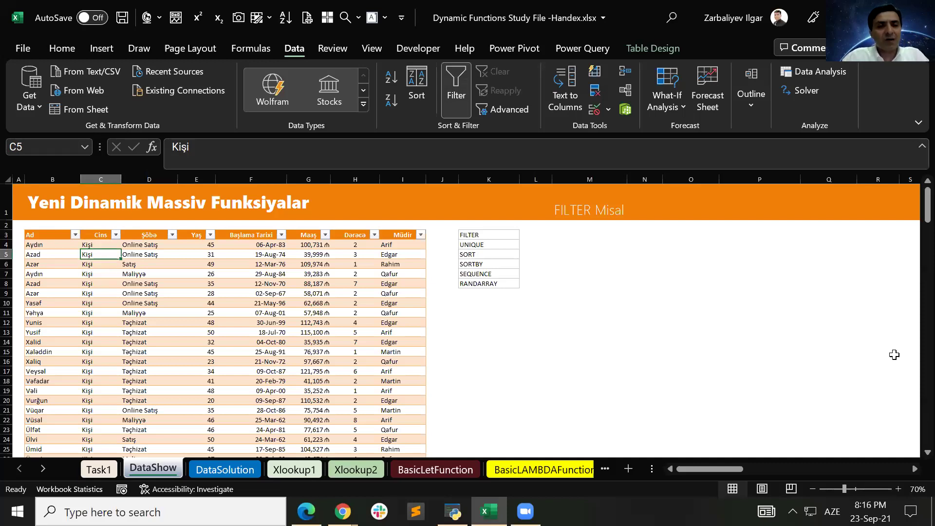
{"action": "key", "text": "Down"}
{"action": "key", "text": "Up"}
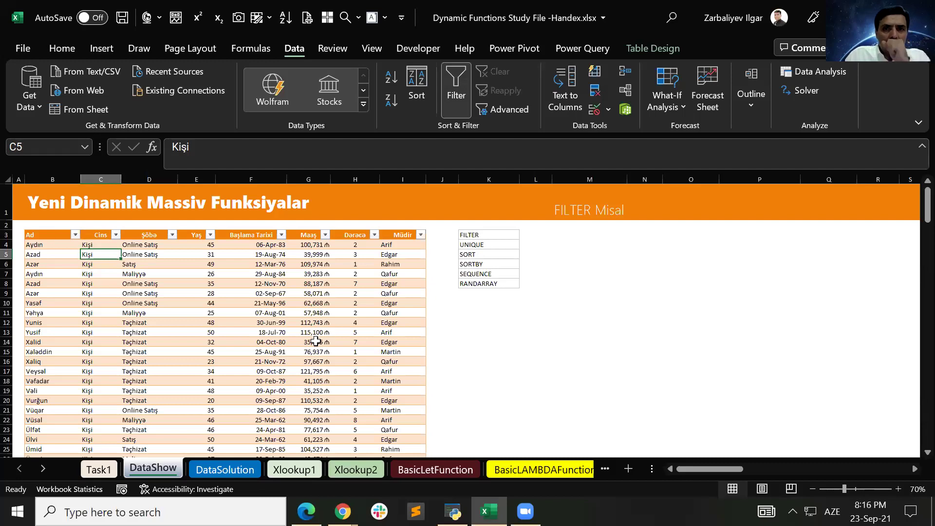
{"action": "left_click", "coordinate": [151, 292]}
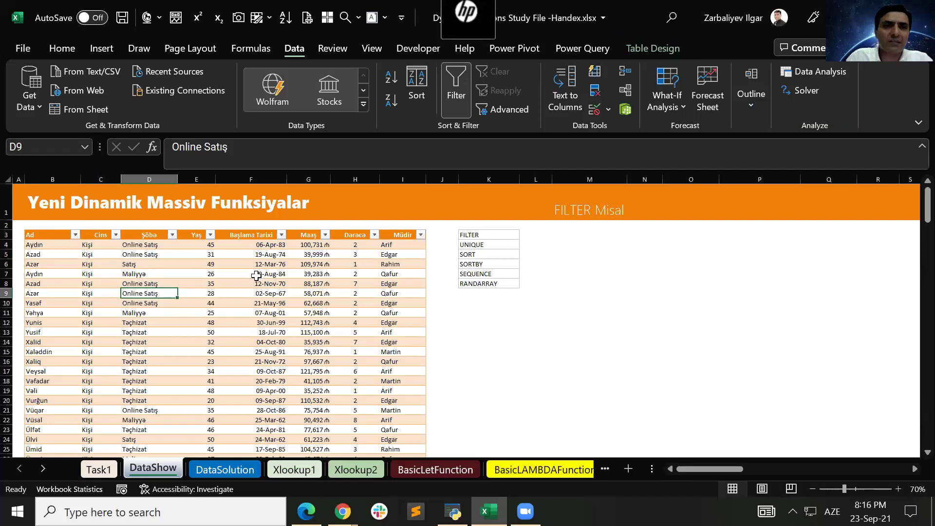
- Look at the Data table's design options and select the whole table body
{"action": "left_click", "coordinate": [248, 312]}
{"action": "left_click", "coordinate": [652, 48]}
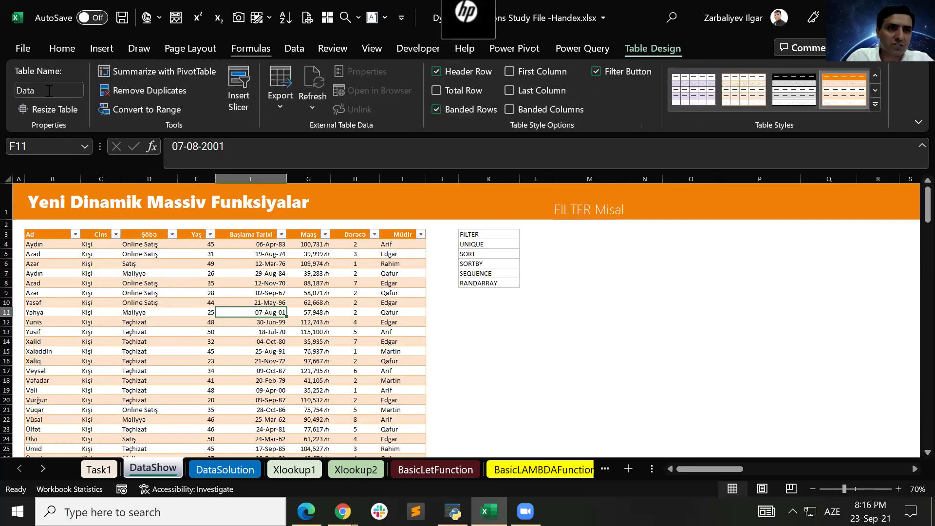
{"action": "left_click", "coordinate": [149, 292]}
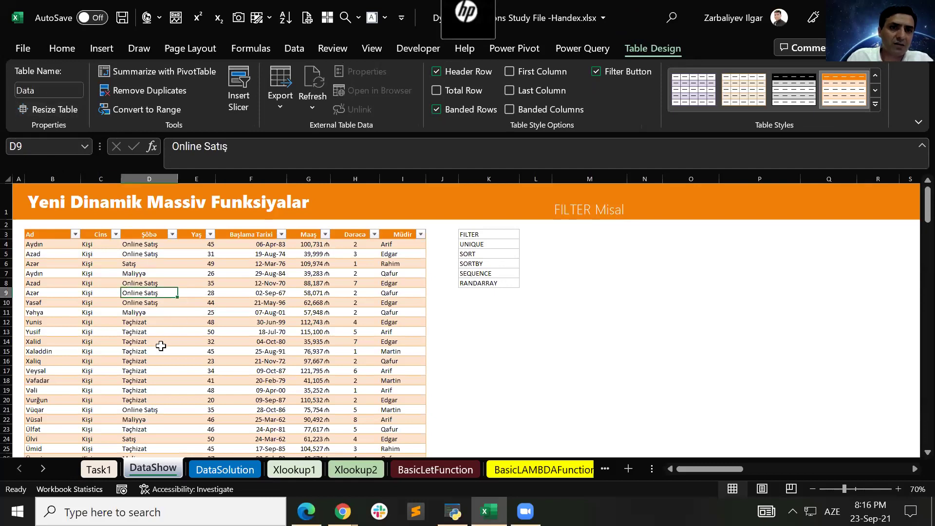
{"action": "key", "text": "ctrl+a"}
- Scroll DataShow back to the top, select header row B3:I3, then move to an empty cell
{"action": "scroll", "coordinate": [166, 353], "scroll_direction": "down", "scroll_amount": 1}
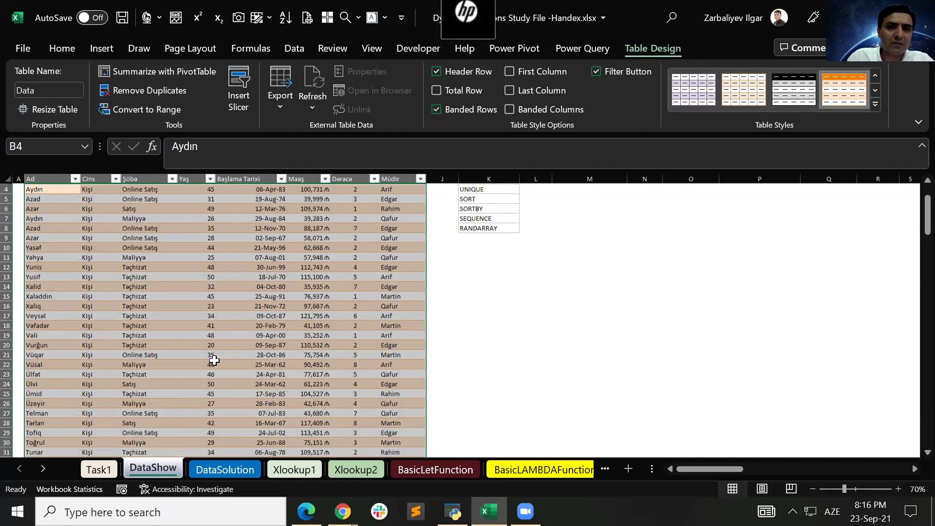
{"action": "scroll", "coordinate": [32, 313], "scroll_direction": "down", "scroll_amount": 20}
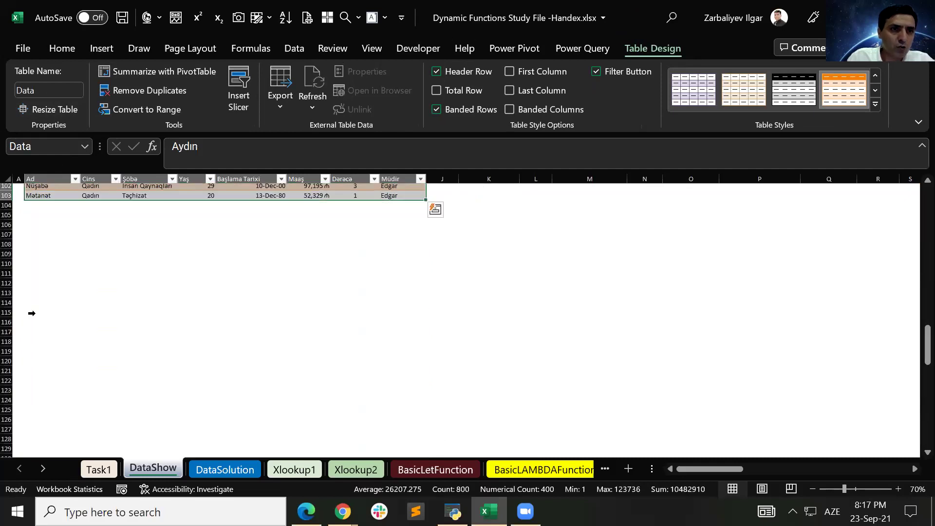
{"action": "scroll", "coordinate": [78, 239], "scroll_direction": "up", "scroll_amount": 3}
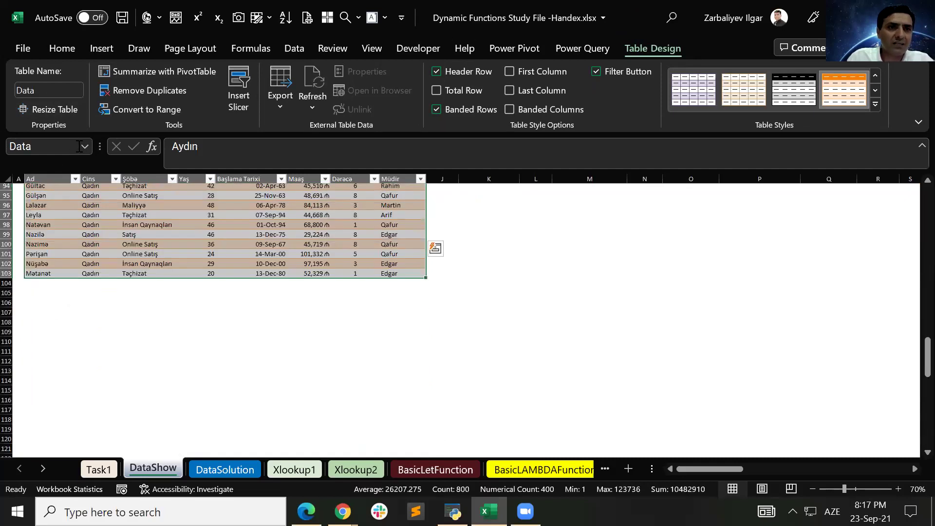
{"action": "scroll", "coordinate": [109, 330], "scroll_direction": "up", "scroll_amount": 1}
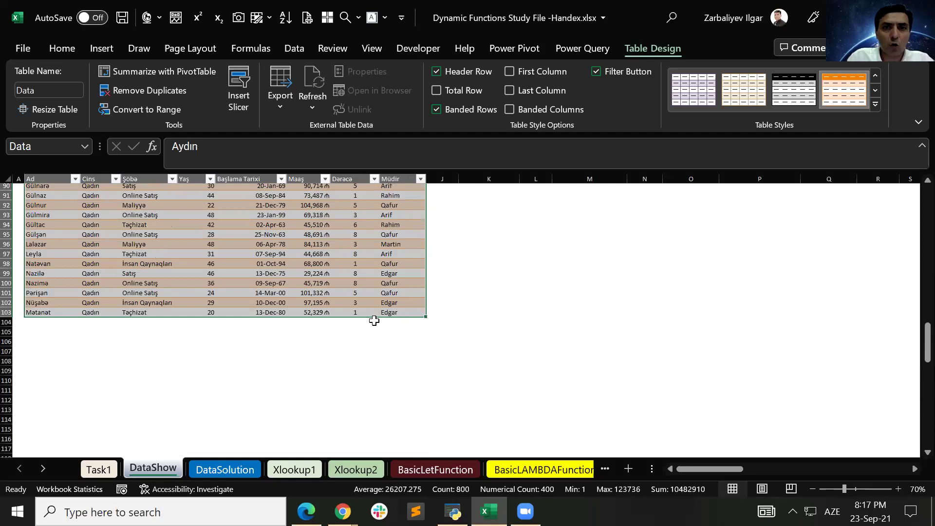
{"action": "scroll", "coordinate": [94, 271], "scroll_direction": "up", "scroll_amount": 9}
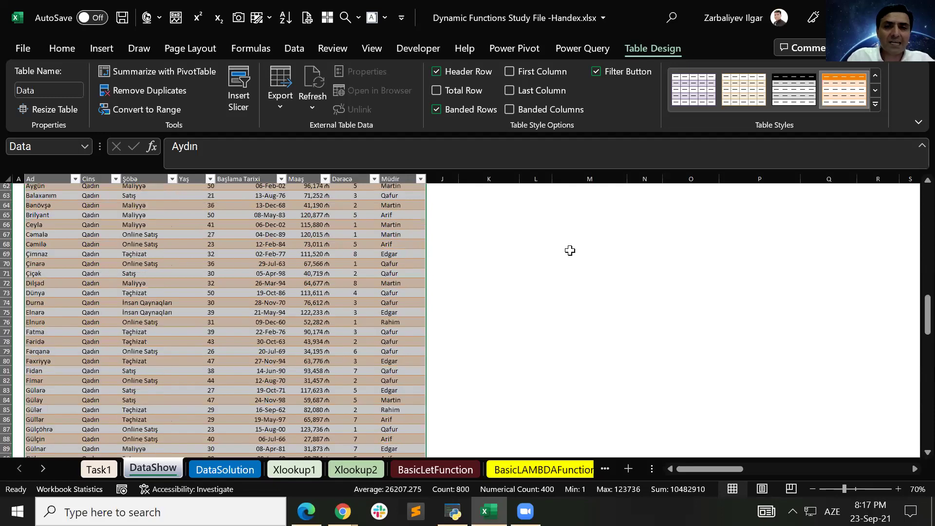
{"action": "scroll", "coordinate": [212, 249], "scroll_direction": "up", "scroll_amount": 20}
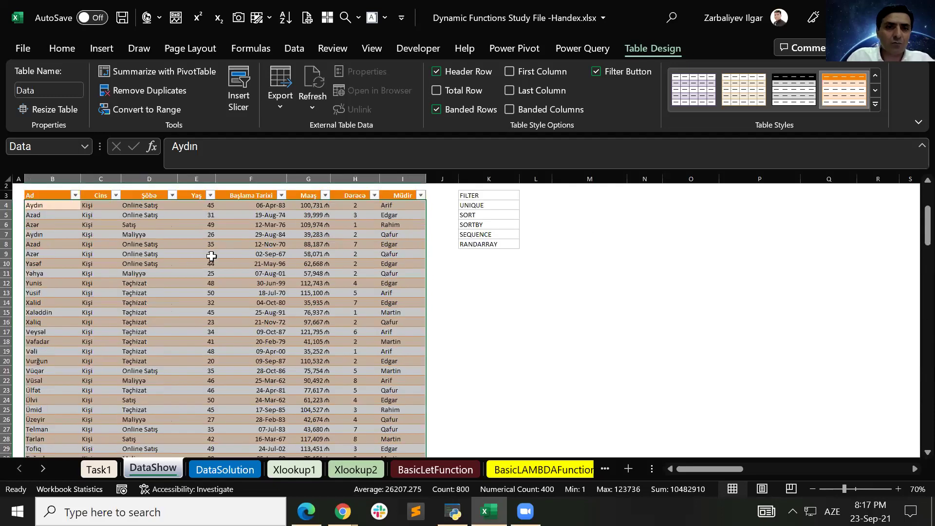
{"action": "left_click", "coordinate": [101, 293]}
{"action": "scroll", "coordinate": [125, 232], "scroll_direction": "up", "scroll_amount": 1}
{"action": "left_click_drag", "start_coordinate": [200, 238], "coordinate": [404, 238]}
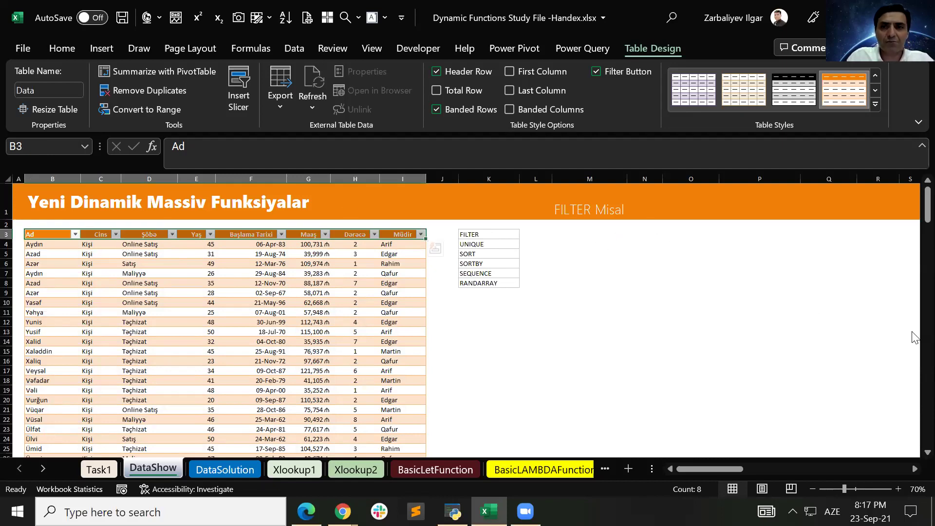
{"action": "key", "text": "Right"}
{"action": "key", "text": "Right"}
{"action": "key", "text": "Right"}
{"action": "key", "text": "Right"}
{"action": "key", "text": "Right"}
{"action": "key", "text": "Right"}
{"action": "key", "text": "Right"}
{"action": "key", "text": "Right"}
{"action": "key", "text": "Right"}
{"action": "key", "text": "Right"}
{"action": "key", "text": "Right"}
{"action": "key", "text": "Right"}
{"action": "key", "text": "Right"}
{"action": "key", "text": "Right"}
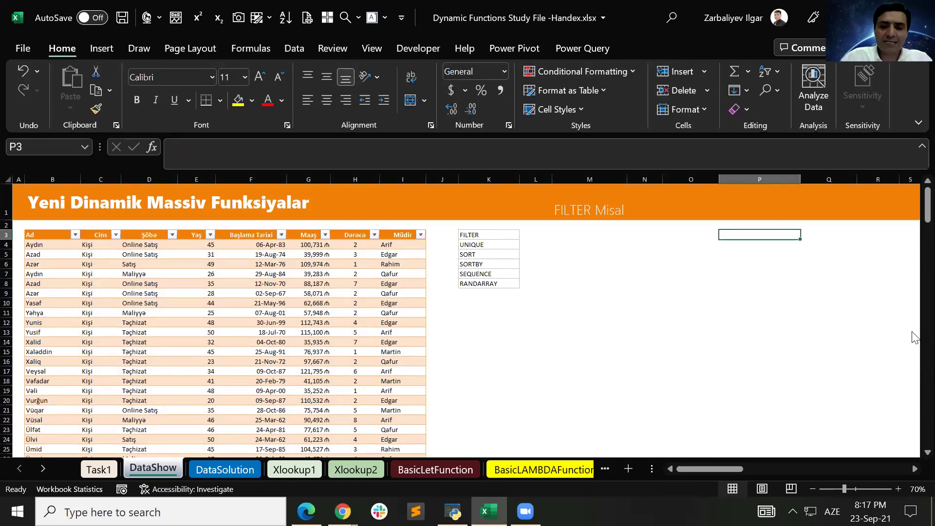
- Enter =Data[#Headers] in O3 so the table's column headers spill across row 3
{"action": "key", "text": "Left"}
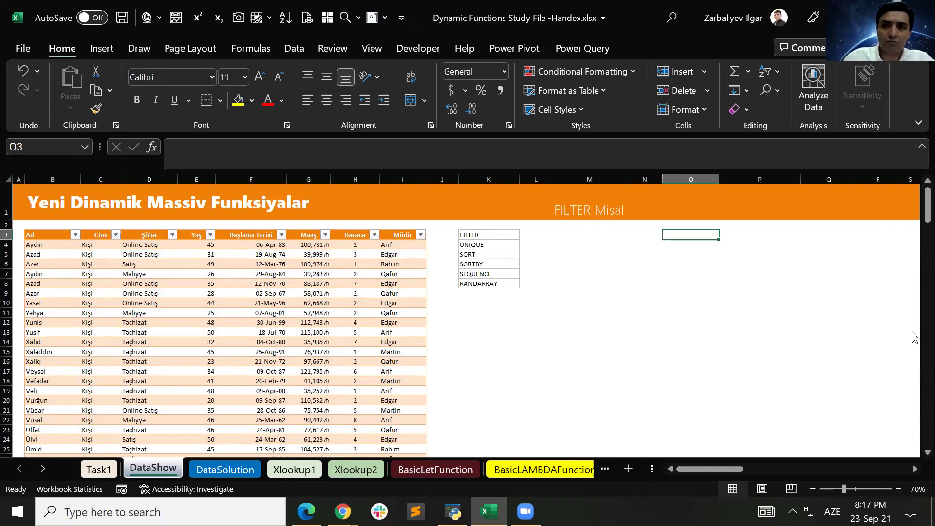
{"action": "type", "text": "=data"}
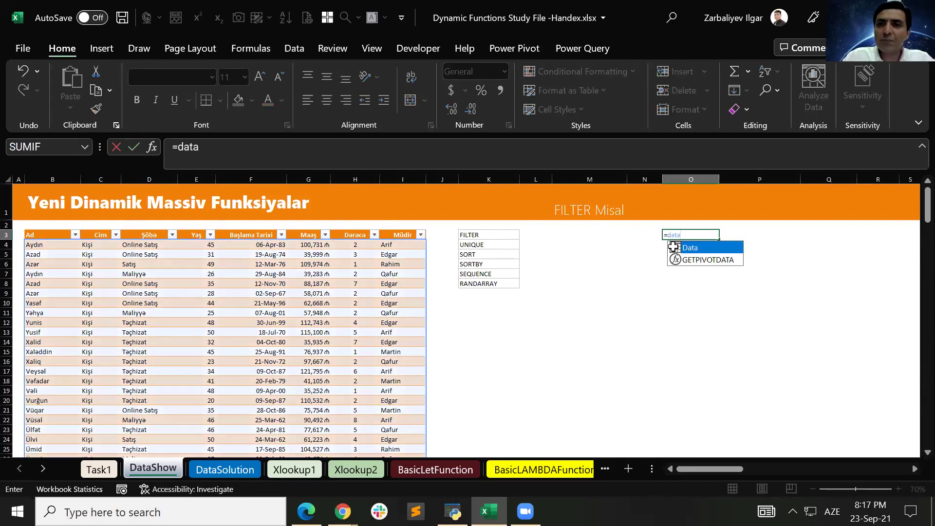
{"action": "type", "text": "ö"}
{"action": "key", "text": "BackSpace"}
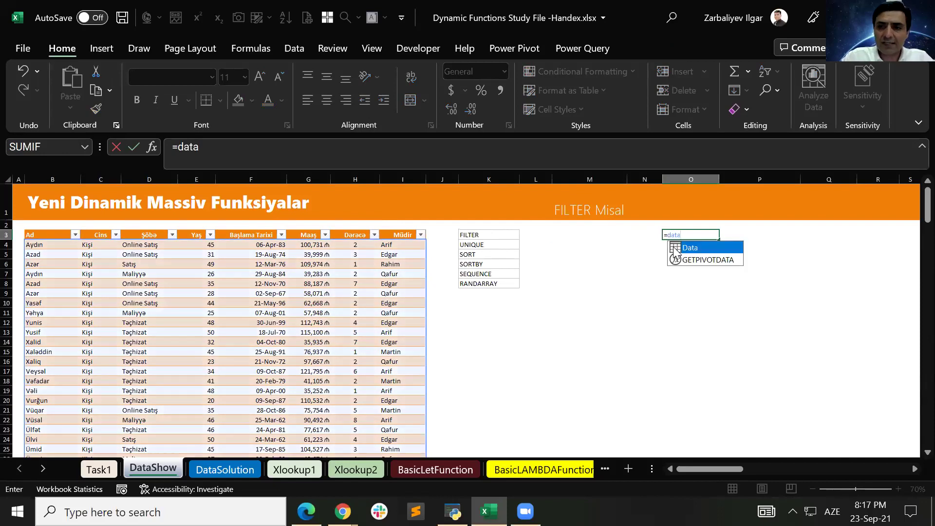
{"action": "key", "text": "alt+shift"}
{"action": "type", "text": "["}
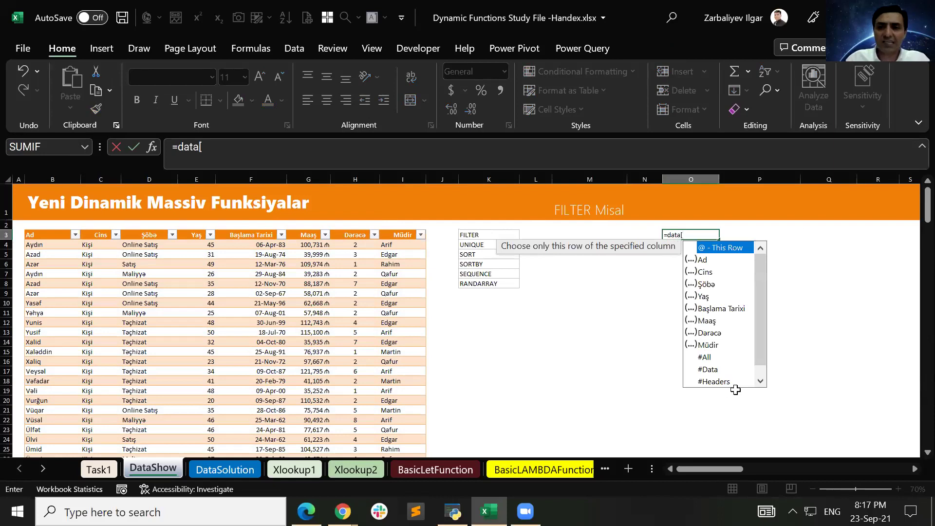
{"action": "double_click", "coordinate": [716, 381]}
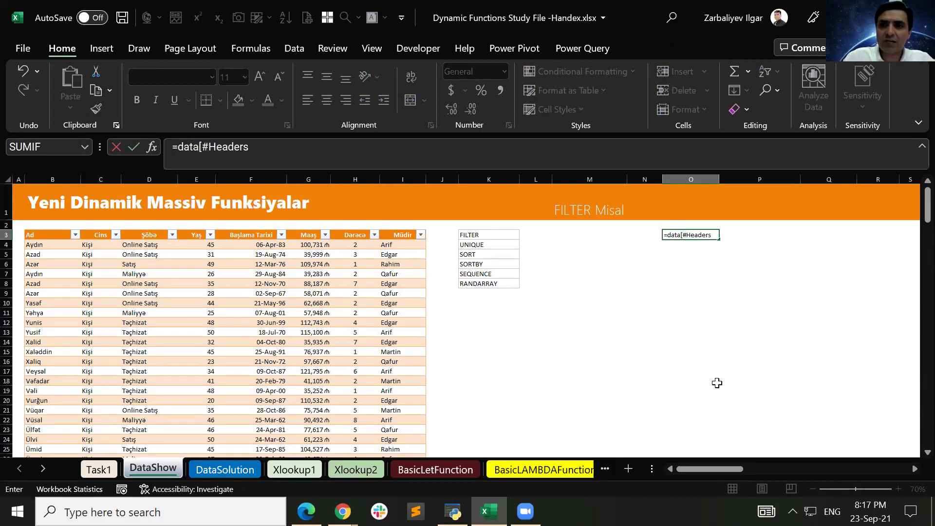
{"action": "type", "text": "]"}
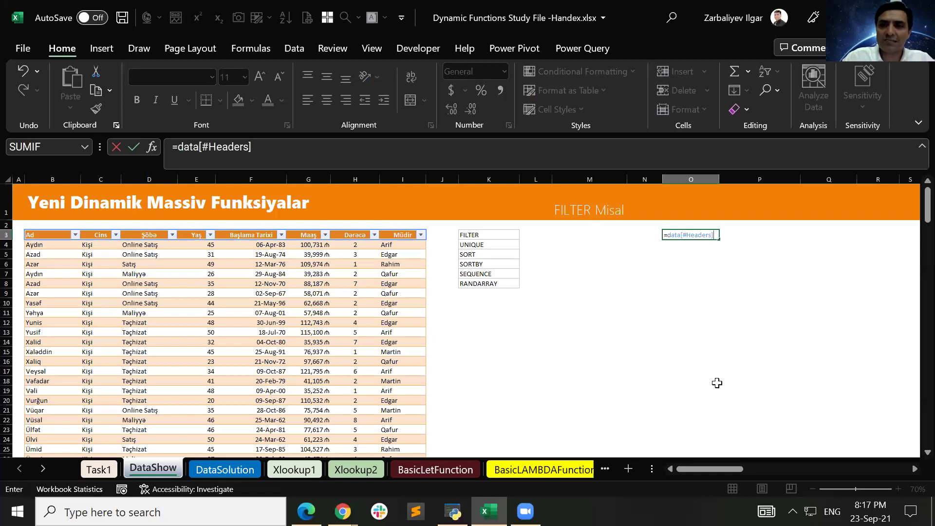
{"action": "key", "text": "Tab"}
- Move along the spilled headers Ad through Müdir, ending in cell O4
{"action": "key", "text": "ctrl+Right"}
{"action": "key", "text": "Right"}
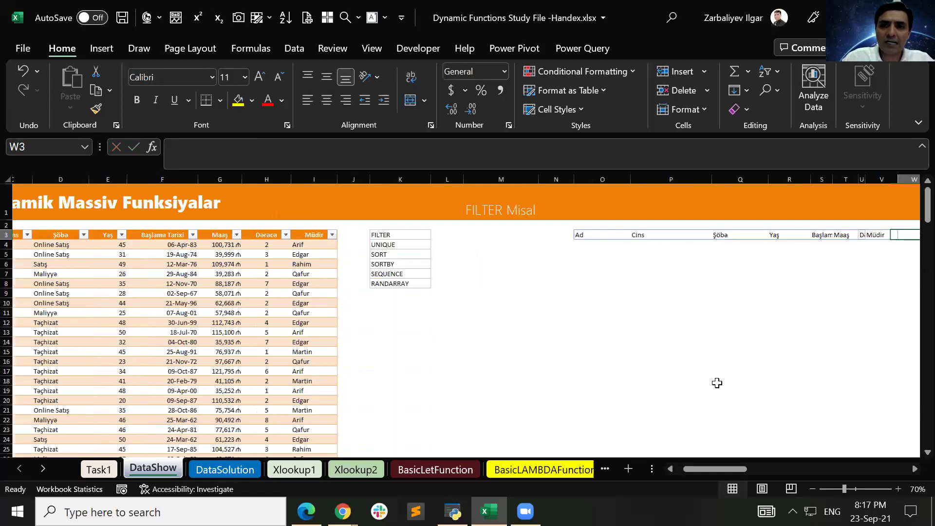
{"action": "key", "text": "Left"}
{"action": "key", "text": "Left"}
{"action": "key", "text": "Left"}
{"action": "key", "text": "Left"}
{"action": "key", "text": "Left"}
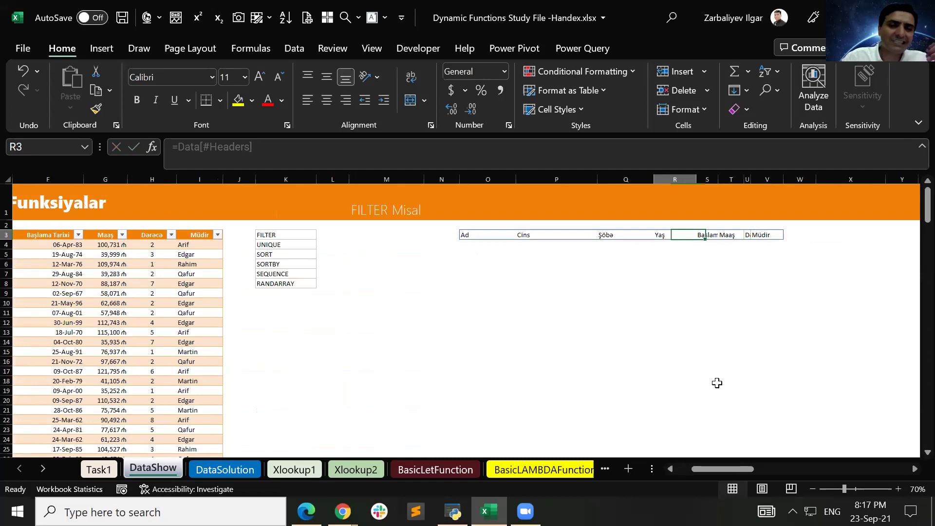
{"action": "key", "text": "Left"}
{"action": "key", "text": "Left"}
{"action": "key", "text": "Left"}
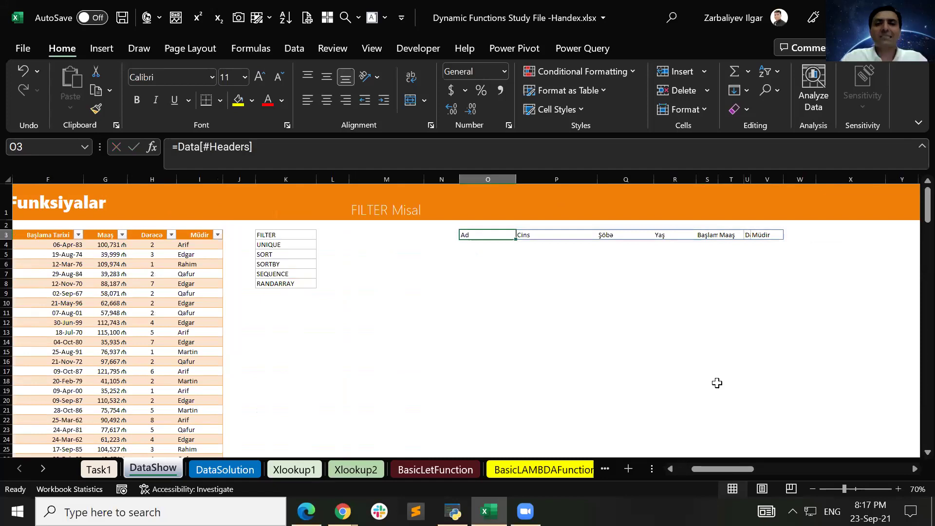
{"action": "key", "text": "Right"}
{"action": "key", "text": "Left"}
{"action": "key", "text": "Left"}
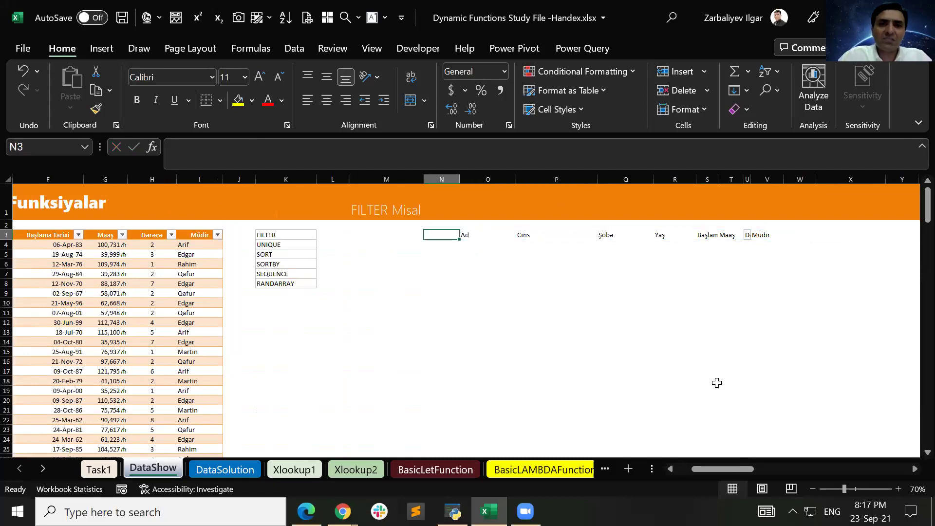
{"action": "key", "text": "Right"}
{"action": "key", "text": "Down"}
{"action": "key", "text": "Up"}
{"action": "key", "text": "Down"}
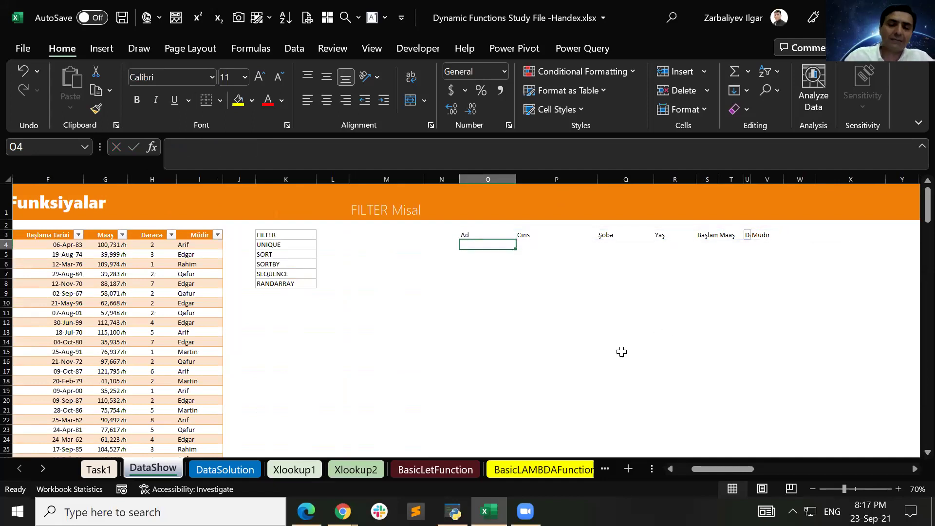
- Look over row 7 of the Data table, then return to cell O4
{"action": "left_click_drag", "start_coordinate": [729, 477], "coordinate": [637, 387]}
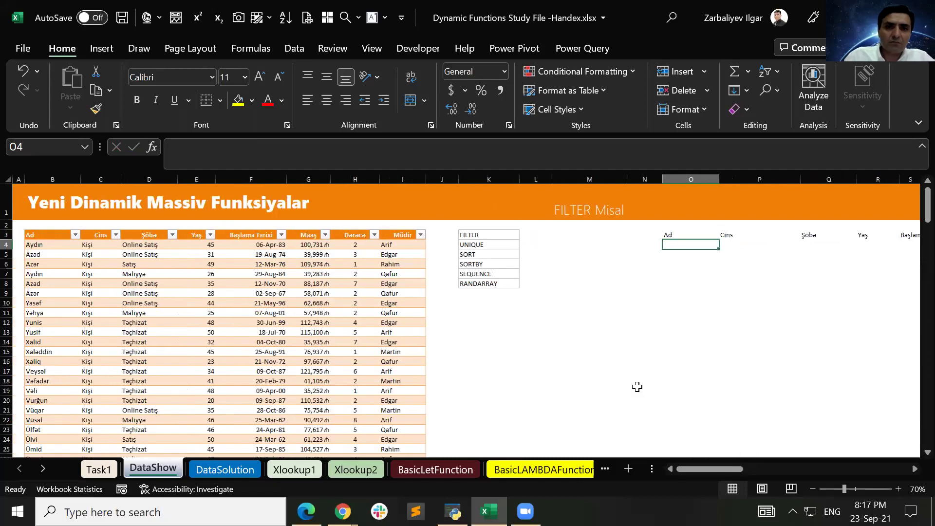
{"action": "key", "text": "ctrl+Left"}
{"action": "key", "text": "Down"}
{"action": "key", "text": "Down"}
{"action": "key", "text": "Down"}
{"action": "key", "text": "Left"}
{"action": "key", "text": "Left"}
{"action": "key", "text": "Left"}
{"action": "key", "text": "Left"}
{"action": "key", "text": "Left"}
{"action": "key", "text": "Left"}
{"action": "key", "text": "Left"}
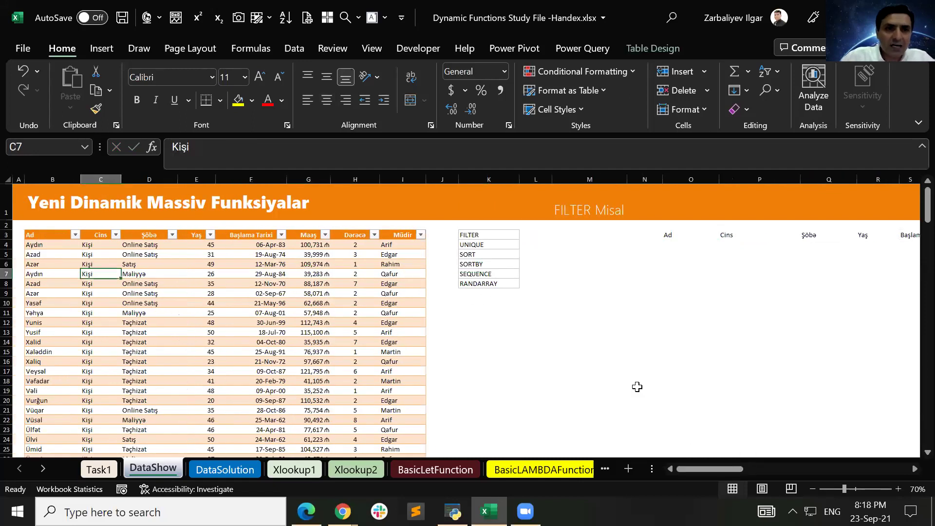
{"action": "key", "text": "Right"}
{"action": "key", "text": "Right"}
{"action": "key", "text": "Right"}
{"action": "key", "text": "Right"}
{"action": "key", "text": "Right"}
{"action": "key", "text": "Right"}
{"action": "key", "text": "Right"}
{"action": "key", "text": "Right"}
{"action": "key", "text": "Right"}
{"action": "key", "text": "Right"}
{"action": "key", "text": "Right"}
{"action": "key", "text": "Right"}
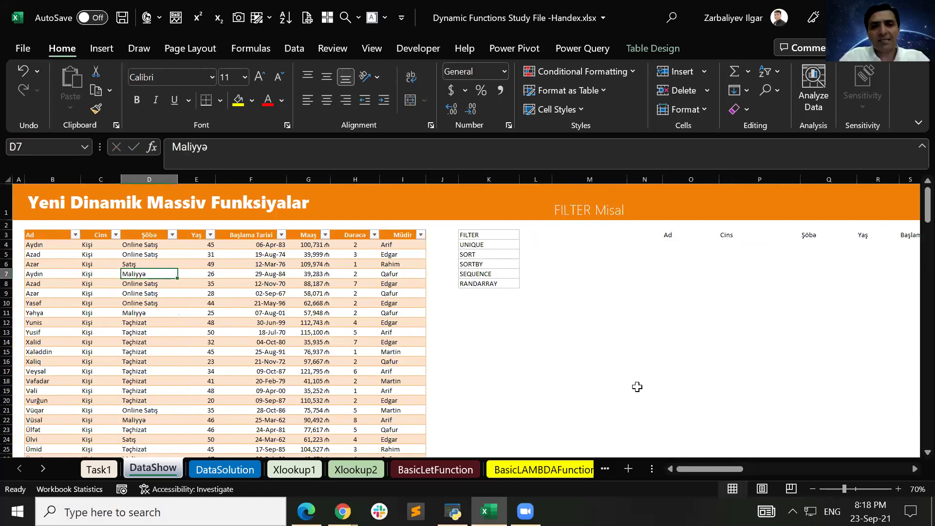
{"action": "key", "text": "Right"}
{"action": "key", "text": "Up"}
{"action": "key", "text": "Up"}
{"action": "key", "text": "Up"}
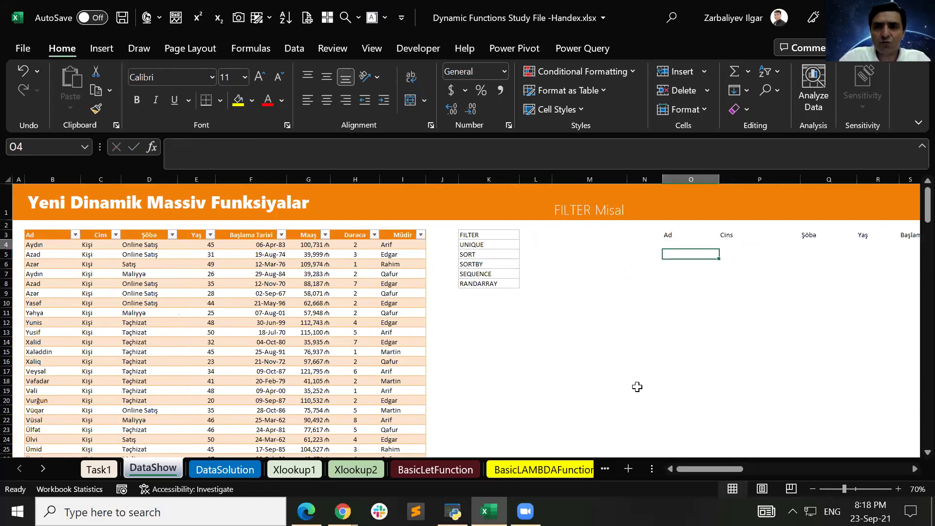
- Start a FILTER formula in O4 with the Data table as its array
{"action": "type", "text": "=f"}
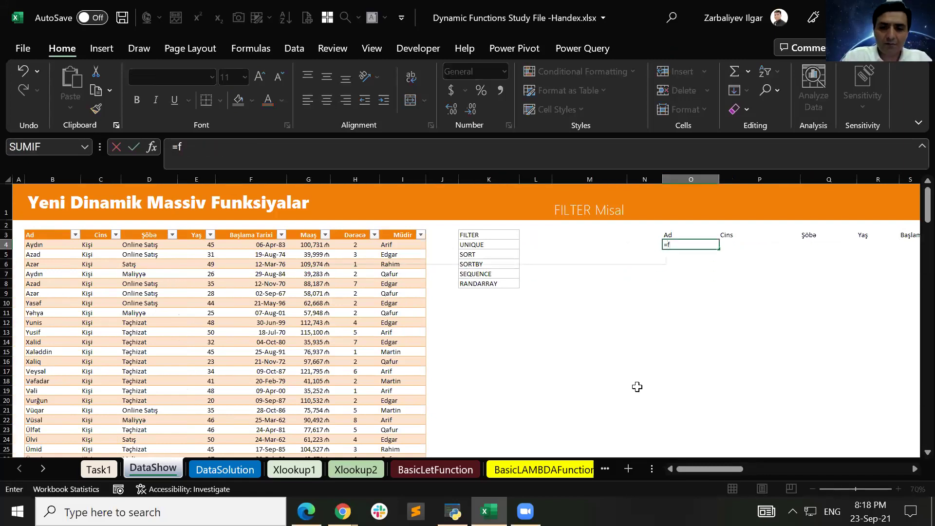
{"action": "type", "text": "il"}
{"action": "key", "text": "Tab"}
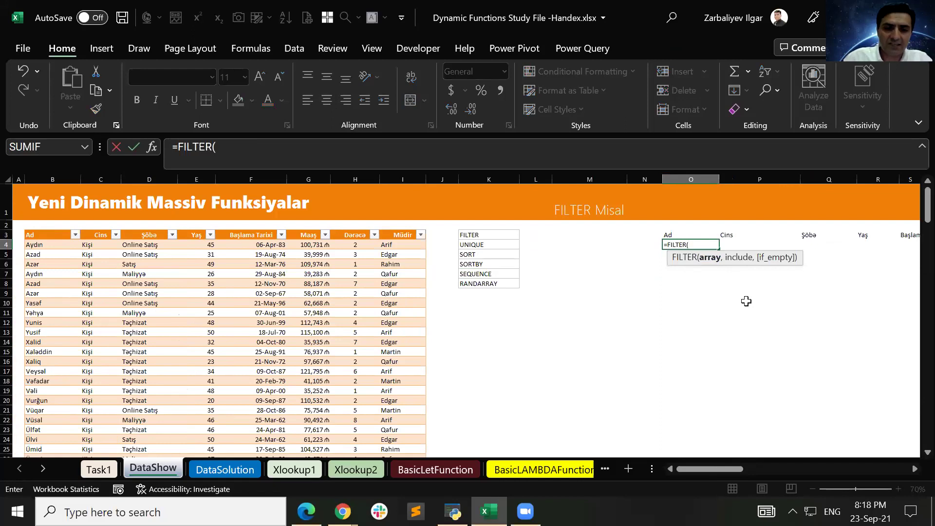
{"action": "type", "text": "data"}
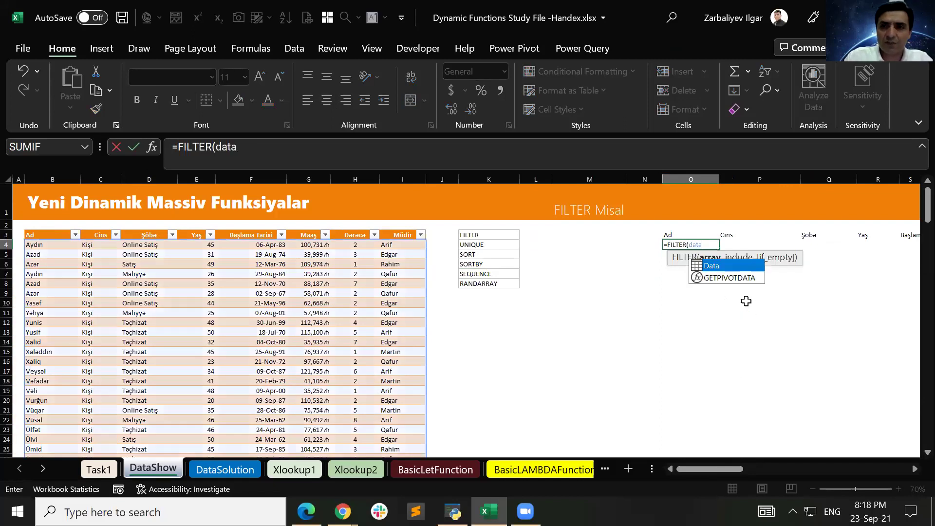
{"action": "key", "text": "Tab"}
{"action": "type", "text": ","}
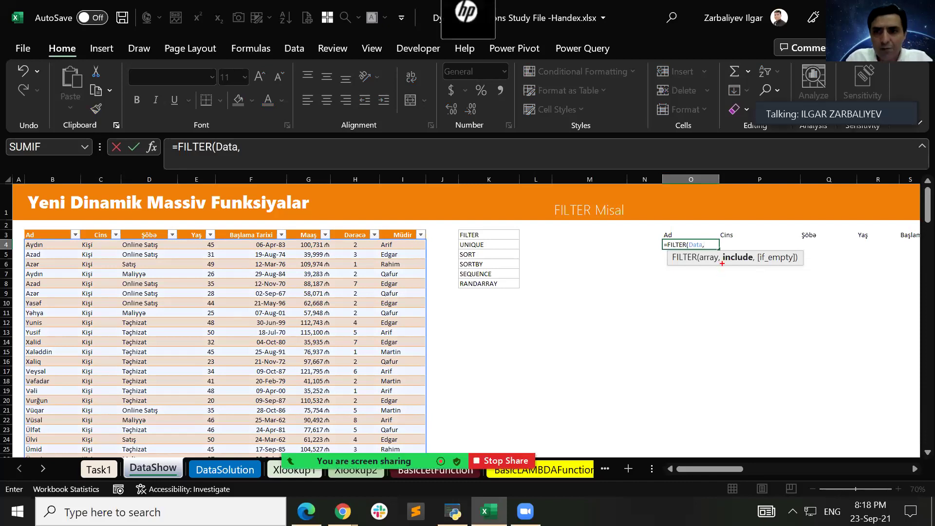
- Complete the condition Data[Ad]="Qafur" and commit the formula, which returns #CALC!
{"action": "mouse_move", "coordinate": [721, 264]}
{"action": "left_mouse_down"}
{"action": "mouse_move", "coordinate": [750, 332]}
{"action": "mouse_move", "coordinate": [778, 354]}
{"action": "left_mouse_up"}
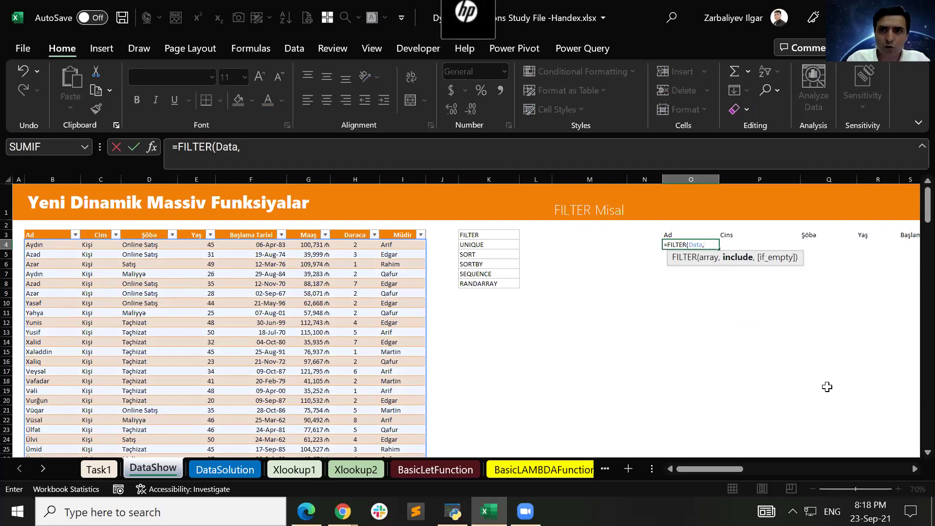
{"action": "type", "text": "dat"}
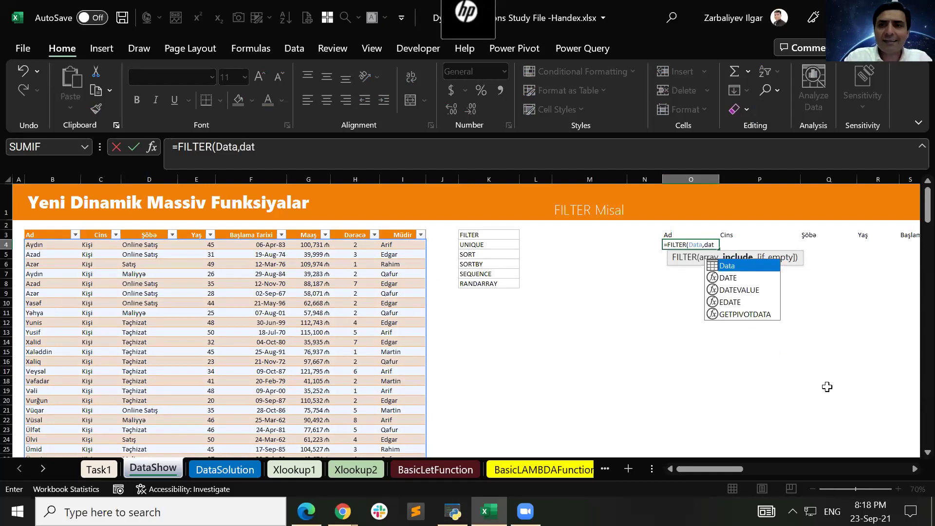
{"action": "key", "text": "Tab"}
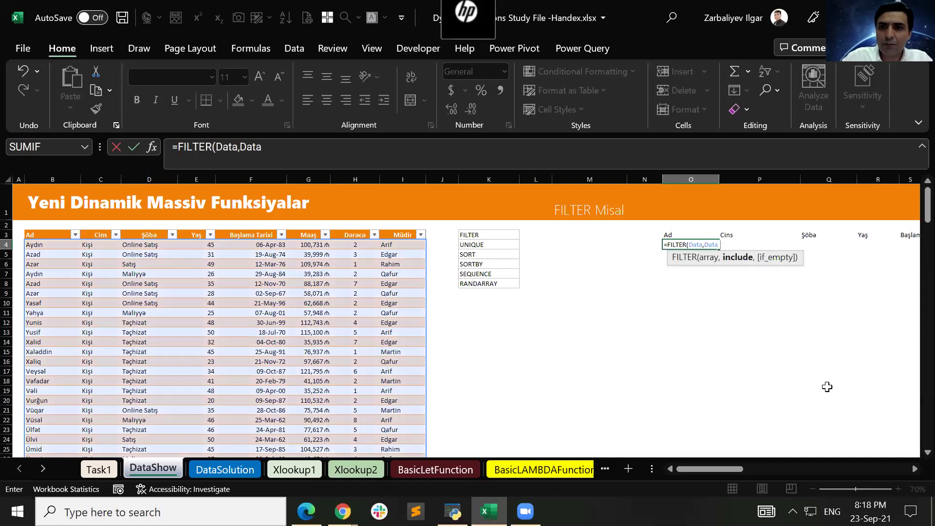
{"action": "type", "text": "["}
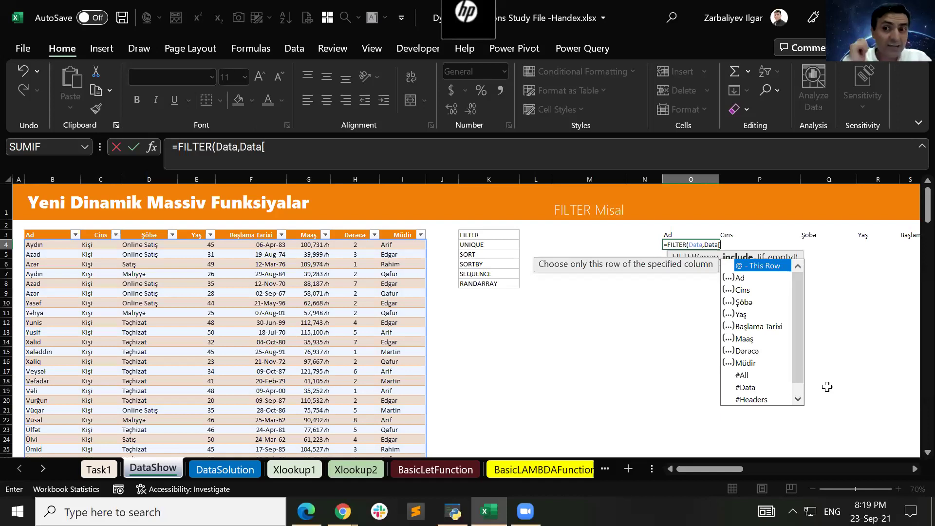
{"action": "left_click", "coordinate": [747, 281]}
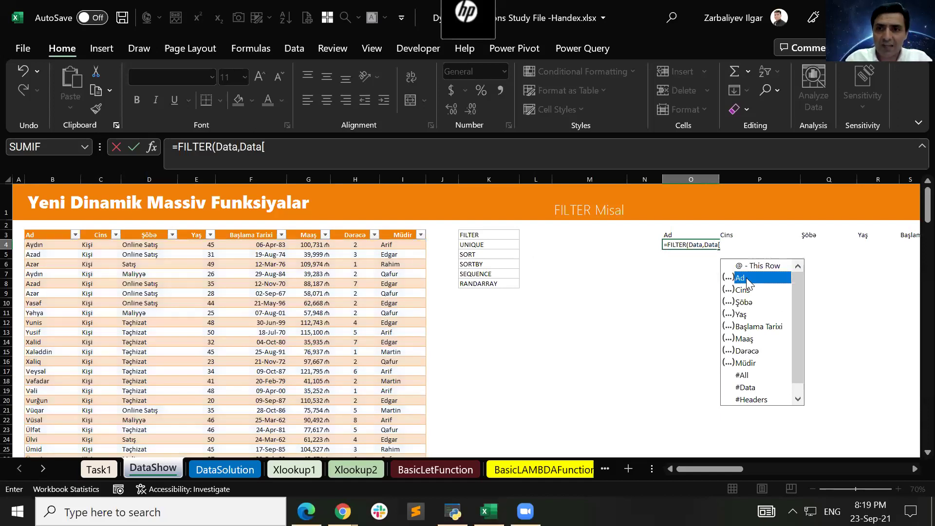
{"action": "double_click", "coordinate": [747, 278]}
{"action": "type", "text": "]="}
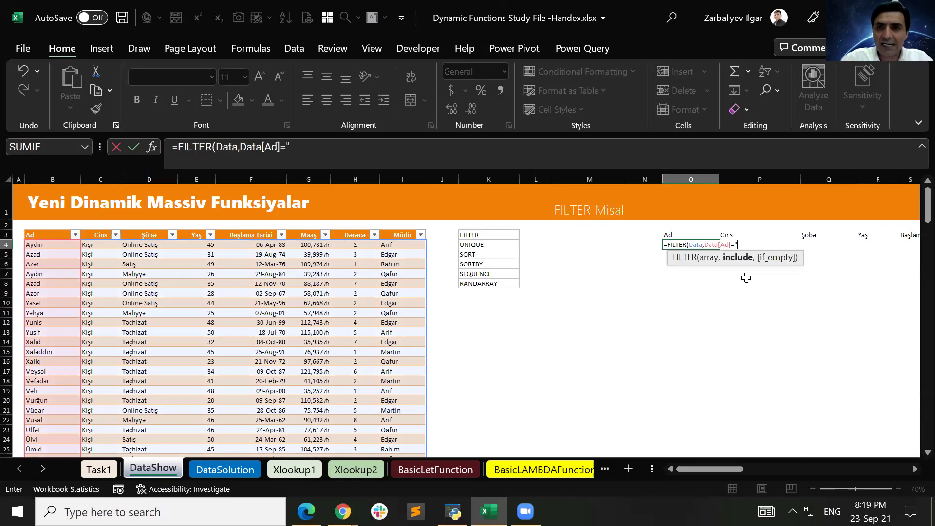
{"action": "type", "text": "Qafur"}
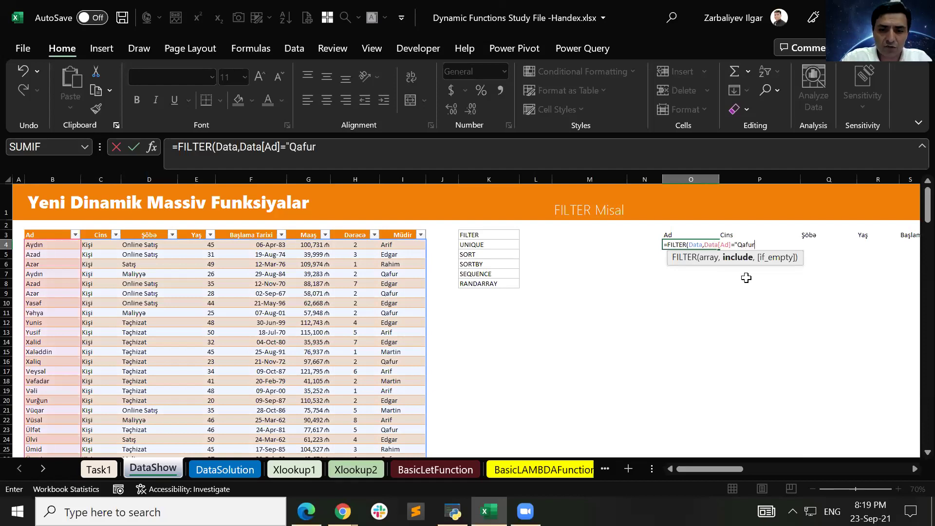
{"action": "type", "text": "\")"}
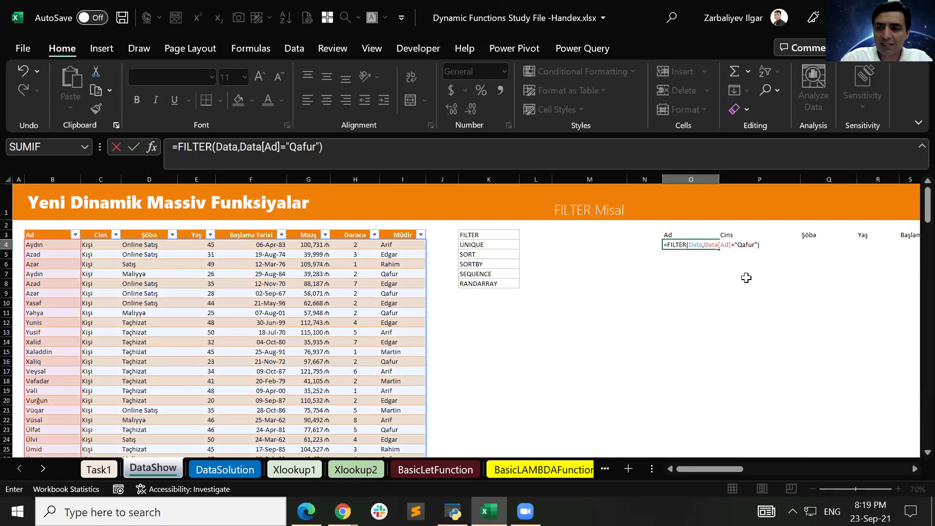
{"action": "key", "text": "Return"}
{"action": "key", "text": "Up"}
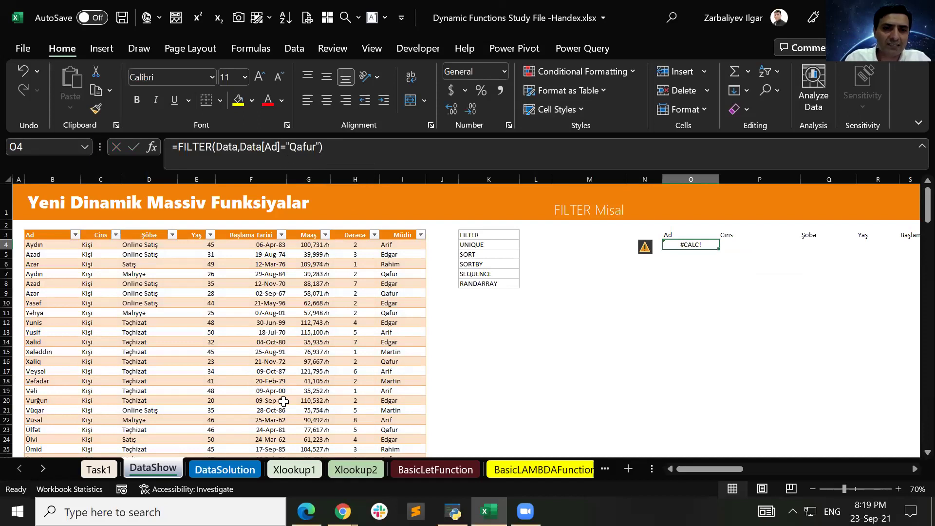
{"action": "key", "text": "ctrl+Page_Down"}
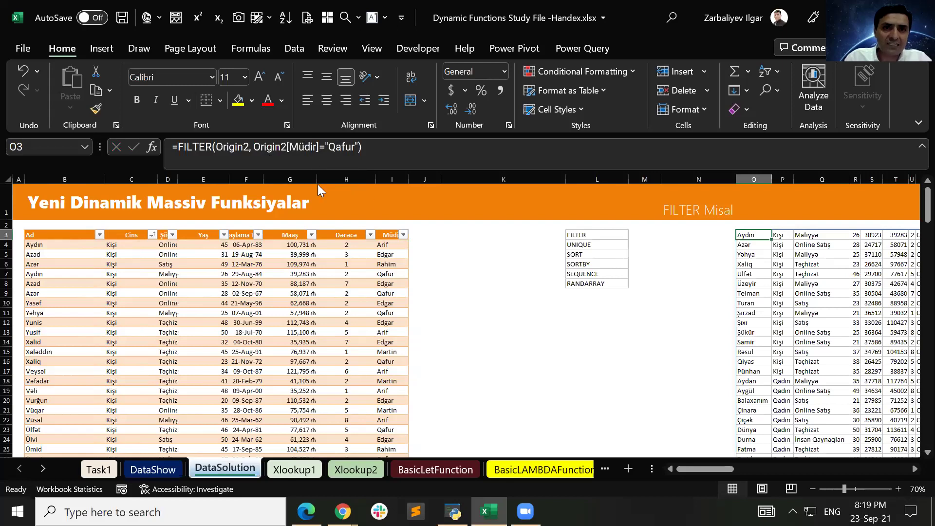
{"action": "left_click", "coordinate": [168, 472]}
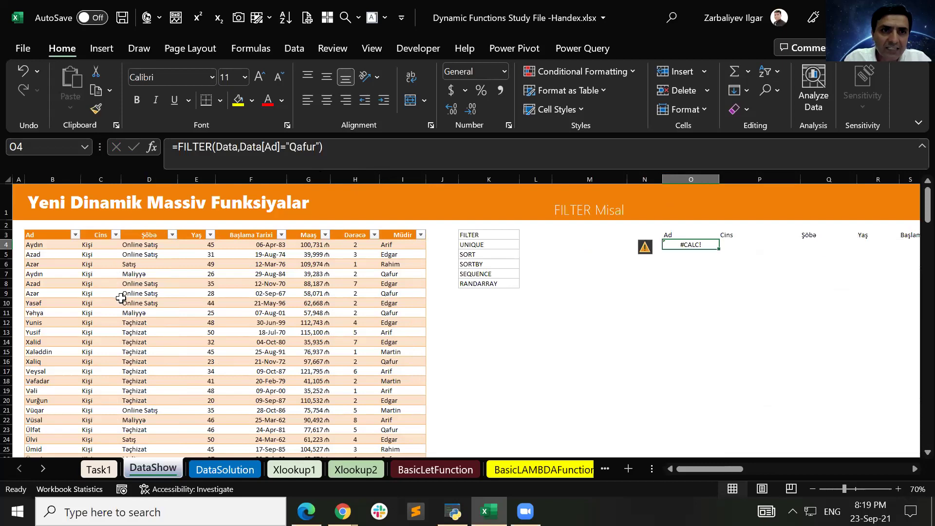
{"action": "left_click", "coordinate": [98, 283]}
{"action": "left_click", "coordinate": [86, 147]}
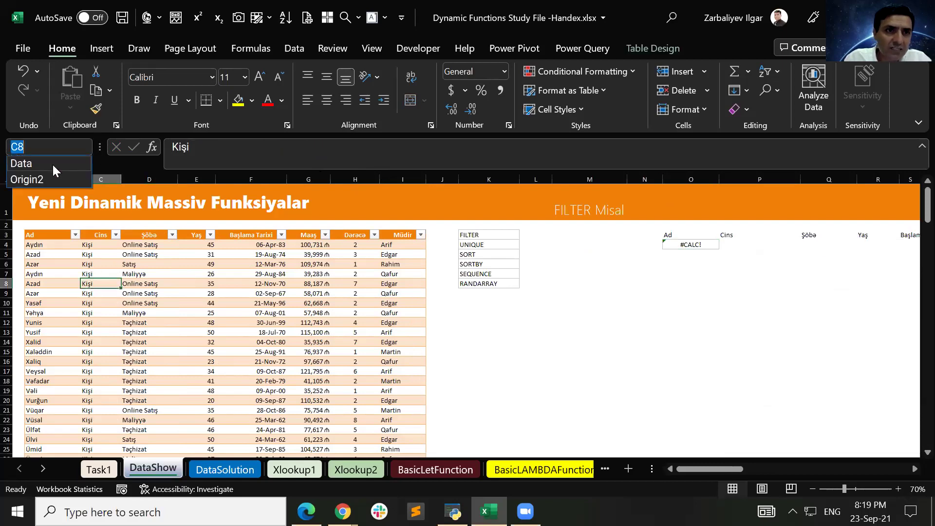
{"action": "left_click", "coordinate": [52, 163]}
{"action": "left_click", "coordinate": [308, 341]}
{"action": "scroll", "coordinate": [660, 331], "scroll_direction": "up", "scroll_amount": 1}
{"action": "left_click", "coordinate": [694, 244]}
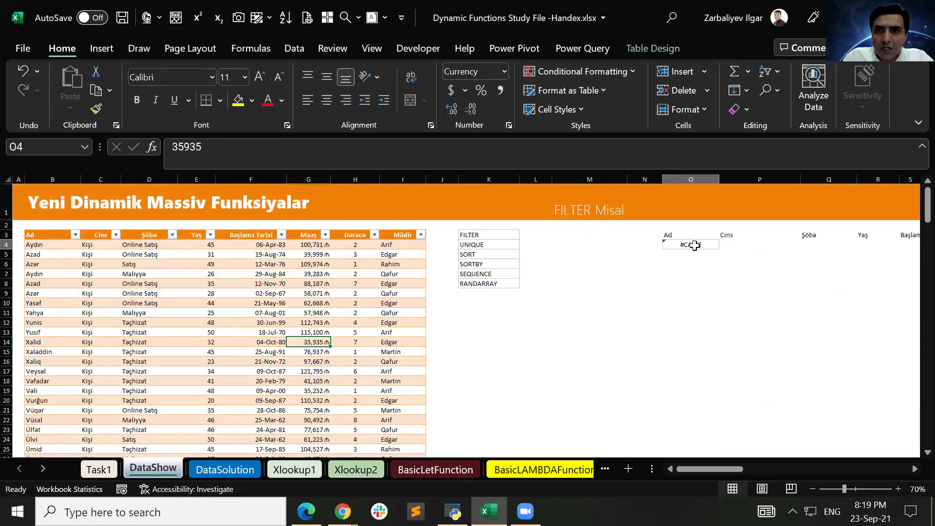
- After a false start, retype =FILTER(Data,Data[Ad]="Qafur") in O4; it still shows #CALC!
{"action": "type", "text": "=fil"}
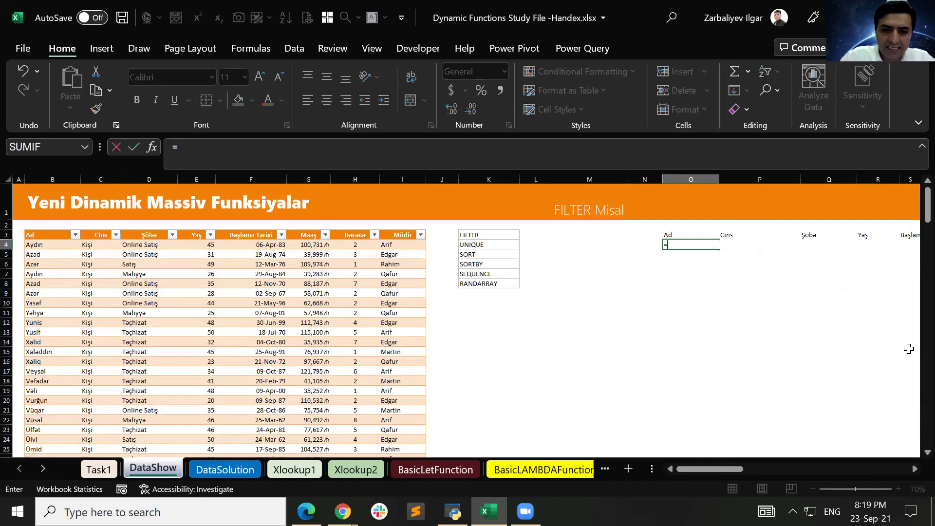
{"action": "key", "text": "Left"}
{"action": "key", "text": "Left"}
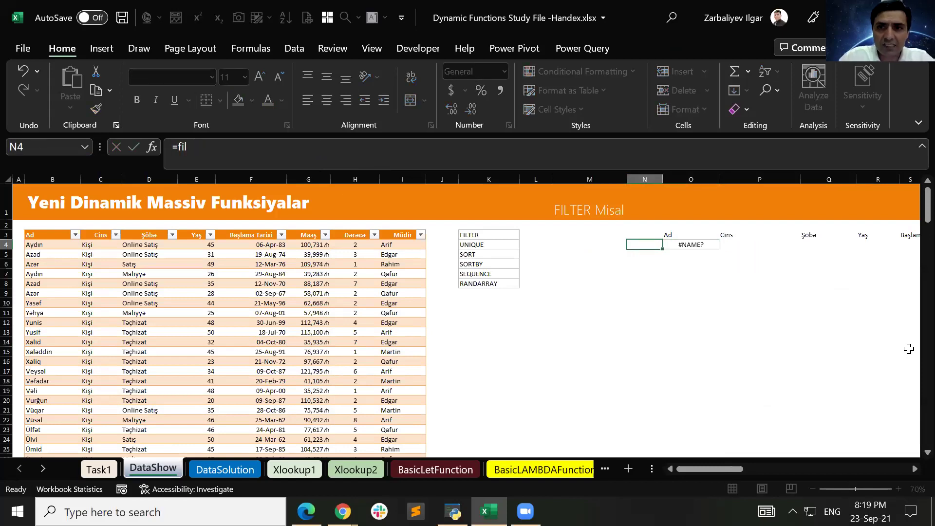
{"action": "key", "text": "Right"}
{"action": "key", "text": "Right"}
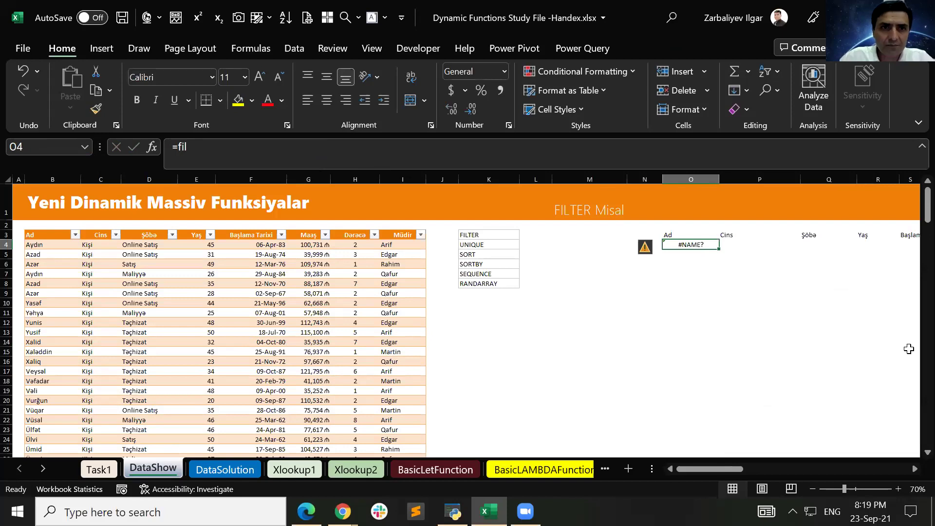
{"action": "type", "text": "=filter"}
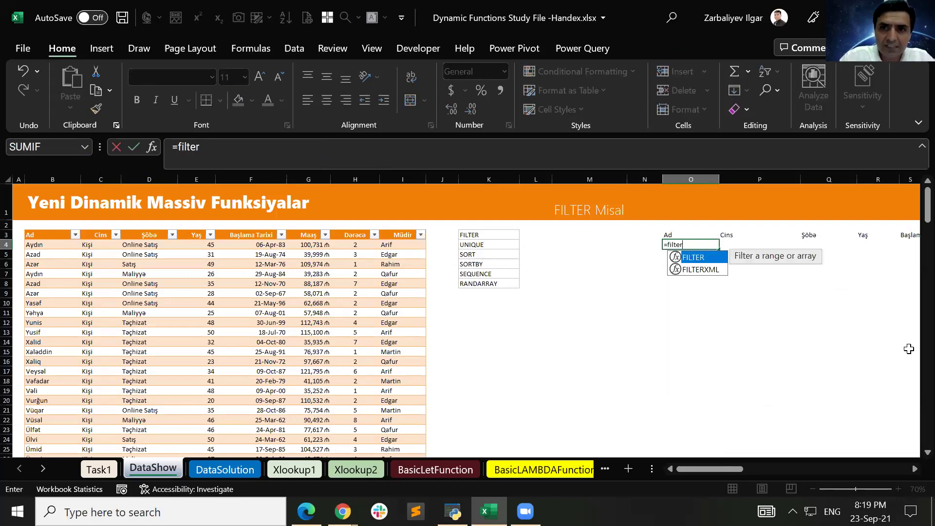
{"action": "key", "text": "Tab"}
{"action": "type", "text": "data"}
{"action": "key", "text": "Tab"}
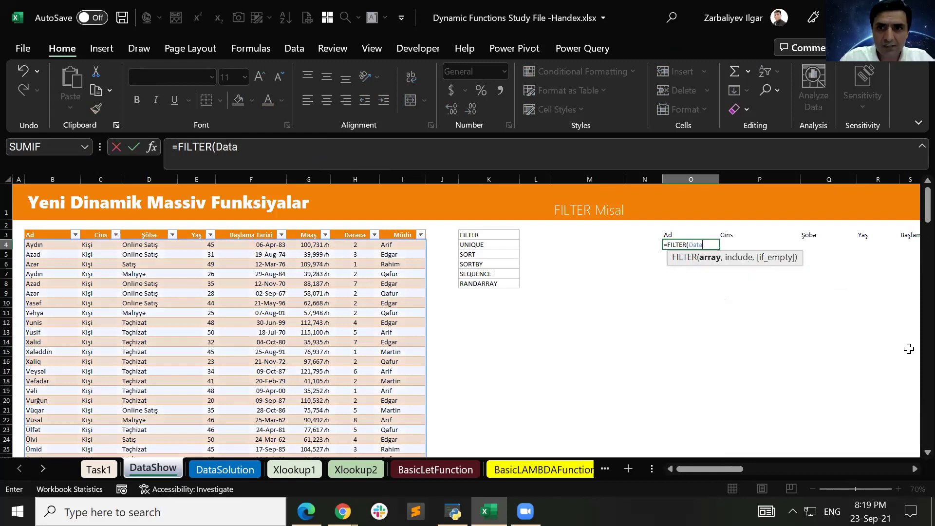
{"action": "type", "text": ","}
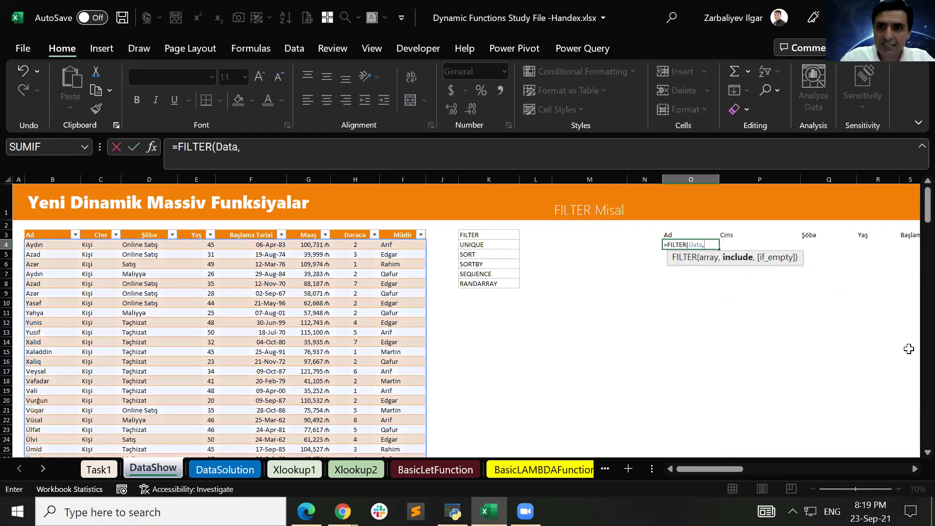
{"action": "type", "text": "Data"}
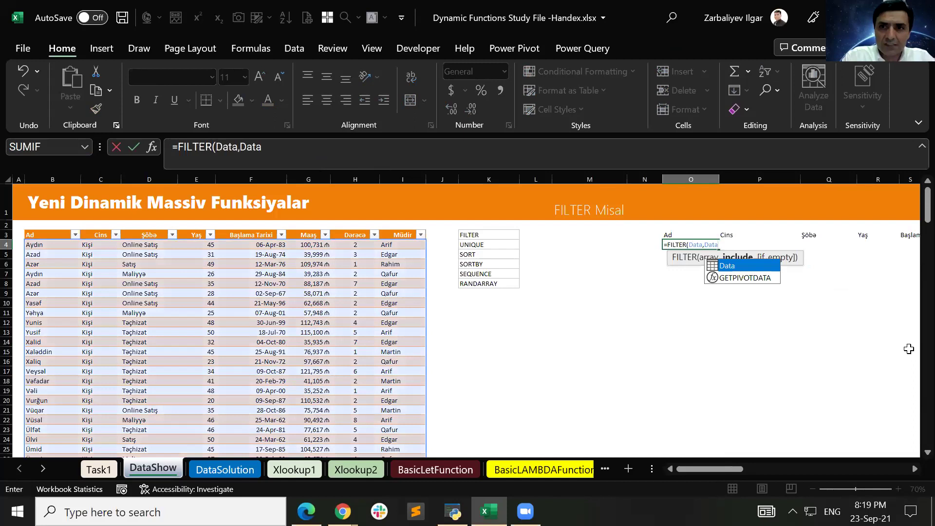
{"action": "key", "text": "Escape"}
{"action": "type", "text": "["}
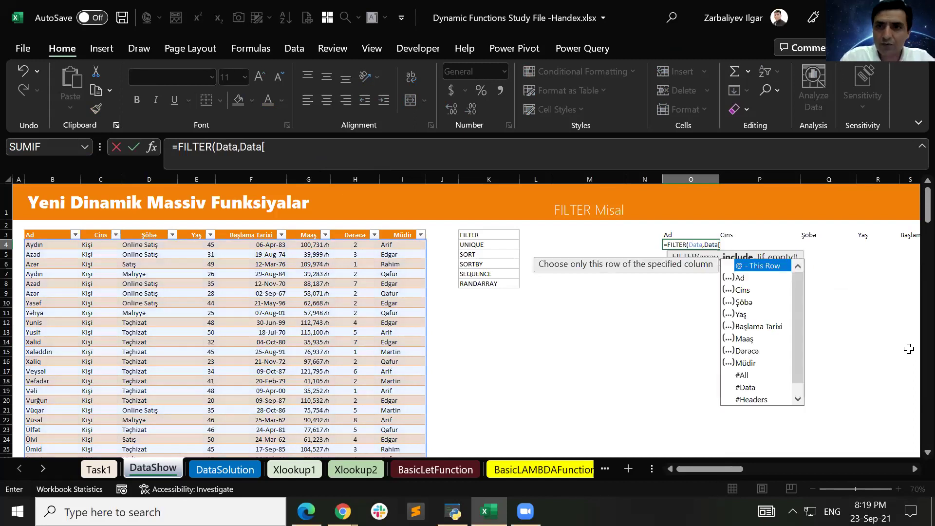
{"action": "double_click", "coordinate": [749, 278]}
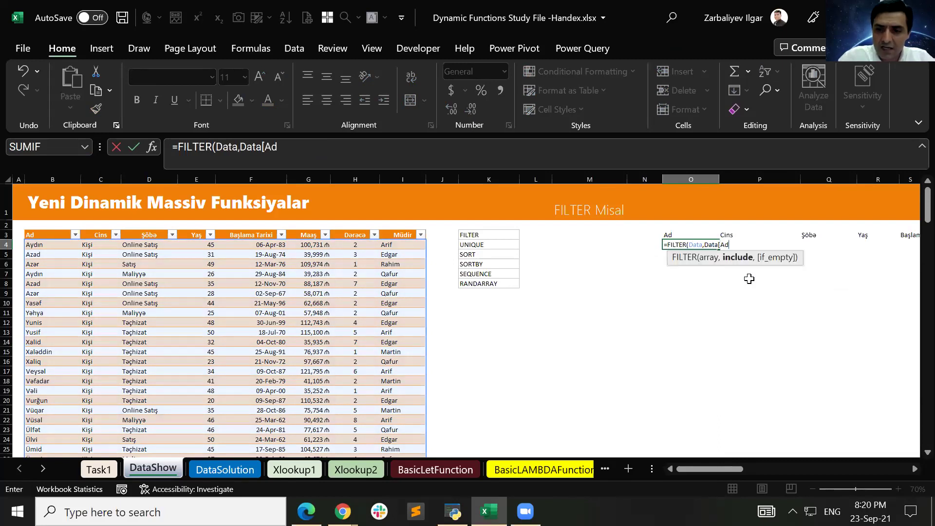
{"action": "type", "text": "]"}
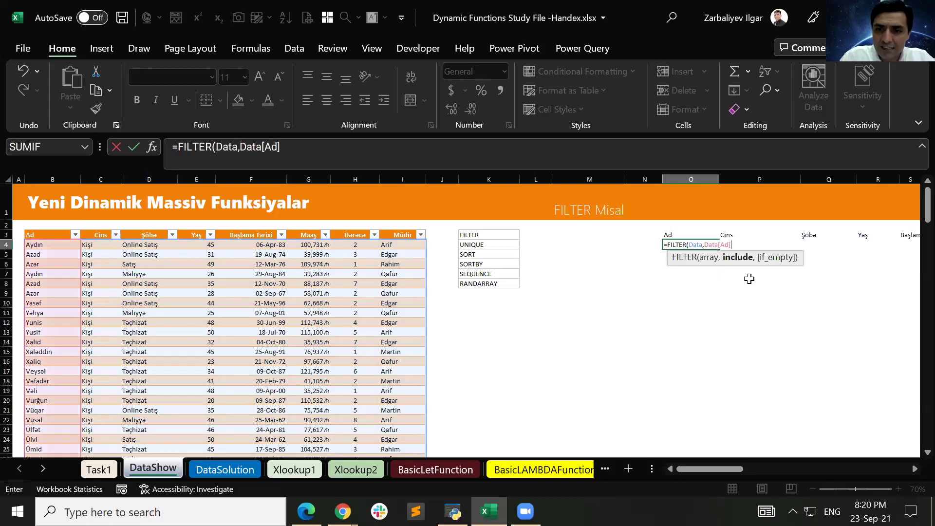
{"action": "type", "text": "=\"Qafur"}
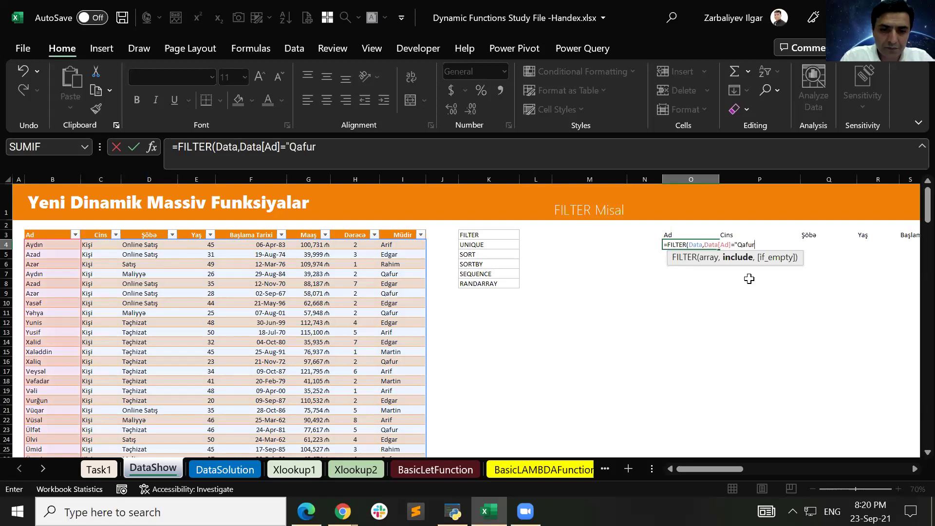
{"action": "type", "text": "\""}
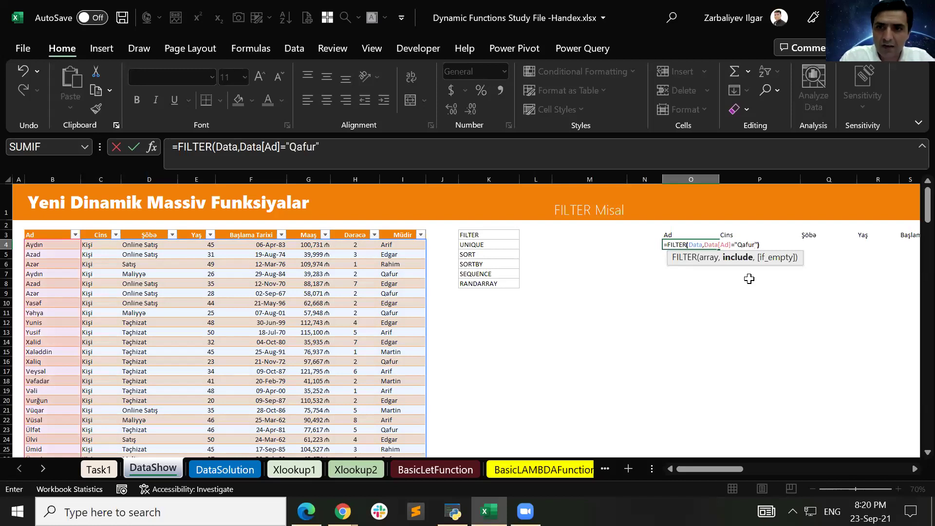
{"action": "type", "text": ")"}
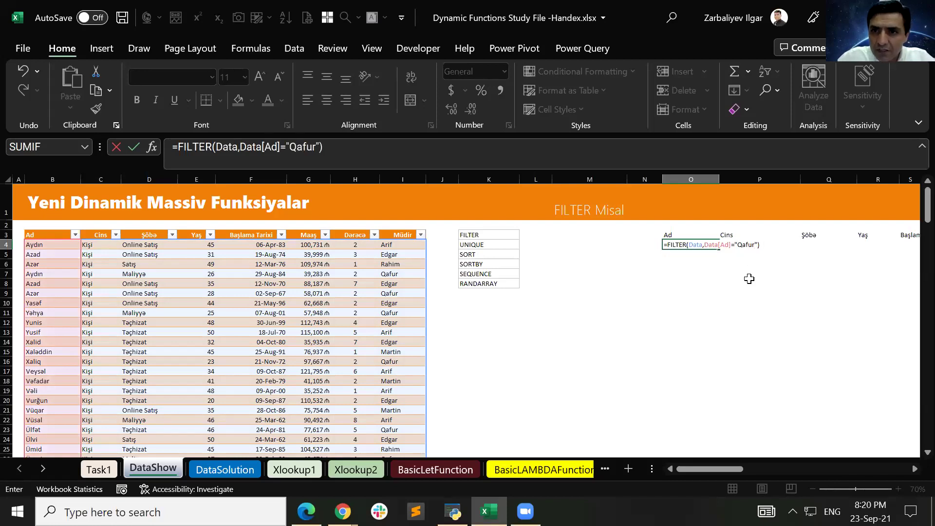
{"action": "key", "text": "Return"}
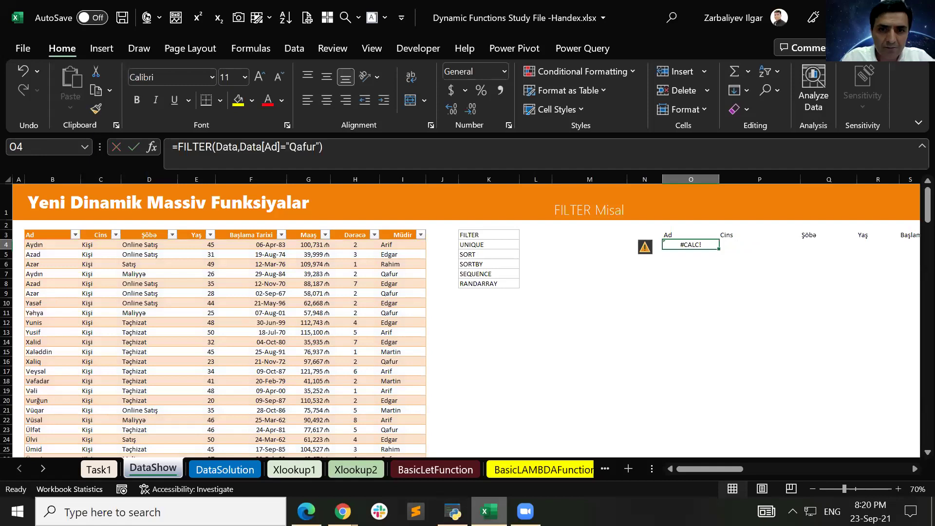
- Glance at the DataSolution sheet's FILTER solution, then minimize Excel to the desktop
{"action": "key", "text": "ctrl+Page_Down"}
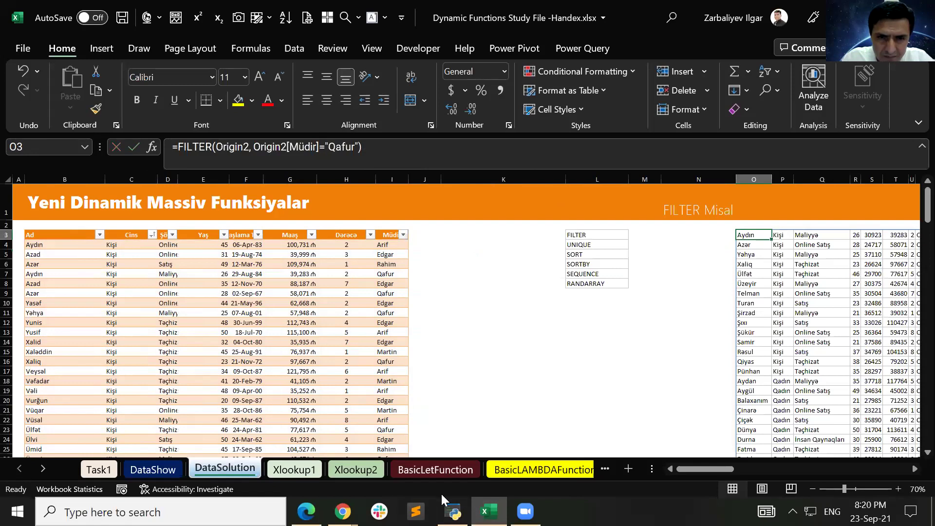
{"action": "left_click", "coordinate": [501, 498]}
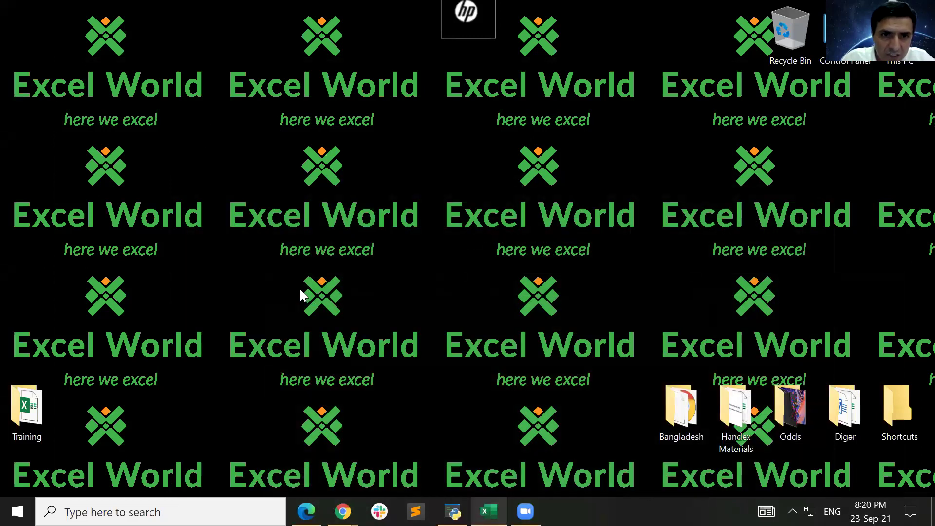
{"action": "key", "text": "alt+Tab"}
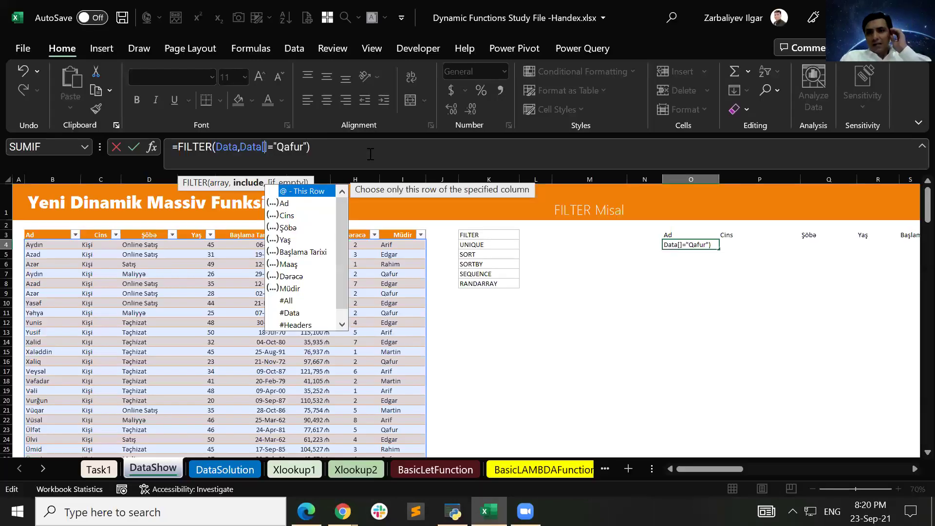
{"action": "type", "text": "M"}
{"action": "key", "text": "Down"}
{"action": "key", "text": "Tab"}
{"action": "key", "text": "Return"}
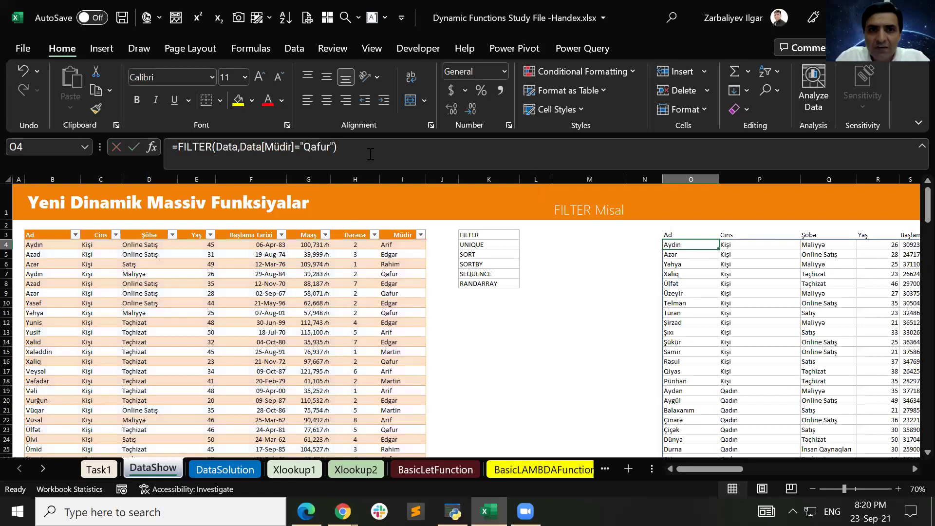
{"action": "key", "text": "Right"}
{"action": "key", "text": "Right"}
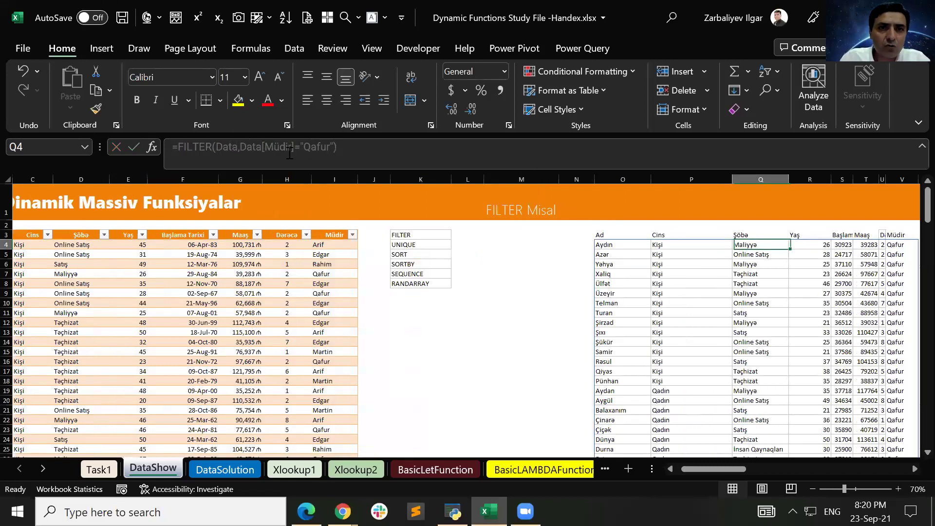
{"action": "key", "text": "Left"}
{"action": "key", "text": "Left"}
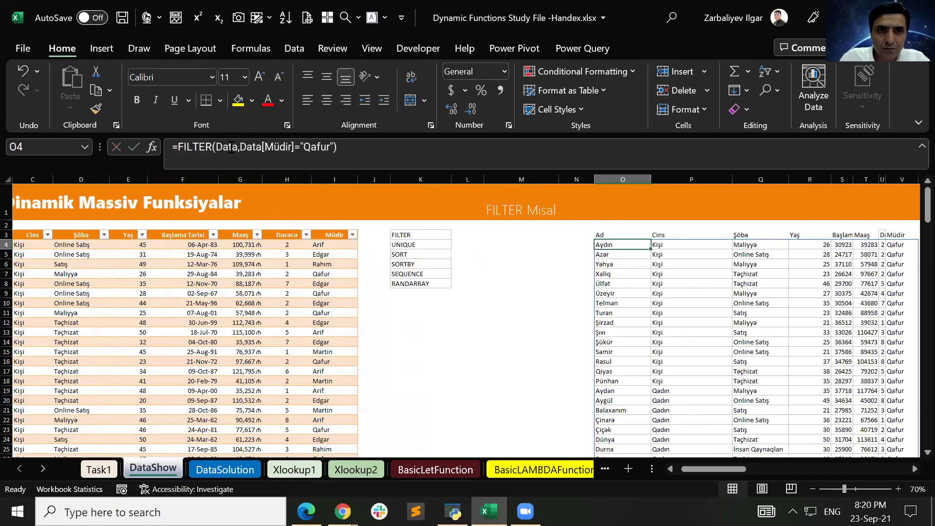
{"action": "left_click", "coordinate": [300, 147]}
{"action": "key", "text": "Escape"}
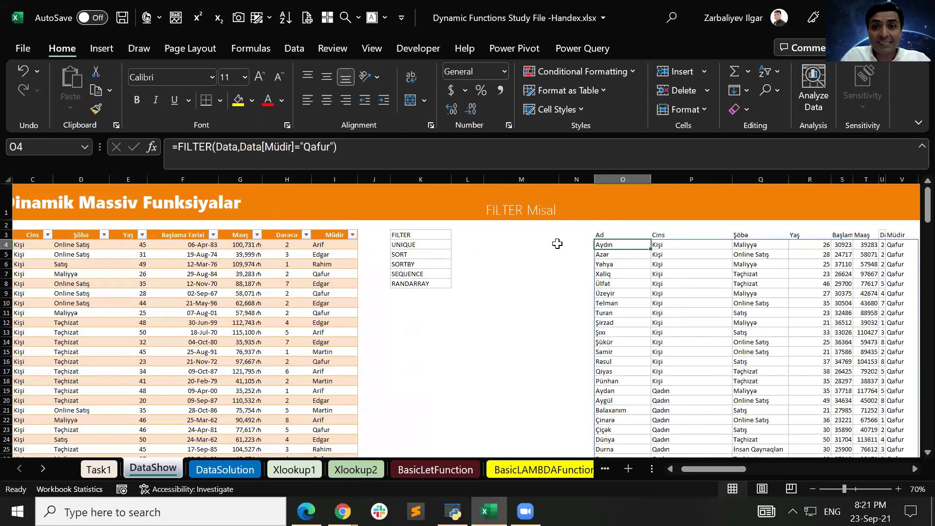
{"action": "key", "text": "Left"}
{"action": "key", "text": "Left"}
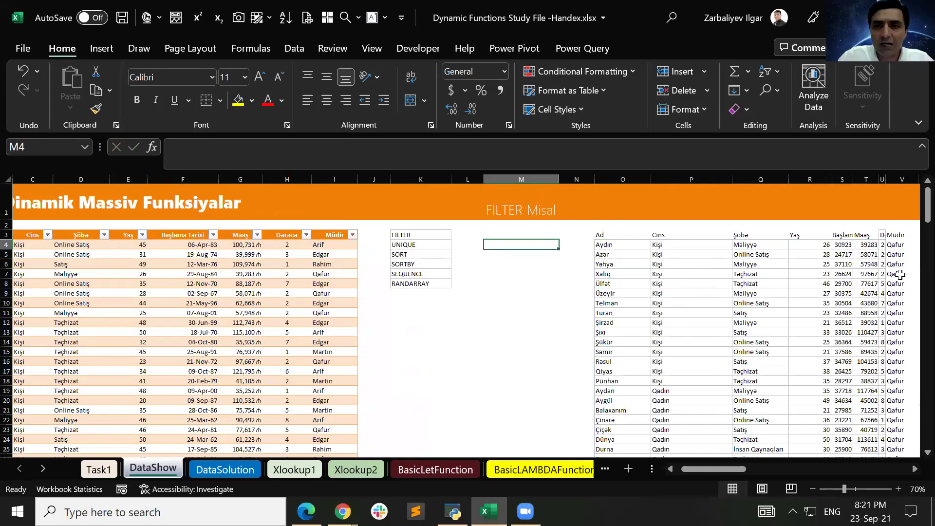
- Enter Qafur in M4 and change O4 to =FILTER(Data,Data[Müdir]=M4)
{"action": "type", "text": "Qafur"}
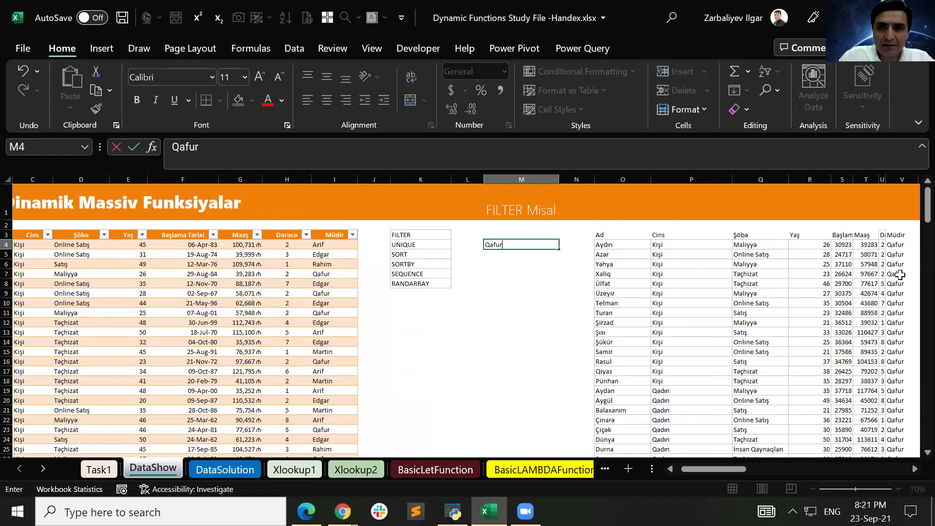
{"action": "key", "text": "Return"}
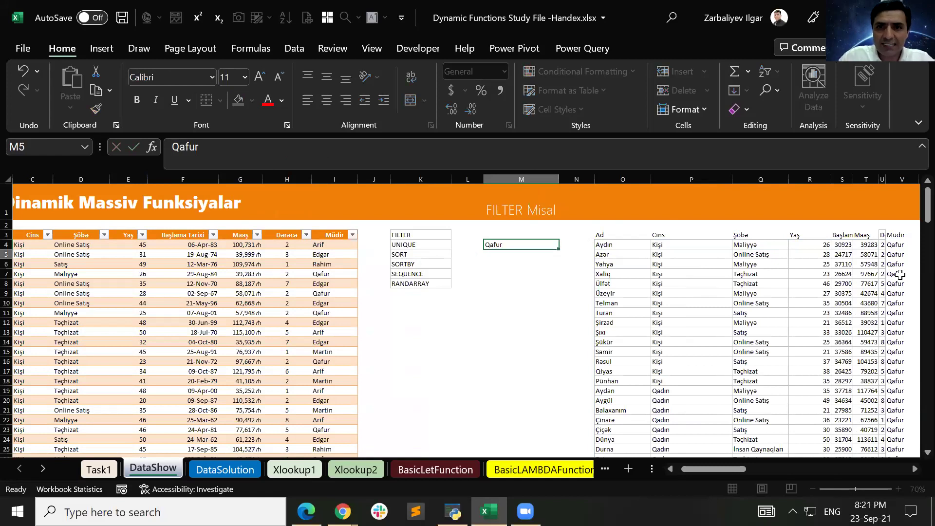
{"action": "key", "text": "Up"}
{"action": "key", "text": "Right"}
{"action": "key", "text": "Right"}
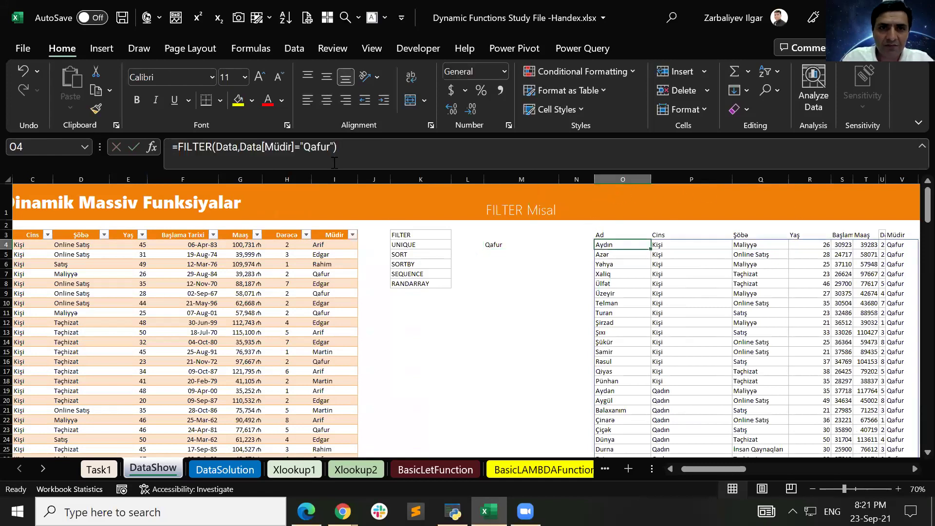
{"action": "left_click", "coordinate": [331, 146]}
{"action": "key", "text": "BackSpace"}
{"action": "key", "text": "BackSpace"}
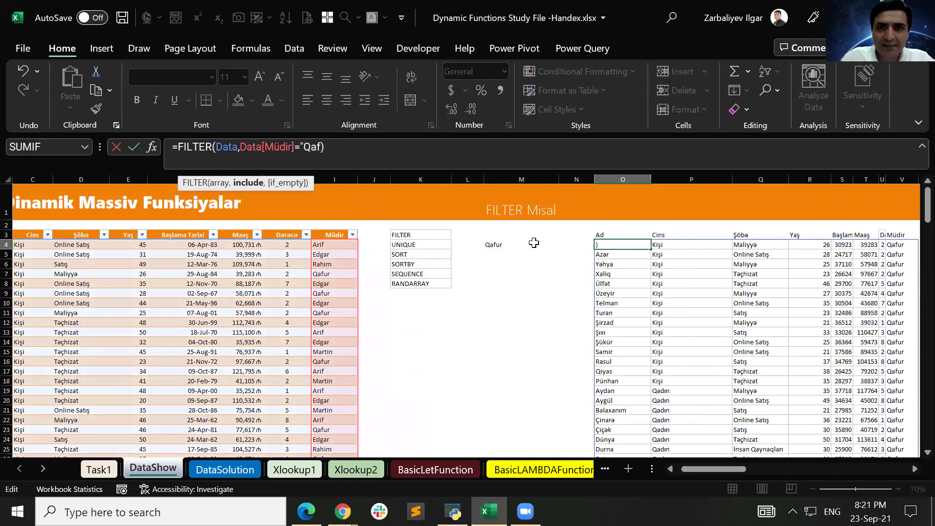
{"action": "key", "text": "BackSpace"}
{"action": "key", "text": "BackSpace"}
{"action": "key", "text": "BackSpace"}
{"action": "key", "text": "BackSpace"}
{"action": "left_click", "coordinate": [503, 245]}
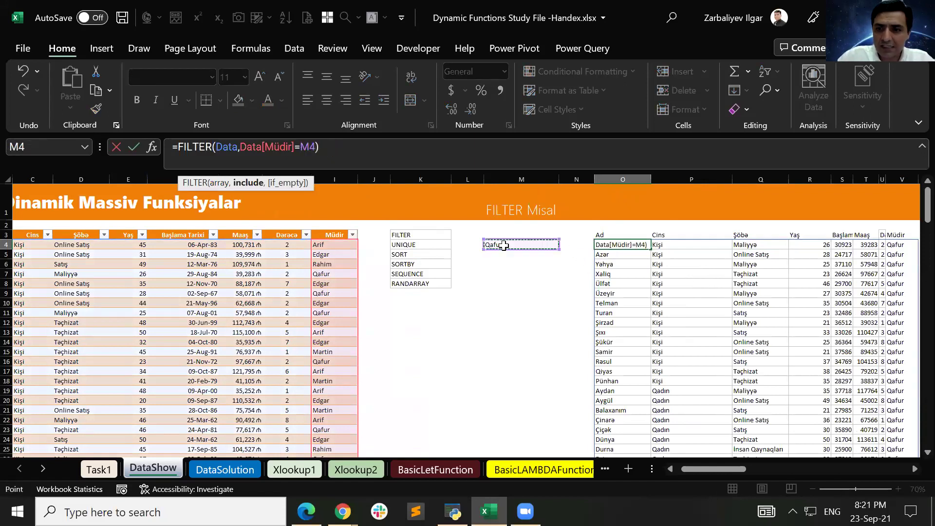
{"action": "key", "text": "ctrl+Return"}
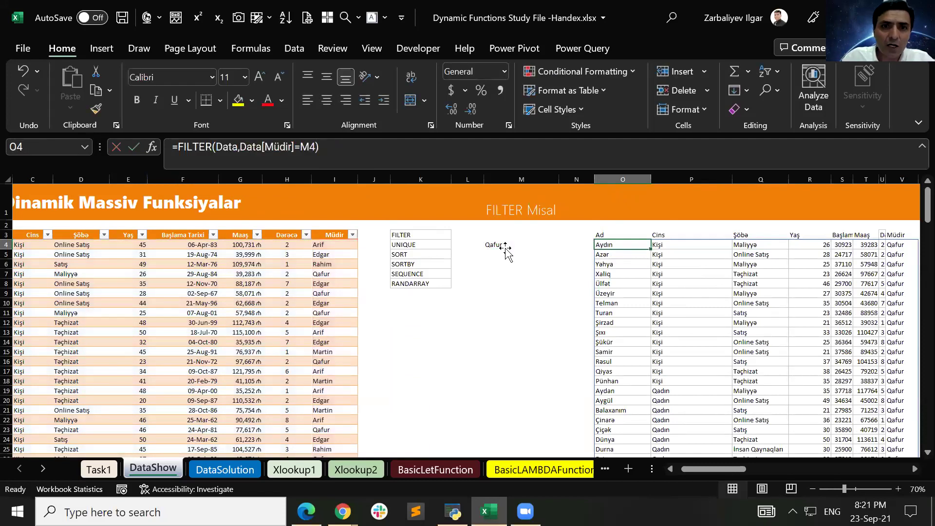
- Change the M4 criterion to Edgar, then to Rahim, checking the spilled results each time
{"action": "left_click", "coordinate": [506, 249]}
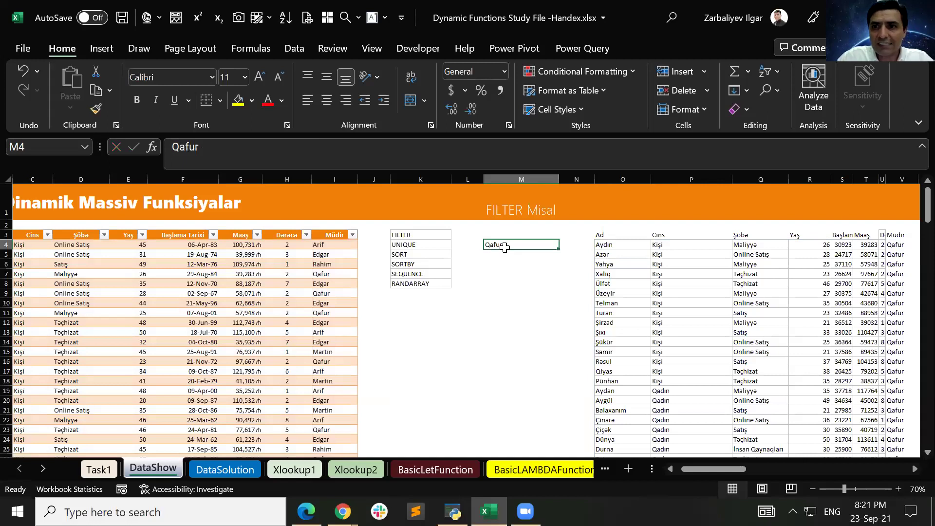
{"action": "type", "text": "Edgar"}
{"action": "key", "text": "Return"}
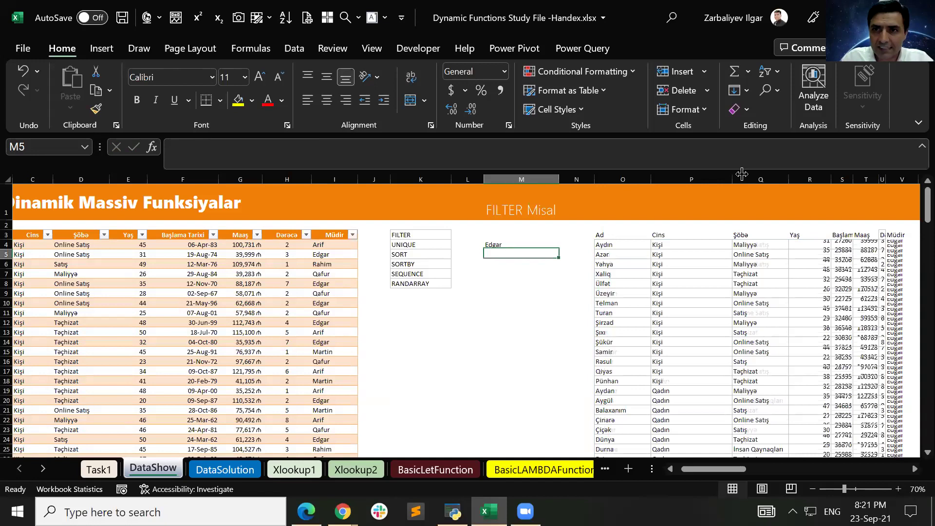
{"action": "key", "text": "Up"}
{"action": "key", "text": "Right"}
{"action": "key", "text": "Right"}
{"action": "key", "text": "Right"}
{"action": "key", "text": "Right"}
{"action": "key", "text": "Right"}
{"action": "key", "text": "Right"}
{"action": "key", "text": "Right"}
{"action": "key", "text": "Right"}
{"action": "key", "text": "Right"}
{"action": "key", "text": "Right"}
{"action": "key", "text": "Right"}
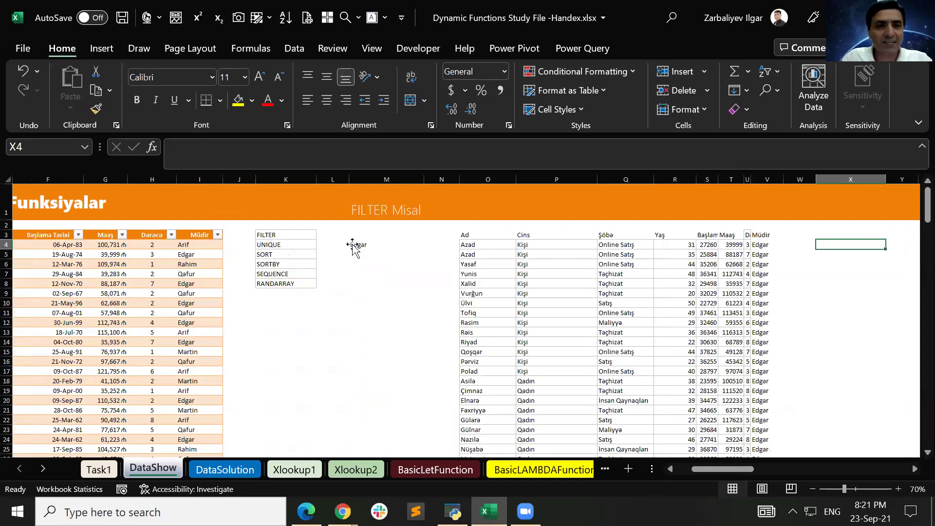
{"action": "key", "text": "Left"}
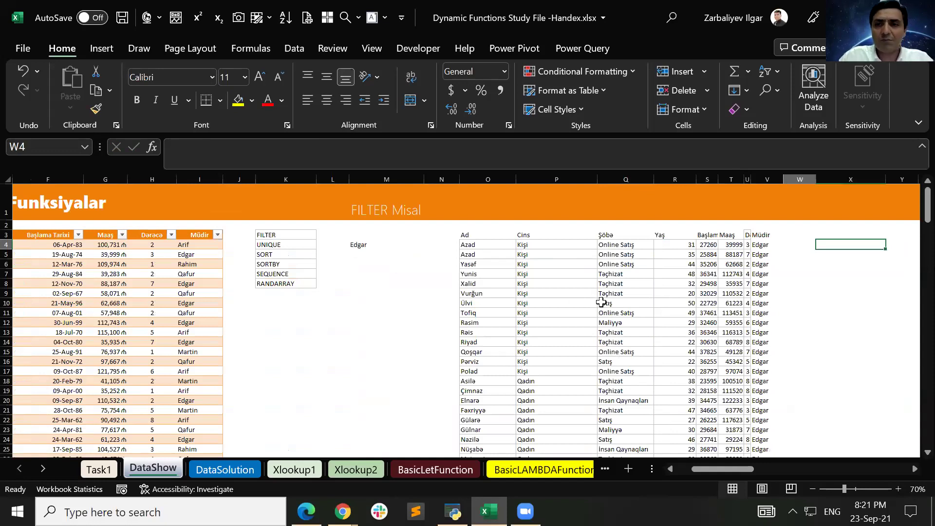
{"action": "key", "text": "ctrl+Left"}
{"action": "key", "text": "ctrl+Left"}
{"action": "key", "text": "ctrl+Left"}
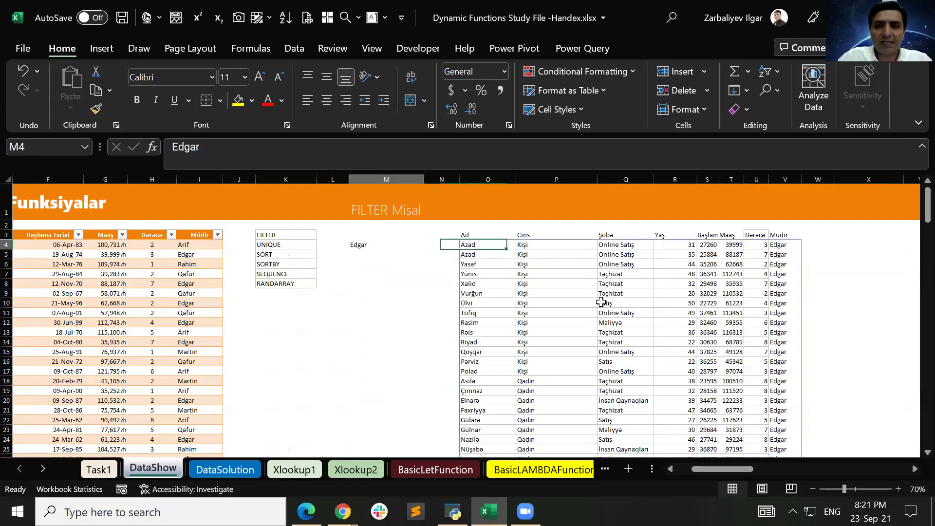
{"action": "type", "text": "Rahim"}
{"action": "key", "text": "Right"}
{"action": "key", "text": "Right"}
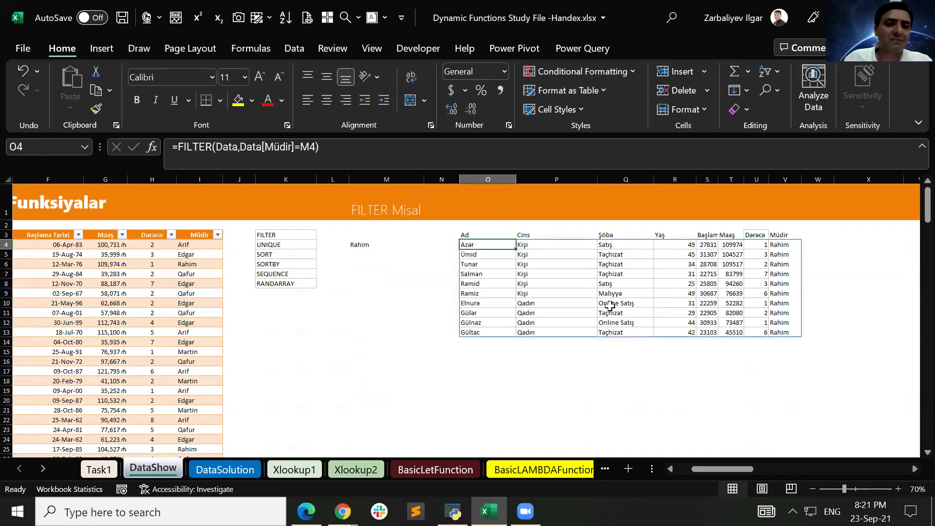
{"action": "left_click", "coordinate": [775, 389]}
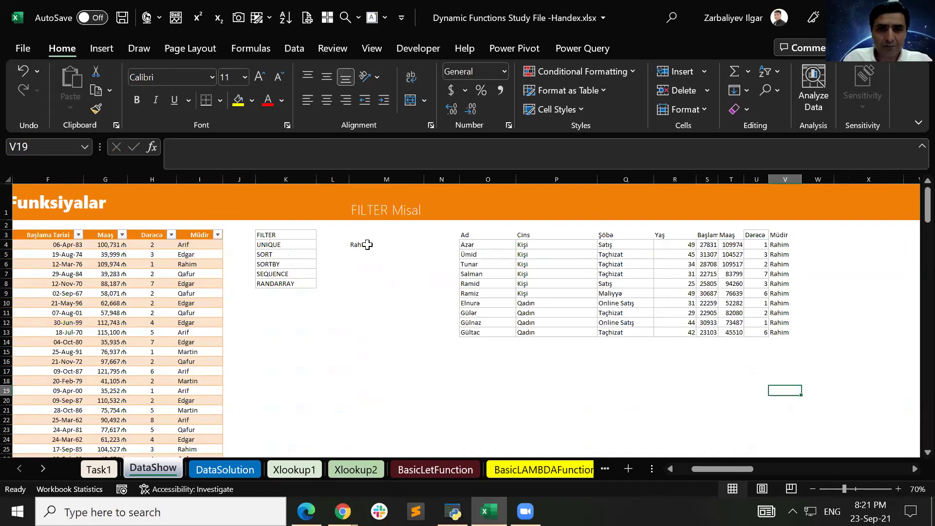
{"action": "left_click", "coordinate": [357, 244]}
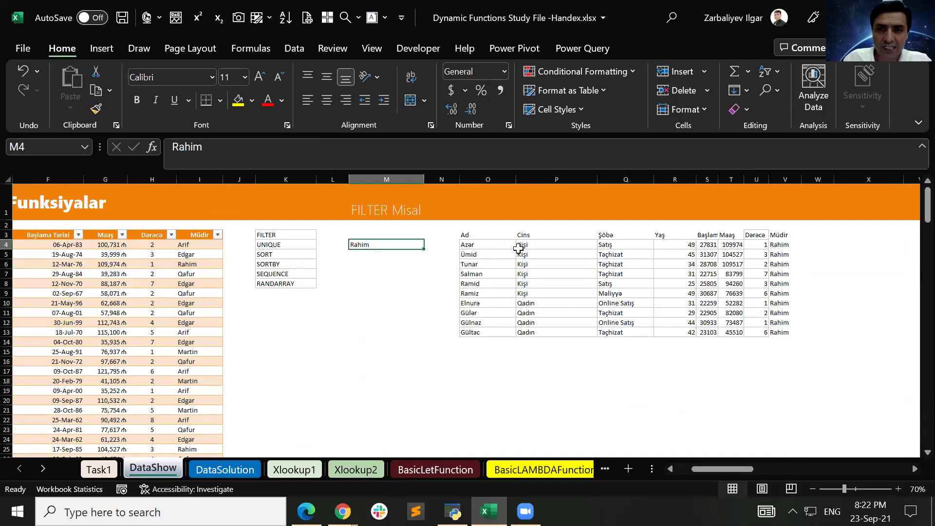
{"action": "key", "text": "Right"}
{"action": "key", "text": "Right"}
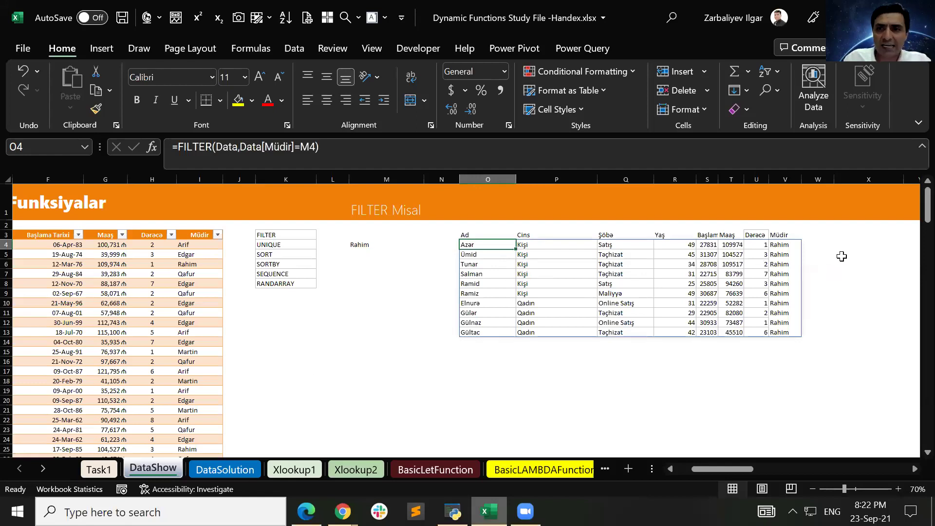
{"action": "key", "text": "ctrl+Page_Down"}
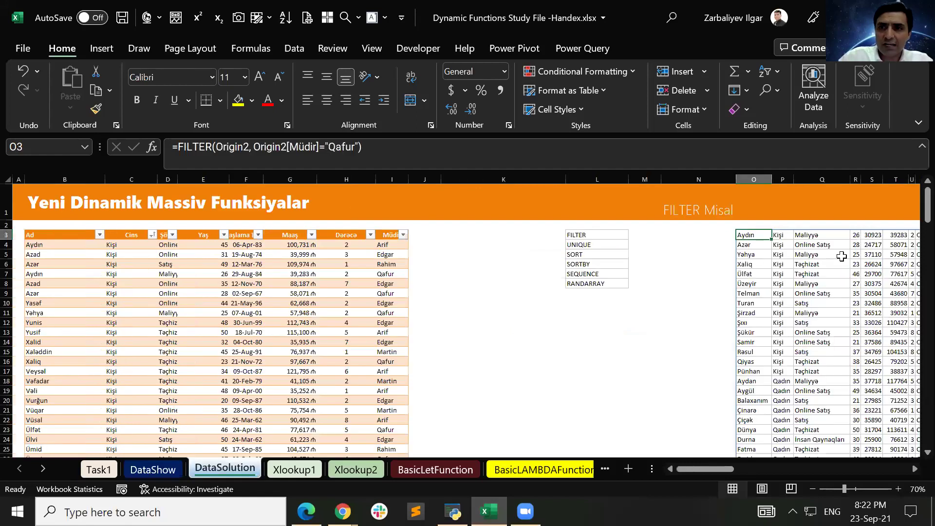
{"action": "key", "text": "Right"}
{"action": "key", "text": "Right"}
{"action": "key", "text": "Right"}
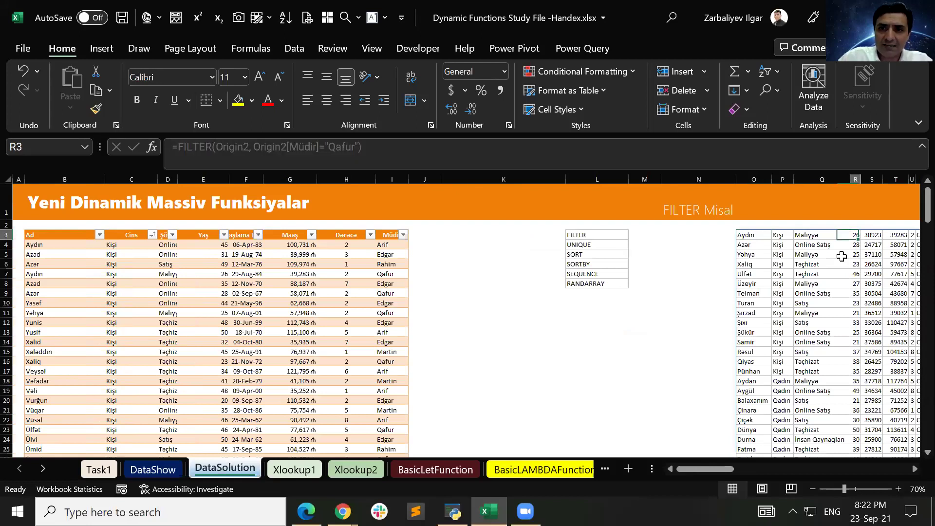
{"action": "key", "text": "Right"}
{"action": "key", "text": "Right"}
{"action": "key", "text": "Right"}
{"action": "key", "text": "Right"}
{"action": "key", "text": "Right"}
{"action": "key", "text": "Right"}
{"action": "key", "text": "Right"}
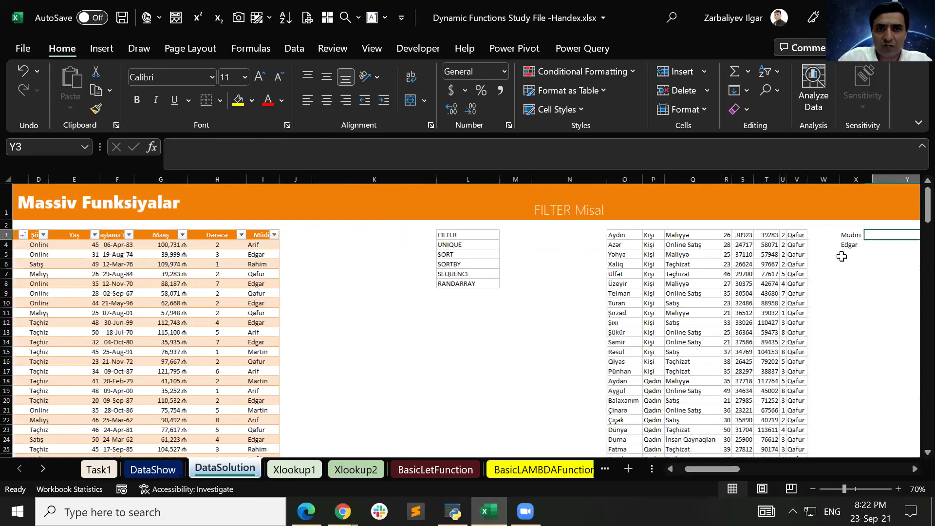
{"action": "key", "text": "Right"}
{"action": "key", "text": "Right"}
{"action": "key", "text": "Right"}
{"action": "key", "text": "Right"}
{"action": "key", "text": "Right"}
{"action": "key", "text": "Left"}
{"action": "key", "text": "Left"}
{"action": "key", "text": "Left"}
{"action": "key", "text": "Left"}
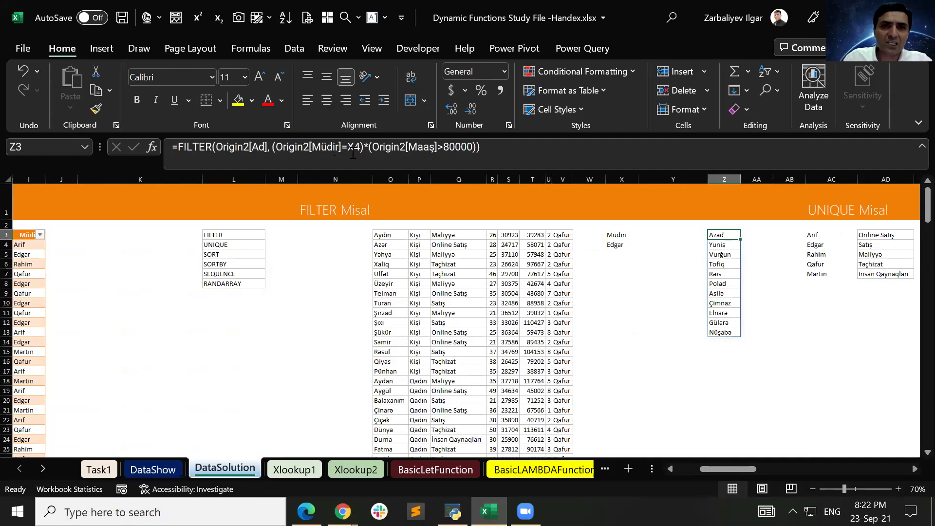
{"action": "left_click", "coordinate": [632, 244]}
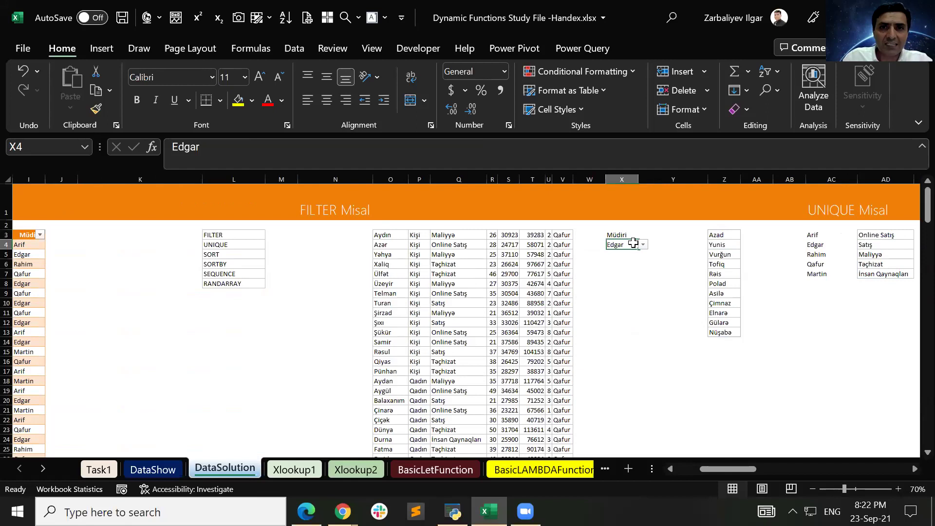
{"action": "left_click_drag", "start_coordinate": [722, 225], "coordinate": [724, 230]}
{"action": "left_click", "coordinate": [725, 235]}
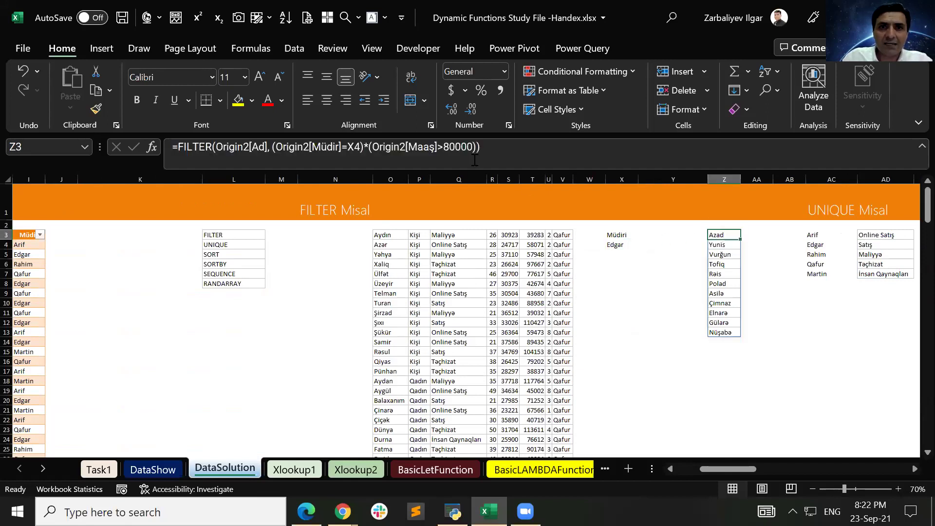
{"action": "left_click", "coordinate": [785, 399]}
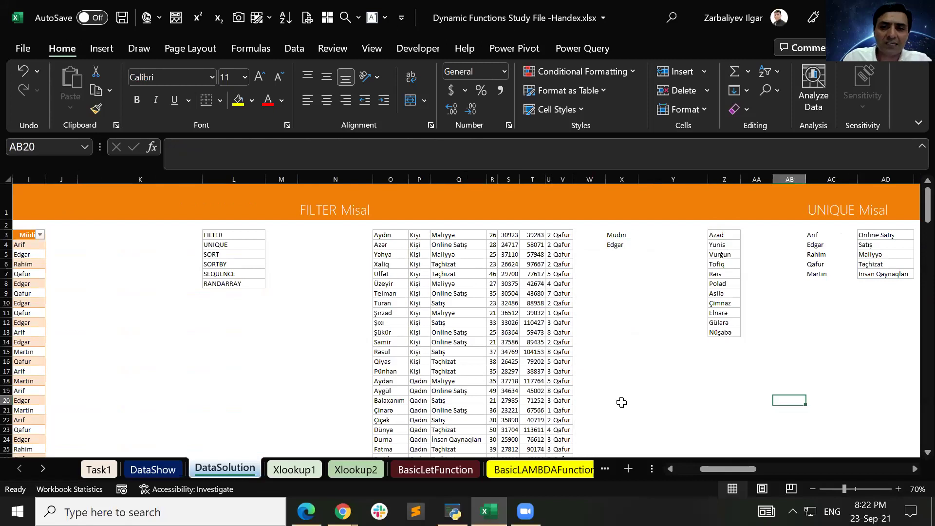
- On DataShow, type the label Müdir in O16 and Qafur beneath it in O17
{"action": "key", "text": "ctrl+Page_Up"}
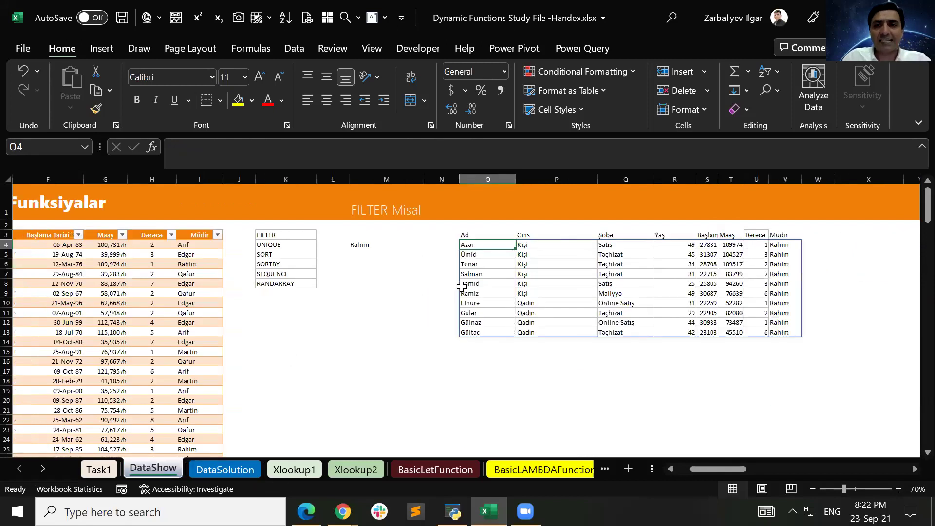
{"action": "key", "text": "Right"}
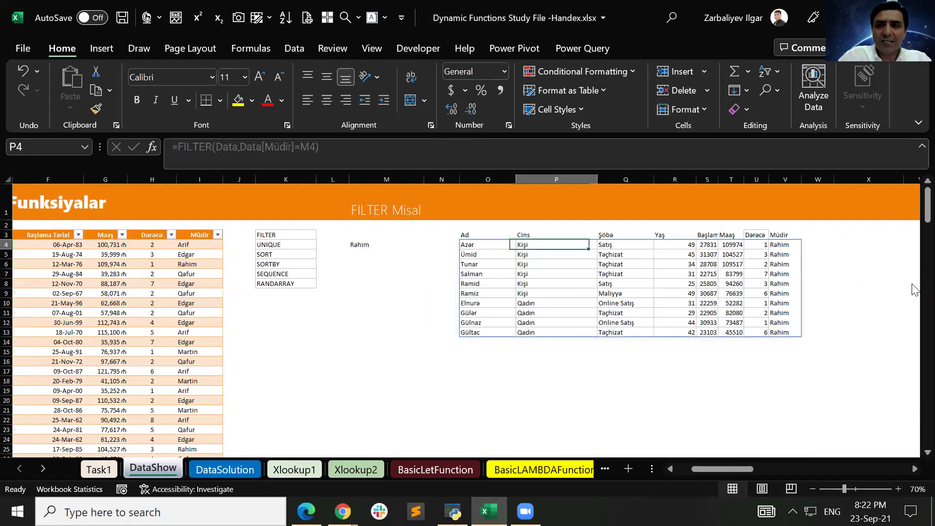
{"action": "key", "text": "ctrl+Right"}
{"action": "key", "text": "Right"}
{"action": "key", "text": "Right"}
{"action": "key", "text": "Right"}
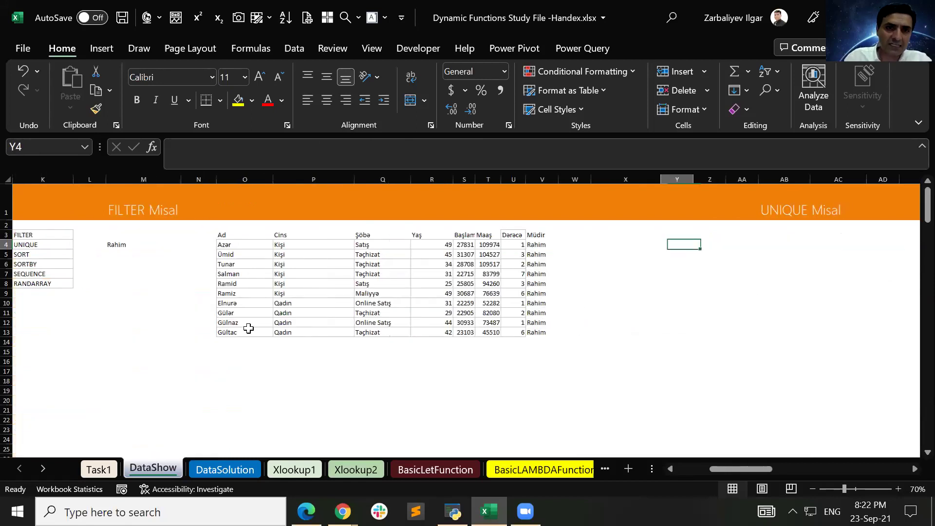
{"action": "scroll", "coordinate": [243, 325], "scroll_direction": "down", "scroll_amount": 1}
{"action": "left_click", "coordinate": [229, 323]}
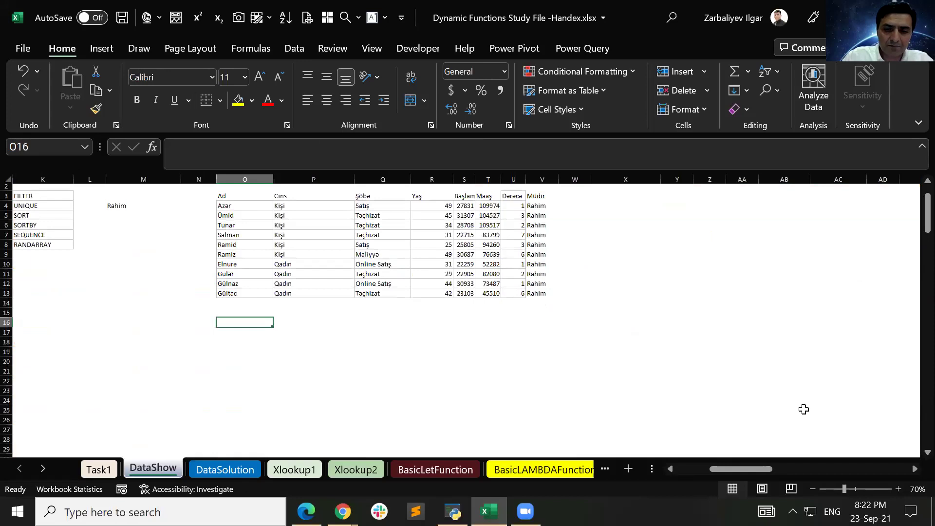
{"action": "type", "text": "M"}
{"action": "key", "text": "alt+shift"}
{"action": "type", "text": "üdir"}
{"action": "key", "text": "Return"}
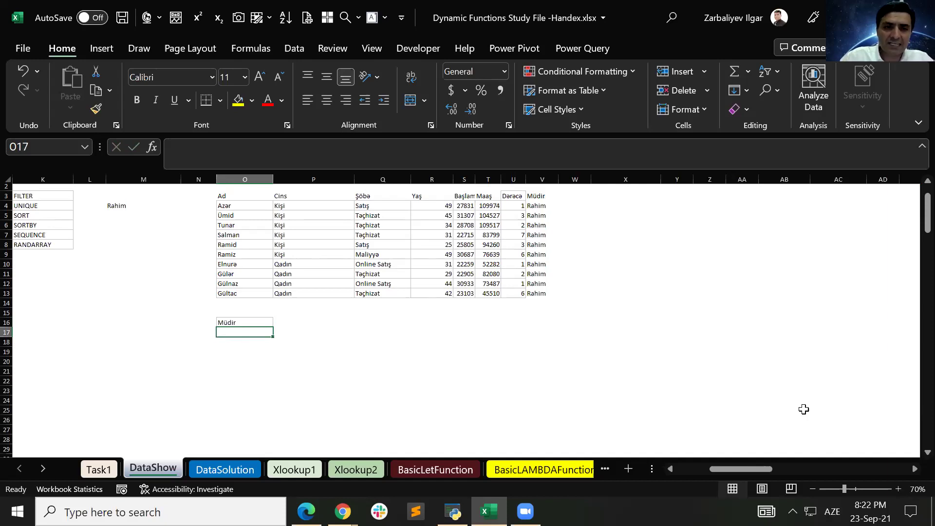
{"action": "type", "text": "Q"}
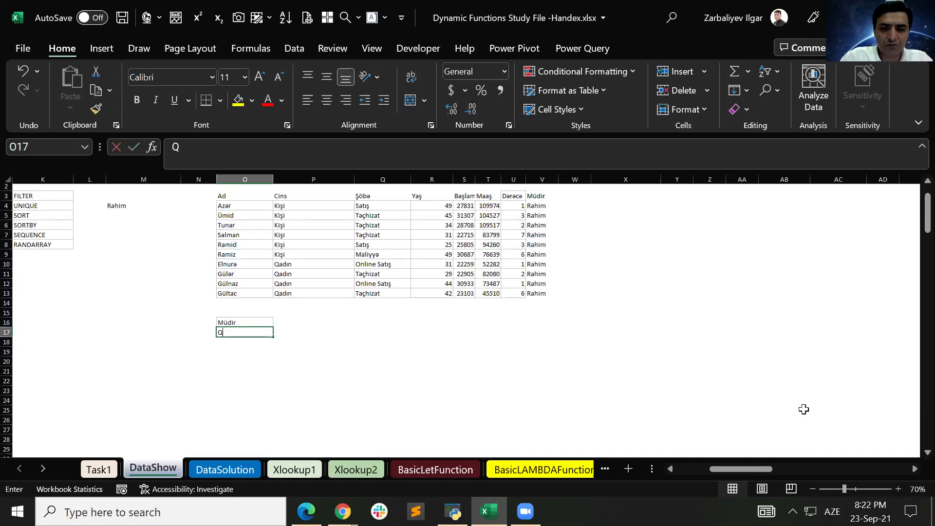
{"action": "type", "text": "afur"}
{"action": "key", "text": "ctrl+Return"}
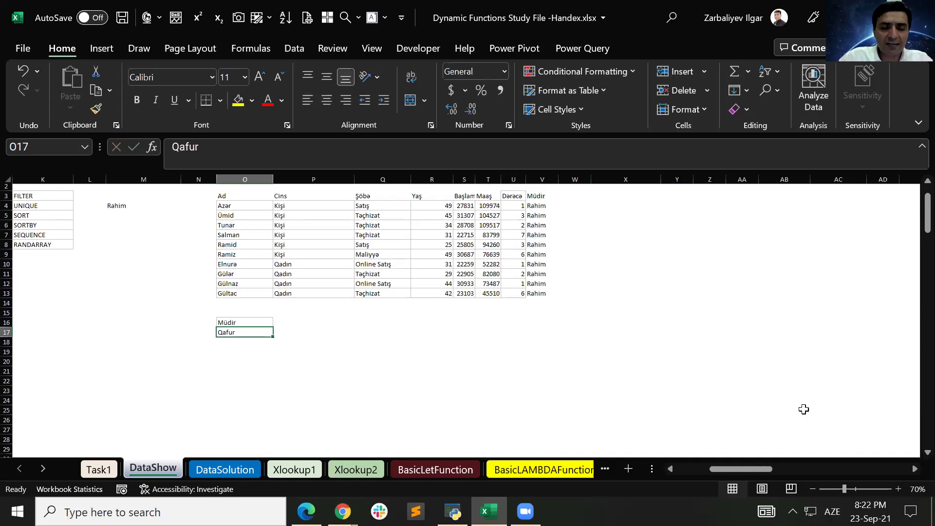
- Review the source table's Müdir column entries, then select salary cell G7
{"action": "key", "text": "Up"}
{"action": "key", "text": "Up"}
{"action": "key", "text": "Right"}
{"action": "key", "text": "Down"}
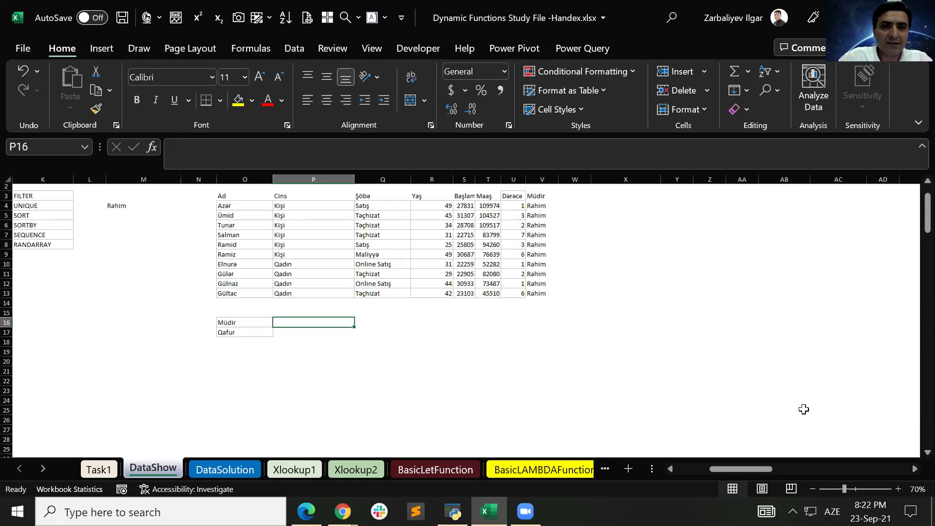
{"action": "key", "text": "Down"}
{"action": "key", "text": "Left"}
{"action": "key", "text": "Left"}
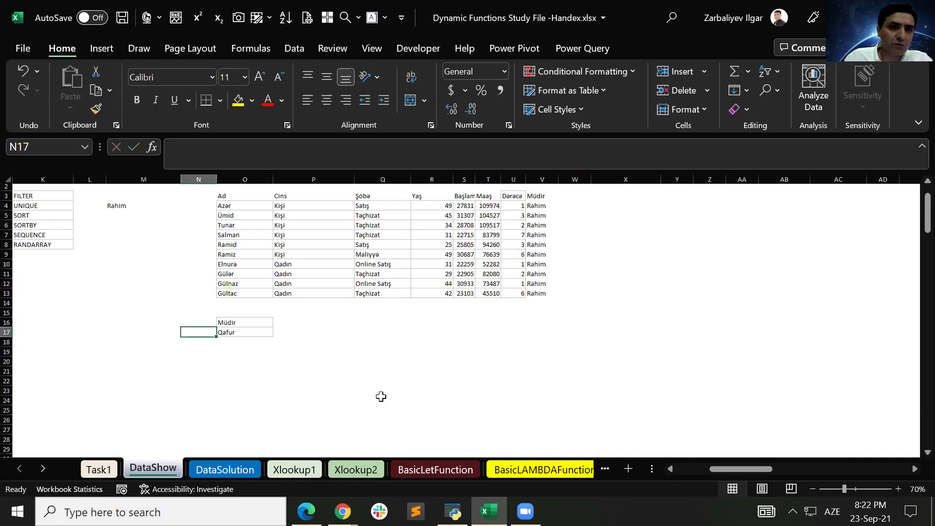
{"action": "scroll", "coordinate": [381, 396], "scroll_direction": "up", "scroll_amount": 1}
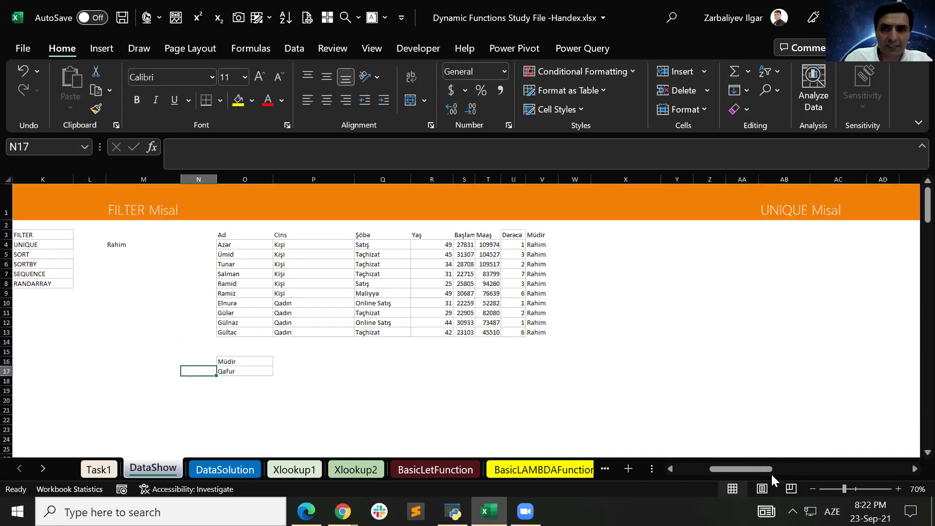
{"action": "left_click_drag", "start_coordinate": [756, 472], "coordinate": [723, 472]}
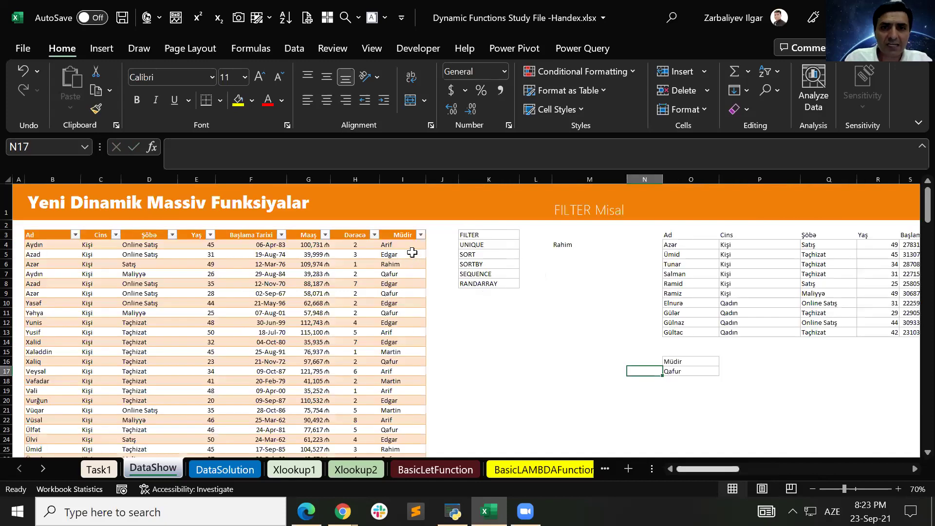
{"action": "left_click_drag", "start_coordinate": [397, 254], "coordinate": [413, 301]}
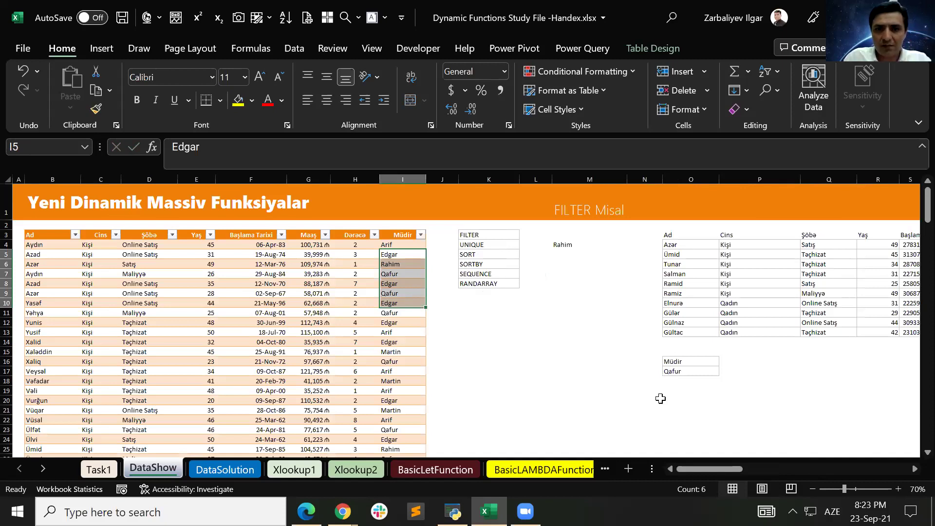
{"action": "left_click", "coordinate": [489, 511]}
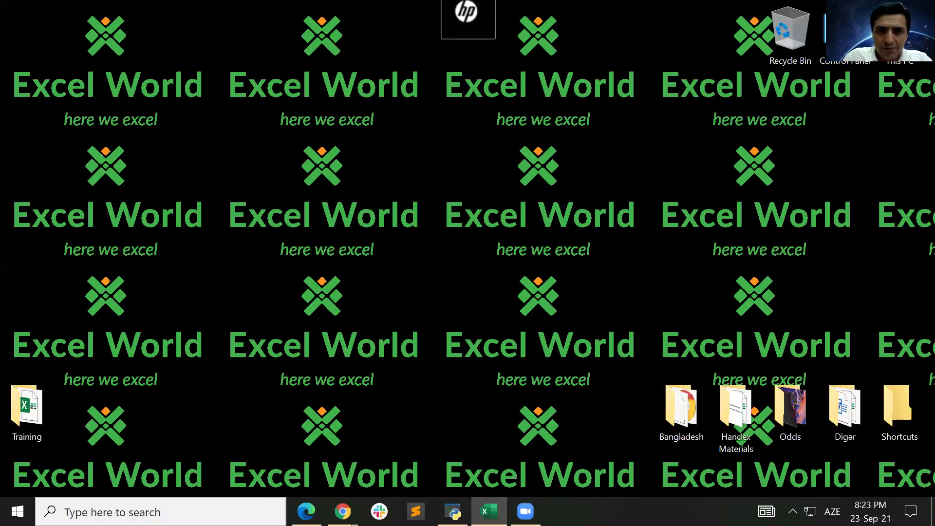
{"action": "left_click", "coordinate": [489, 511]}
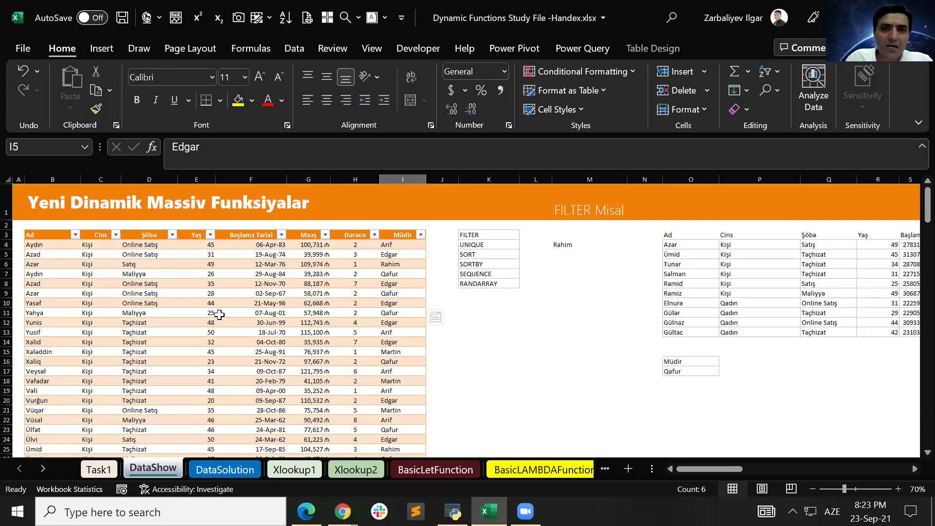
{"action": "left_click", "coordinate": [312, 274]}
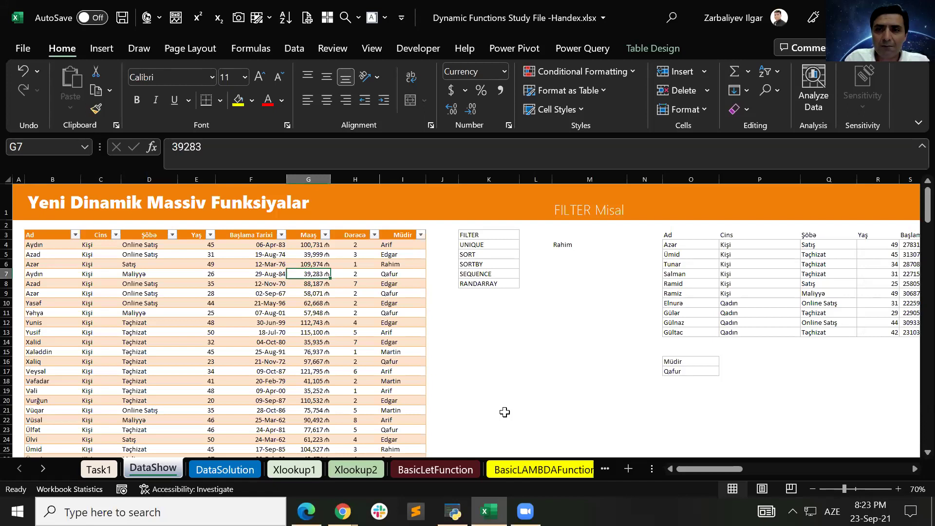
- Enter the label 'Spill' in cell K16
{"action": "left_click", "coordinate": [511, 361]}
{"action": "type", "text": "Spi"}
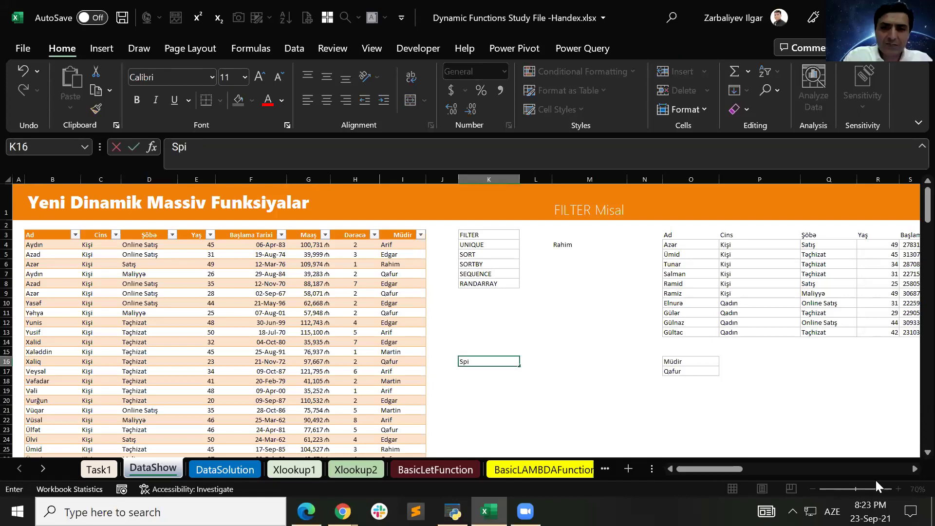
{"action": "type", "text": "ll"}
{"action": "key", "text": "Return"}
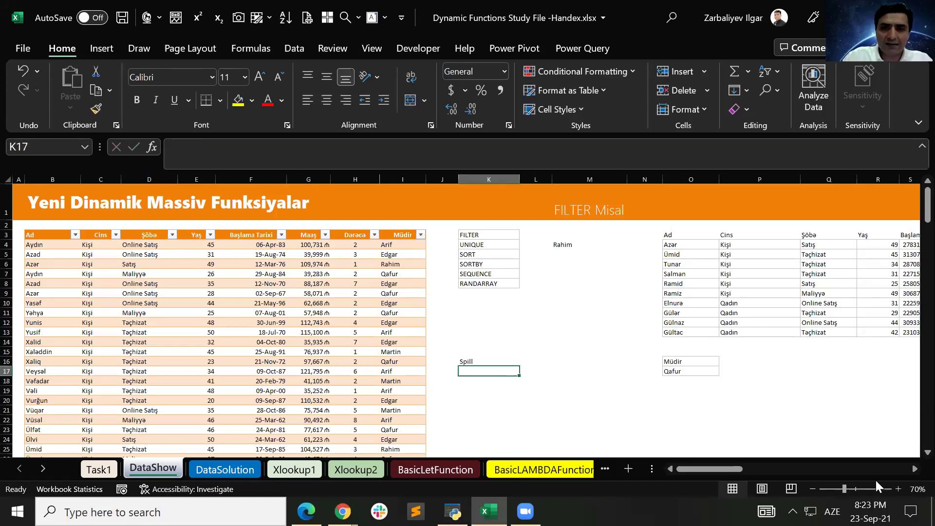
{"action": "key", "text": "Up"}
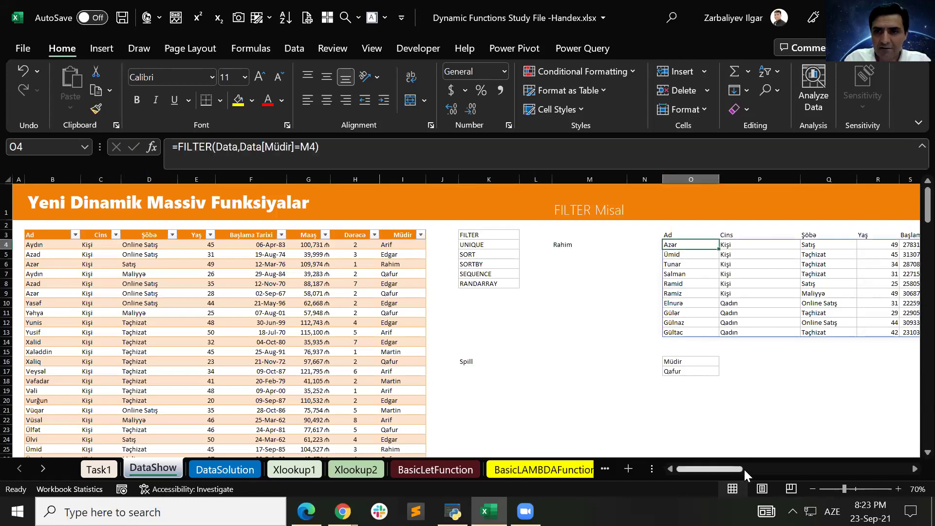
- Check the last result row and the blocking cells beneath the FILTER output, up to the Müdir label
{"action": "left_click", "coordinate": [765, 465]}
{"action": "scroll", "coordinate": [438, 282], "scroll_direction": "left", "scroll_amount": 2}
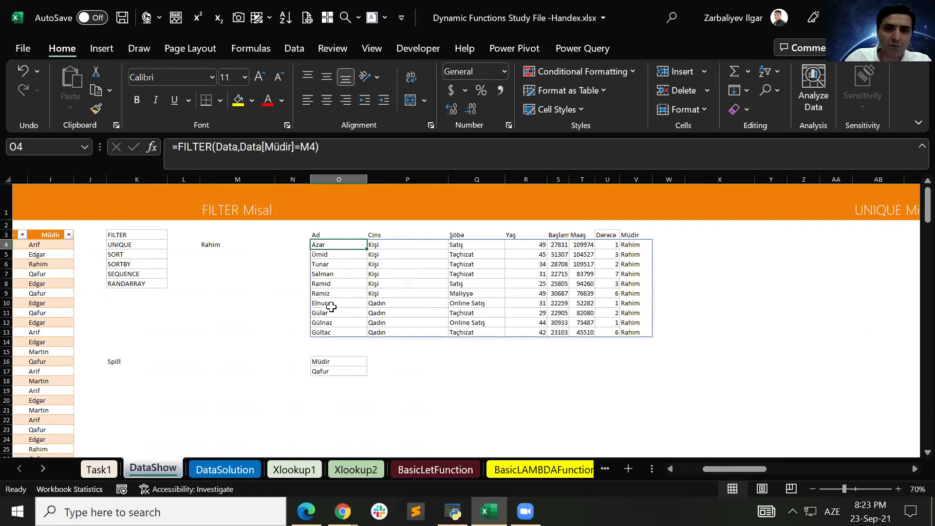
{"action": "left_click", "coordinate": [327, 332]}
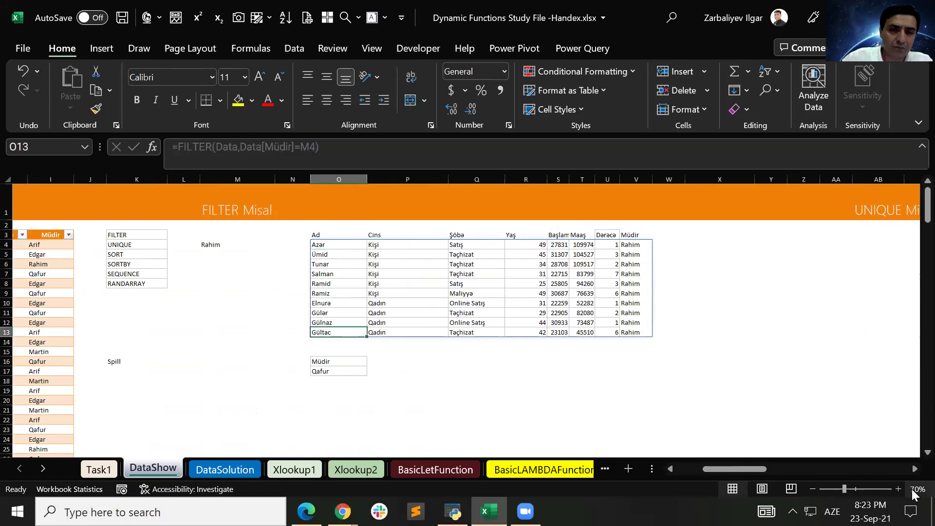
{"action": "key", "text": "Down"}
{"action": "key", "text": "Down"}
{"action": "key", "text": "Down"}
{"action": "key", "text": "Down"}
{"action": "key", "text": "Down"}
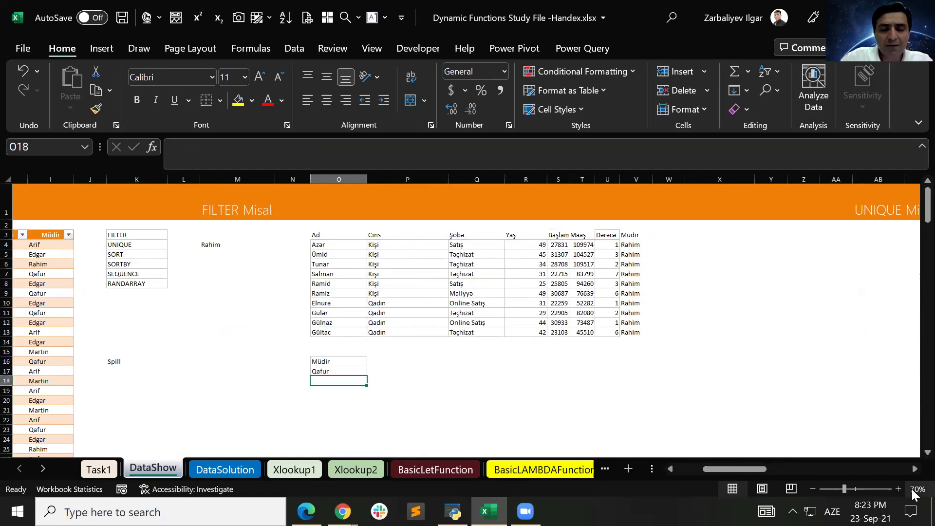
{"action": "key", "text": "Up"}
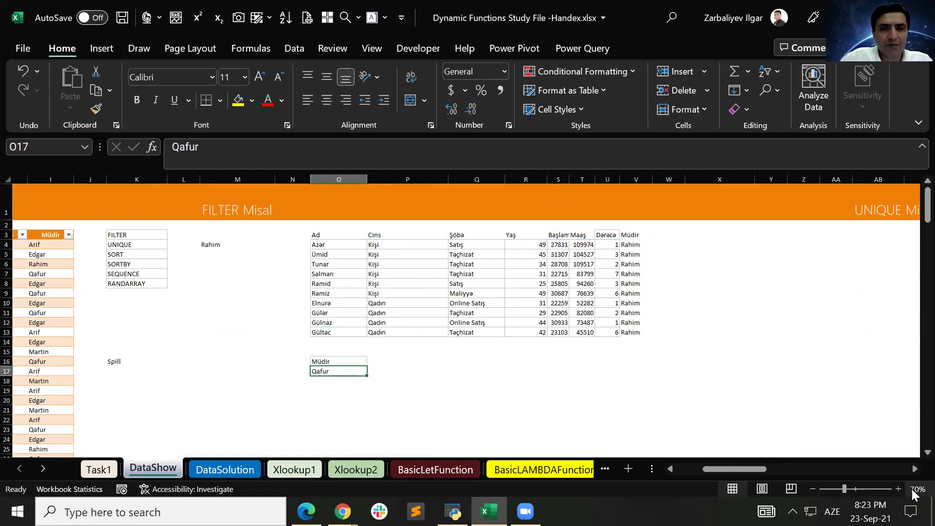
{"action": "key", "text": "Up"}
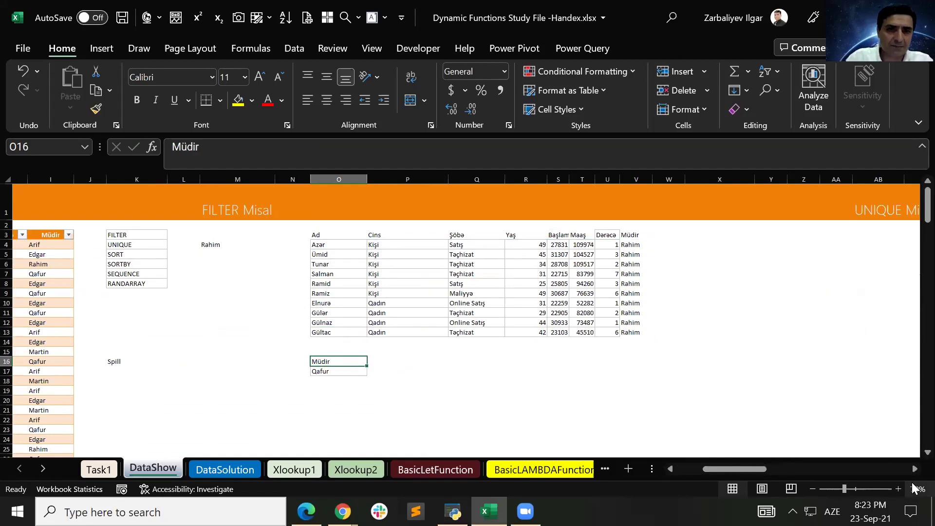
- Replace the manager name in criteria cell M4 with a different manager's name
{"action": "left_click", "coordinate": [211, 246]}
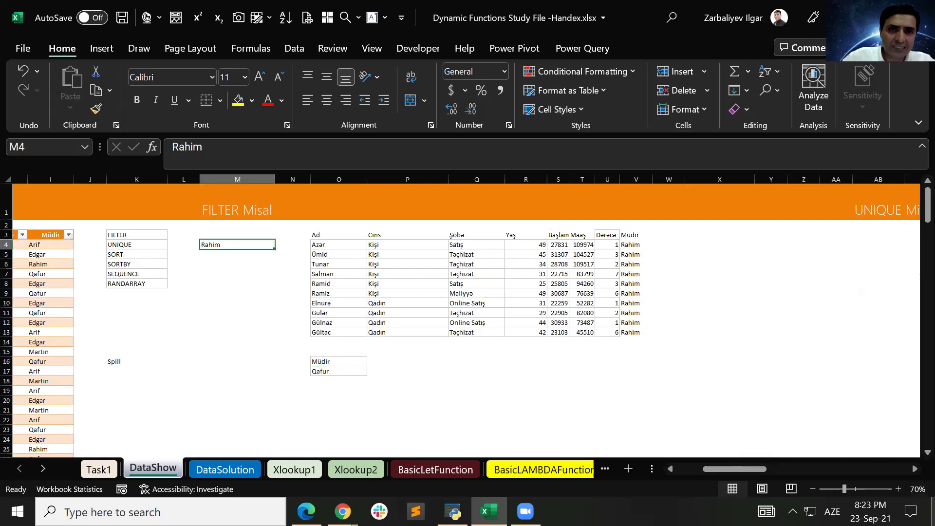
{"action": "key", "text": "Right"}
{"action": "key", "text": "Right"}
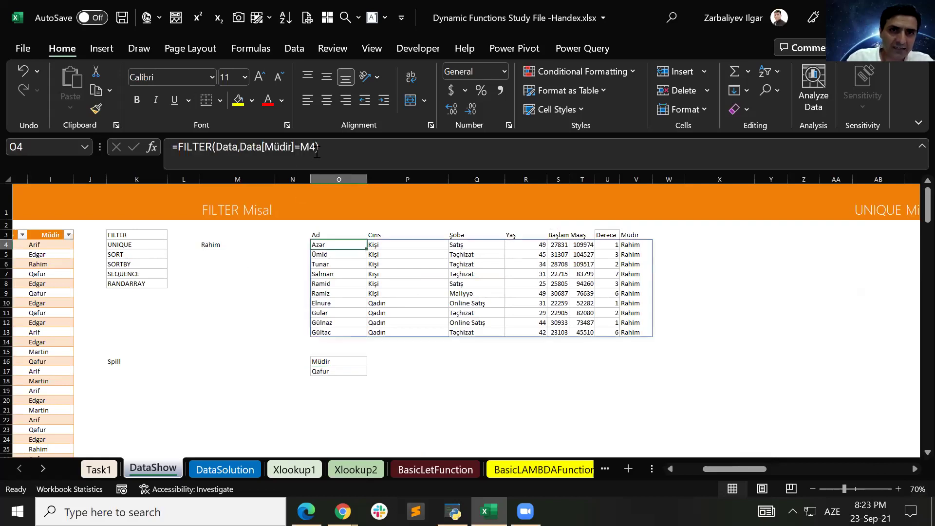
{"action": "key", "text": "Left"}
{"action": "key", "text": "Left"}
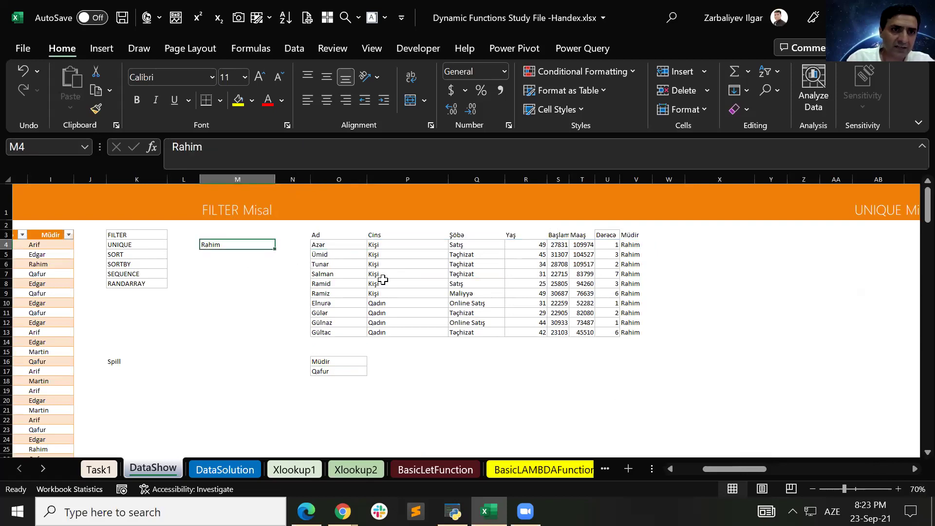
{"action": "type", "text": "Edgar"}
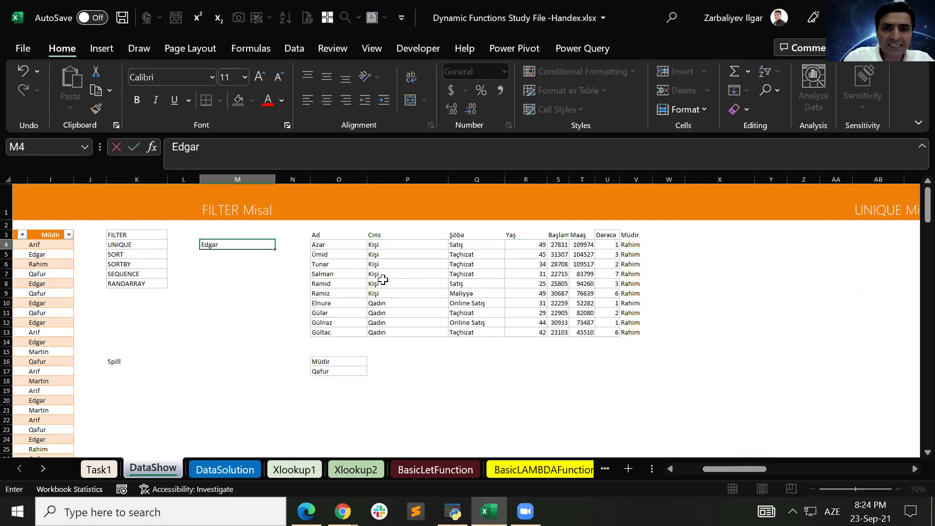
{"action": "key", "text": "Return"}
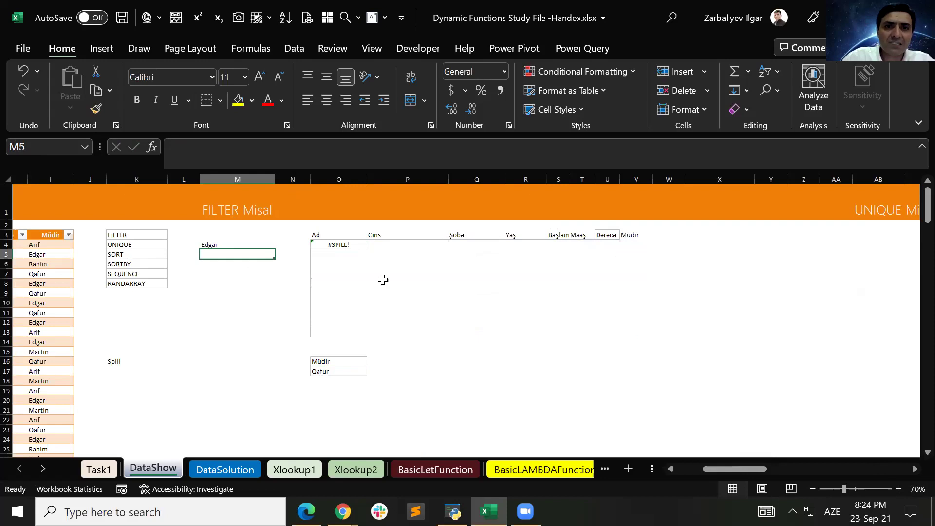
- Inspect the FILTER formula in O4, which now shows #SPILL!
{"action": "key", "text": "Up"}
{"action": "key", "text": "Right"}
{"action": "key", "text": "Right"}
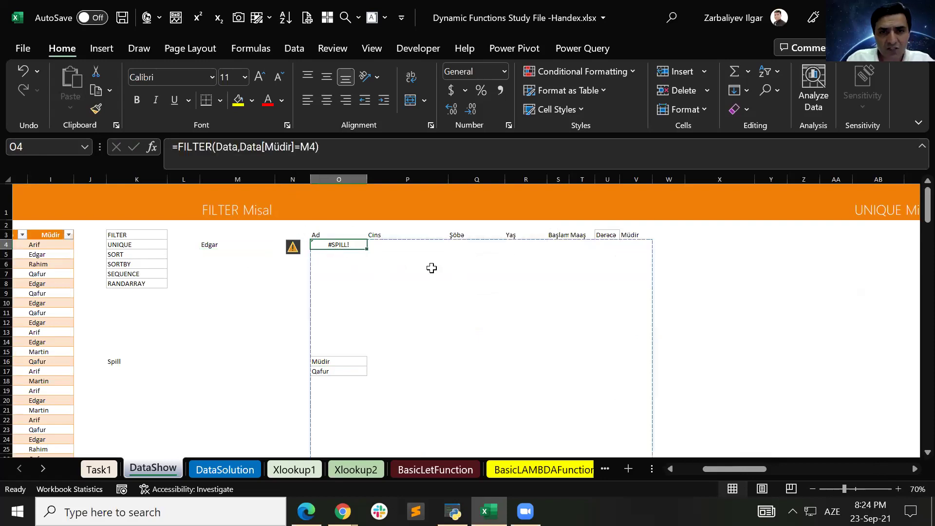
{"action": "scroll", "coordinate": [463, 276], "scroll_direction": "down", "scroll_amount": 2}
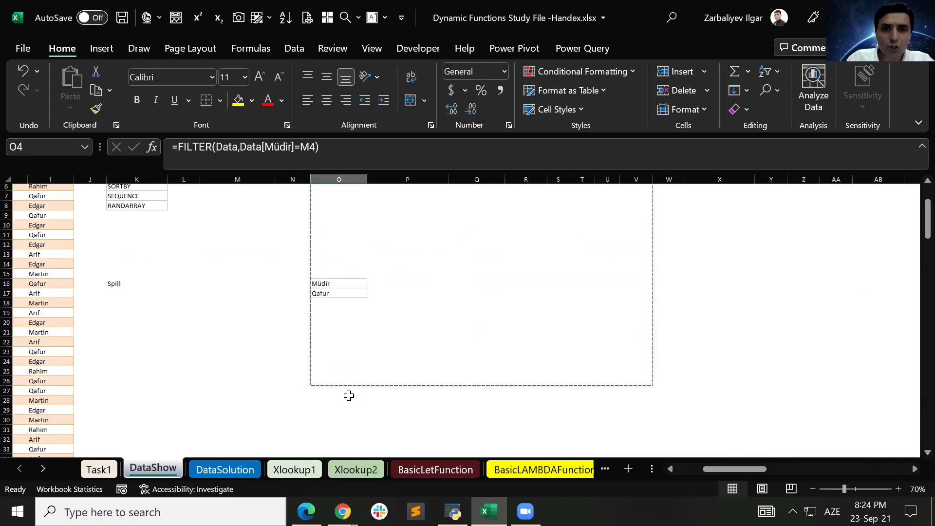
{"action": "scroll", "coordinate": [323, 380], "scroll_direction": "up", "scroll_amount": 2}
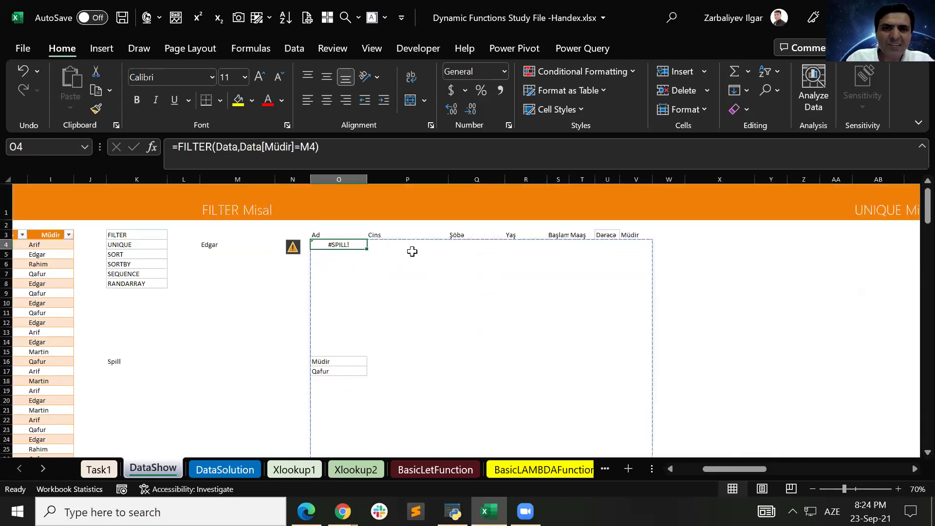
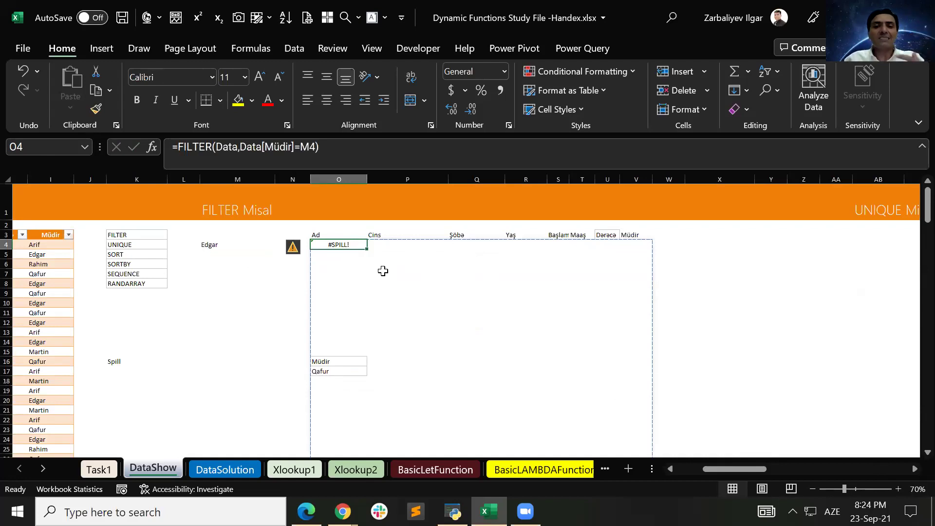
- Clear the leftover Müdir and Qafur cells O16:O17 blocking the FILTER spill from O4
{"action": "left_click_drag", "start_coordinate": [346, 365], "coordinate": [347, 374]}
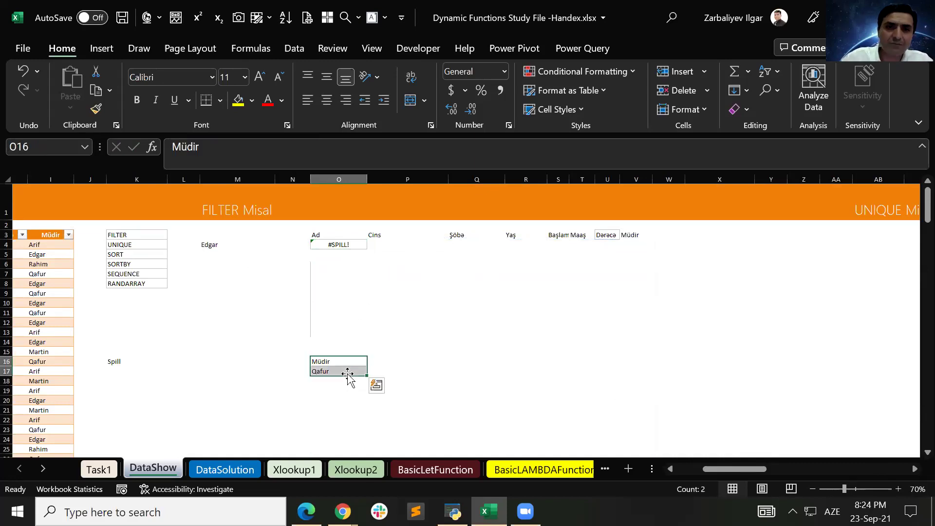
{"action": "key", "text": "Delete"}
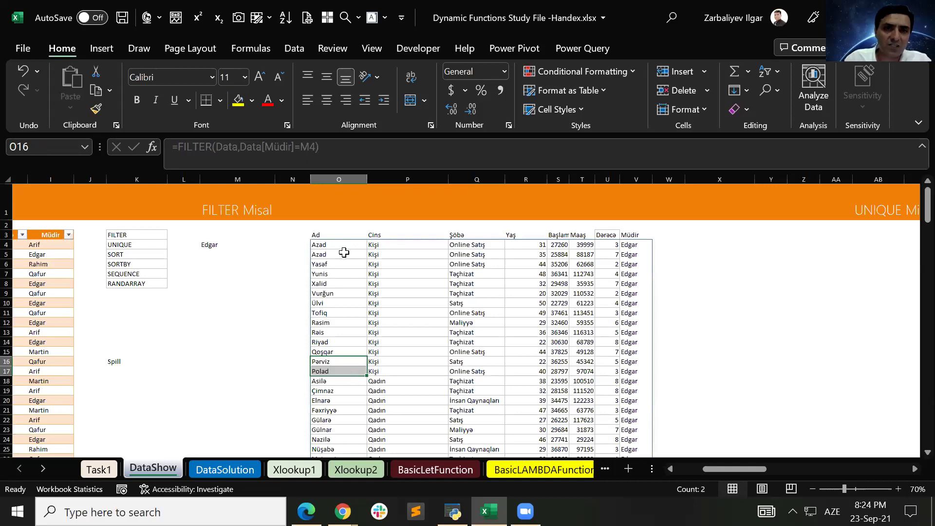
{"action": "left_click", "coordinate": [351, 246]}
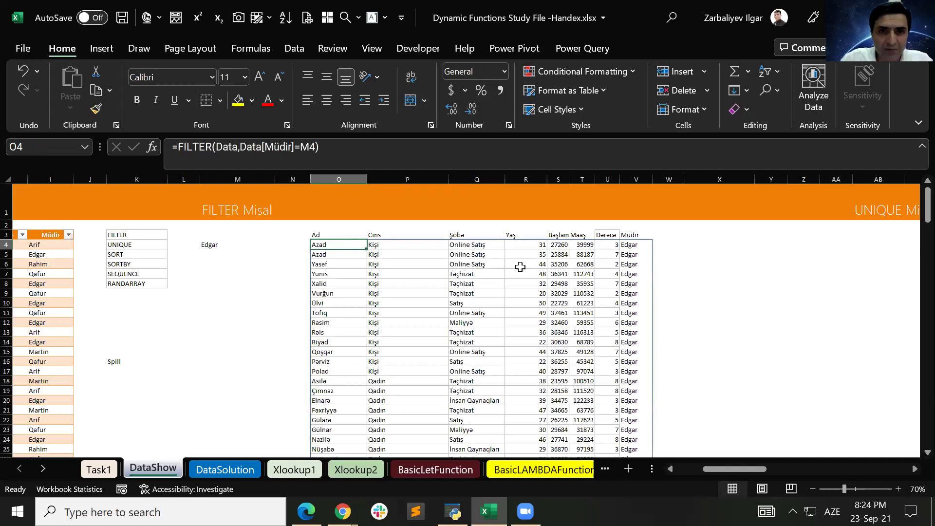
{"action": "key", "text": "Left"}
{"action": "key", "text": "Right"}
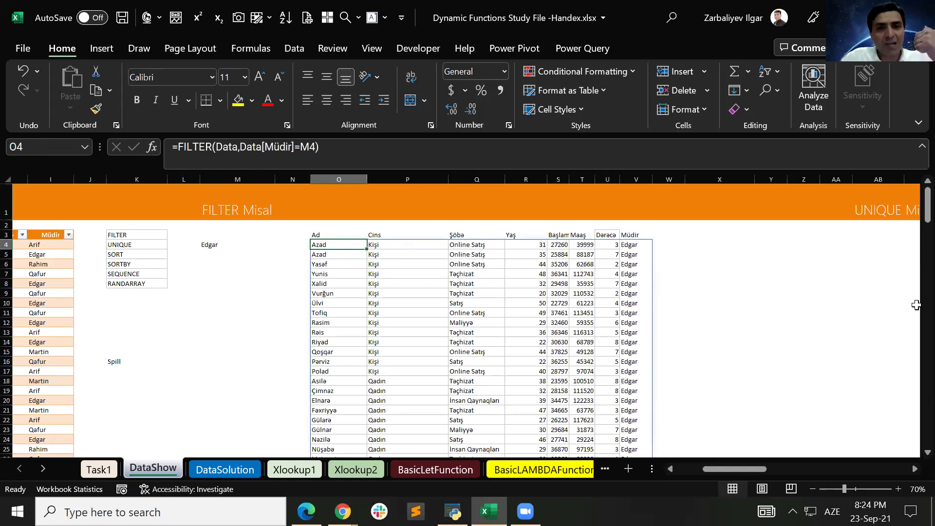
- Browse Edgar's spilled FILTER results across the Şöbə and neighbouring columns
{"action": "key", "text": "Right"}
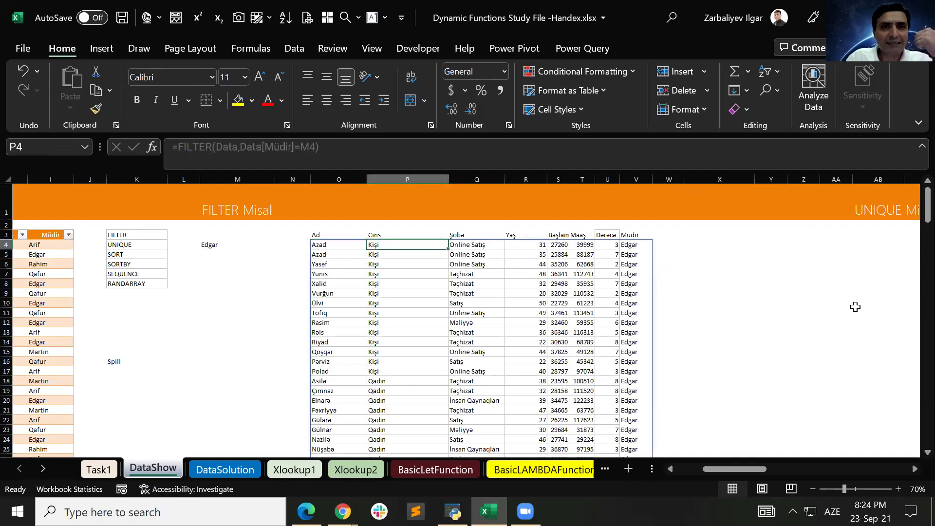
{"action": "key", "text": "Down"}
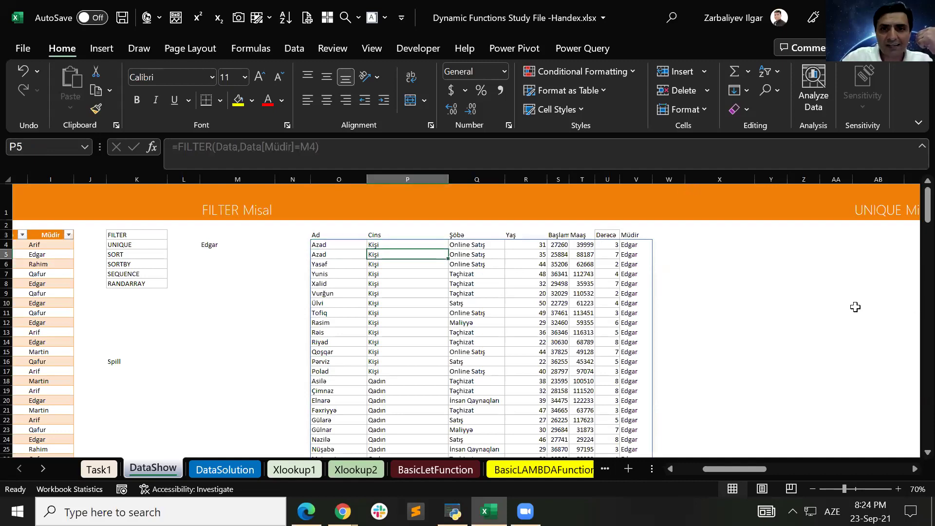
{"action": "key", "text": "Right"}
{"action": "key", "text": "Right"}
{"action": "key", "text": "Right"}
{"action": "key", "text": "Right"}
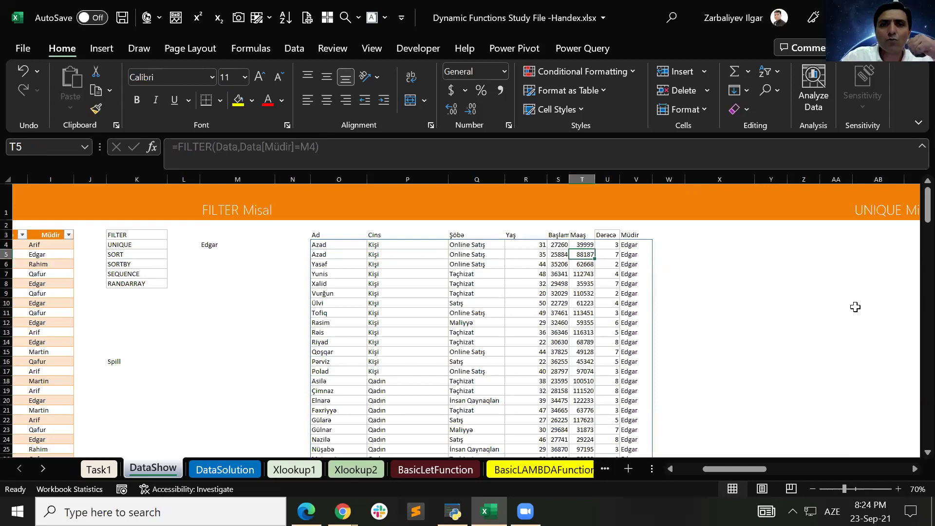
{"action": "key", "text": "Left"}
{"action": "key", "text": "Left"}
{"action": "key", "text": "Left"}
{"action": "key", "text": "Up"}
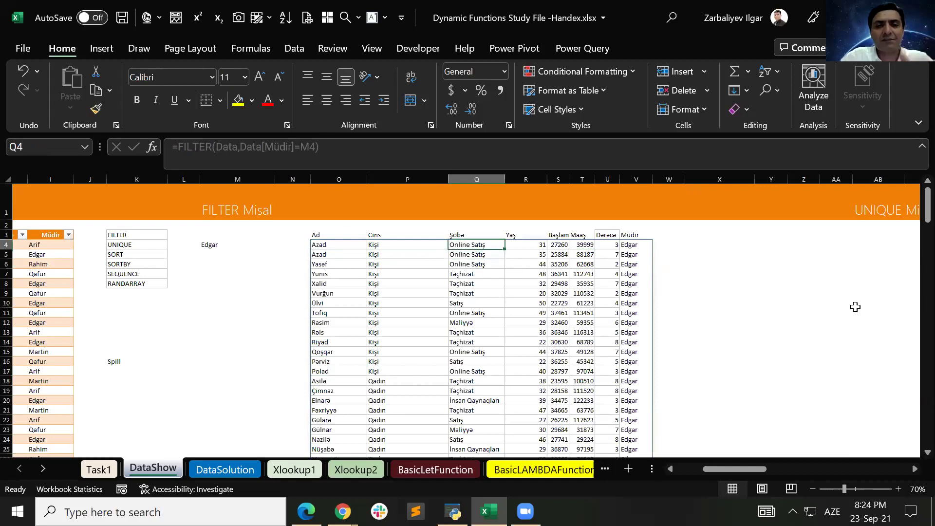
{"action": "key", "text": "Left"}
{"action": "key", "text": "Left"}
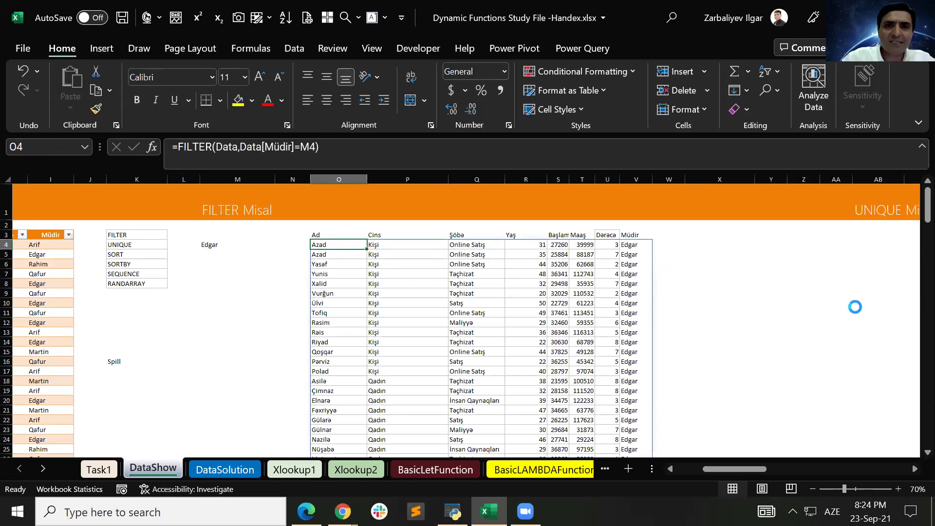
- Delete the FILTER formula in O4 to show the spill vanish, then undo the deletion
{"action": "key", "text": "Delete"}
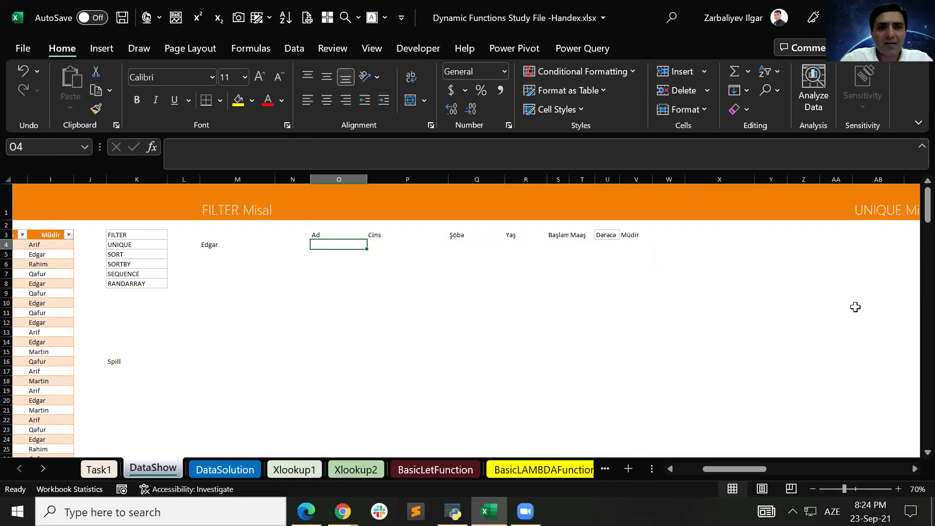
{"action": "key", "text": "ctrl+z"}
{"action": "key", "text": "Right"}
{"action": "key", "text": "Right"}
{"action": "key", "text": "Right"}
{"action": "key", "text": "Right"}
{"action": "key", "text": "Right"}
{"action": "key", "text": "Right"}
{"action": "key", "text": "Right"}
{"action": "key", "text": "Right"}
{"action": "key", "text": "Right"}
{"action": "key", "text": "Right"}
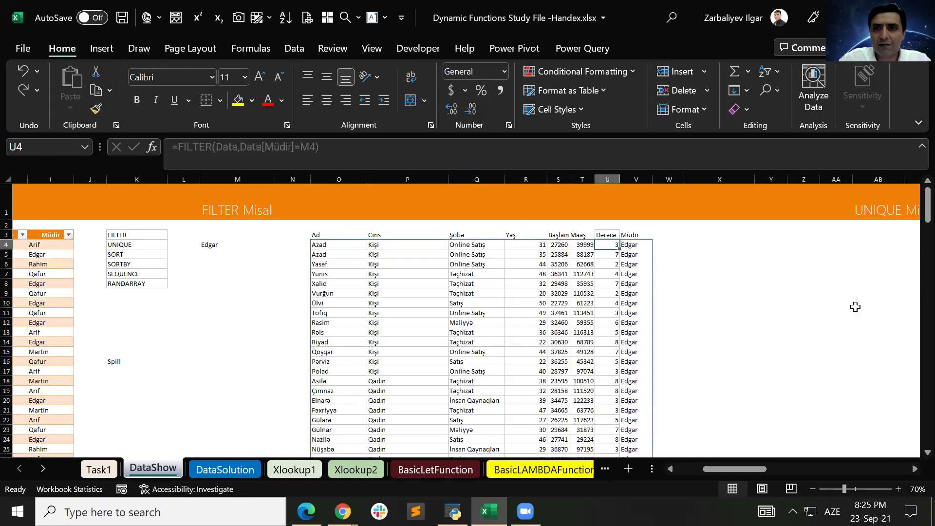
- Move from the Spill label K16 up to cell M7 for a new label
{"action": "key", "text": "Left"}
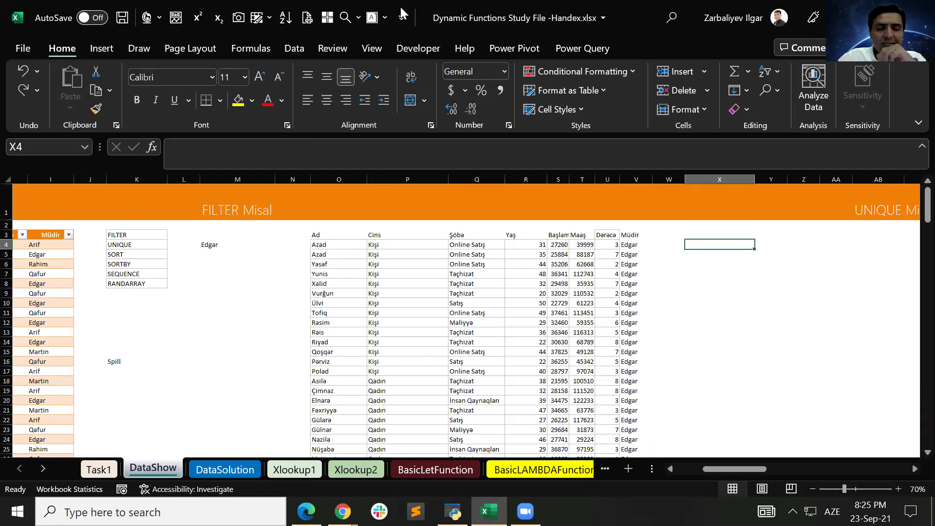
{"action": "left_click", "coordinate": [116, 361]}
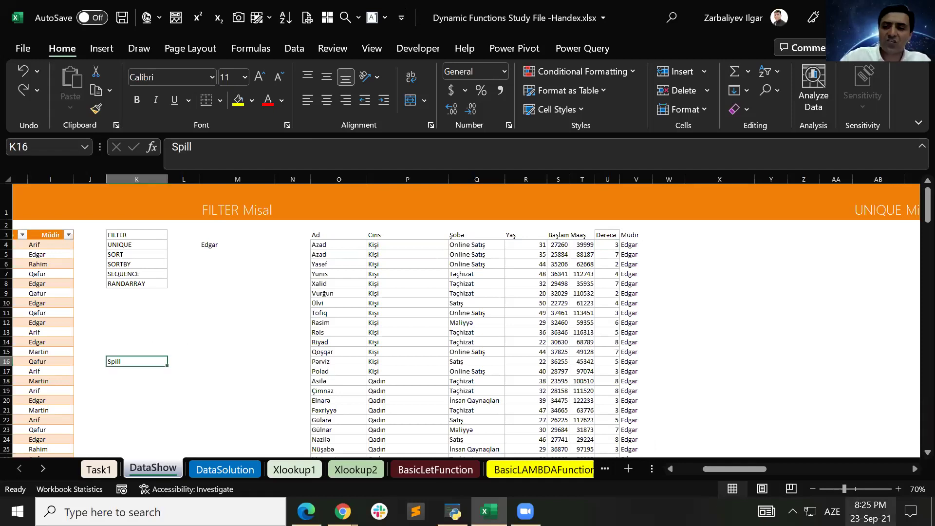
{"action": "key", "text": "Right"}
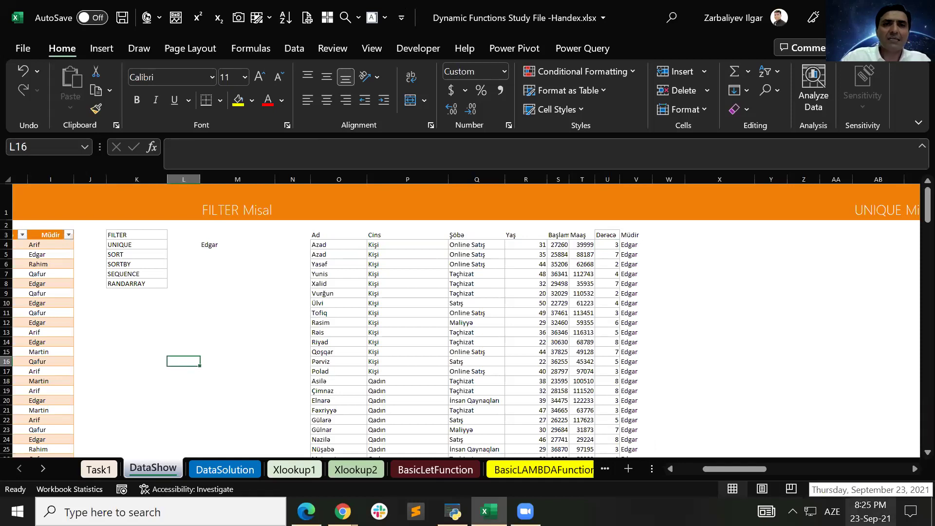
{"action": "key", "text": "Up"}
{"action": "key", "text": "Up"}
{"action": "key", "text": "Up"}
{"action": "key", "text": "Up"}
{"action": "key", "text": "Up"}
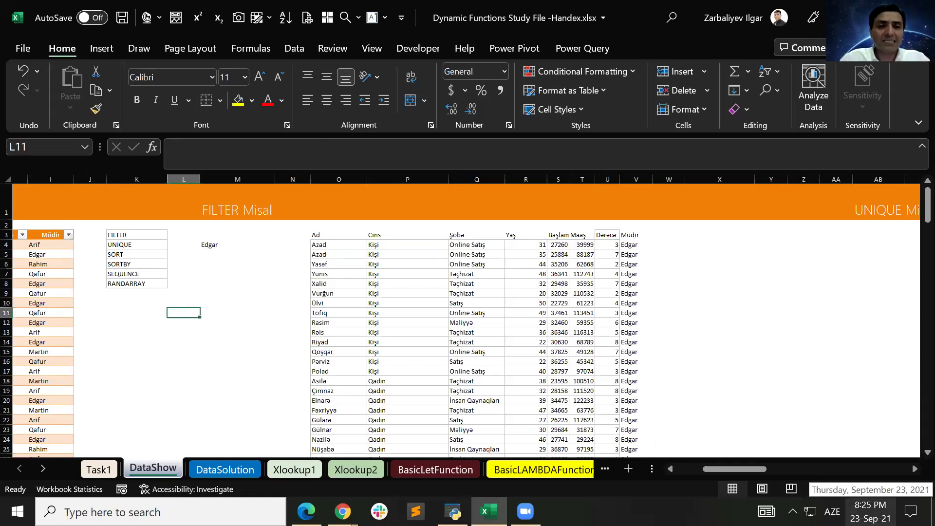
{"action": "left_click", "coordinate": [237, 303]}
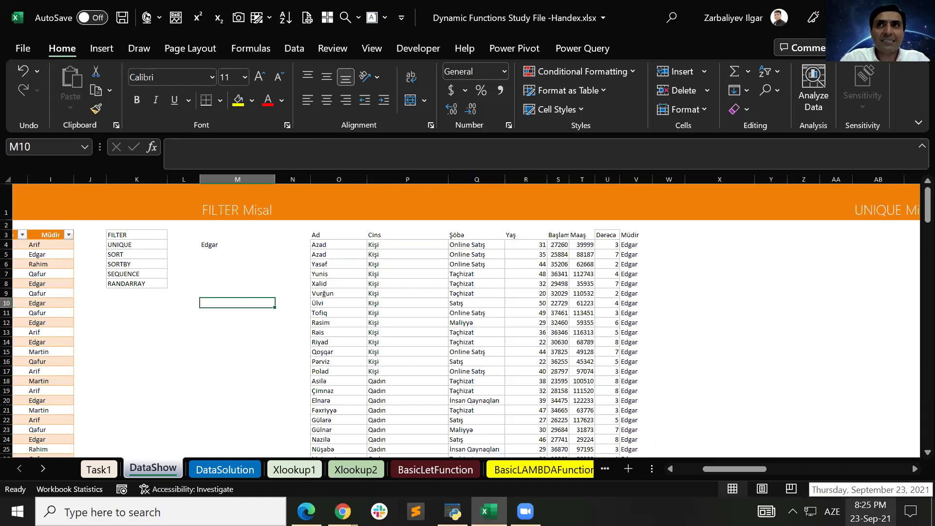
{"action": "left_click", "coordinate": [238, 273]}
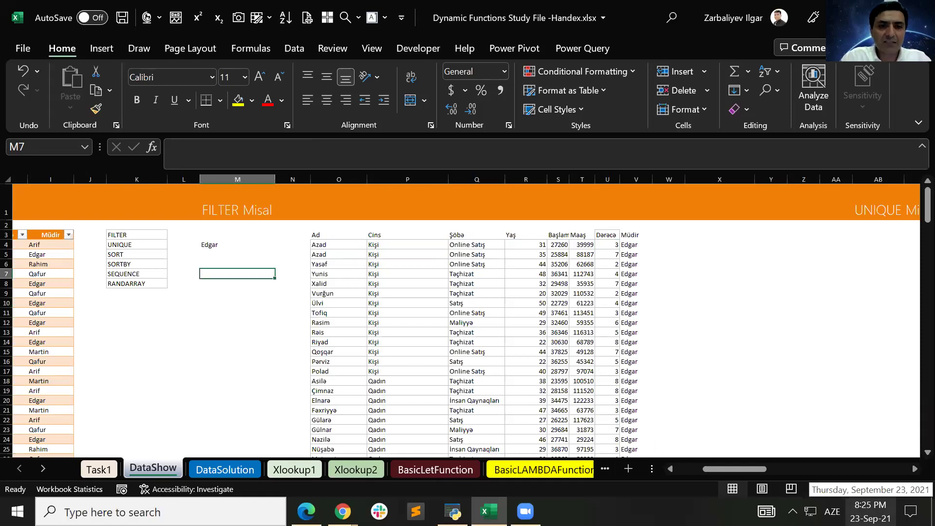
- Enter the labels And in M7 and Or in M8
{"action": "type", "text": "And"}
{"action": "key", "text": "Return"}
{"action": "type", "text": "Or"}
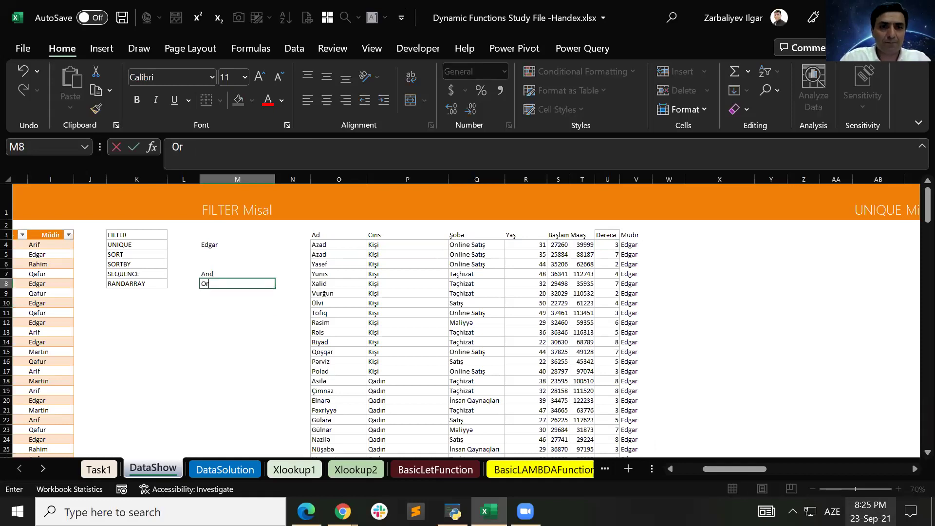
{"action": "left_click", "coordinate": [237, 273]}
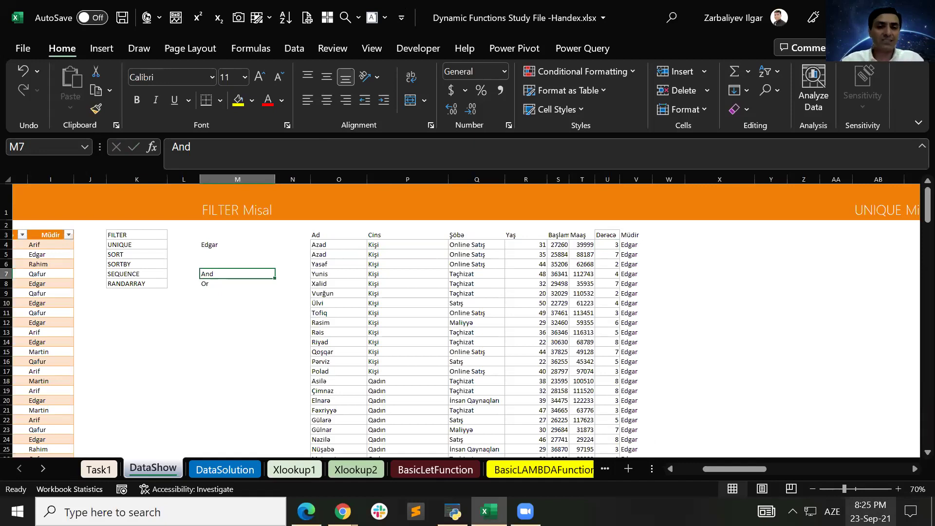
{"action": "key", "text": "Down"}
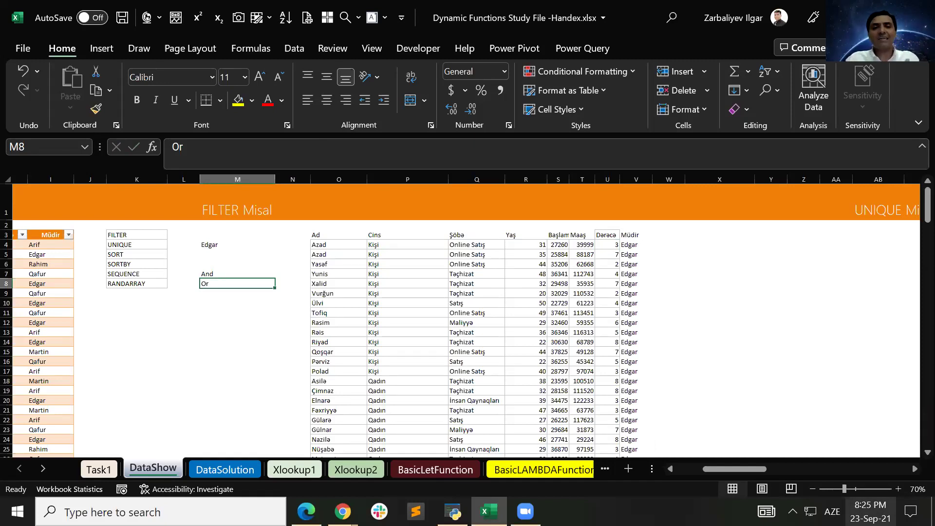
- Try the alternative labels Must in N7 and Either in N8
{"action": "left_click", "coordinate": [292, 274]}
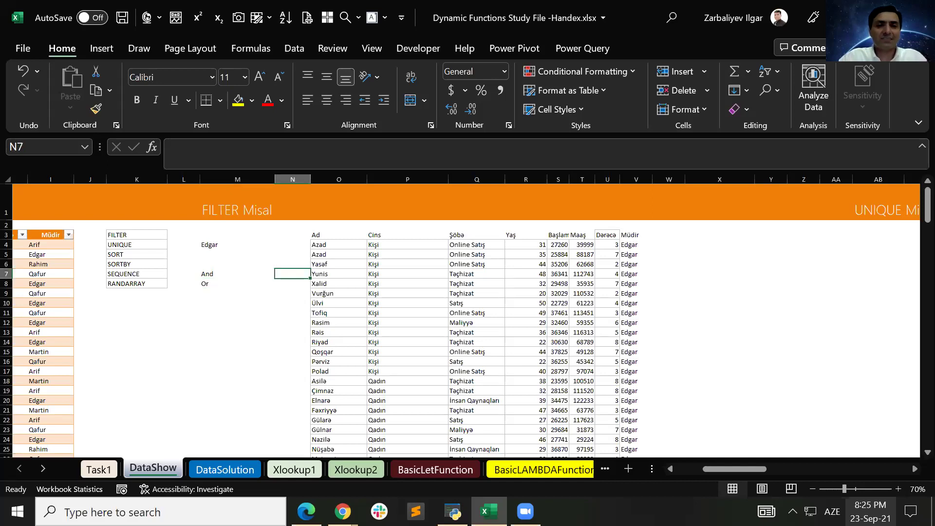
{"action": "left_click", "coordinate": [261, 273]}
{"action": "left_click", "coordinate": [292, 274]}
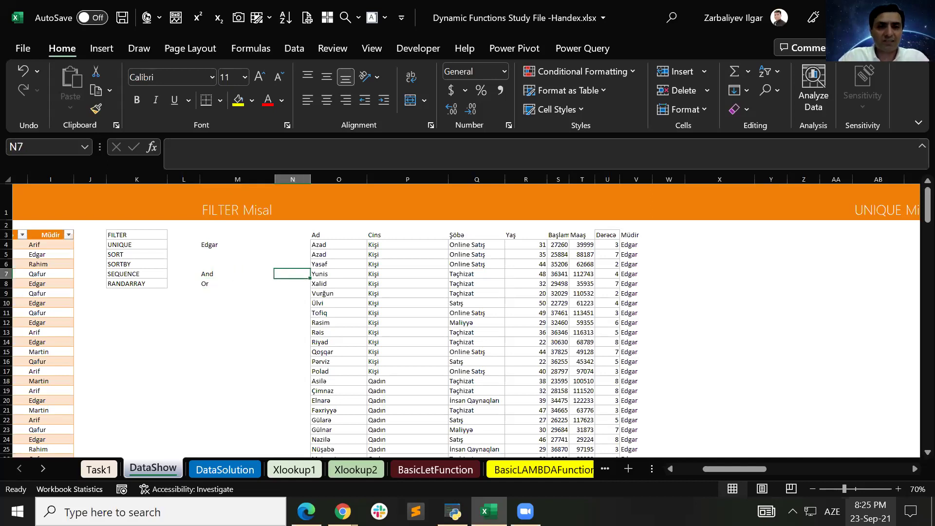
{"action": "type", "text": "M"}
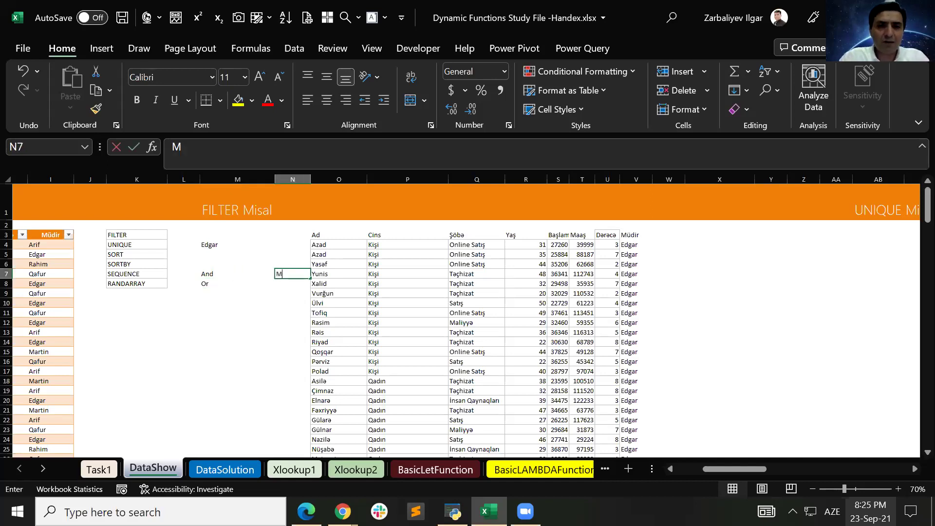
{"action": "type", "text": "ust"}
{"action": "key", "text": "Return"}
{"action": "type", "text": "Either"}
{"action": "key", "text": "Return"}
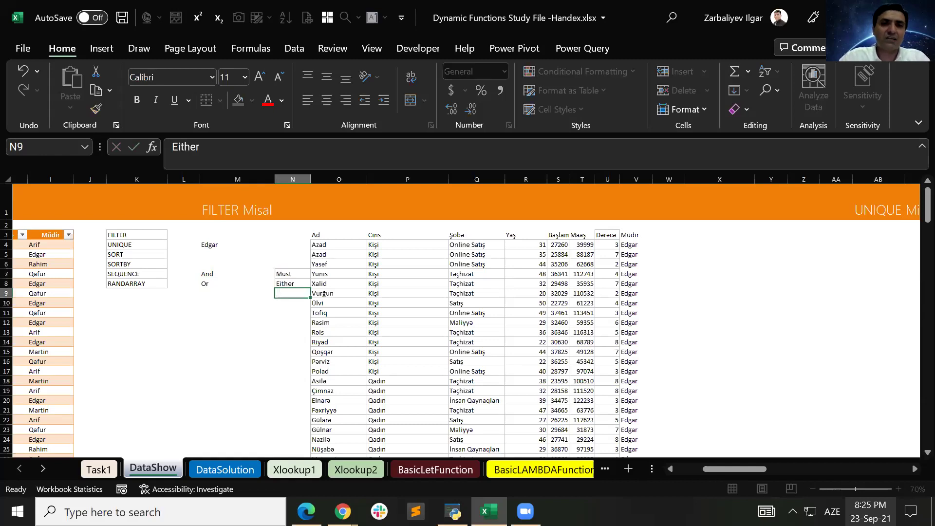
- Select the Must/Either cells, then the And/Or labels M7:M8 for comparison
{"action": "left_click", "coordinate": [292, 274]}
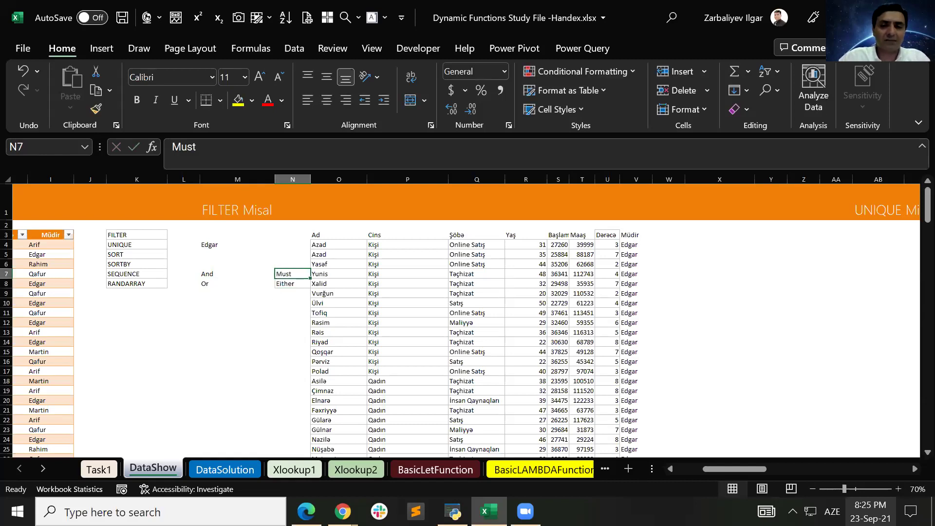
{"action": "key", "text": "shift+Down"}
{"action": "left_click_drag", "start_coordinate": [237, 274], "coordinate": [237, 283]}
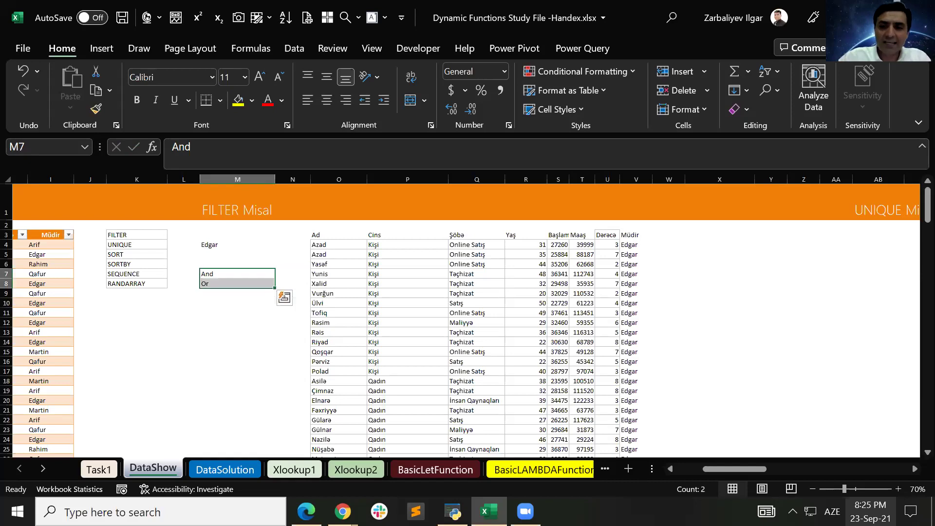
{"action": "left_click", "coordinate": [292, 273]}
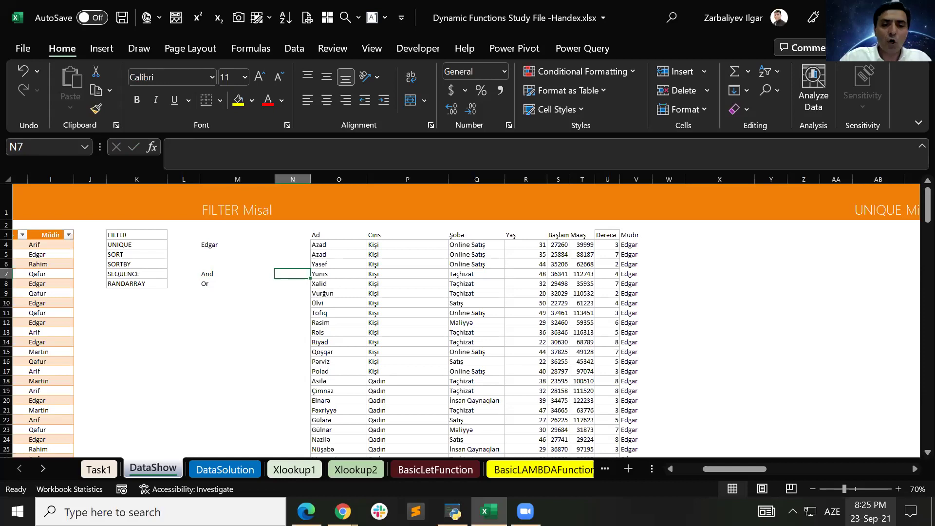
- Cancel the asterisk entry in N7 and clear And and Or from M7:M8
{"action": "type", "text": "*"}
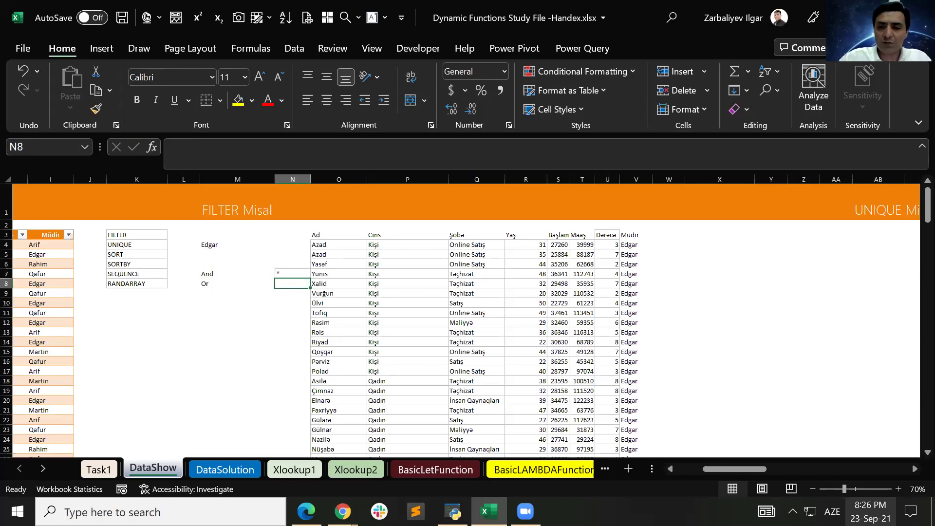
{"action": "key", "text": "Escape"}
{"action": "key", "text": "ctrl+z"}
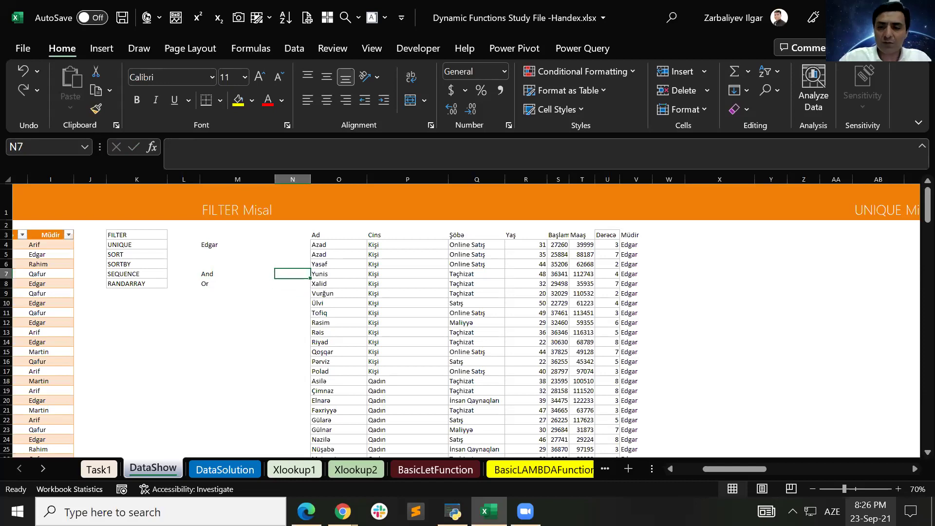
{"action": "left_click_drag", "start_coordinate": [238, 273], "coordinate": [237, 283]}
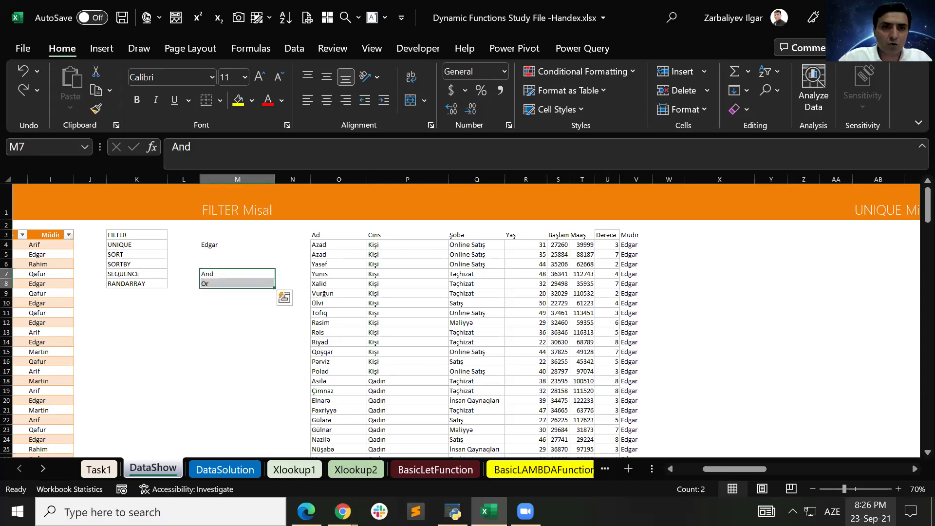
{"action": "key", "text": "Delete"}
- Review criteria cell M4 and the FILTER results, then switch to the DataSolution sheet
{"action": "left_click", "coordinate": [237, 264]}
{"action": "left_click", "coordinate": [237, 244]}
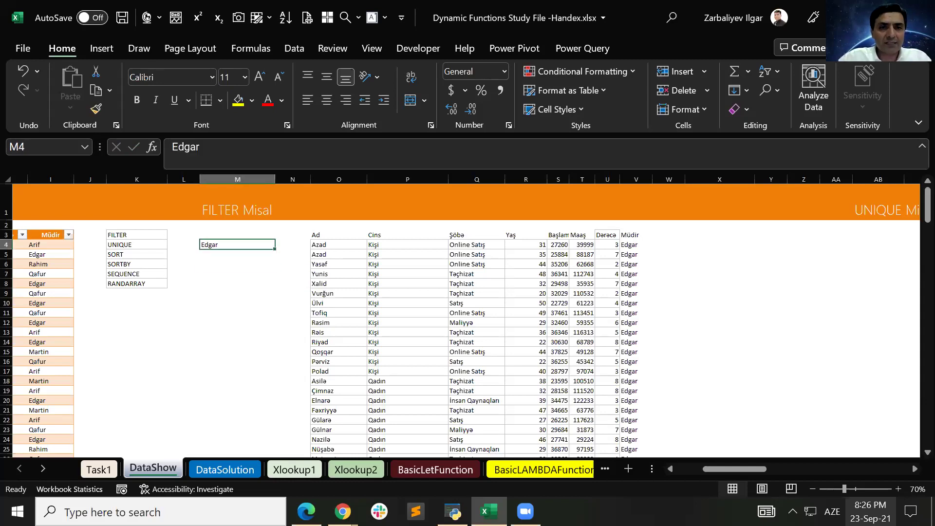
{"action": "left_click", "coordinate": [407, 244]}
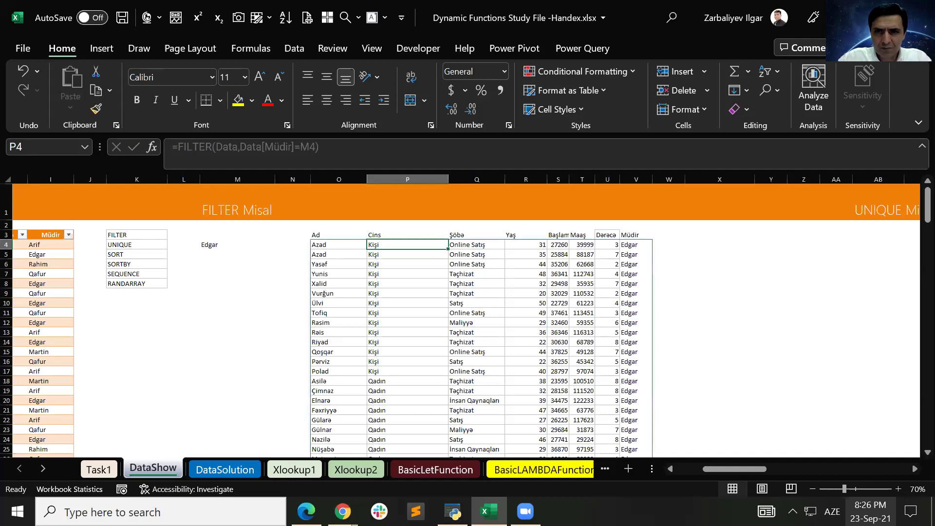
{"action": "left_click", "coordinate": [669, 245]}
{"action": "left_click", "coordinate": [719, 245]}
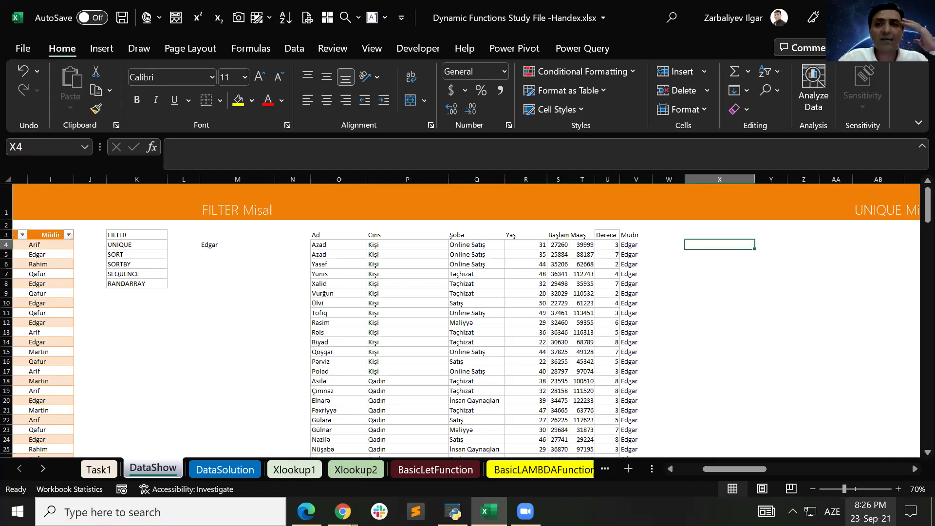
{"action": "key", "text": "Left"}
{"action": "key", "text": "Left"}
{"action": "key", "text": "Left"}
{"action": "key", "text": "Left"}
{"action": "key", "text": "Left"}
{"action": "key", "text": "Left"}
{"action": "left_click", "coordinate": [238, 245]}
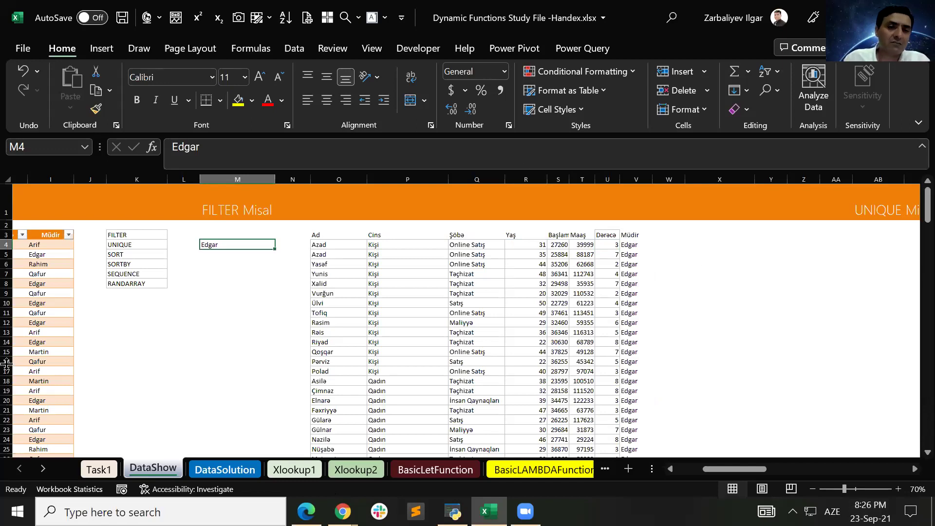
{"action": "key", "text": "ctrl+Page_Down"}
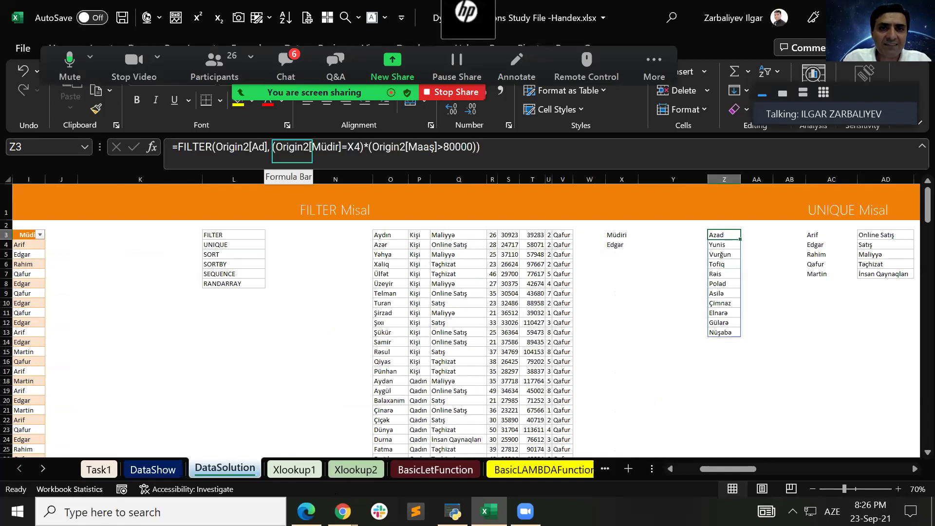
- Return from DataSolution to the DataShow sheet and select empty cell X4
{"action": "mouse_move", "coordinate": [369, 164]}
{"action": "left_mouse_down"}
{"action": "mouse_move", "coordinate": [374, 154]}
{"action": "mouse_move", "coordinate": [475, 167]}
{"action": "left_mouse_up"}
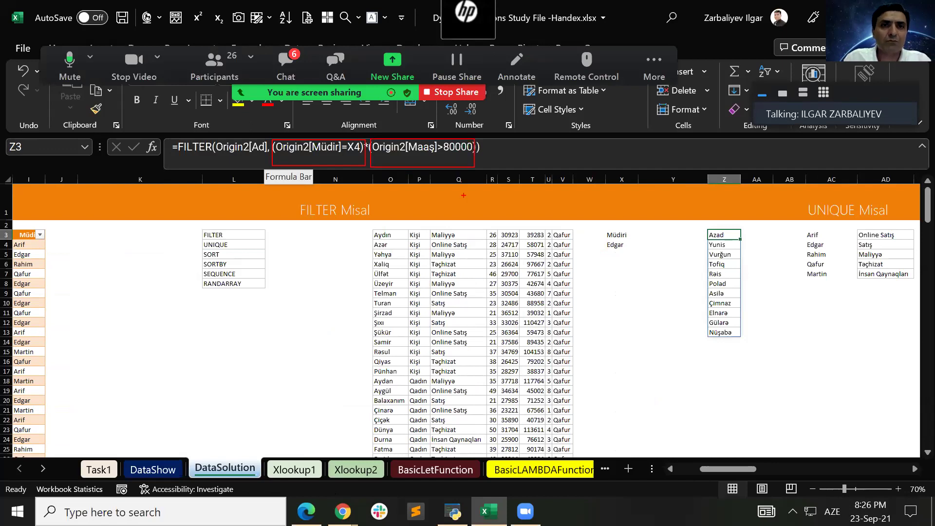
{"action": "left_click", "coordinate": [153, 469]}
{"action": "left_click", "coordinate": [728, 247]}
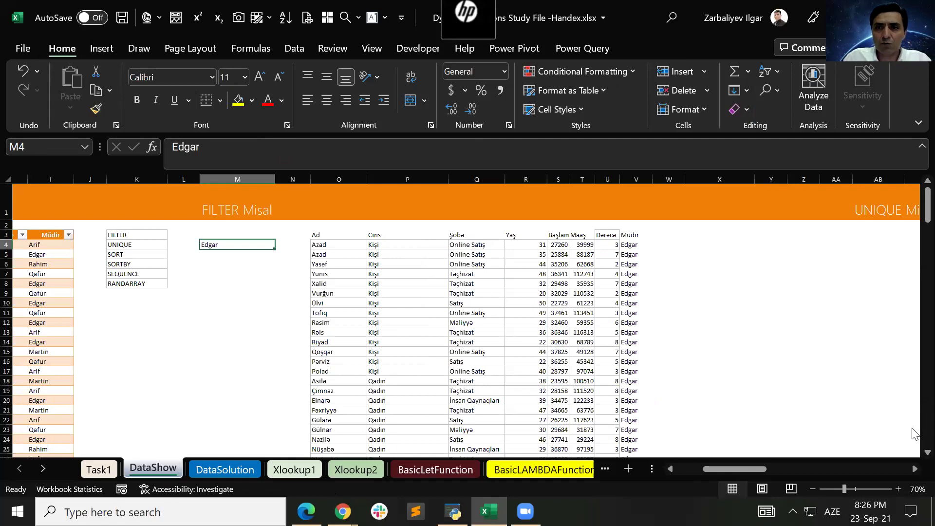
- Start a FILTER formula in X4 on the Data table
{"action": "key", "text": "Up"}
{"action": "key", "text": "Down"}
{"action": "type", "text": "=fi"}
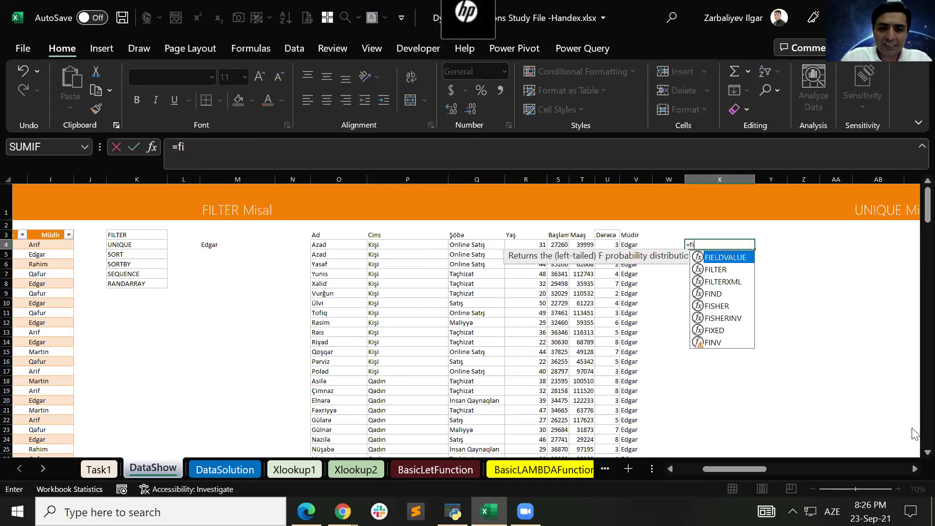
{"action": "key", "text": "Down"}
{"action": "key", "text": "Tab"}
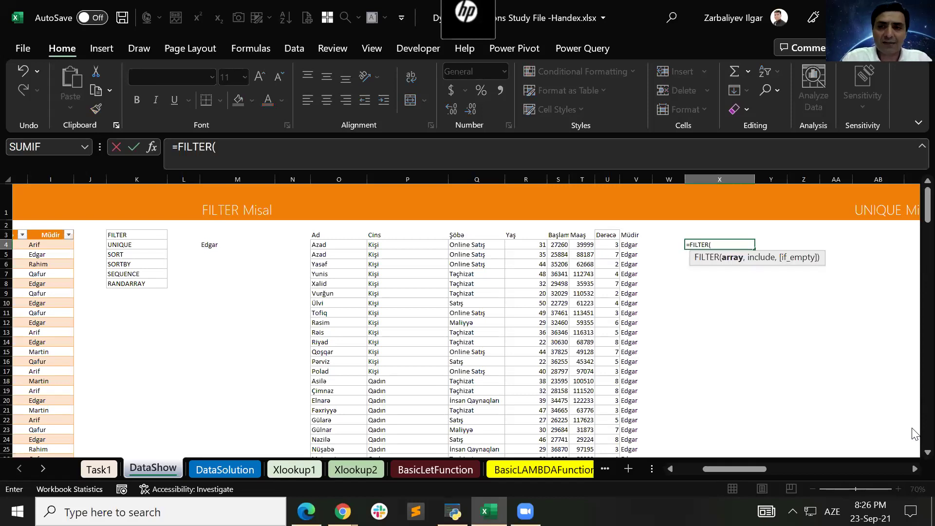
{"action": "type", "text": "dataç"}
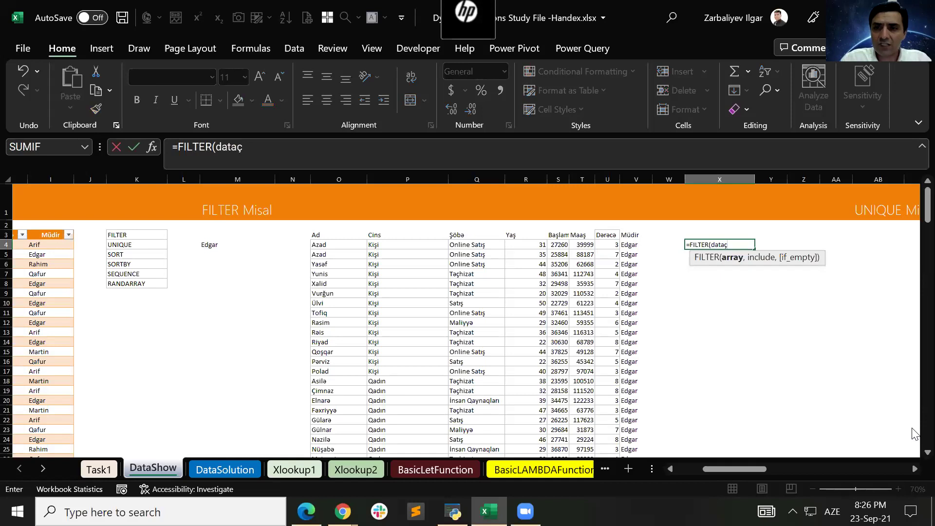
{"action": "key", "text": "BackSpace"}
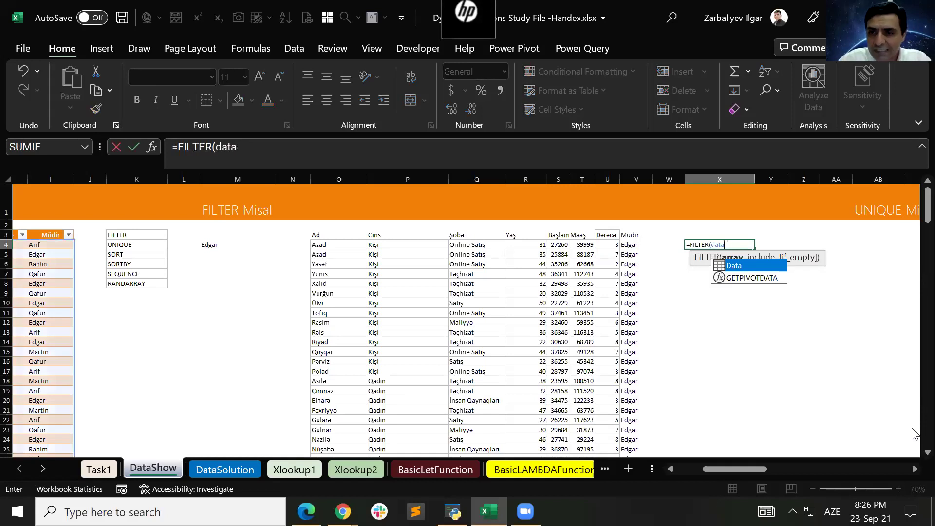
{"action": "key", "text": "alt+shift"}
{"action": "key", "text": "Tab"}
{"action": "type", "text": ","}
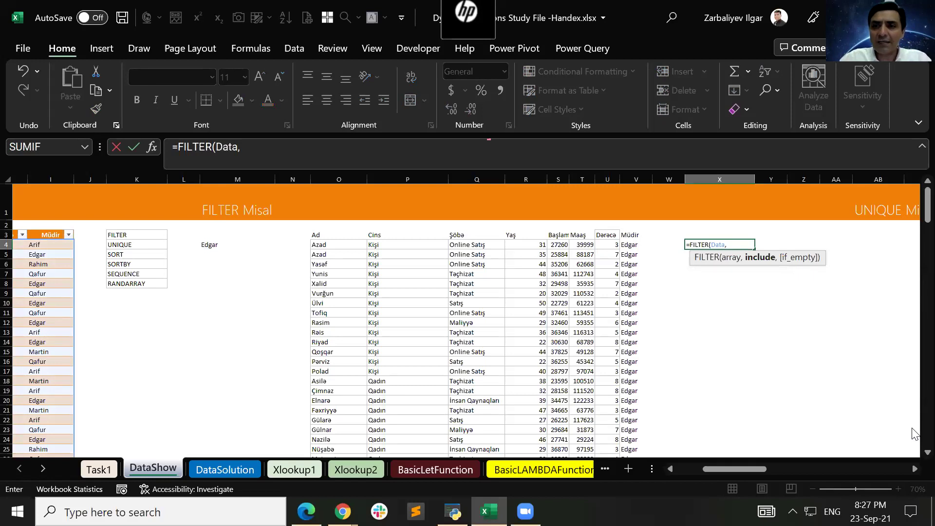
{"action": "type", "text": "("}
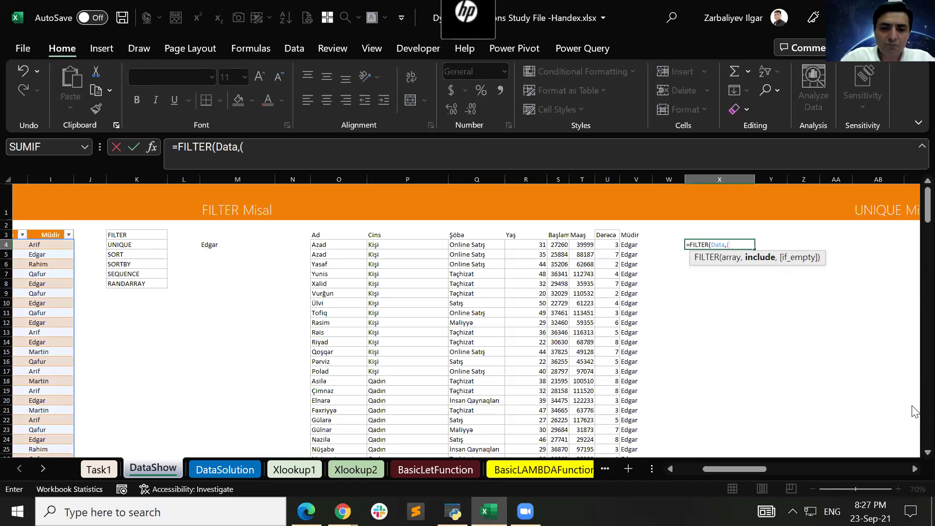
- Add the first condition (Data[Ad]=M4) to the formula
{"action": "type", "text": "data"}
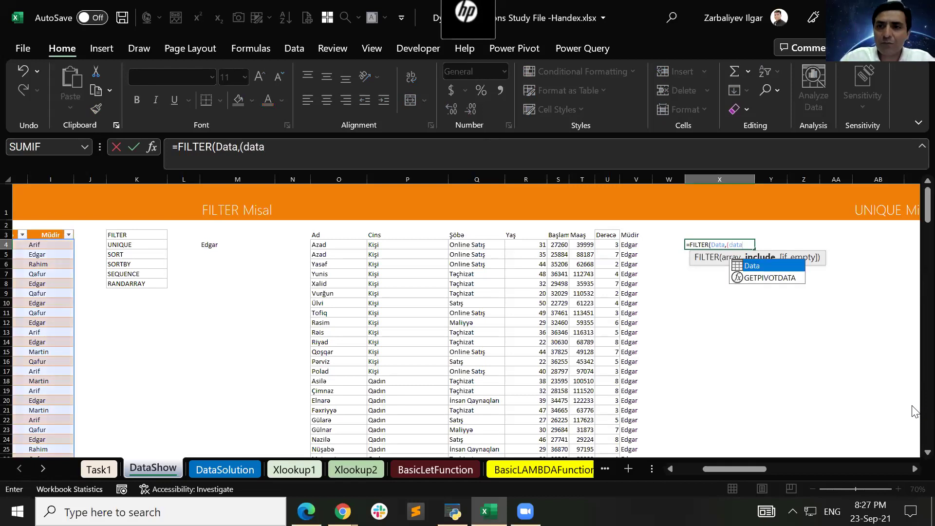
{"action": "type", "text": "["}
{"action": "key", "text": "Down"}
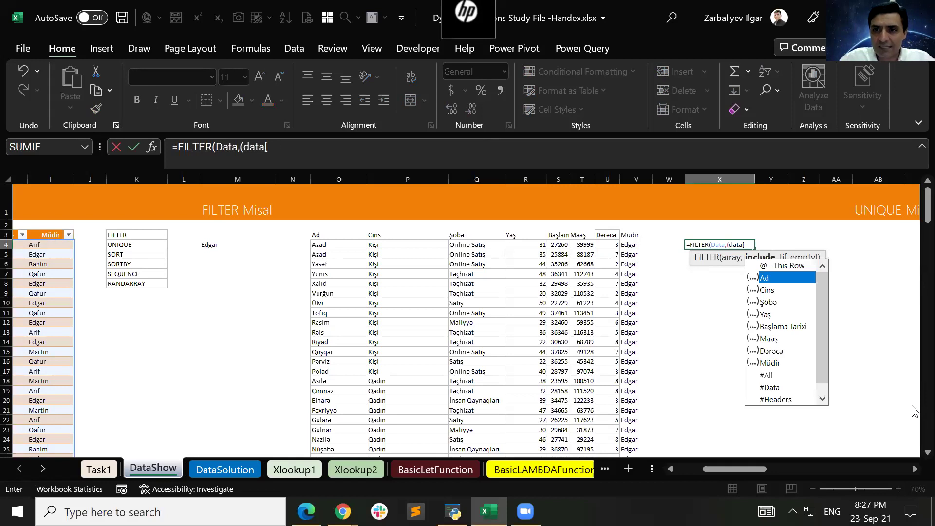
{"action": "key", "text": "Tab"}
{"action": "type", "text": "]"}
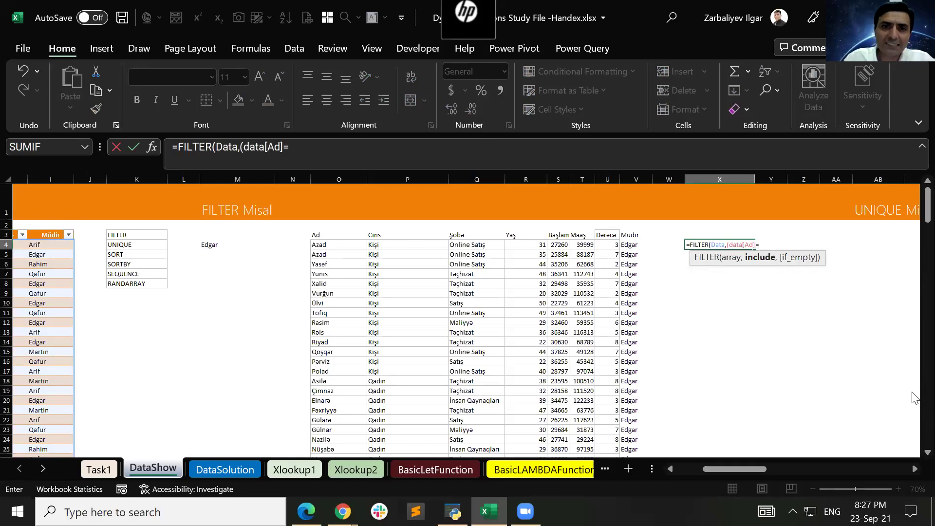
{"action": "left_click", "coordinate": [207, 245]}
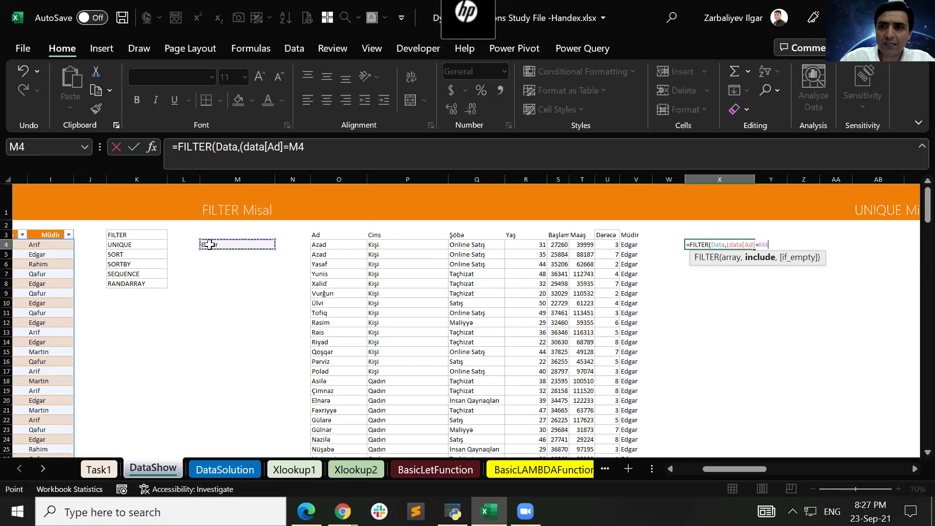
{"action": "type", "text": ")*"}
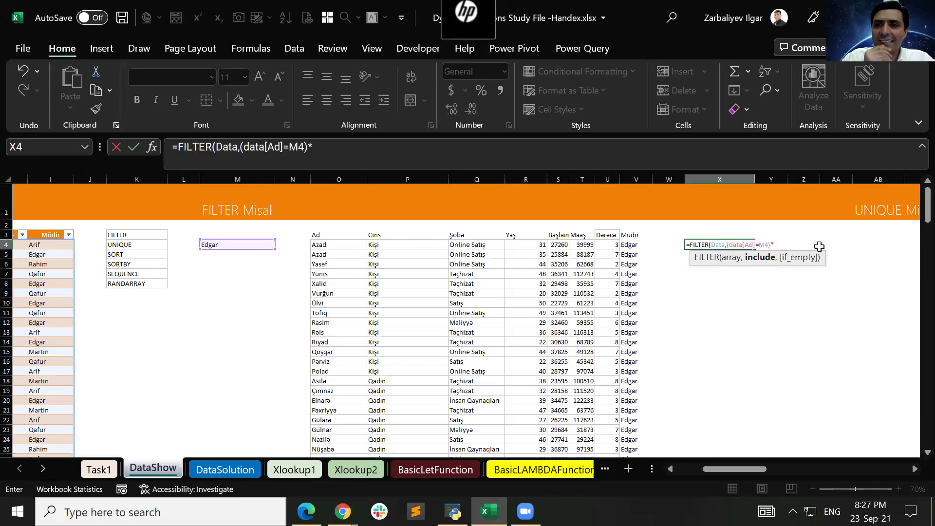
- Add the condition (Data[Maaş]>80000) and commit the formula, which returns #CALC!
{"action": "type", "text": "(Data"}
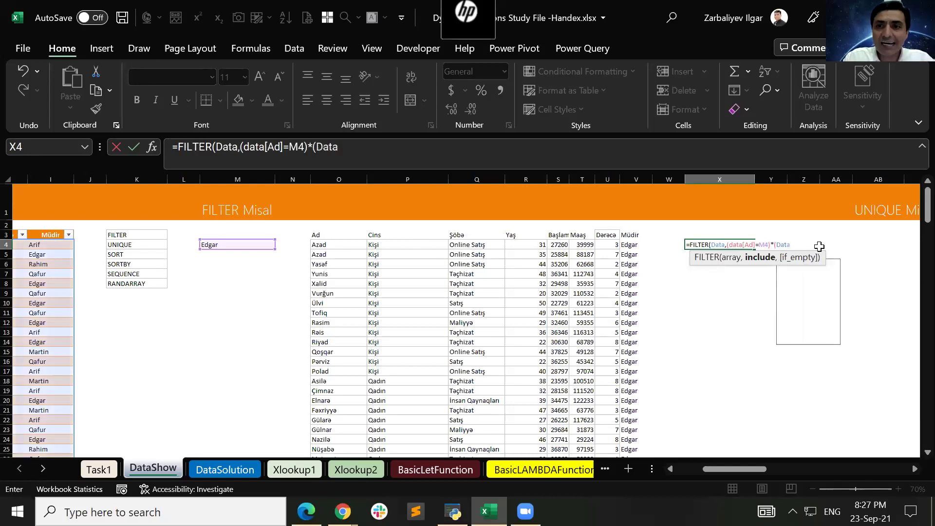
{"action": "key", "text": "Escape"}
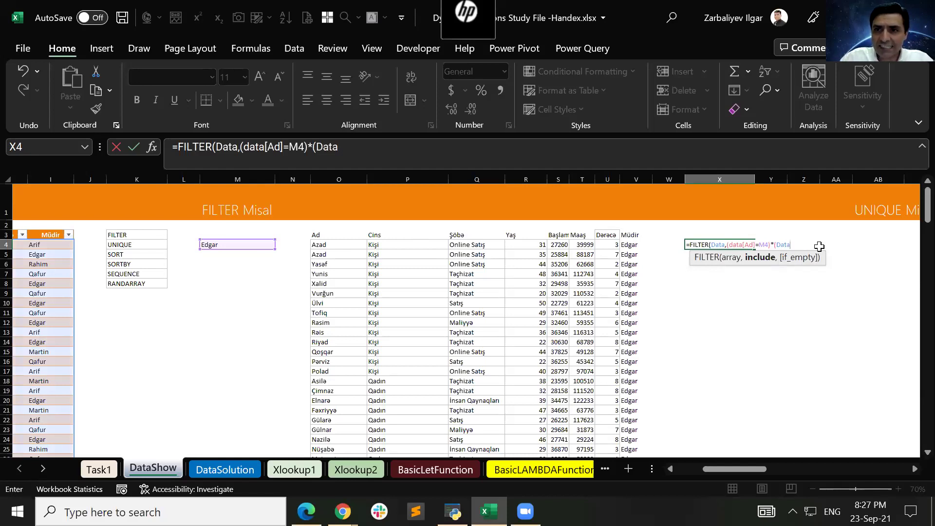
{"action": "type", "text": "["}
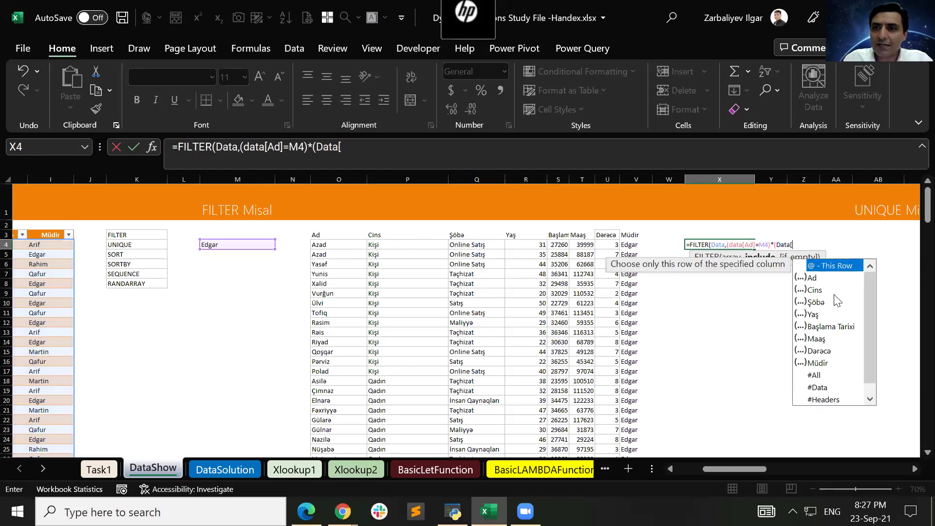
{"action": "left_click", "coordinate": [822, 343]}
{"action": "double_click", "coordinate": [821, 339]}
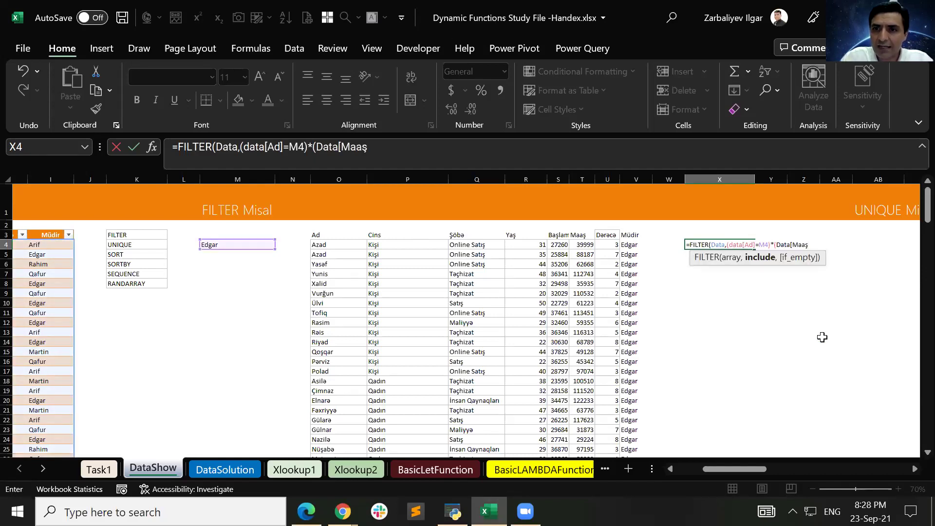
{"action": "type", "text": "]="}
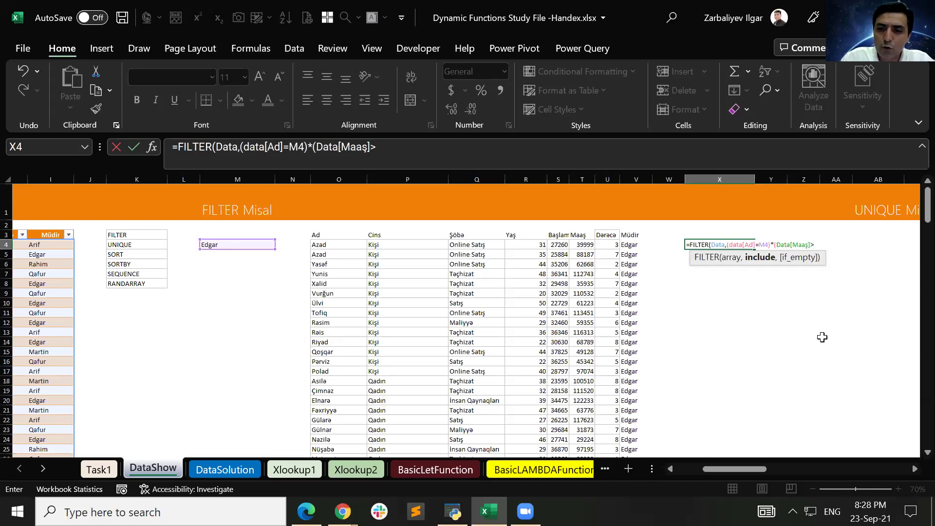
{"action": "type", "text": "80000"}
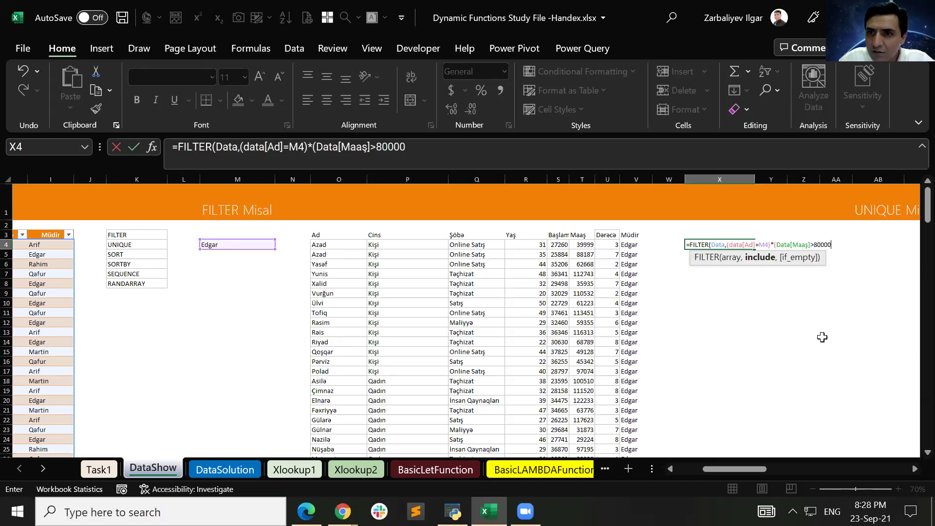
{"action": "type", "text": ")"}
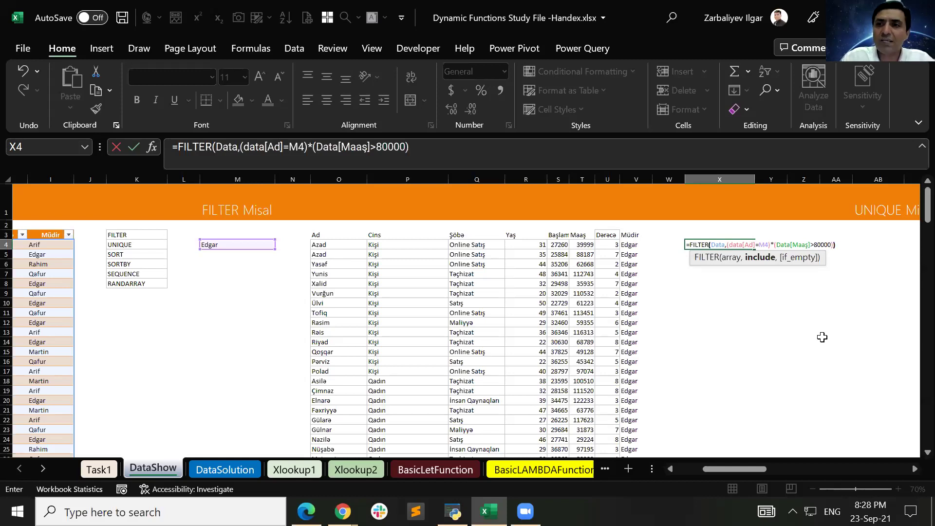
{"action": "key", "text": "Return"}
{"action": "key", "text": "Up"}
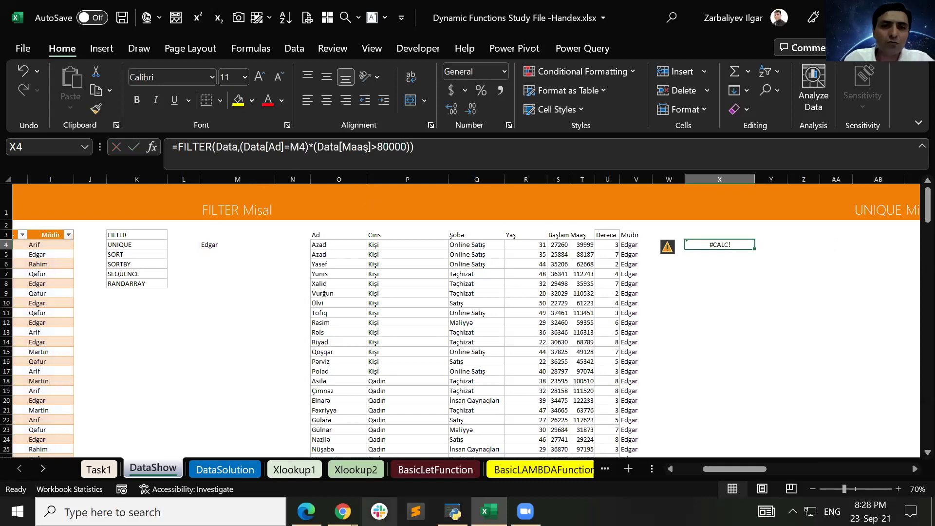
{"action": "left_click", "coordinate": [216, 469]}
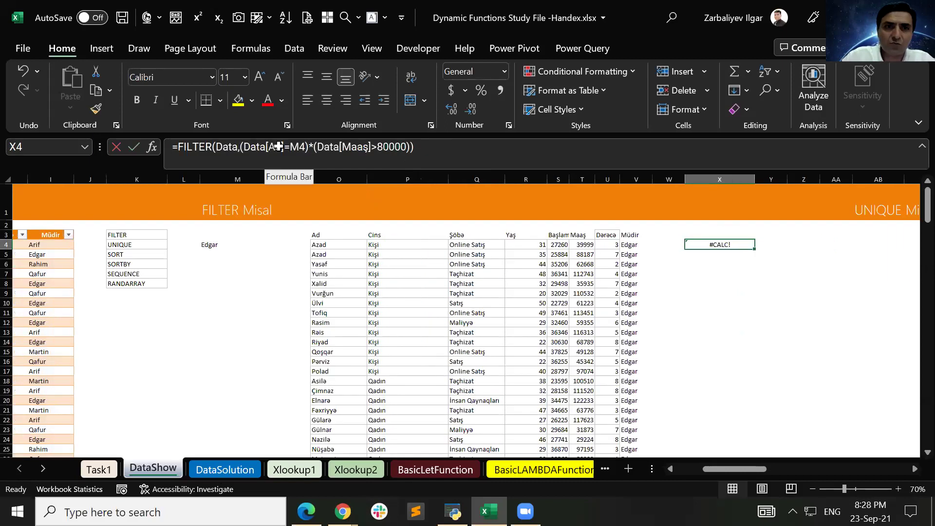
{"action": "left_click", "coordinate": [279, 147]}
{"action": "key", "text": "BackSpace"}
{"action": "key", "text": "BackSpace"}
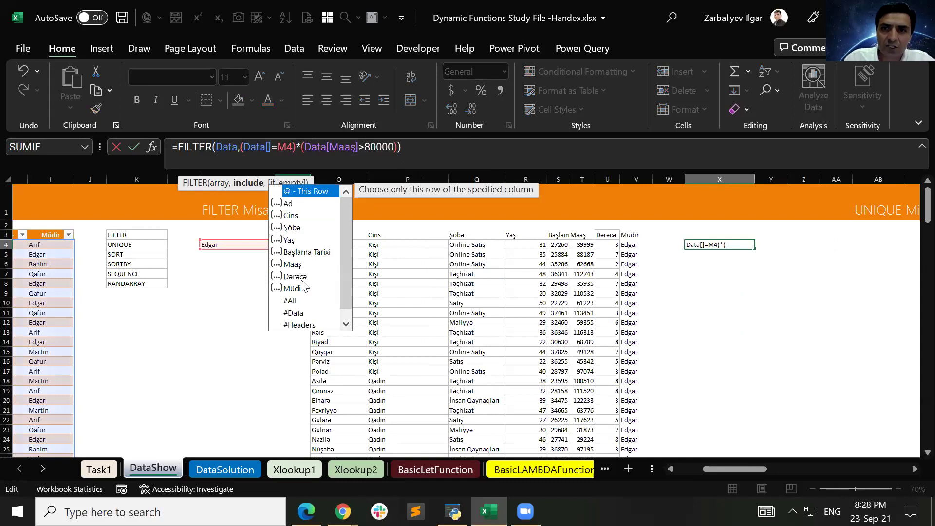
{"action": "double_click", "coordinate": [302, 286]}
{"action": "key", "text": "Tab"}
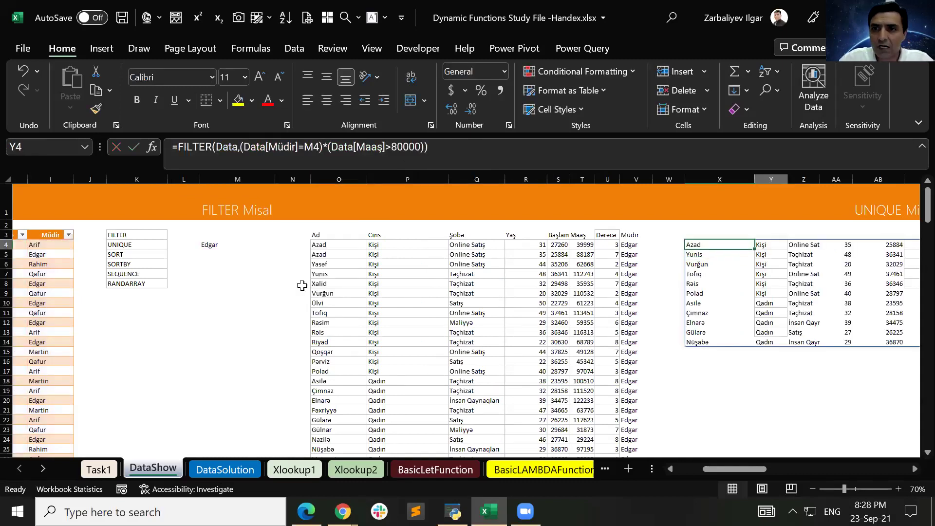
{"action": "key", "text": "Right"}
{"action": "key", "text": "Right"}
{"action": "key", "text": "Right"}
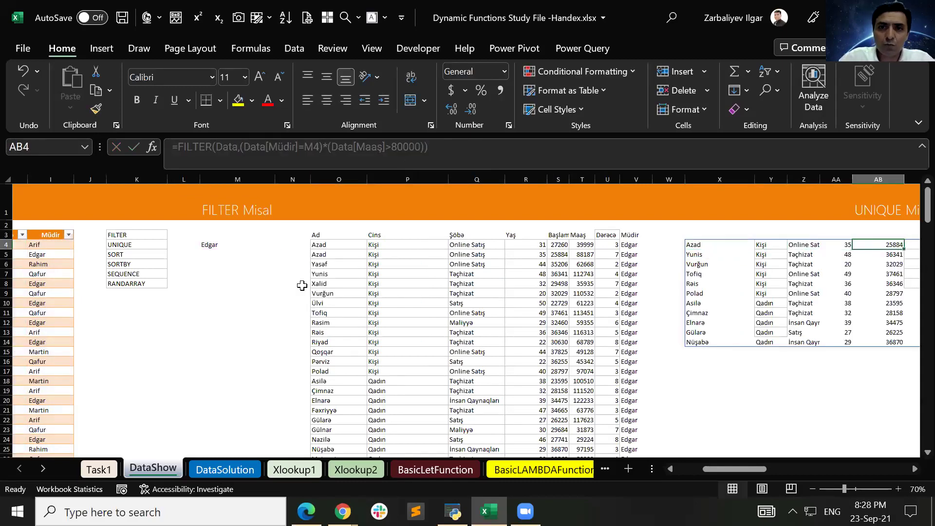
{"action": "key", "text": "Right"}
{"action": "key", "text": "Right"}
{"action": "key", "text": "Right"}
{"action": "key", "text": "Left"}
{"action": "key", "text": "Left"}
{"action": "key", "text": "Left"}
{"action": "key", "text": "Left"}
{"action": "key", "text": "Left"}
{"action": "key", "text": "Left"}
{"action": "key", "text": "Left"}
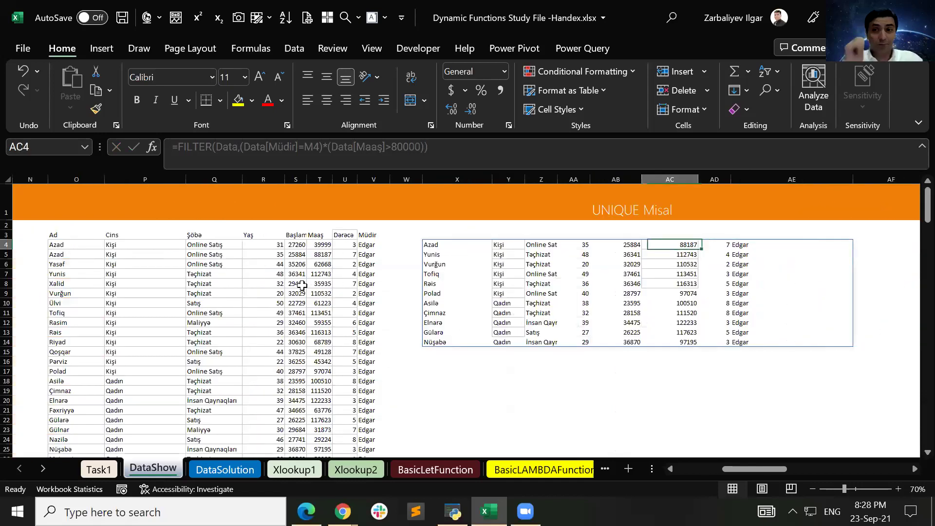
{"action": "left_click", "coordinate": [759, 246]}
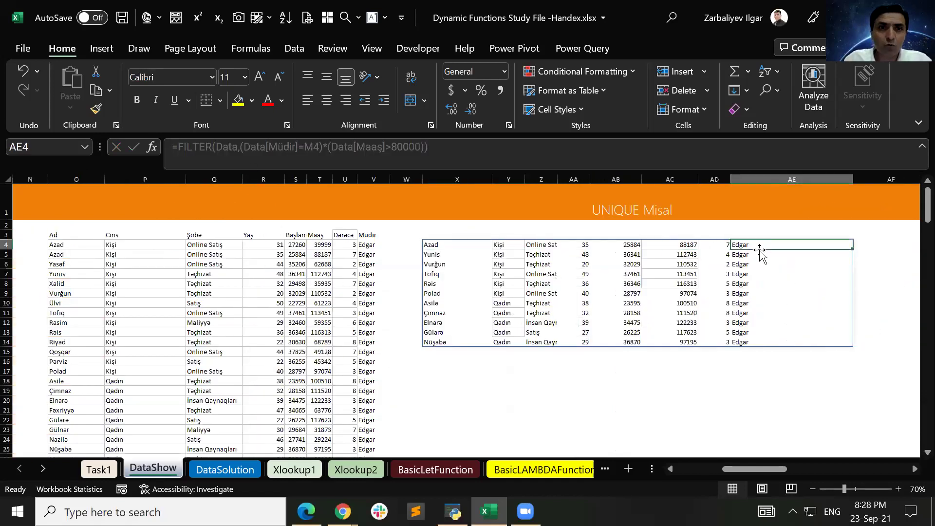
{"action": "key", "text": "Left"}
{"action": "key", "text": "Left"}
{"action": "key", "text": "Left"}
{"action": "key", "text": "Left"}
{"action": "key", "text": "Left"}
{"action": "key", "text": "Left"}
{"action": "key", "text": "Left"}
{"action": "key", "text": "Left"}
{"action": "key", "text": "Left"}
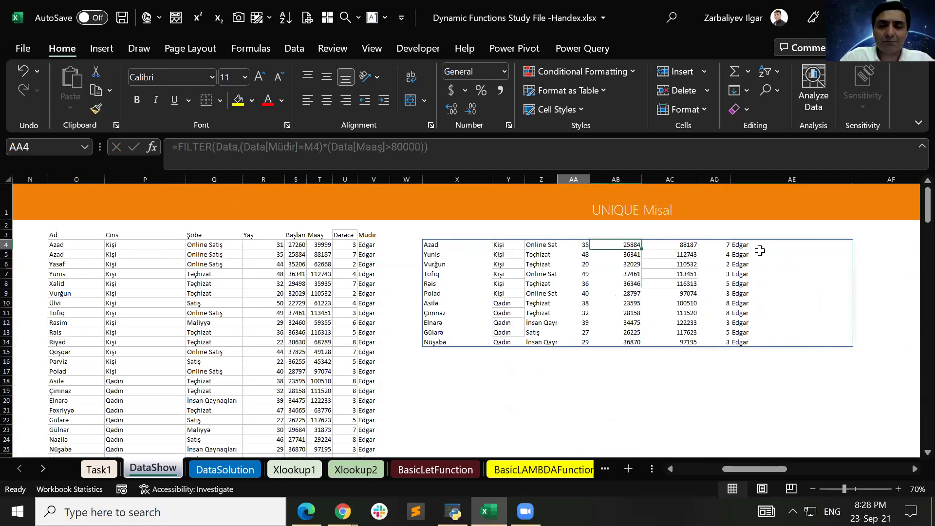
{"action": "key", "text": "Left"}
{"action": "key", "text": "Left"}
{"action": "key", "text": "Left"}
{"action": "key", "text": "Left"}
{"action": "key", "text": "Left"}
{"action": "key", "text": "Left"}
{"action": "key", "text": "Left"}
{"action": "key", "text": "Left"}
{"action": "key", "text": "Left"}
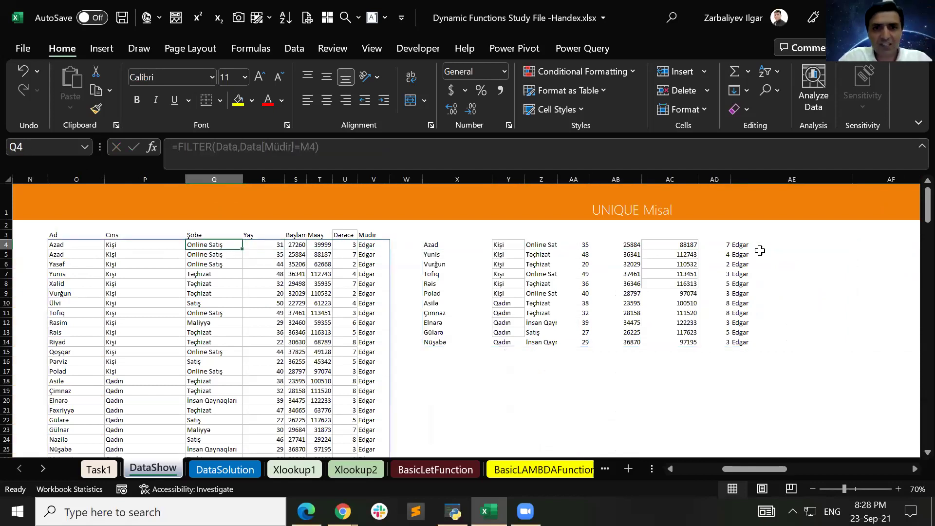
{"action": "key", "text": "Left"}
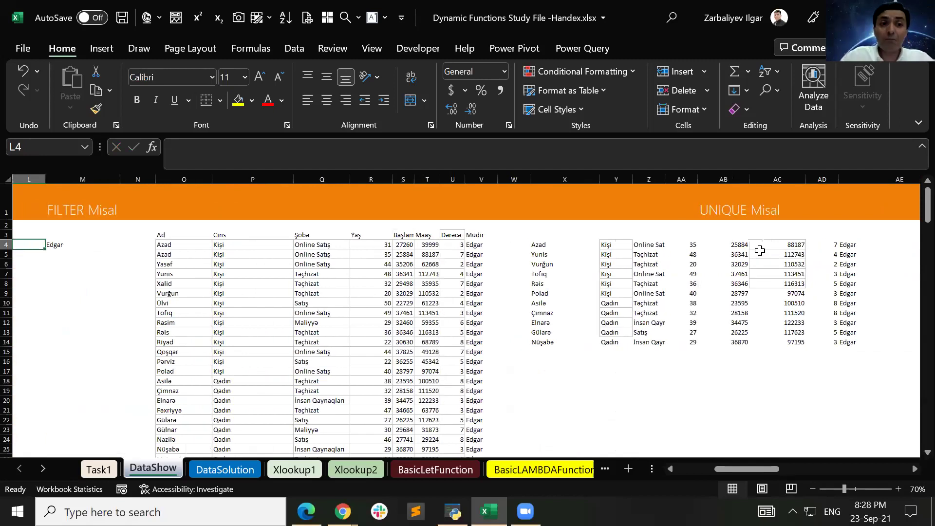
- Enter 85000 as the salary threshold in M5
{"action": "key", "text": "Right"}
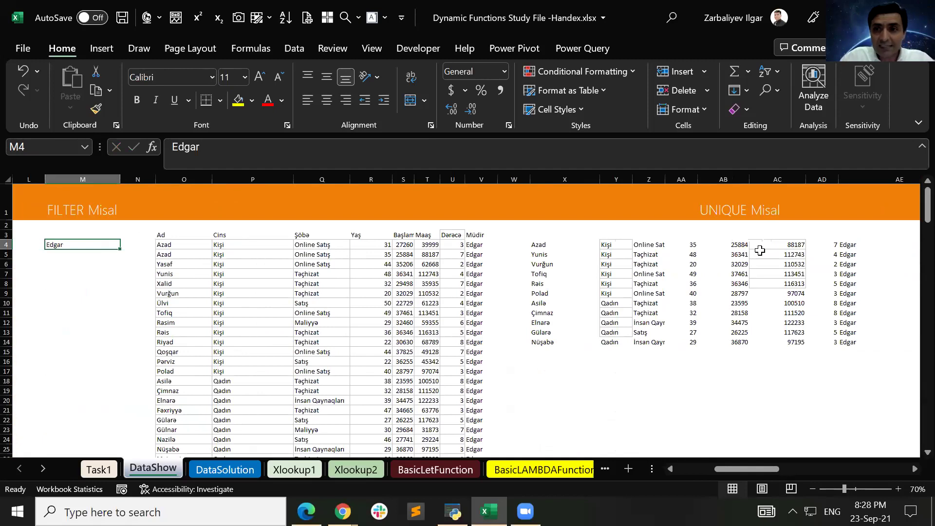
{"action": "key", "text": "Down"}
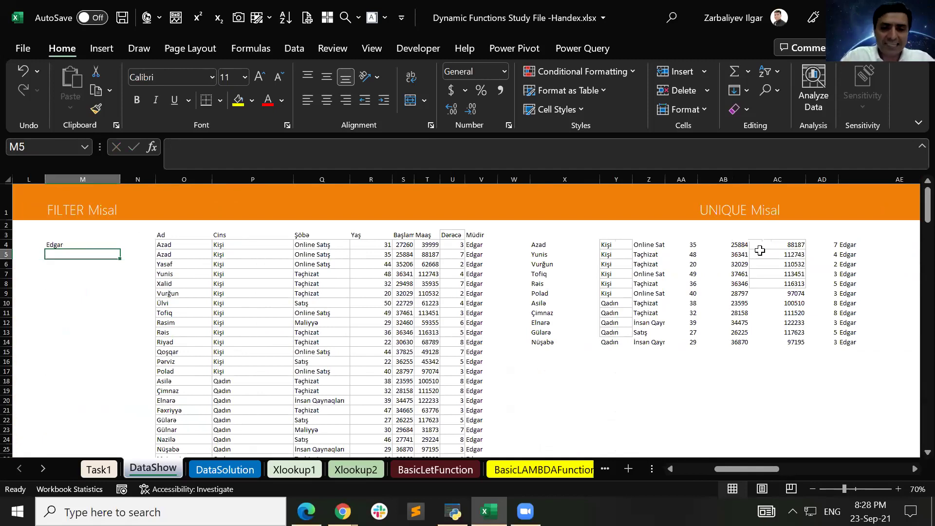
{"action": "type", "text": "85000"}
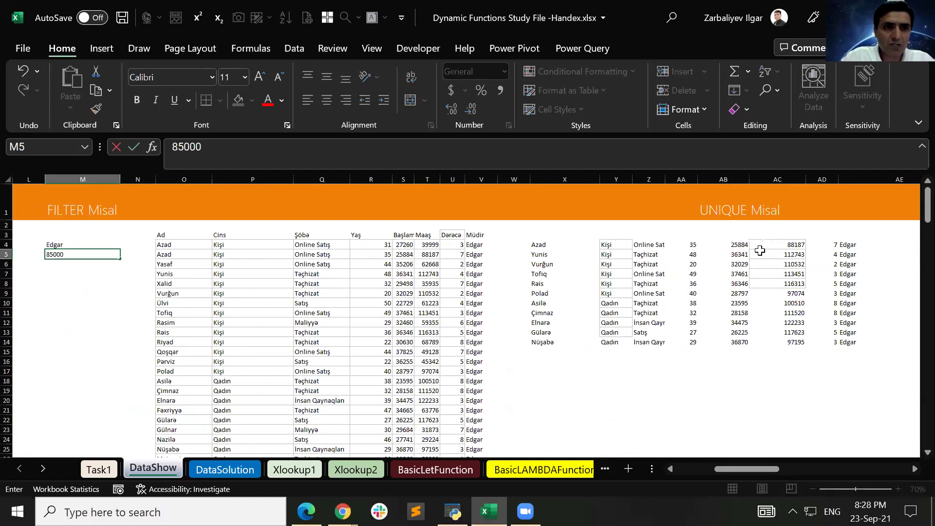
{"action": "key", "text": "Return"}
{"action": "key", "text": "Up"}
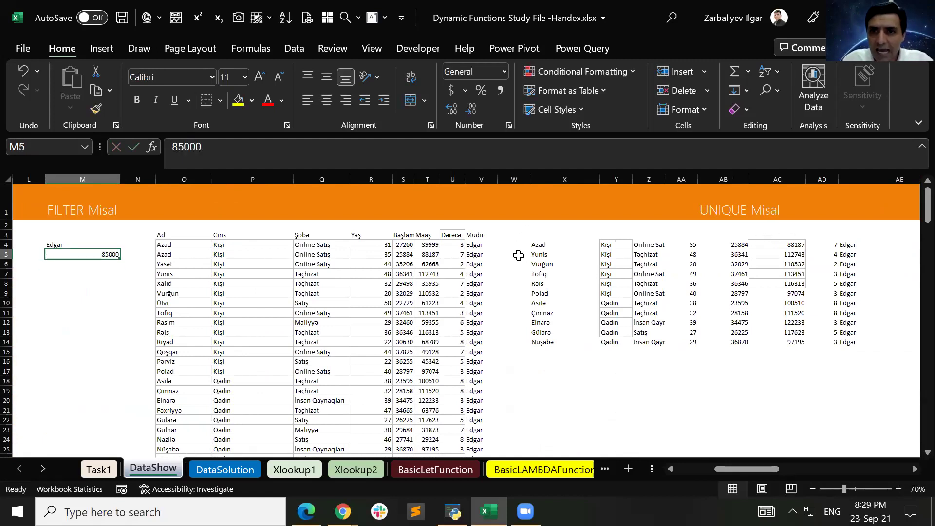
- Replace the fixed 80000 in X4's FILTER formula with a reference to M5
{"action": "left_click", "coordinate": [535, 245]}
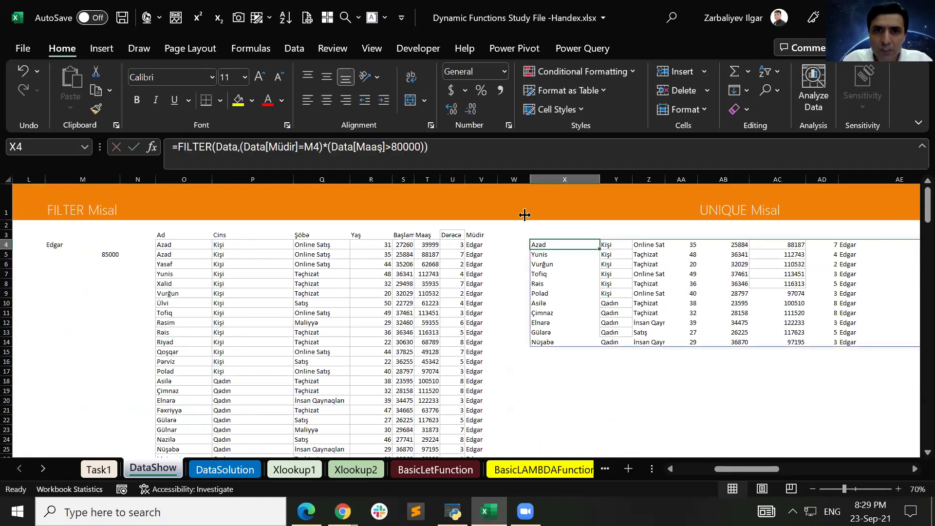
{"action": "left_click", "coordinate": [422, 147]}
{"action": "key", "text": "BackSpace"}
{"action": "key", "text": "BackSpace"}
{"action": "key", "text": "BackSpace"}
{"action": "key", "text": "BackSpace"}
{"action": "key", "text": "BackSpace"}
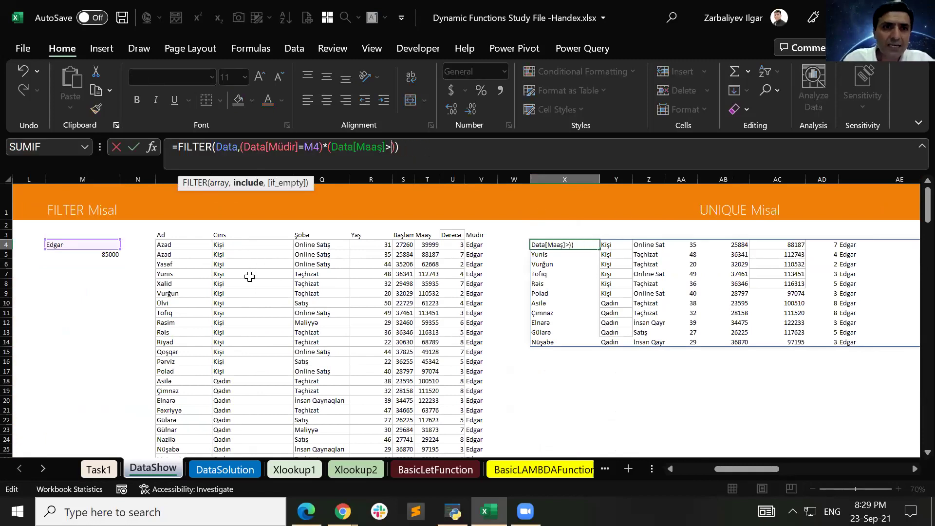
{"action": "left_click", "coordinate": [109, 255]}
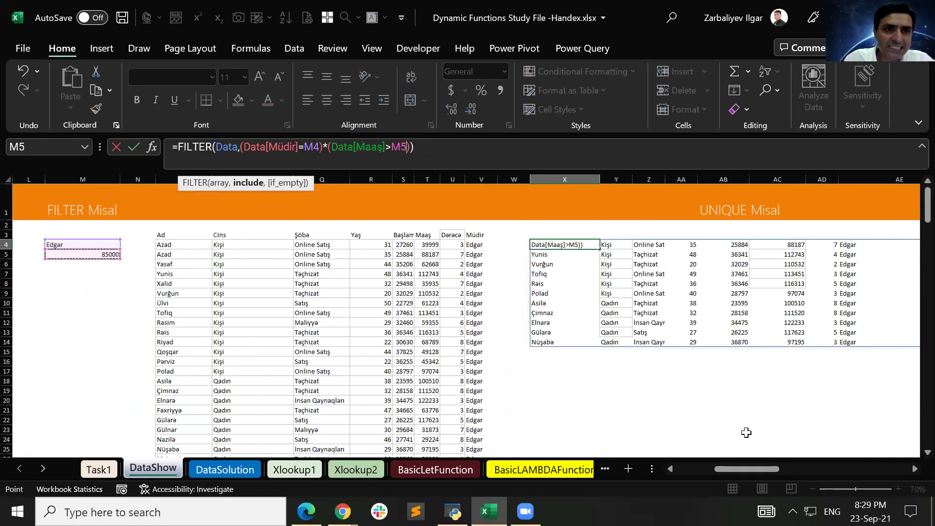
{"action": "key", "text": "Return"}
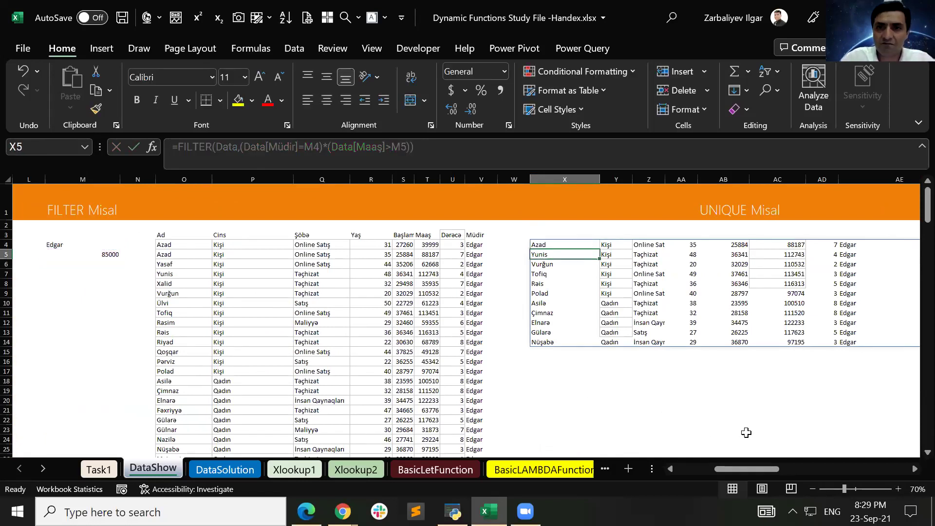
{"action": "key", "text": "Up"}
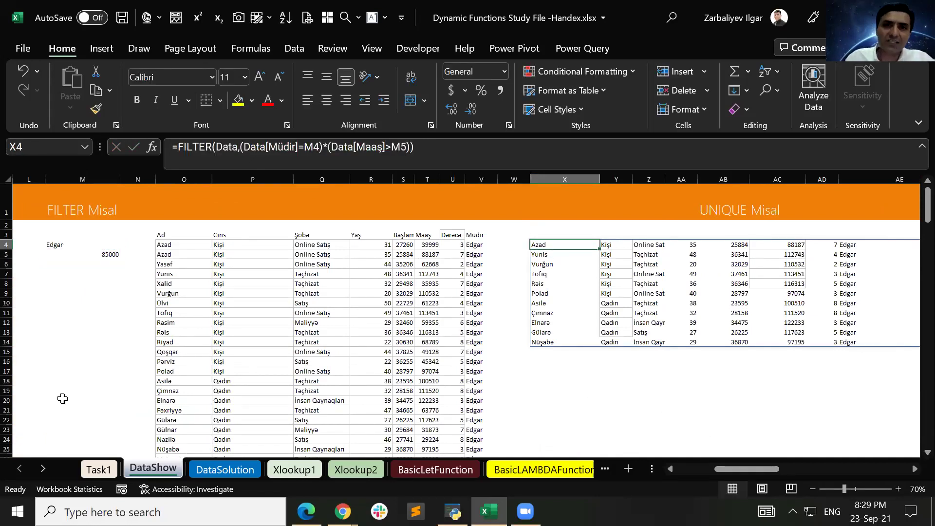
{"action": "left_click", "coordinate": [97, 255]}
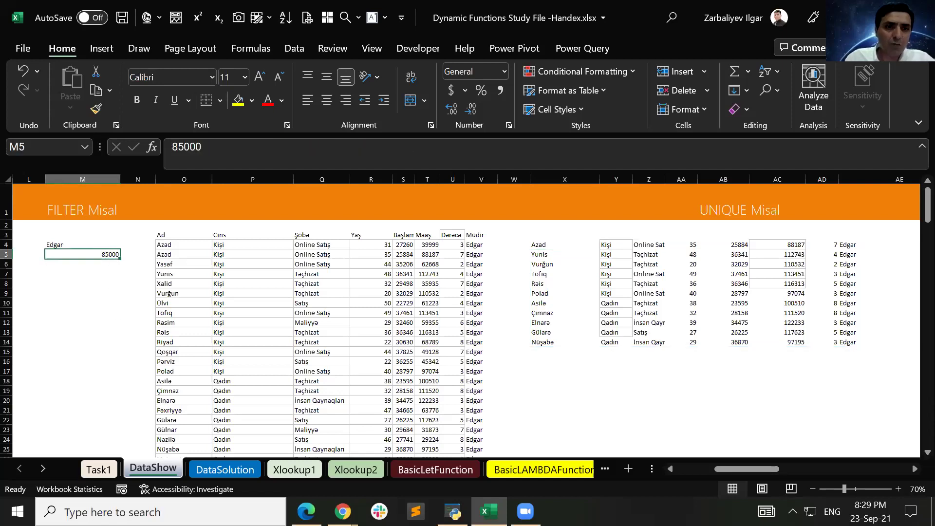
- Change the M5 salary threshold to 100000, then to 50000
{"action": "type", "text": "100000"}
{"action": "key", "text": "ctrl+Return"}
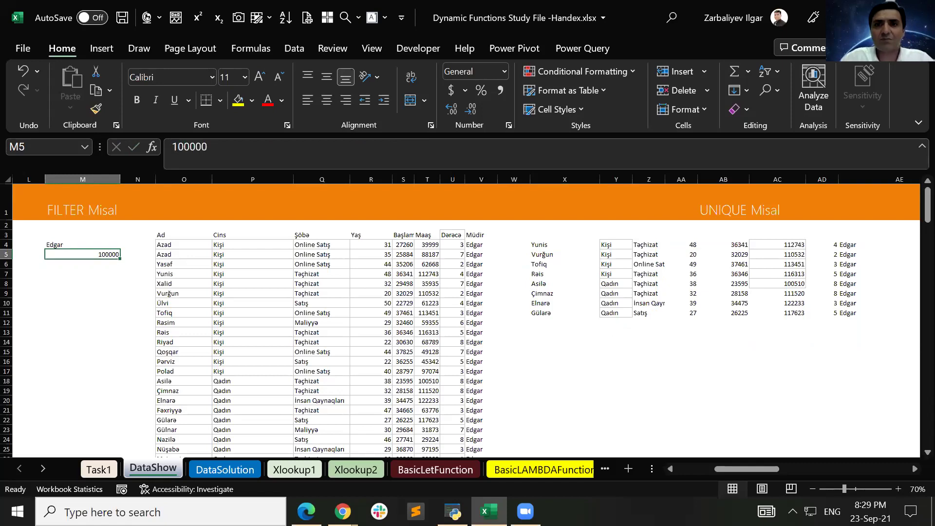
{"action": "type", "text": "50"}
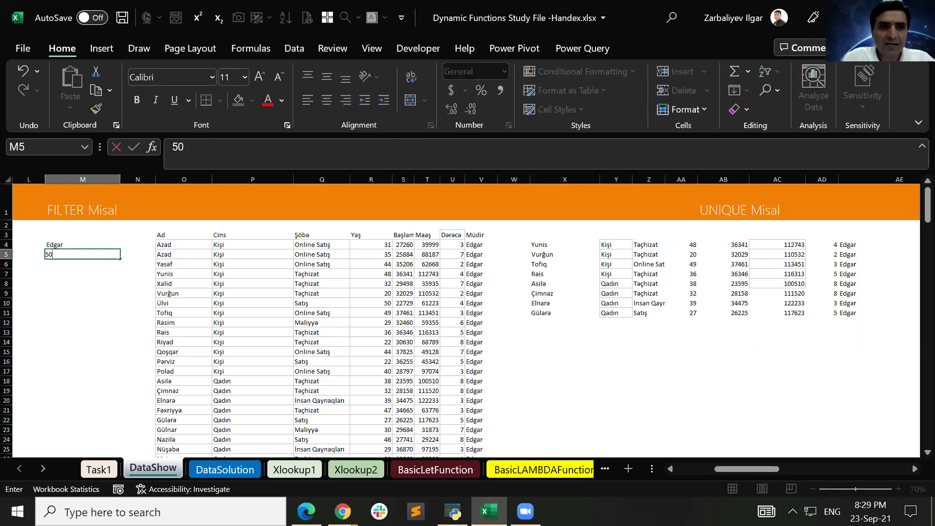
{"action": "type", "text": "000"}
{"action": "key", "text": "ctrl+Return"}
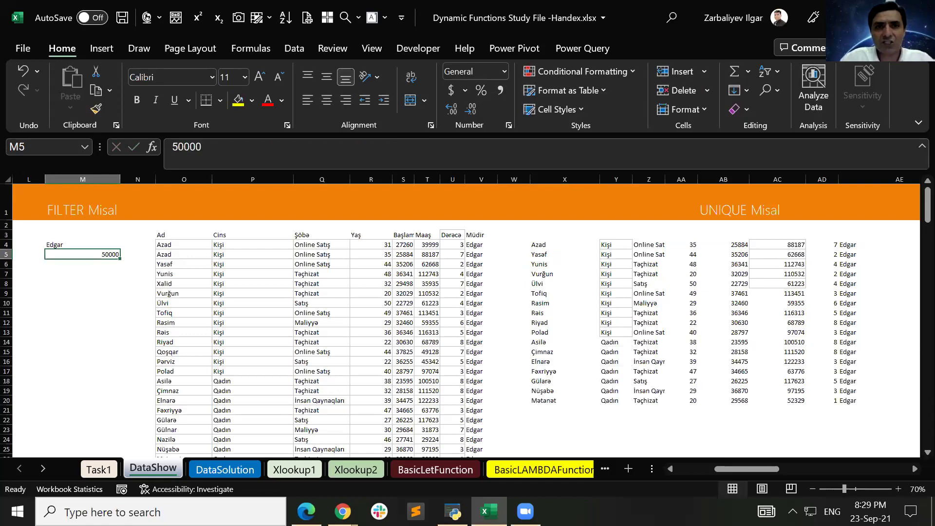
- Check the criteria cells and X4's FILTER result, now listing 17 employees
{"action": "left_click", "coordinate": [83, 244]}
{"action": "left_click", "coordinate": [82, 254]}
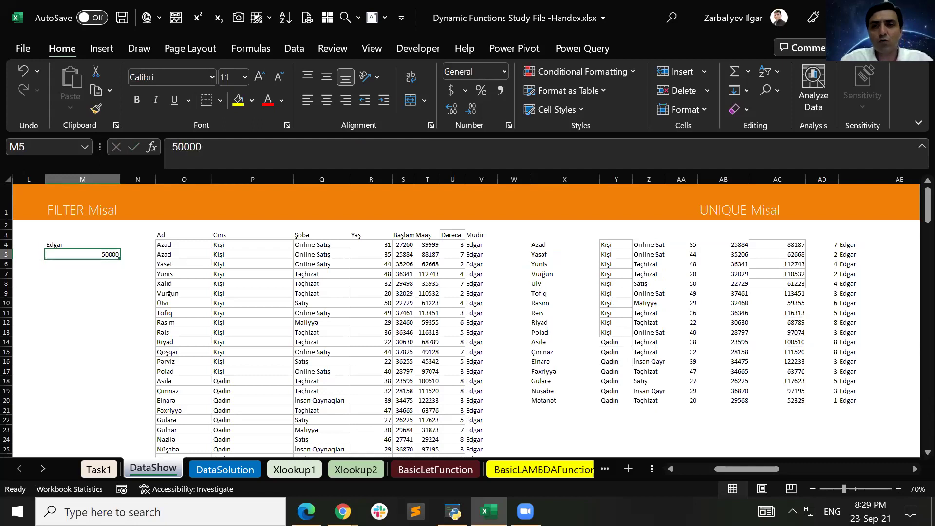
{"action": "key", "text": "Right"}
{"action": "key", "text": "Right"}
{"action": "key", "text": "Right"}
{"action": "key", "text": "Right"}
{"action": "key", "text": "Right"}
{"action": "key", "text": "Right"}
{"action": "key", "text": "Right"}
{"action": "key", "text": "Right"}
{"action": "key", "text": "Right"}
{"action": "key", "text": "Right"}
{"action": "key", "text": "Right"}
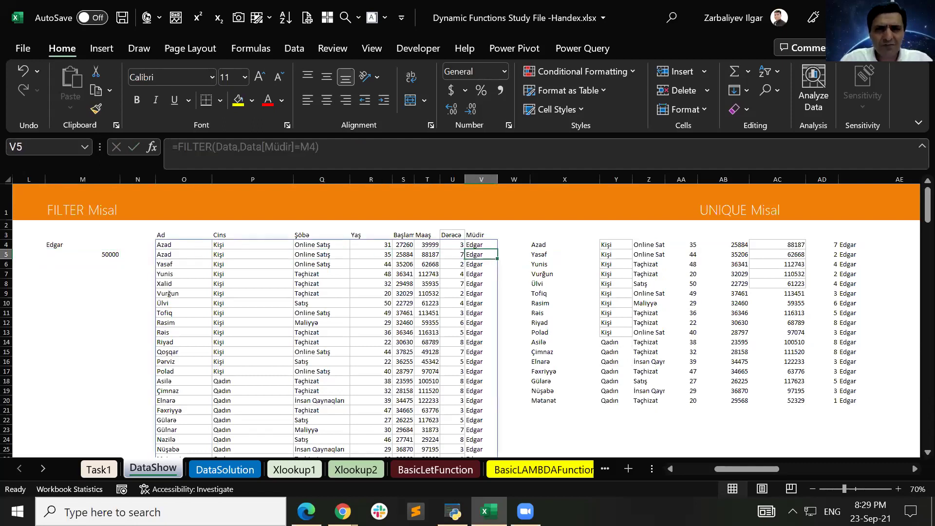
{"action": "left_click", "coordinate": [564, 244]}
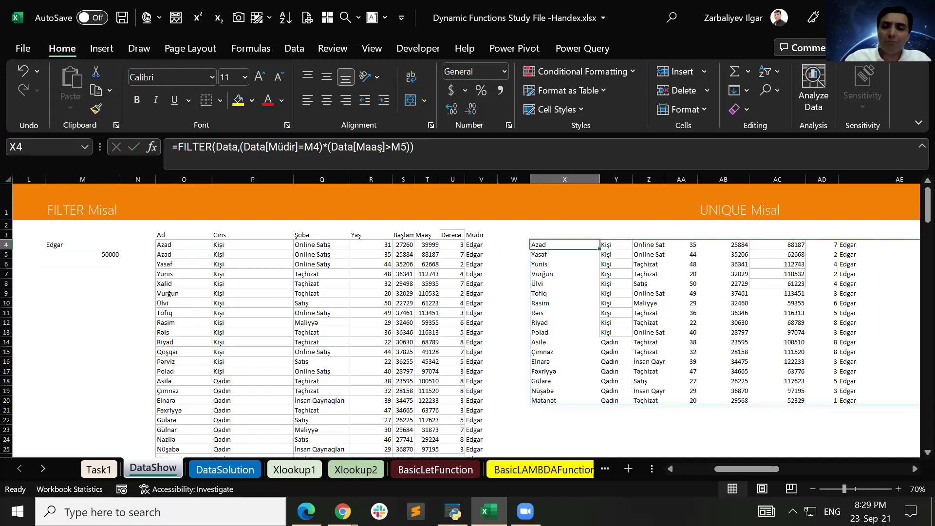
{"action": "key", "text": "Left"}
{"action": "key", "text": "Left"}
{"action": "key", "text": "Left"}
{"action": "key", "text": "Left"}
{"action": "key", "text": "Left"}
{"action": "key", "text": "Left"}
{"action": "key", "text": "Left"}
{"action": "key", "text": "Left"}
{"action": "key", "text": "Left"}
{"action": "key", "text": "Left"}
{"action": "key", "text": "Left"}
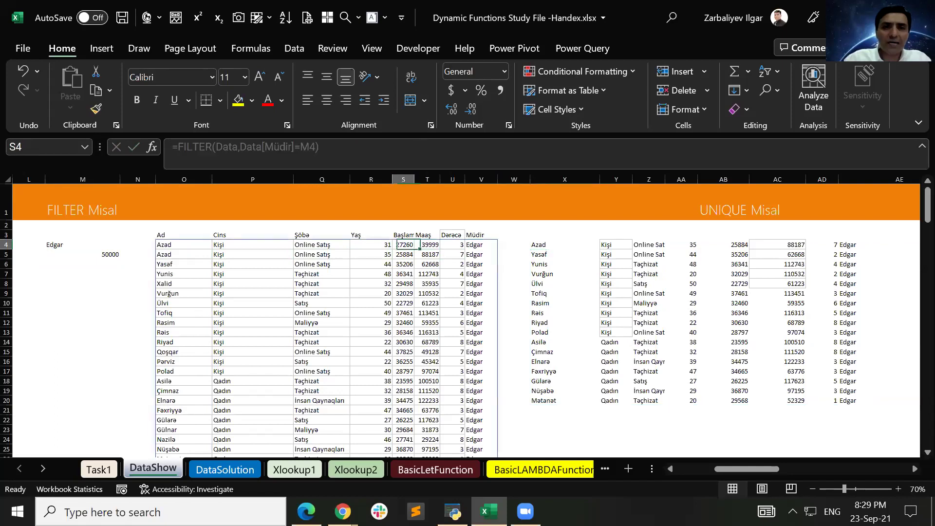
{"action": "key", "text": "Right"}
{"action": "key", "text": "Right"}
{"action": "key", "text": "Right"}
{"action": "key", "text": "Right"}
{"action": "key", "text": "Right"}
{"action": "key", "text": "Right"}
{"action": "key", "text": "Right"}
{"action": "key", "text": "Right"}
{"action": "key", "text": "Right"}
{"action": "key", "text": "Right"}
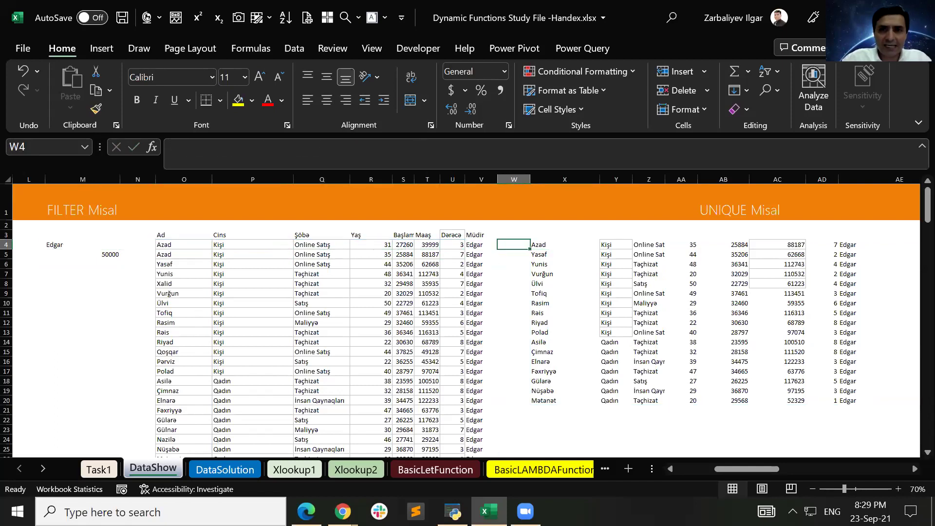
- Delete the salary-filtered FILTER formula in X4 and step along row 4
{"action": "key", "text": "Right"}
{"action": "key", "text": "Delete"}
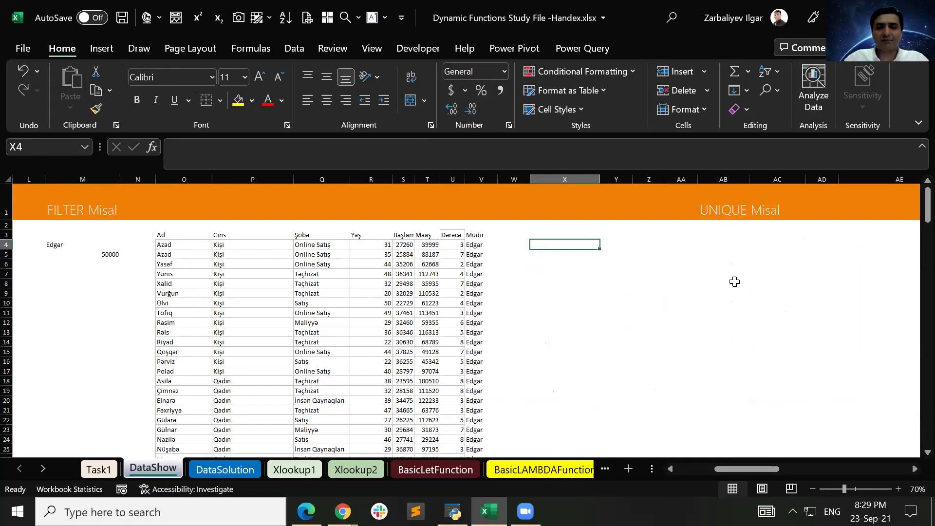
{"action": "key", "text": "Left"}
{"action": "key", "text": "Left"}
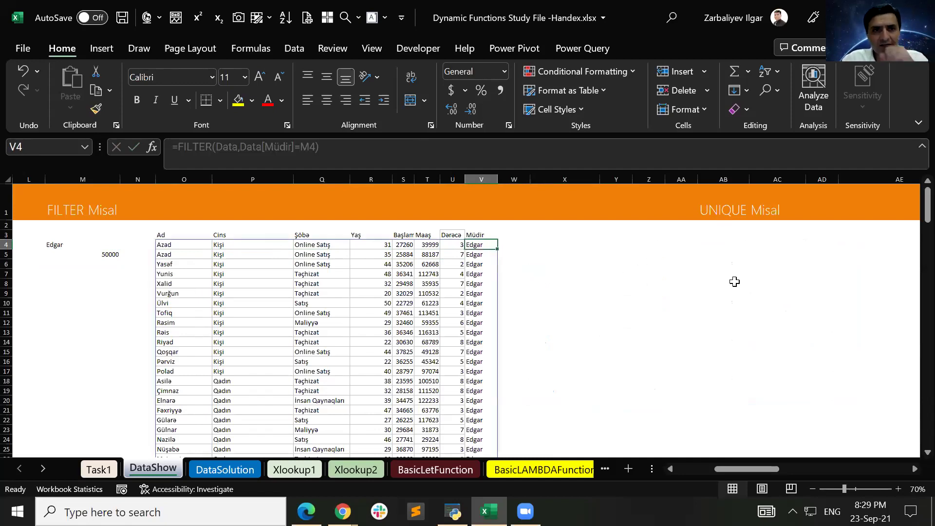
{"action": "key", "text": "Right"}
{"action": "key", "text": "Right"}
{"action": "key", "text": "Right"}
{"action": "key", "text": "Left"}
{"action": "key", "text": "Left"}
{"action": "key", "text": "Left"}
{"action": "key", "text": "Left"}
{"action": "key", "text": "Left"}
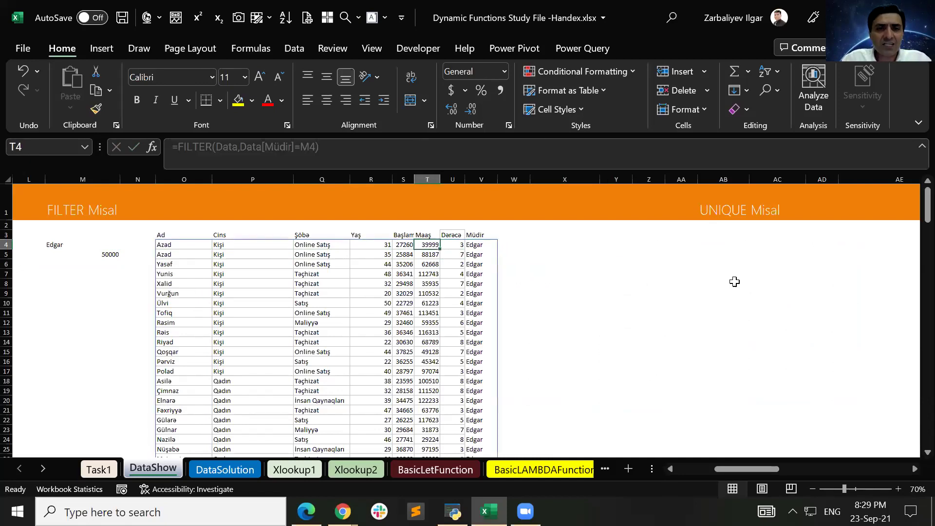
{"action": "key", "text": "Left"}
{"action": "key", "text": "Left"}
{"action": "key", "text": "Left"}
{"action": "key", "text": "Left"}
{"action": "key", "text": "Left"}
{"action": "key", "text": "Left"}
{"action": "key", "text": "Left"}
{"action": "key", "text": "Left"}
{"action": "key", "text": "Left"}
{"action": "key", "text": "Left"}
{"action": "key", "text": "Left"}
{"action": "key", "text": "Left"}
{"action": "key", "text": "Left"}
{"action": "key", "text": "Left"}
{"action": "key", "text": "Right"}
{"action": "key", "text": "Right"}
{"action": "key", "text": "Right"}
{"action": "key", "text": "Right"}
{"action": "key", "text": "Right"}
{"action": "key", "text": "Right"}
{"action": "key", "text": "Right"}
{"action": "key", "text": "Right"}
{"action": "key", "text": "Right"}
{"action": "key", "text": "Right"}
{"action": "key", "text": "Right"}
{"action": "key", "text": "Right"}
{"action": "key", "text": "Right"}
{"action": "key", "text": "Right"}
{"action": "key", "text": "Right"}
{"action": "key", "text": "Right"}
{"action": "key", "text": "Right"}
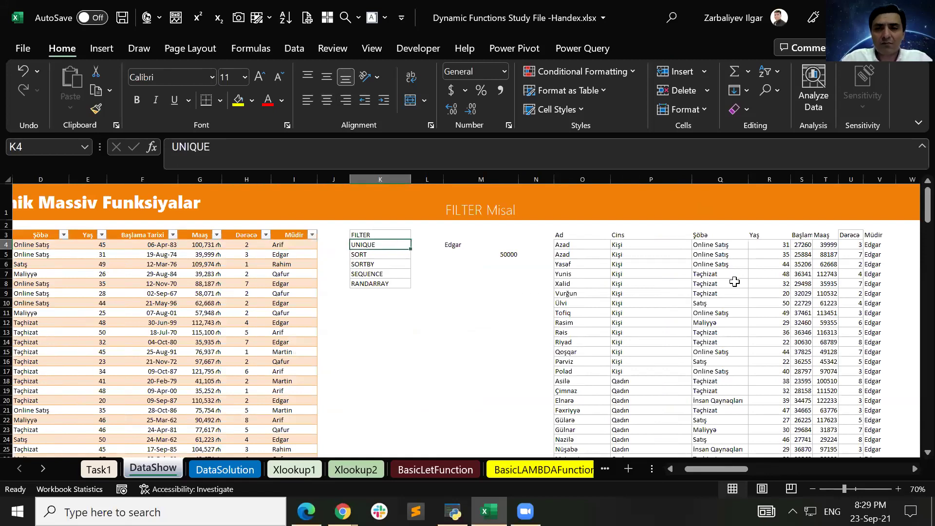
{"action": "key", "text": "Right"}
{"action": "key", "text": "Right"}
{"action": "key", "text": "Right"}
{"action": "key", "text": "Right"}
{"action": "key", "text": "Right"}
{"action": "key", "text": "Right"}
{"action": "key", "text": "Right"}
{"action": "key", "text": "Right"}
{"action": "key", "text": "Right"}
{"action": "key", "text": "Left"}
{"action": "key", "text": "Left"}
{"action": "key", "text": "Left"}
{"action": "key", "text": "Left"}
{"action": "key", "text": "Left"}
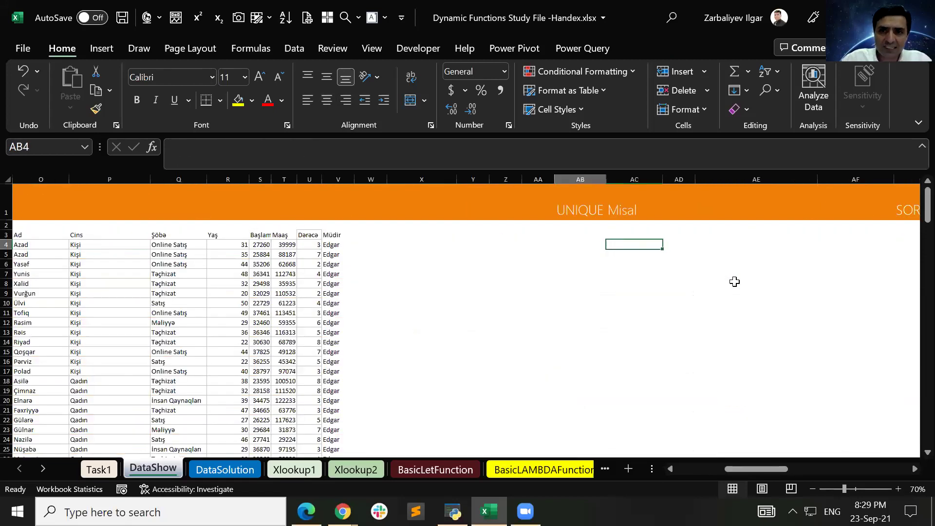
{"action": "key", "text": "Right"}
- Enter the labels Unique in AB4 and Distinct in AB5, fixing the typo
{"action": "type", "text": "Unique"}
{"action": "key", "text": "Return"}
{"action": "type", "text": "Distinc"}
{"action": "key", "text": "Return"}
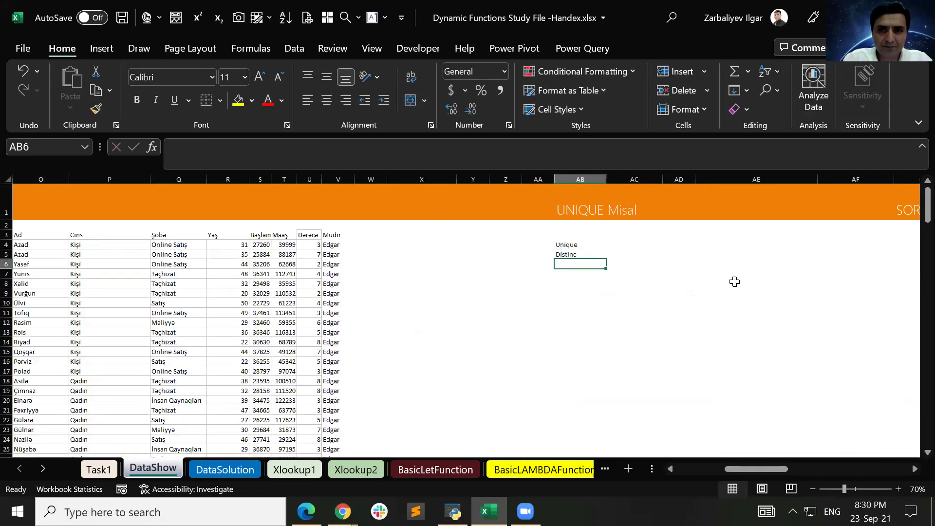
{"action": "key", "text": "Up"}
{"action": "key", "text": "F2"}
{"action": "type", "text": "t"}
{"action": "key", "text": "Return"}
{"action": "key", "text": "Up"}
{"action": "key", "text": "Up"}
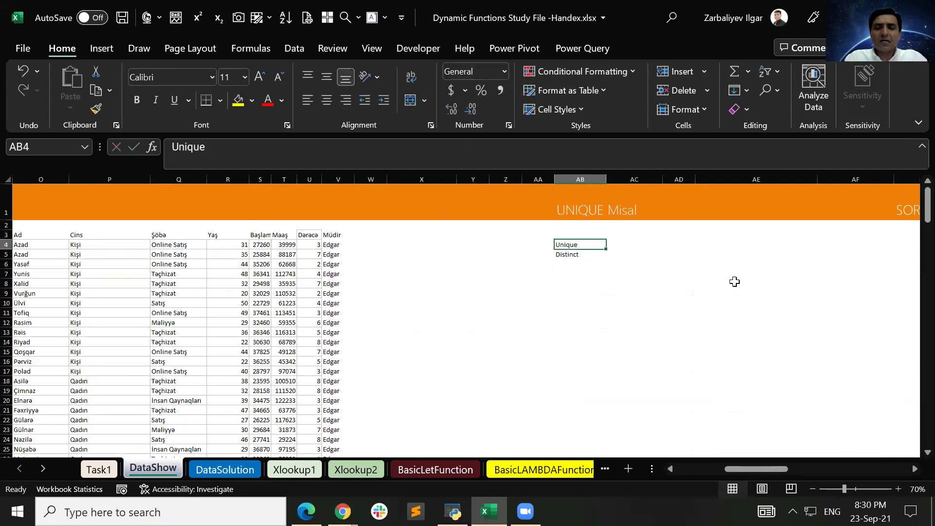
{"action": "key", "text": "Down"}
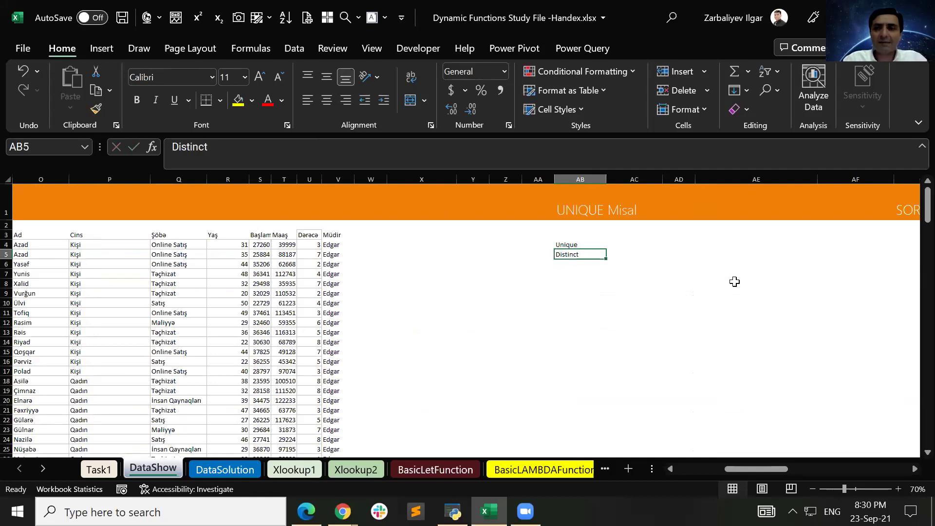
{"action": "key", "text": "Up"}
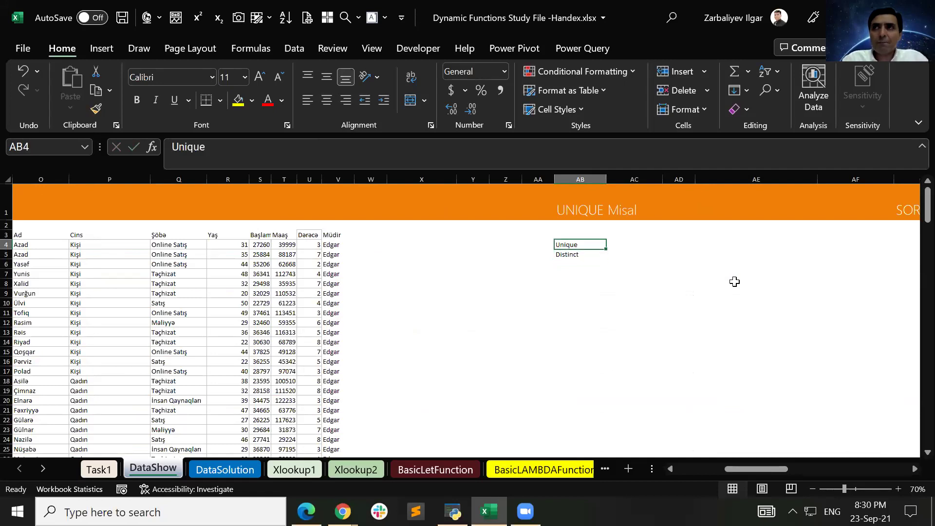
- Browse the source table's Şöbə department column down to D19
{"action": "key", "text": "Left"}
{"action": "key", "text": "Left"}
{"action": "key", "text": "Left"}
{"action": "key", "text": "Left"}
{"action": "key", "text": "Left"}
{"action": "key", "text": "Left"}
{"action": "key", "text": "Left"}
{"action": "key", "text": "Left"}
{"action": "key", "text": "Left"}
{"action": "key", "text": "Left"}
{"action": "key", "text": "Left"}
{"action": "key", "text": "Left"}
{"action": "key", "text": "Left"}
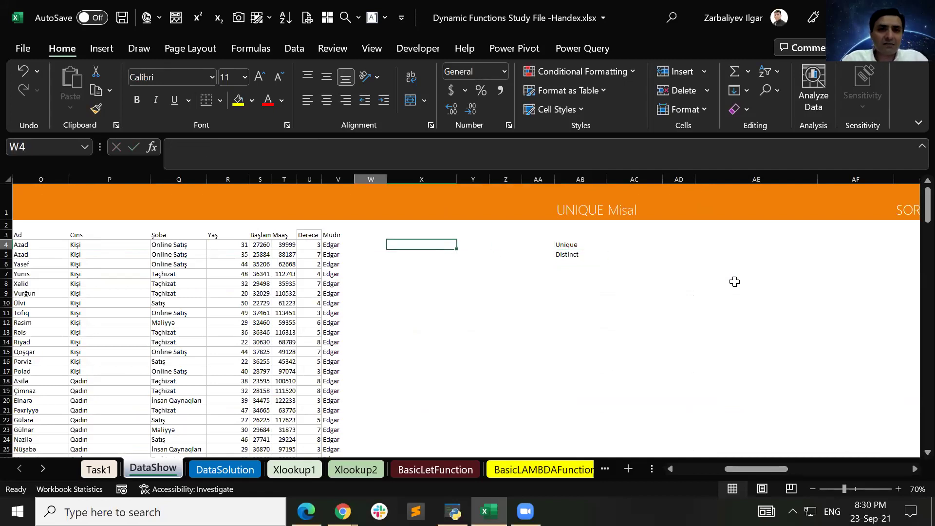
{"action": "key", "text": "Left"}
{"action": "key", "text": "Left"}
{"action": "key", "text": "Left"}
{"action": "key", "text": "Left"}
{"action": "key", "text": "Left"}
{"action": "key", "text": "Left"}
{"action": "key", "text": "Left"}
{"action": "key", "text": "Left"}
{"action": "key", "text": "Left"}
{"action": "key", "text": "Left"}
{"action": "key", "text": "Left"}
{"action": "key", "text": "Left"}
{"action": "key", "text": "Left"}
{"action": "key", "text": "Left"}
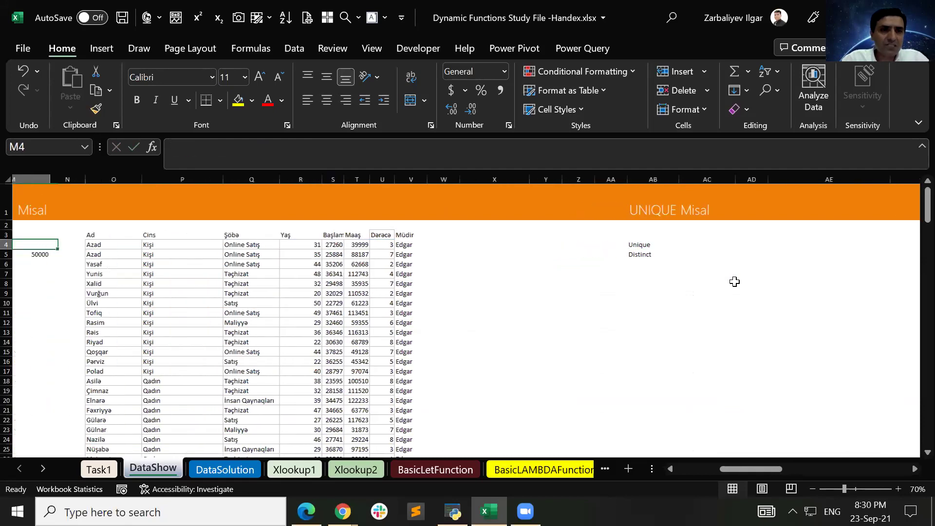
{"action": "key", "text": "Right"}
{"action": "key", "text": "Right"}
{"action": "key", "text": "Right"}
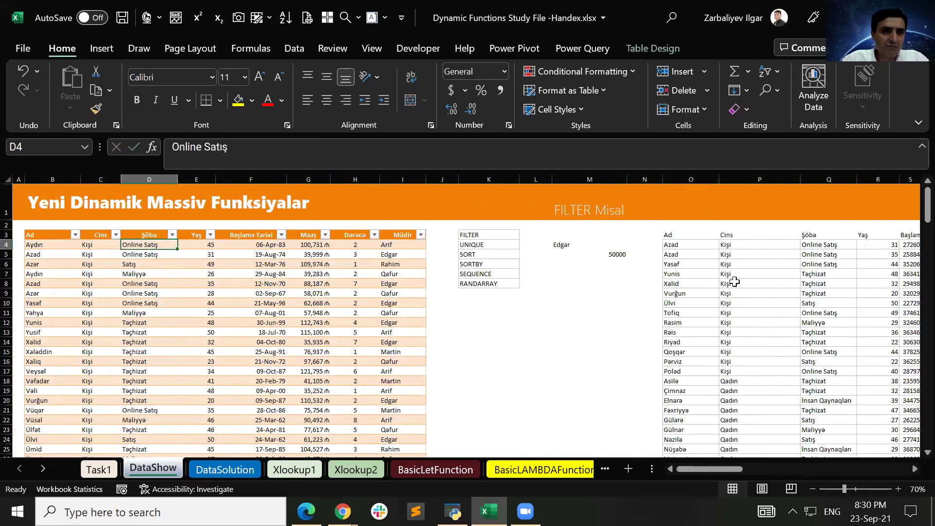
{"action": "key", "text": "Down"}
{"action": "key", "text": "Down"}
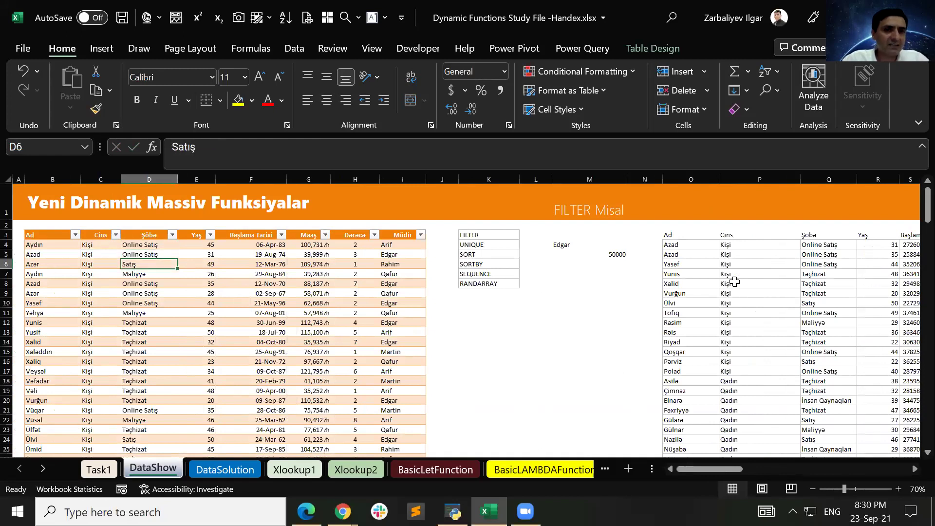
{"action": "key", "text": "Down"}
{"action": "key", "text": "Down"}
{"action": "key", "text": "Down"}
{"action": "key", "text": "Down"}
{"action": "key", "text": "Down"}
{"action": "key", "text": "Down"}
{"action": "key", "text": "Down"}
{"action": "key", "text": "Down"}
{"action": "key", "text": "Down"}
{"action": "key", "text": "Down"}
{"action": "key", "text": "Down"}
{"action": "key", "text": "Down"}
{"action": "key", "text": "Down"}
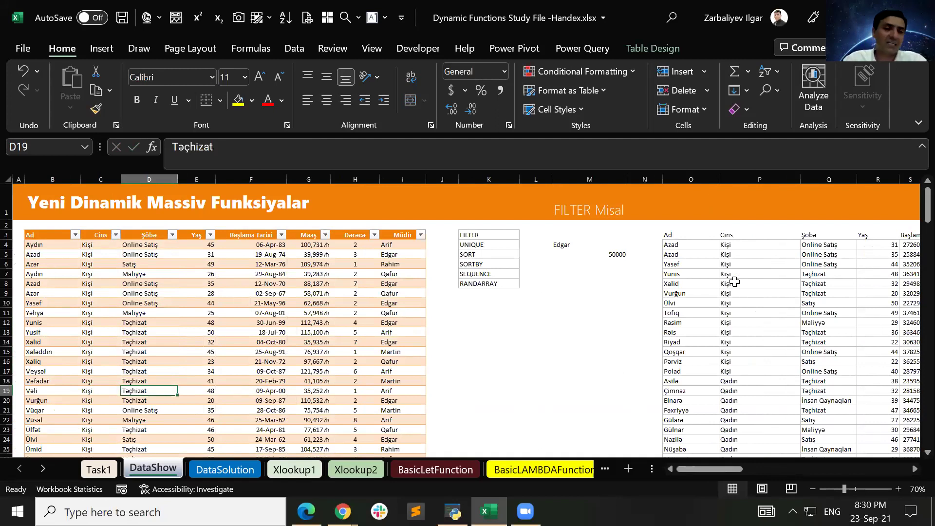
- Move across the filtered results to the UNIQUE Misal area at AB4
{"action": "left_click", "coordinate": [808, 242]}
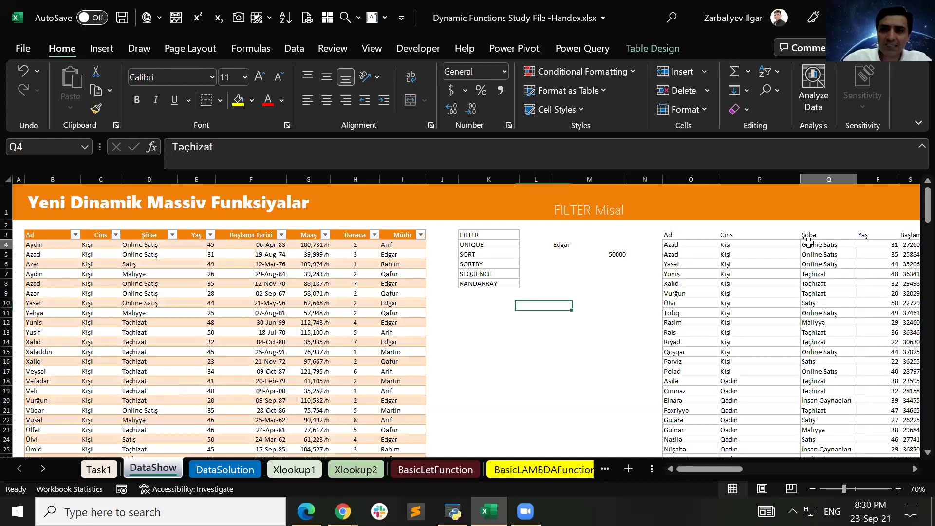
{"action": "key", "text": "Right"}
{"action": "key", "text": "Right"}
{"action": "key", "text": "Right"}
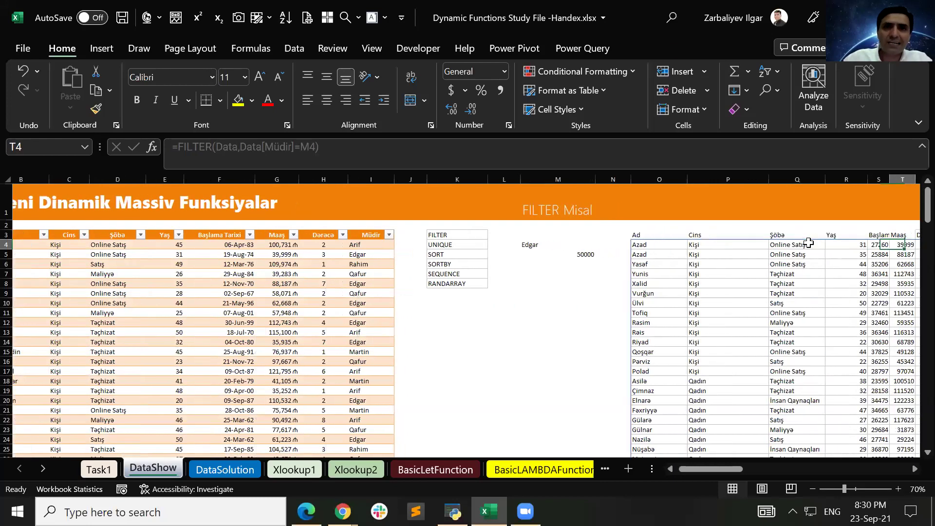
{"action": "key", "text": "Right"}
{"action": "key", "text": "Right"}
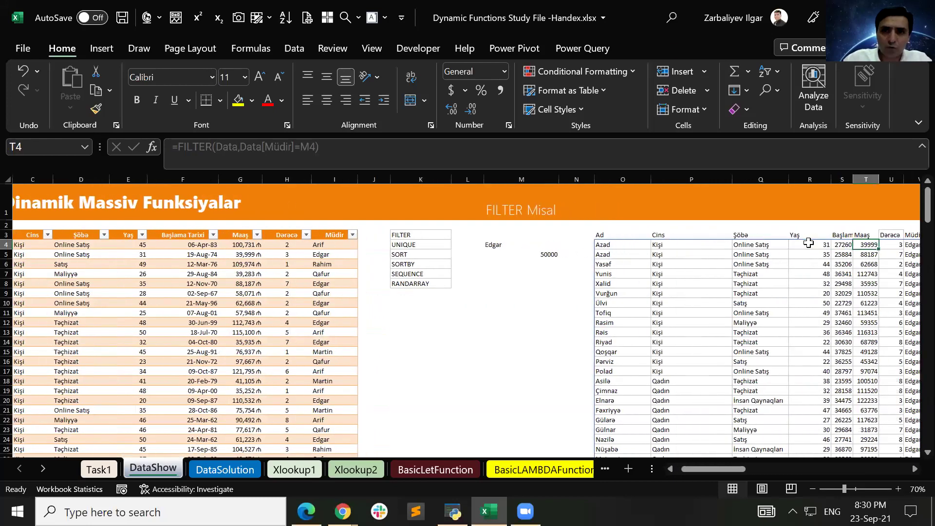
{"action": "key", "text": "Right"}
{"action": "key", "text": "Right"}
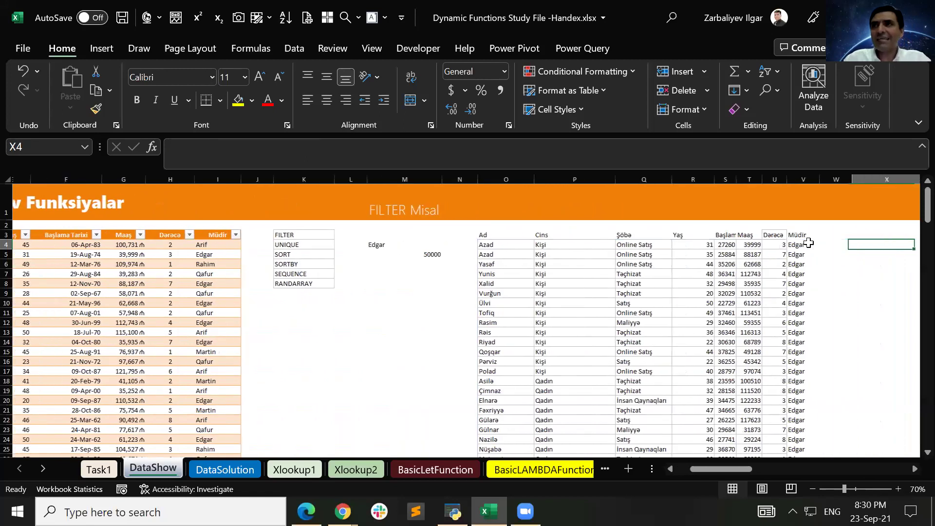
{"action": "key", "text": "Right"}
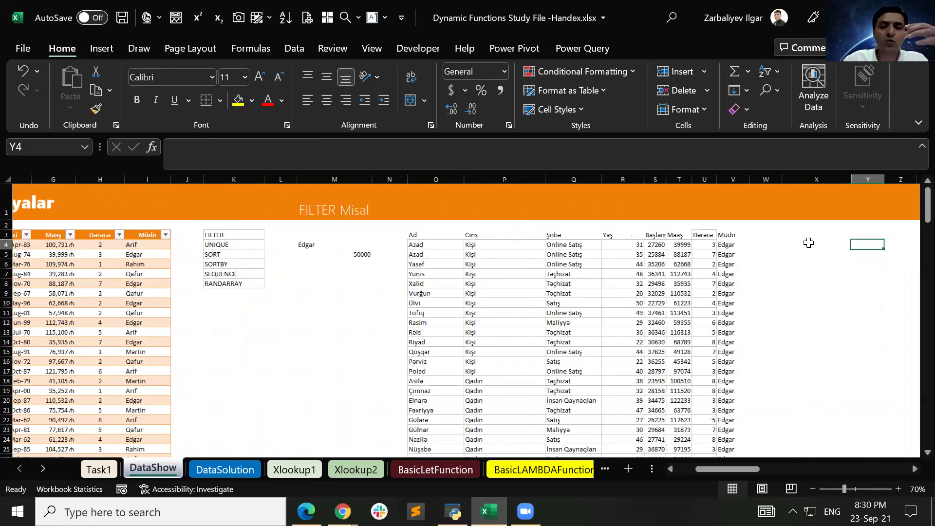
{"action": "key", "text": "Right"}
{"action": "key", "text": "Right"}
{"action": "key", "text": "Right"}
{"action": "key", "text": "Right"}
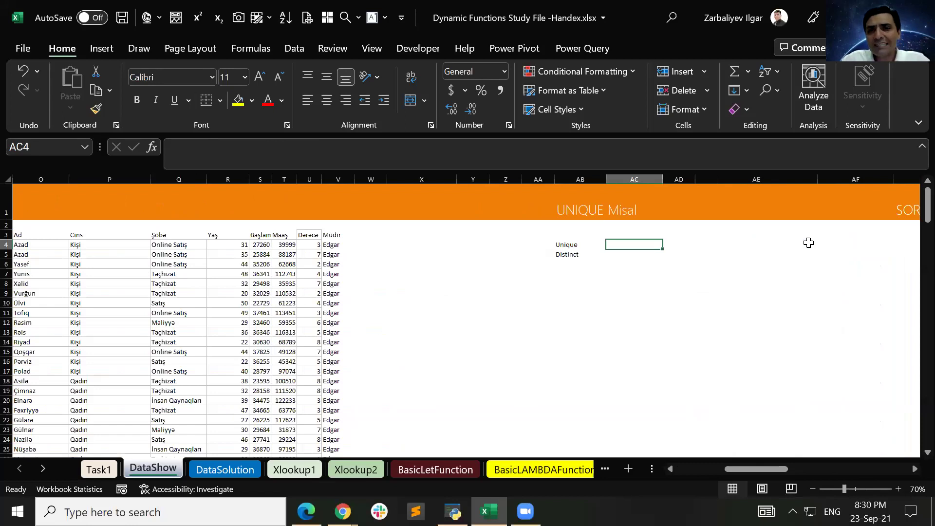
{"action": "key", "text": "Left"}
{"action": "key", "text": "Down"}
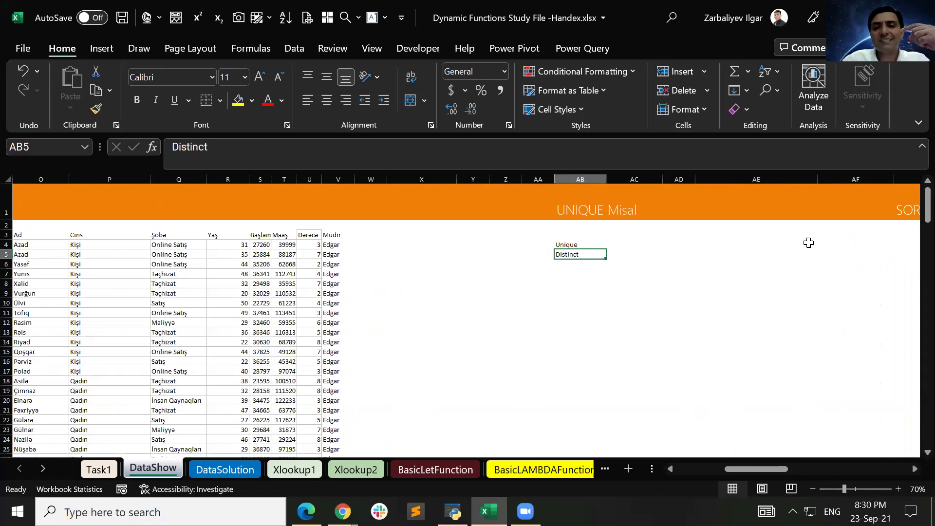
{"action": "key", "text": "Right"}
{"action": "key", "text": "Left"}
{"action": "key", "text": "Up"}
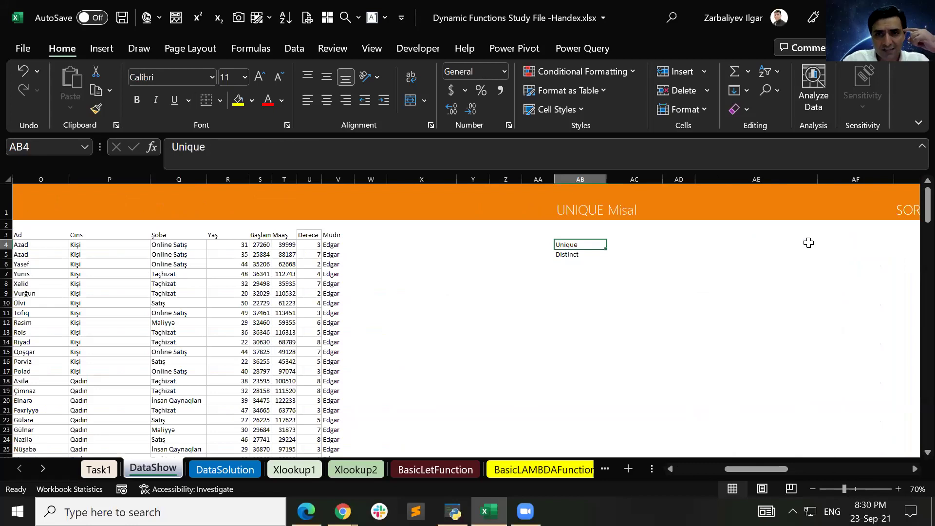
- Clear the Unique and Distinct labels from AB4:AB5 and reselect AB4
{"action": "key", "text": "shift+Down"}
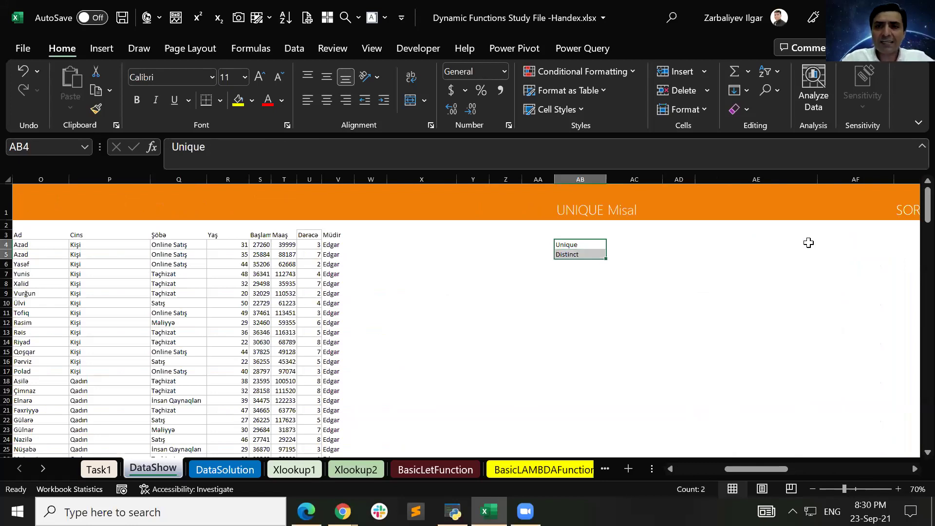
{"action": "key", "text": "Delete"}
{"action": "key", "text": "shift+Up"}
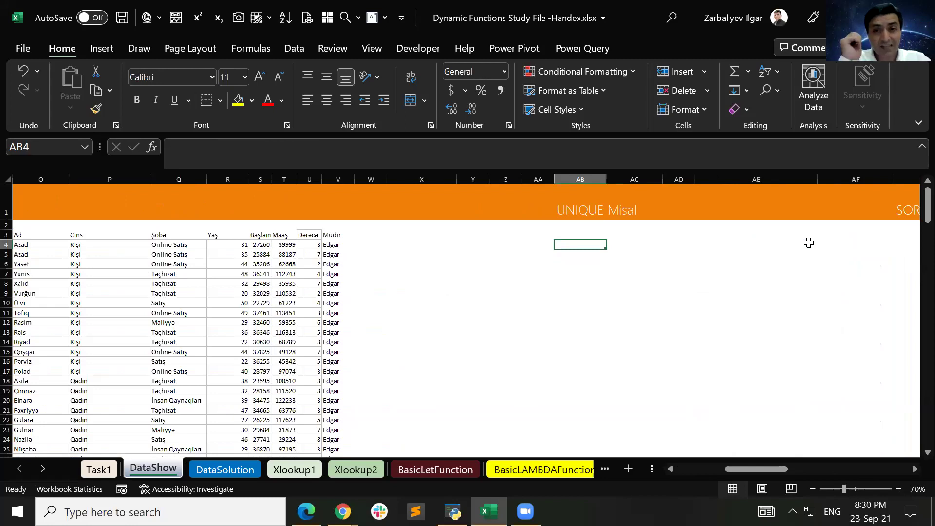
- Enter =UNIQUE(Data[Şöbə]) in AB4 to spill the five distinct departments into AB4:AB8
{"action": "type", "text": "="}
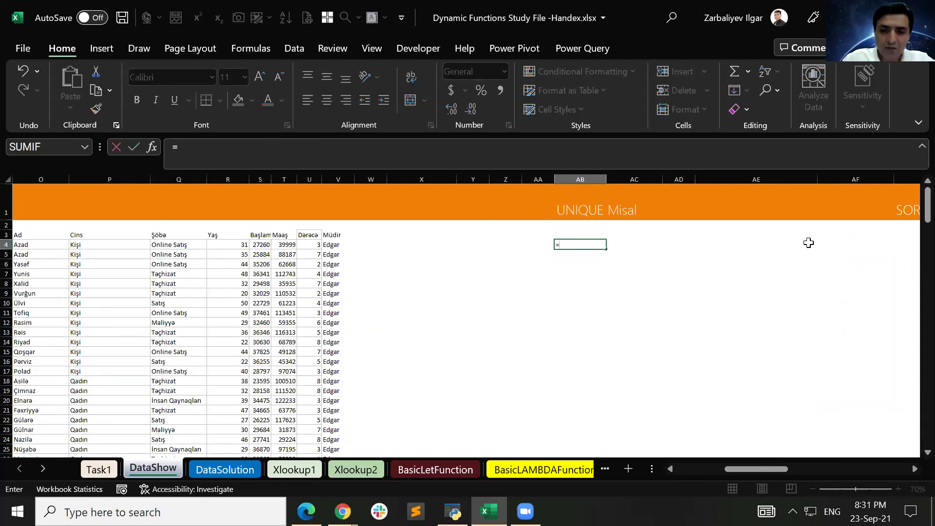
{"action": "type", "text": "uni"}
{"action": "key", "text": "Down"}
{"action": "key", "text": "Down"}
{"action": "key", "text": "Tab"}
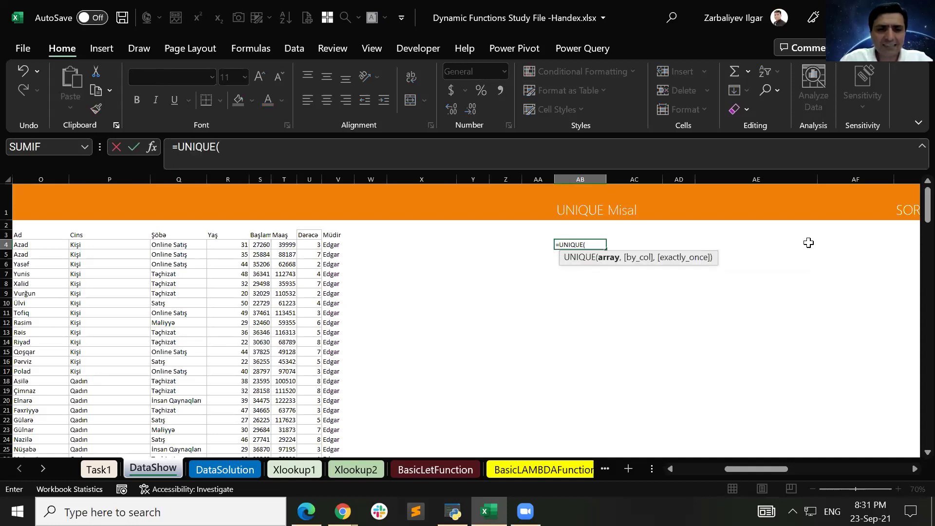
{"action": "type", "text": "Data"}
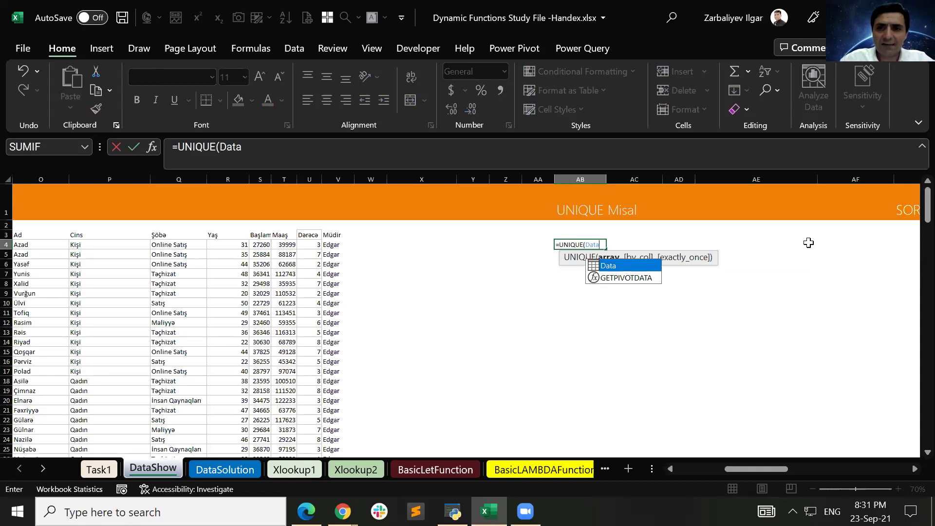
{"action": "type", "text": "["}
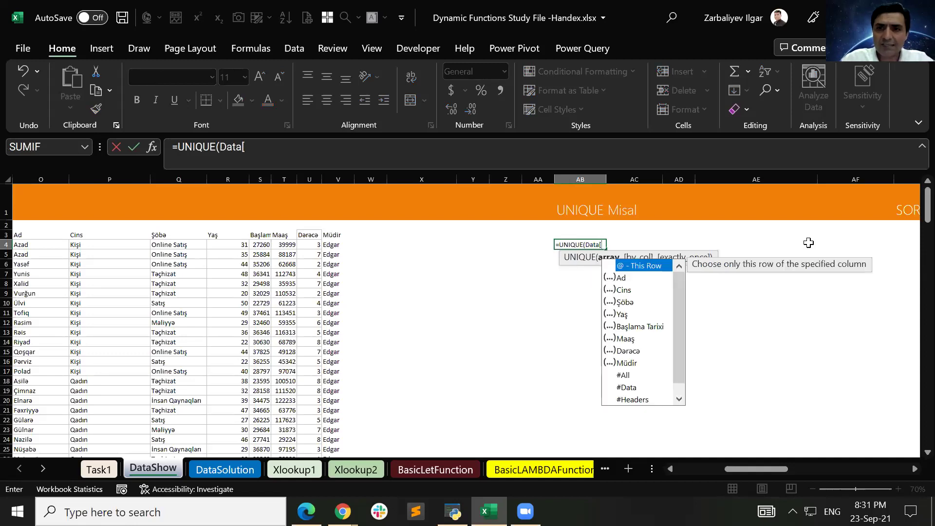
{"action": "key", "text": "Down"}
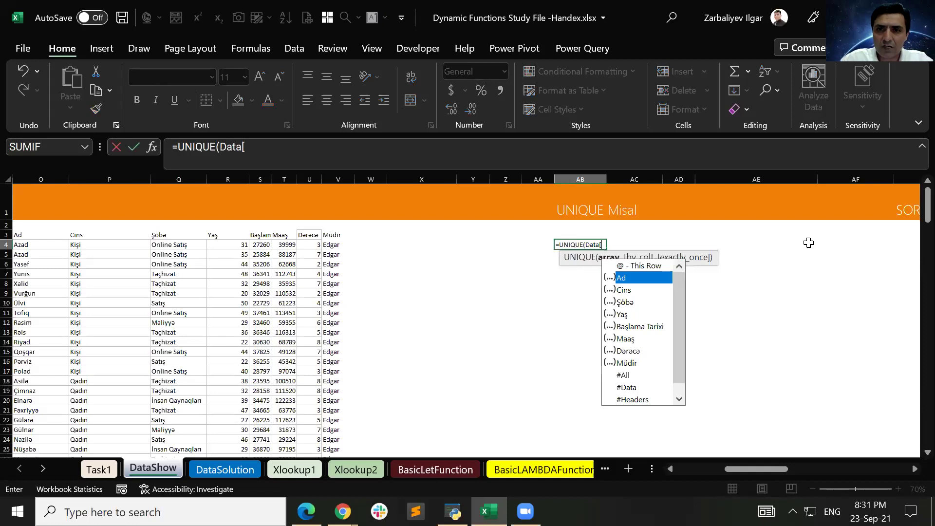
{"action": "key", "text": "Down"}
{"action": "key", "text": "Down"}
{"action": "key", "text": "Tab"}
{"action": "type", "text": "]"}
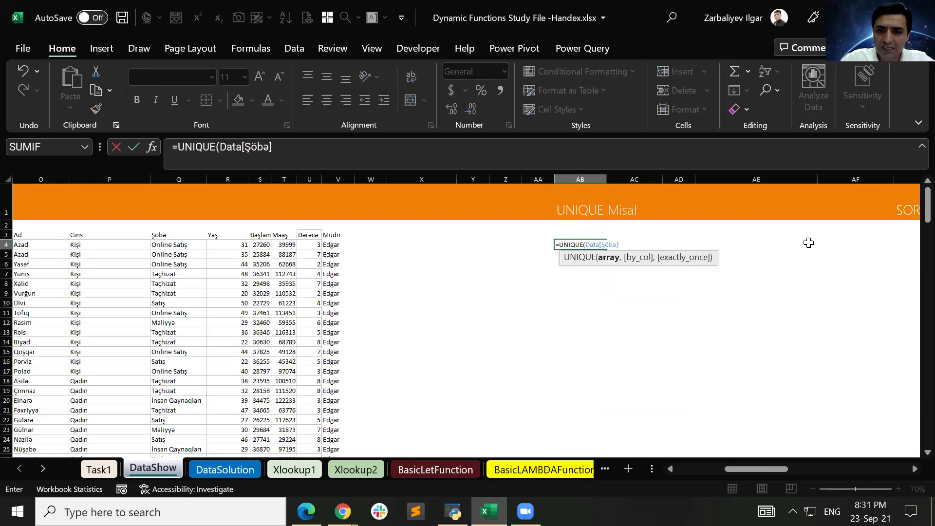
{"action": "type", "text": ")"}
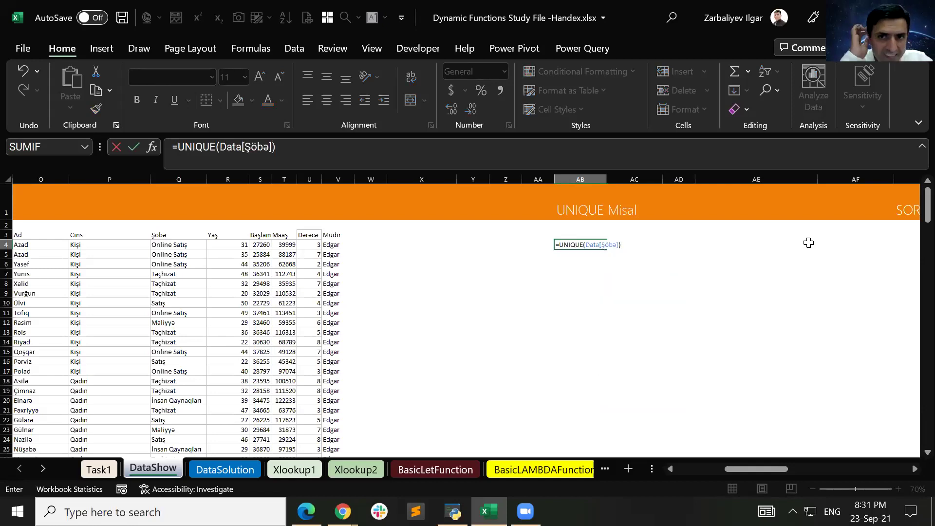
{"action": "key", "text": "ctrl+Return"}
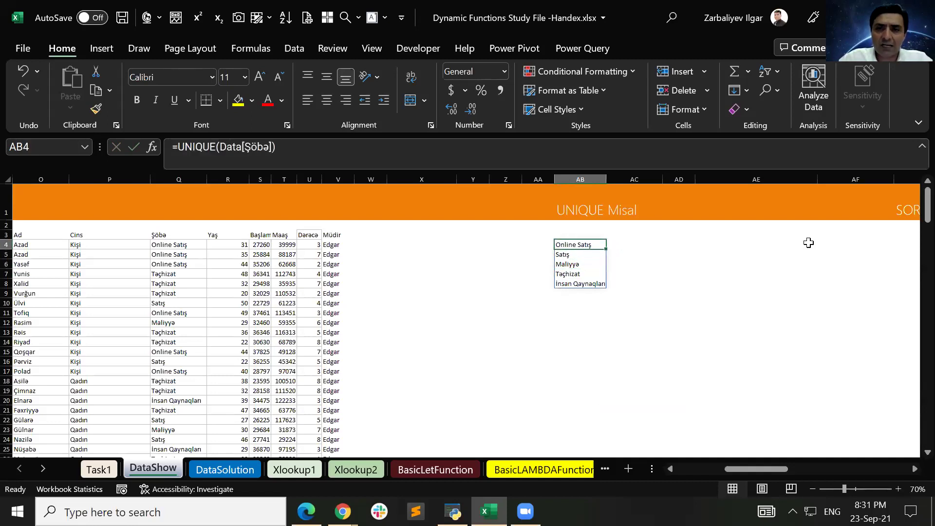
{"action": "key", "text": "Down"}
{"action": "key", "text": "Down"}
{"action": "key", "text": "Down"}
{"action": "key", "text": "Down"}
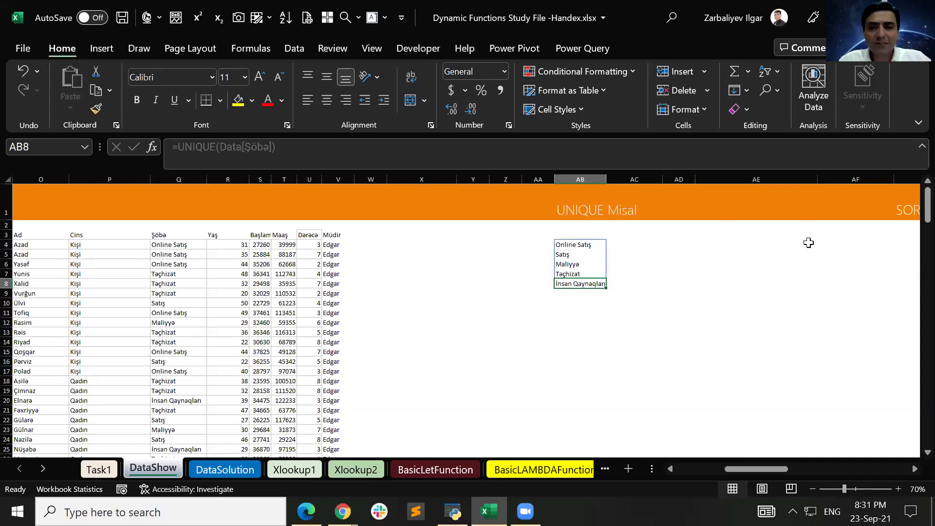
{"action": "key", "text": "Up"}
{"action": "key", "text": "Up"}
{"action": "key", "text": "Up"}
{"action": "key", "text": "Up"}
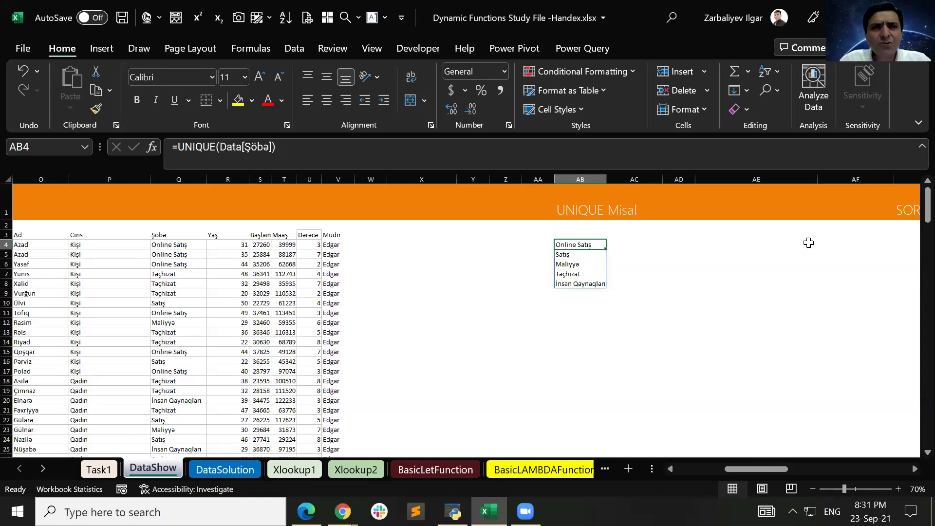
{"action": "key", "text": "Down"}
{"action": "key", "text": "Down"}
{"action": "key", "text": "Up"}
{"action": "key", "text": "Up"}
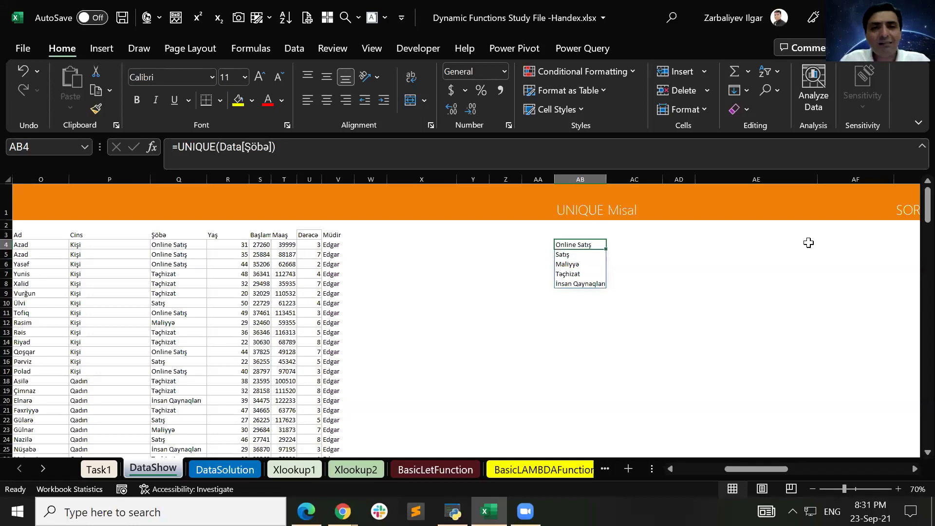
{"action": "key", "text": "Down"}
{"action": "key", "text": "Down"}
{"action": "key", "text": "Down"}
{"action": "key", "text": "Up"}
{"action": "key", "text": "Up"}
{"action": "key", "text": "Up"}
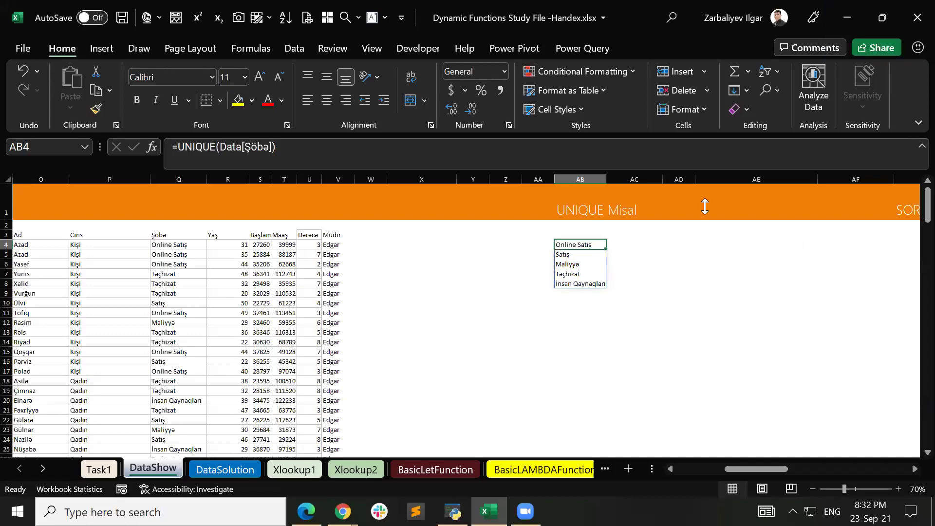
- Add TRUE as the by_col argument, making AB4 =UNIQUE(Data[Şöbə],TRUE)
{"action": "key", "text": "F2"}
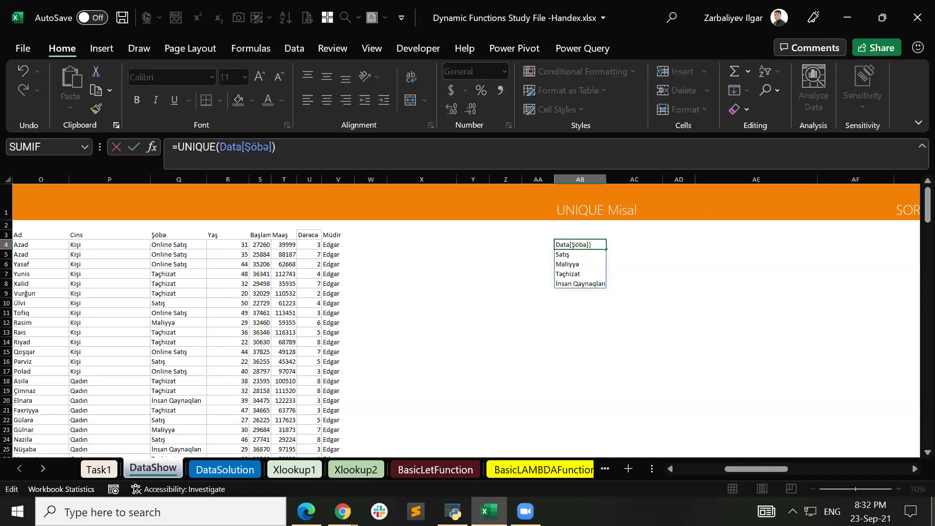
{"action": "key", "text": "BackSpace"}
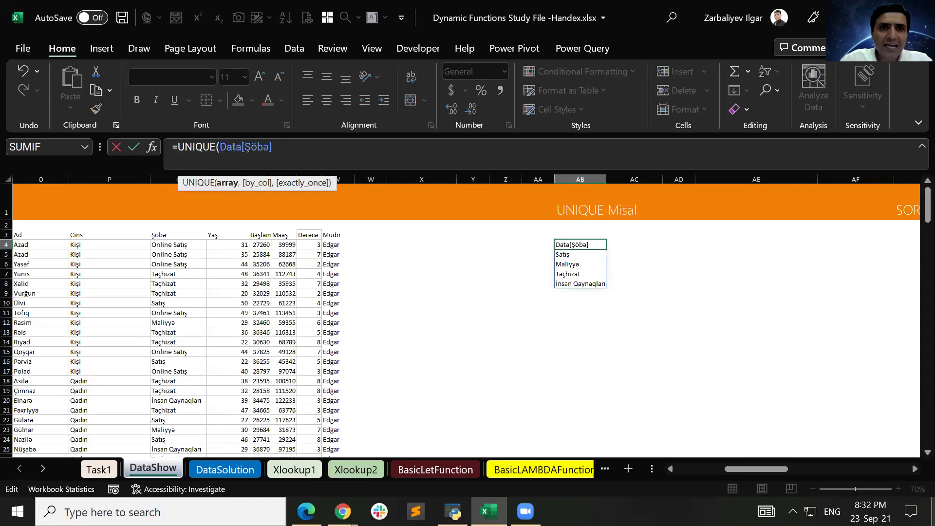
{"action": "type", "text": ","}
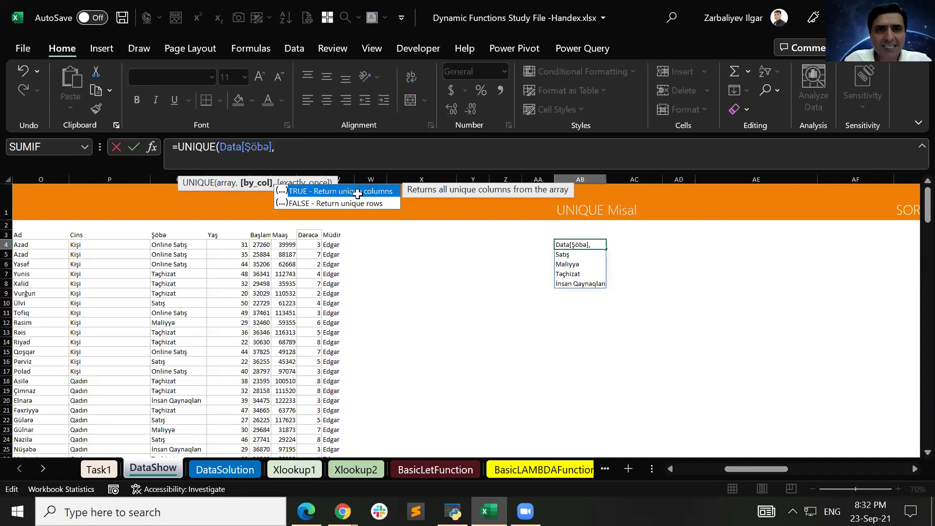
{"action": "type", "text": "true"}
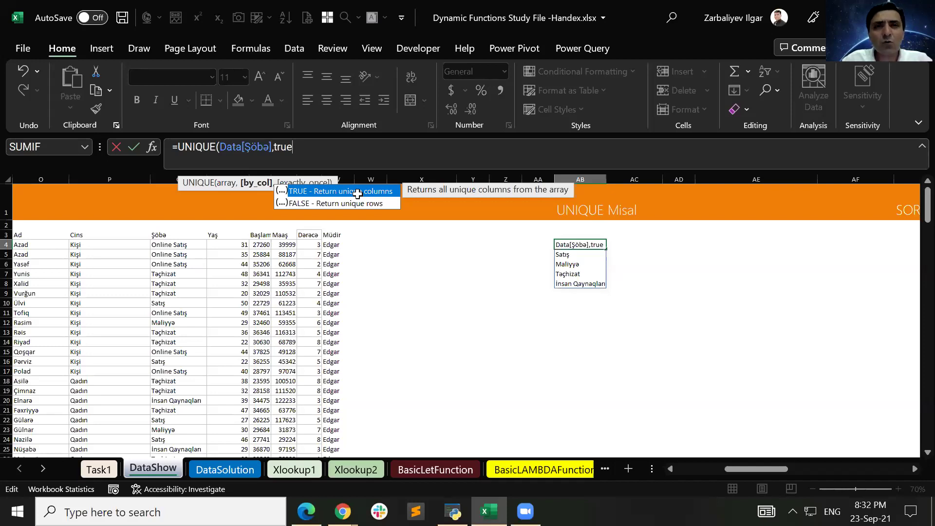
{"action": "type", "text": ")"}
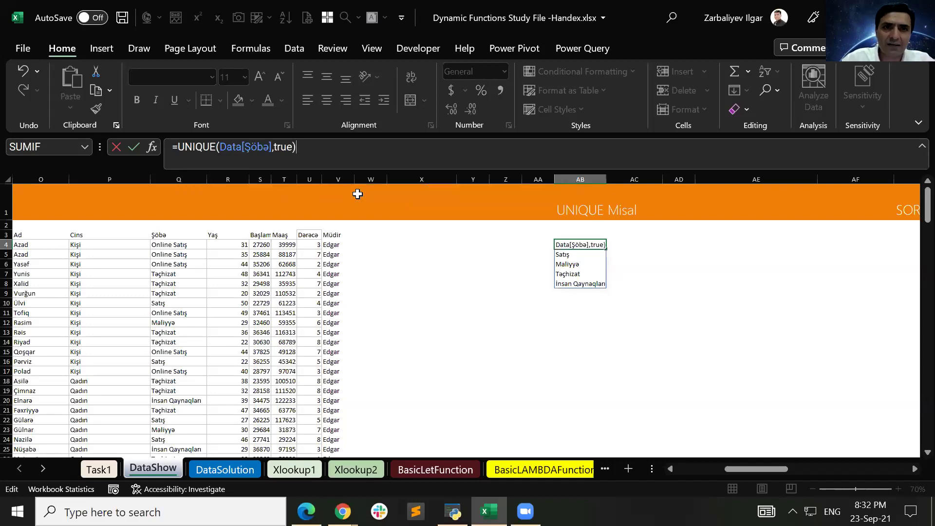
{"action": "key", "text": "Return"}
{"action": "key", "text": "Up"}
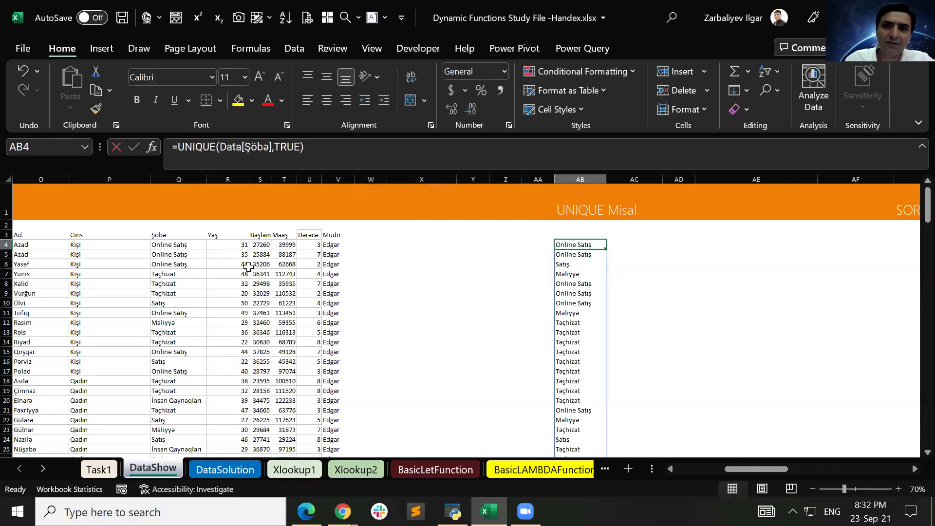
- Review the Data table's department column, then return to the UNIQUE formula in AB4
{"action": "left_click_drag", "start_coordinate": [774, 468], "coordinate": [677, 468]}
{"action": "left_click", "coordinate": [145, 244]}
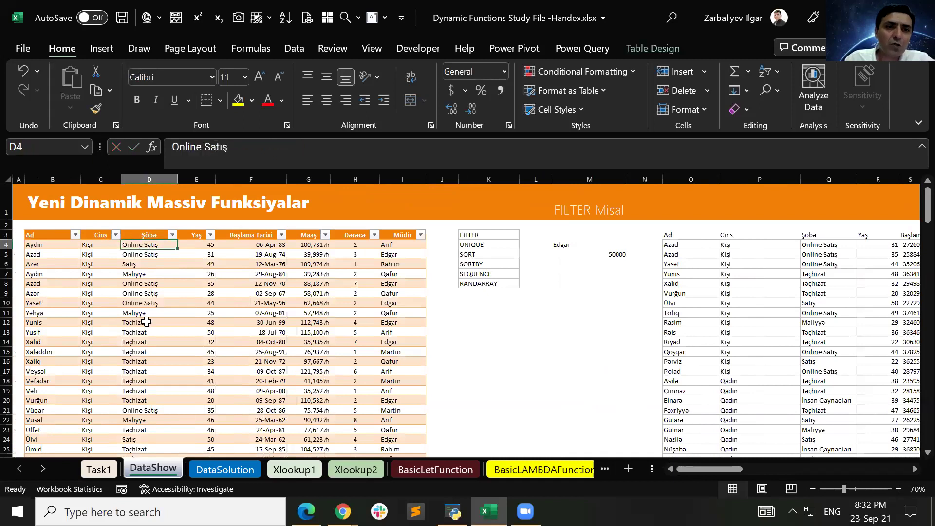
{"action": "scroll", "coordinate": [142, 348], "scroll_direction": "down", "scroll_amount": 1}
{"action": "scroll", "coordinate": [142, 355], "scroll_direction": "down", "scroll_amount": 4}
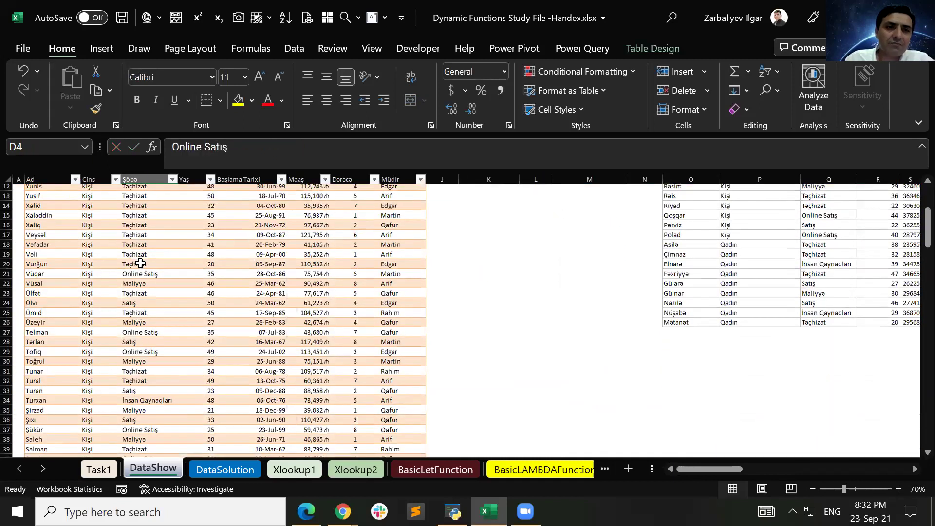
{"action": "scroll", "coordinate": [146, 272], "scroll_direction": "up", "scroll_amount": 4}
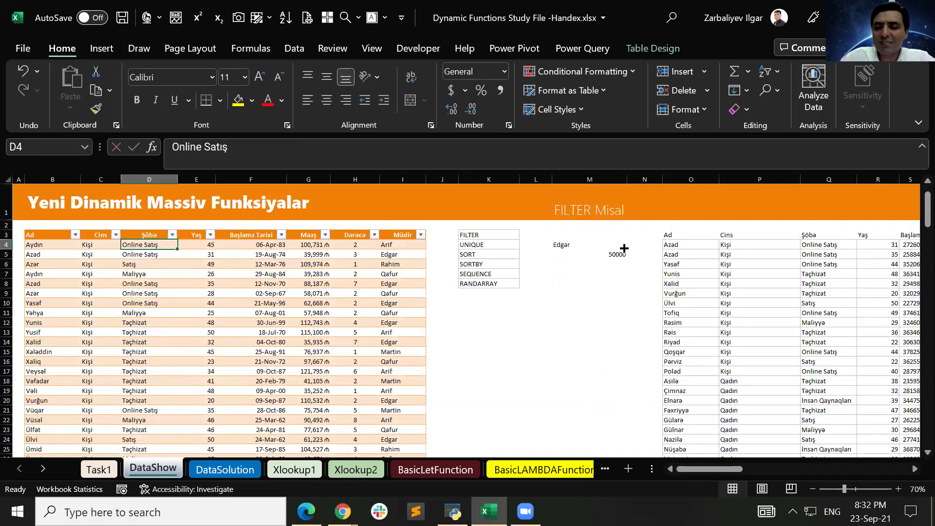
{"action": "scroll", "coordinate": [624, 248], "scroll_direction": "down", "scroll_amount": 2}
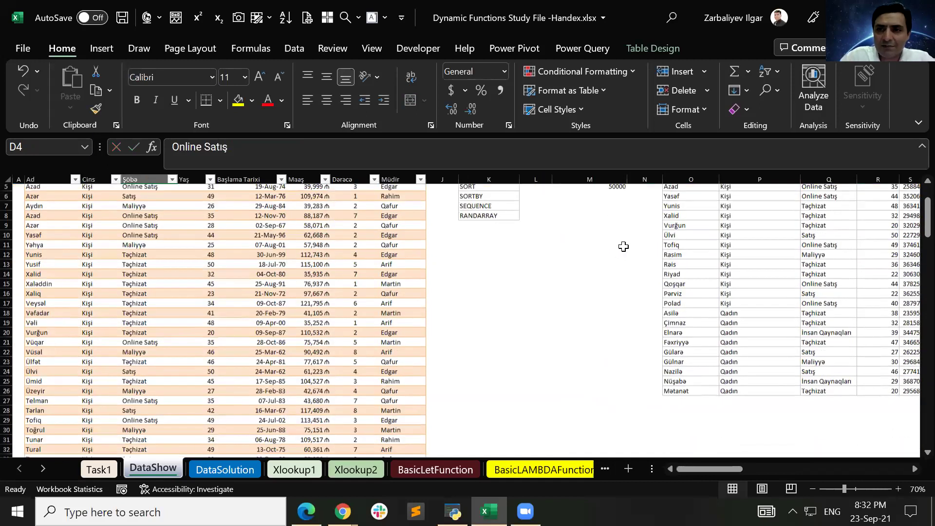
{"action": "scroll", "coordinate": [623, 247], "scroll_direction": "up", "scroll_amount": 2}
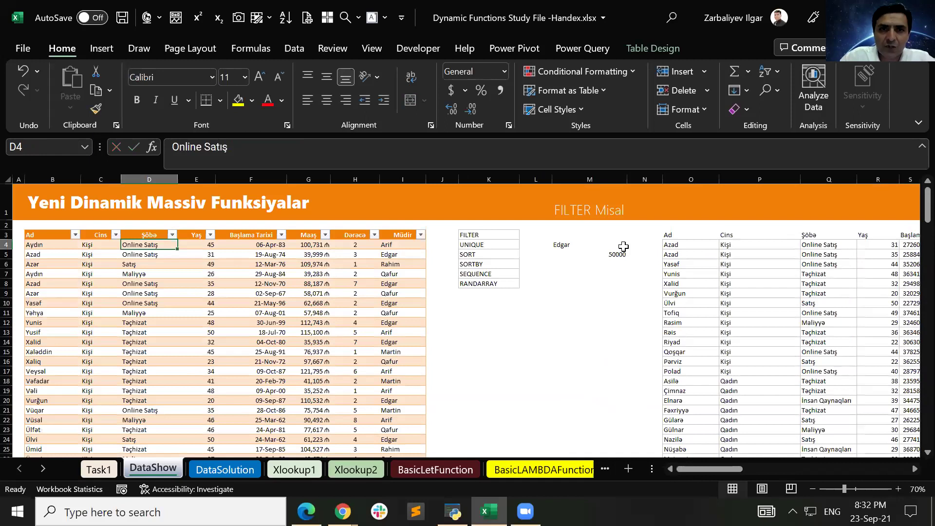
{"action": "key", "text": "ctrl+Right"}
{"action": "key", "text": "ctrl+Right"}
{"action": "key", "text": "ctrl+Right"}
{"action": "key", "text": "ctrl+Right"}
{"action": "key", "text": "ctrl+Right"}
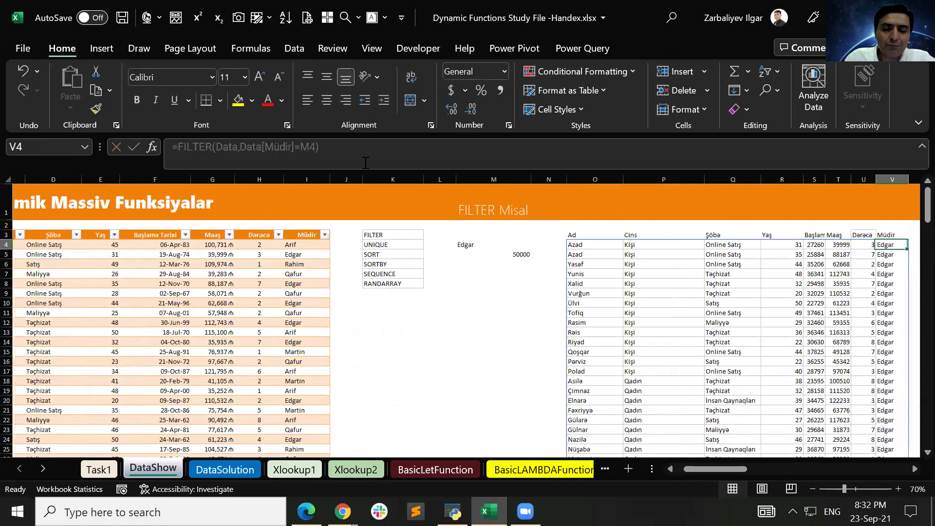
{"action": "scroll", "coordinate": [654, 262], "scroll_direction": "right", "scroll_amount": 1}
{"action": "key", "text": "Right"}
{"action": "key", "text": "Right"}
{"action": "key", "text": "Right"}
{"action": "key", "text": "Right"}
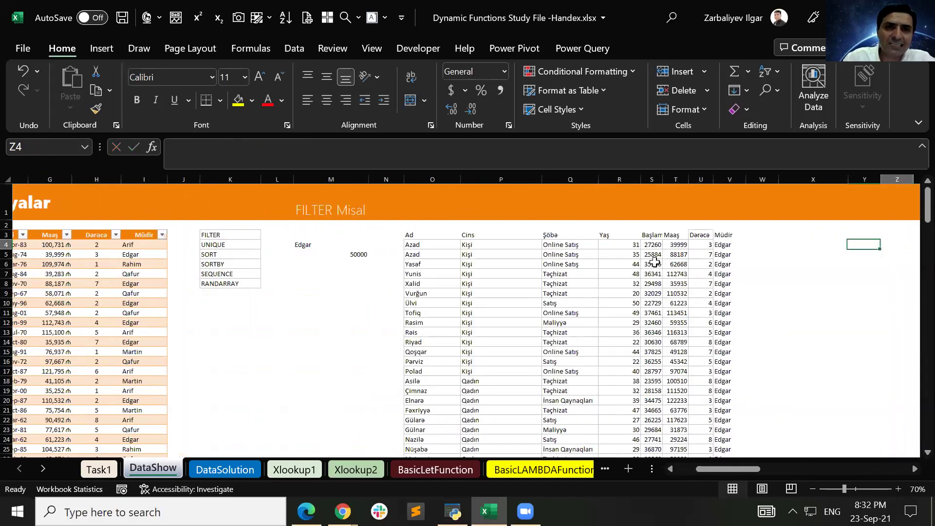
{"action": "scroll", "coordinate": [654, 262], "scroll_direction": "right", "scroll_amount": 1}
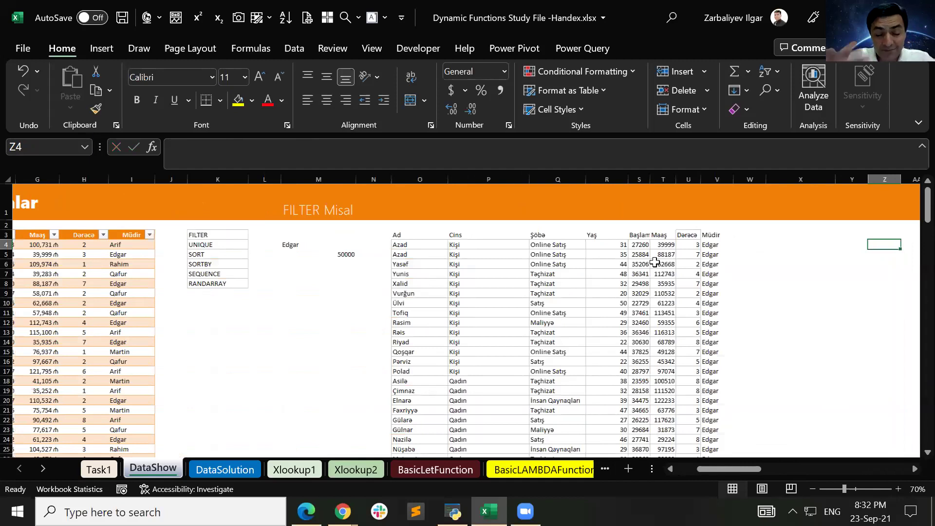
{"action": "key", "text": "Right"}
{"action": "key", "text": "Right"}
- Change AB4's by_col argument from TRUE to FALSE: =UNIQUE(Data[Şöbə],FALSE)
{"action": "key", "text": "F2"}
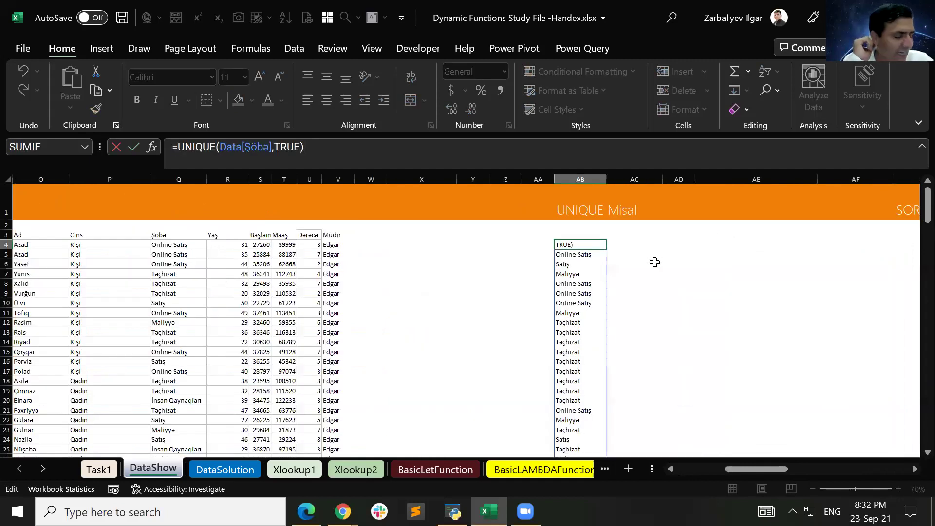
{"action": "key", "text": "BackSpace"}
{"action": "key", "text": "BackSpace"}
{"action": "key", "text": "BackSpace"}
{"action": "key", "text": "BackSpace"}
{"action": "key", "text": "BackSpace"}
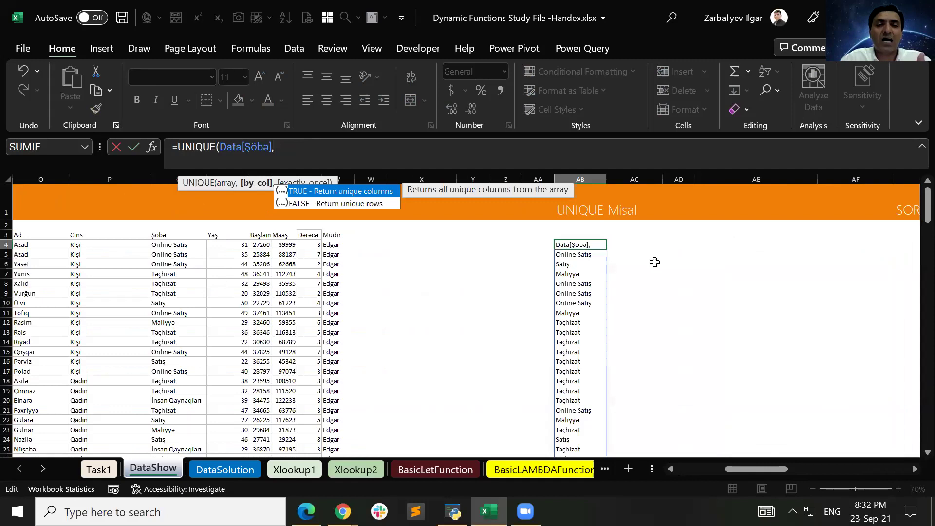
{"action": "key", "text": "Down"}
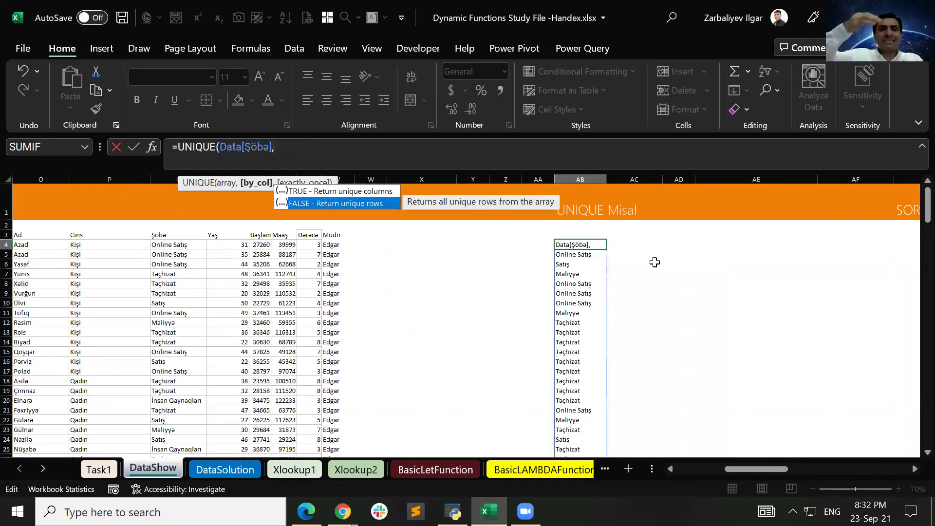
{"action": "key", "text": "Tab"}
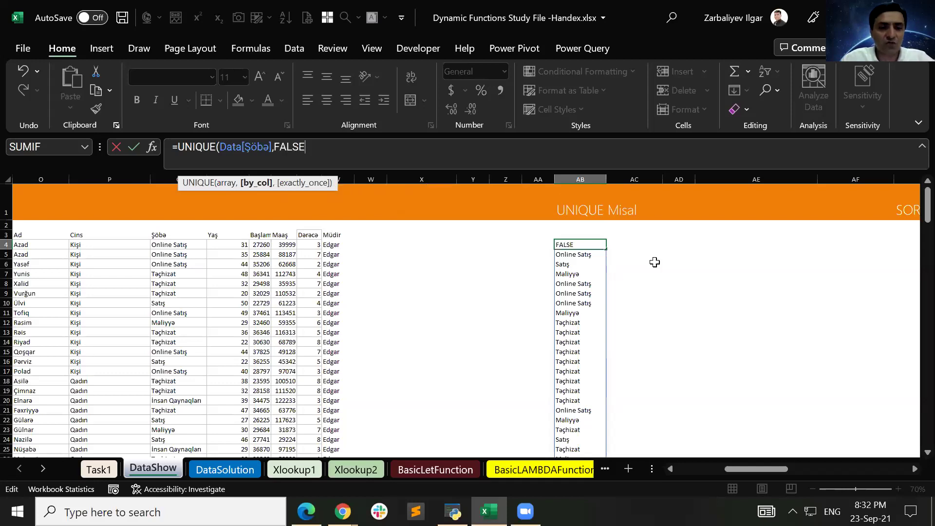
{"action": "type", "text": ")"}
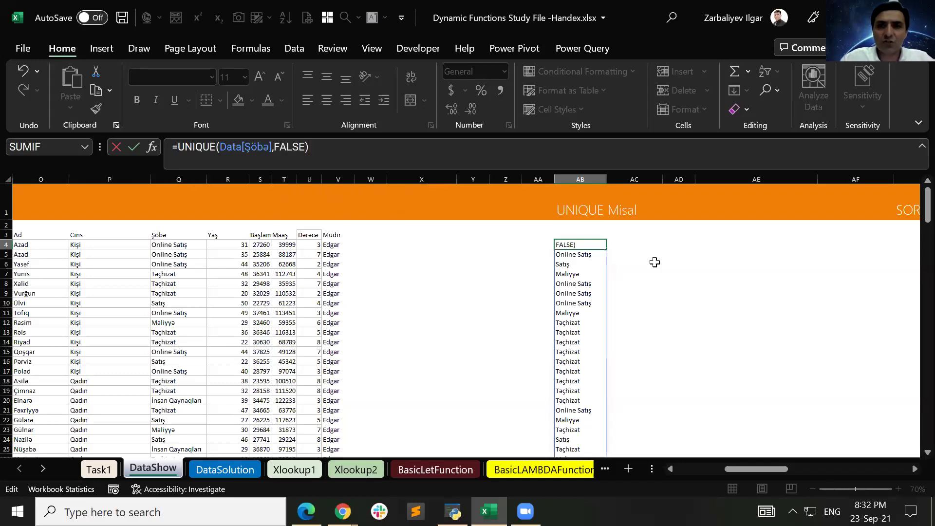
{"action": "key", "text": "Return"}
{"action": "key", "text": "Left"}
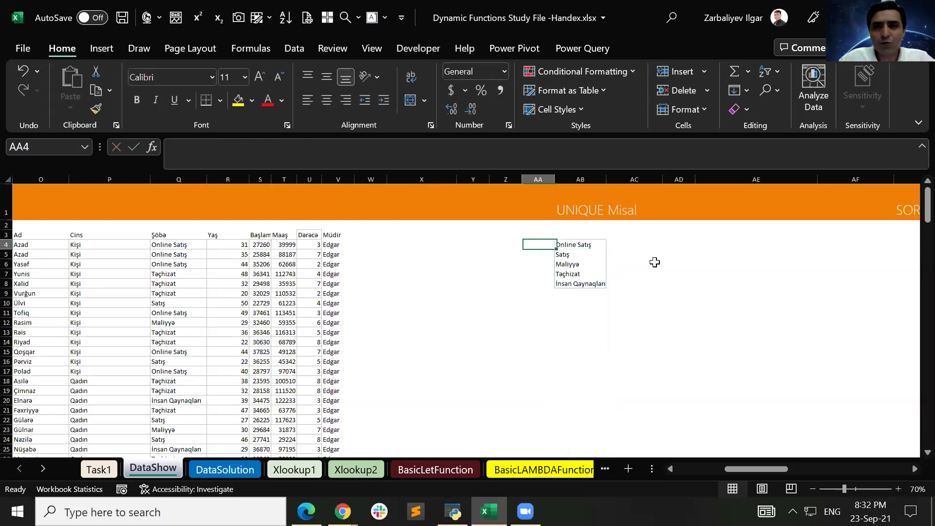
{"action": "key", "text": "Right"}
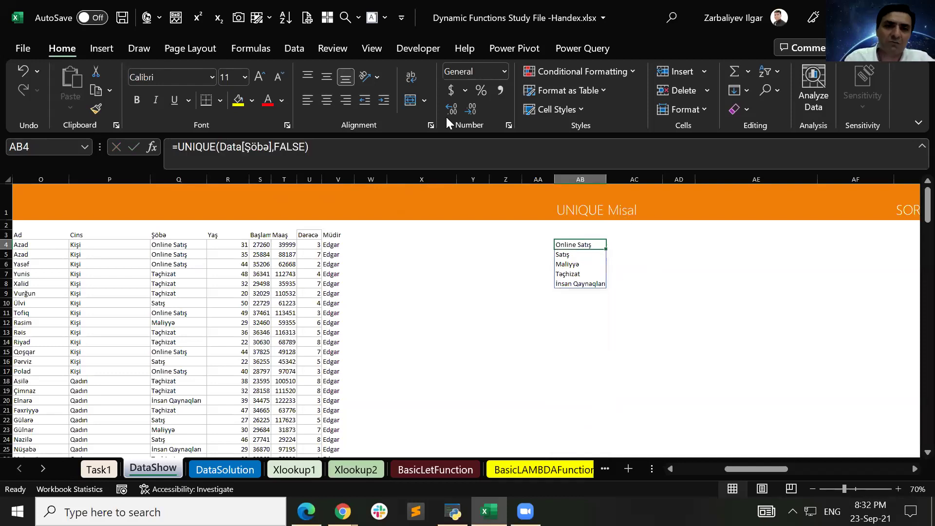
- Add a third exactly_once argument FALSE to AB4's UNIQUE formula
{"action": "left_click", "coordinate": [355, 151]}
{"action": "key", "text": "BackSpace"}
{"action": "type", "text": ","}
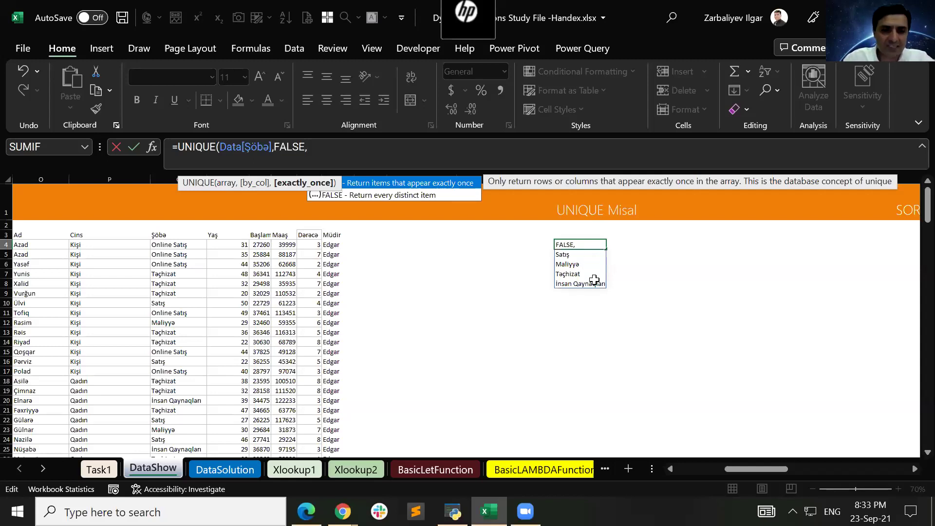
{"action": "type", "text": "FALSE)"}
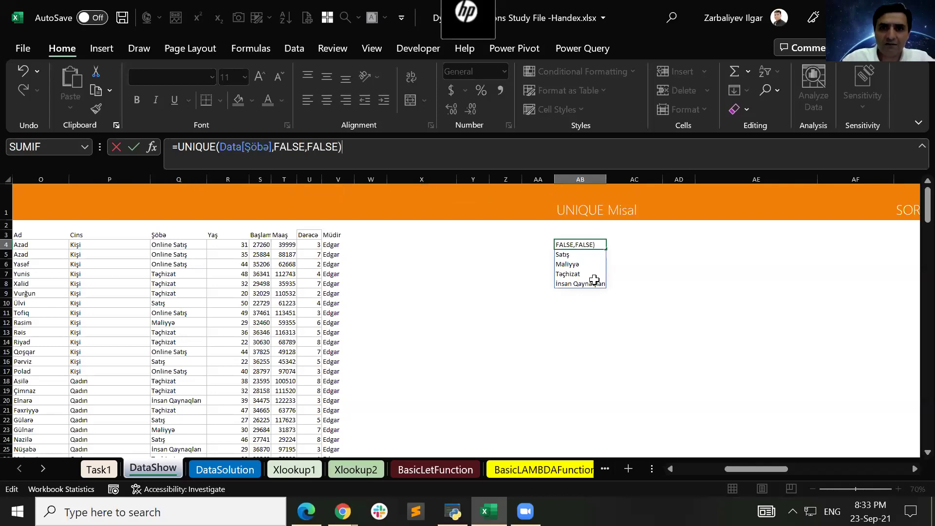
{"action": "key", "text": "Return"}
- Change exactly_once to TRUE, making AB4 =UNIQUE(Data[Şöbə],FALSE,TRUE), which returns #CALC!
{"action": "left_click", "coordinate": [582, 244]}
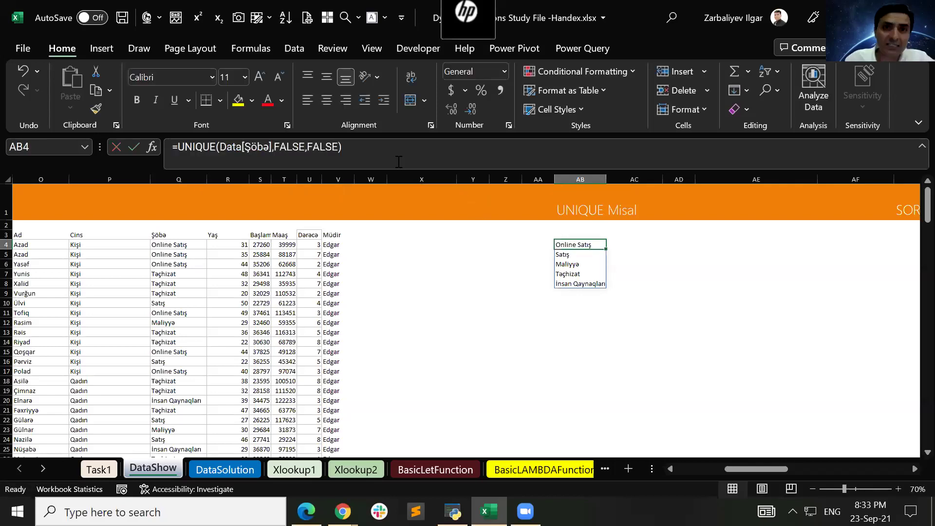
{"action": "left_click", "coordinate": [386, 148]}
{"action": "key", "text": "BackSpace"}
{"action": "key", "text": "BackSpace"}
{"action": "key", "text": "BackSpace"}
{"action": "key", "text": "BackSpace"}
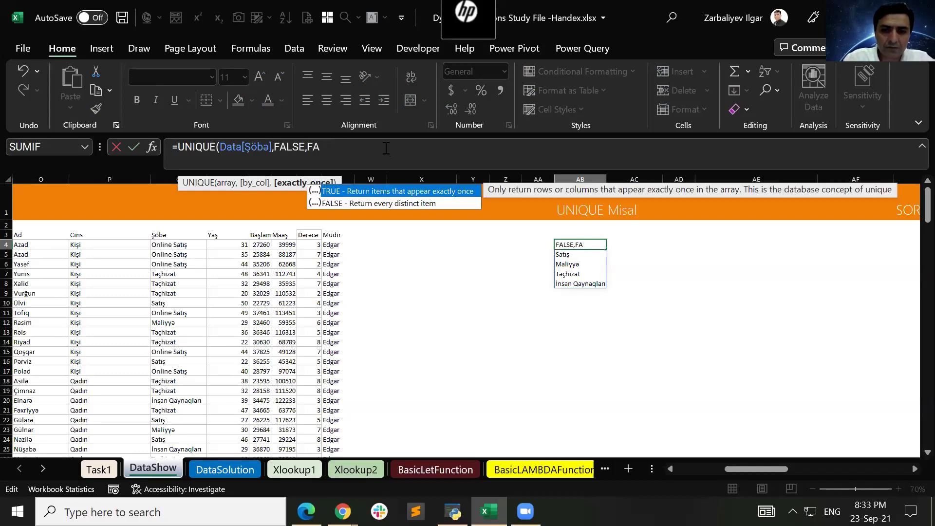
{"action": "key", "text": "BackSpace"}
{"action": "key", "text": "BackSpace"}
{"action": "type", "text": "true)"}
{"action": "key", "text": "Return"}
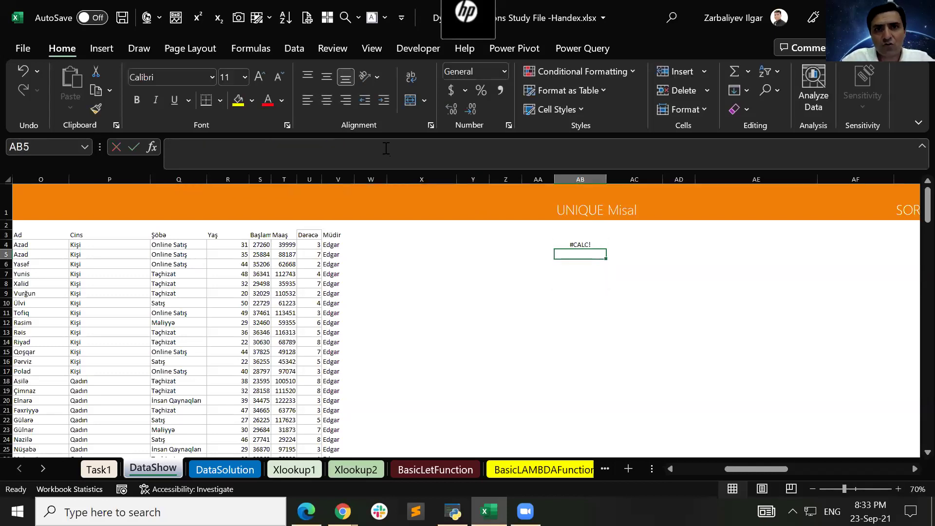
{"action": "key", "text": "Up"}
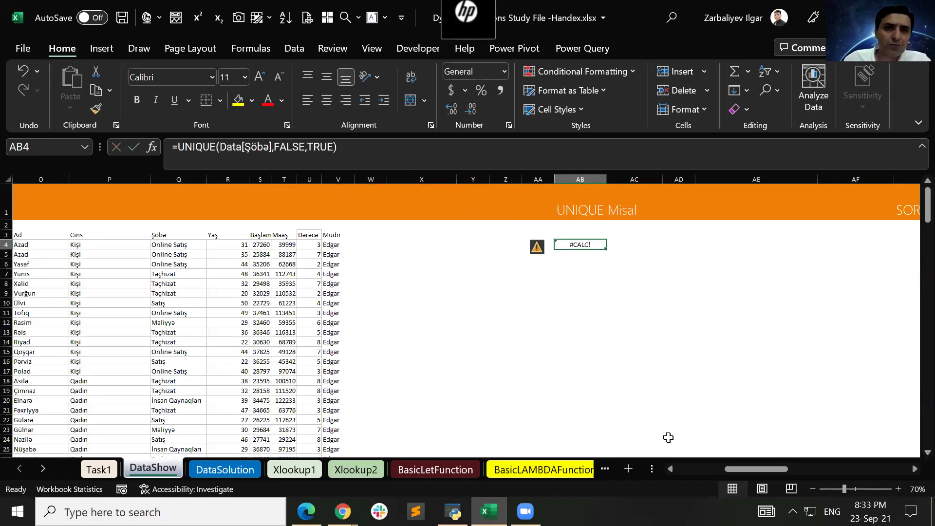
{"action": "scroll", "coordinate": [649, 472], "scroll_direction": "left", "scroll_amount": 10}
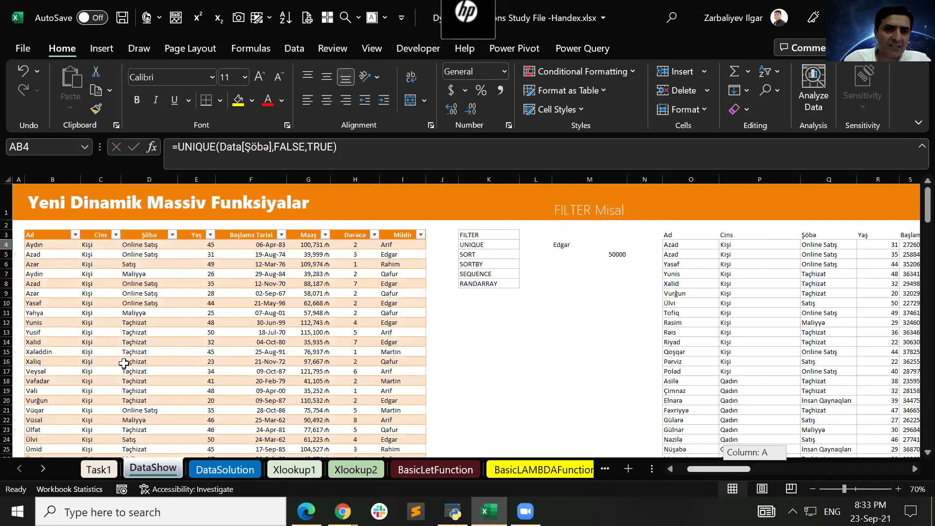
{"action": "scroll", "coordinate": [188, 404], "scroll_direction": "down", "scroll_amount": 2}
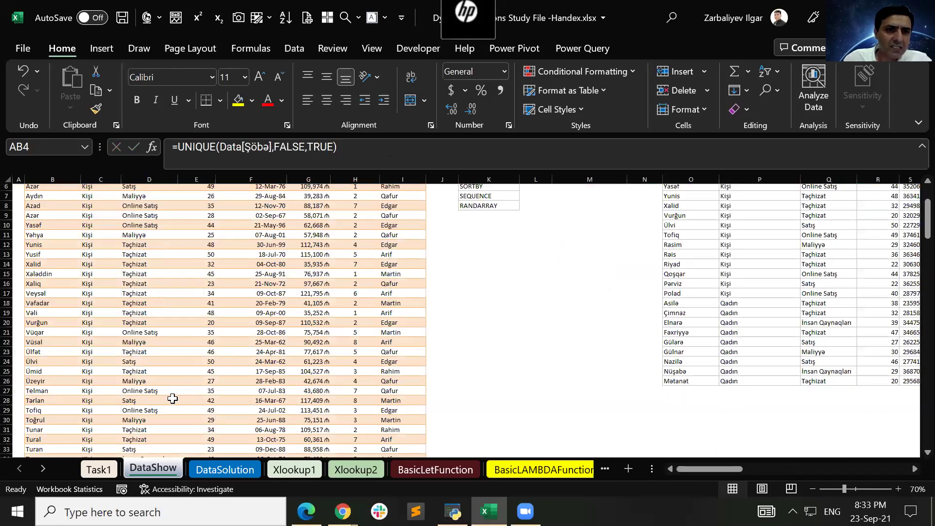
{"action": "scroll", "coordinate": [173, 398], "scroll_direction": "down", "scroll_amount": 9}
{"action": "scroll", "coordinate": [162, 400], "scroll_direction": "down", "scroll_amount": 12}
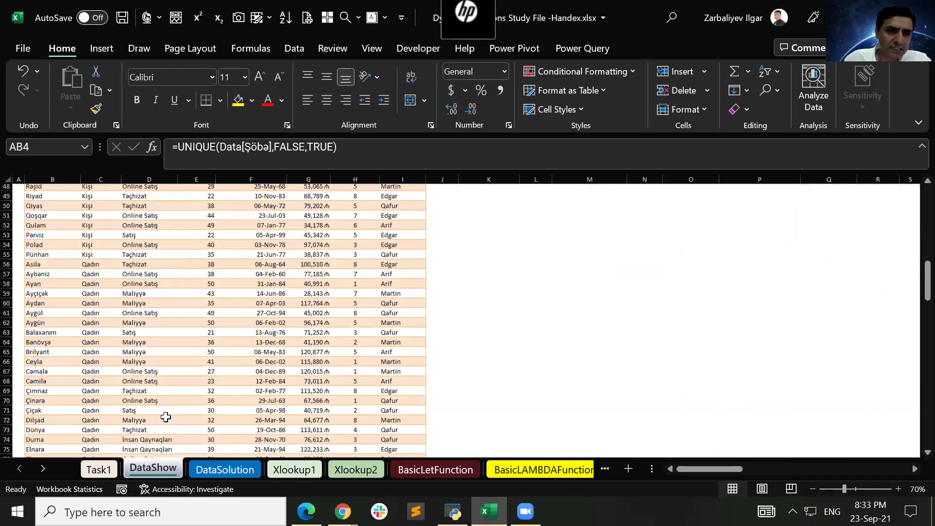
{"action": "scroll", "coordinate": [149, 361], "scroll_direction": "down", "scroll_amount": 5}
{"action": "left_click", "coordinate": [149, 361]}
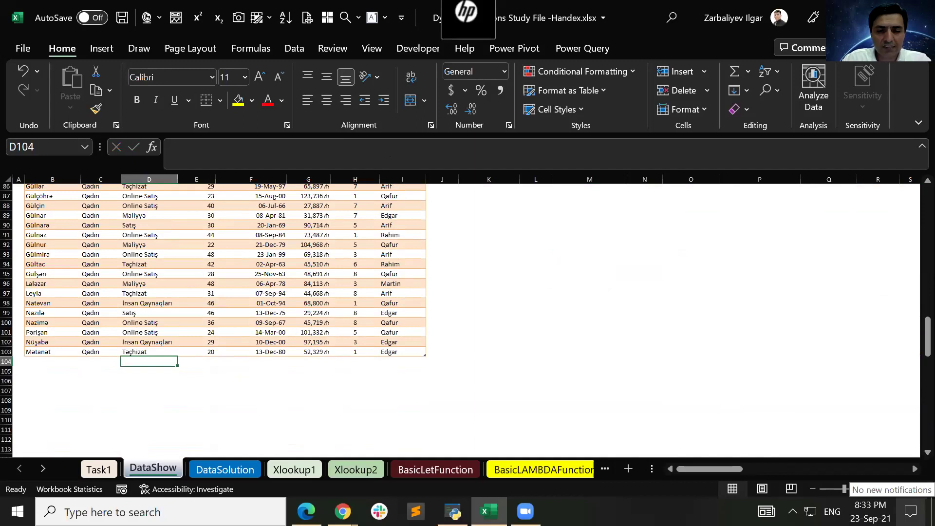
{"action": "type", "text": "Fin"}
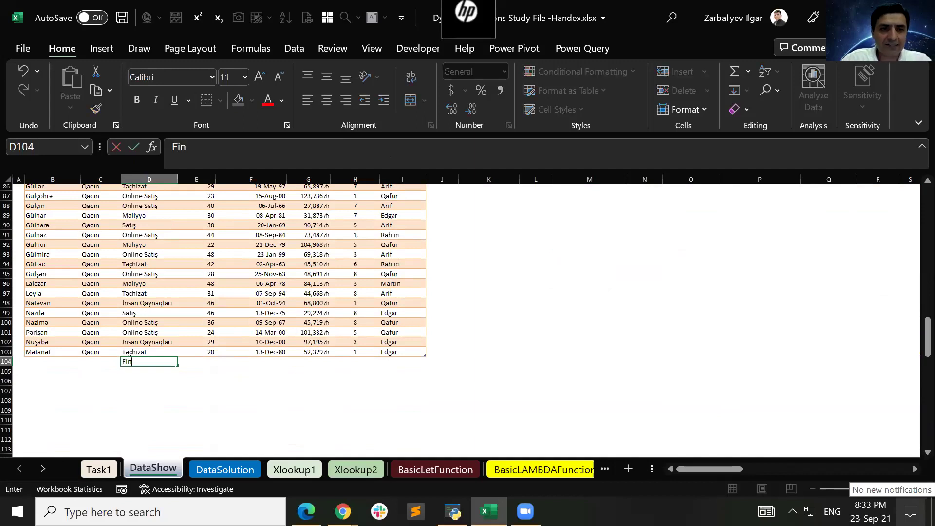
{"action": "type", "text": "ance"}
{"action": "key", "text": "Return"}
{"action": "scroll", "coordinate": [224, 317], "scroll_direction": "up", "scroll_amount": 15}
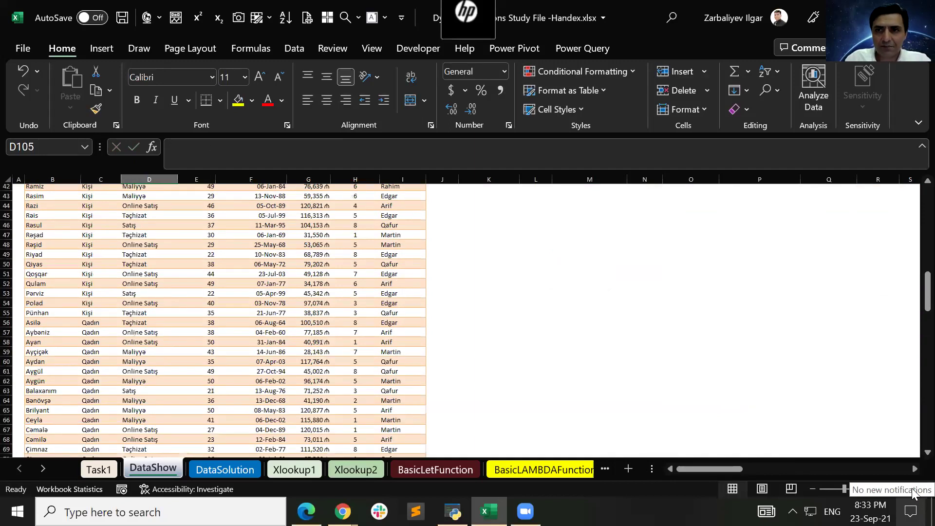
{"action": "scroll", "coordinate": [750, 467], "scroll_direction": "up", "scroll_amount": 14}
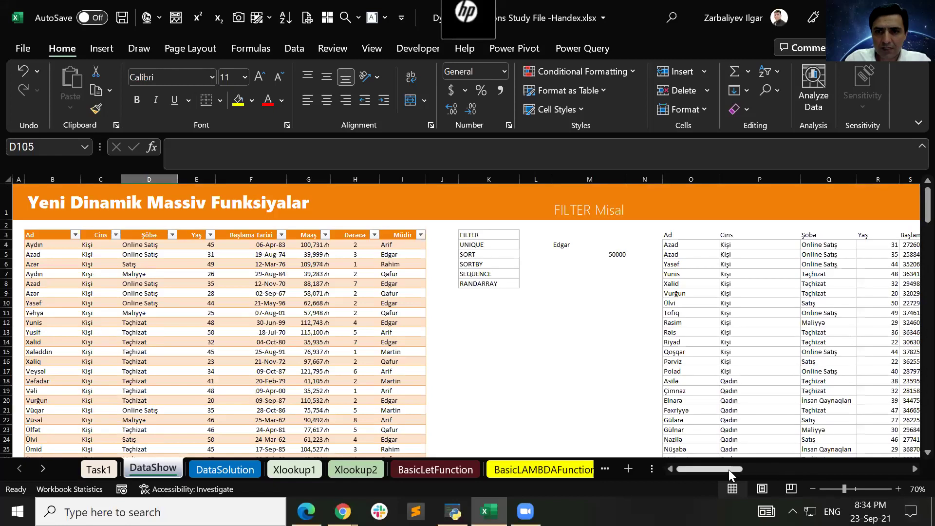
{"action": "left_click", "coordinate": [796, 466]}
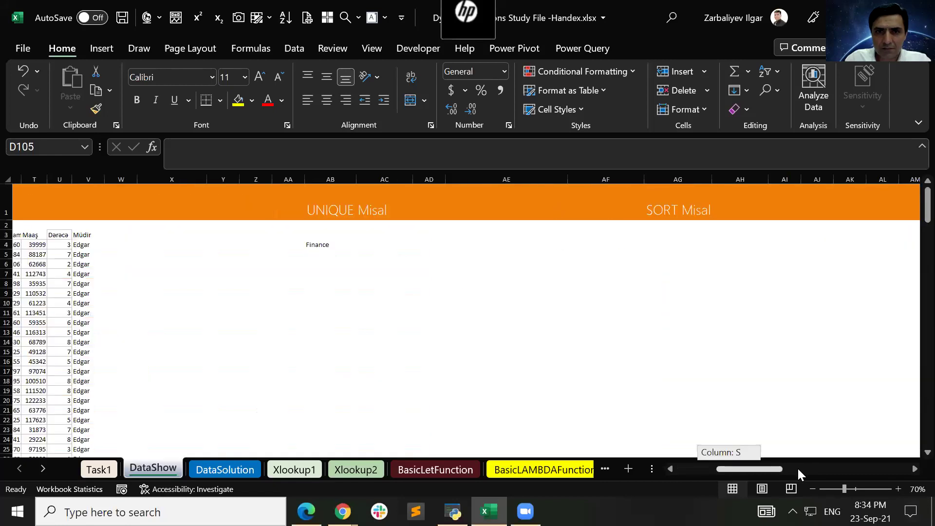
{"action": "left_click", "coordinate": [312, 249]}
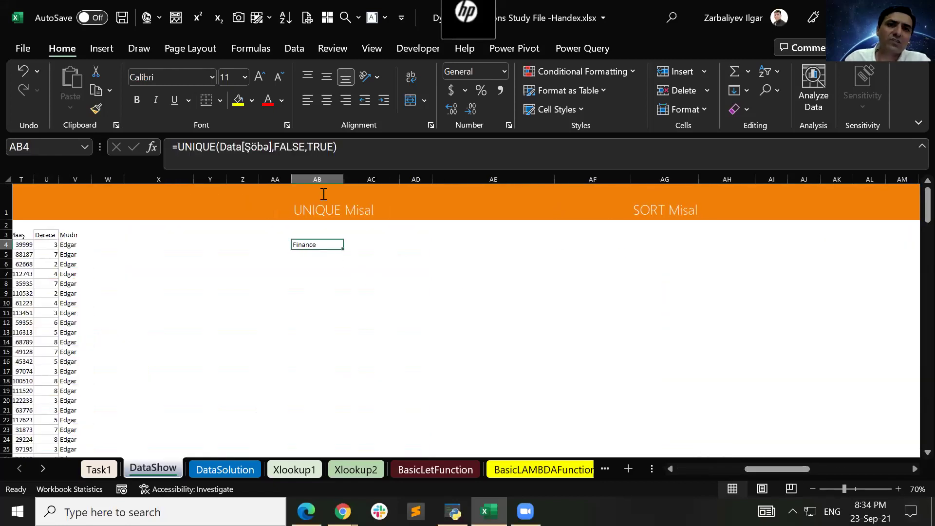
{"action": "left_click", "coordinate": [329, 146]}
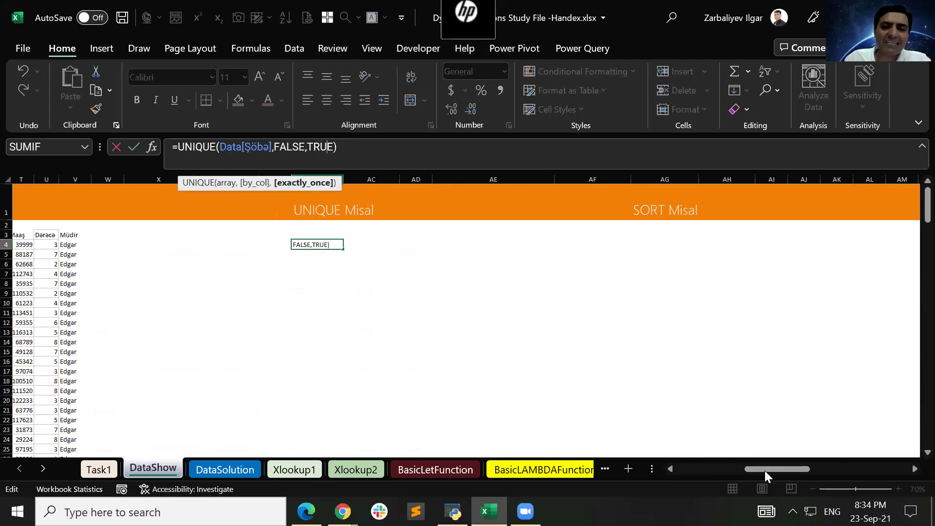
{"action": "key", "text": "Escape"}
{"action": "scroll", "coordinate": [341, 419], "scroll_direction": "left", "scroll_amount": 6}
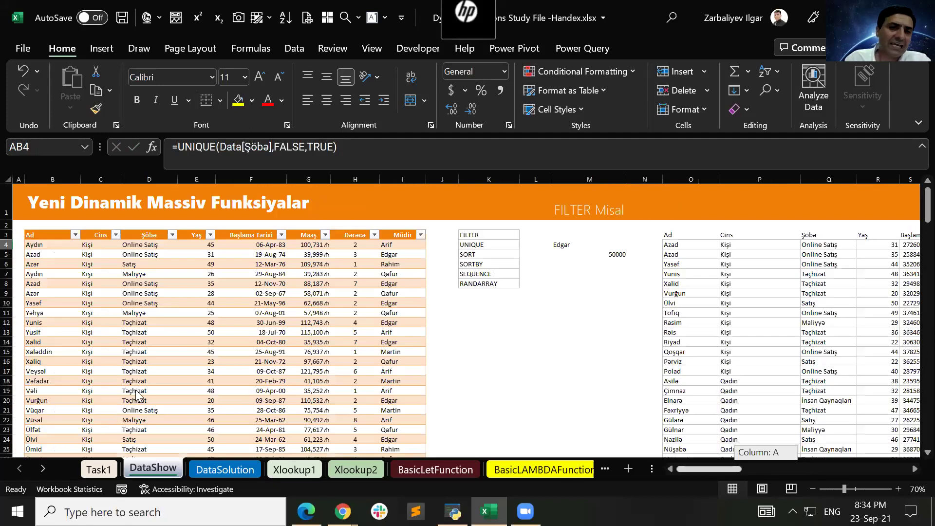
{"action": "scroll", "coordinate": [141, 394], "scroll_direction": "down", "scroll_amount": 6}
{"action": "scroll", "coordinate": [149, 382], "scroll_direction": "down", "scroll_amount": 20}
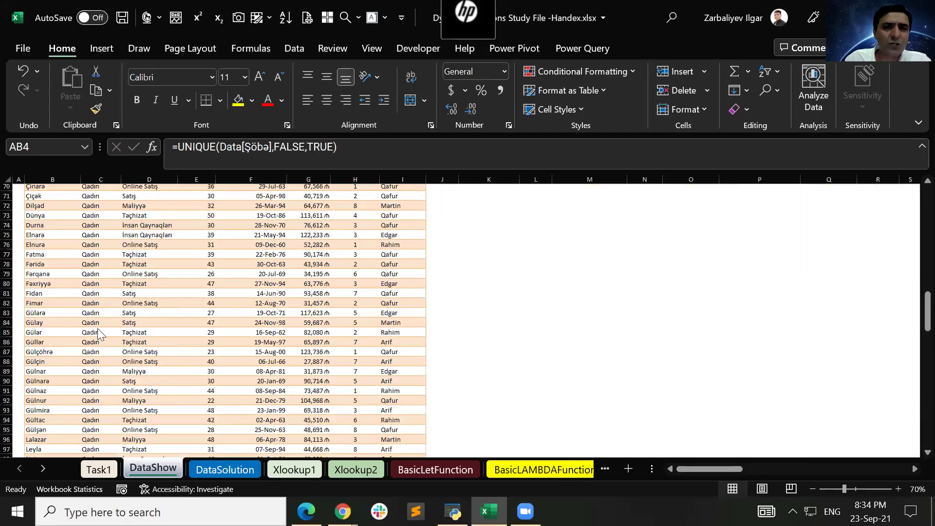
{"action": "right_click", "coordinate": [9, 321]}
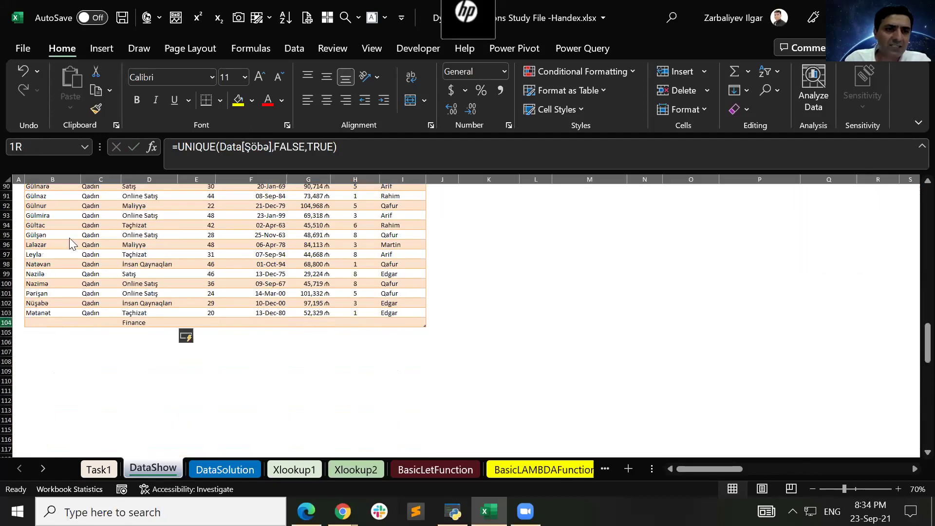
{"action": "left_click", "coordinate": [56, 202]}
{"action": "left_click", "coordinate": [535, 381]}
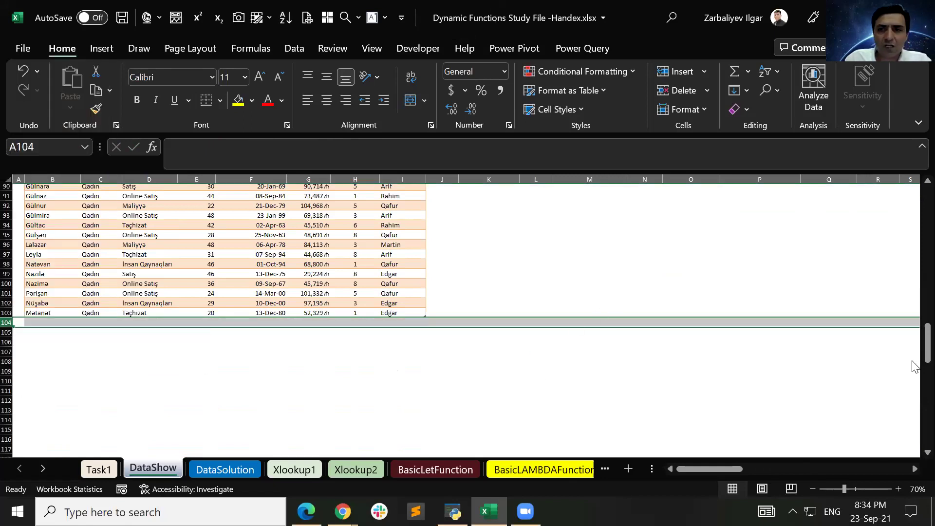
{"action": "scroll", "coordinate": [584, 246], "scroll_direction": "up", "scroll_amount": 20}
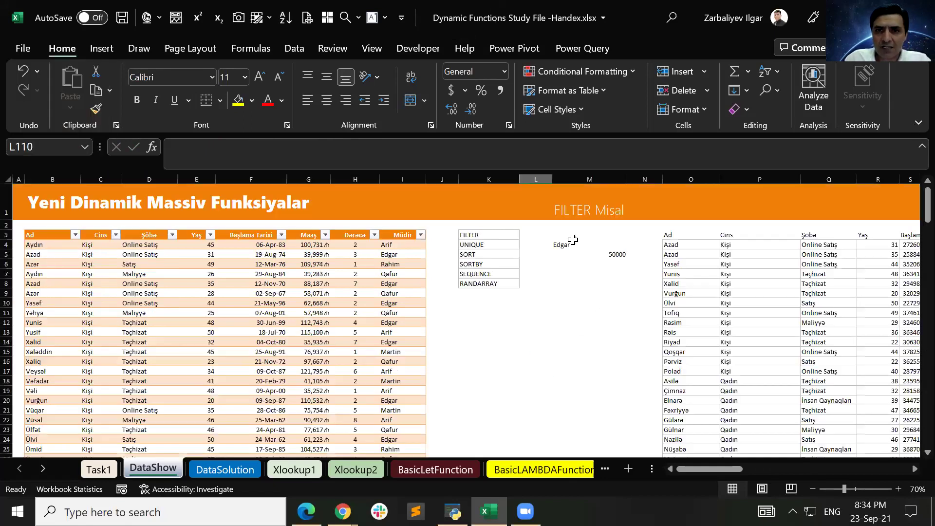
- Move from the FILTER example across to the #CALC! UNIQUE formula in AB4
{"action": "key", "text": "Right"}
{"action": "key", "text": "ctrl+Up"}
{"action": "key", "text": "Up"}
{"action": "key", "text": "Right"}
{"action": "key", "text": "Right"}
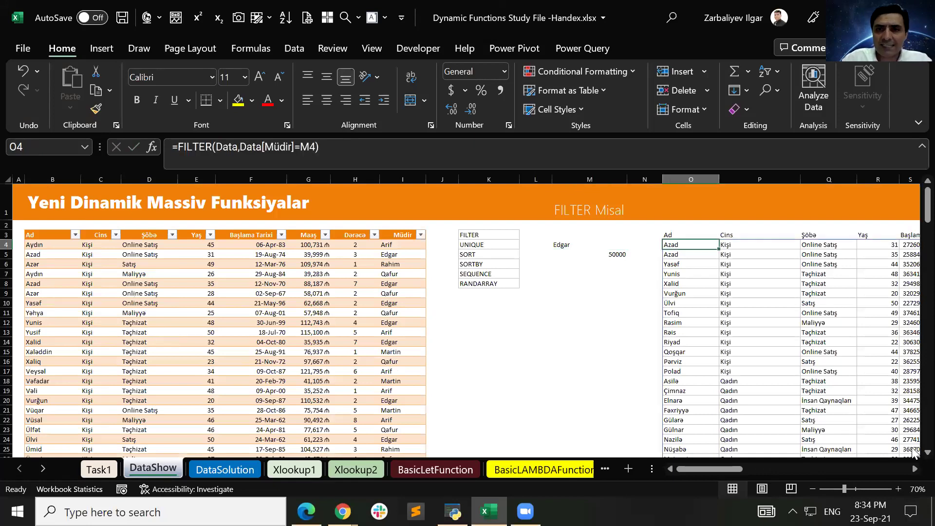
{"action": "key", "text": "ctrl+Right"}
{"action": "key", "text": "Right"}
{"action": "key", "text": "Right"}
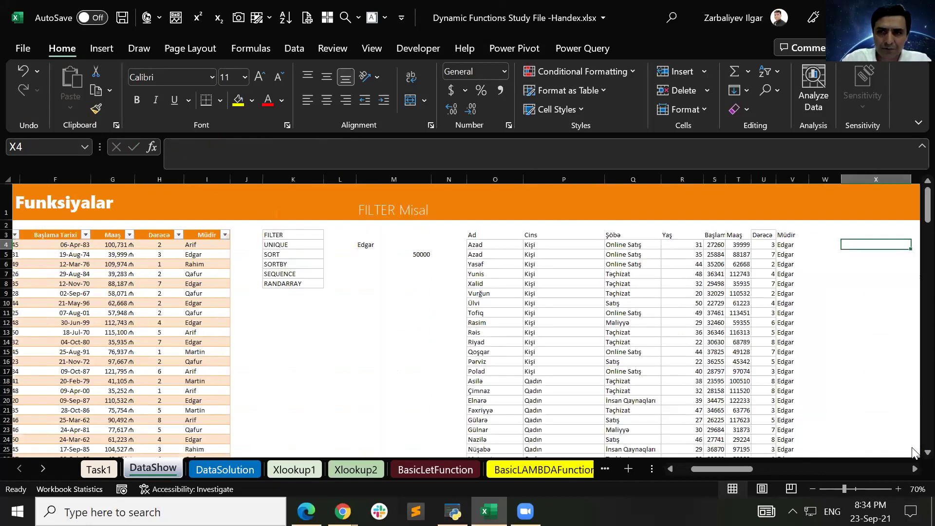
{"action": "key", "text": "ctrl+Right"}
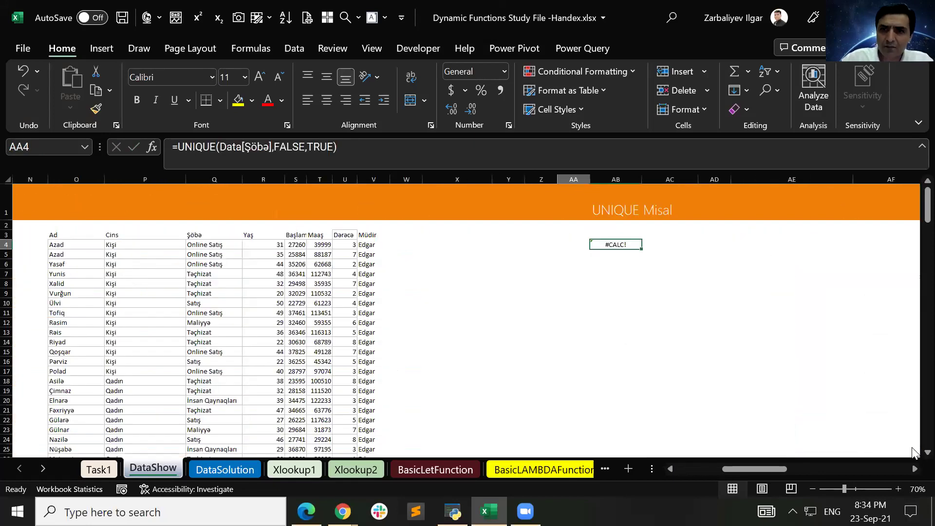
{"action": "key", "text": "Right"}
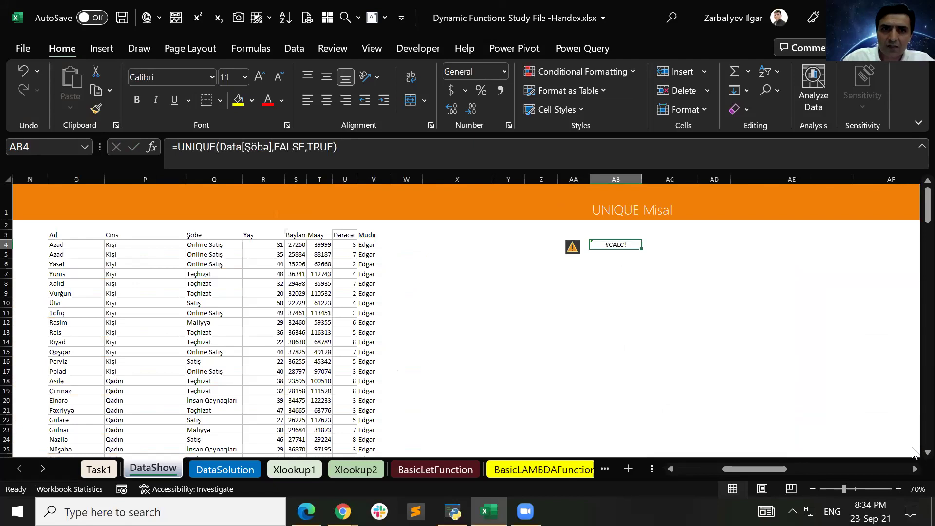
- Set exactly_once back to FALSE: =UNIQUE(Data[Şöbə],FALSE,FALSE)
{"action": "left_click", "coordinate": [434, 168]}
{"action": "key", "text": "BackSpace"}
{"action": "key", "text": "BackSpace"}
{"action": "key", "text": "BackSpace"}
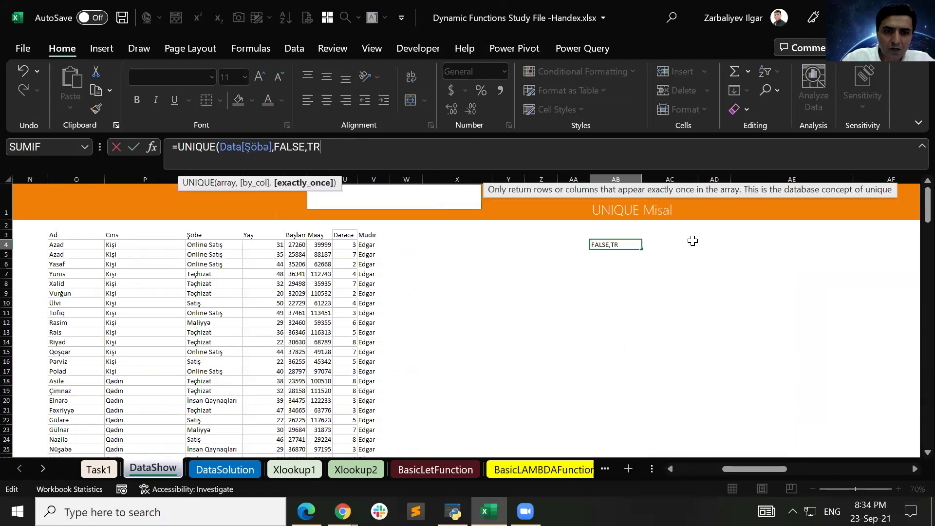
{"action": "key", "text": "BackSpace"}
{"action": "key", "text": "BackSpace"}
{"action": "type", "text": "false"}
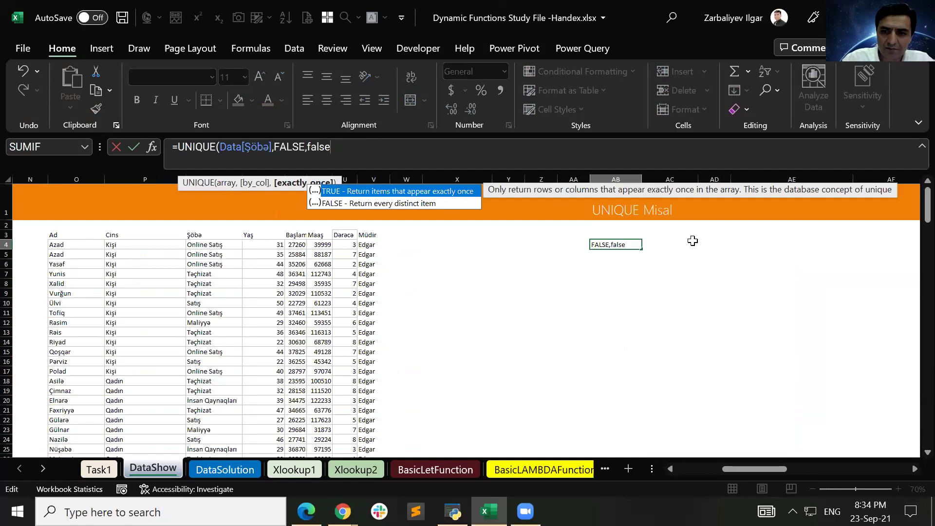
{"action": "type", "text": ")"}
{"action": "key", "text": "Return"}
{"action": "key", "text": "Left"}
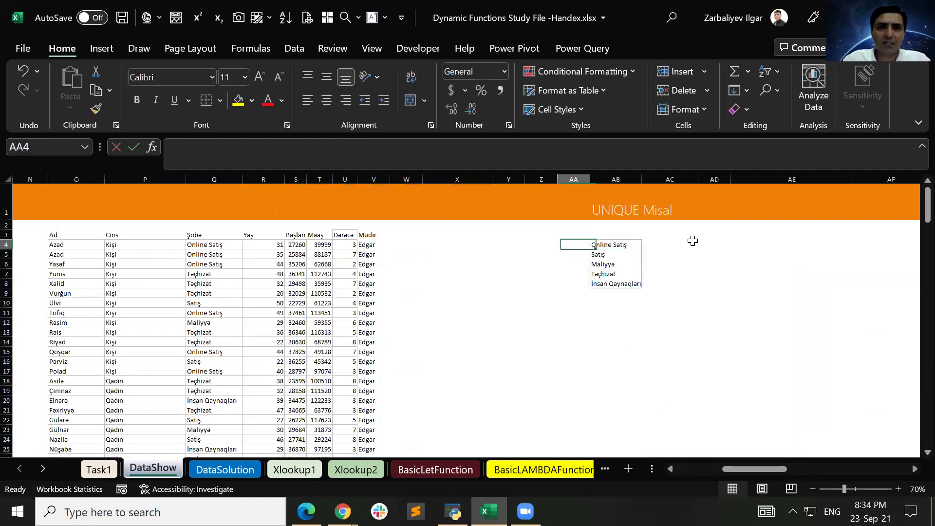
{"action": "key", "text": "Left"}
{"action": "key", "text": "Left"}
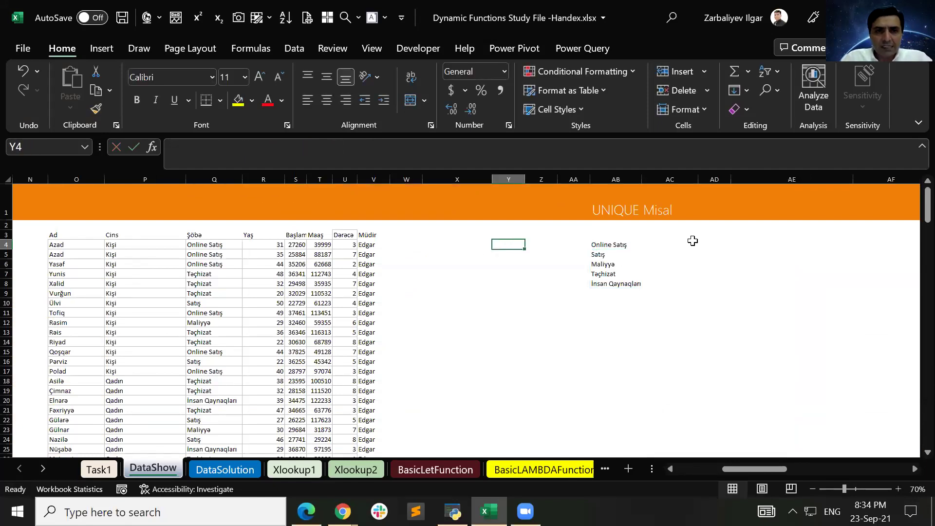
{"action": "key", "text": "Left"}
{"action": "key", "text": "Left"}
{"action": "key", "text": "Left"}
{"action": "key", "text": "Left"}
{"action": "key", "text": "Left"}
{"action": "key", "text": "Left"}
{"action": "key", "text": "Left"}
{"action": "key", "text": "Left"}
{"action": "key", "text": "Left"}
{"action": "key", "text": "Left"}
{"action": "key", "text": "Left"}
{"action": "key", "text": "Left"}
{"action": "key", "text": "Left"}
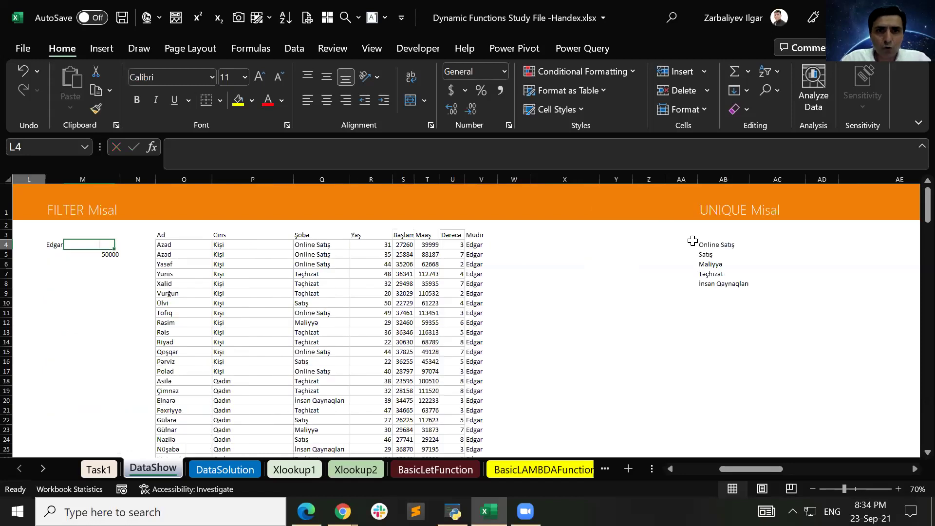
- Right-align Edgar in M4 and enter Text in M10
{"action": "key", "text": "Left"}
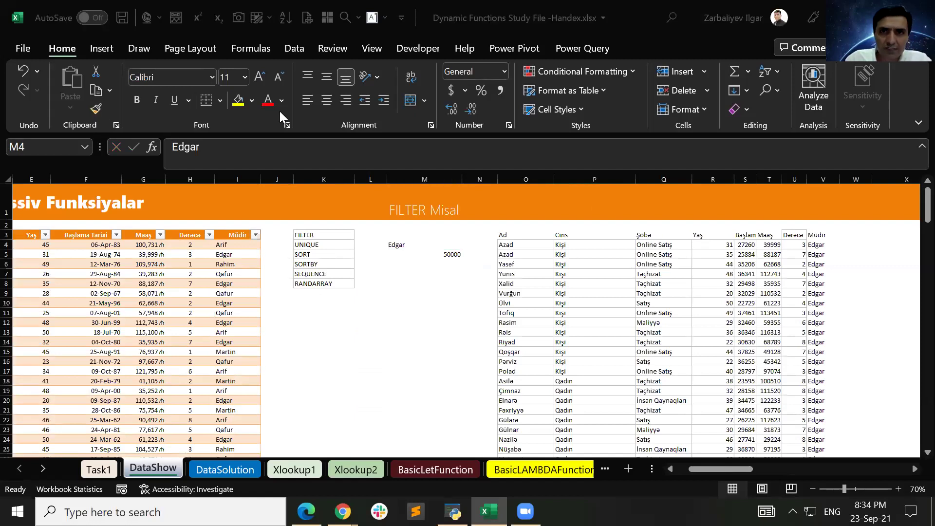
{"action": "left_click", "coordinate": [344, 105]}
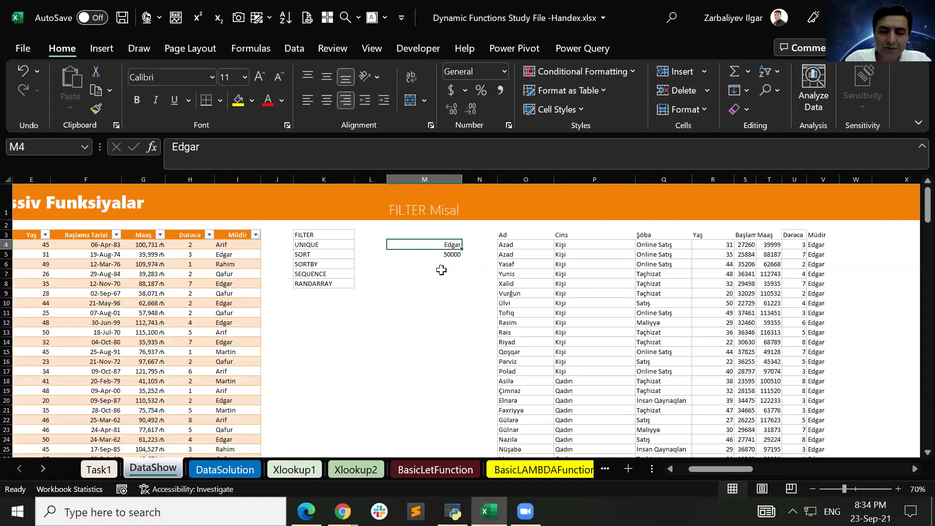
{"action": "left_click", "coordinate": [424, 301]}
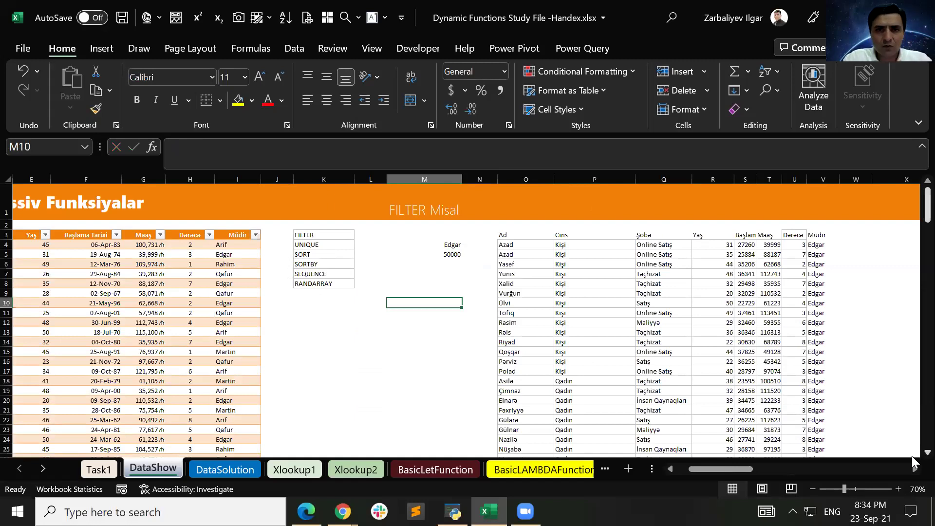
{"action": "type", "text": "Text"}
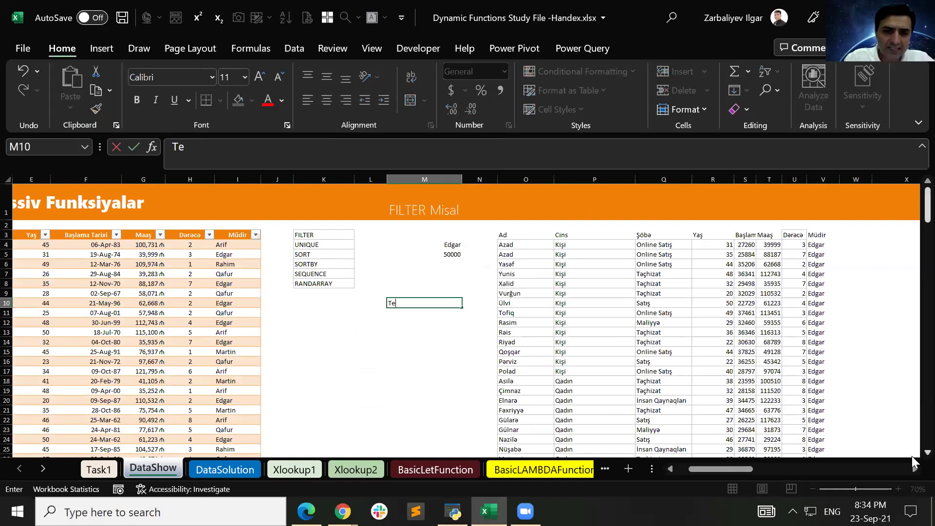
{"action": "key", "text": "Return"}
- Enter =TODAY() in M11 and 23 in M12
{"action": "key", "text": "Up"}
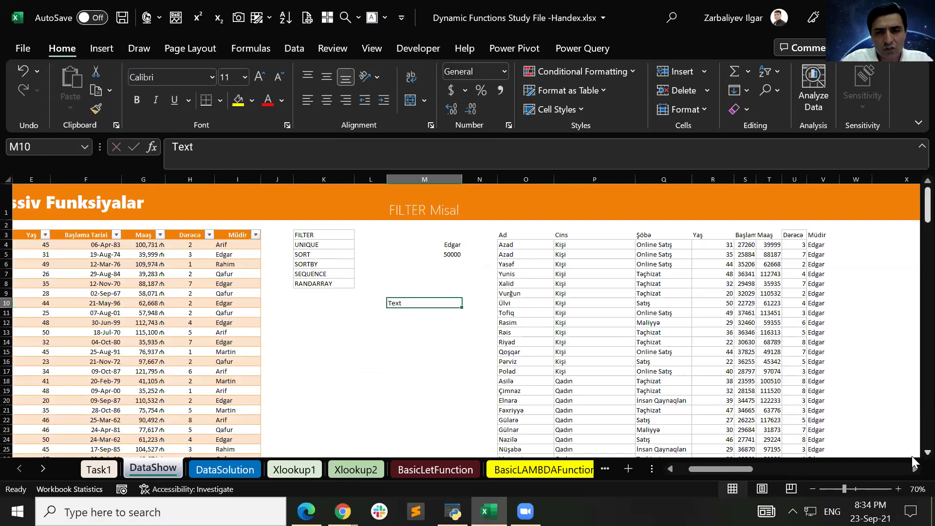
{"action": "key", "text": "Down"}
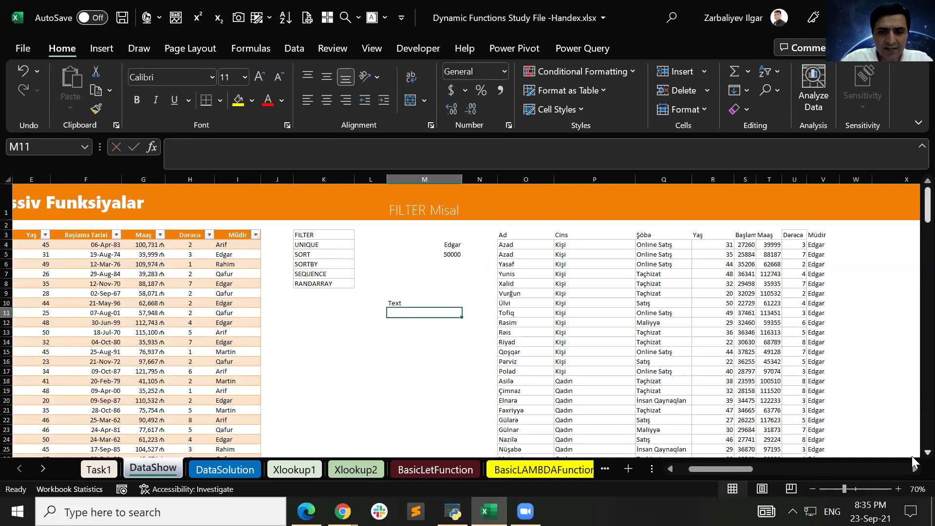
{"action": "type", "text": "=today()"}
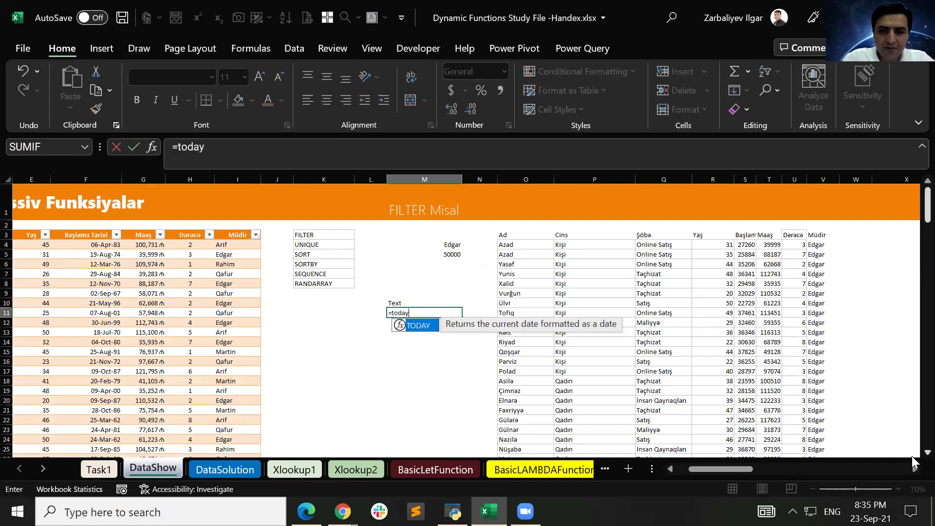
{"action": "key", "text": "Return"}
{"action": "key", "text": "Up"}
{"action": "key", "text": "Down"}
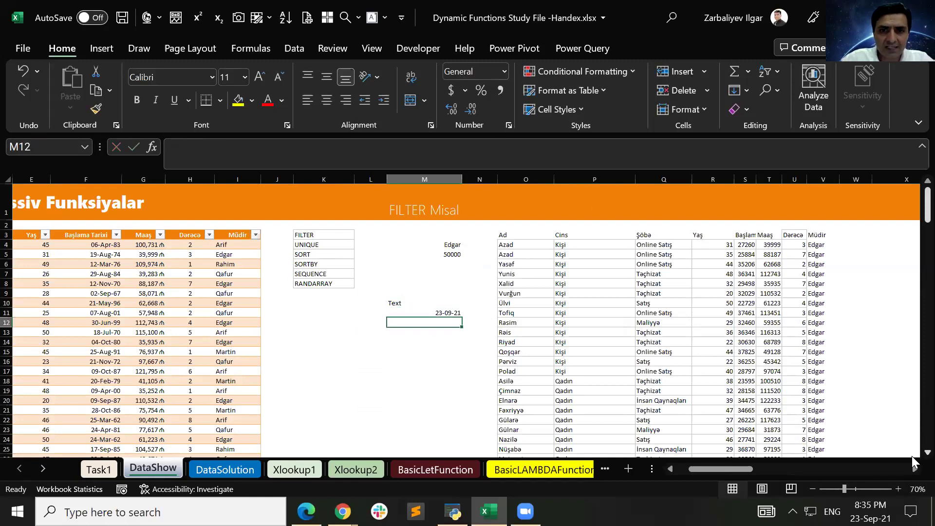
{"action": "type", "text": "23"}
{"action": "key", "text": "Return"}
{"action": "key", "text": "Up"}
{"action": "key", "text": "Up"}
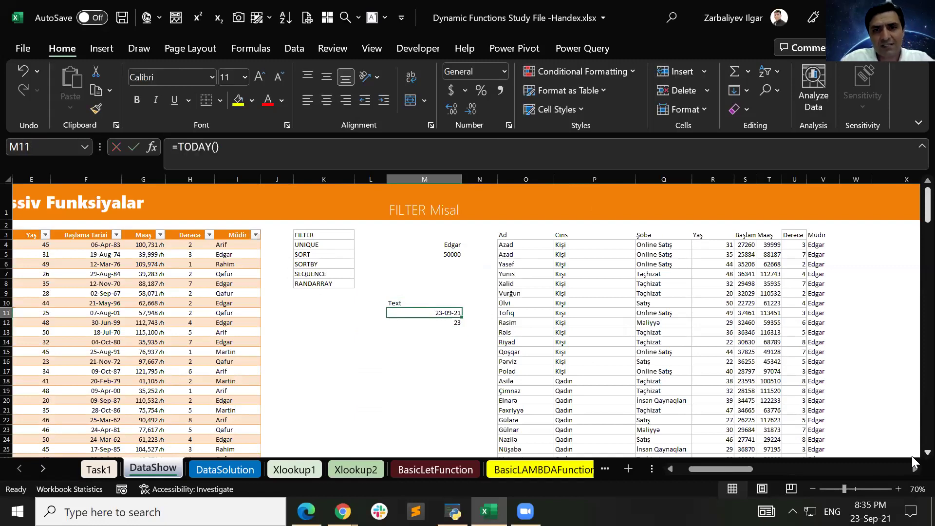
{"action": "key", "text": "Down"}
{"action": "key", "text": "Up"}
{"action": "key", "text": "Up"}
{"action": "key", "text": "Up"}
- Clear the sample entries in M10:M12
{"action": "key", "text": "Down"}
{"action": "key", "text": "shift+Down"}
{"action": "key", "text": "shift+Down"}
{"action": "key", "text": "Delete"}
{"action": "key", "text": "Up"}
{"action": "key", "text": "Up"}
{"action": "key", "text": "Up"}
{"action": "key", "text": "Up"}
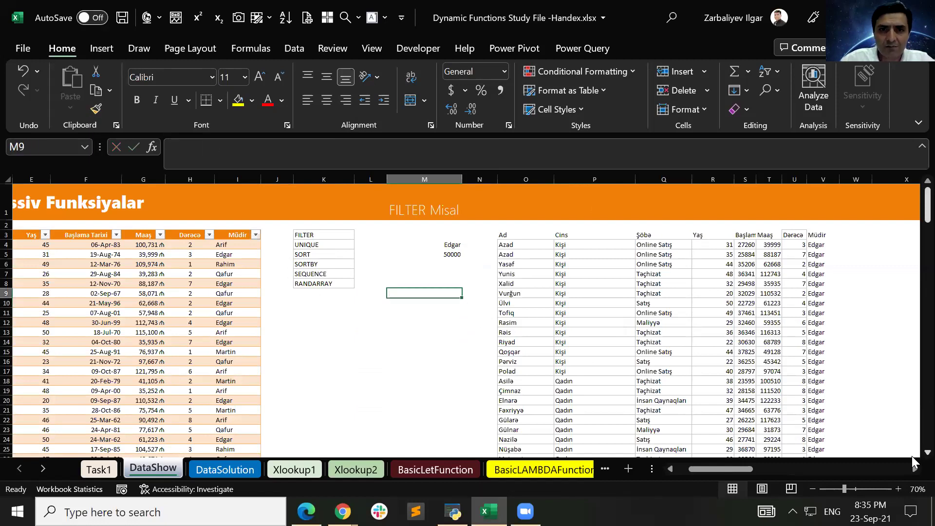
{"action": "key", "text": "Up"}
{"action": "key", "text": "Up"}
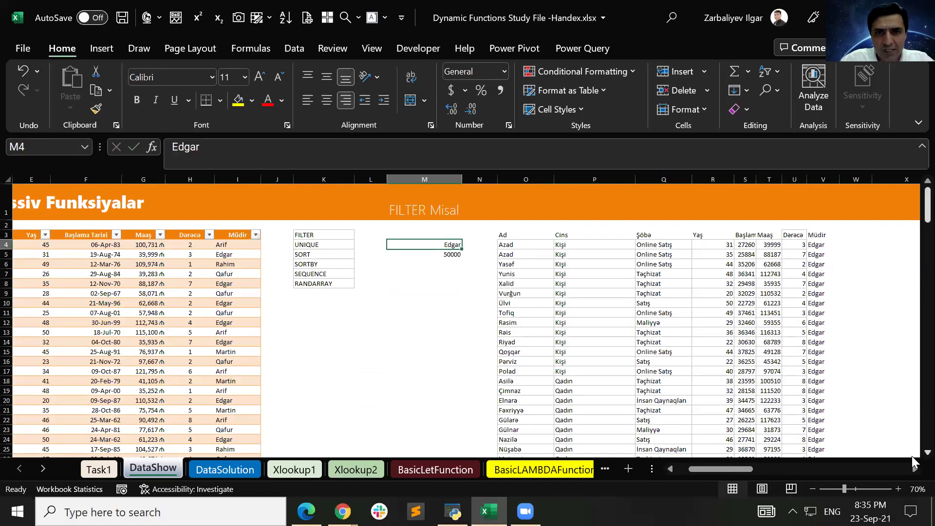
- Delete Edgar from criteria cell M4, leaving the O4 FILTER at #CALC!
{"action": "key", "text": "Right"}
{"action": "key", "text": "Left"}
{"action": "key", "text": "Right"}
{"action": "key", "text": "Left"}
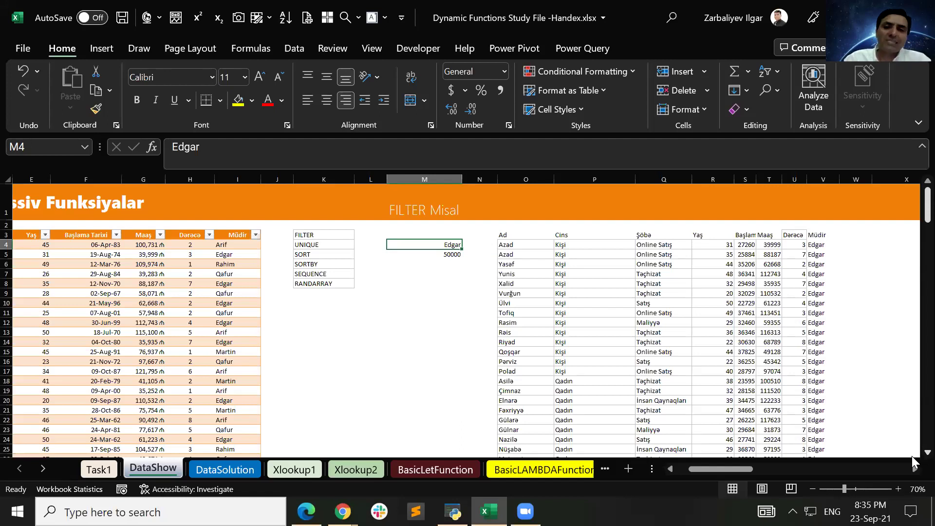
{"action": "key", "text": "Delete"}
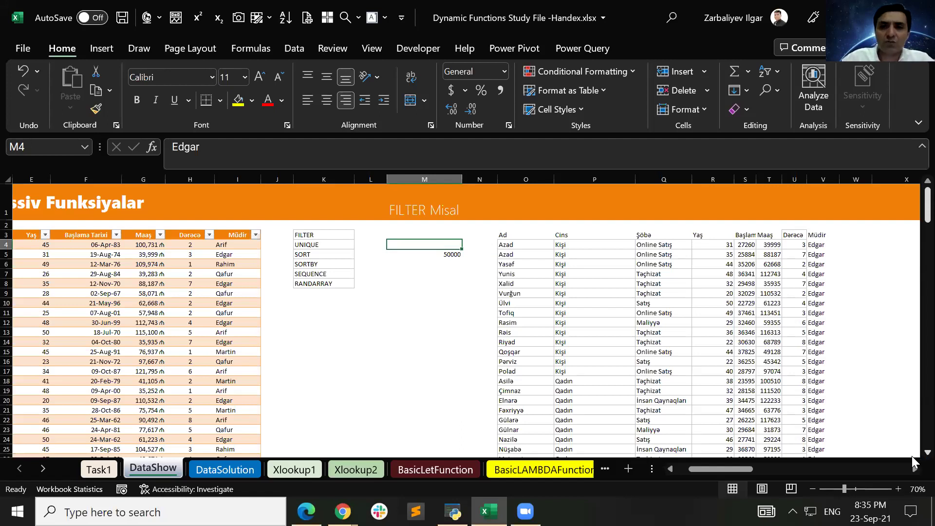
{"action": "key", "text": "Right"}
{"action": "key", "text": "Right"}
{"action": "key", "text": "Right"}
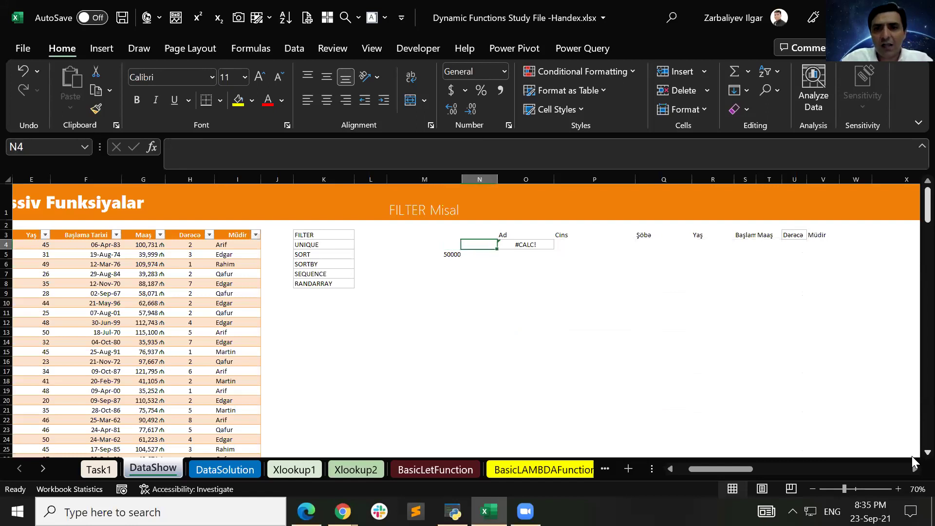
{"action": "key", "text": "Left"}
{"action": "key", "text": "Left"}
{"action": "key", "text": "Left"}
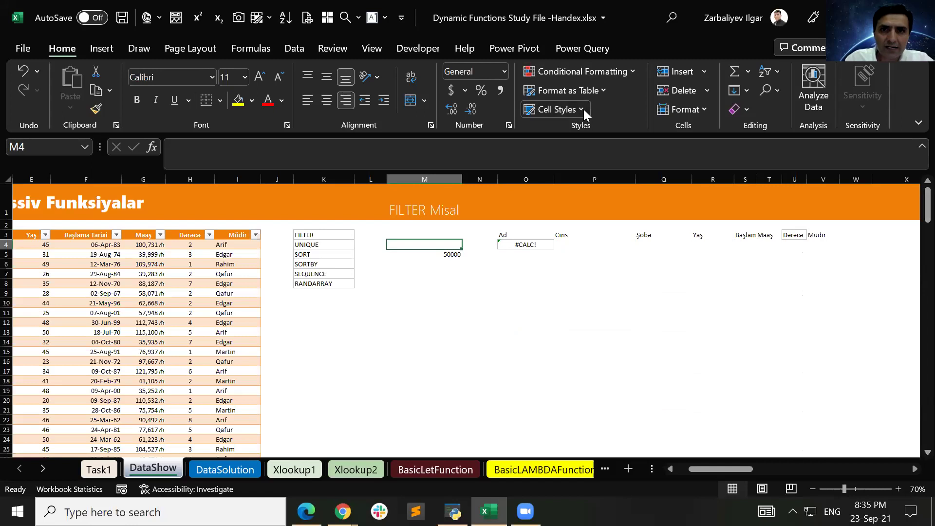
- Apply the Input cell style to the empty criteria cell M4
{"action": "left_click", "coordinate": [556, 109]}
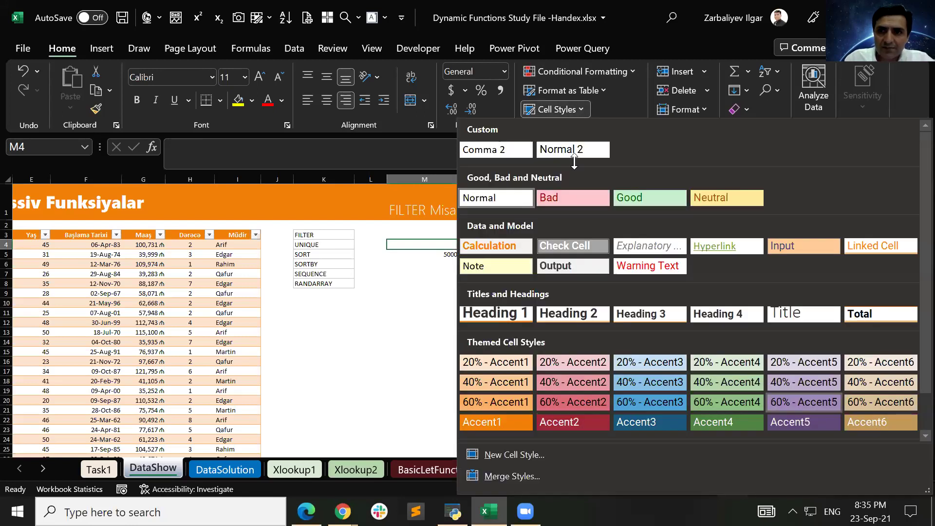
{"action": "left_click", "coordinate": [886, 430]}
{"action": "left_click", "coordinate": [582, 109]}
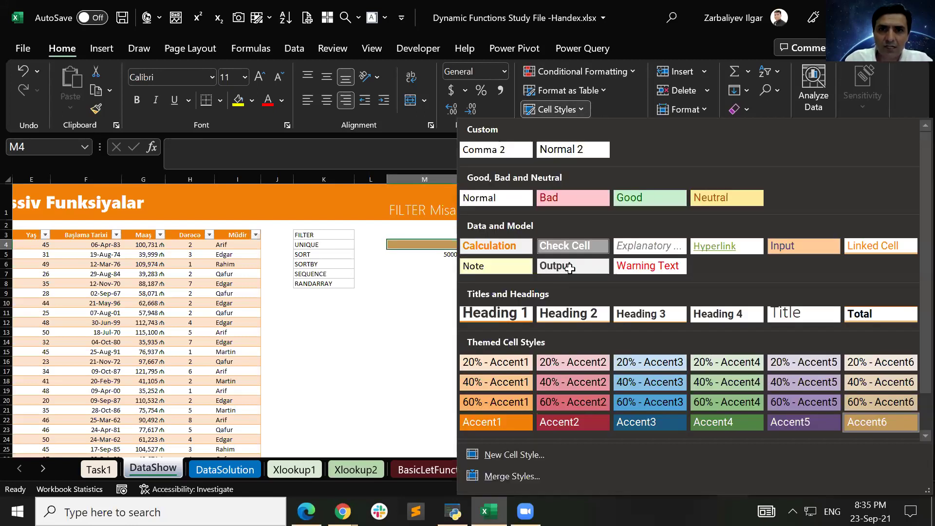
{"action": "left_click", "coordinate": [803, 245]}
- Inspect the FILTER formula in O4 and the UNIQUE formula in AB4
{"action": "left_click", "coordinate": [535, 245]}
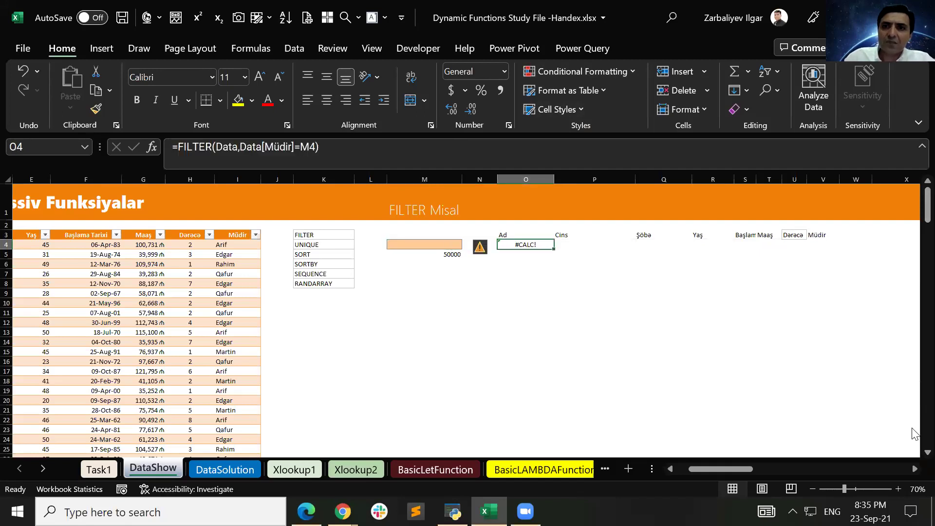
{"action": "key", "text": "Right"}
{"action": "key", "text": "Right"}
{"action": "key", "text": "Right"}
{"action": "key", "text": "Right"}
{"action": "key", "text": "Right"}
{"action": "key", "text": "Right"}
{"action": "key", "text": "Right"}
{"action": "key", "text": "Right"}
{"action": "key", "text": "Right"}
{"action": "key", "text": "Right"}
{"action": "key", "text": "Right"}
{"action": "key", "text": "Right"}
{"action": "key", "text": "Right"}
{"action": "key", "text": "Right"}
{"action": "key", "text": "Right"}
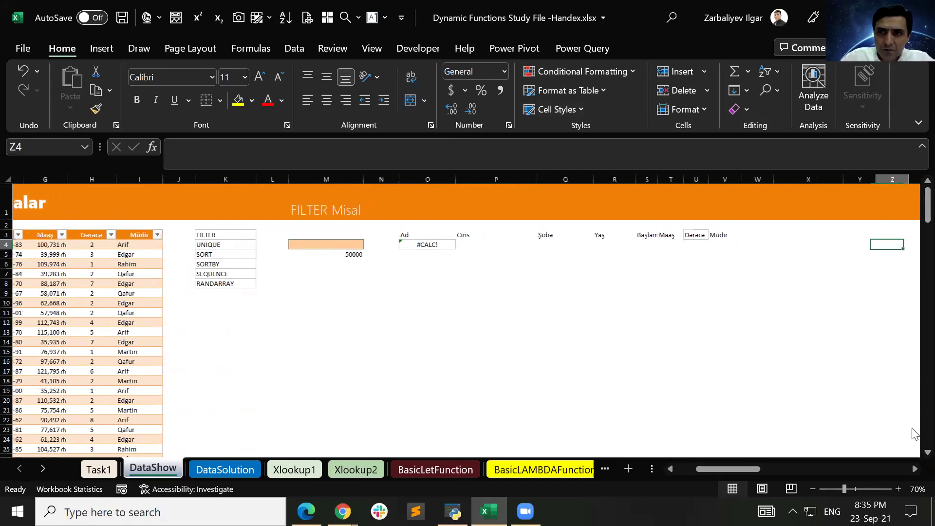
{"action": "key", "text": "Left"}
{"action": "key", "text": "Left"}
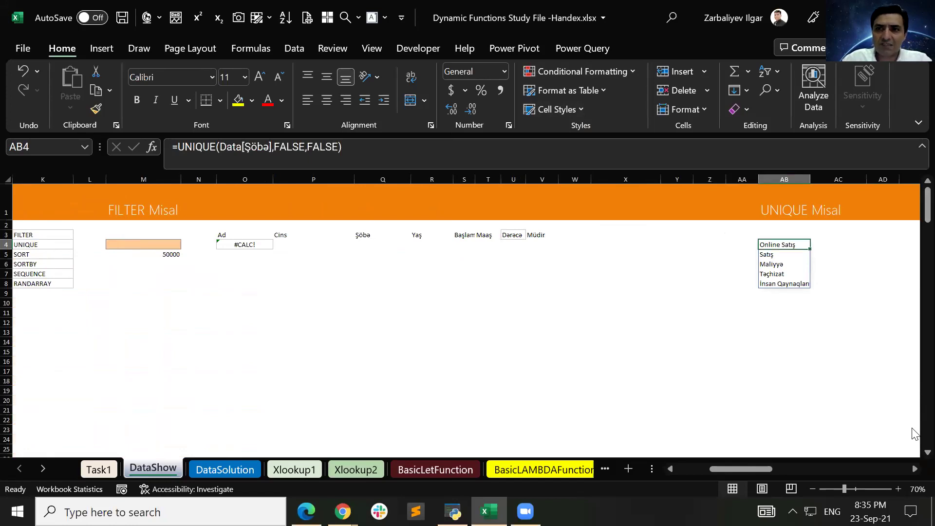
{"action": "key", "text": "Left"}
{"action": "key", "text": "Left"}
{"action": "key", "text": "Left"}
{"action": "key", "text": "Left"}
{"action": "key", "text": "Left"}
{"action": "key", "text": "Right"}
{"action": "key", "text": "Right"}
{"action": "key", "text": "Right"}
{"action": "key", "text": "Right"}
{"action": "key", "text": "Right"}
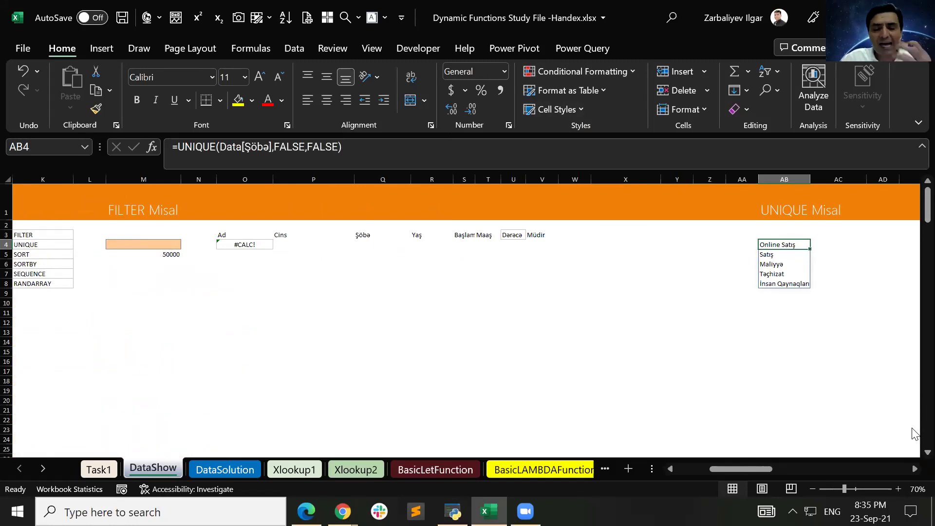
{"action": "key", "text": "Left"}
{"action": "key", "text": "Left"}
{"action": "key", "text": "Left"}
{"action": "key", "text": "Left"}
{"action": "key", "text": "Left"}
{"action": "key", "text": "Left"}
{"action": "key", "text": "Left"}
{"action": "key", "text": "Left"}
{"action": "key", "text": "Left"}
{"action": "key", "text": "Left"}
{"action": "key", "text": "Left"}
{"action": "key", "text": "Left"}
{"action": "key", "text": "Left"}
{"action": "key", "text": "Left"}
{"action": "key", "text": "Left"}
{"action": "key", "text": "Left"}
{"action": "key", "text": "Left"}
{"action": "key", "text": "Left"}
{"action": "key", "text": "Left"}
{"action": "key", "text": "Left"}
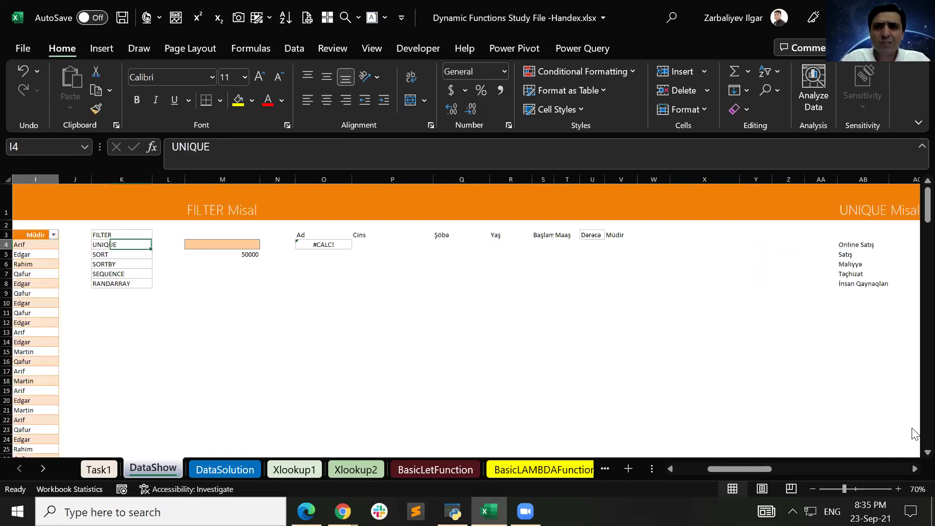
{"action": "key", "text": "Right"}
{"action": "key", "text": "Right"}
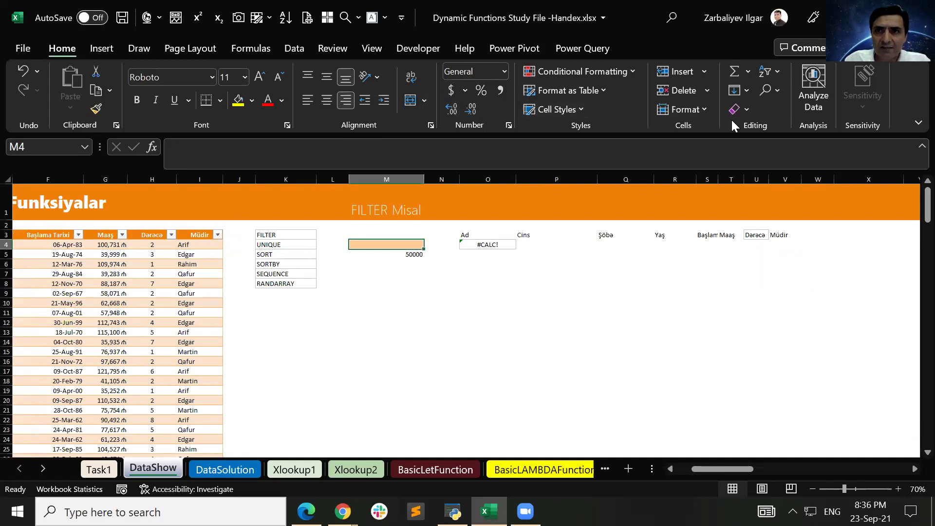
- Give M4 a List data validation with source =$AB$4#, the spilled department list
{"action": "left_click", "coordinate": [300, 48]}
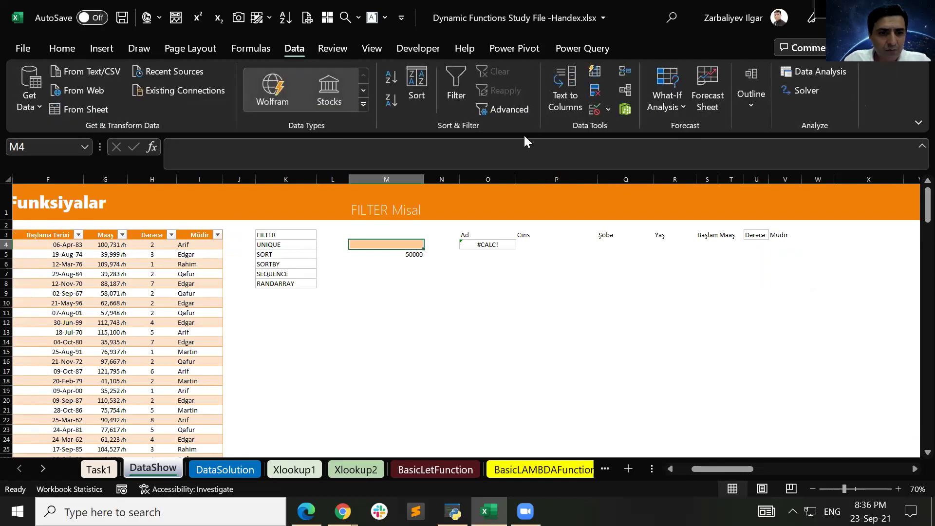
{"action": "mouse_move", "coordinate": [547, 52]}
{"action": "left_mouse_down"}
{"action": "mouse_move", "coordinate": [639, 138]}
{"action": "mouse_move", "coordinate": [582, 100]}
{"action": "left_mouse_up"}
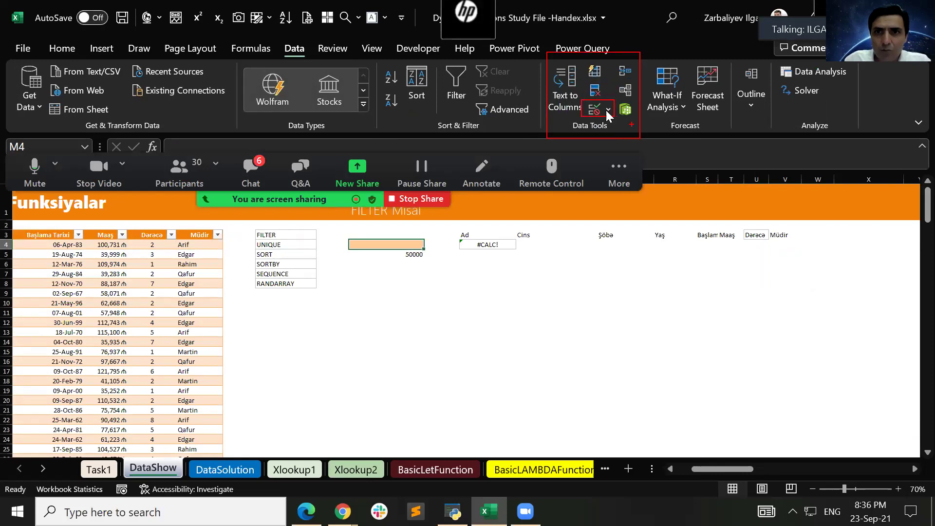
{"action": "left_click", "coordinate": [606, 110]}
{"action": "left_click", "coordinate": [627, 132]}
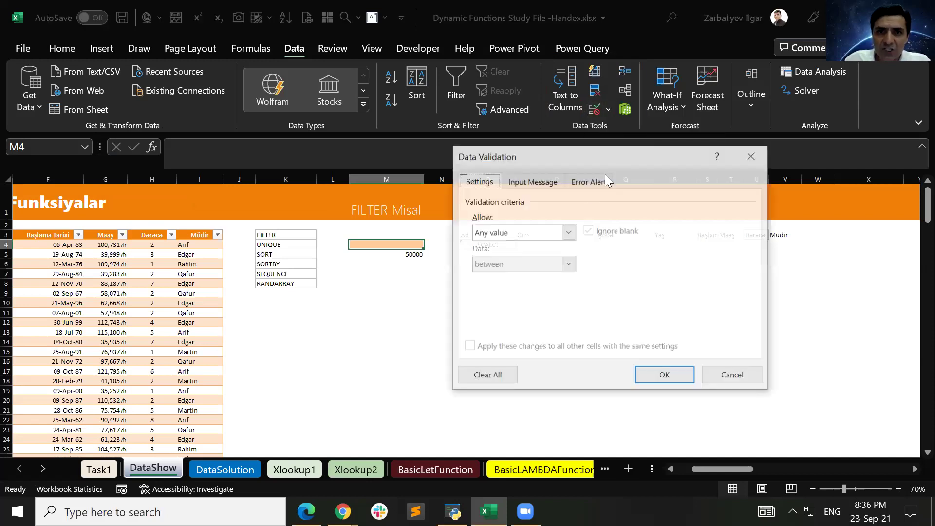
{"action": "left_click", "coordinate": [568, 232]}
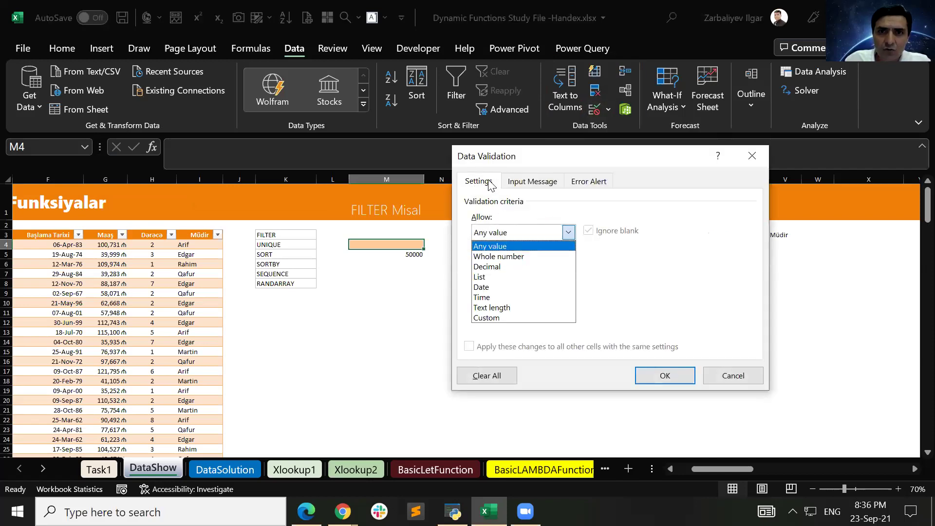
{"action": "left_click", "coordinate": [512, 281]}
{"action": "left_click", "coordinate": [652, 295]}
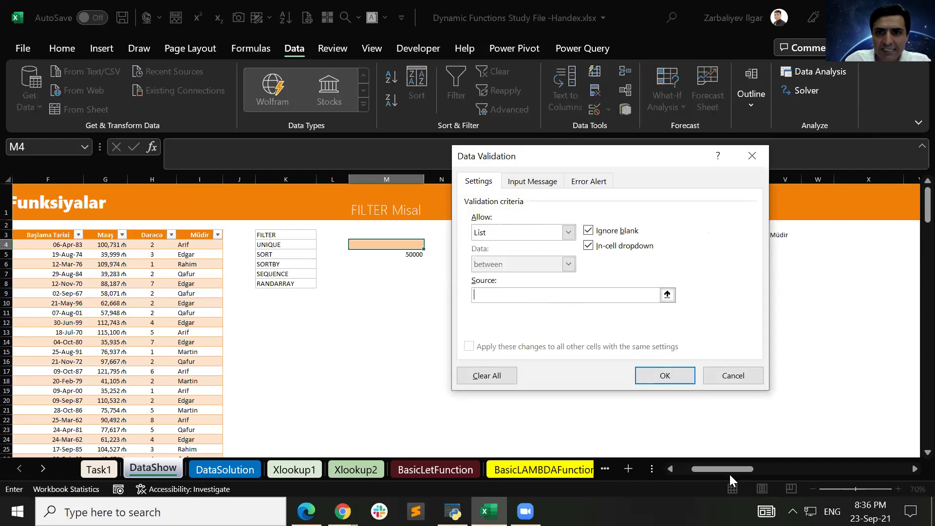
{"action": "left_click_drag", "start_coordinate": [731, 468], "coordinate": [781, 441]}
{"action": "left_click", "coordinate": [370, 244]}
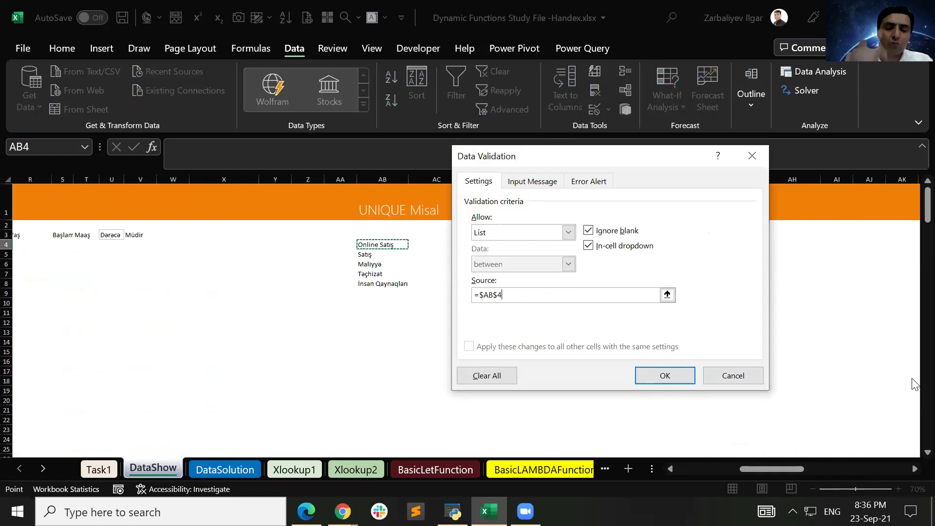
{"action": "type", "text": "#"}
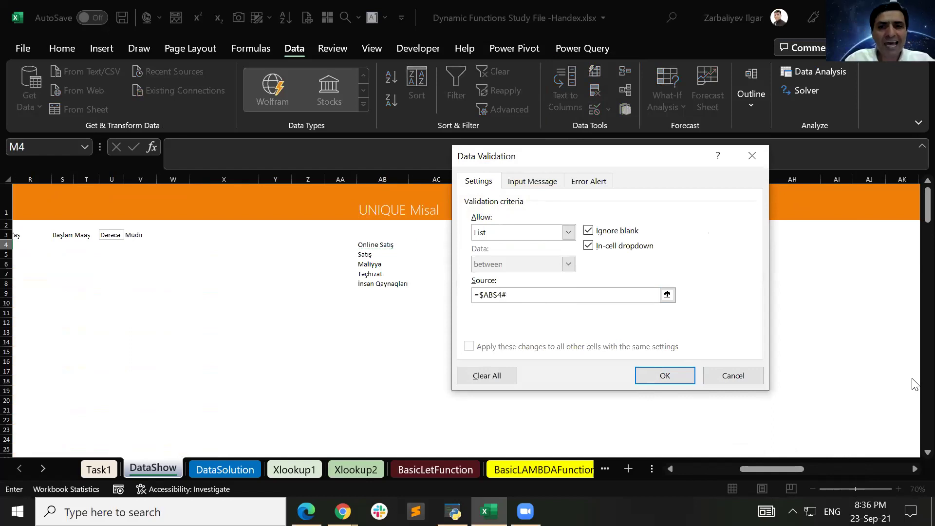
{"action": "left_click", "coordinate": [656, 373]}
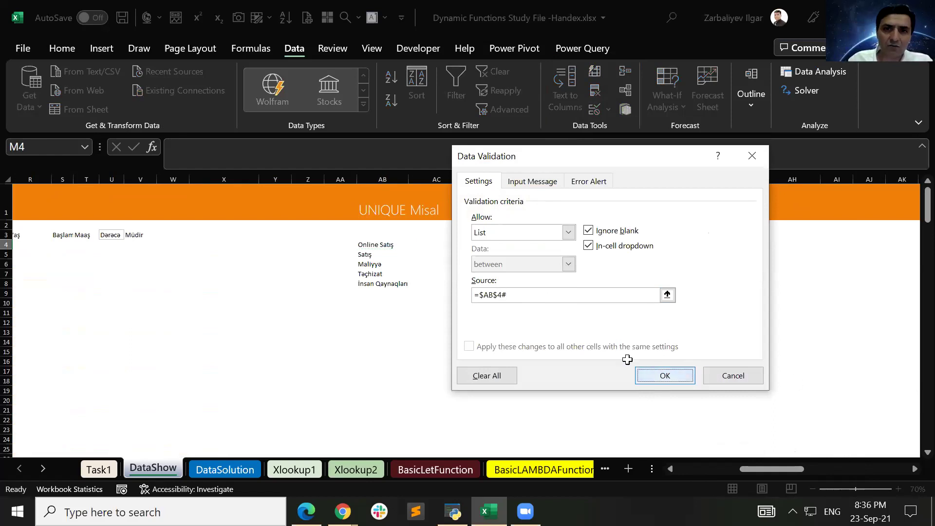
{"action": "key", "text": "Return"}
{"action": "left_click", "coordinate": [244, 263]}
{"action": "key", "text": "Left"}
{"action": "key", "text": "Left"}
{"action": "key", "text": "Left"}
{"action": "key", "text": "Left"}
{"action": "key", "text": "Left"}
{"action": "key", "text": "Left"}
{"action": "key", "text": "Left"}
{"action": "key", "text": "Left"}
{"action": "key", "text": "Left"}
{"action": "key", "text": "Left"}
{"action": "key", "text": "Left"}
{"action": "key", "text": "Left"}
{"action": "key", "text": "Left"}
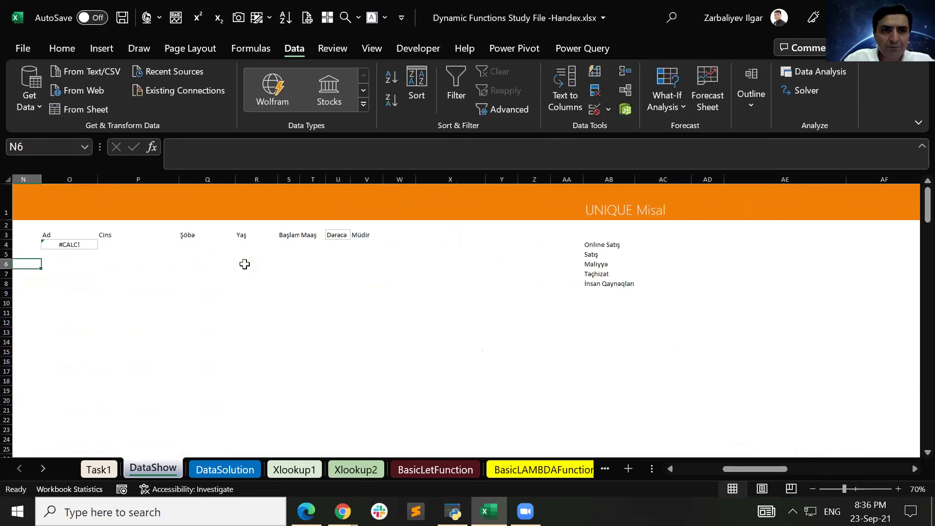
{"action": "key", "text": "Left"}
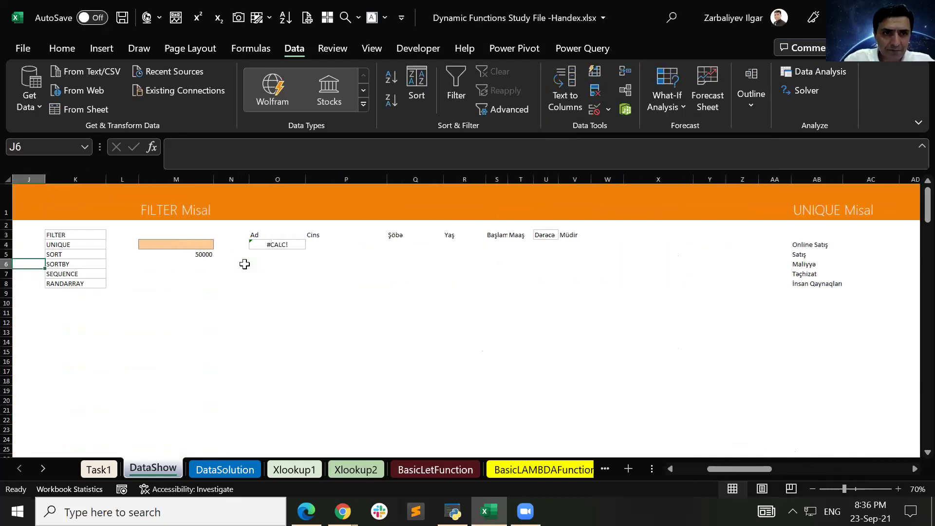
{"action": "left_click", "coordinate": [202, 243]}
{"action": "left_click", "coordinate": [219, 245]}
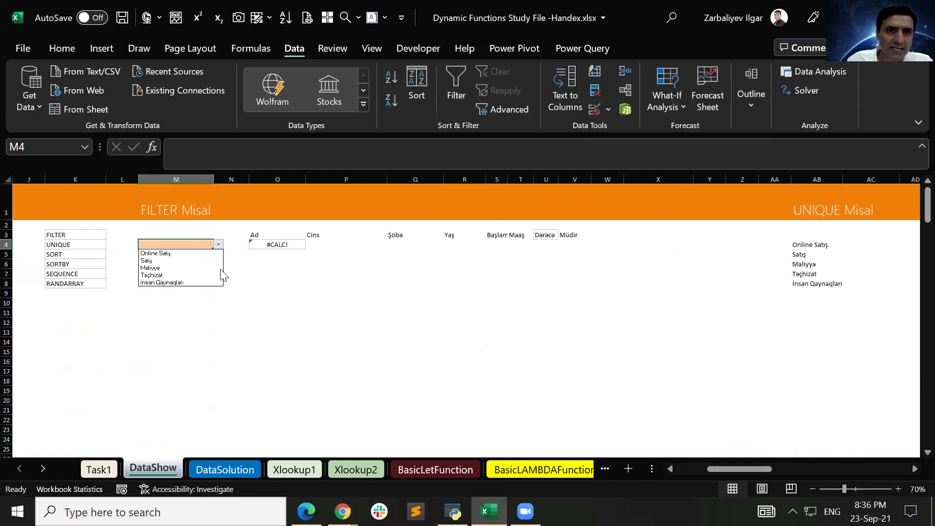
{"action": "left_click", "coordinate": [220, 247]}
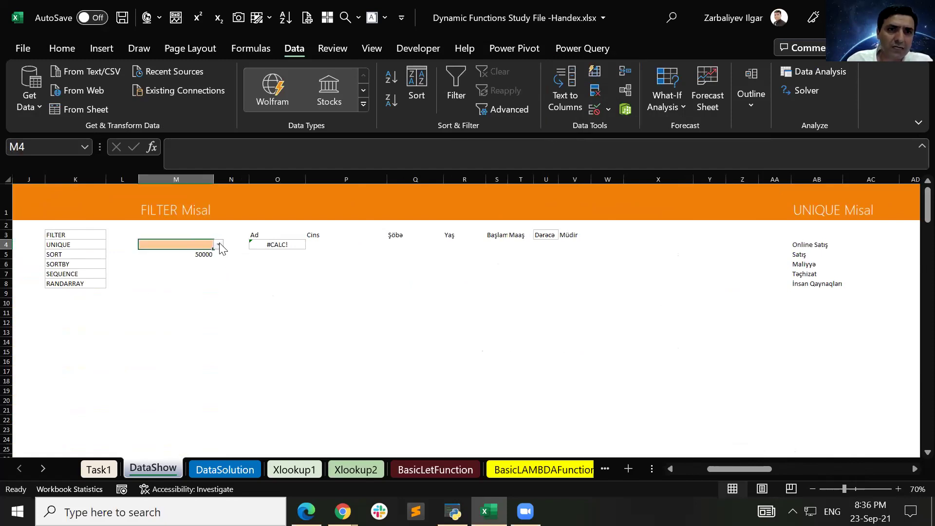
{"action": "left_click", "coordinate": [219, 244]}
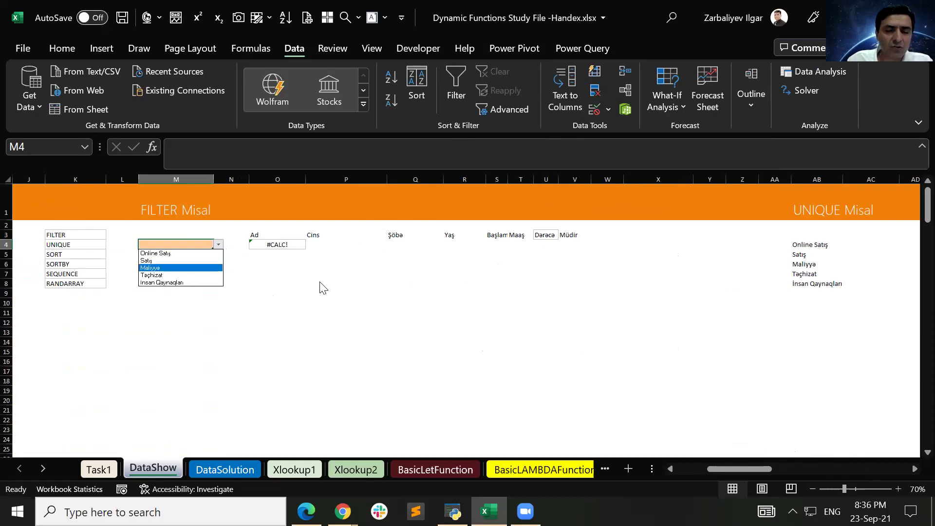
{"action": "key", "text": "Escape"}
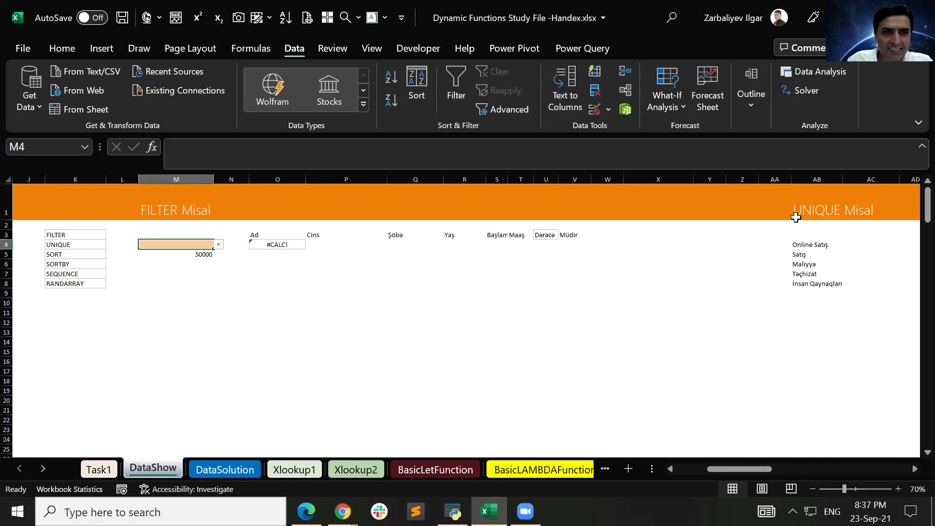
- Attempt to swap AB4's UNIQUE column reference from Şöbə to Müdir, then cancel the broken edit
{"action": "left_click", "coordinate": [820, 244]}
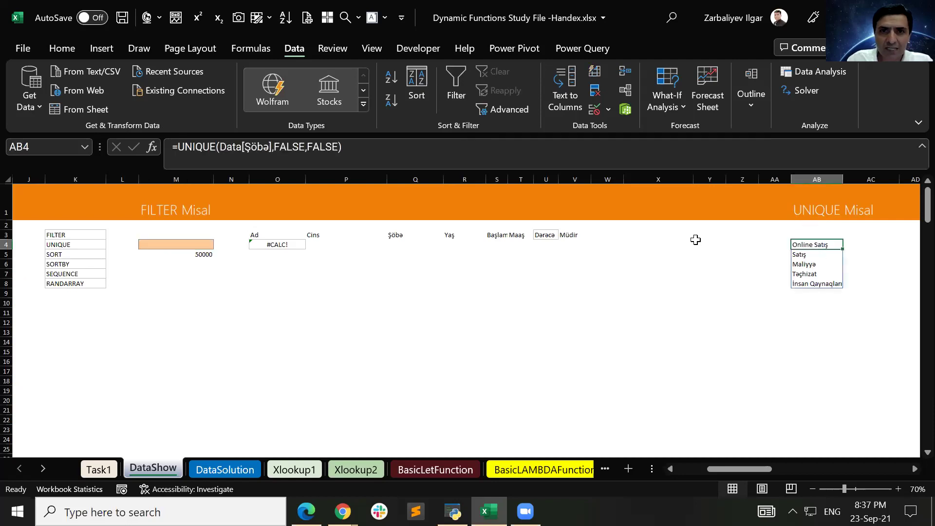
{"action": "left_click", "coordinate": [271, 147]}
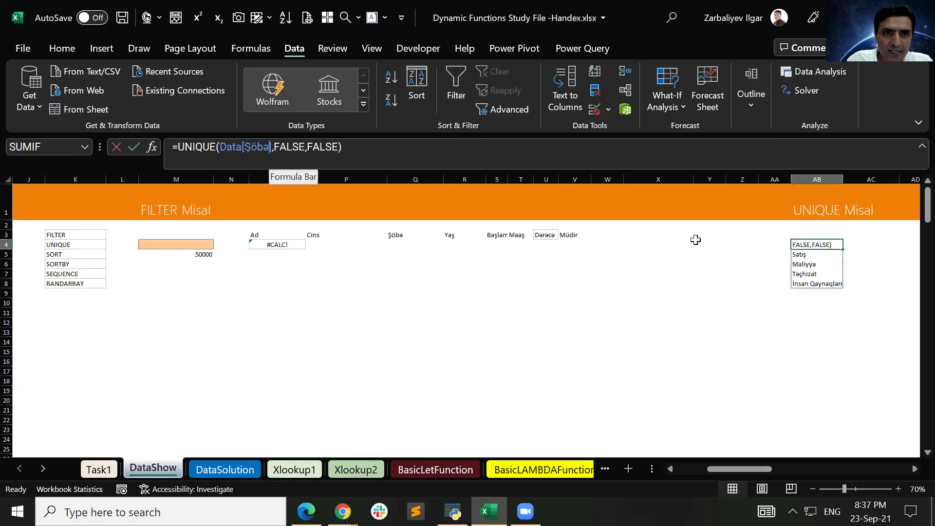
{"action": "key", "text": "Right"}
{"action": "key", "text": "BackSpace"}
{"action": "key", "text": "BackSpace"}
{"action": "key", "text": "BackSpace"}
{"action": "key", "text": "BackSpace"}
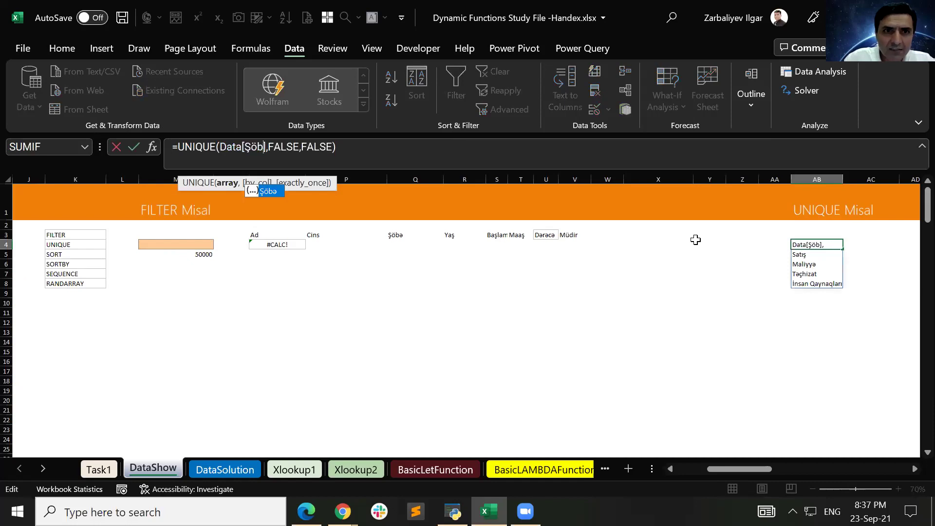
{"action": "type", "text": "Mw"}
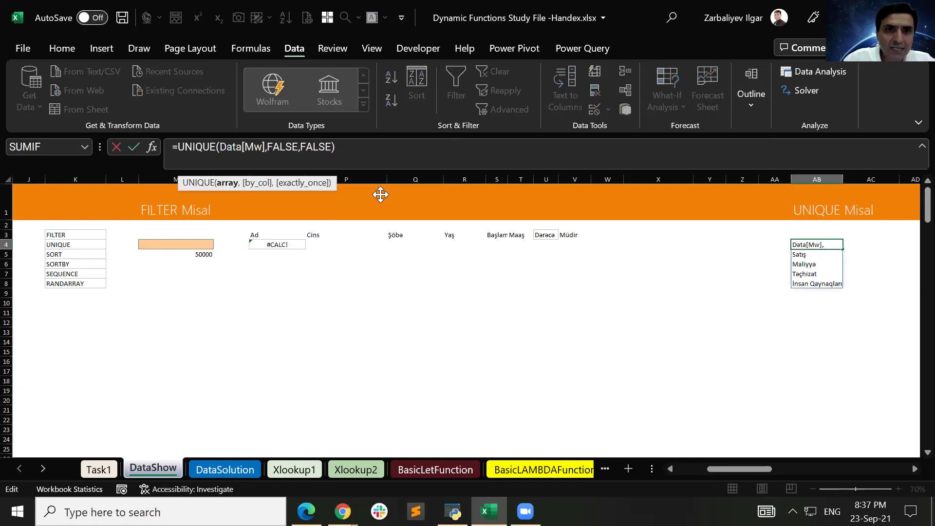
{"action": "key", "text": "BackSpace"}
{"action": "key", "text": "alt+shift"}
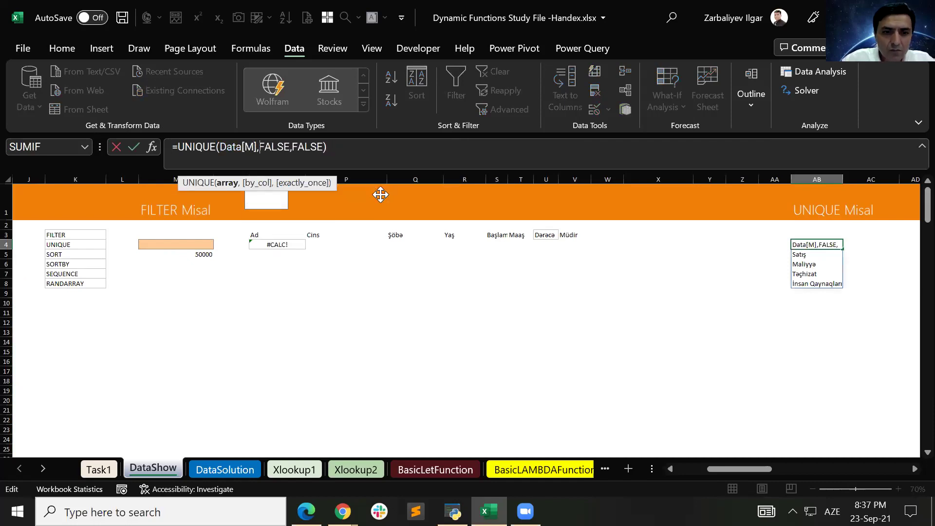
{"action": "type", "text": "üd"}
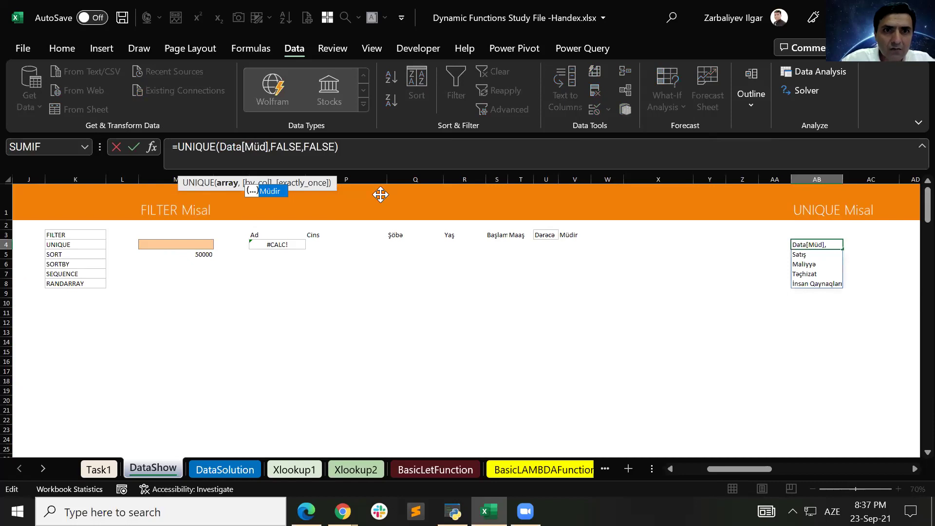
{"action": "key", "text": "End"}
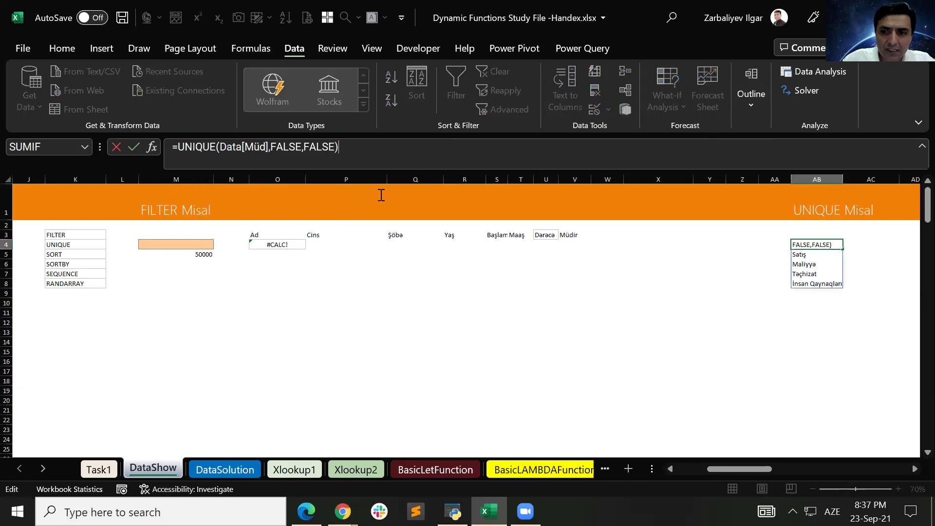
{"action": "key", "text": "BackSpace"}
{"action": "key", "text": "BackSpace"}
{"action": "key", "text": "BackSpace"}
{"action": "key", "text": "BackSpace"}
{"action": "key", "text": "BackSpace"}
{"action": "key", "text": "BackSpace"}
{"action": "key", "text": "BackSpace"}
{"action": "key", "text": "BackSpace"}
{"action": "key", "text": "BackSpace"}
{"action": "key", "text": "BackSpace"}
{"action": "key", "text": "BackSpace"}
{"action": "key", "text": "BackSpace"}
{"action": "key", "text": "BackSpace"}
{"action": "key", "text": "BackSpace"}
{"action": "key", "text": "BackSpace"}
{"action": "key", "text": "BackSpace"}
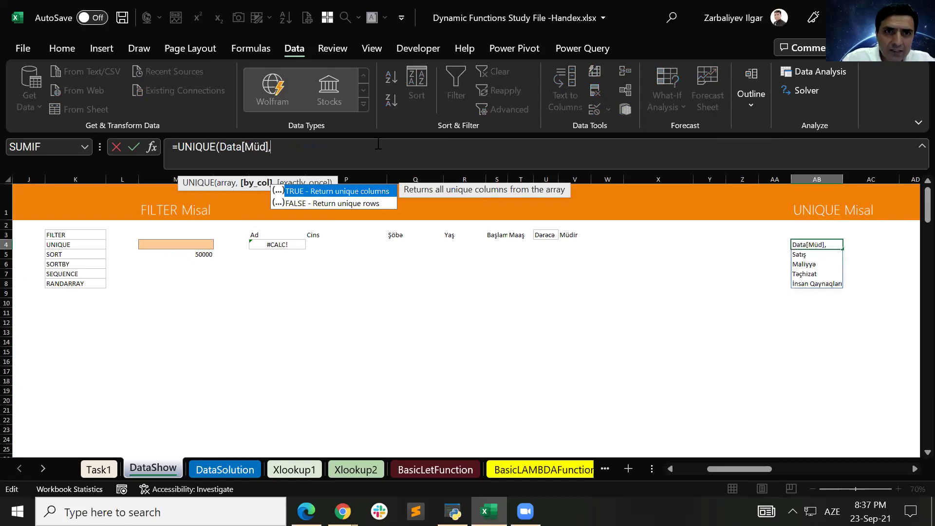
{"action": "key", "text": "BackSpace"}
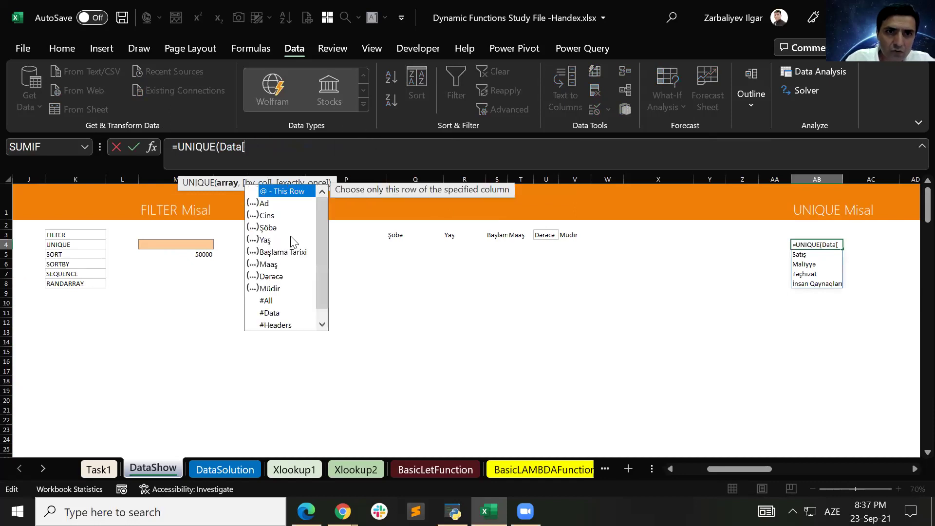
{"action": "double_click", "coordinate": [285, 288]}
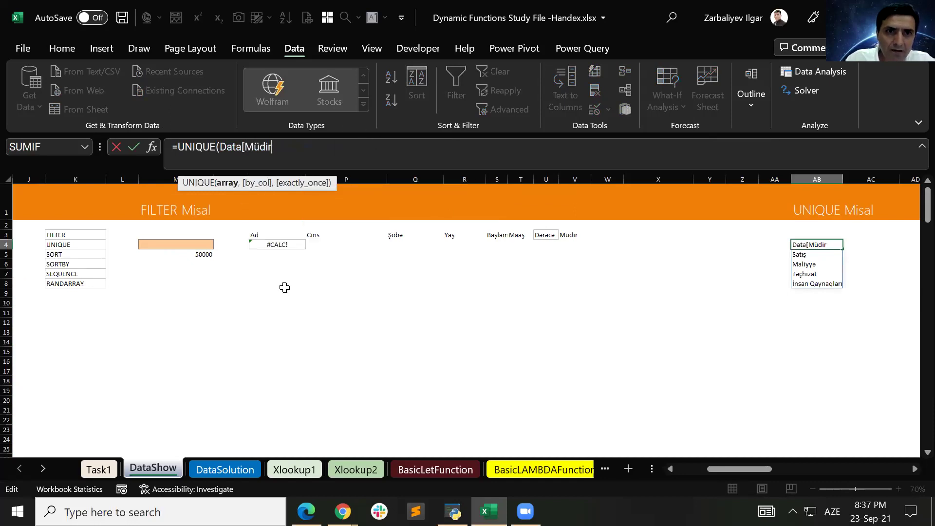
{"action": "type", "text": ")"}
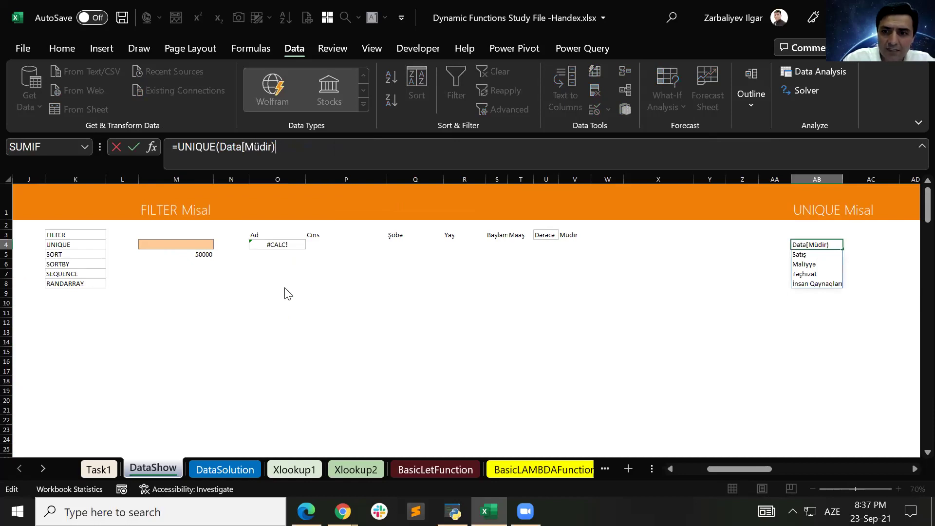
{"action": "key", "text": "Return"}
{"action": "key", "text": "Return"}
{"action": "key", "text": "BackSpace"}
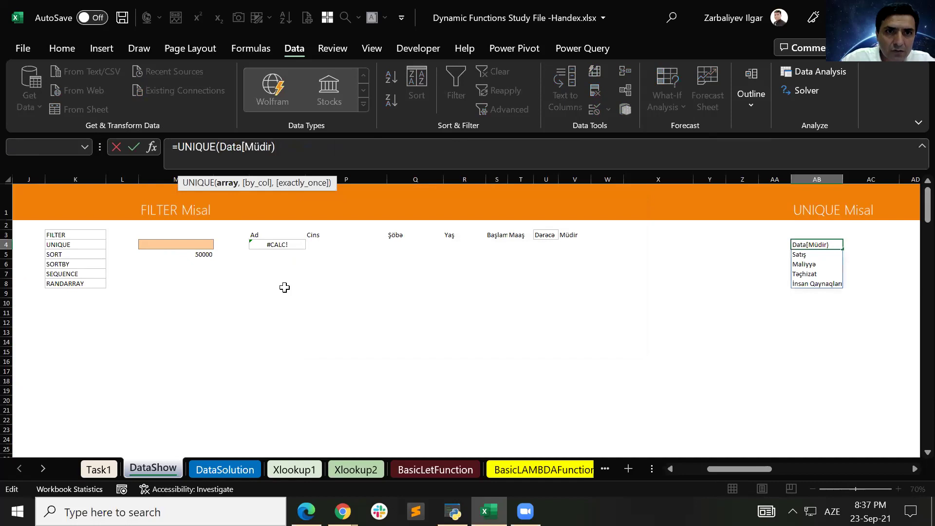
{"action": "key", "text": "Escape"}
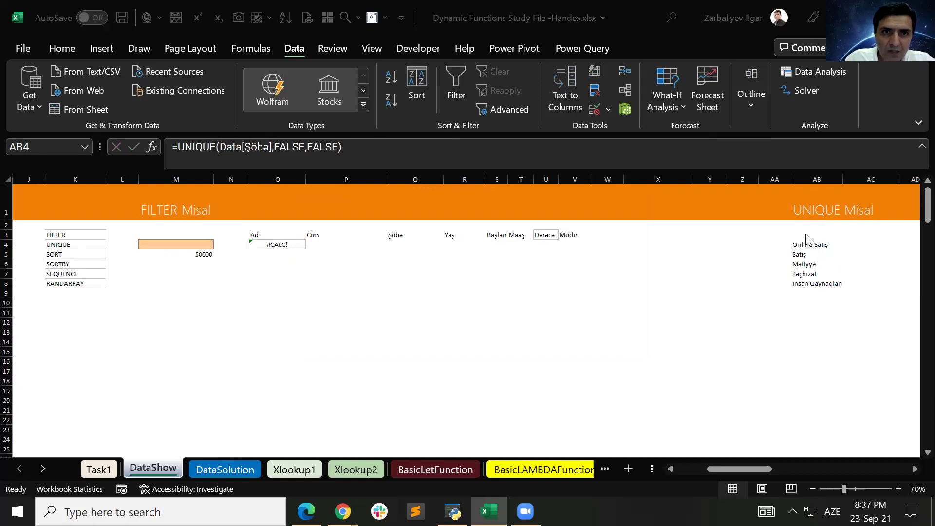
- Change AB4 to =UNIQUE(Data[Müdir],FALSE,FALSE) and move to criteria cell M4
{"action": "left_click", "coordinate": [806, 246]}
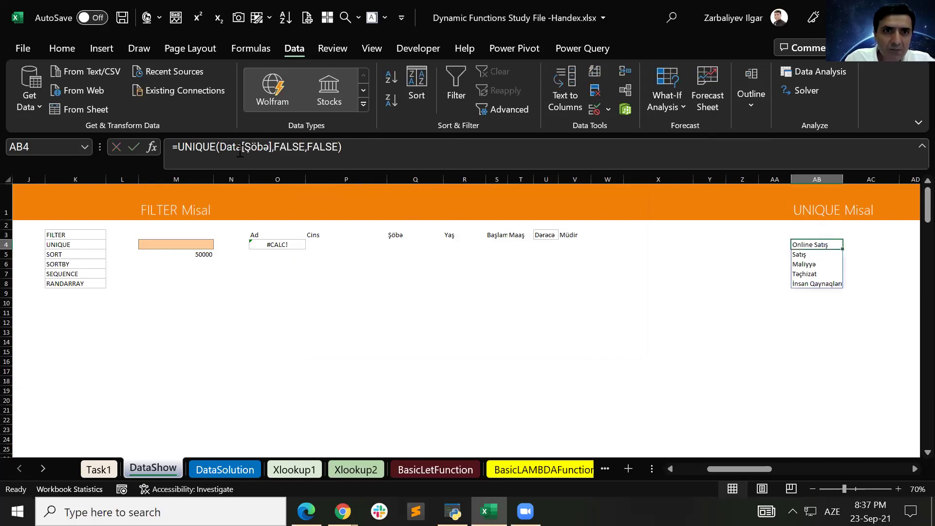
{"action": "left_click", "coordinate": [269, 149]}
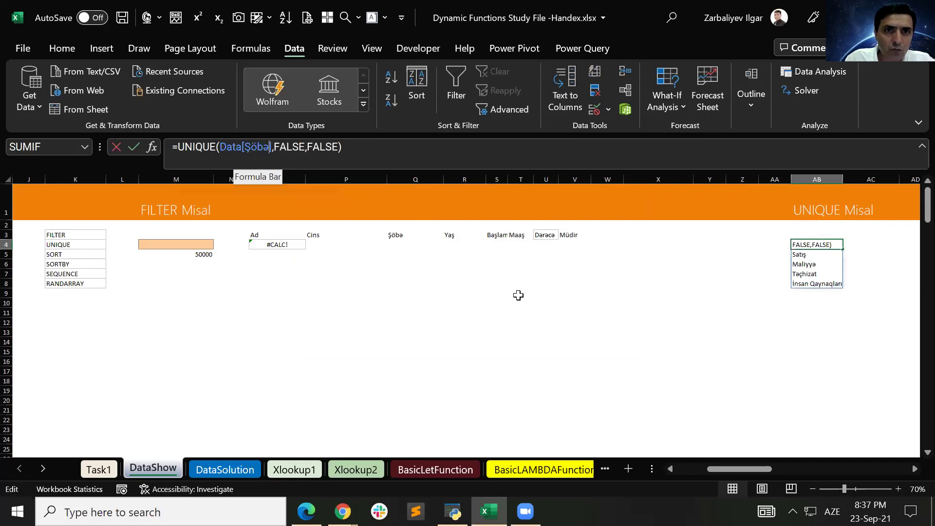
{"action": "key", "text": "BackSpace"}
{"action": "key", "text": "BackSpace"}
{"action": "key", "text": "BackSpace"}
{"action": "key", "text": "BackSpace"}
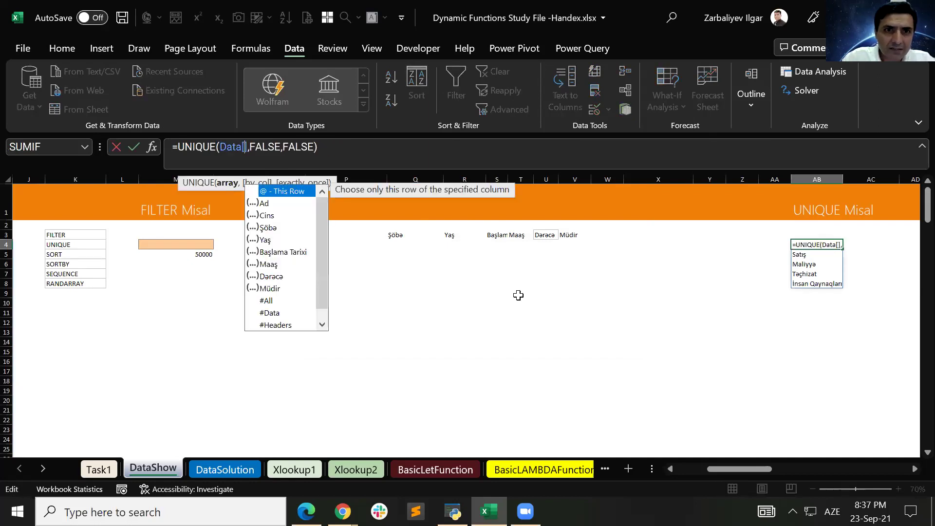
{"action": "left_click", "coordinate": [287, 290]}
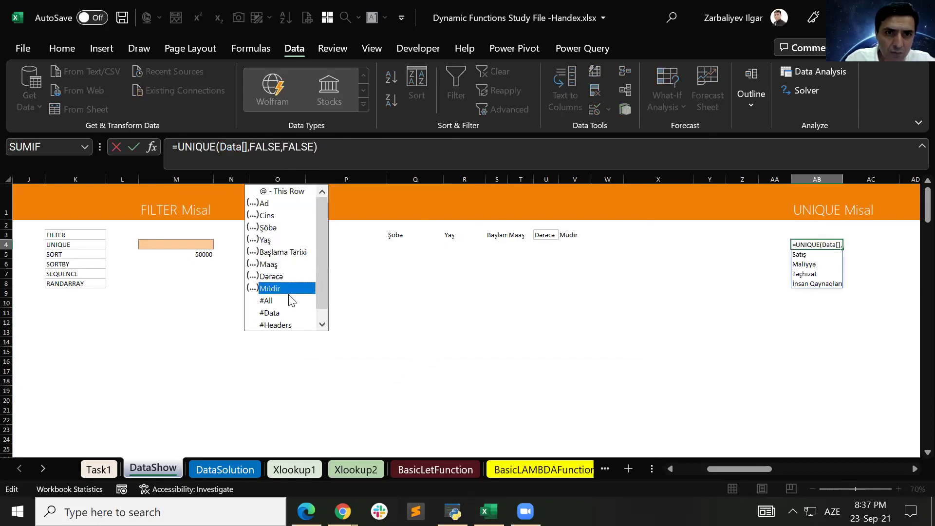
{"action": "double_click", "coordinate": [288, 294]}
{"action": "key", "text": "Left"}
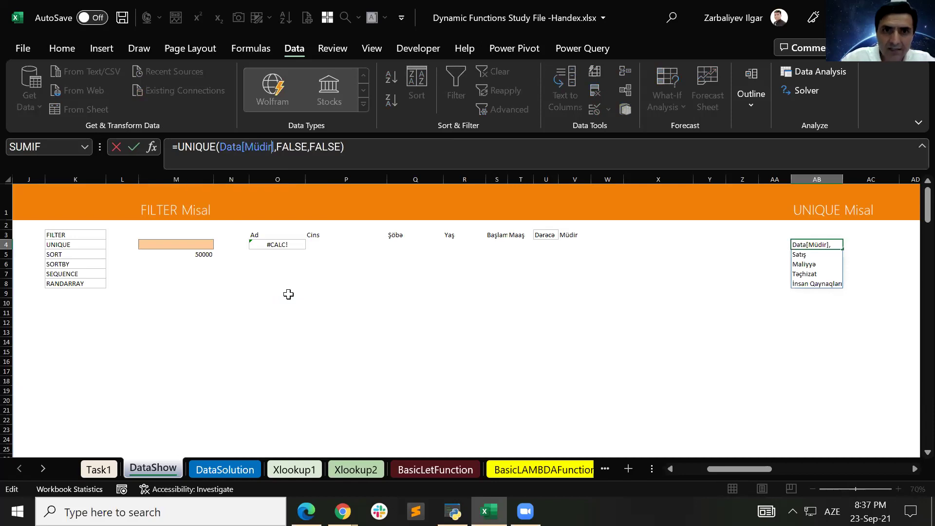
{"action": "key", "text": "Return"}
{"action": "key", "text": "Up"}
{"action": "key", "text": "Left"}
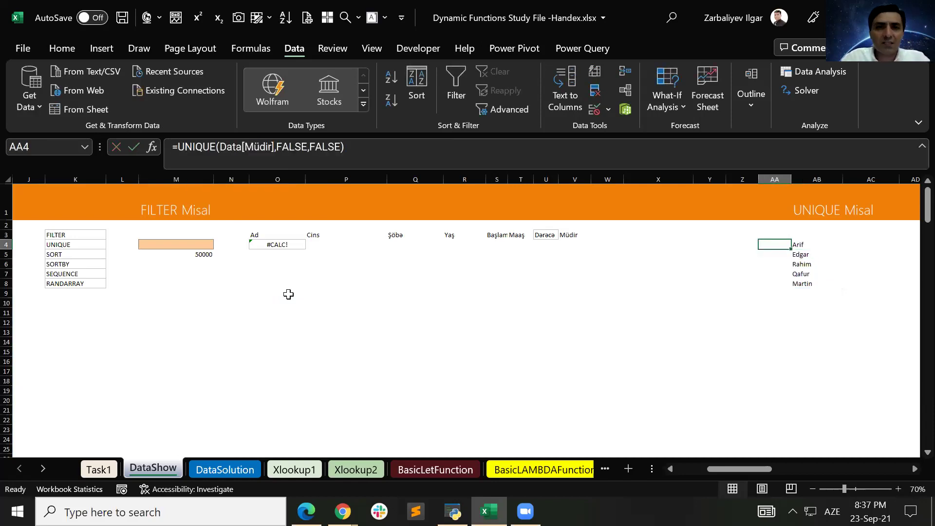
{"action": "key", "text": "Left"}
{"action": "key", "text": "Left"}
{"action": "key", "text": "Left"}
{"action": "key", "text": "Left"}
{"action": "key", "text": "Left"}
{"action": "key", "text": "Left"}
{"action": "key", "text": "Left"}
{"action": "key", "text": "Left"}
{"action": "key", "text": "Left"}
{"action": "key", "text": "Left"}
{"action": "key", "text": "Left"}
{"action": "key", "text": "Left"}
{"action": "key", "text": "Left"}
{"action": "key", "text": "Left"}
{"action": "key", "text": "Left"}
{"action": "key", "text": "Left"}
{"action": "key", "text": "Left"}
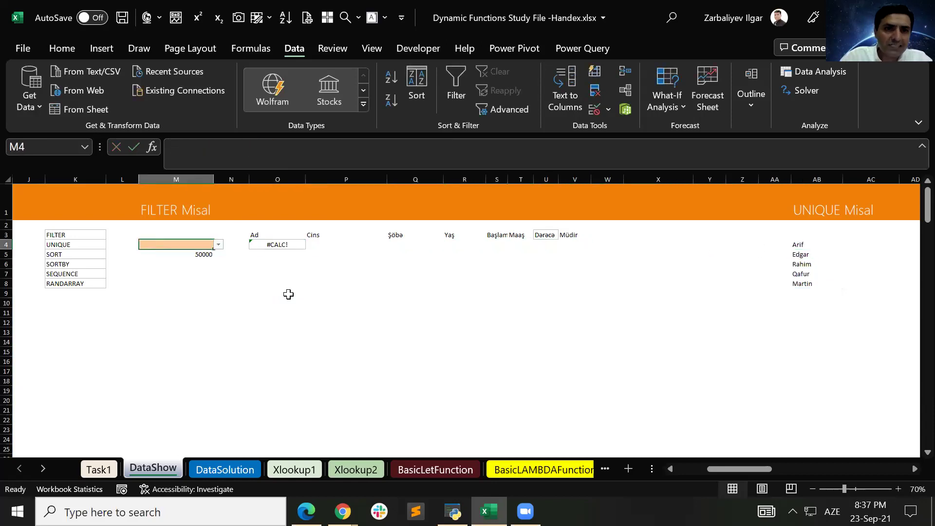
{"action": "key", "text": "Right"}
{"action": "key", "text": "Right"}
{"action": "key", "text": "Right"}
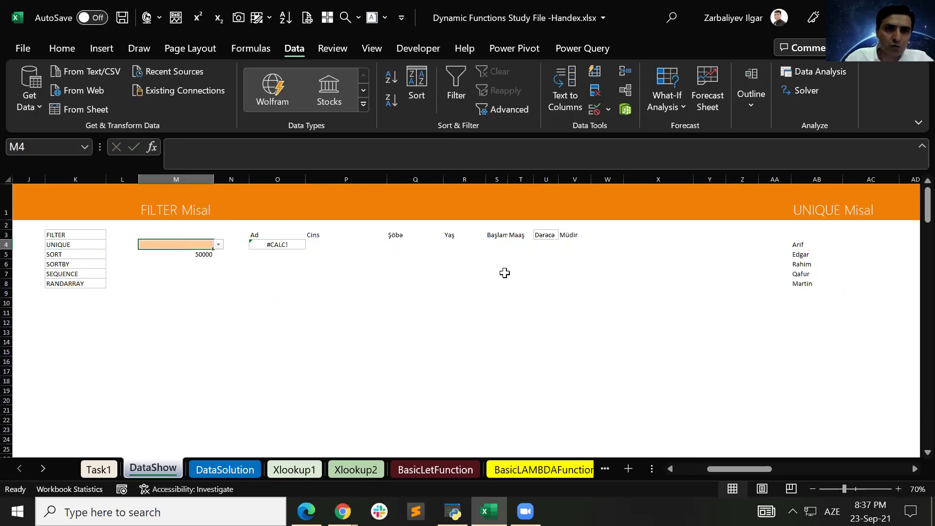
- Pick Arif, then Rahim, then Martin in M4's manager dropdown, leaving Martin's 15 employees filtered
{"action": "left_click", "coordinate": [218, 244]}
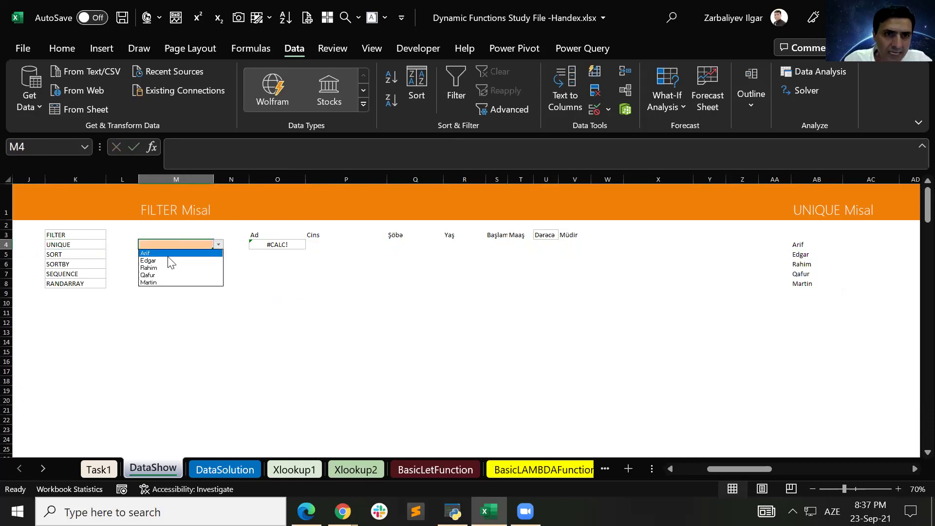
{"action": "left_click", "coordinate": [169, 253]}
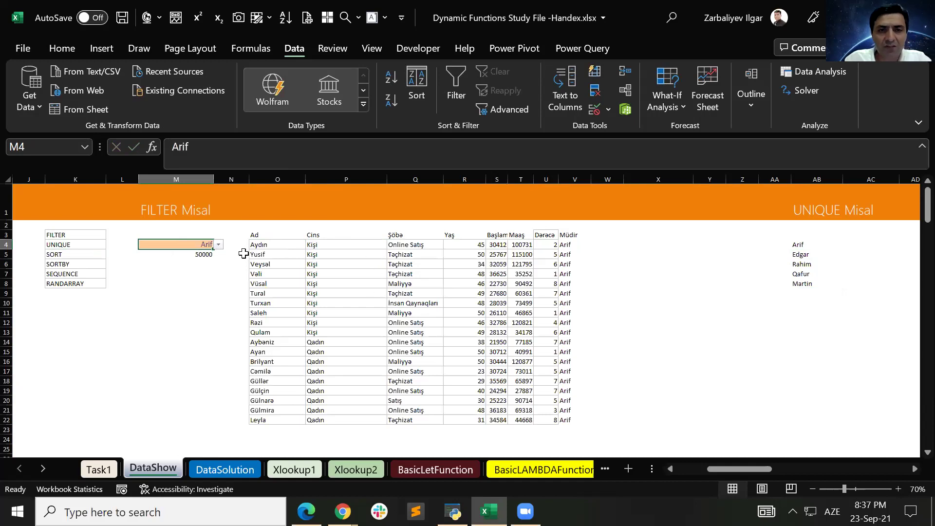
{"action": "left_click", "coordinate": [218, 245]}
{"action": "left_click", "coordinate": [181, 269]}
{"action": "left_click", "coordinate": [218, 245]}
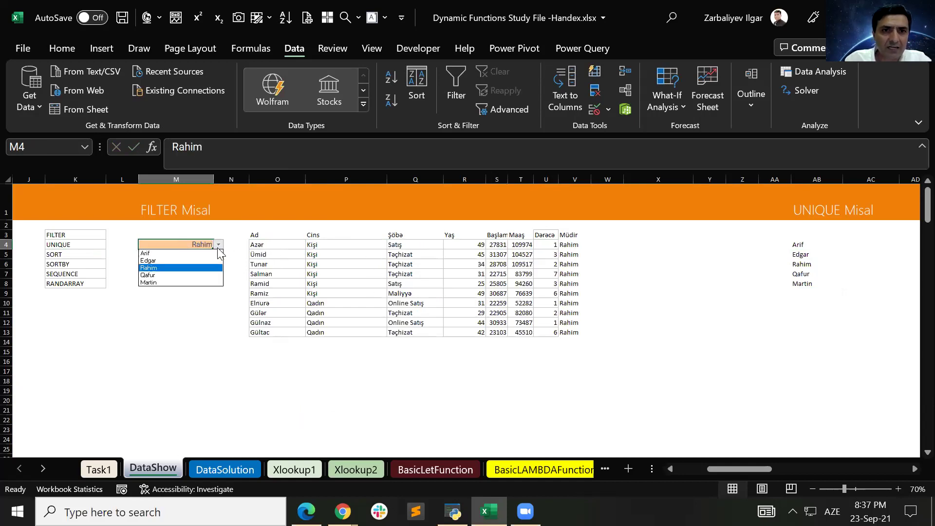
{"action": "left_click", "coordinate": [192, 282]}
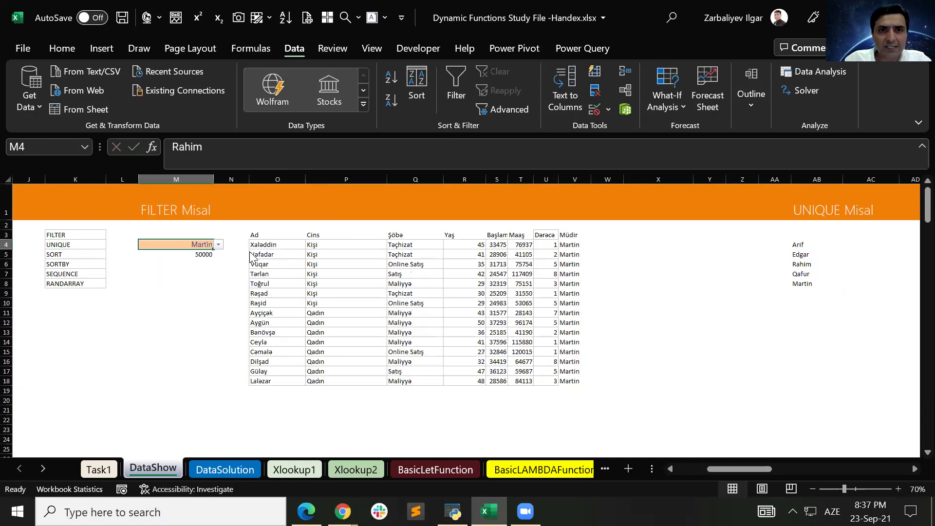
{"action": "left_click", "coordinate": [372, 273]}
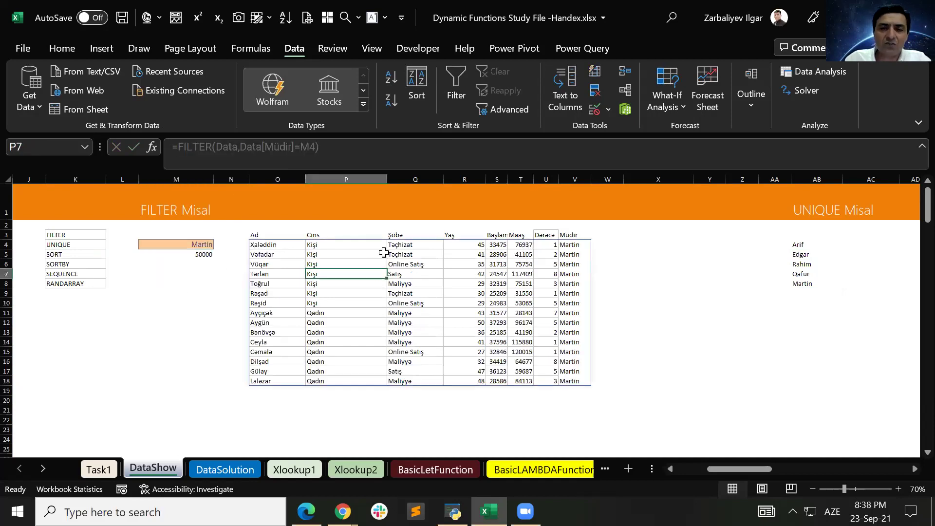
{"action": "left_click", "coordinate": [724, 267]}
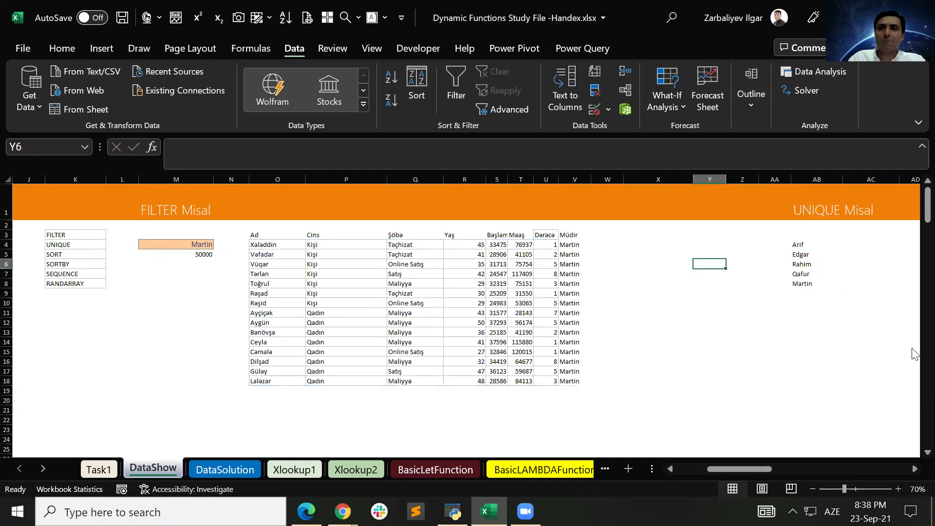
{"action": "key", "text": "Right"}
{"action": "key", "text": "Right"}
{"action": "key", "text": "Right"}
{"action": "key", "text": "Right"}
{"action": "key", "text": "Right"}
{"action": "key", "text": "Right"}
{"action": "key", "text": "Right"}
{"action": "key", "text": "Right"}
{"action": "key", "text": "Right"}
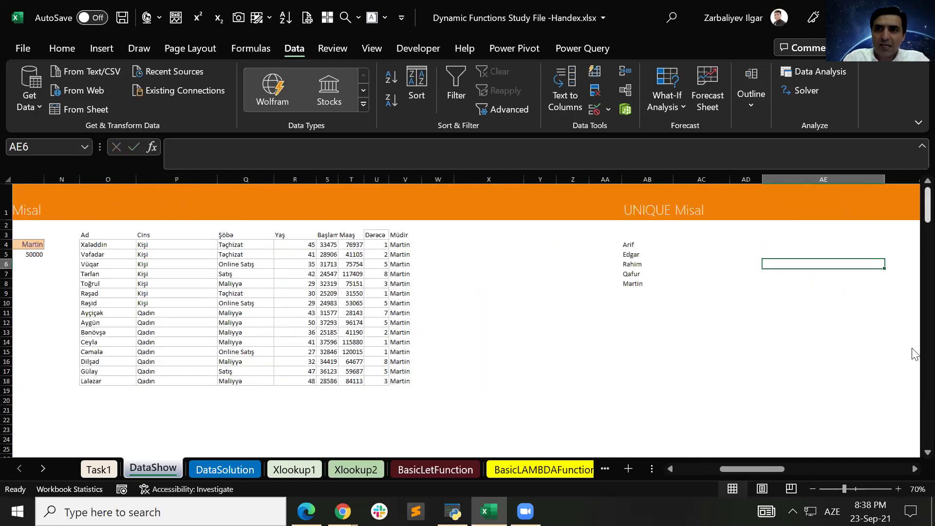
{"action": "key", "text": "Right"}
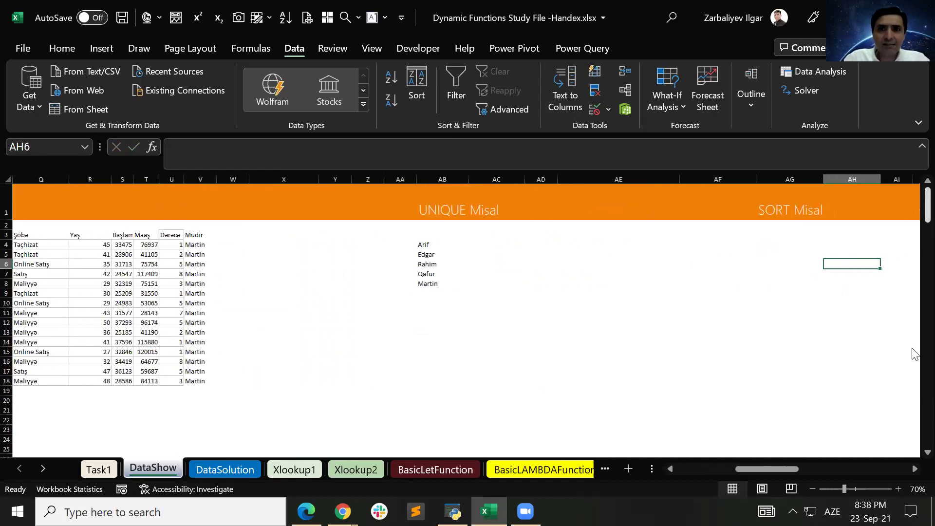
{"action": "key", "text": "Left"}
{"action": "key", "text": "Left"}
{"action": "key", "text": "Left"}
{"action": "key", "text": "Left"}
{"action": "key", "text": "Left"}
{"action": "key", "text": "Left"}
{"action": "key", "text": "Left"}
{"action": "key", "text": "Left"}
{"action": "key", "text": "Left"}
{"action": "key", "text": "Left"}
{"action": "key", "text": "Left"}
{"action": "key", "text": "Left"}
{"action": "key", "text": "Left"}
{"action": "key", "text": "Left"}
{"action": "key", "text": "Left"}
{"action": "key", "text": "Left"}
{"action": "key", "text": "Left"}
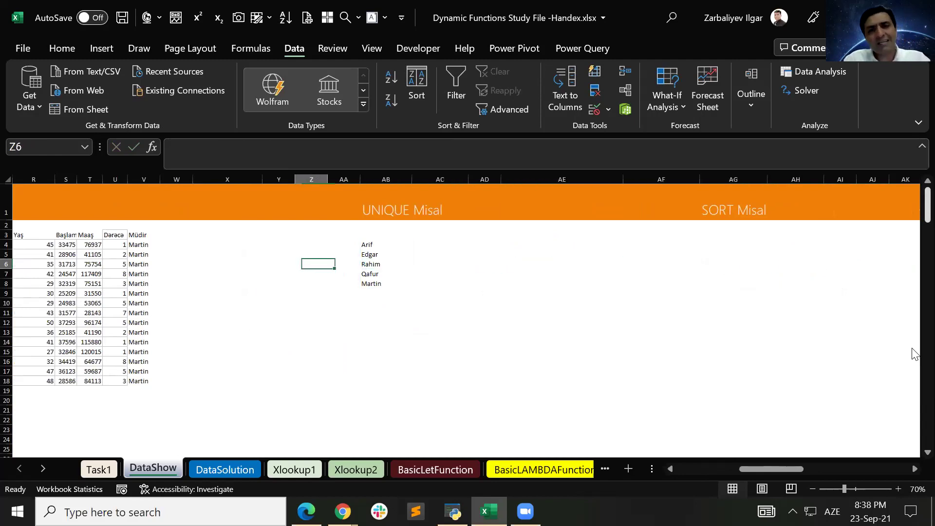
{"action": "key", "text": "Left"}
{"action": "key", "text": "Left"}
{"action": "key", "text": "Left"}
{"action": "key", "text": "Left"}
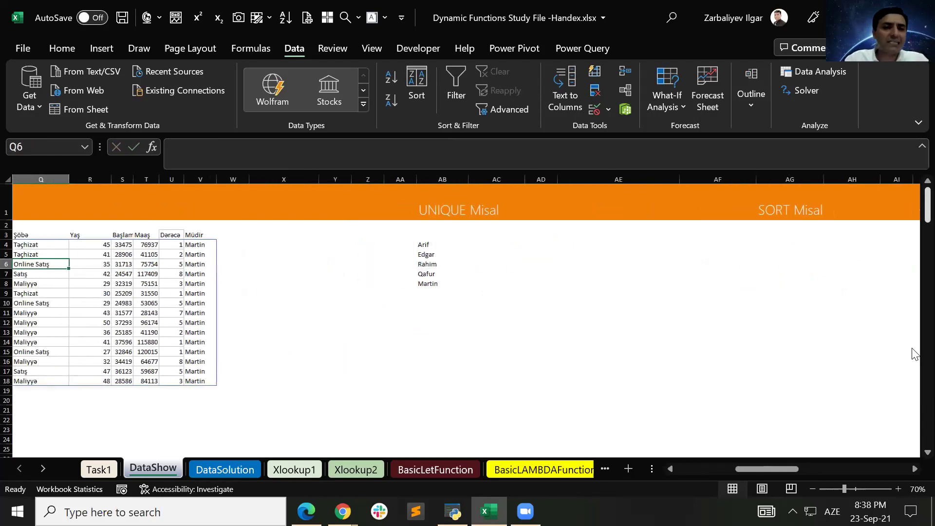
{"action": "key", "text": "Left"}
{"action": "key", "text": "Left"}
{"action": "key", "text": "Left"}
{"action": "key", "text": "Left"}
{"action": "key", "text": "Left"}
{"action": "key", "text": "Left"}
{"action": "key", "text": "Left"}
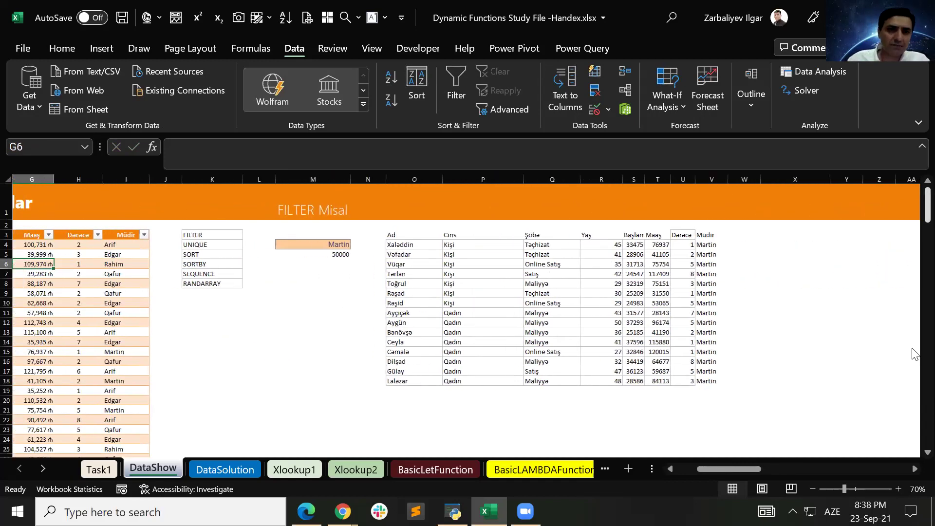
{"action": "key", "text": "Left"}
{"action": "key", "text": "Left"}
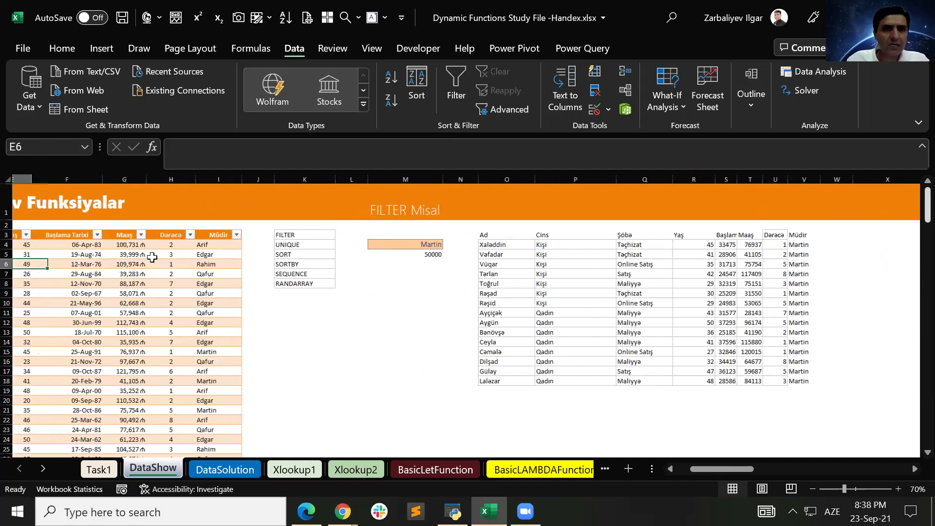
{"action": "key", "text": "Left"}
{"action": "key", "text": "Left"}
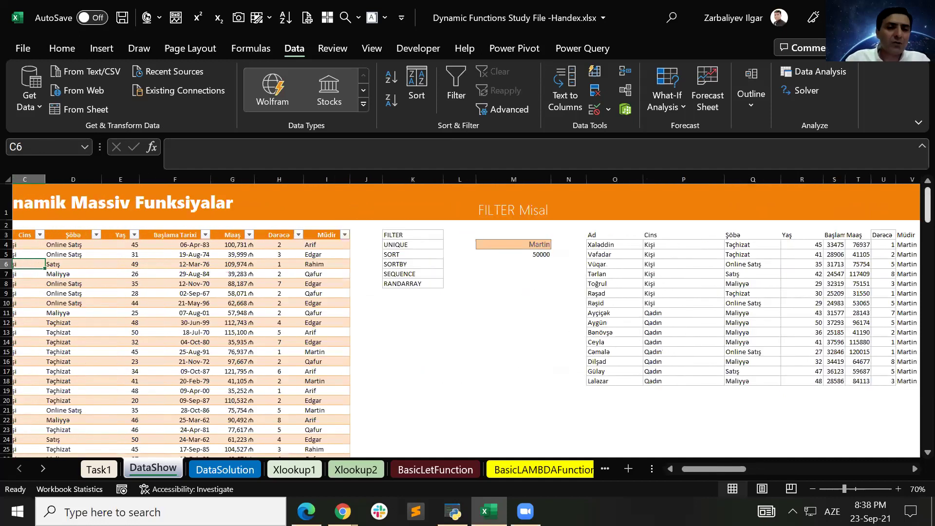
{"action": "key", "text": "Left"}
{"action": "key", "text": "Up"}
{"action": "key", "text": "Right"}
{"action": "key", "text": "Right"}
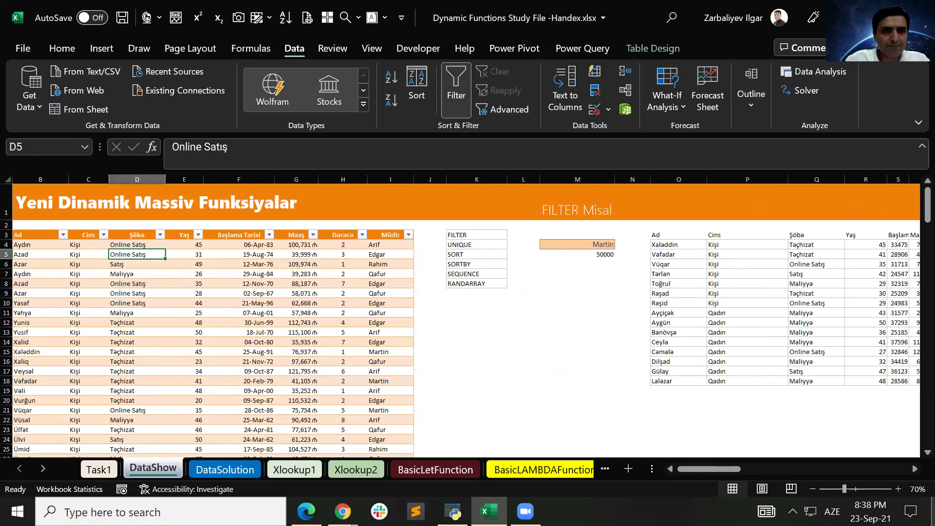
{"action": "key", "text": "Left"}
{"action": "key", "text": "Left"}
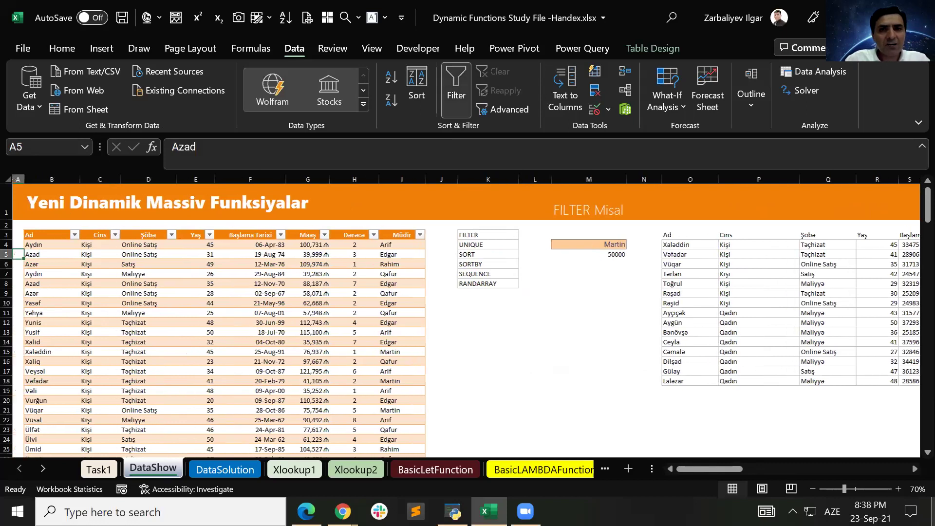
{"action": "key", "text": "Right"}
{"action": "key", "text": "Right"}
{"action": "key", "text": "Right"}
{"action": "key", "text": "Right"}
{"action": "key", "text": "Right"}
{"action": "key", "text": "Right"}
{"action": "key", "text": "Right"}
{"action": "key", "text": "Up"}
{"action": "key", "text": "Down"}
{"action": "key", "text": "Down"}
{"action": "key", "text": "Up"}
{"action": "key", "text": "Up"}
{"action": "key", "text": "Down"}
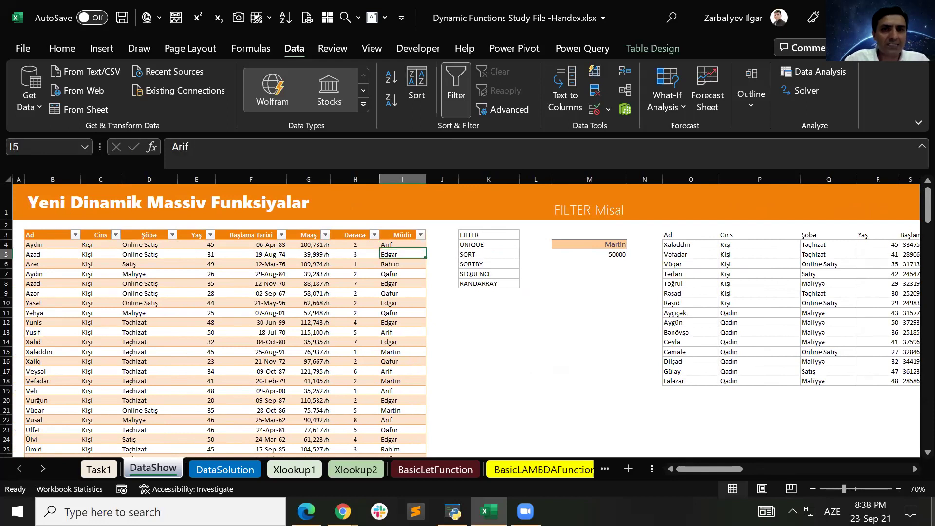
{"action": "key", "text": "Down"}
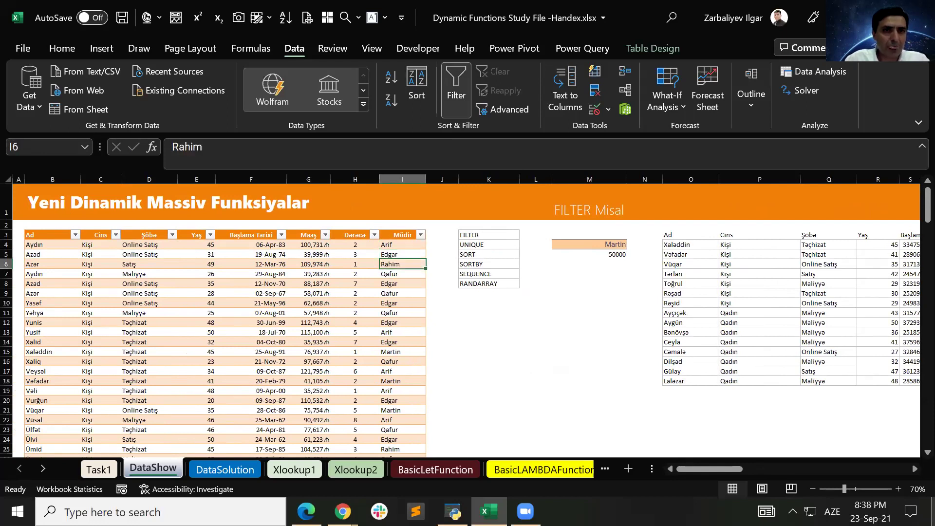
{"action": "key", "text": "Left"}
{"action": "key", "text": "Left"}
{"action": "key", "text": "Left"}
{"action": "key", "text": "Left"}
{"action": "key", "text": "Left"}
{"action": "key", "text": "Right"}
{"action": "key", "text": "Right"}
{"action": "key", "text": "Right"}
{"action": "key", "text": "Right"}
{"action": "key", "text": "Right"}
{"action": "key", "text": "Down"}
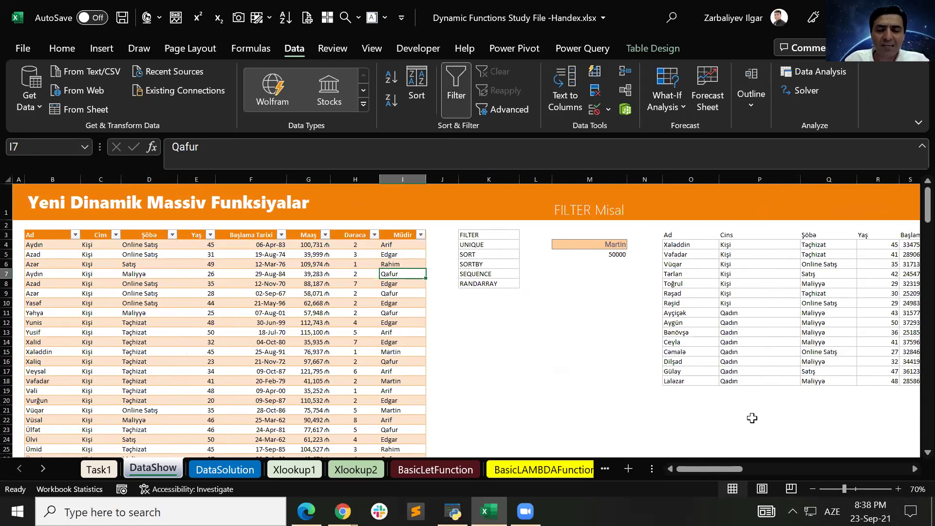
{"action": "left_click_drag", "start_coordinate": [720, 468], "coordinate": [912, 416]}
{"action": "left_click", "coordinate": [846, 235]}
{"action": "key", "text": "alt+shift"}
{"action": "key", "text": "Return"}
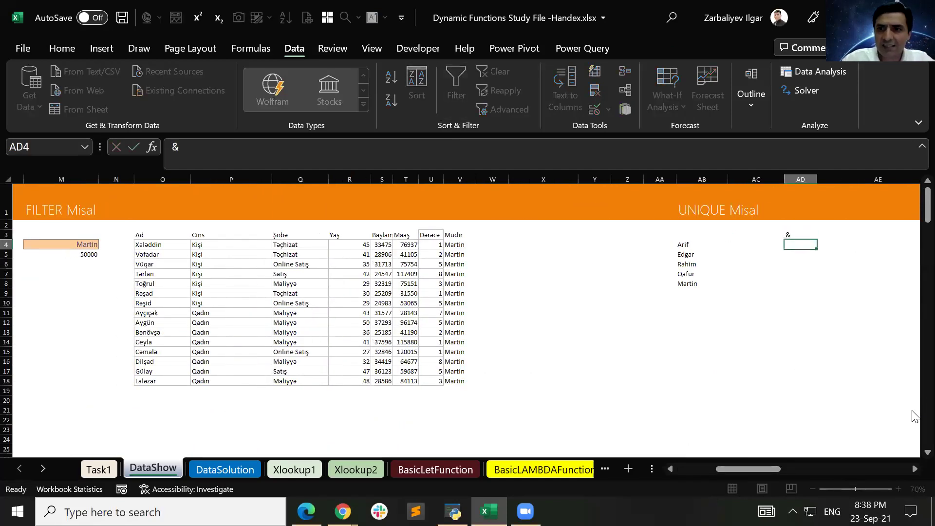
{"action": "type", "text": "\"\""}
{"action": "key", "text": "Up"}
{"action": "key", "text": "Up"}
{"action": "key", "text": "Down"}
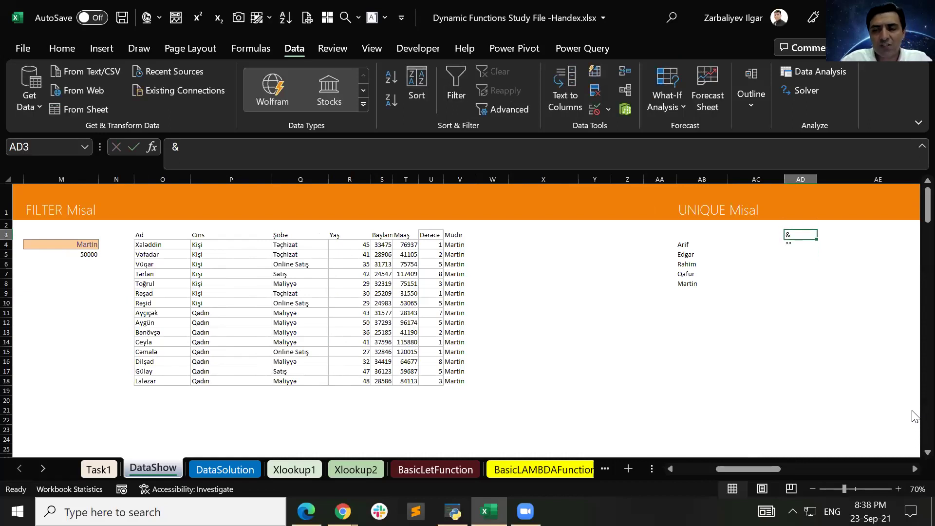
{"action": "key", "text": "shift+Down"}
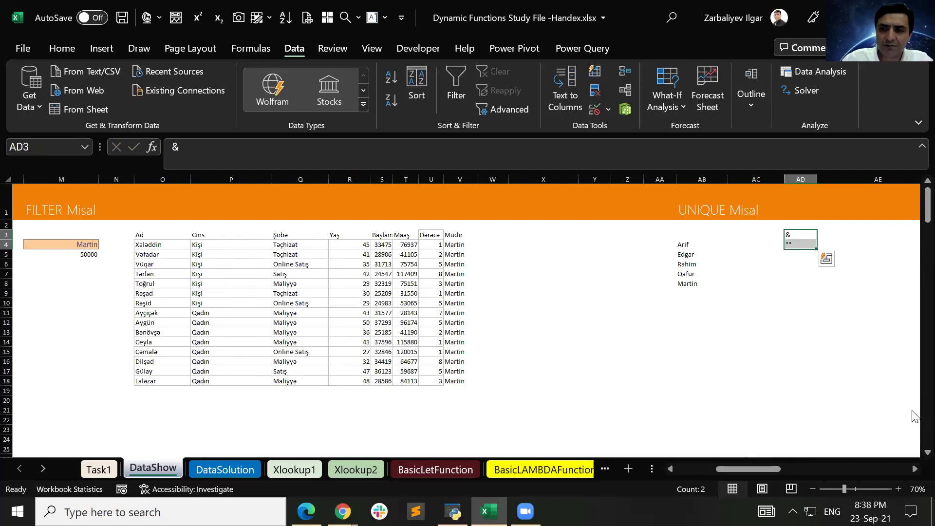
{"action": "key", "text": "Delete"}
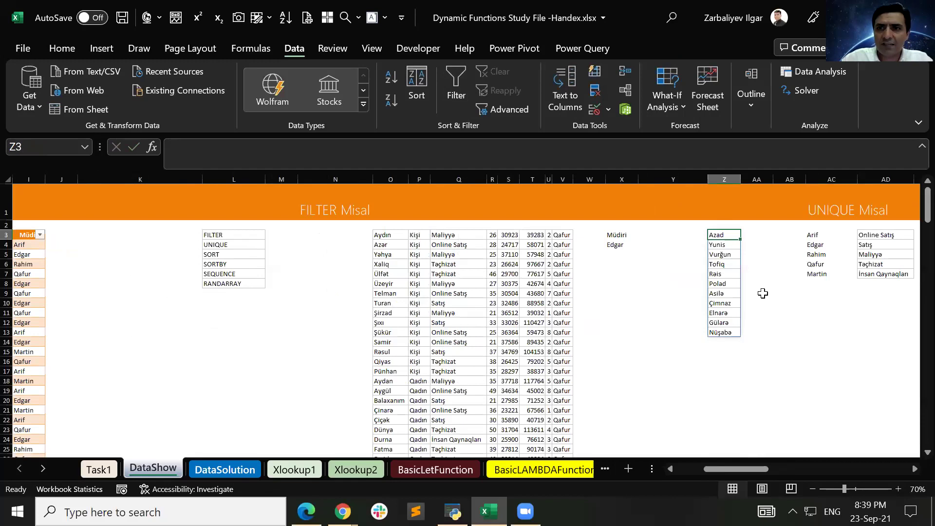
- On the DataSolution sheet, inspect AG3's department-manager UNIQUE formula without changing it
{"action": "key", "text": "ctrl+Page_Down"}
{"action": "key", "text": "Right"}
{"action": "key", "text": "Right"}
{"action": "key", "text": "Right"}
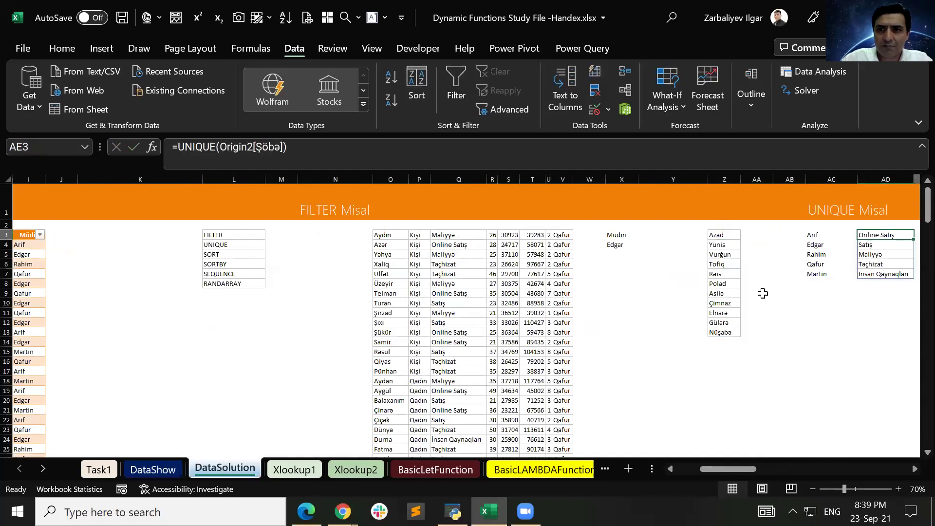
{"action": "key", "text": "Right"}
{"action": "key", "text": "Right"}
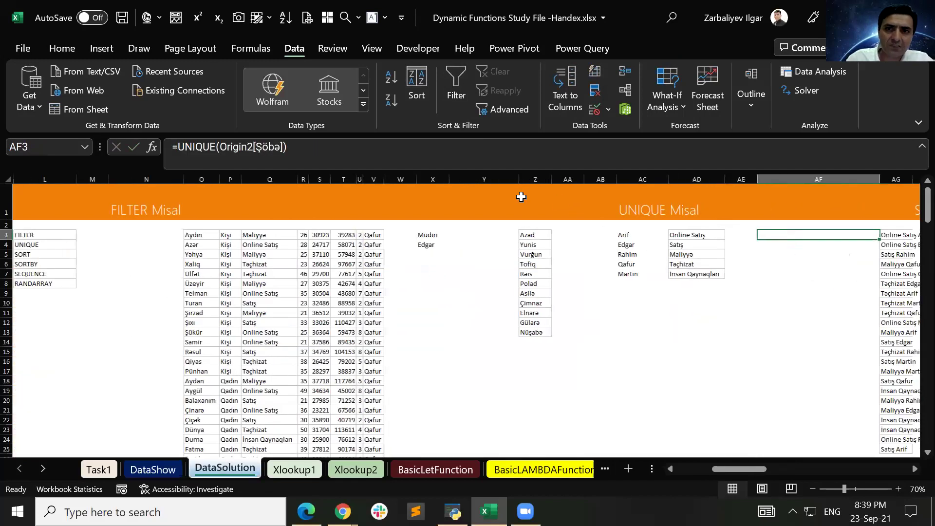
{"action": "key", "text": "Right"}
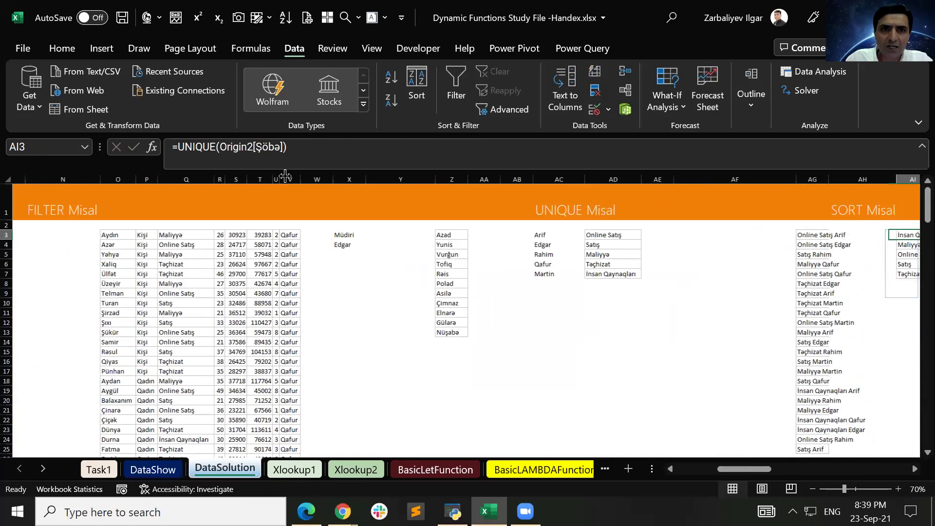
{"action": "key", "text": "Left"}
{"action": "key", "text": "Left"}
{"action": "key", "text": "Left"}
{"action": "key", "text": "Left"}
{"action": "key", "text": "Left"}
{"action": "key", "text": "Left"}
{"action": "key", "text": "Right"}
{"action": "key", "text": "Right"}
{"action": "key", "text": "Right"}
{"action": "key", "text": "Right"}
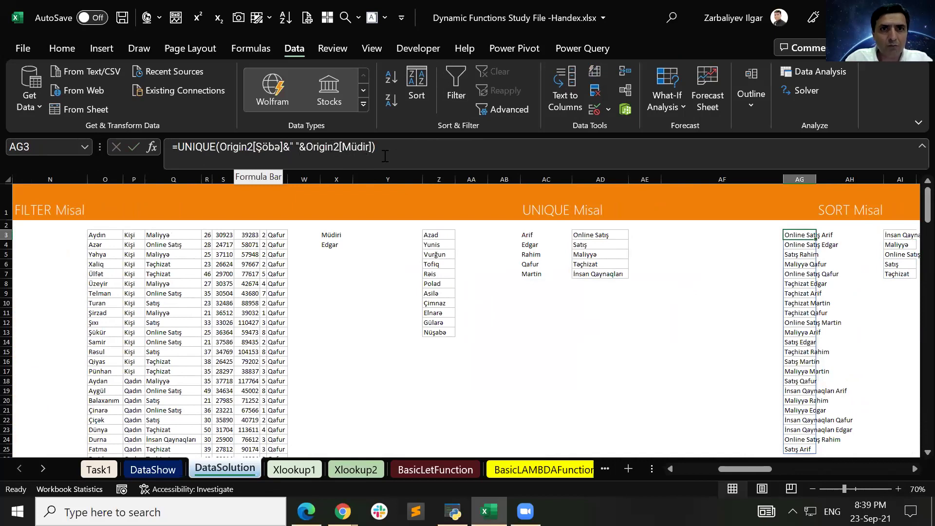
{"action": "left_click", "coordinate": [287, 147]}
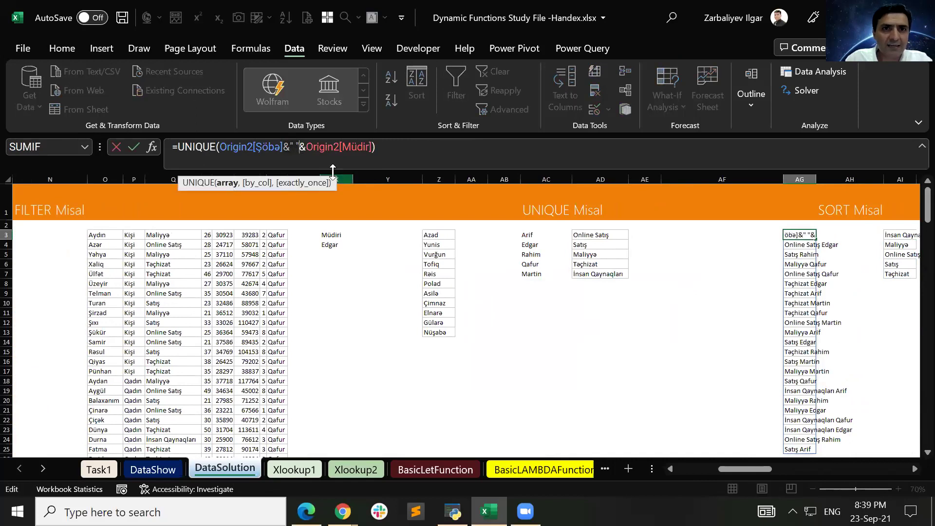
{"action": "key", "text": "Escape"}
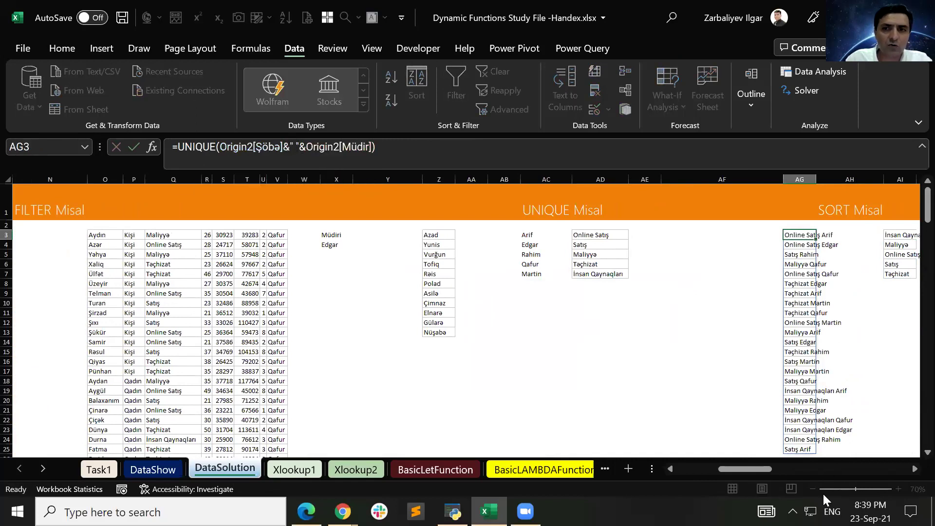
- Open and dismiss the taskbar's hidden icons popup
{"action": "left_click", "coordinate": [792, 511]}
{"action": "mouse_move", "coordinate": [806, 467]}
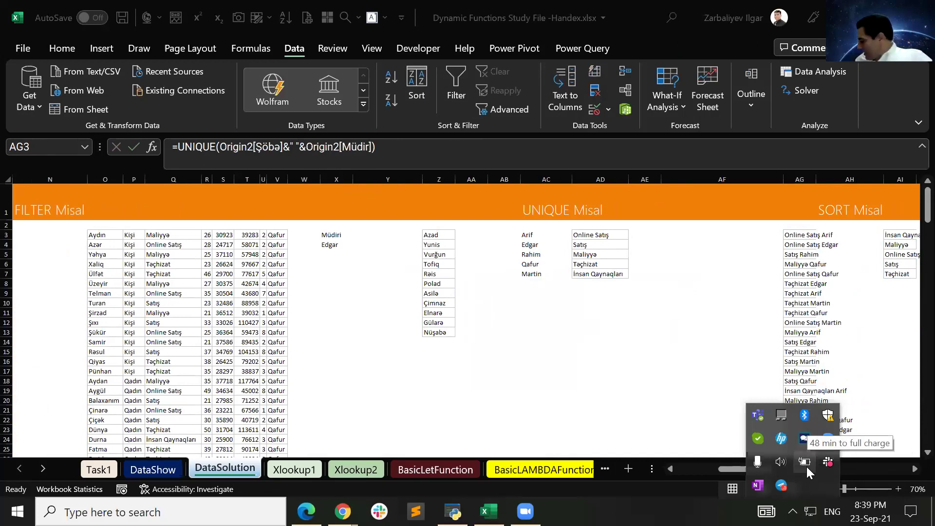
{"action": "left_click", "coordinate": [165, 468]}
- Back on DataShow, begin typing =UNIQUE(Data[Şöbə]& in cell AC4
{"action": "left_click", "coordinate": [164, 468]}
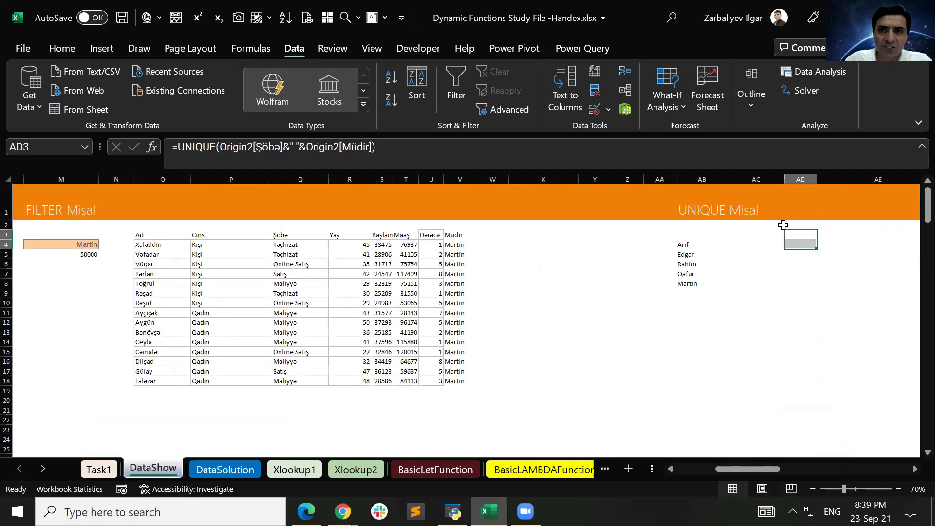
{"action": "left_click", "coordinate": [766, 244]}
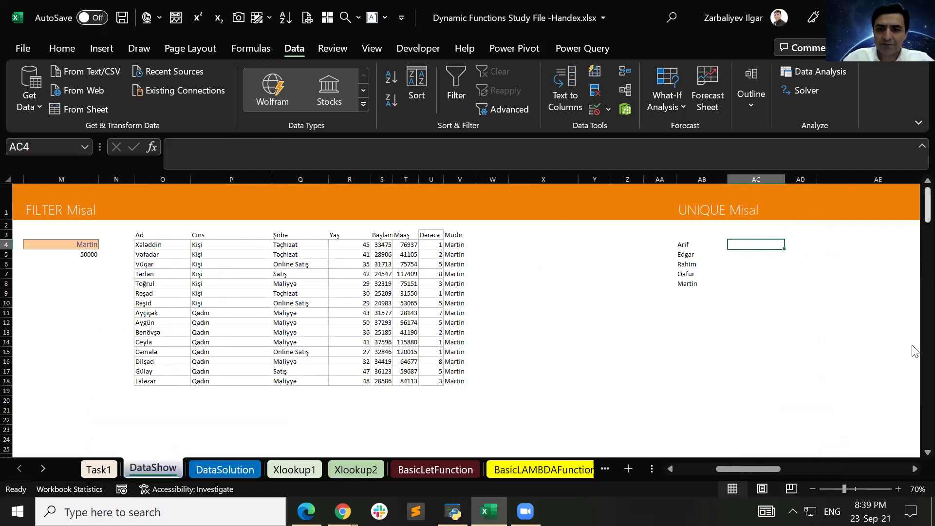
{"action": "type", "text": "=uni"}
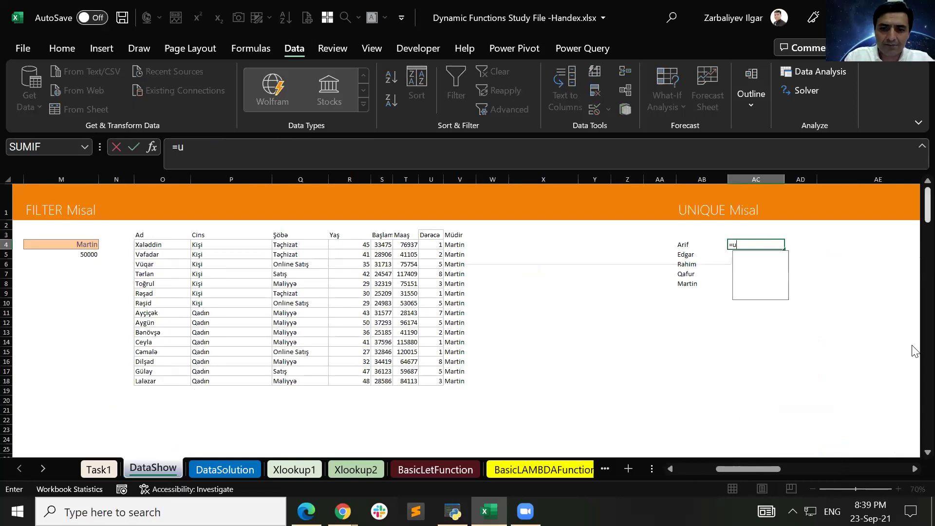
{"action": "key", "text": "Down"}
{"action": "key", "text": "Down"}
{"action": "key", "text": "Tab"}
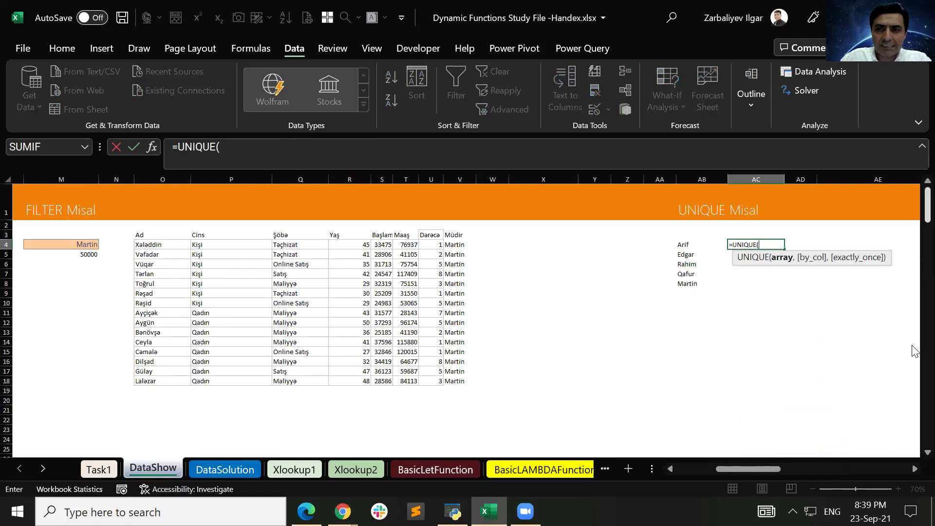
{"action": "type", "text": "Data"}
{"action": "key", "text": "Tab"}
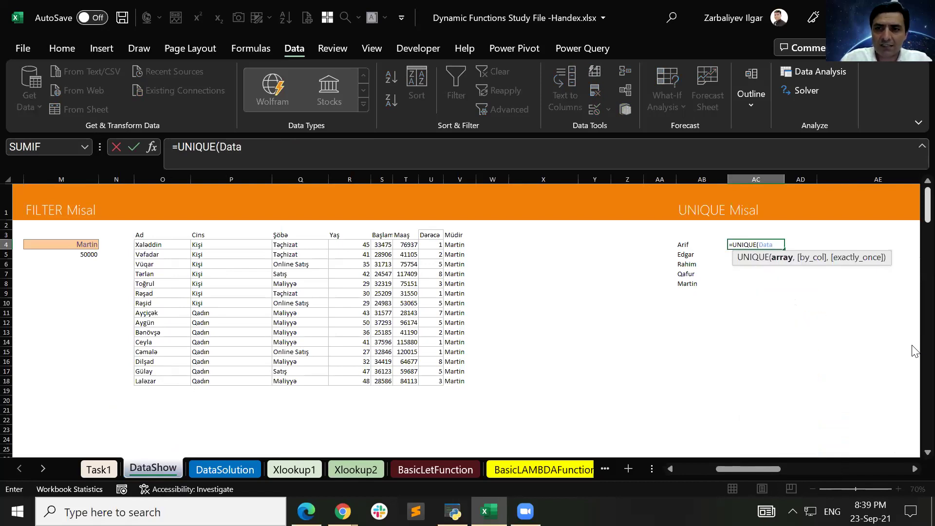
{"action": "type", "text": "["}
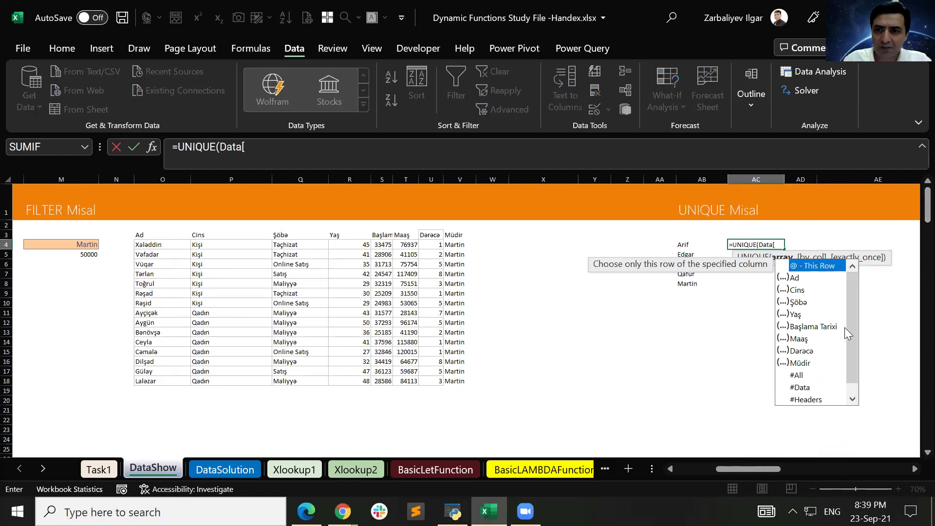
{"action": "double_click", "coordinate": [804, 305]}
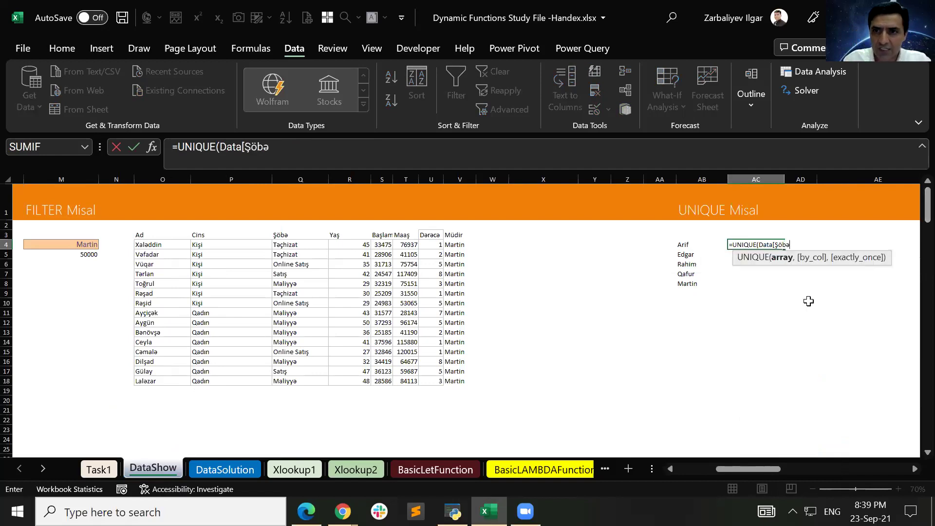
{"action": "type", "text": "]"}
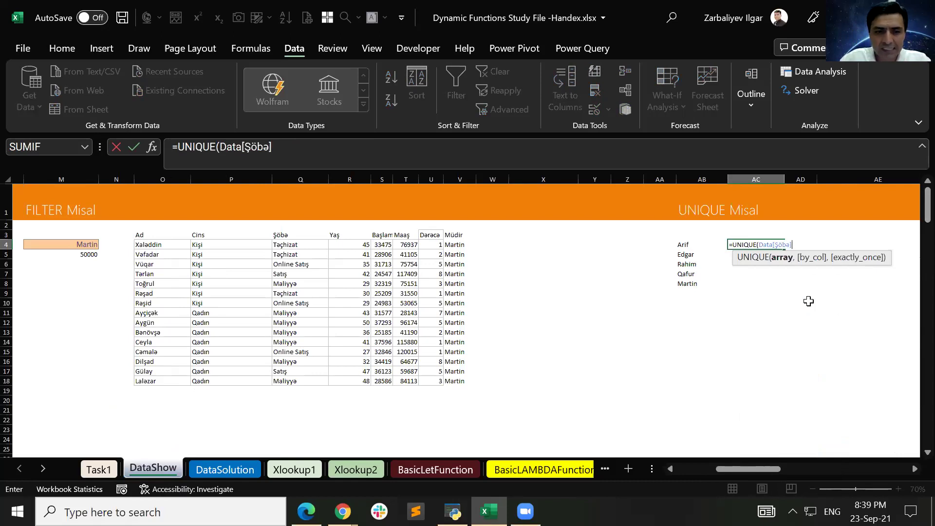
{"action": "type", "text": "&\"|\"&Uni"}
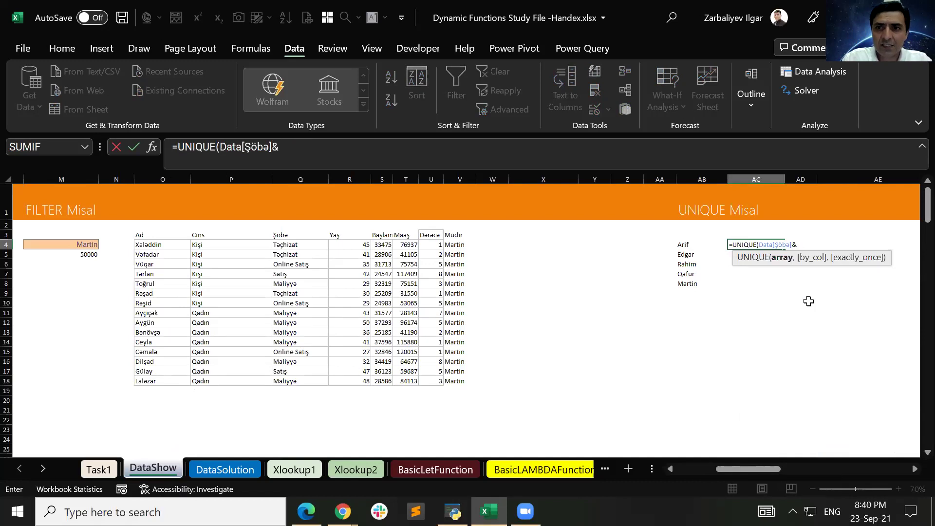
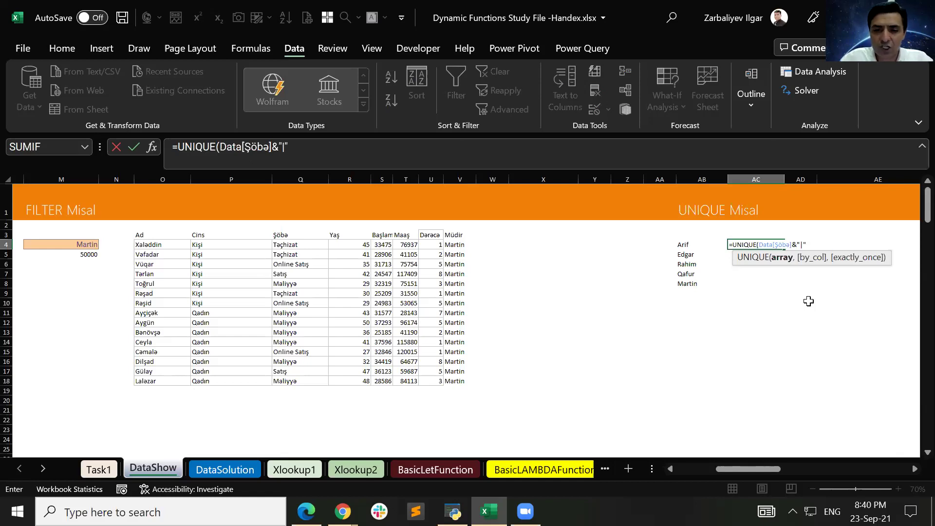
- Finish AC4 as =UNIQUE(Data[Şöbə])&"|"&UNIQUE(Data[Müdir]), spilling pairs like Online Satış|Arif to AC9
{"action": "type", "text": "&"}
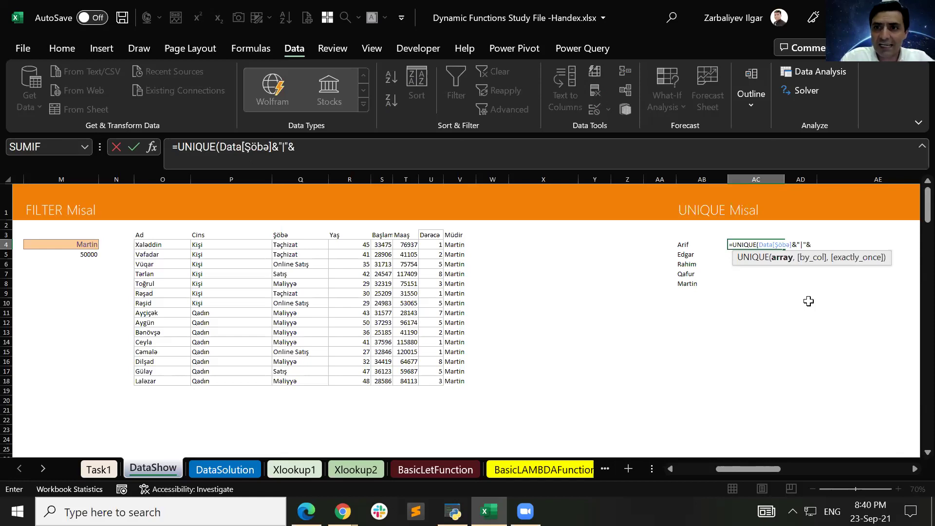
{"action": "type", "text": "Uni"}
{"action": "key", "text": "Down"}
{"action": "key", "text": "Down"}
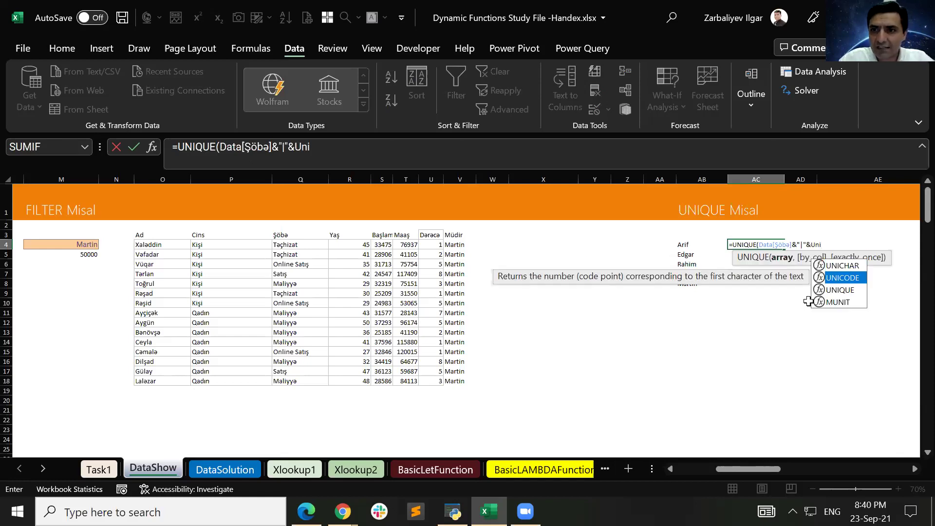
{"action": "key", "text": "Tab"}
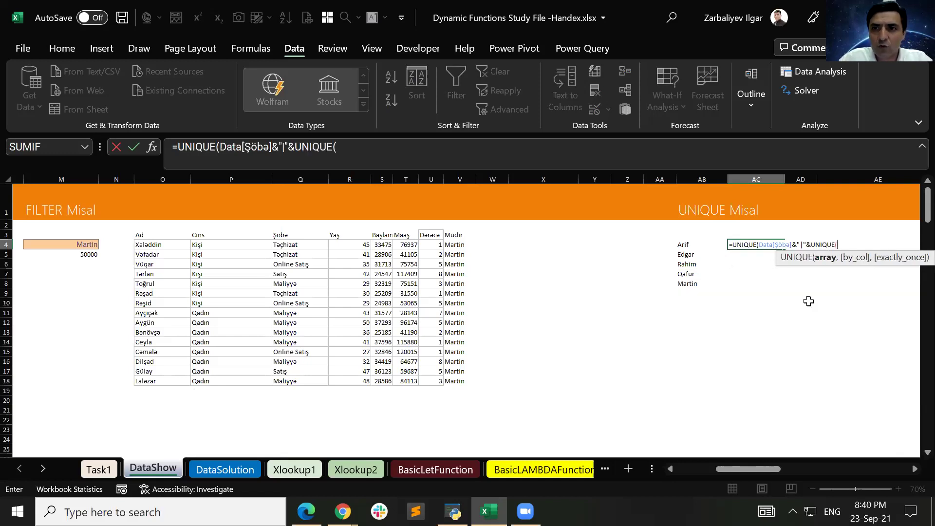
{"action": "type", "text": "Data"}
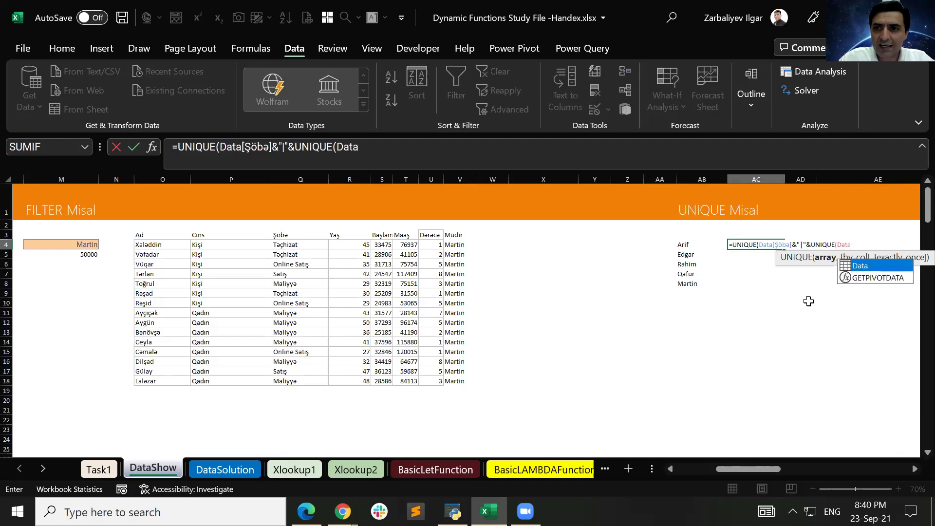
{"action": "key", "text": "Escape"}
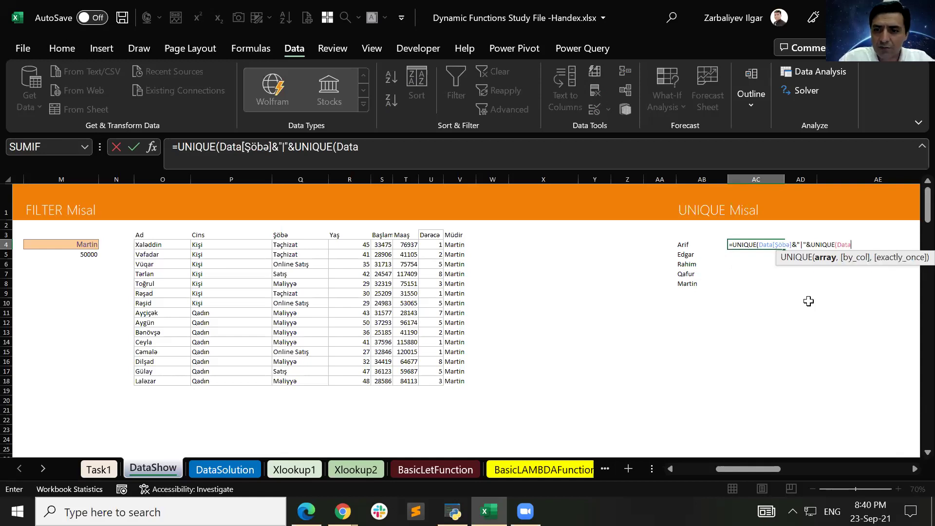
{"action": "type", "text": "["}
{"action": "key", "text": "Down"}
{"action": "key", "text": "Down"}
{"action": "key", "text": "Down"}
{"action": "key", "text": "Down"}
{"action": "key", "text": "Down"}
{"action": "key", "text": "Down"}
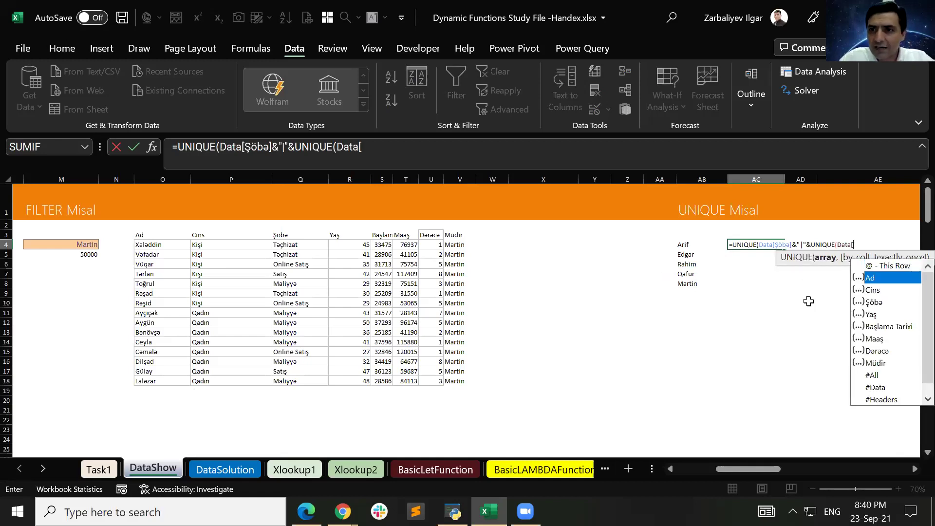
{"action": "key", "text": "Down"}
{"action": "key", "text": "Down"}
{"action": "key", "text": "Tab"}
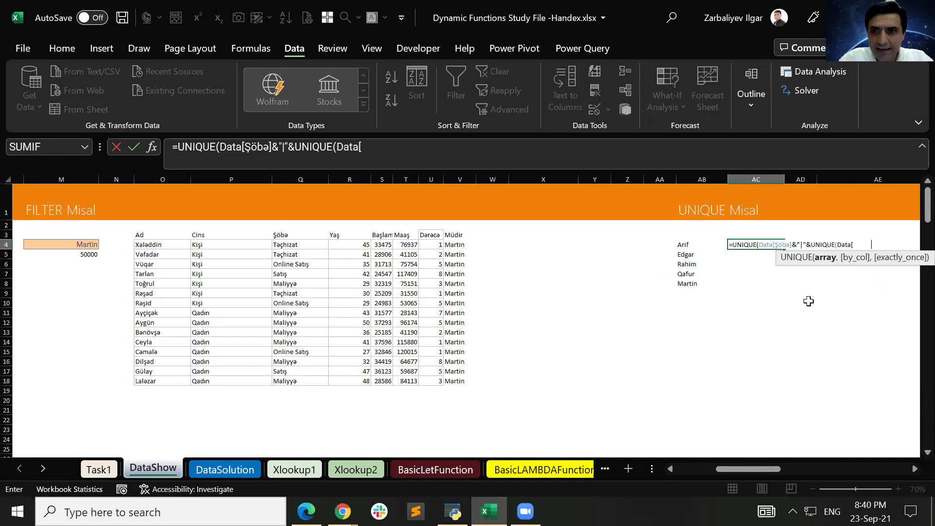
{"action": "type", "text": "])"}
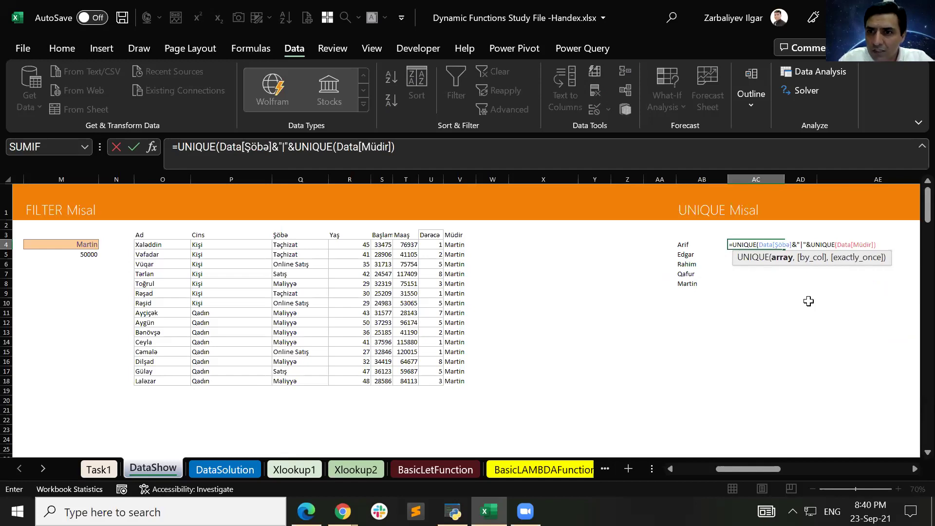
{"action": "type", "text": ")"}
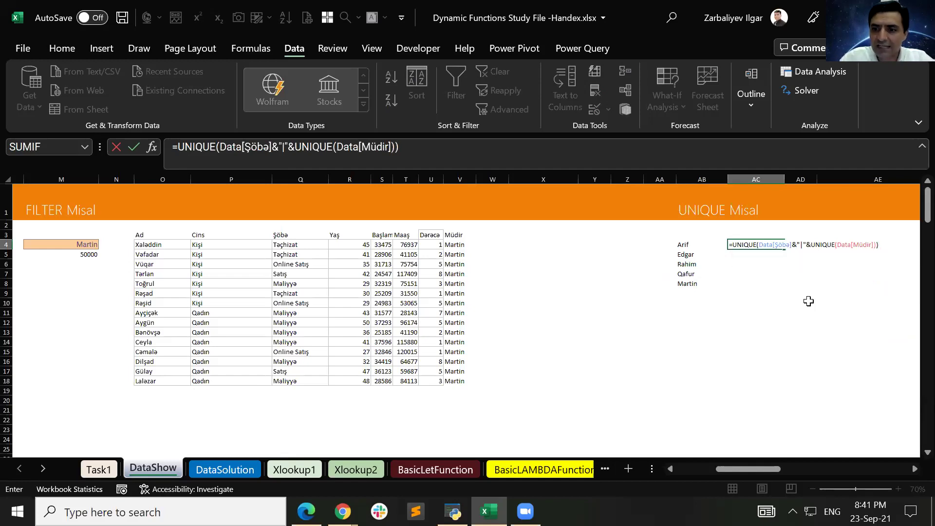
{"action": "key", "text": "Return"}
{"action": "key", "text": "Up"}
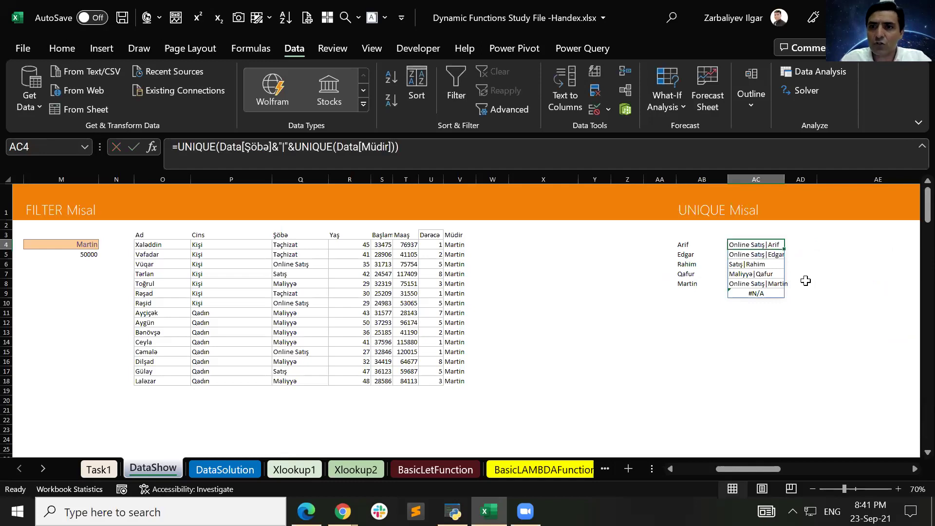
- Widen column AC so the department|manager pairs show in full, and check the #N/A in AC9
{"action": "left_click_drag", "start_coordinate": [785, 177], "coordinate": [793, 178]}
{"action": "left_click", "coordinate": [764, 293]}
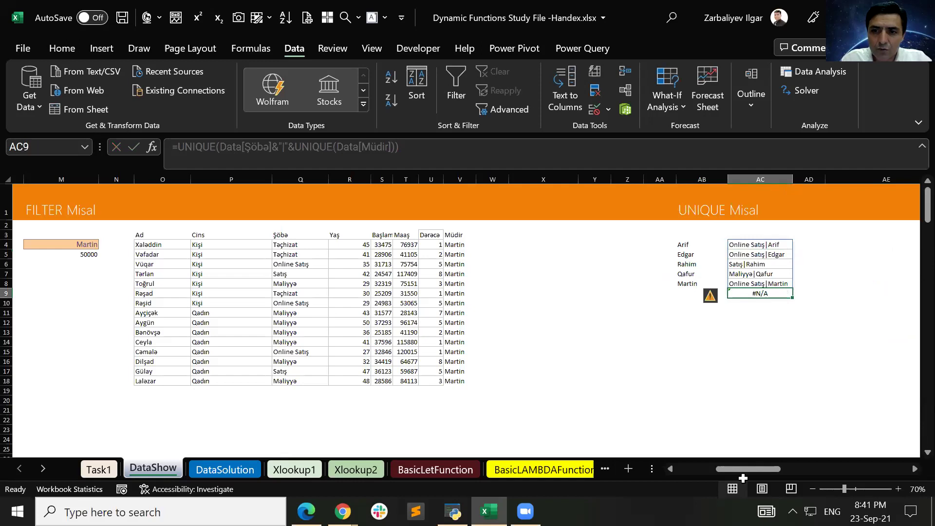
{"action": "left_click_drag", "start_coordinate": [769, 471], "coordinate": [414, 481]}
{"action": "left_click_drag", "start_coordinate": [914, 308], "coordinate": [913, 307]}
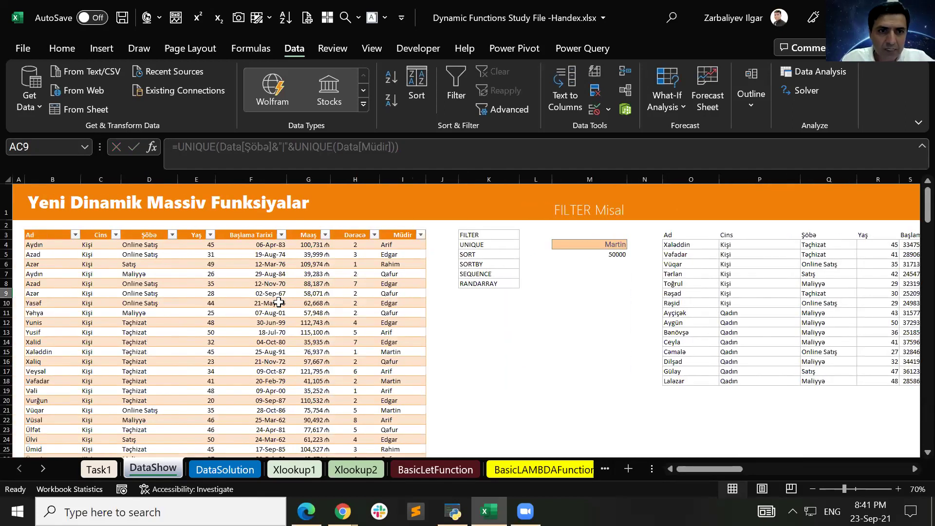
- Review the data table and the FILTER formula in Q4, then end the interrupted Visual Basic code
{"action": "key", "text": "ctrl+Down"}
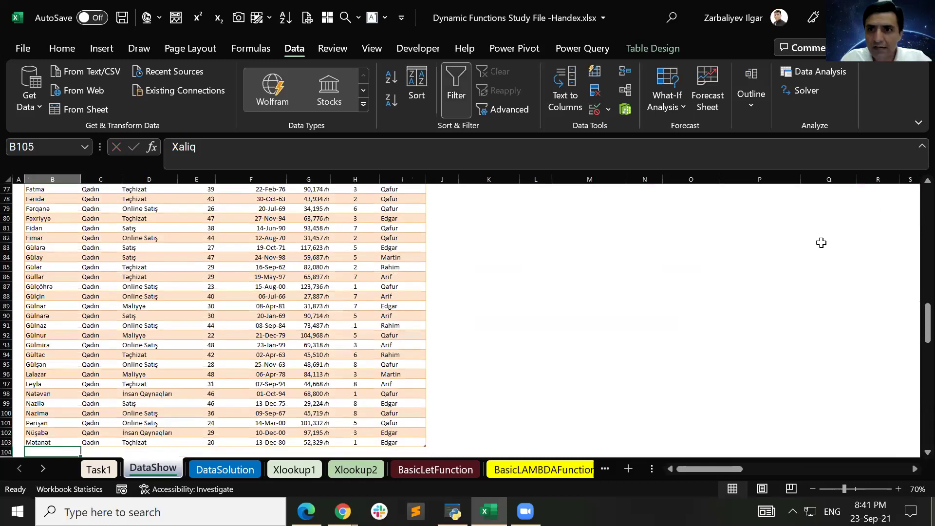
{"action": "scroll", "coordinate": [822, 243], "scroll_direction": "up", "scroll_amount": 20}
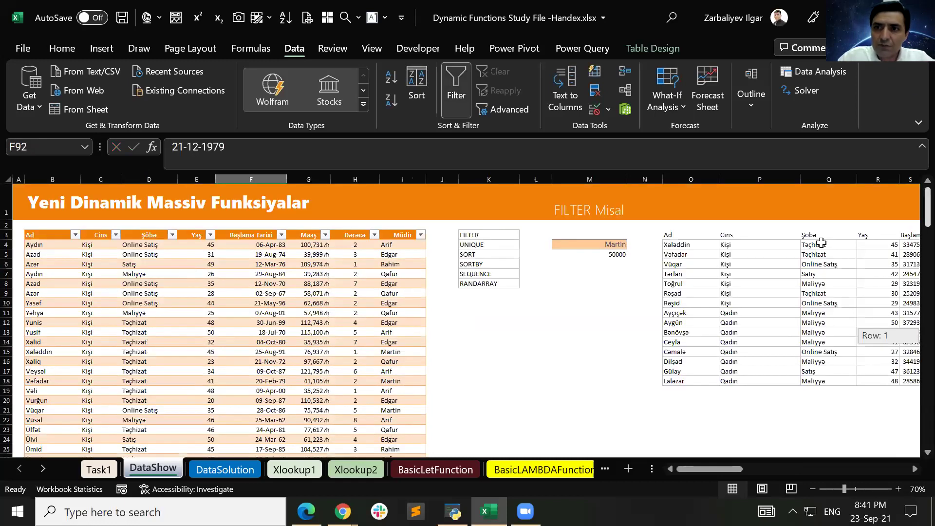
{"action": "left_click", "coordinate": [820, 243]}
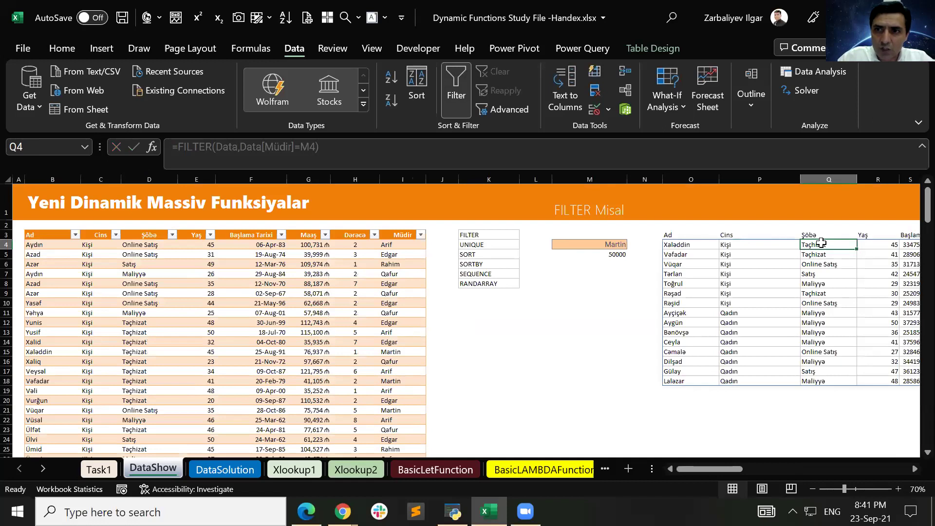
{"action": "key", "text": "Right"}
{"action": "key", "text": "Right"}
{"action": "key", "text": "Right"}
{"action": "key", "text": "Right"}
{"action": "key", "text": "Right"}
{"action": "key", "text": "Right"}
{"action": "key", "text": "Right"}
{"action": "key", "text": "Right"}
{"action": "key", "text": "Right"}
{"action": "key", "text": "Right"}
{"action": "key", "text": "Right"}
{"action": "key", "text": "Right"}
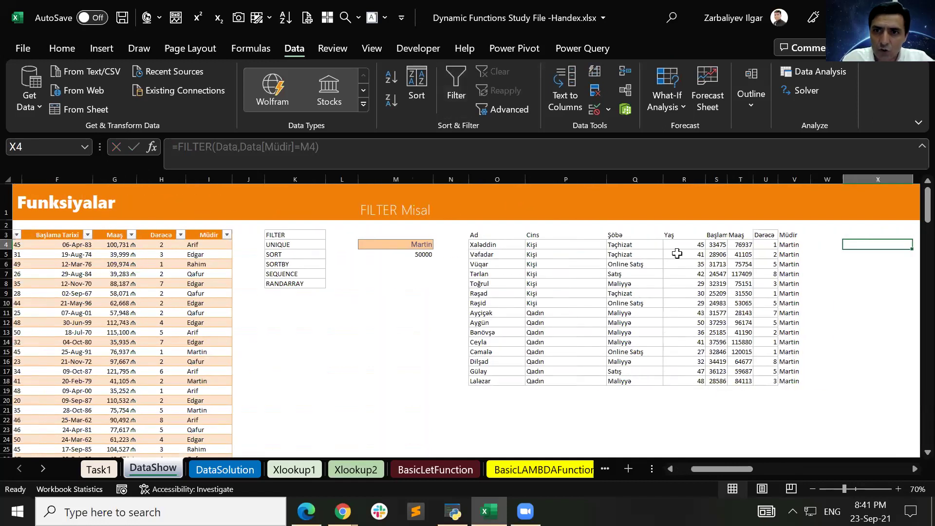
{"action": "key", "text": "Right"}
{"action": "key", "text": "Right"}
{"action": "key", "text": "Right"}
{"action": "key", "text": "Right"}
{"action": "key", "text": "Right"}
{"action": "key", "text": "Right"}
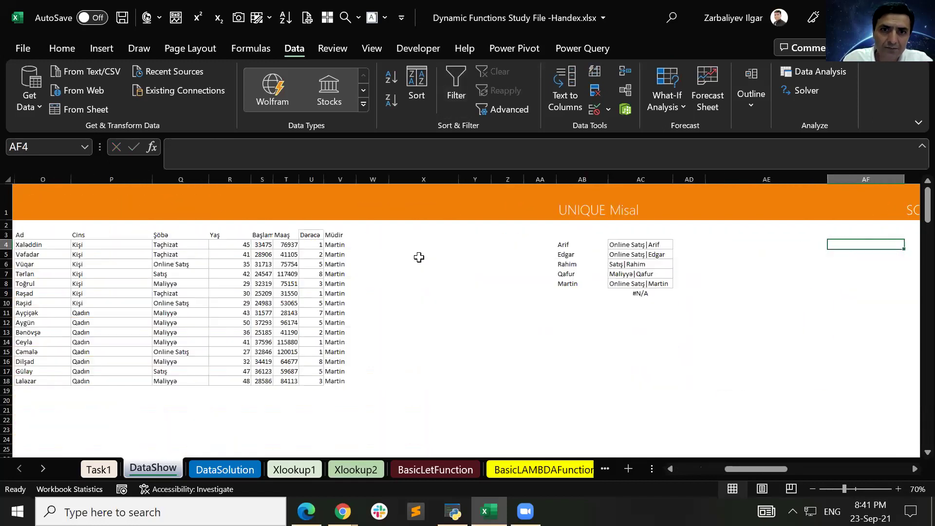
{"action": "key", "text": "ctrl+g"}
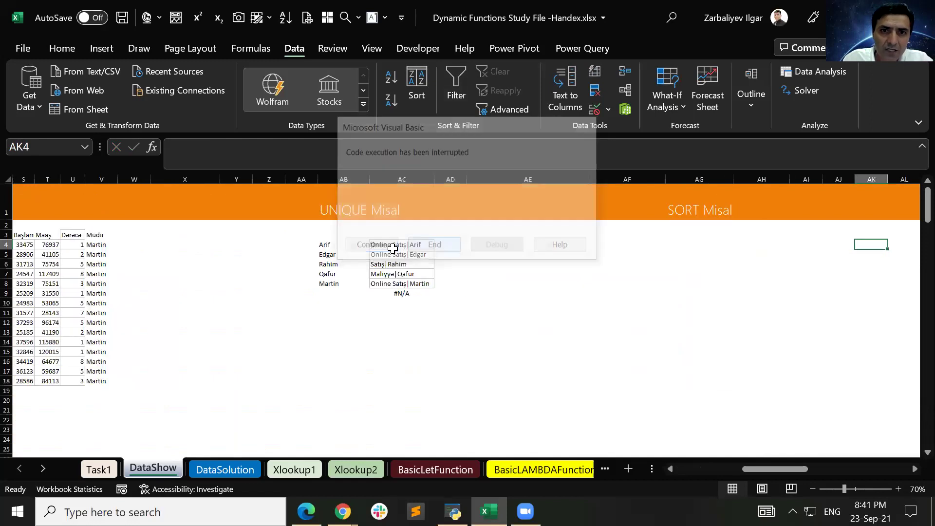
{"action": "left_click", "coordinate": [425, 245]}
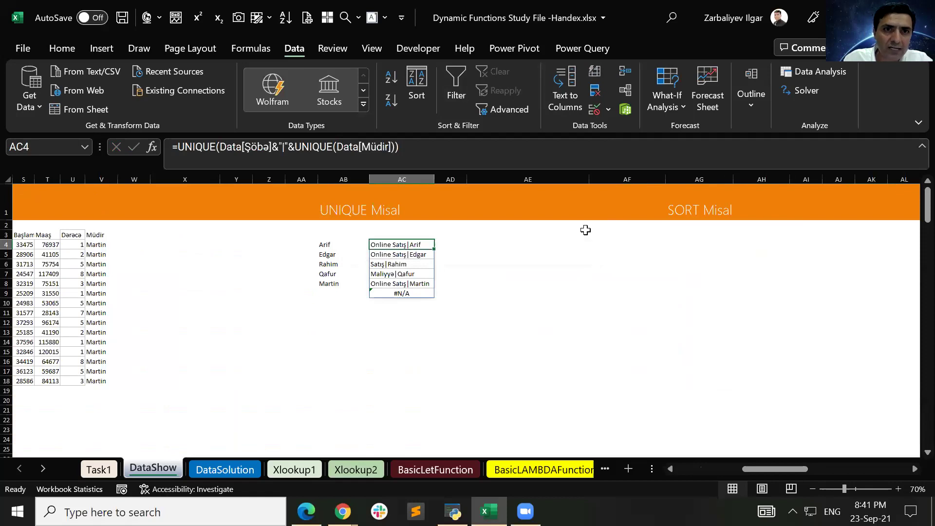
- Change AC4's separator to " | " with spaces, so results read like Online Satış | Arif
{"action": "key", "text": "F2"}
{"action": "key", "text": "Left"}
{"action": "key", "text": "Left"}
{"action": "key", "text": "Left"}
{"action": "key", "text": "Left"}
{"action": "key", "text": "Left"}
{"action": "key", "text": "Left"}
{"action": "key", "text": "Left"}
{"action": "key", "text": "Left"}
{"action": "key", "text": "Left"}
{"action": "key", "text": "Left"}
{"action": "key", "text": "Left"}
{"action": "key", "text": "Left"}
{"action": "key", "text": "Left"}
{"action": "key", "text": "Left"}
{"action": "key", "text": "Left"}
{"action": "key", "text": "Left"}
{"action": "key", "text": "Left"}
{"action": "key", "text": "Left"}
{"action": "key", "text": "Left"}
{"action": "key", "text": "Left"}
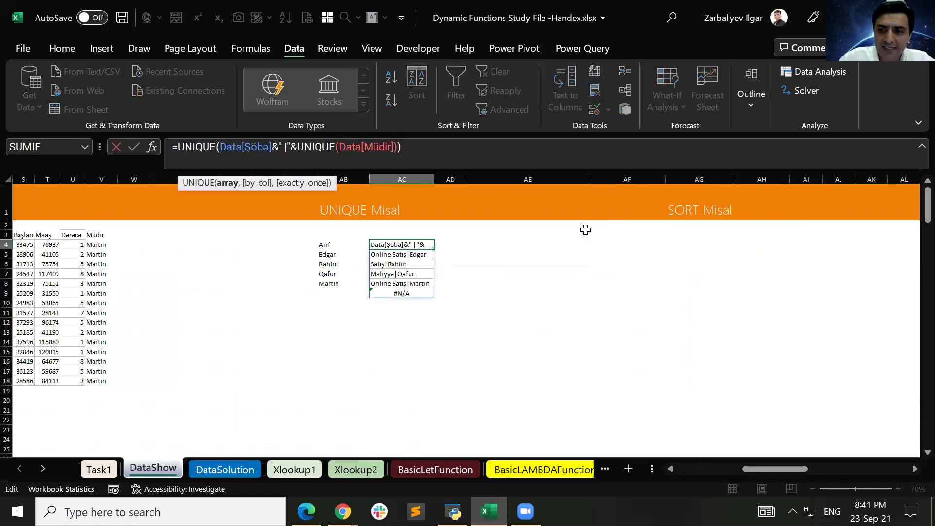
{"action": "key", "text": "Right"}
{"action": "key", "text": "ctrl+Return"}
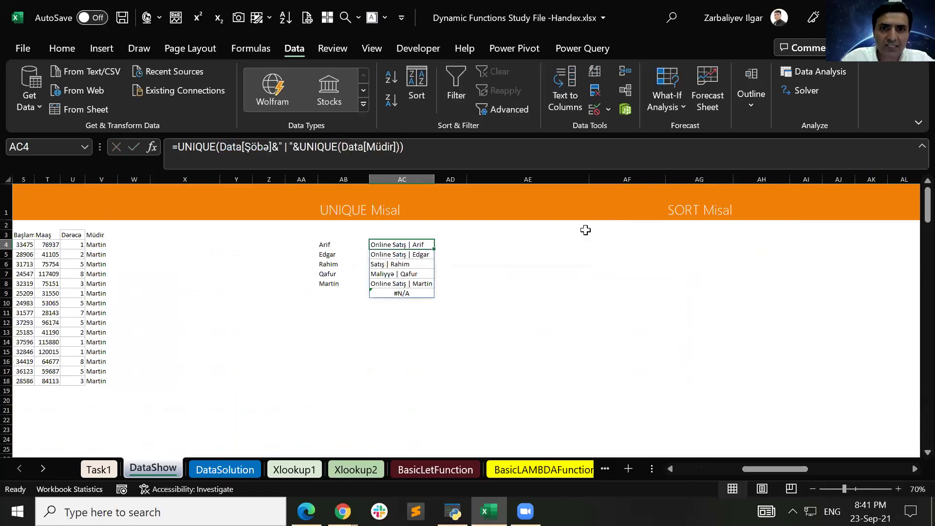
{"action": "key", "text": "Down"}
{"action": "key", "text": "Down"}
{"action": "key", "text": "Down"}
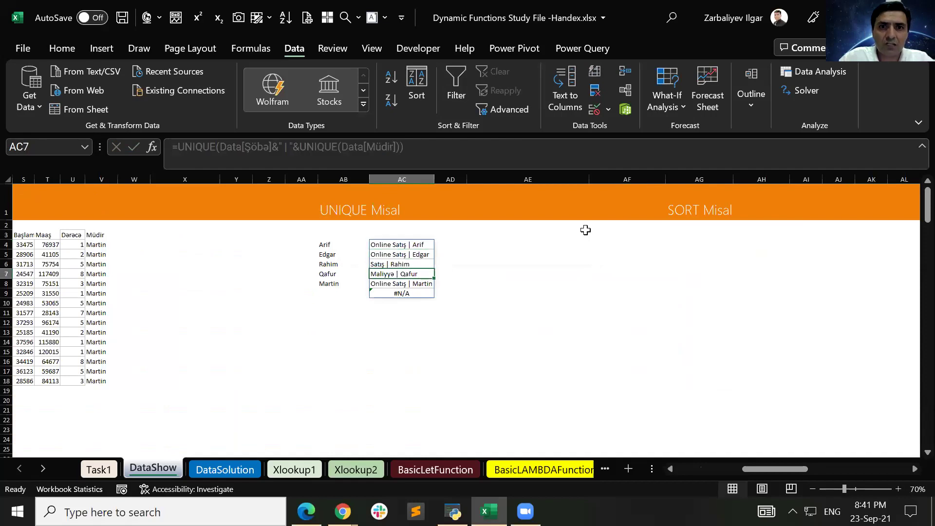
{"action": "key", "text": "Up"}
{"action": "key", "text": "Up"}
{"action": "key", "text": "Up"}
{"action": "key", "text": "Up"}
{"action": "key", "text": "Down"}
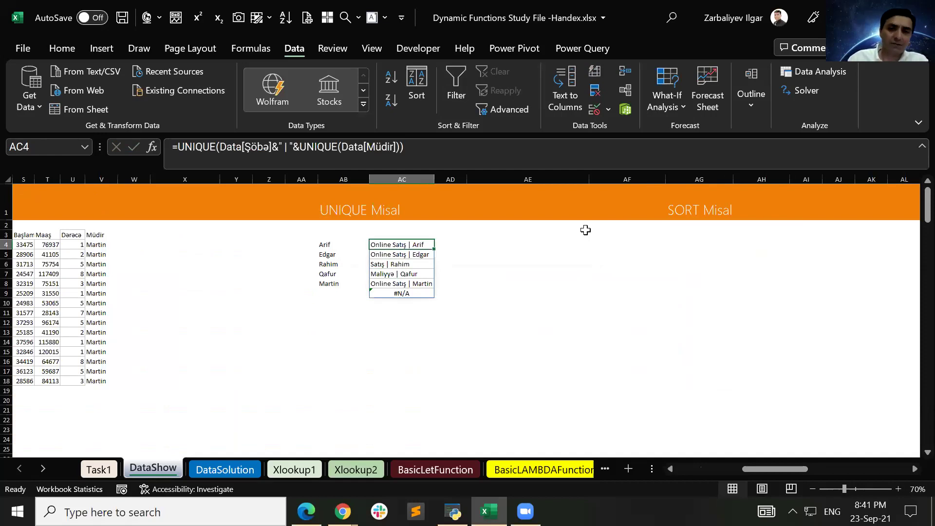
{"action": "left_click", "coordinate": [319, 247]}
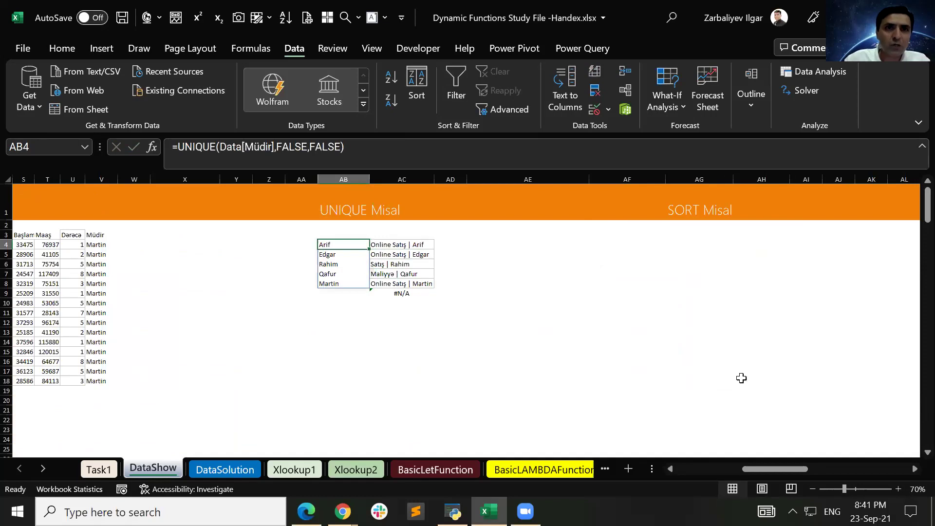
{"action": "key", "text": "Down"}
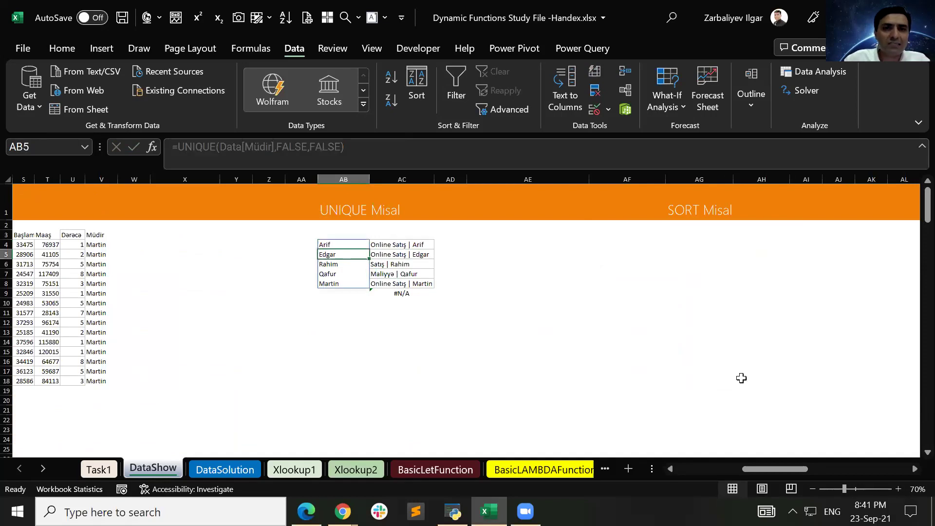
{"action": "key", "text": "Up"}
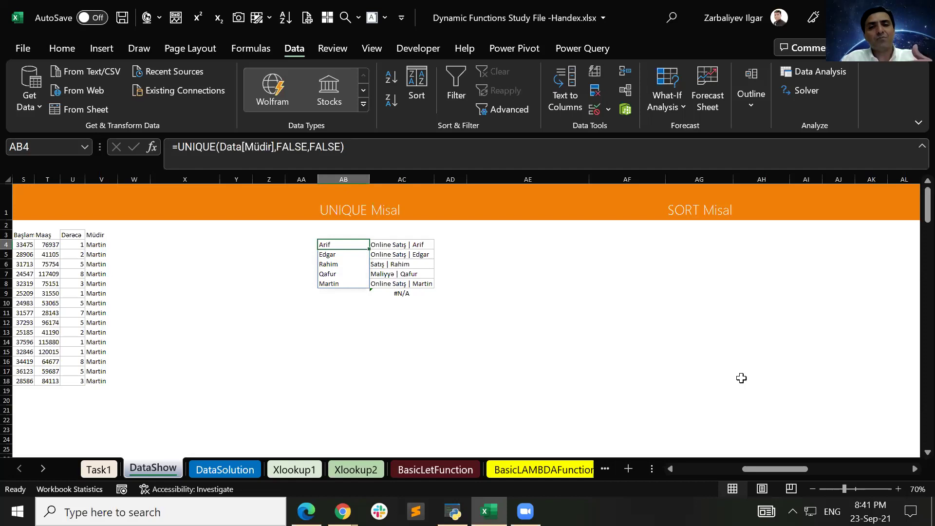
{"action": "key", "text": "Left"}
{"action": "key", "text": "Left"}
{"action": "key", "text": "Left"}
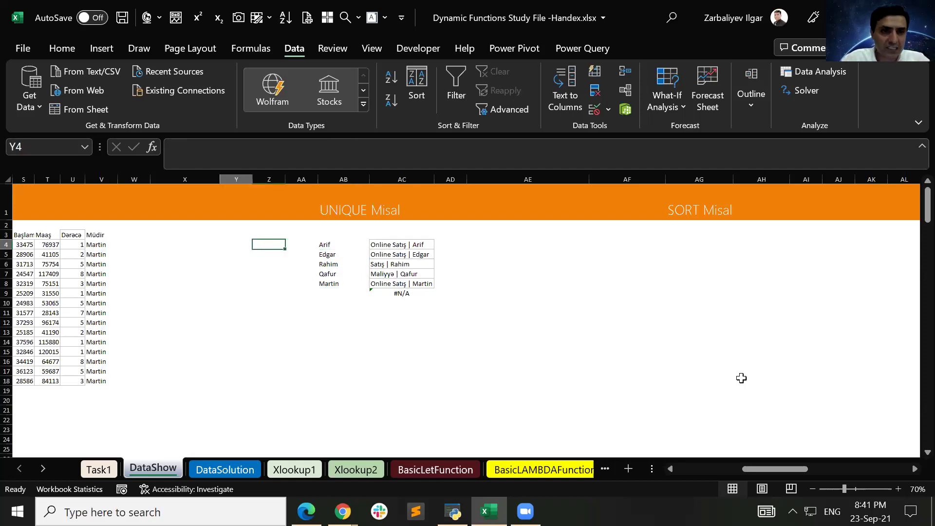
{"action": "key", "text": "Left"}
{"action": "key", "text": "Left"}
{"action": "key", "text": "Left"}
{"action": "key", "text": "Left"}
{"action": "key", "text": "Left"}
{"action": "key", "text": "Left"}
{"action": "key", "text": "Left"}
{"action": "key", "text": "Left"}
{"action": "key", "text": "Left"}
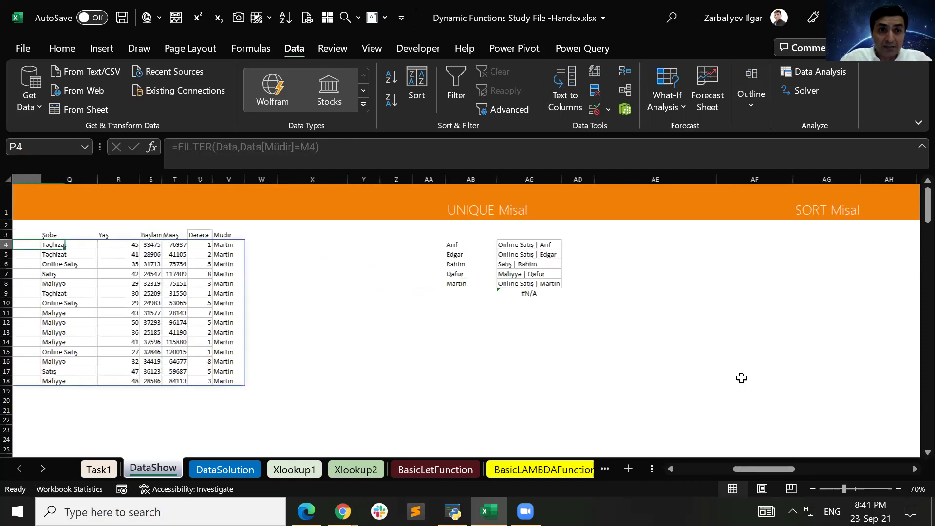
{"action": "key", "text": "Left"}
{"action": "key", "text": "Left"}
{"action": "key", "text": "Left"}
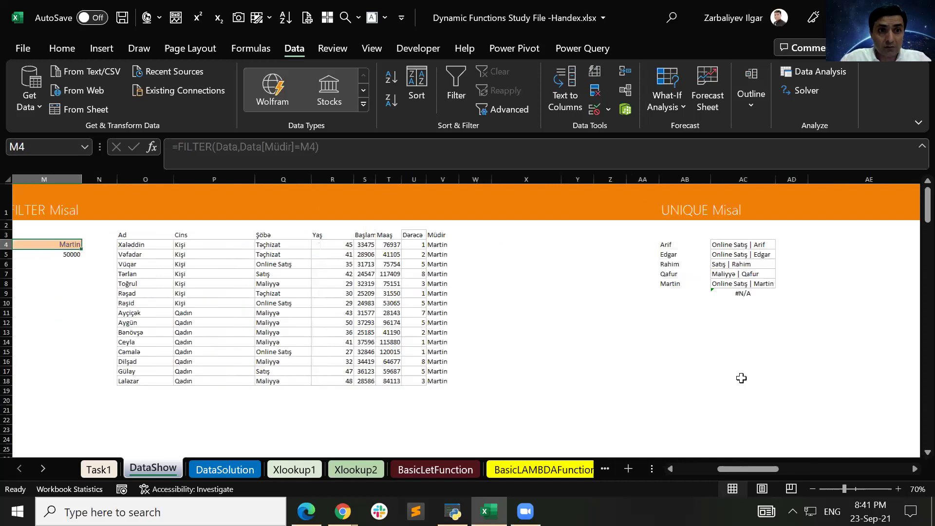
{"action": "key", "text": "Left"}
{"action": "key", "text": "Left"}
{"action": "key", "text": "Left"}
{"action": "key", "text": "Right"}
{"action": "key", "text": "Right"}
{"action": "key", "text": "Right"}
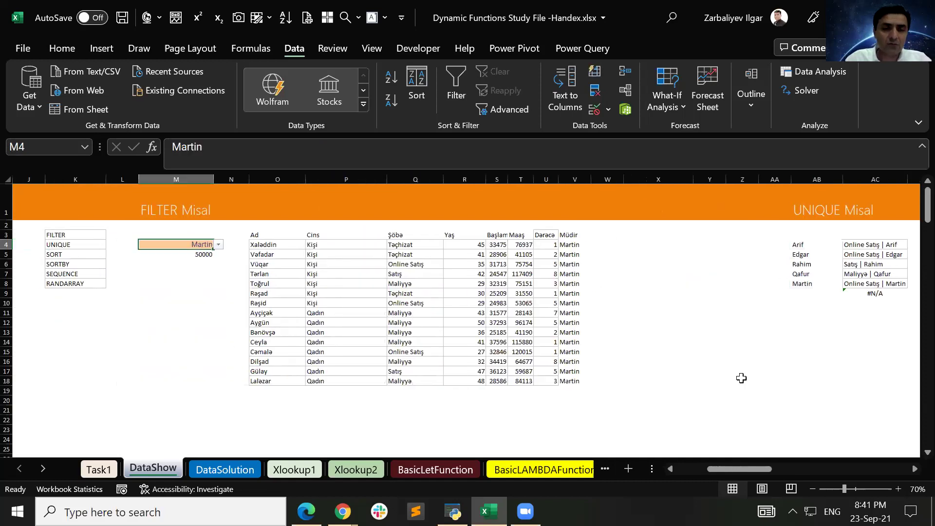
{"action": "left_click", "coordinate": [218, 245]}
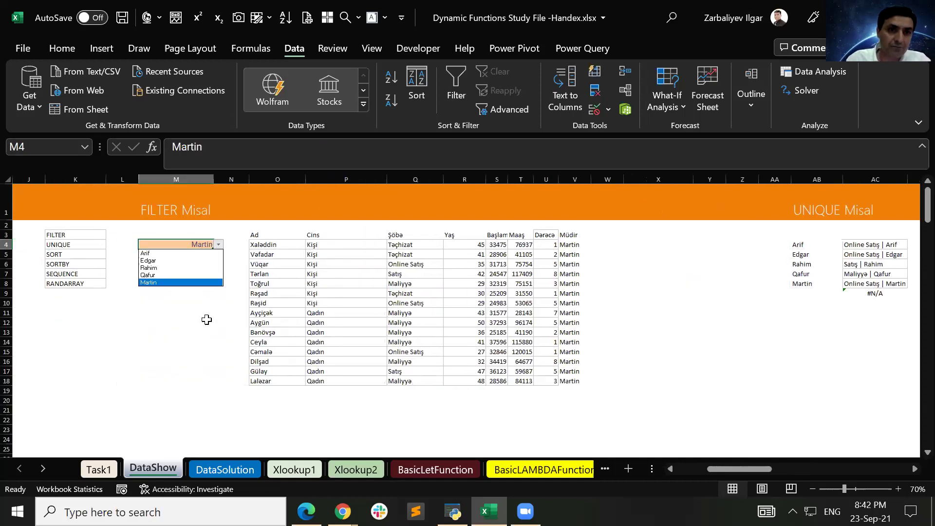
{"action": "key", "text": "Escape"}
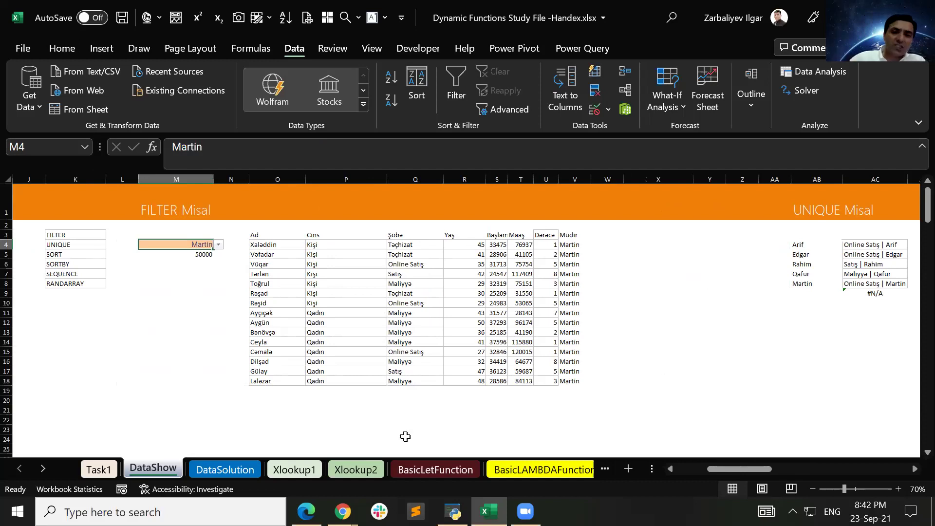
{"action": "key", "text": "ctrl+Page_Down"}
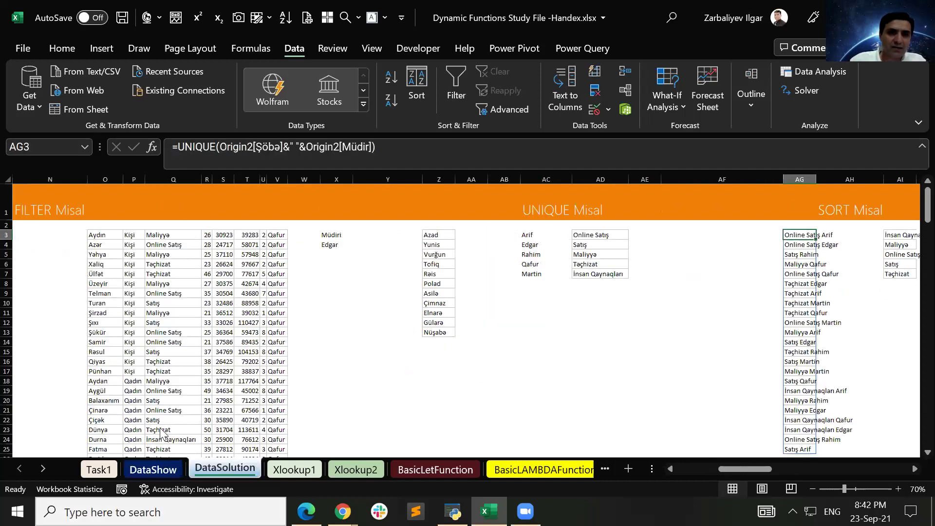
{"action": "left_click", "coordinate": [152, 469]}
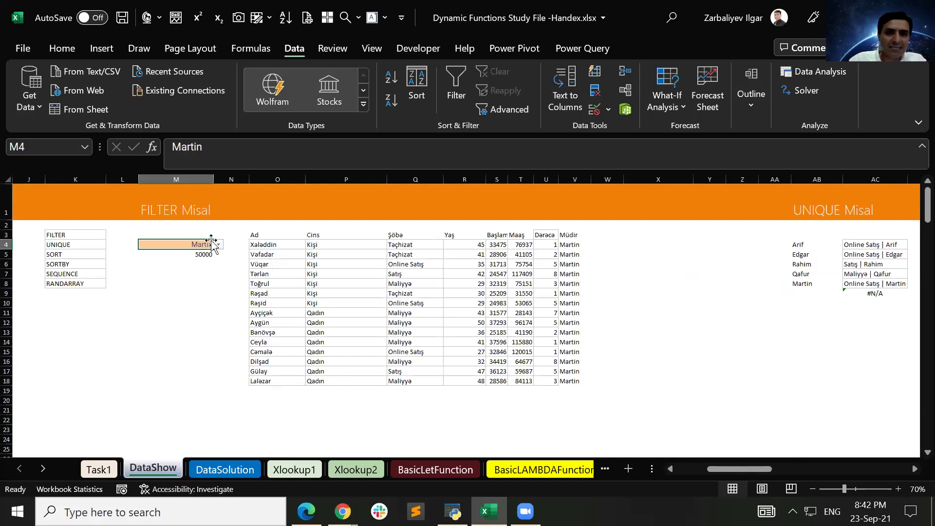
- Inspect M4's data validation list source =$AB$4# and close it without changes
{"action": "left_click", "coordinate": [610, 106]}
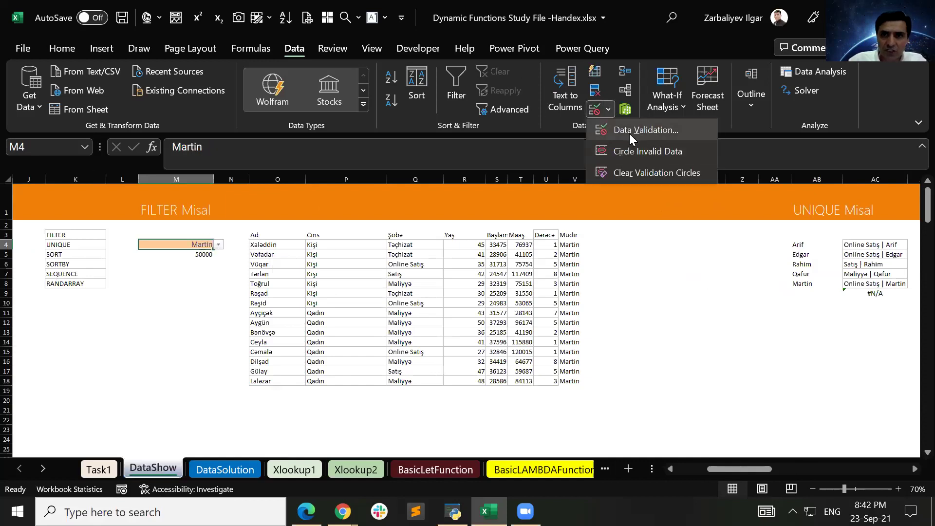
{"action": "left_click", "coordinate": [628, 130]}
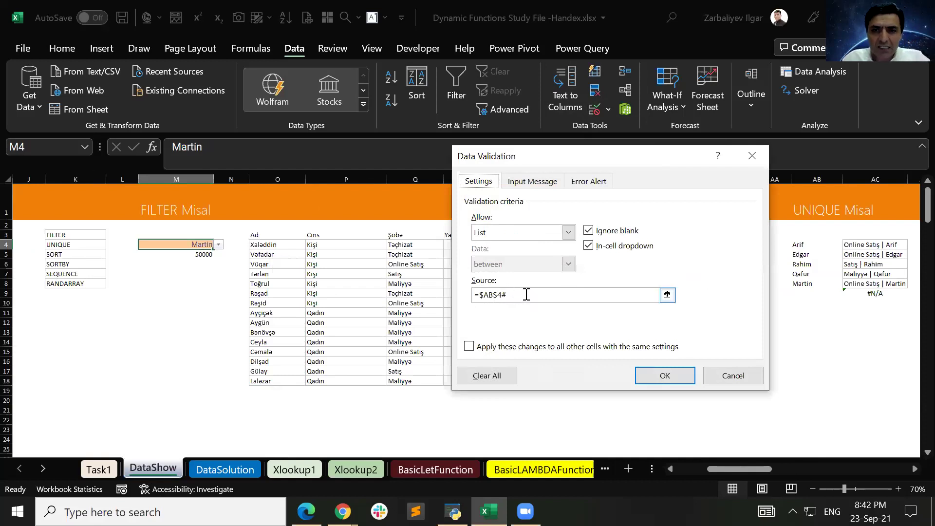
{"action": "left_click", "coordinate": [526, 295]}
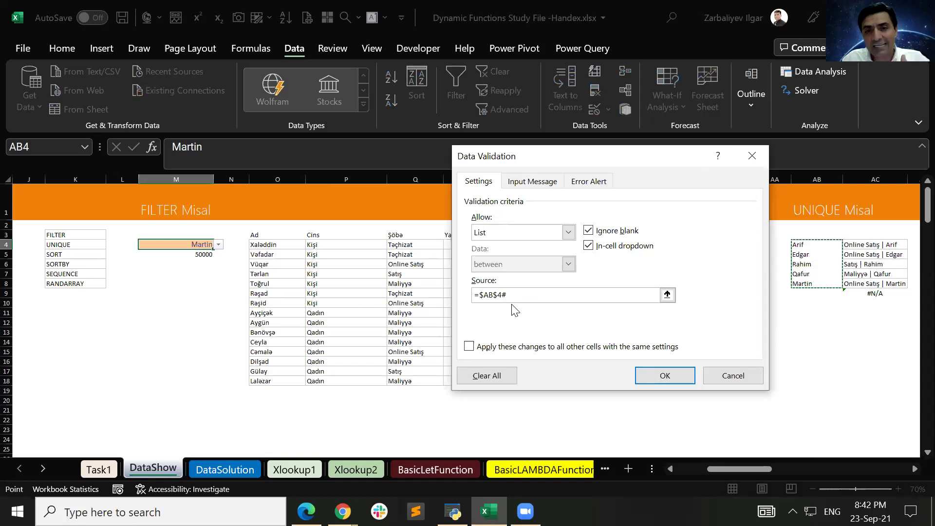
{"action": "left_click_drag", "start_coordinate": [501, 295], "coordinate": [482, 294]}
{"action": "left_click", "coordinate": [482, 294]}
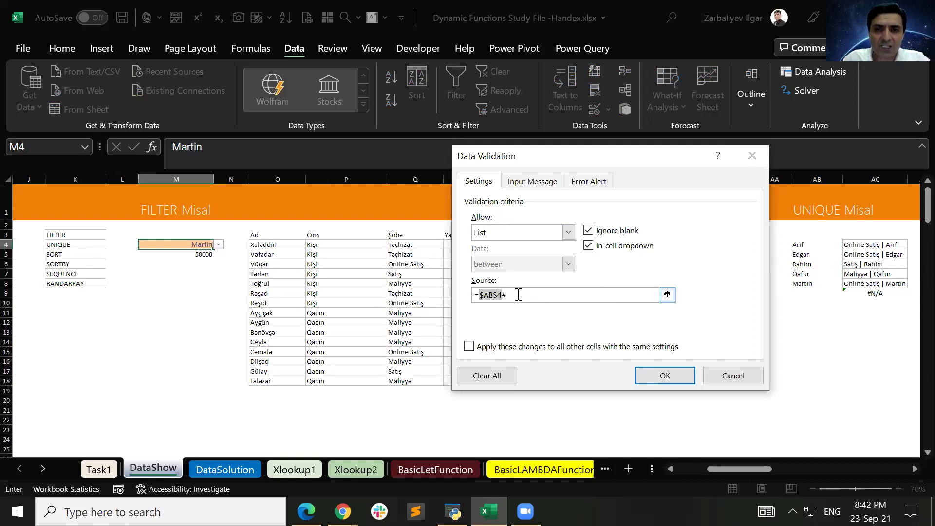
{"action": "key", "text": "Return"}
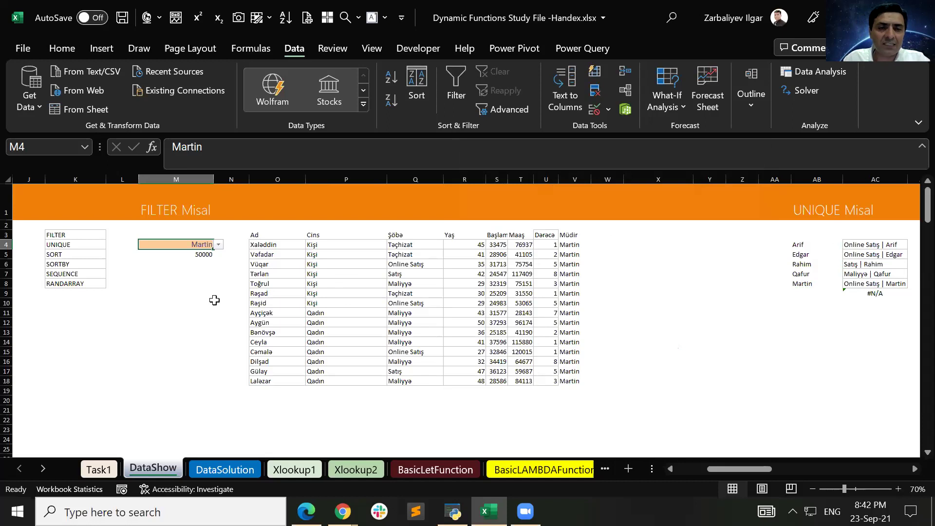
- Scroll right to the empty SORT Misal area and select cell AG3
{"action": "left_click_drag", "start_coordinate": [765, 468], "coordinate": [826, 455]}
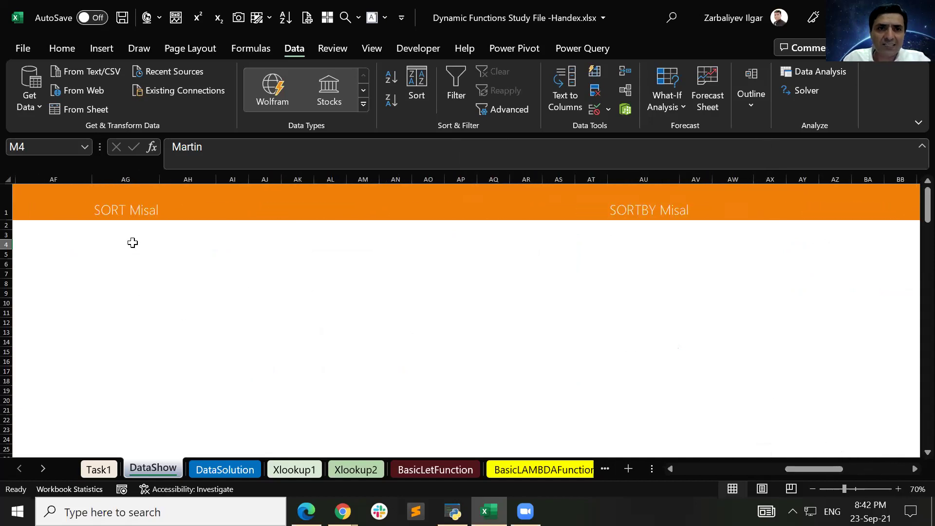
{"action": "left_click", "coordinate": [108, 233]}
{"action": "key", "text": "Up"}
{"action": "key", "text": "Up"}
{"action": "key", "text": "Down"}
{"action": "key", "text": "Down"}
{"action": "key", "text": "Left"}
{"action": "key", "text": "Left"}
{"action": "key", "text": "Left"}
{"action": "key", "text": "Left"}
{"action": "key", "text": "Left"}
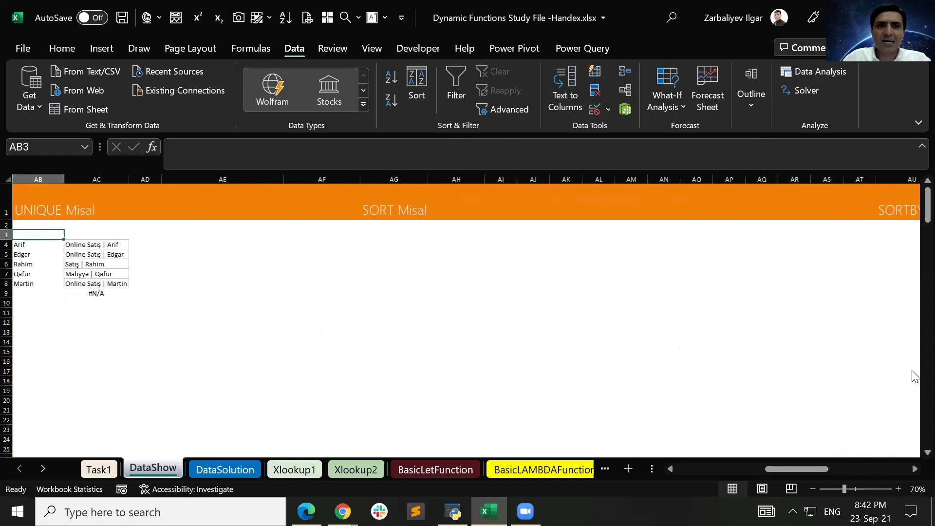
{"action": "key", "text": "Right"}
{"action": "key", "text": "Right"}
{"action": "key", "text": "Right"}
{"action": "key", "text": "Right"}
{"action": "key", "text": "Right"}
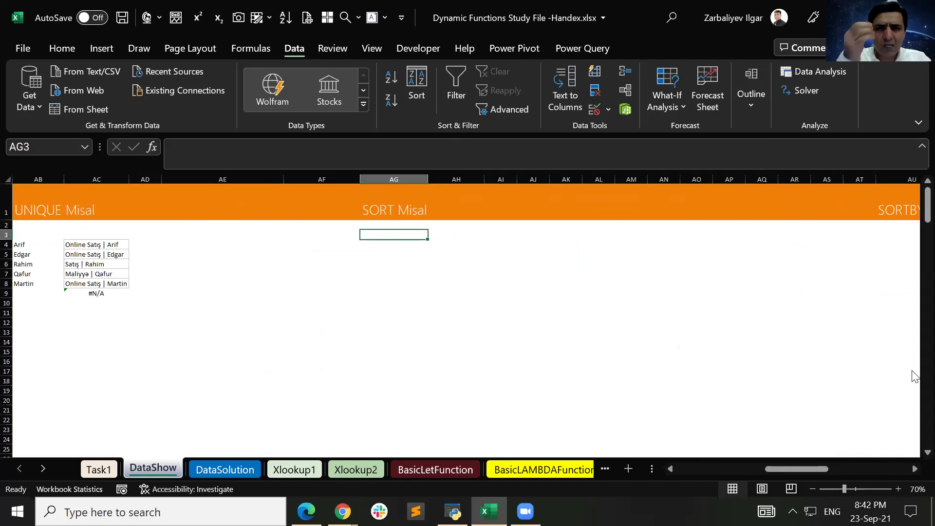
- Enter =UNIQUE(Data[Ad]) in AG3 to spill the unique names
{"action": "type", "text": "=uni"}
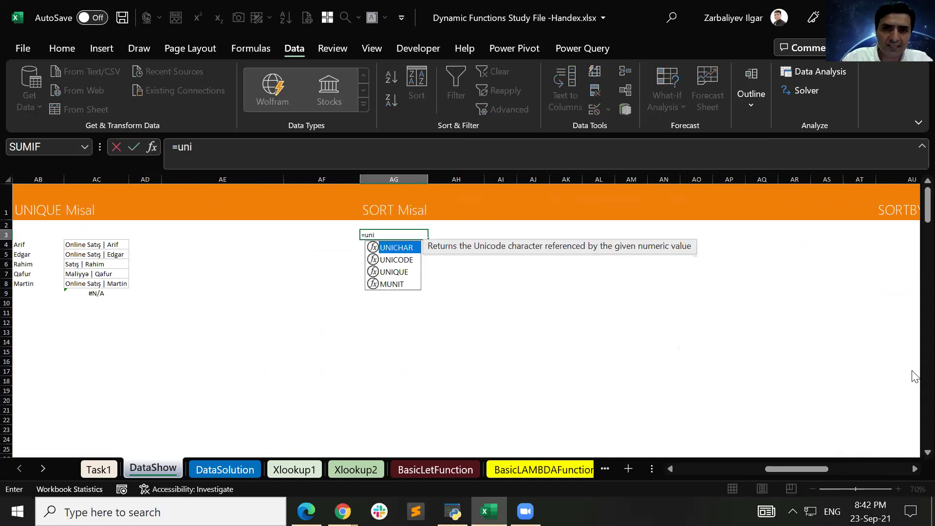
{"action": "key", "text": "Down"}
{"action": "key", "text": "Down"}
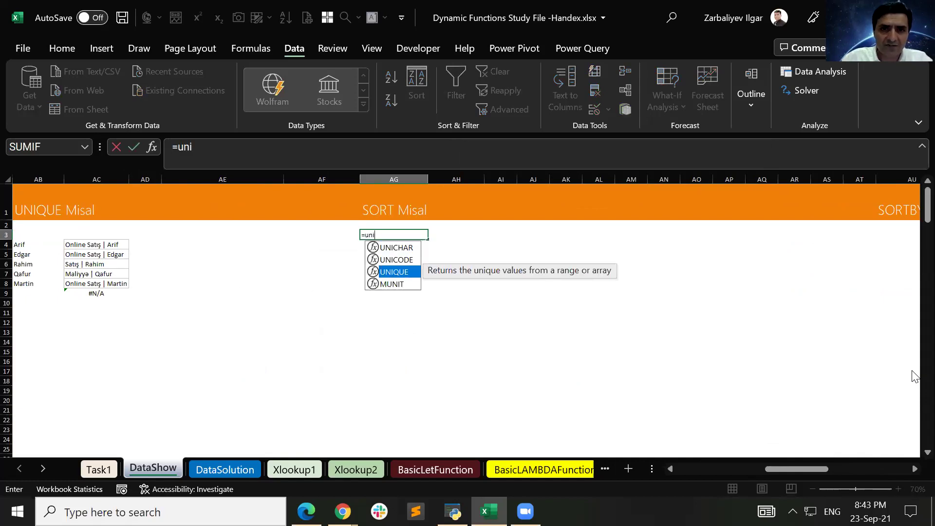
{"action": "key", "text": "Tab"}
{"action": "type", "text": "Data"}
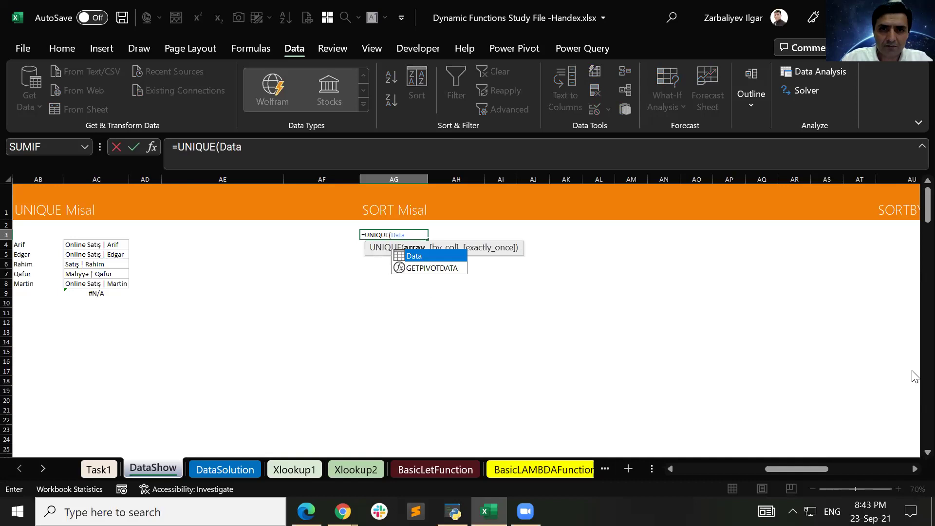
{"action": "key", "text": "Tab"}
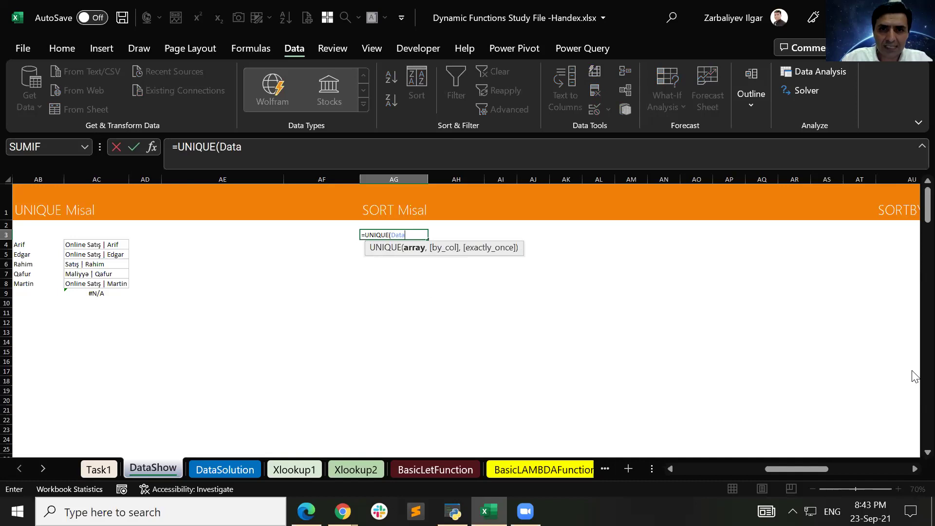
{"action": "type", "text": ","}
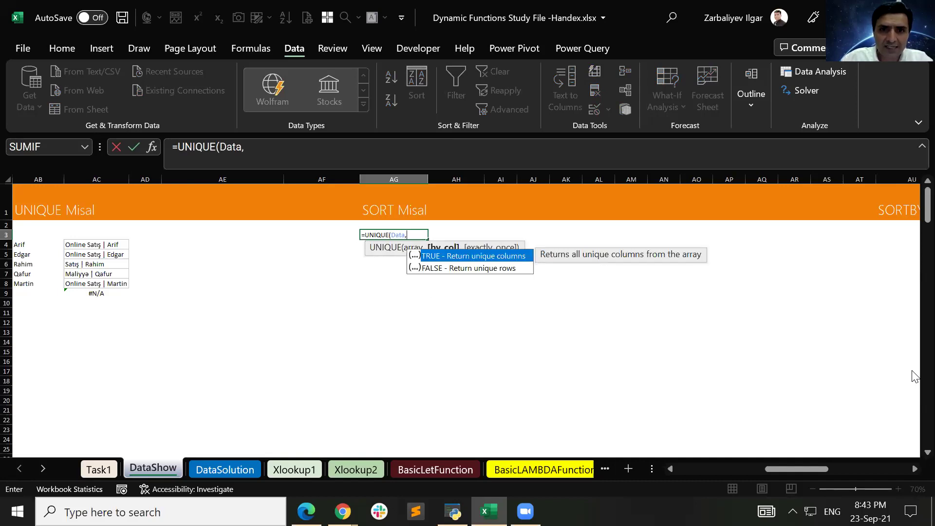
{"action": "key", "text": "BackSpace"}
{"action": "type", "text": "["}
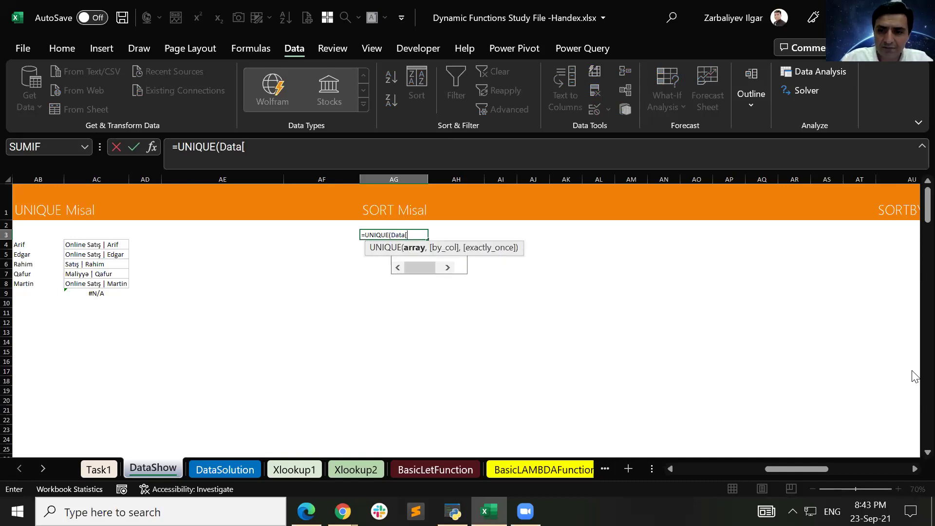
{"action": "key", "text": "Down"}
{"action": "key", "text": "Down"}
{"action": "key", "text": "Down"}
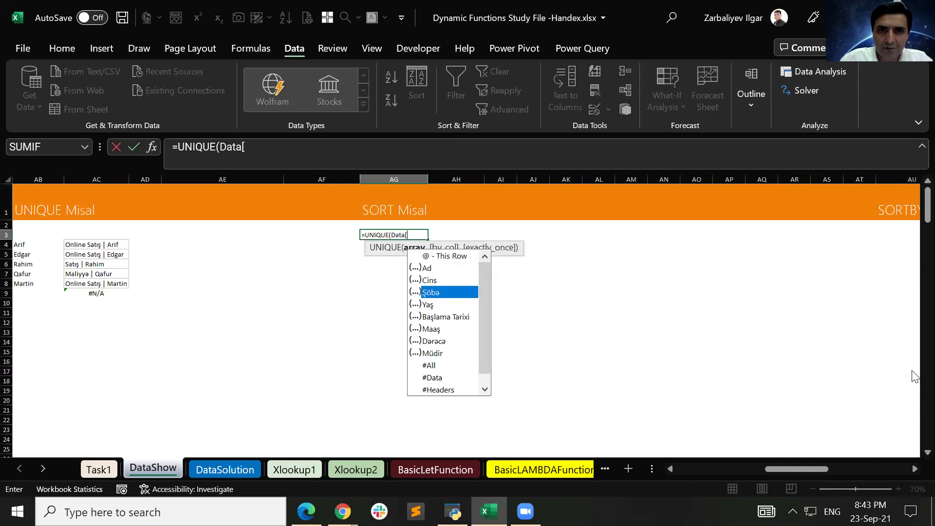
{"action": "key", "text": "Up"}
{"action": "key", "text": "Up"}
{"action": "key", "text": "Tab"}
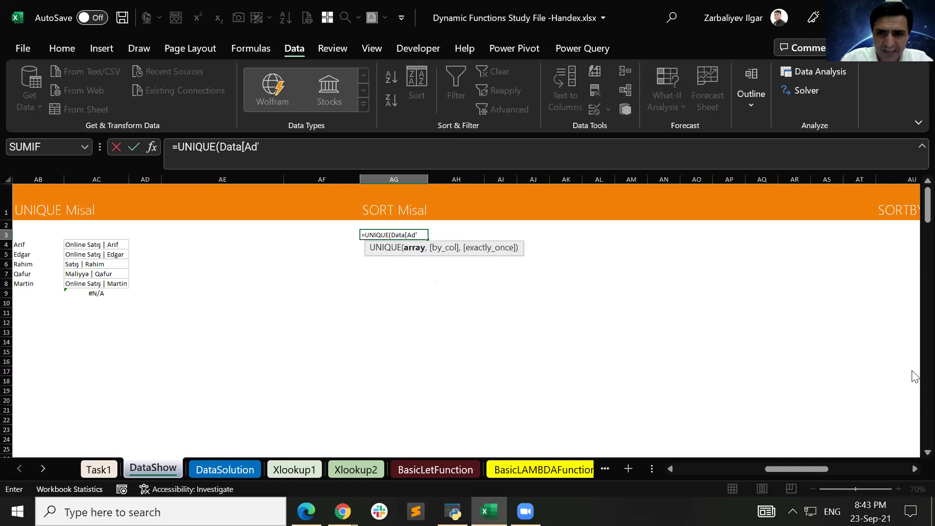
{"action": "type", "text": "]"}
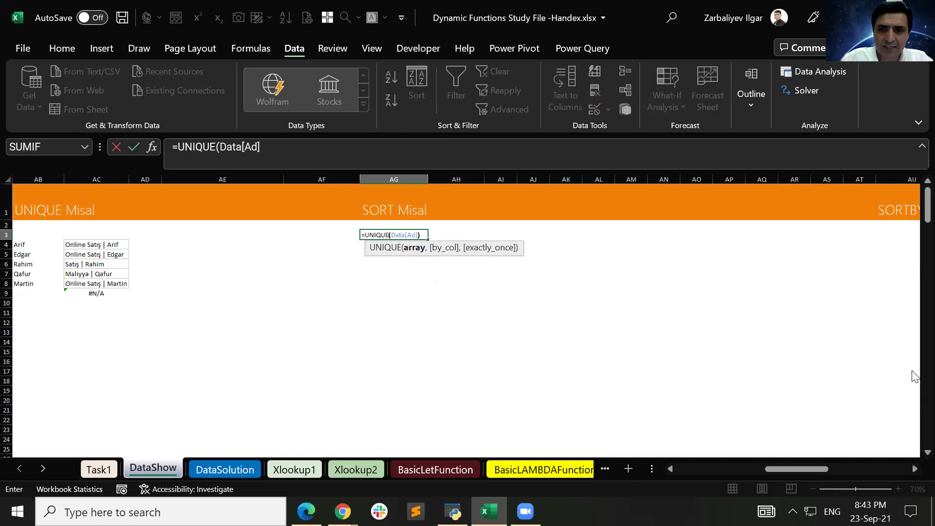
{"action": "type", "text": ")"}
{"action": "key", "text": "ctrl+Return"}
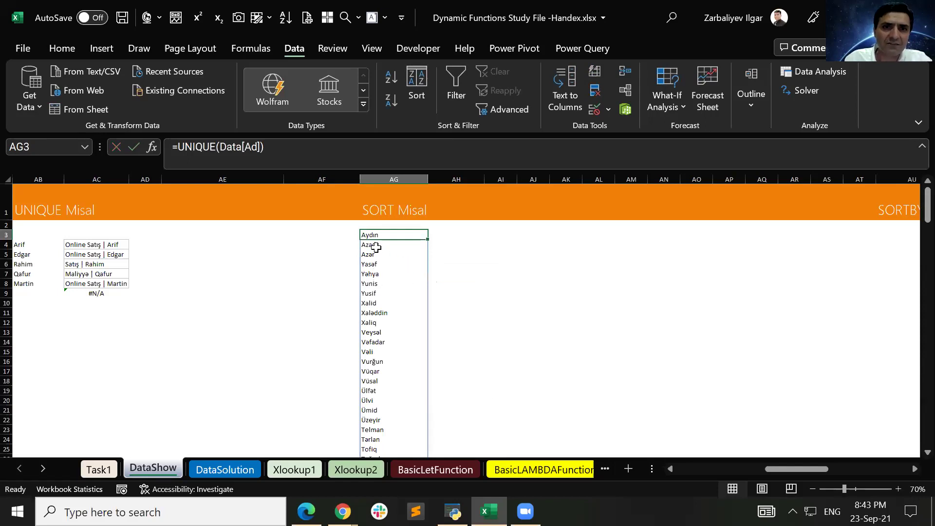
- Wrap it as =SORT(UNIQUE(Data[Ad])) so names list alphabetically from Asilə, Ayan, Aybəniz
{"action": "left_click", "coordinate": [178, 148]}
{"action": "type", "text": "Sort("}
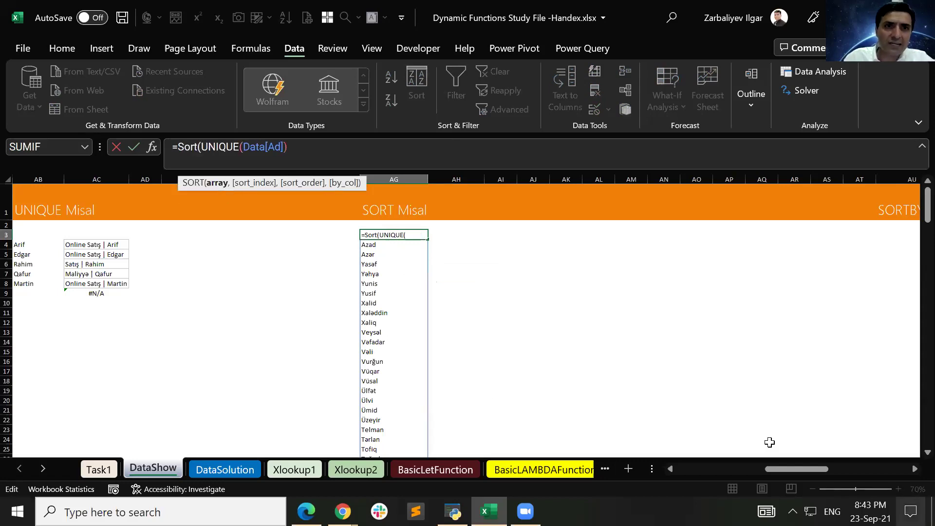
{"action": "left_click", "coordinate": [307, 149]}
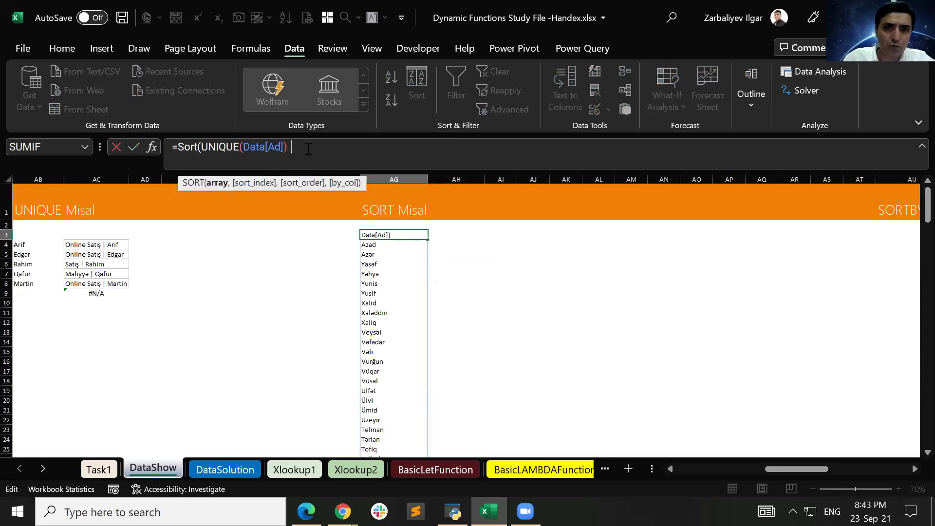
{"action": "type", "text": ")"}
{"action": "key", "text": "Return"}
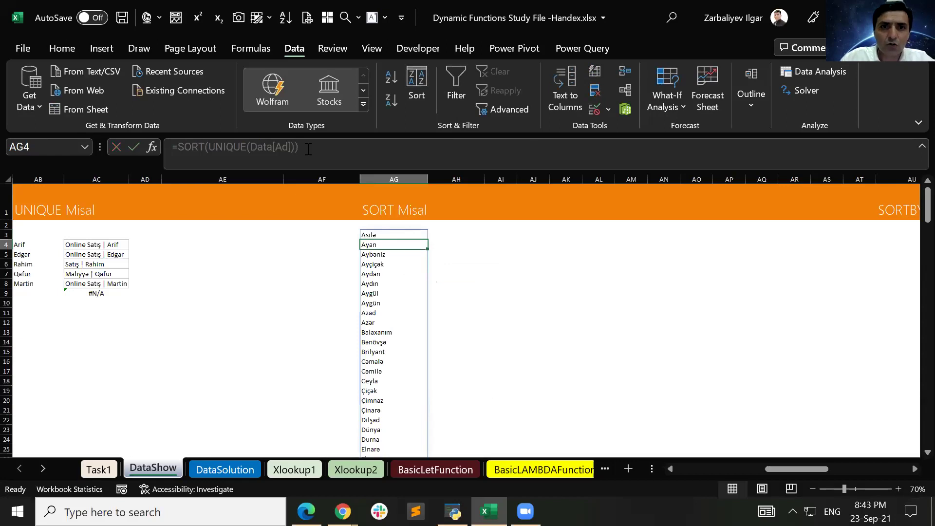
{"action": "key", "text": "Up"}
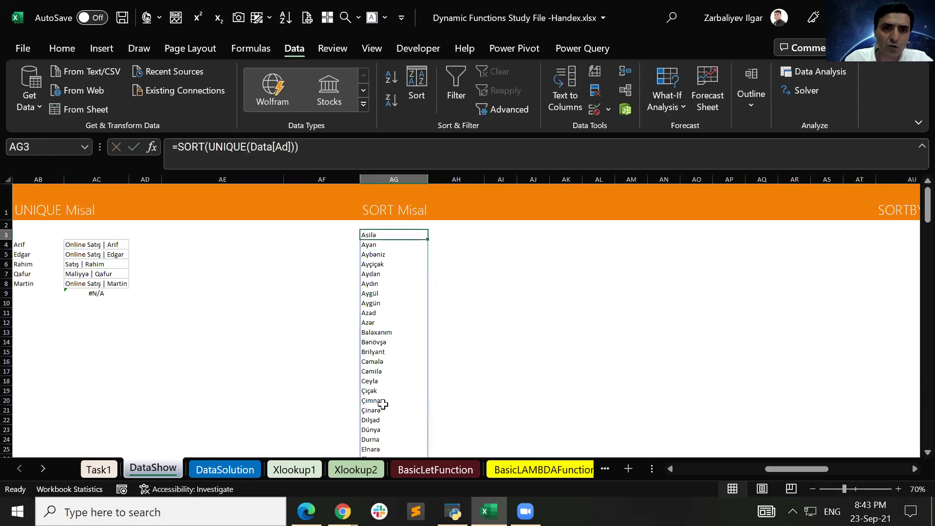
{"action": "scroll", "coordinate": [383, 404], "scroll_direction": "down", "scroll_amount": 4}
{"action": "scroll", "coordinate": [915, 216], "scroll_direction": "up", "scroll_amount": 2}
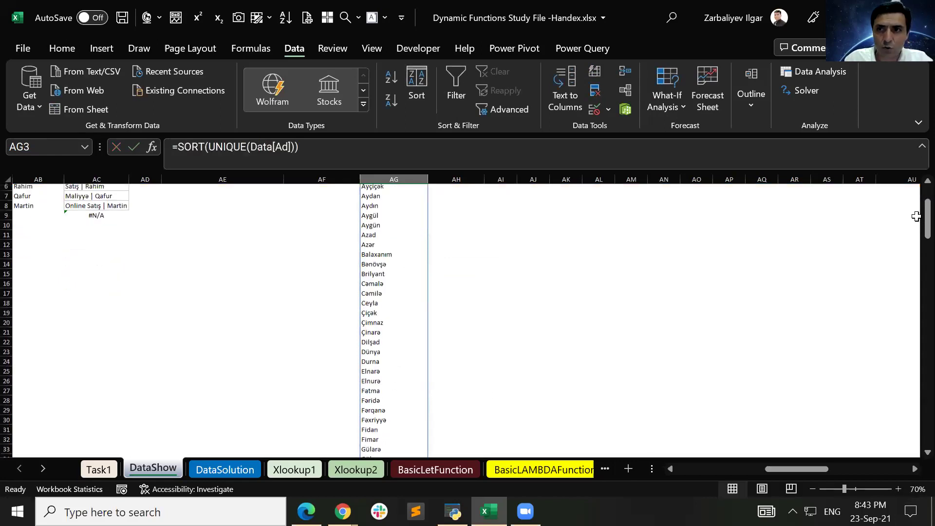
{"action": "scroll", "coordinate": [916, 216], "scroll_direction": "up", "scroll_amount": 2}
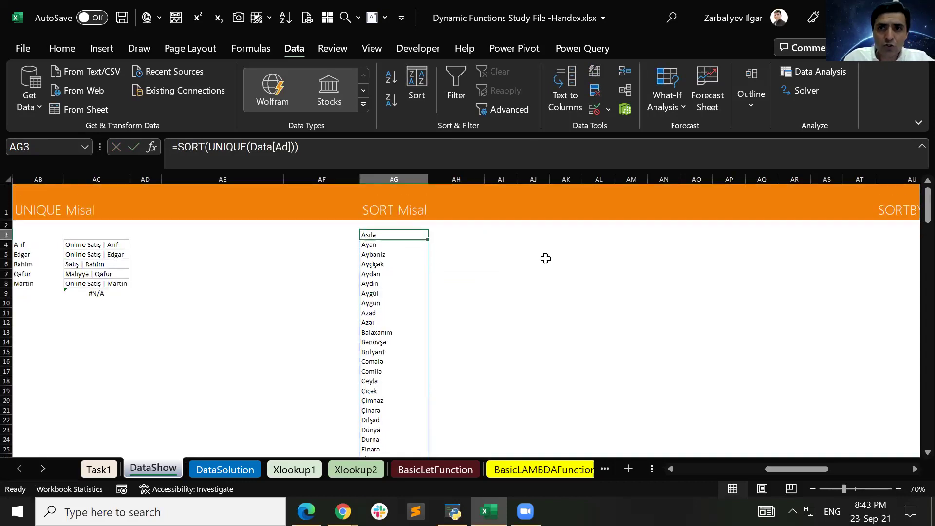
{"action": "key", "text": "Right"}
{"action": "key", "text": "Right"}
{"action": "key", "text": "Left"}
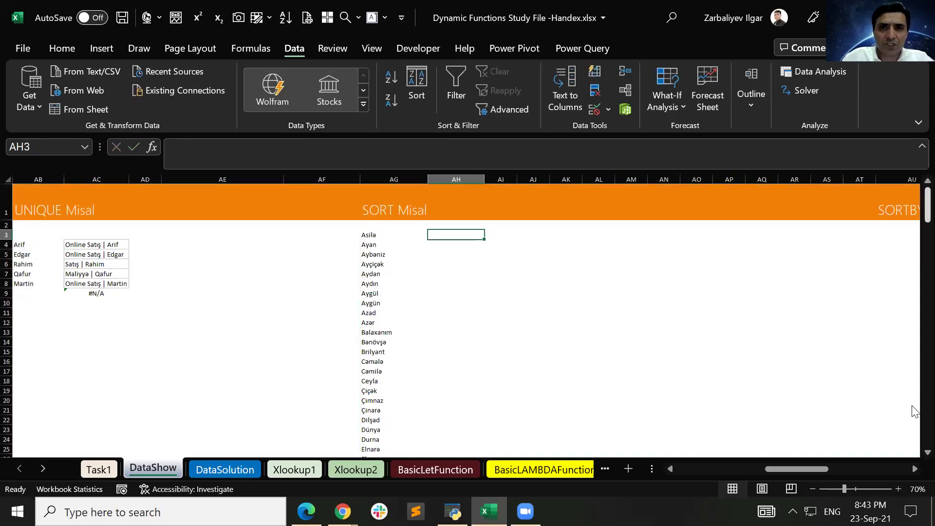
- Start a =SORT( formula in AH3, then cancel it so the cell stays empty
{"action": "key", "text": "Right"}
{"action": "key", "text": "Left"}
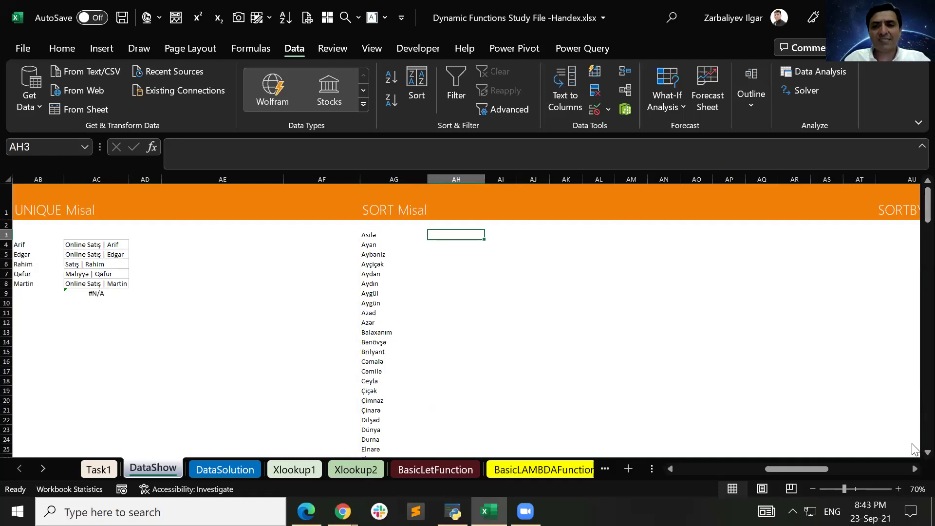
{"action": "type", "text": "=sort"}
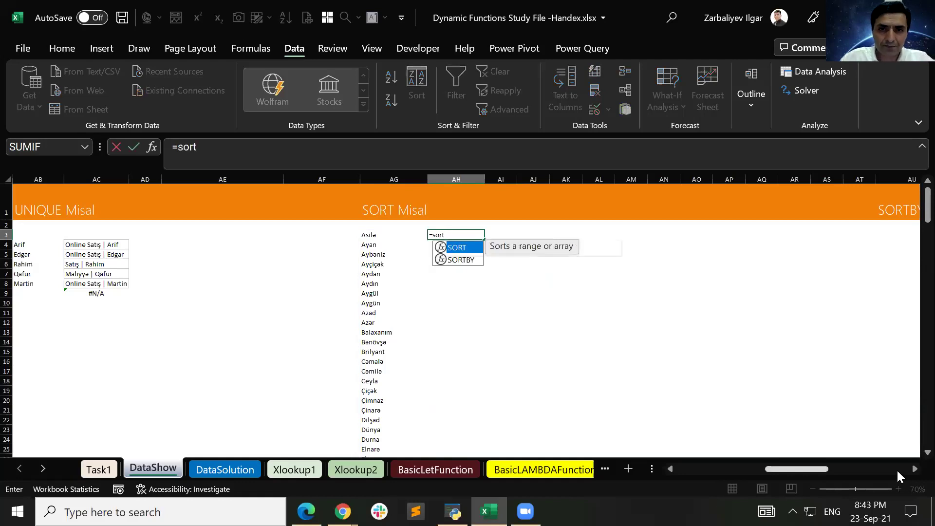
{"action": "key", "text": "Tab"}
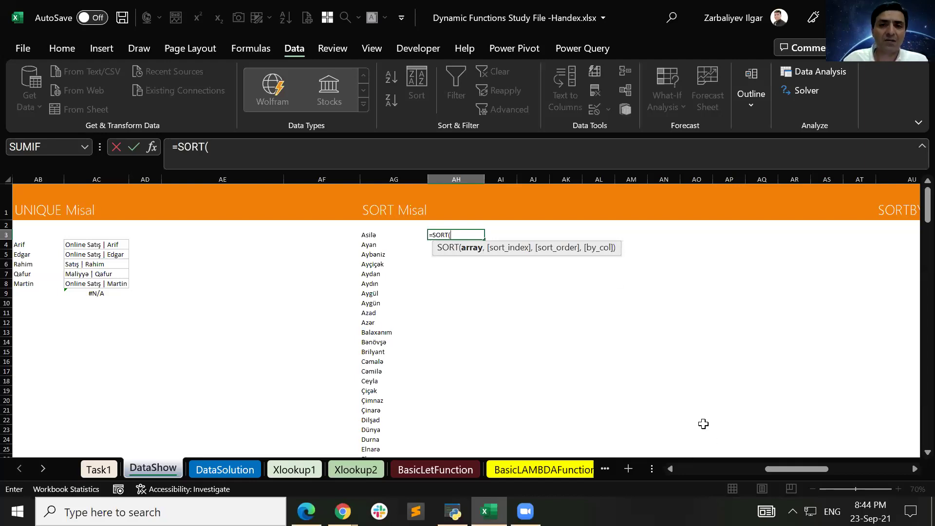
{"action": "key", "text": "Escape"}
{"action": "left_click_drag", "start_coordinate": [797, 468], "coordinate": [556, 472]}
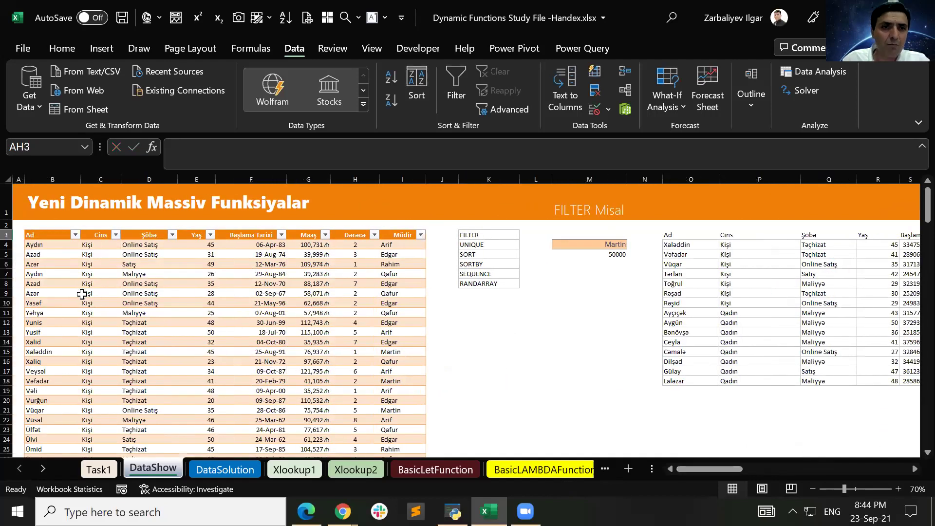
{"action": "left_click_drag", "start_coordinate": [33, 246], "coordinate": [115, 365]}
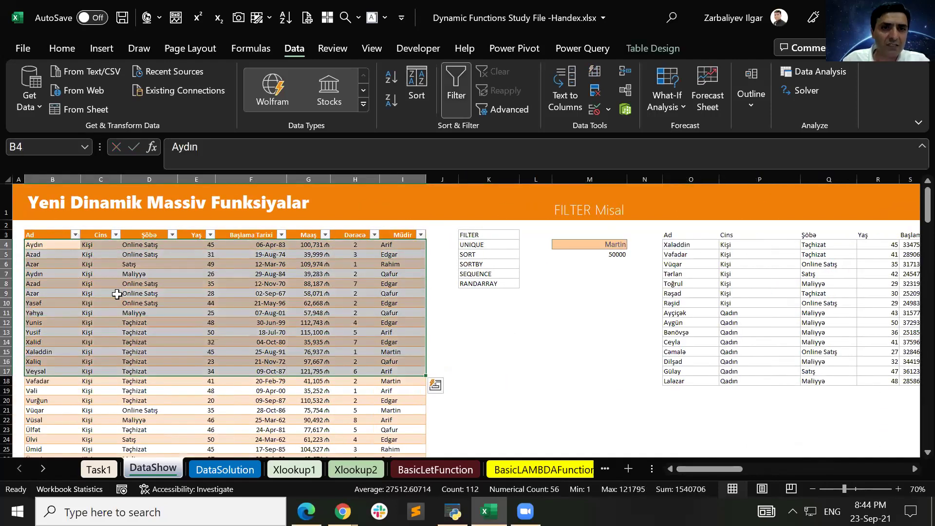
{"action": "left_click", "coordinate": [310, 271]}
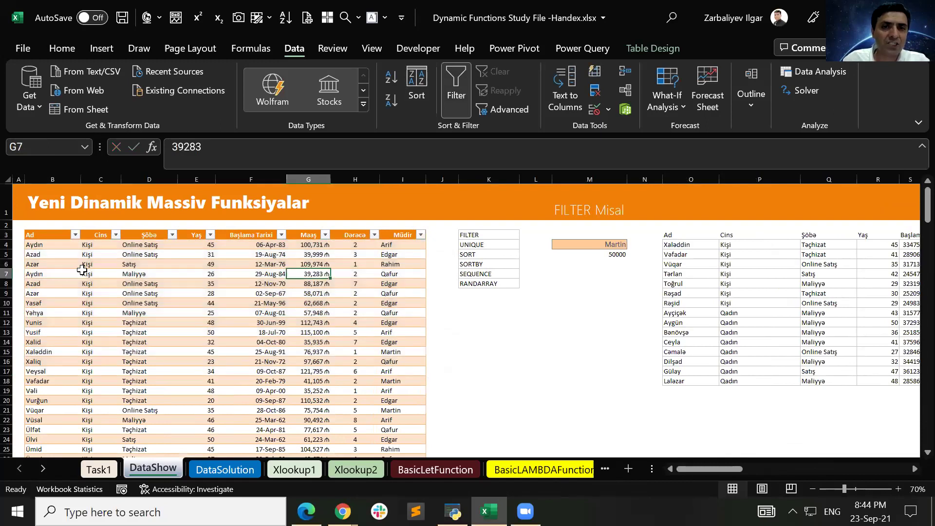
{"action": "left_click", "coordinate": [50, 271]}
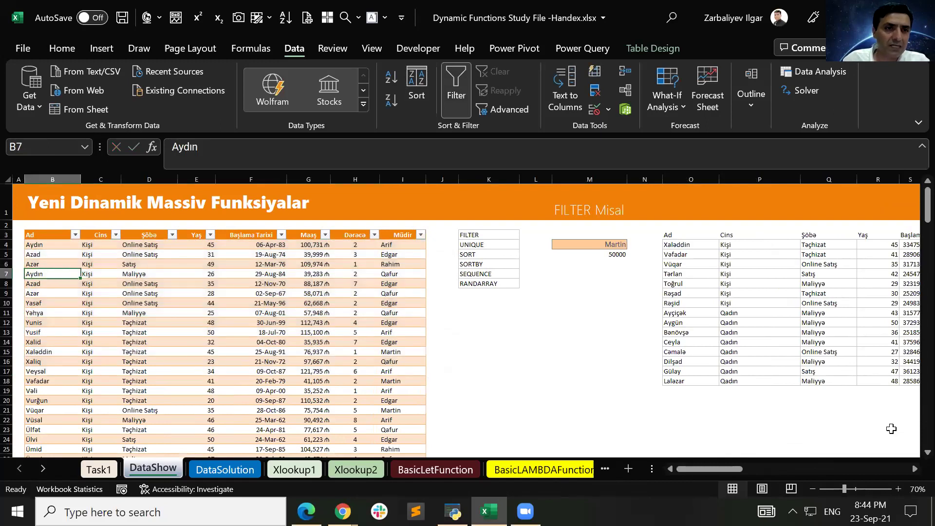
{"action": "key", "text": "Right"}
{"action": "key", "text": "Right"}
{"action": "key", "text": "Right"}
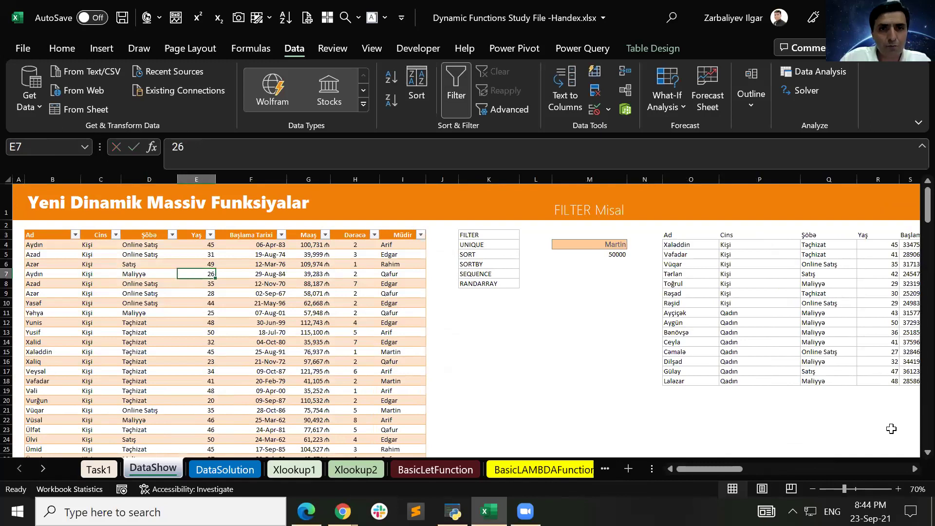
{"action": "key", "text": "Right"}
{"action": "key", "text": "Right"}
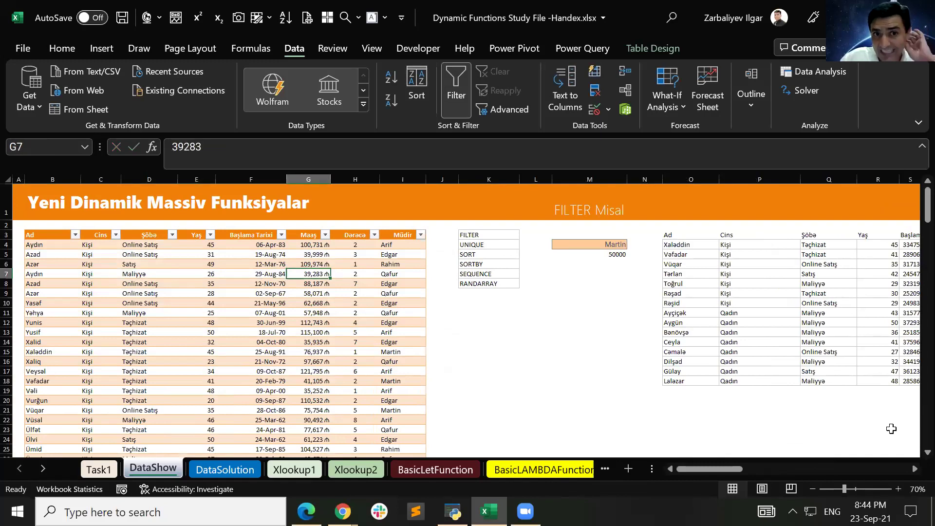
{"action": "key", "text": "Right"}
{"action": "key", "text": "Right"}
{"action": "key", "text": "Right"}
{"action": "key", "text": "Right"}
{"action": "key", "text": "Right"}
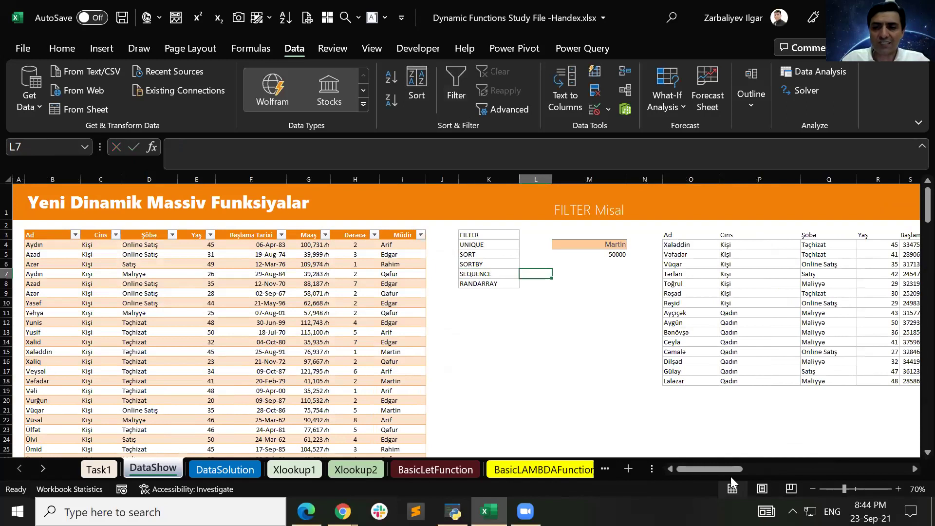
{"action": "left_click_drag", "start_coordinate": [738, 469], "coordinate": [726, 229]}
{"action": "key", "text": "Down"}
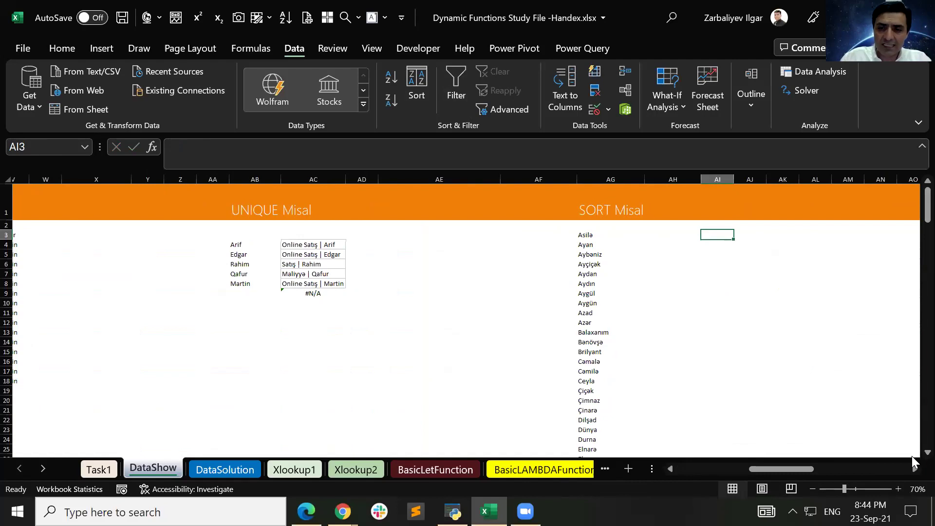
- Enter =Data[#Headers] in AI2 to spill the table headers Ad through Müdir across row 2
{"action": "key", "text": "Up"}
{"action": "key", "text": "Down"}
{"action": "key", "text": "Up"}
{"action": "type", "text": "=data"}
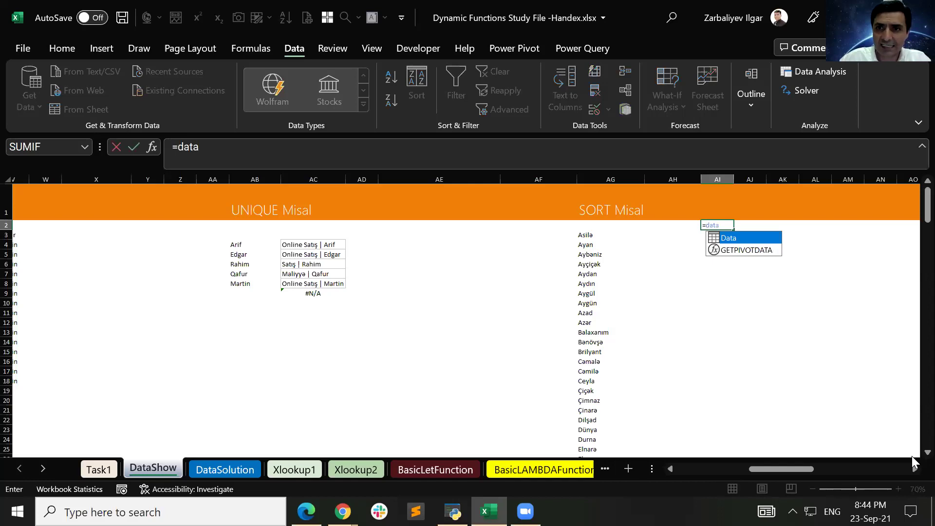
{"action": "key", "text": "Tab"}
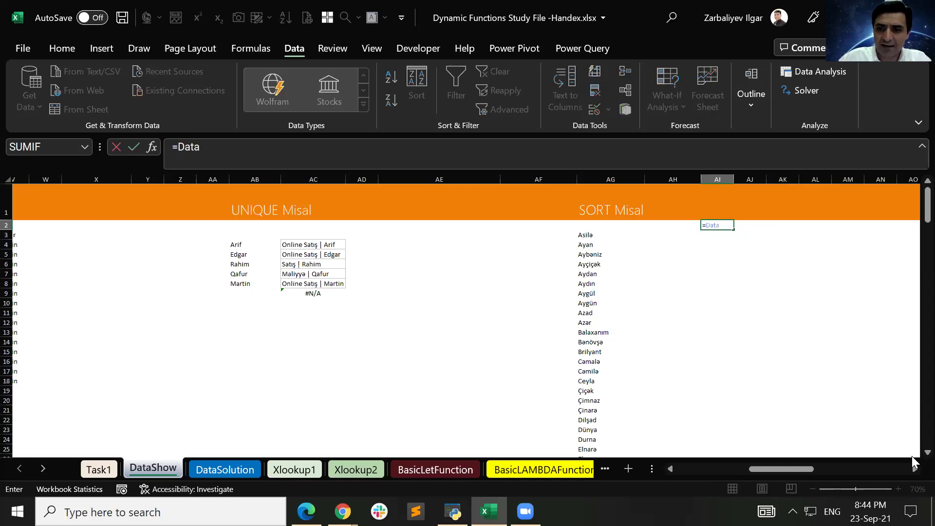
{"action": "type", "text": "["}
{"action": "key", "text": "Down"}
{"action": "key", "text": "Down"}
{"action": "key", "text": "Down"}
{"action": "key", "text": "Down"}
{"action": "key", "text": "Down"}
{"action": "key", "text": "Down"}
{"action": "key", "text": "Down"}
{"action": "key", "text": "Down"}
{"action": "key", "text": "Down"}
{"action": "key", "text": "Down"}
{"action": "key", "text": "Down"}
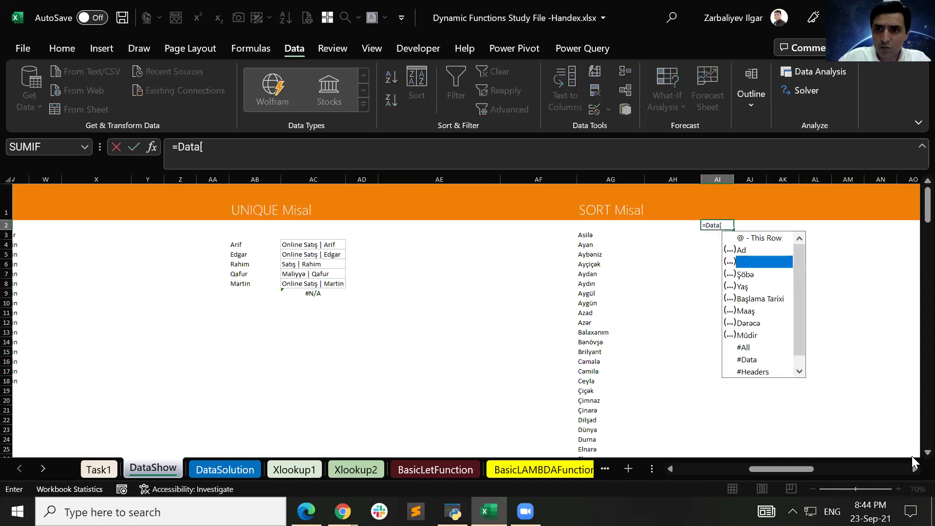
{"action": "key", "text": "Tab"}
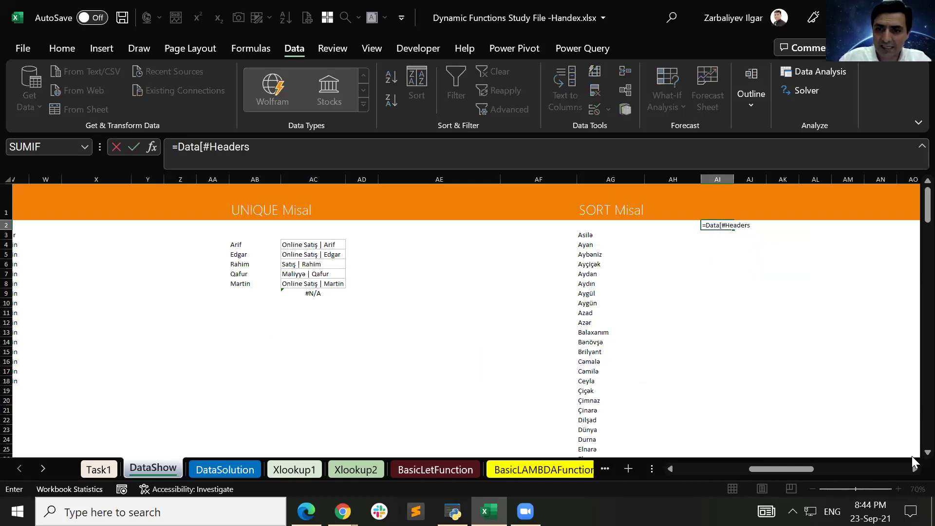
{"action": "type", "text": "]"}
{"action": "key", "text": "Return"}
{"action": "key", "text": "Up"}
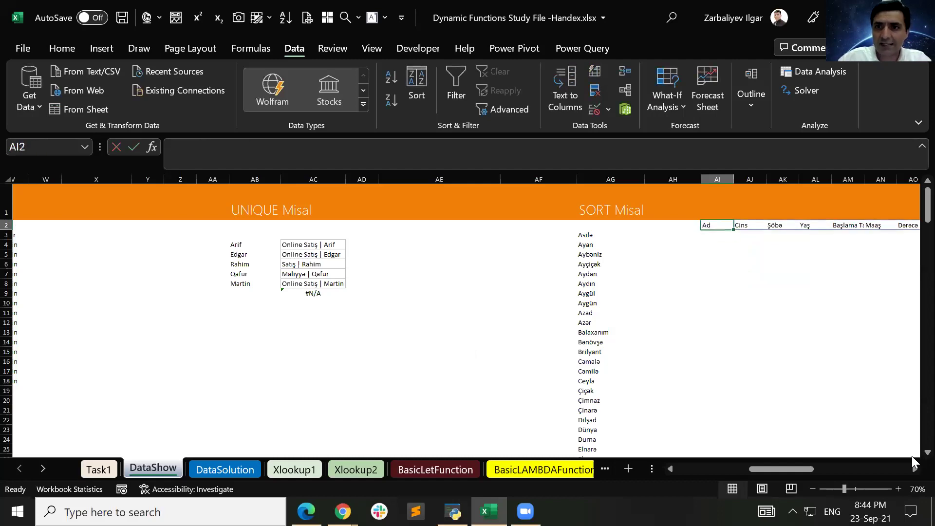
{"action": "key", "text": "Right"}
{"action": "key", "text": "Right"}
{"action": "key", "text": "Right"}
{"action": "key", "text": "Right"}
{"action": "key", "text": "Right"}
{"action": "key", "text": "Right"}
{"action": "key", "text": "Right"}
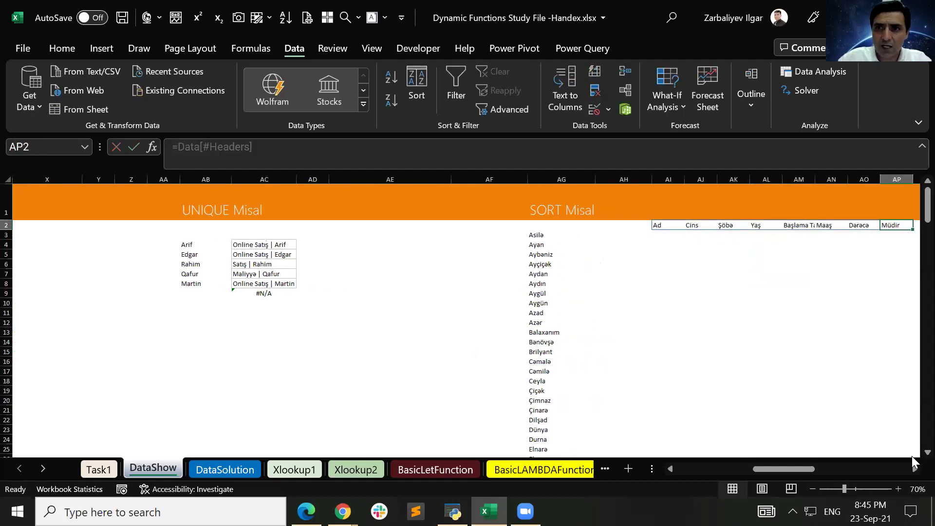
- Enter =SORT(Data,6,-1) in AI3 to spill the whole table sorted by Maaş descending
{"action": "left_click", "coordinate": [660, 237]}
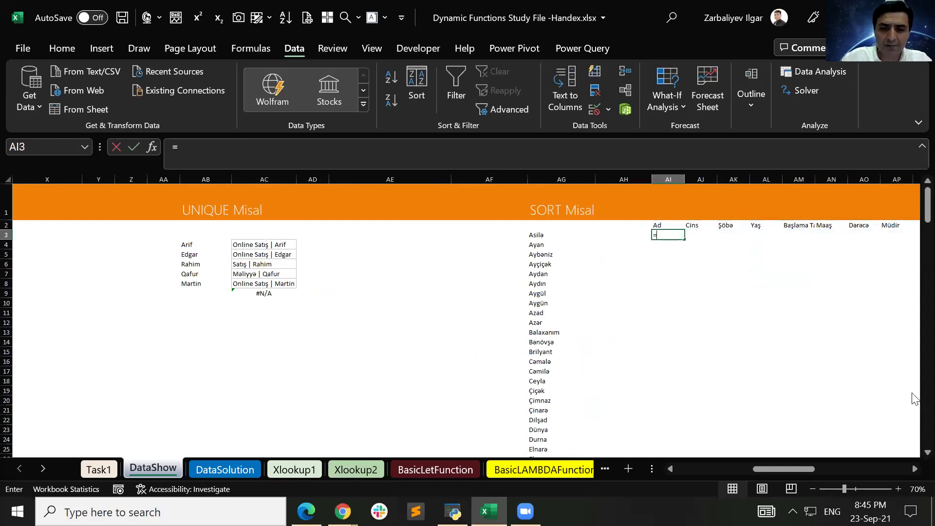
{"action": "type", "text": "=sort"}
{"action": "key", "text": "Tab"}
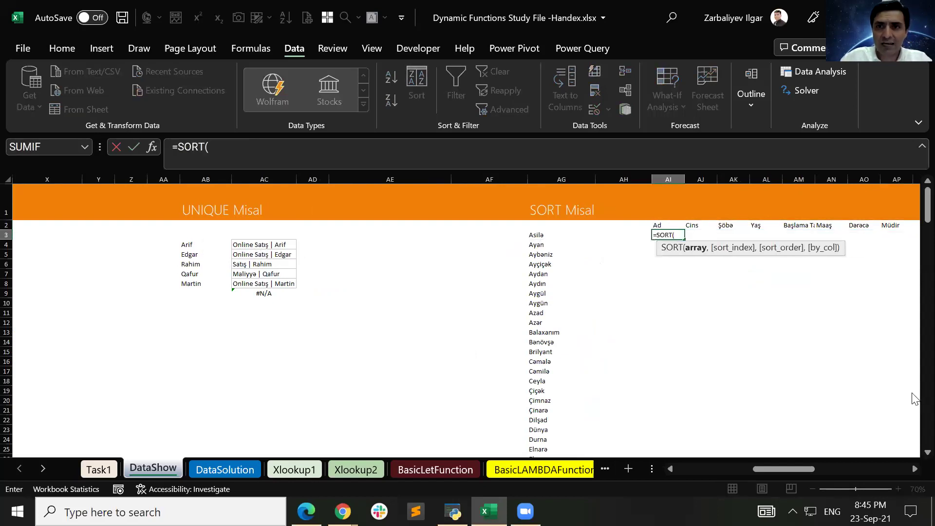
{"action": "type", "text": "Data"}
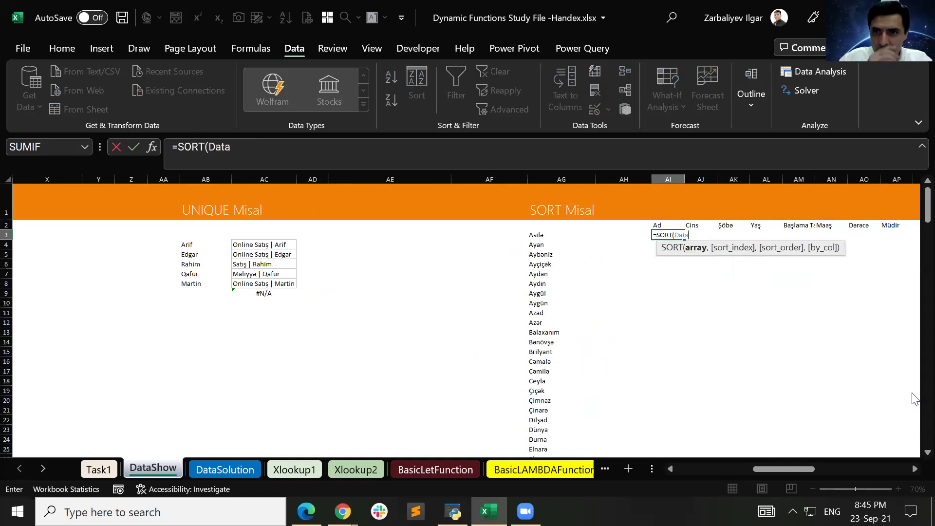
{"action": "type", "text": ","}
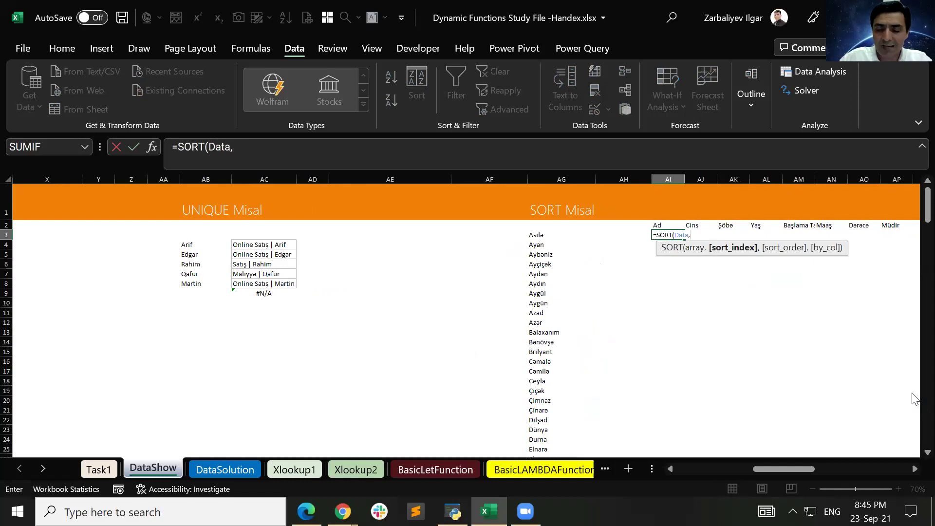
{"action": "type", "text": "6,"}
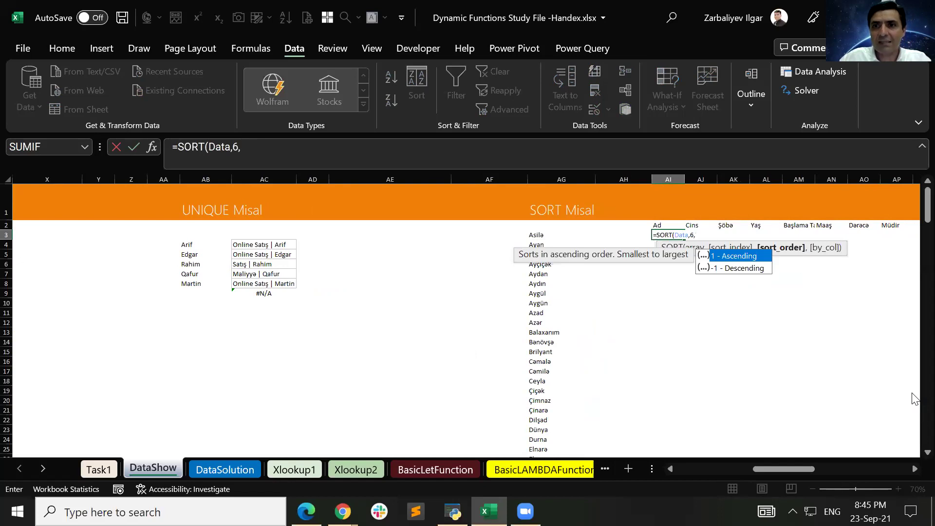
{"action": "key", "text": "Down"}
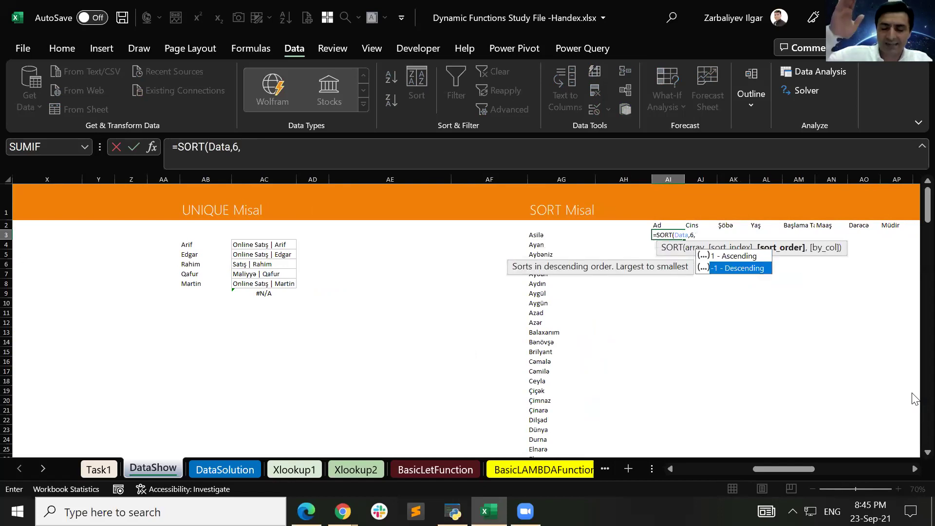
{"action": "key", "text": "Tab"}
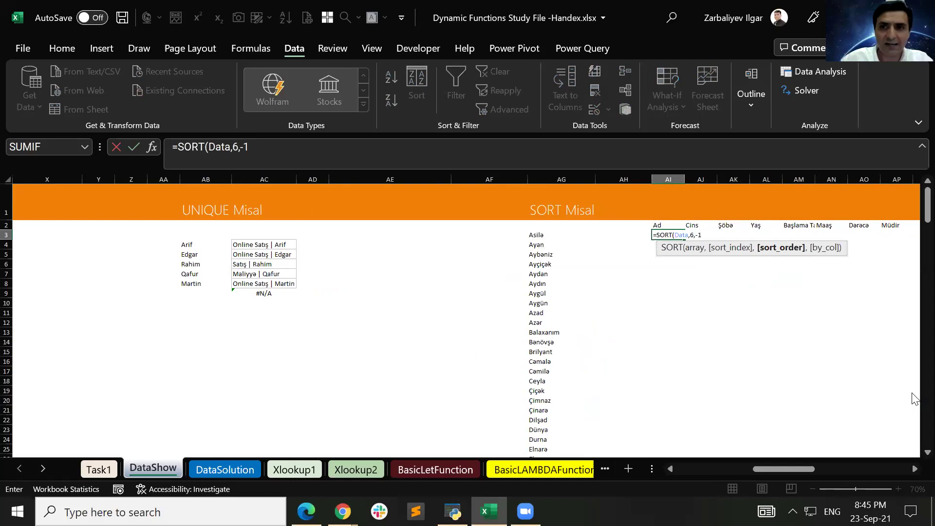
{"action": "type", "text": ","}
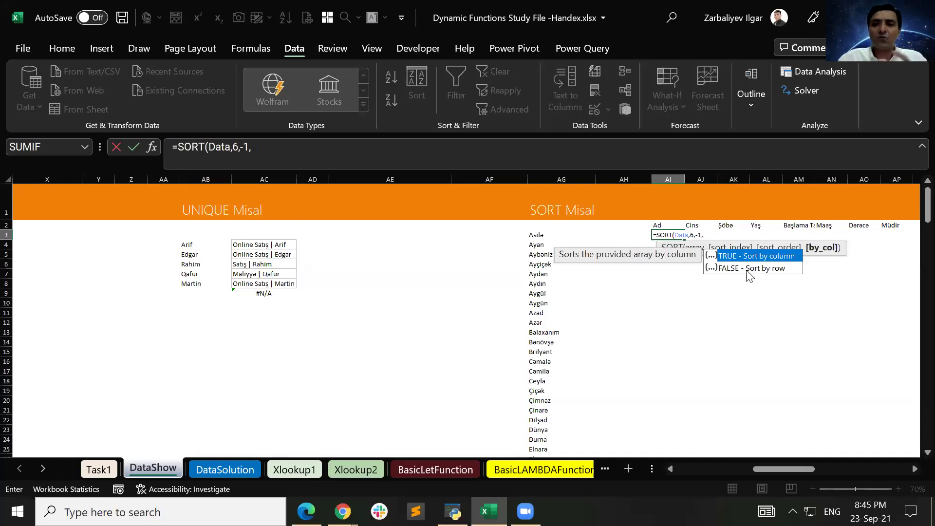
{"action": "key", "text": "BackSpace"}
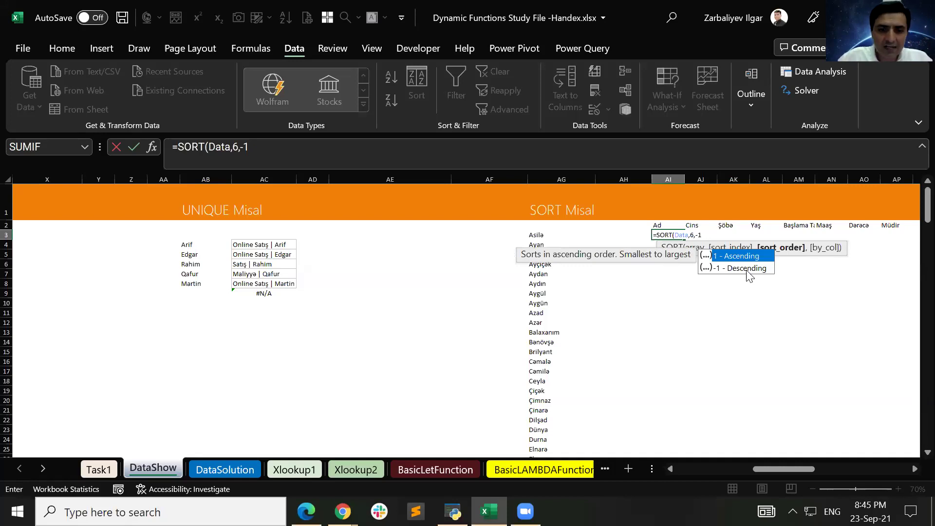
{"action": "type", "text": ")"}
{"action": "key", "text": "Return"}
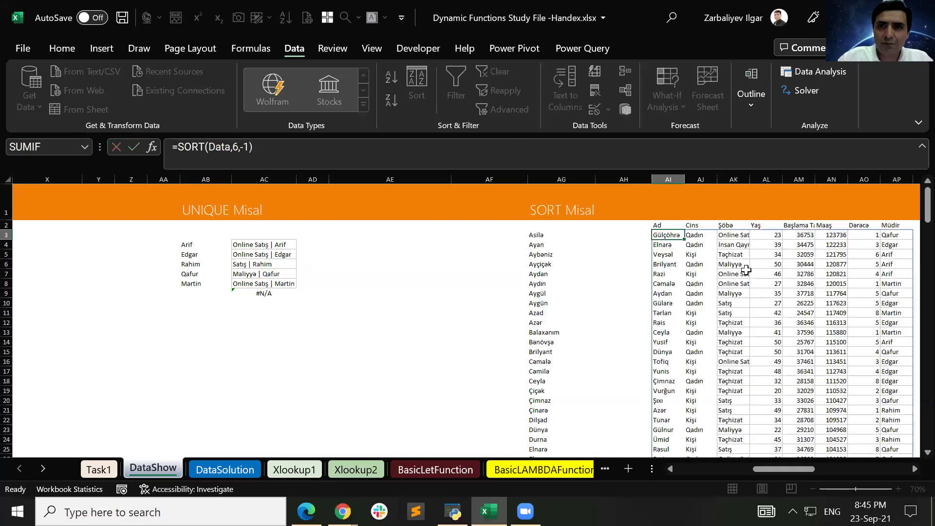
- Verify the sorted Maaş column descends from the top salary 123736 in AN3
{"action": "key", "text": "Up"}
{"action": "key", "text": "Right"}
{"action": "key", "text": "Right"}
{"action": "key", "text": "Right"}
{"action": "key", "text": "Right"}
{"action": "key", "text": "Right"}
{"action": "key", "text": "Right"}
{"action": "key", "text": "Right"}
{"action": "key", "text": "Right"}
{"action": "key", "text": "Right"}
{"action": "key", "text": "Right"}
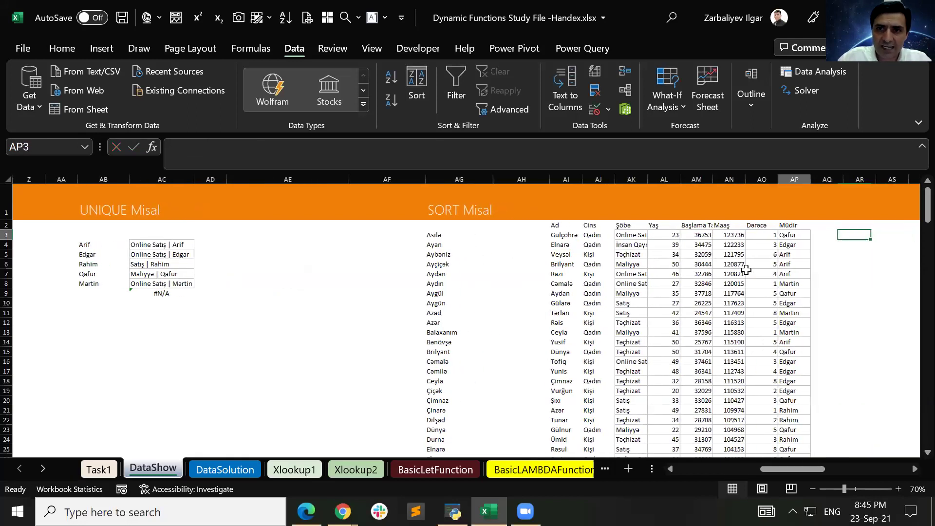
{"action": "key", "text": "Left"}
{"action": "key", "text": "Left"}
{"action": "key", "text": "Left"}
{"action": "key", "text": "Left"}
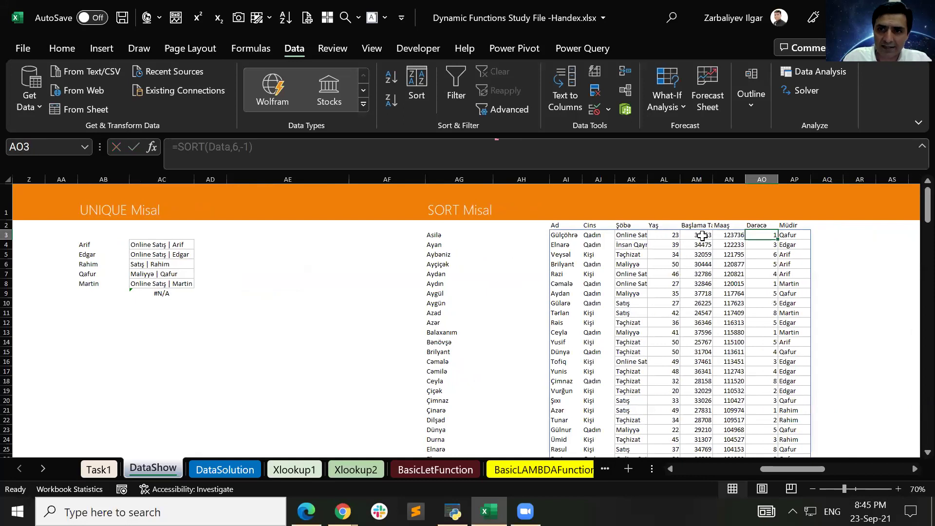
{"action": "left_click", "coordinate": [734, 235]}
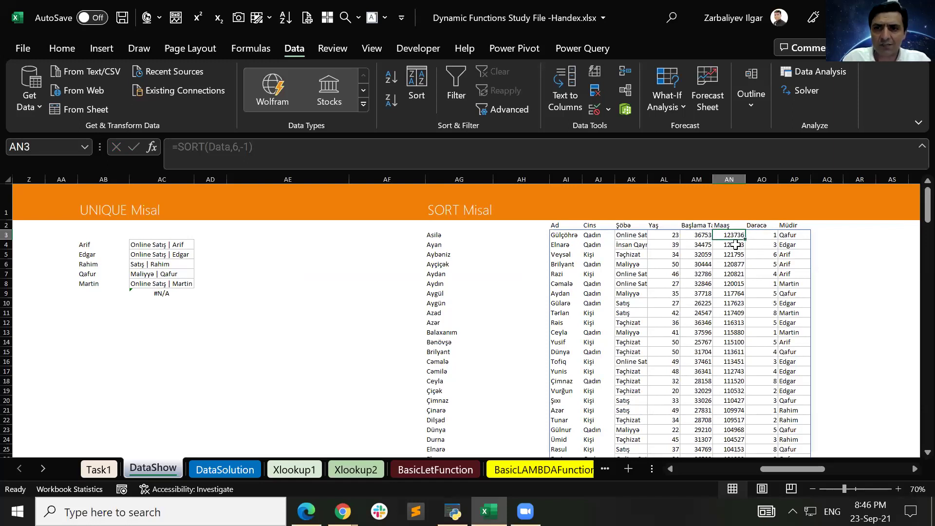
{"action": "key", "text": "Down"}
{"action": "key", "text": "Down"}
{"action": "key", "text": "Down"}
{"action": "key", "text": "Down"}
{"action": "key", "text": "Down"}
{"action": "key", "text": "Down"}
{"action": "key", "text": "Down"}
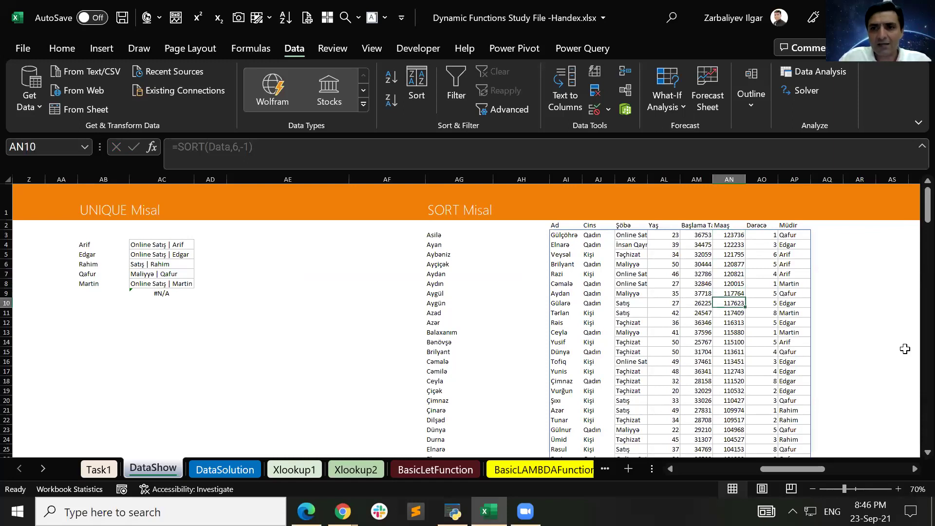
{"action": "key", "text": "Down"}
{"action": "key", "text": "Down"}
{"action": "key", "text": "Down"}
{"action": "key", "text": "Up"}
{"action": "key", "text": "Up"}
{"action": "key", "text": "Up"}
{"action": "key", "text": "Up"}
{"action": "key", "text": "Up"}
{"action": "key", "text": "Up"}
{"action": "key", "text": "Up"}
{"action": "key", "text": "Up"}
{"action": "key", "text": "Up"}
{"action": "key", "text": "Up"}
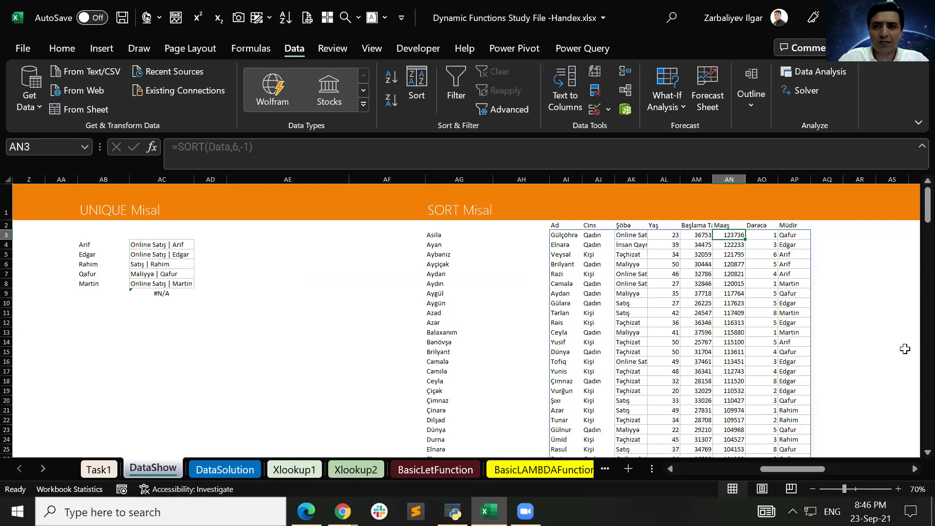
- Autofit column AM so the Başlama Tarixi header shows in full
{"action": "key", "text": "Left"}
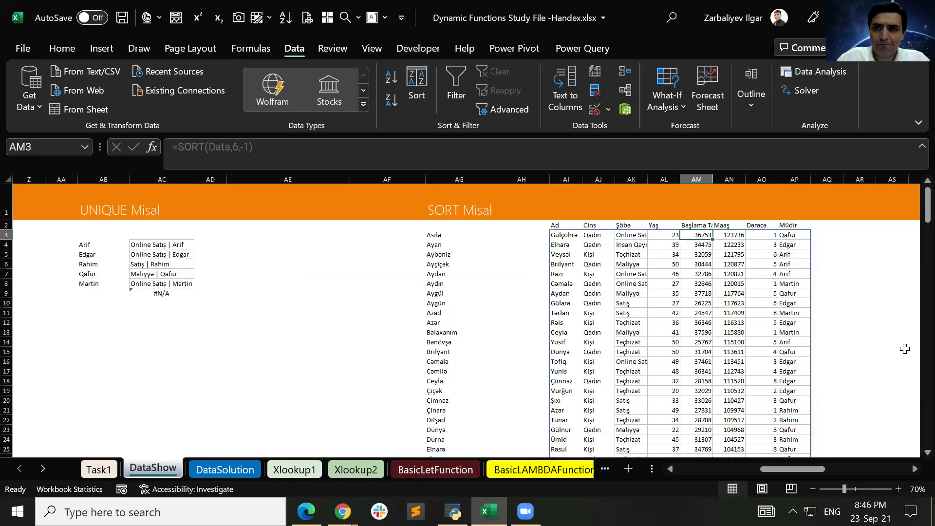
{"action": "key", "text": "Left"}
{"action": "key", "text": "Left"}
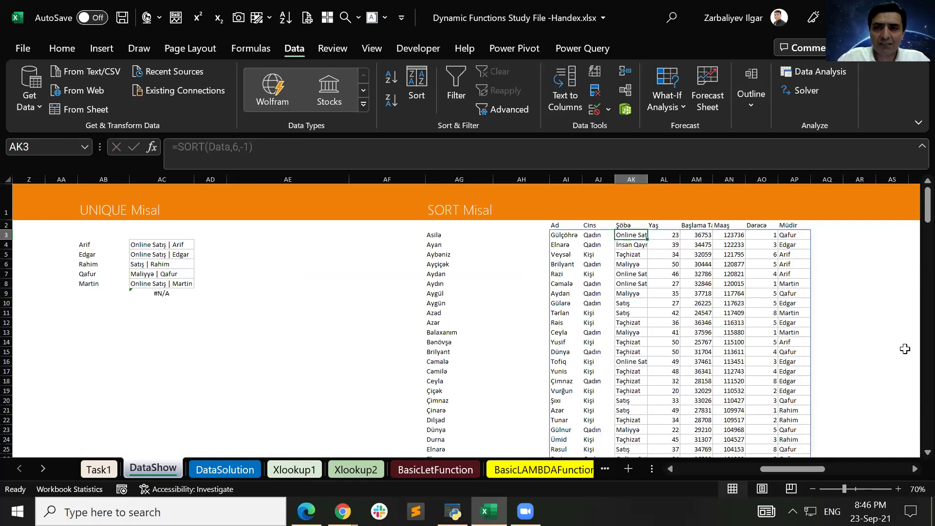
{"action": "key", "text": "Right"}
{"action": "key", "text": "Right"}
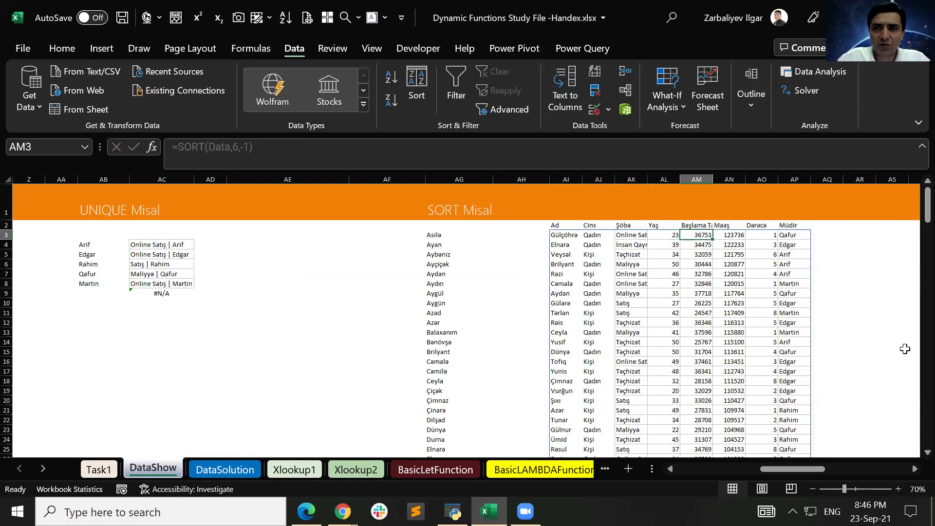
{"action": "double_click", "coordinate": [714, 181]}
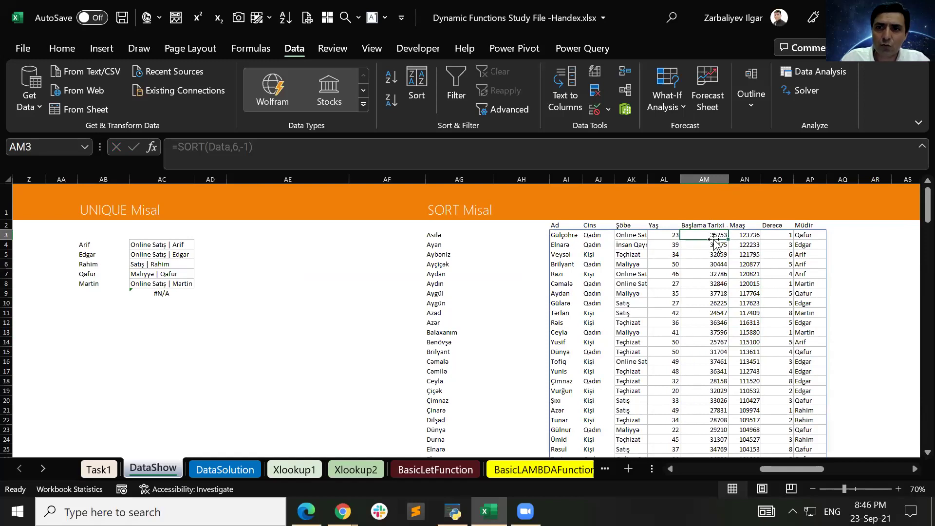
{"action": "left_click", "coordinate": [714, 266]}
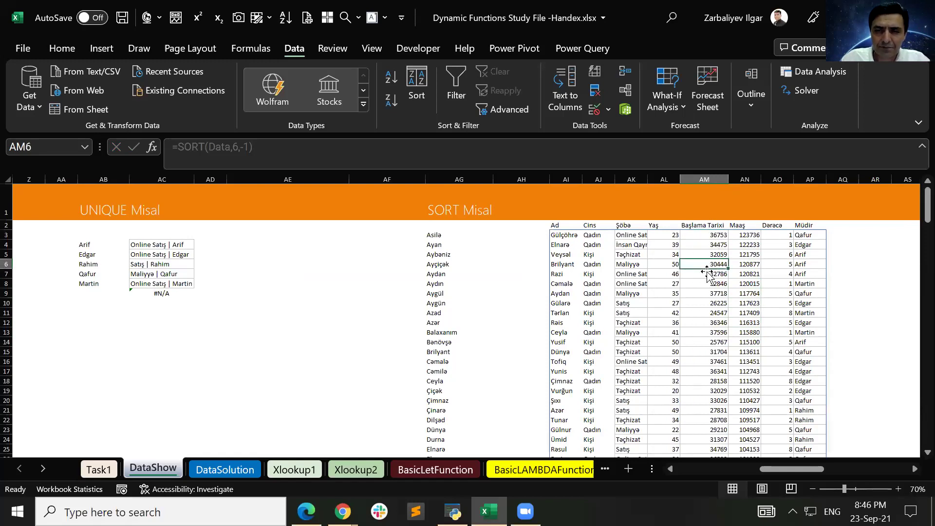
{"action": "left_click", "coordinate": [716, 236]}
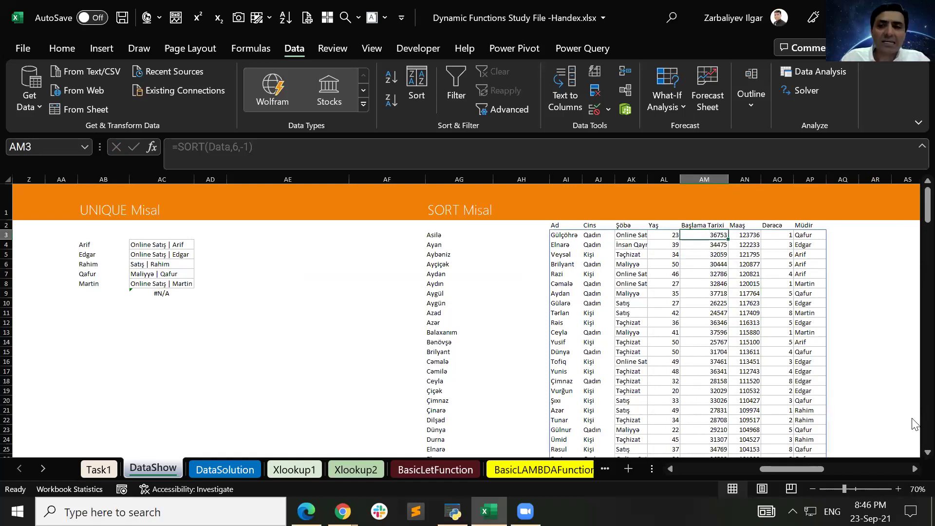
{"action": "left_click", "coordinate": [870, 236]}
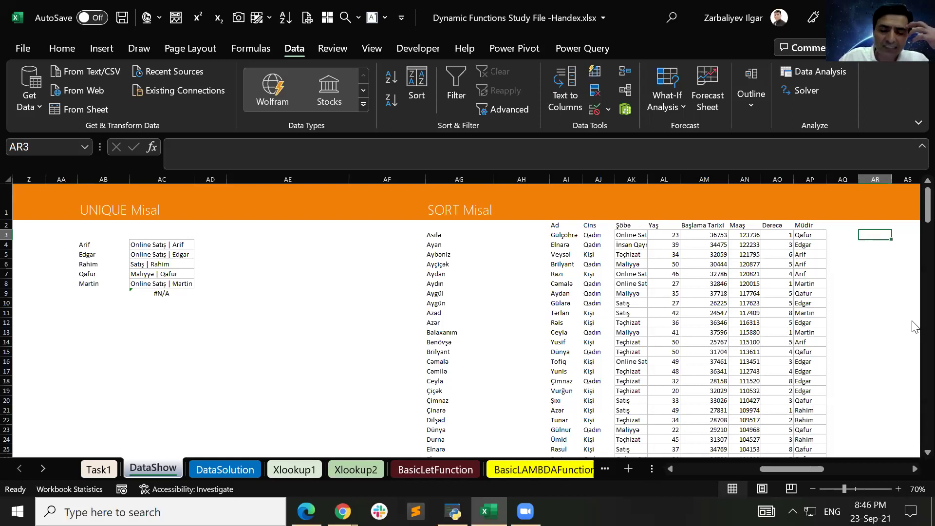
- Enter =TODAY() in AR4 and format it as Number, showing 44462.00
{"action": "key", "text": "Down"}
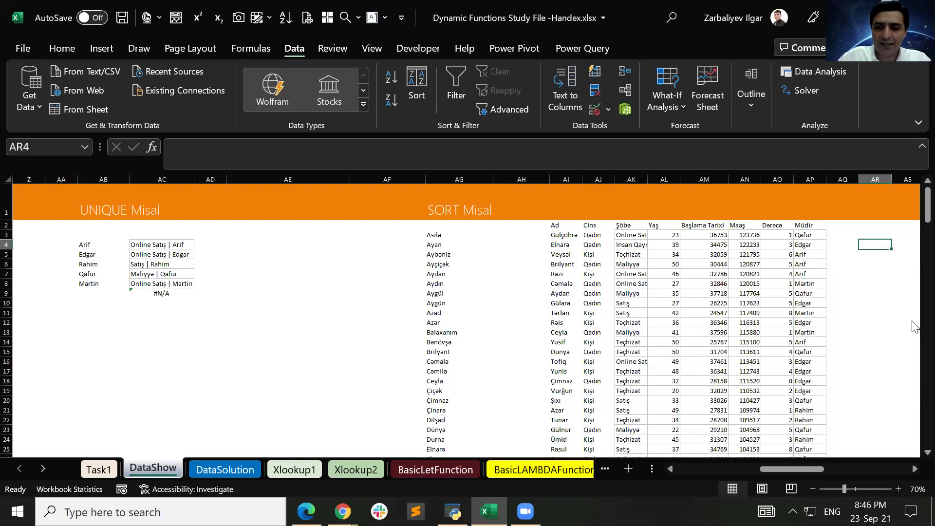
{"action": "type", "text": "=today()"}
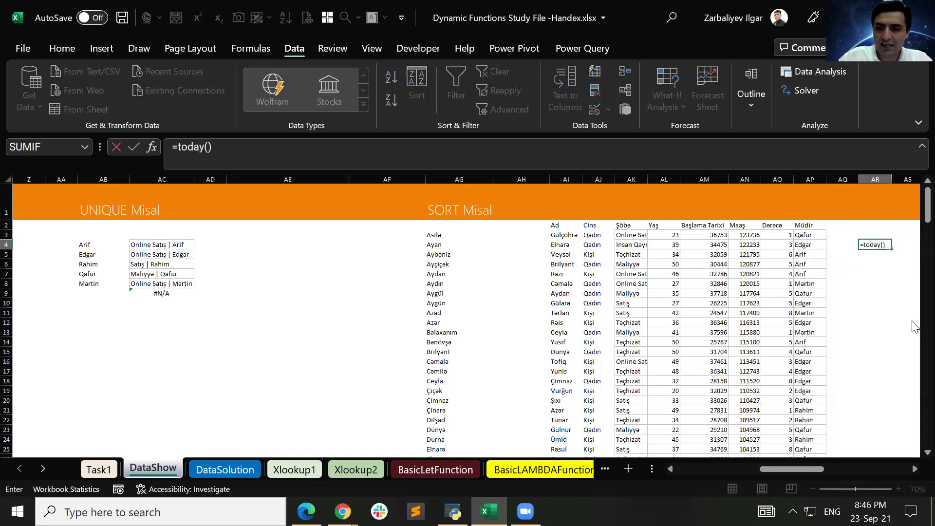
{"action": "key", "text": "Return"}
{"action": "key", "text": "Up"}
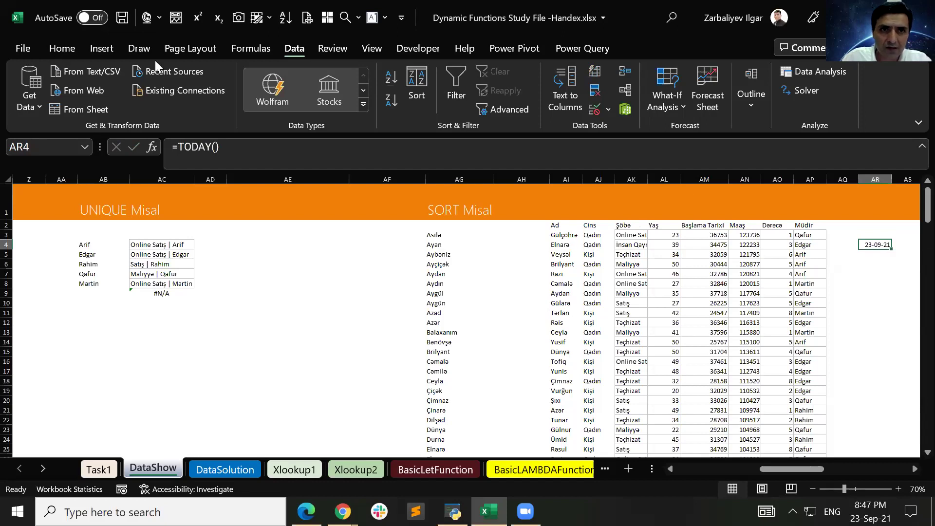
{"action": "left_click", "coordinate": [68, 51]}
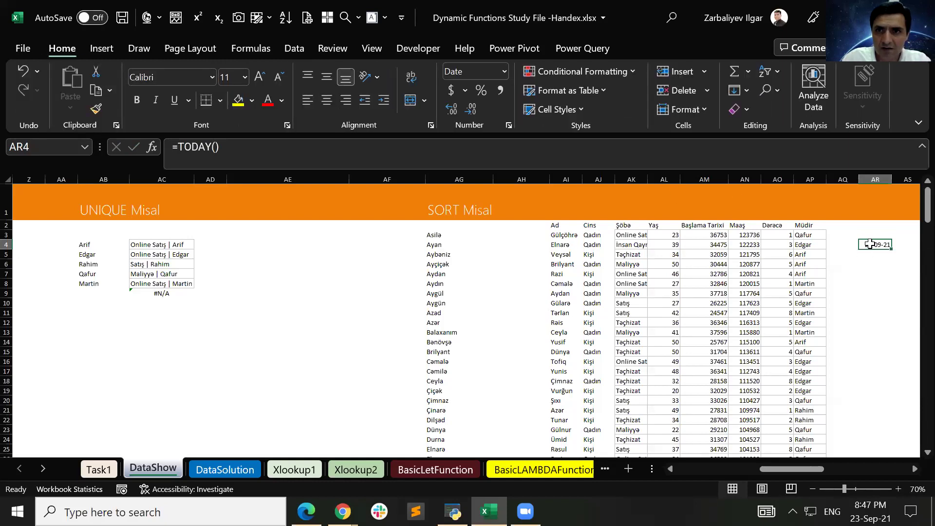
{"action": "left_click", "coordinate": [467, 72]}
{"action": "type", "text": "Number"}
{"action": "key", "text": "Return"}
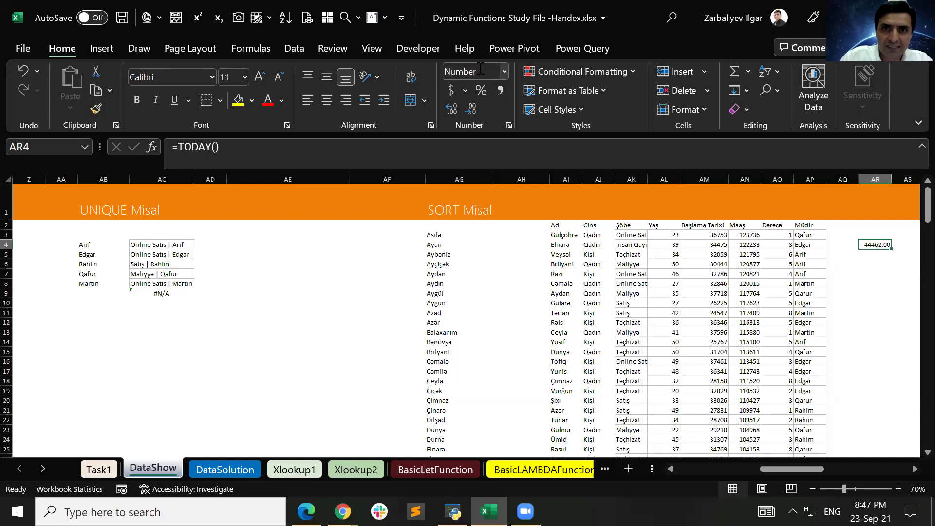
- Enter the dates 1/1/1900 in AR6 and 1/1/1905 in AR8
{"action": "left_click", "coordinate": [884, 253]}
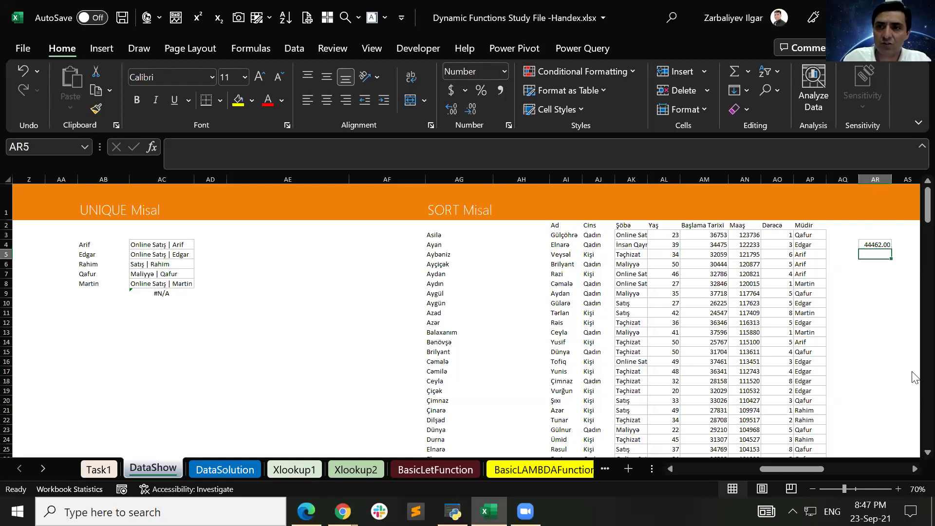
{"action": "key", "text": "Down"}
{"action": "type", "text": "1"}
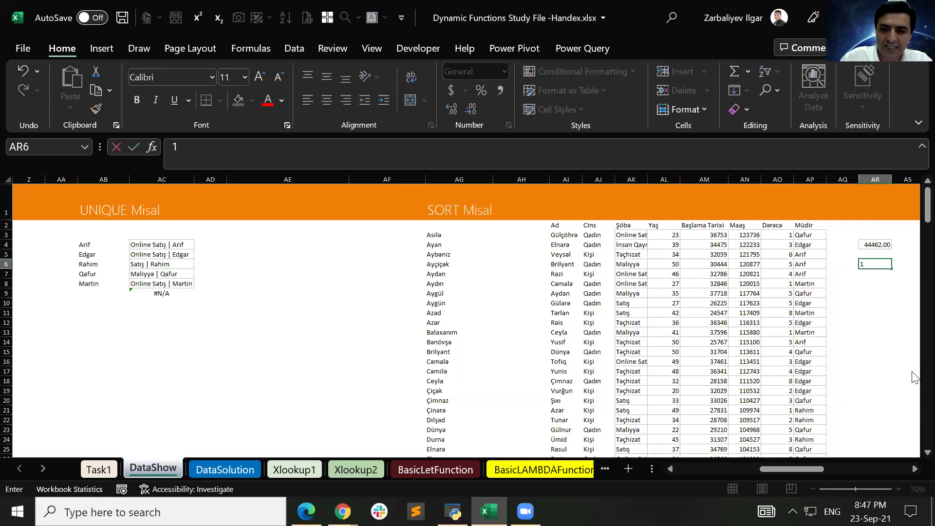
{"action": "type", "text": "/1/1900"}
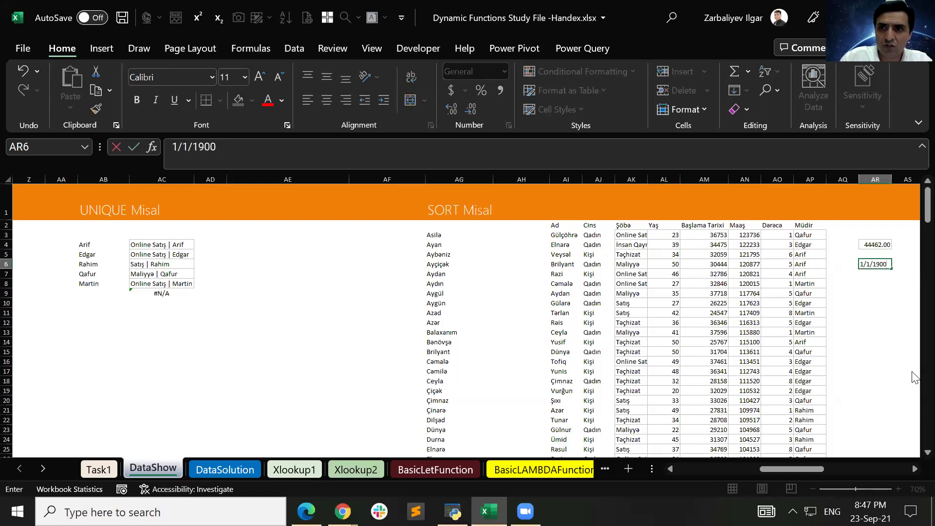
{"action": "key", "text": "Return"}
{"action": "key", "text": "Down"}
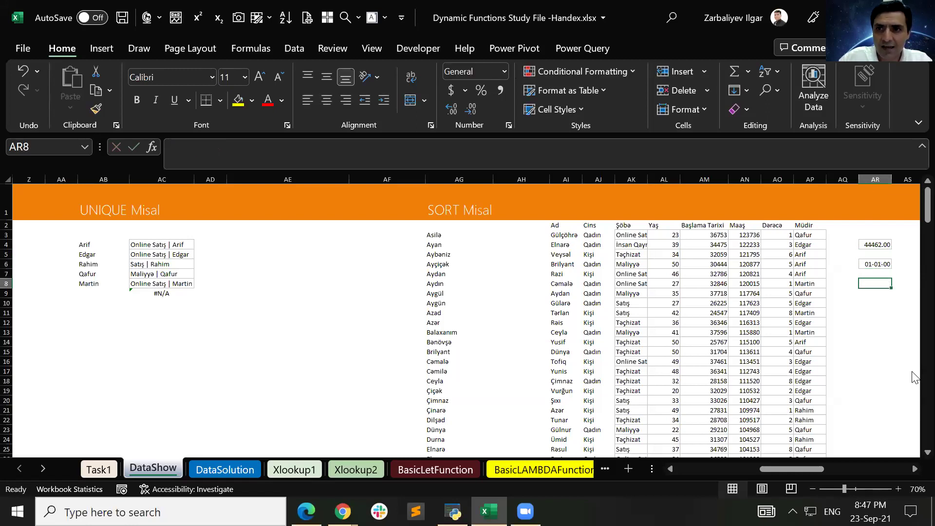
{"action": "type", "text": "1"}
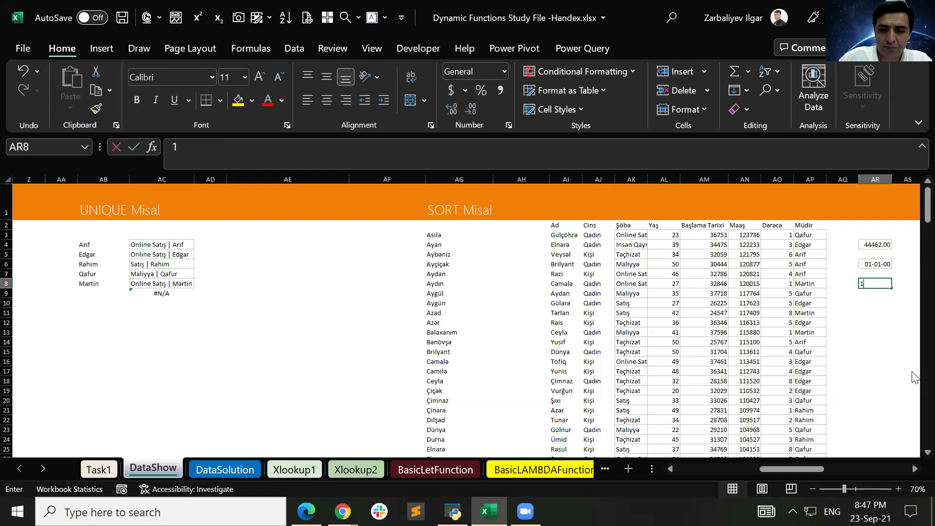
{"action": "type", "text": "/1/1905"}
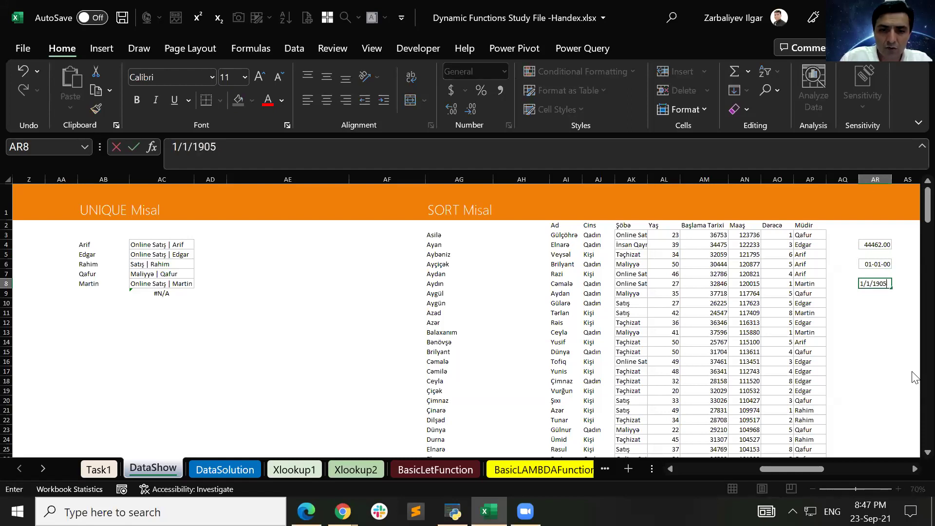
{"action": "key", "text": "ctrl+Return"}
{"action": "key", "text": "Up"}
{"action": "key", "text": "Up"}
{"action": "key", "text": "Down"}
{"action": "key", "text": "Down"}
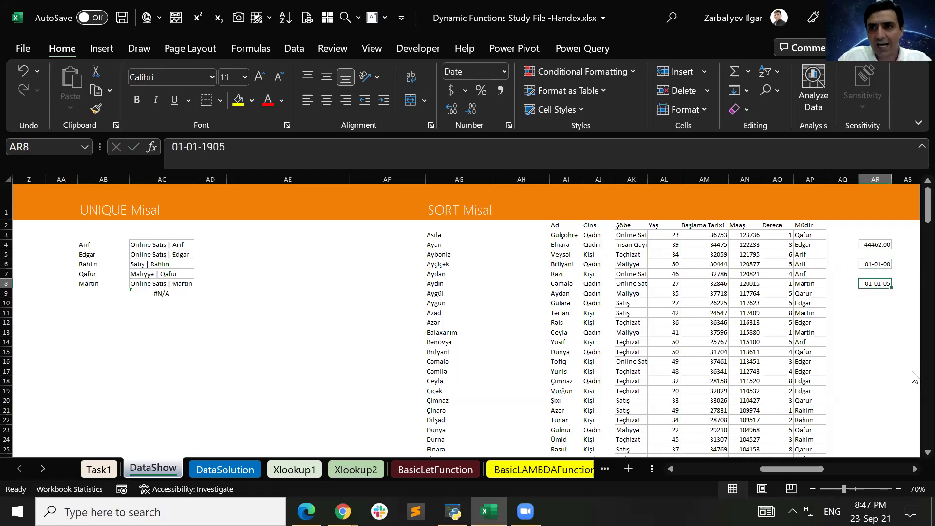
{"action": "key", "text": "Up"}
{"action": "key", "text": "Down"}
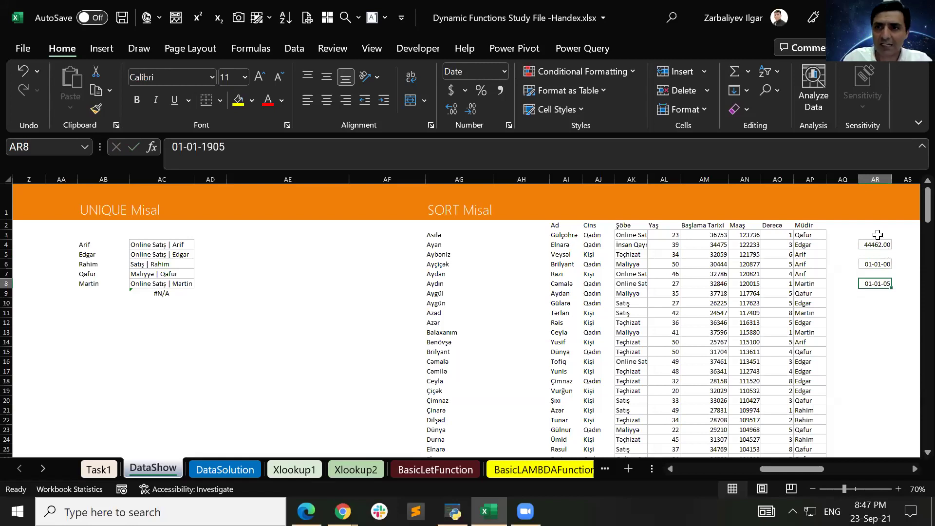
- Clear the test values from column AR
{"action": "left_click", "coordinate": [884, 178]}
{"action": "right_click", "coordinate": [884, 178]}
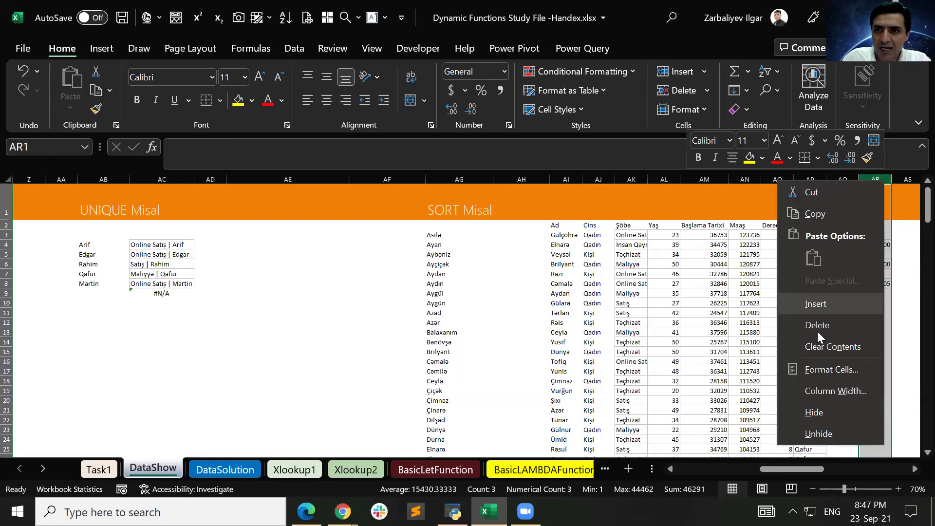
{"action": "left_click", "coordinate": [817, 331]}
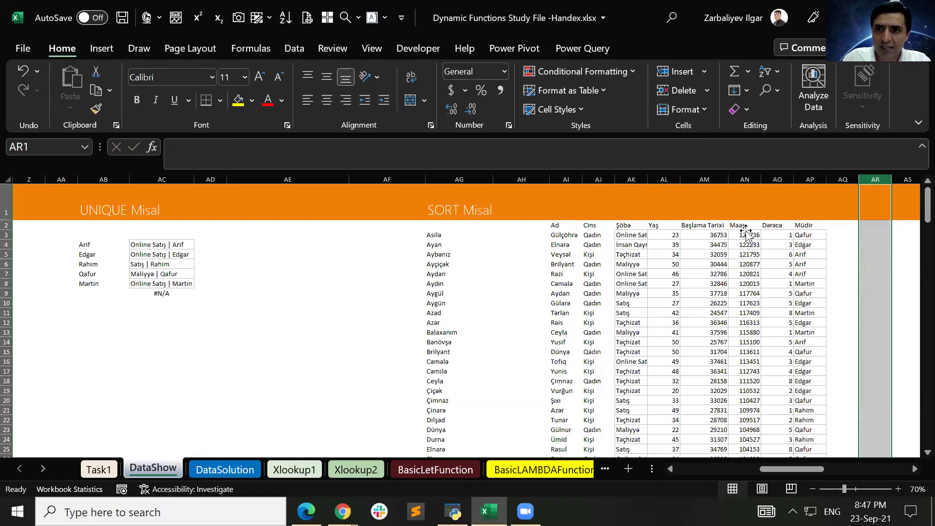
- Format the sorted Başlama Tarixi dates in AM3:AM102 as Short Date
{"action": "left_click", "coordinate": [745, 234]}
{"action": "left_click", "coordinate": [714, 235]}
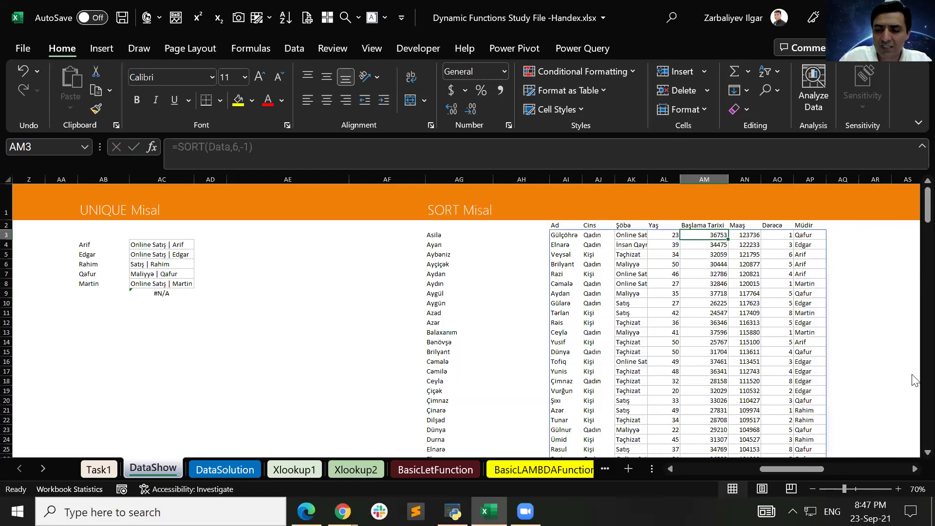
{"action": "key", "text": "ctrl+shift+Down"}
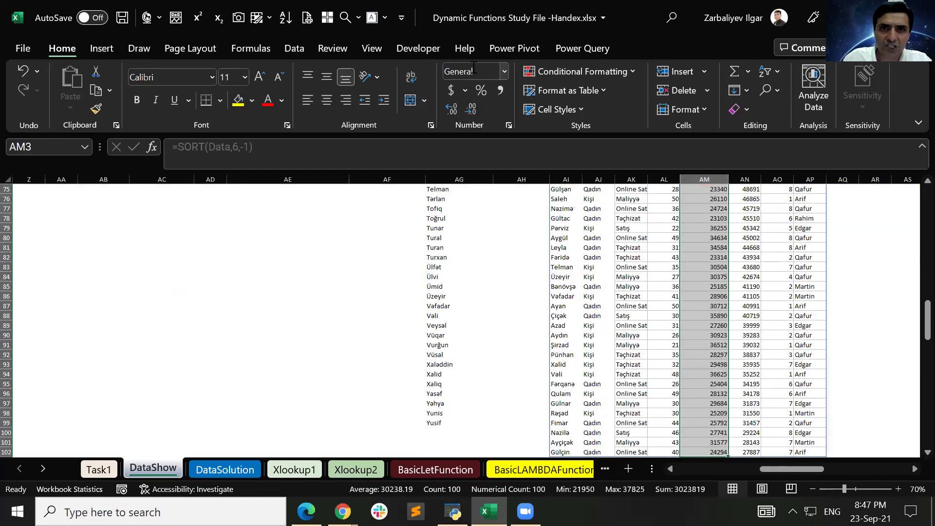
{"action": "type", "text": "date"}
{"action": "key", "text": "BackSpace"}
{"action": "key", "text": "BackSpace"}
{"action": "key", "text": "BackSpace"}
{"action": "key", "text": "BackSpace"}
{"action": "type", "text": "Short Date"}
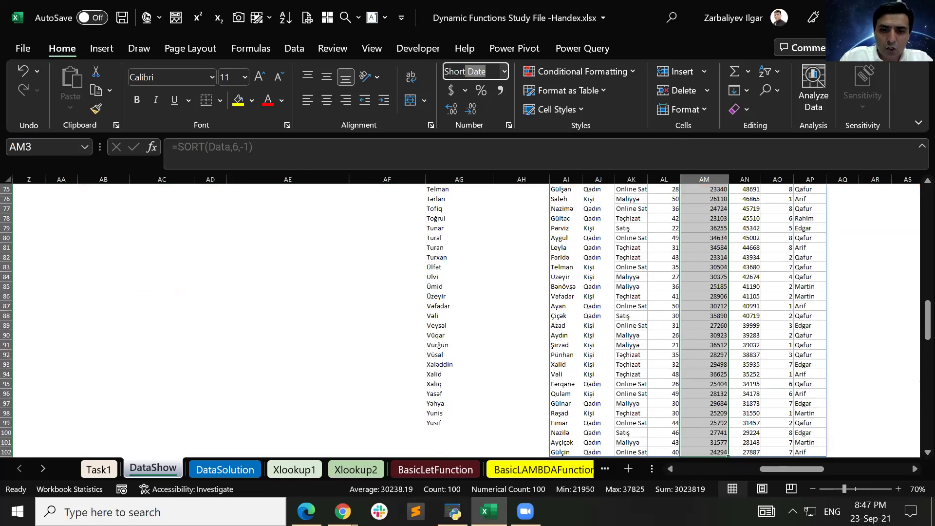
{"action": "key", "text": "Return"}
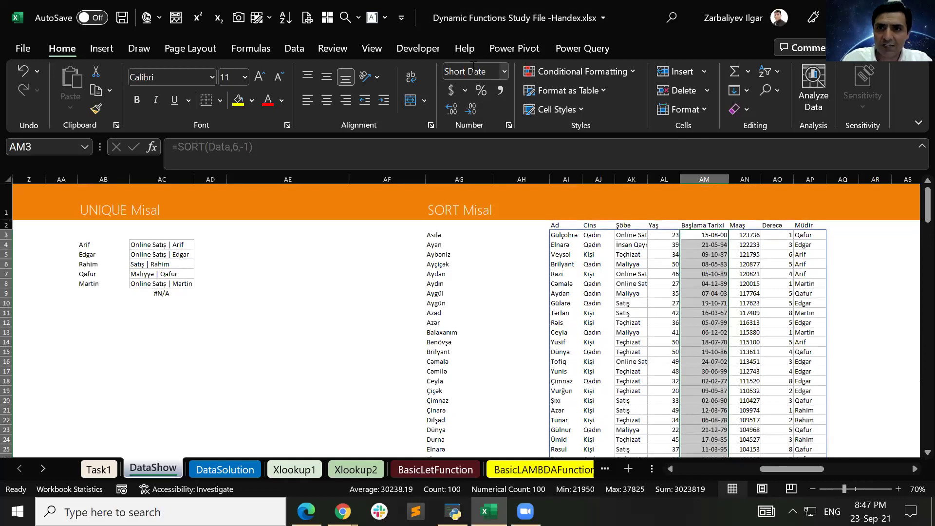
{"action": "key", "text": "Down"}
{"action": "key", "text": "Down"}
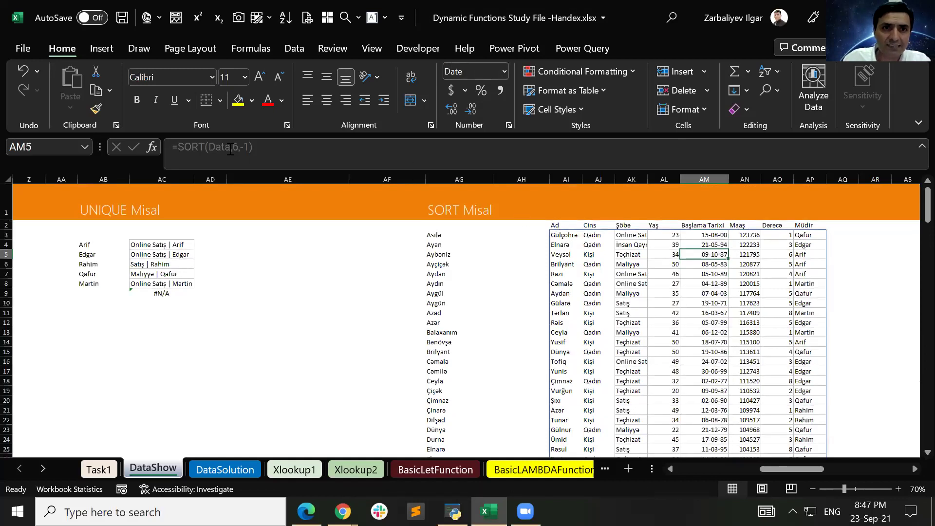
{"action": "key", "text": "ctrl+Left"}
{"action": "key", "text": "Up"}
{"action": "key", "text": "Up"}
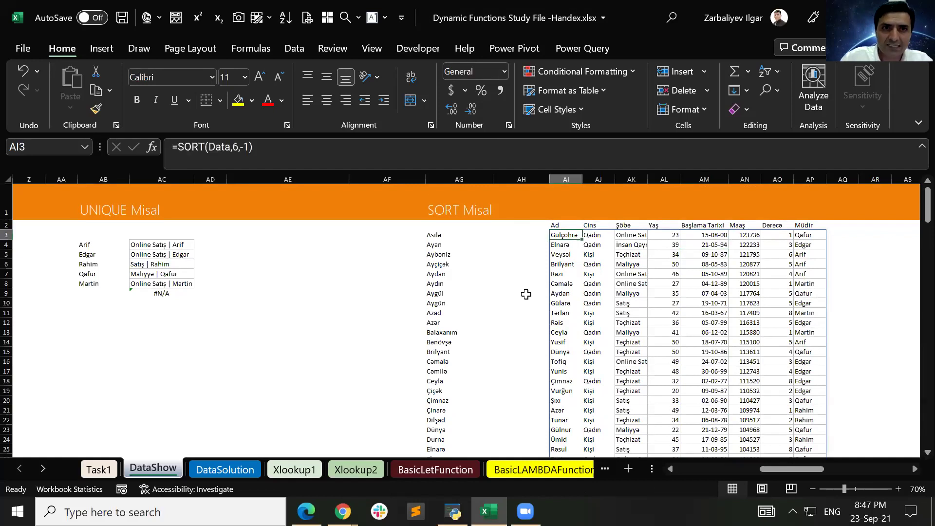
- Change AI3's formula to sort only the Data[Başlama Tarixi] column
{"action": "key", "text": "F2"}
{"action": "key", "text": "Left"}
{"action": "key", "text": "Left"}
{"action": "key", "text": "Left"}
{"action": "key", "text": "Left"}
{"action": "key", "text": "Left"}
{"action": "key", "text": "Left"}
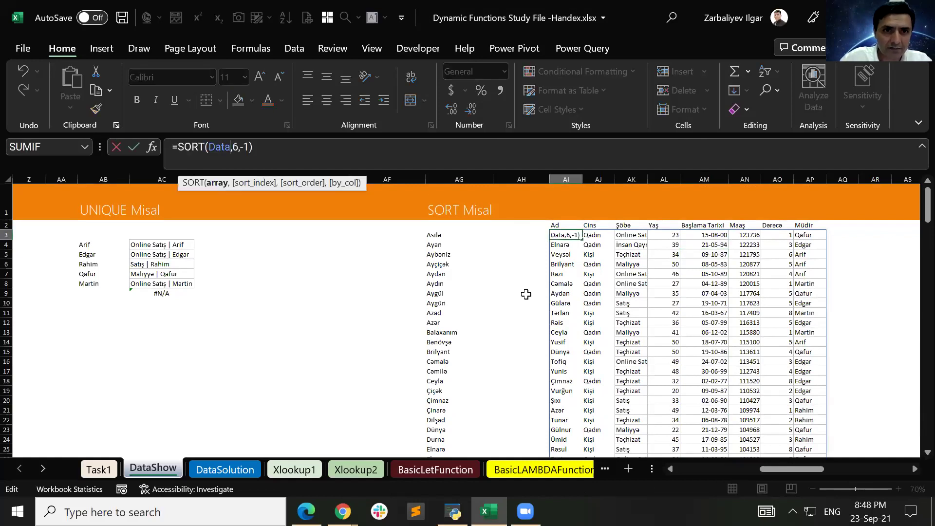
{"action": "type", "text": "["}
{"action": "key", "text": "Down"}
{"action": "key", "text": "Down"}
{"action": "key", "text": "Down"}
{"action": "key", "text": "Down"}
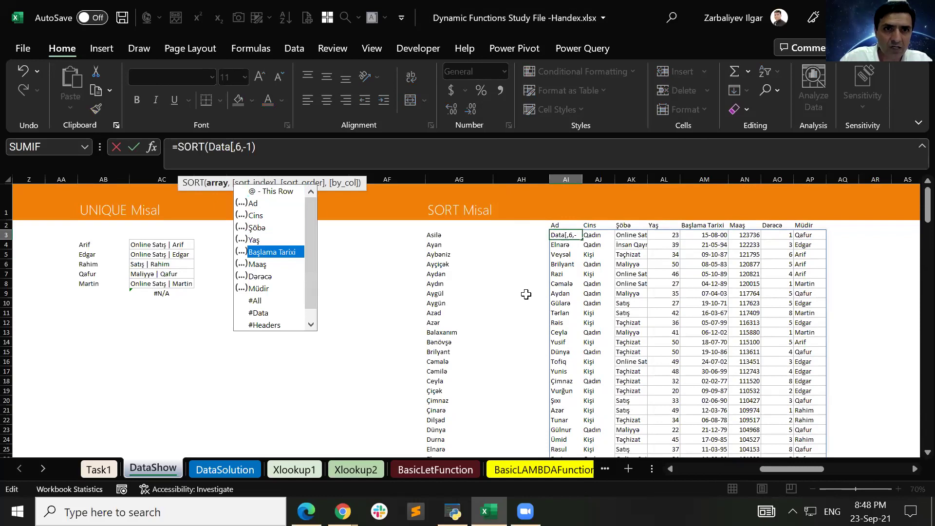
{"action": "key", "text": "Tab"}
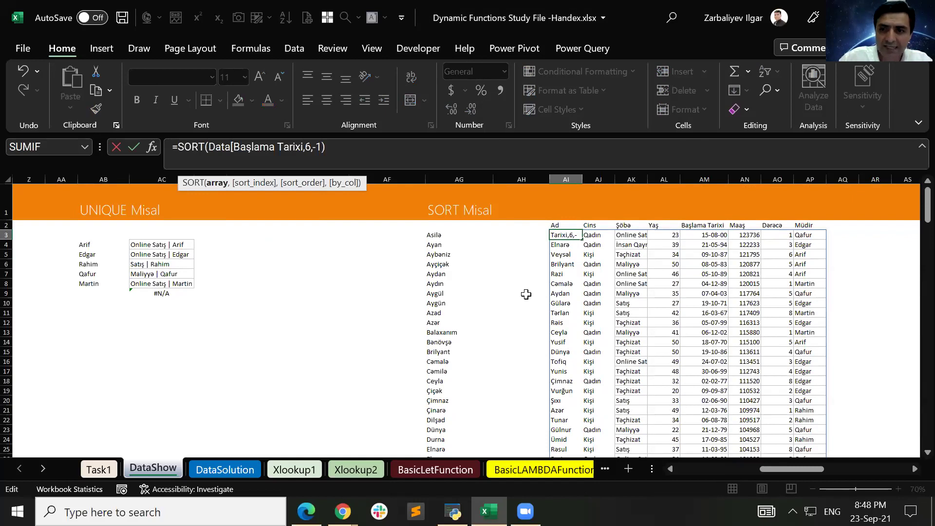
{"action": "type", "text": "]"}
{"action": "key", "text": "Delete"}
{"action": "key", "text": "Delete"}
{"action": "key", "text": "Delete"}
{"action": "key", "text": "Delete"}
{"action": "key", "text": "Delete"}
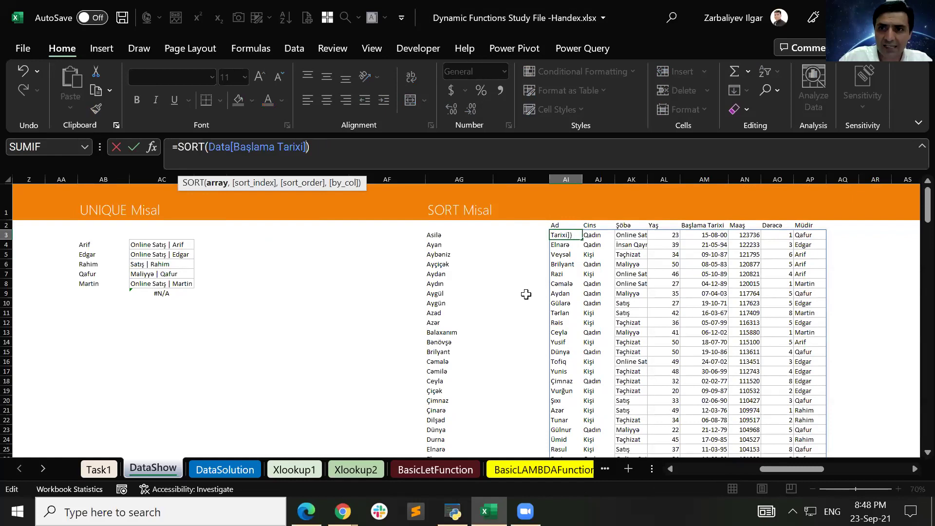
{"action": "key", "text": "ctrl+Return"}
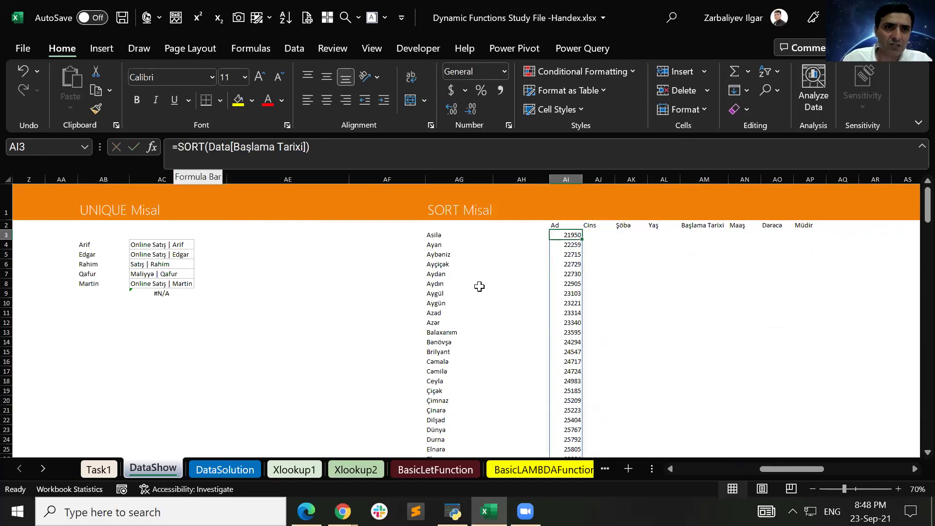
- Wrap it as =TEXT(SORT(Data[Başlama Tarixi]),"d-mmm-yy") so dates show as d-mmm-yy
{"action": "key", "text": "F2"}
{"action": "key", "text": "Home"}
{"action": "key", "text": "Right"}
{"action": "type", "text": "text("}
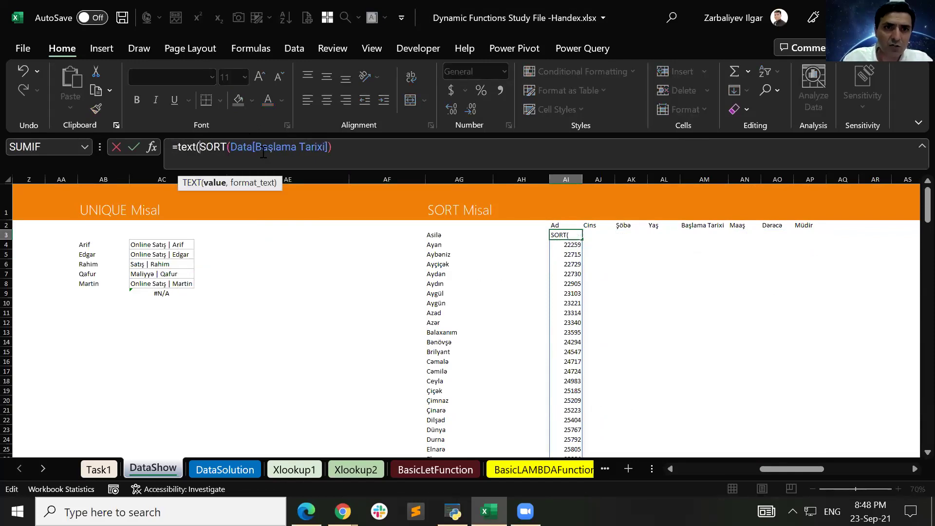
{"action": "left_click", "coordinate": [345, 148]}
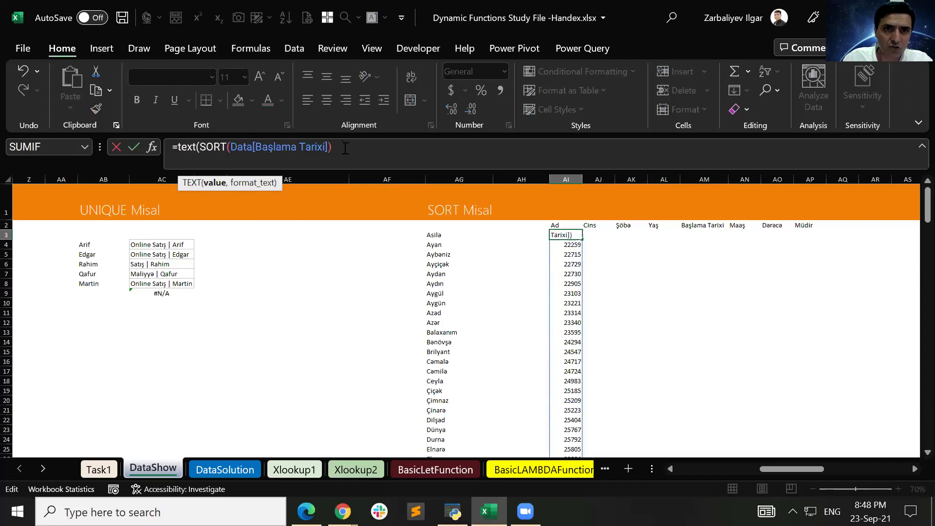
{"action": "type", "text": ","}
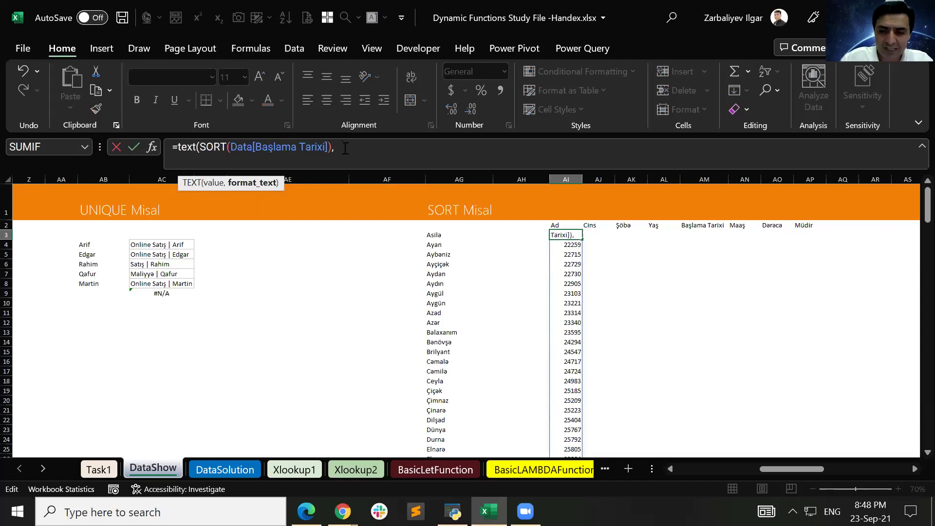
{"action": "type", "text": "\"d-m"}
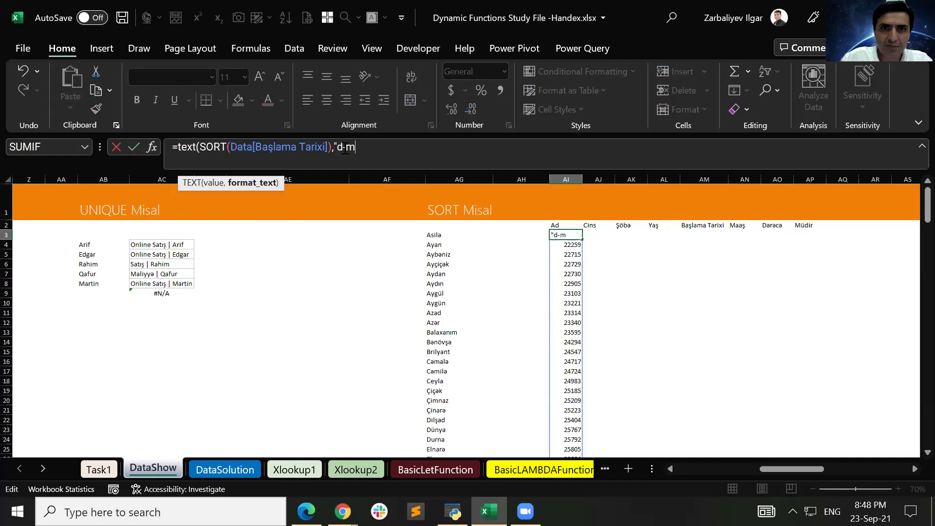
{"action": "type", "text": "mm-yy\""}
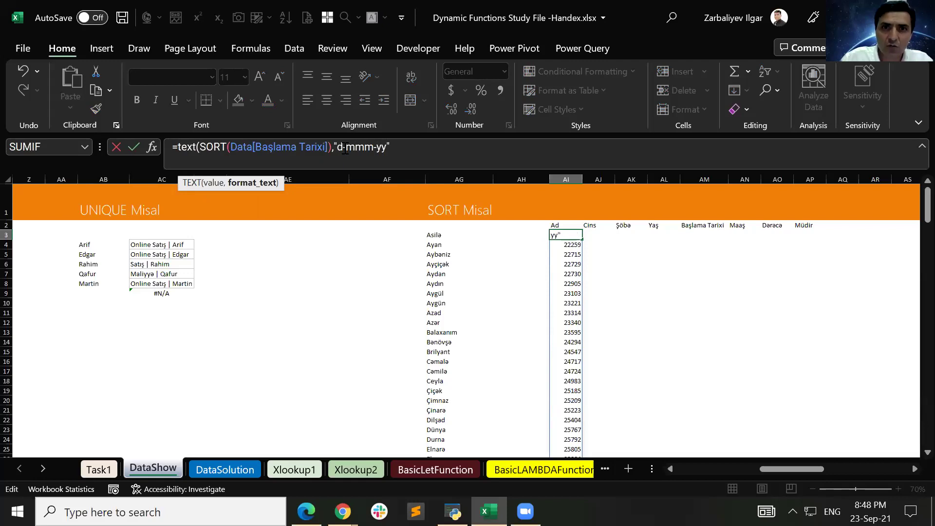
{"action": "type", "text": ")"}
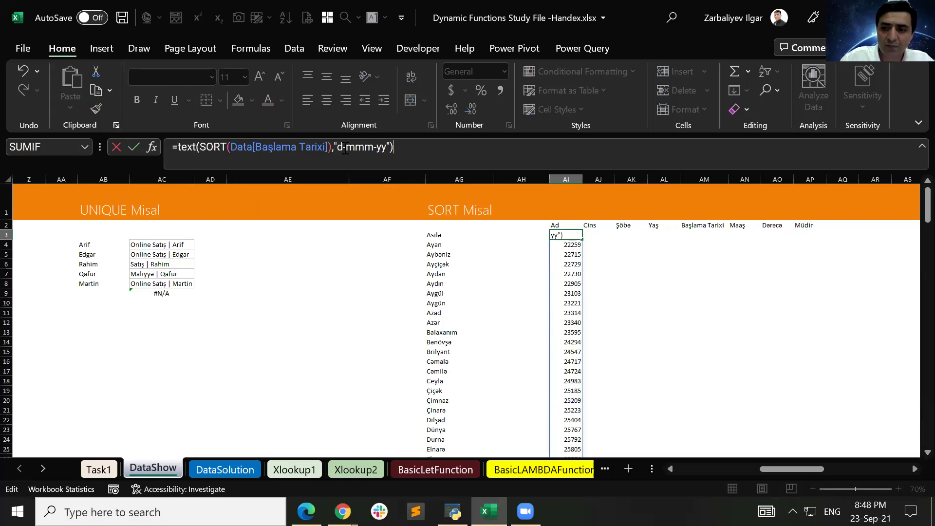
{"action": "key", "text": "ctrl+Return"}
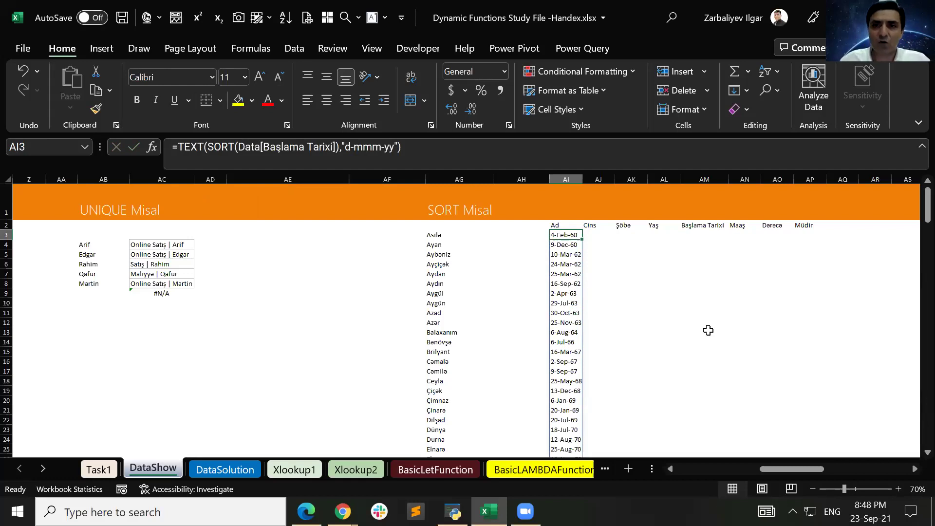
- Delete the header formula in AI2
{"action": "left_click", "coordinate": [557, 224]}
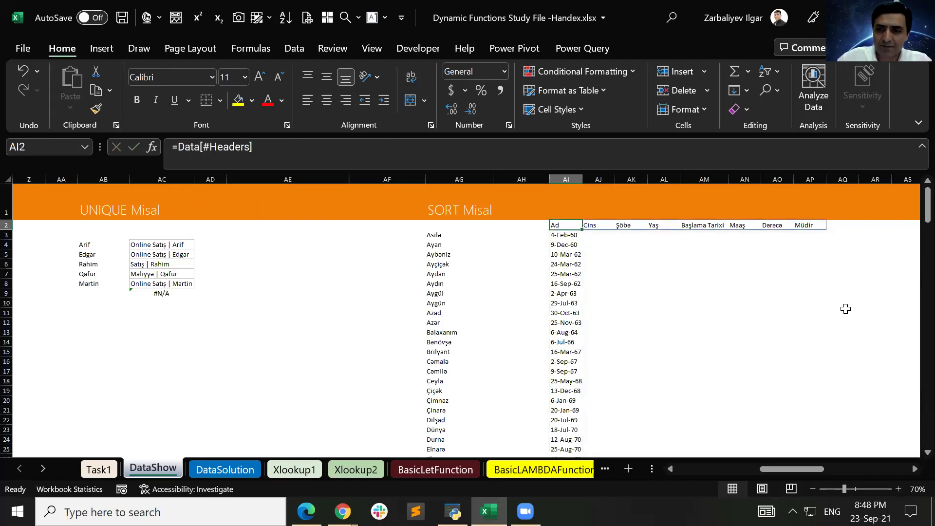
{"action": "key", "text": "Delete"}
{"action": "key", "text": "Right"}
{"action": "key", "text": "Down"}
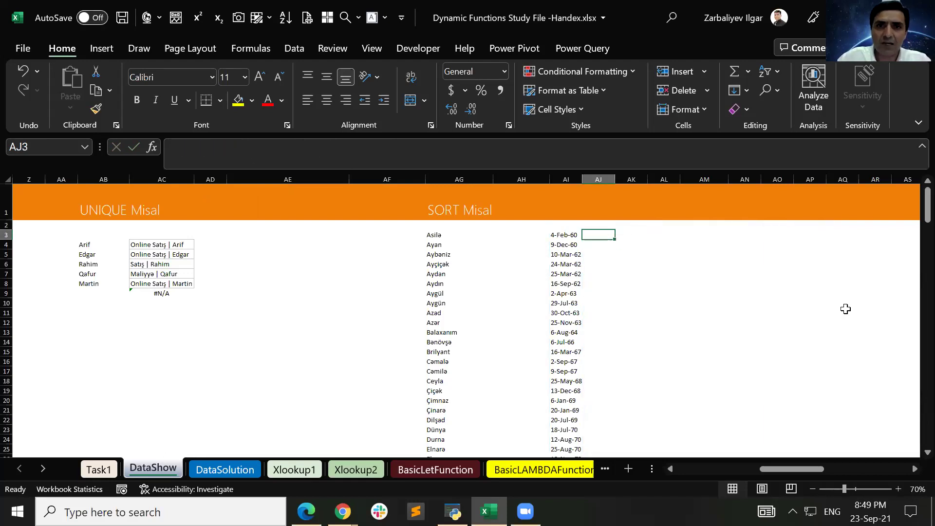
{"action": "key", "text": "Right"}
{"action": "key", "text": "Right"}
{"action": "key", "text": "Right"}
{"action": "key", "text": "Right"}
{"action": "key", "text": "Right"}
{"action": "key", "text": "Right"}
{"action": "key", "text": "Right"}
{"action": "key", "text": "Right"}
{"action": "key", "text": "Right"}
{"action": "key", "text": "Right"}
{"action": "key", "text": "Right"}
{"action": "key", "text": "Right"}
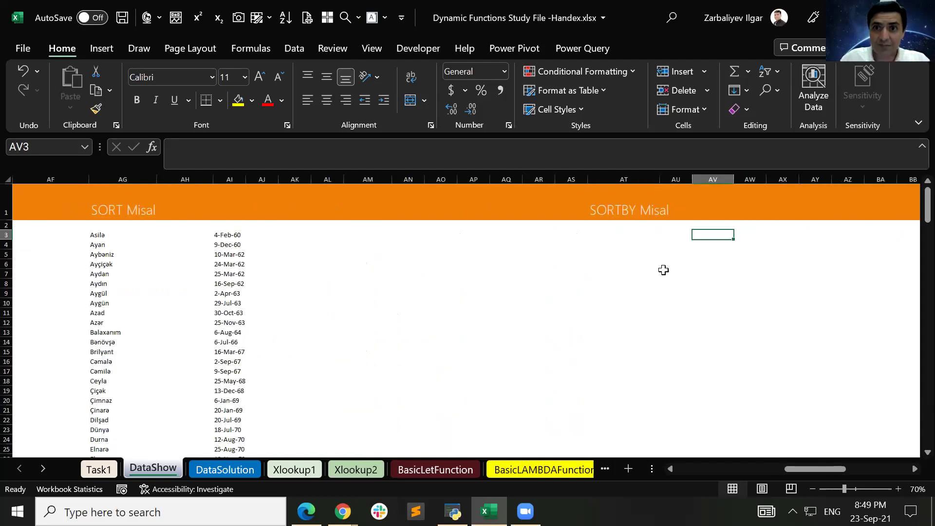
- Select cell AT2 under the SORTBY Misal heading
{"action": "left_click", "coordinate": [615, 225]}
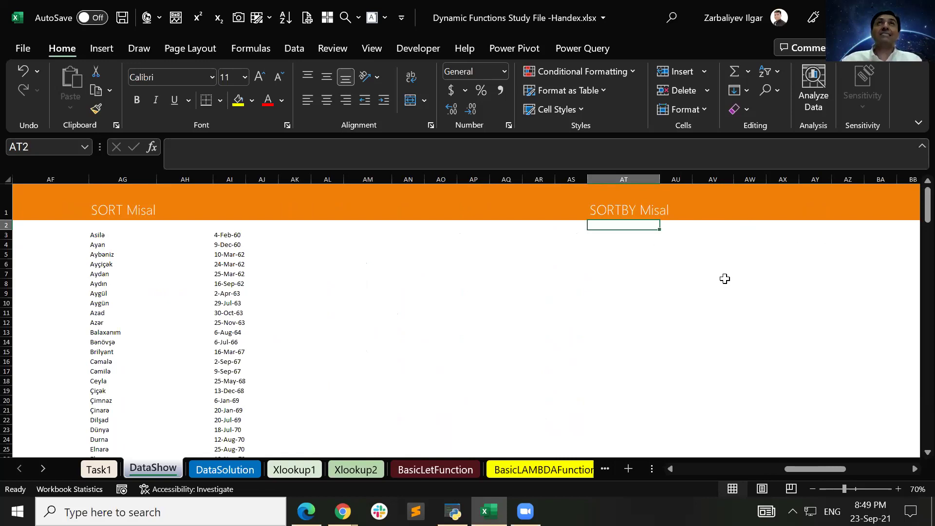
- Start a SORTBY in AT2 on the Data table, keyed by Şöbə ascending
{"action": "type", "text": "="}
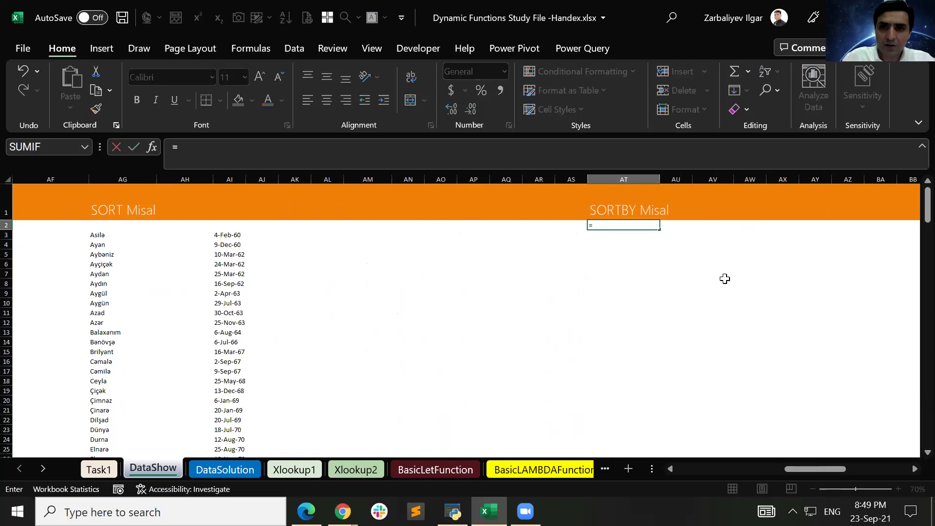
{"action": "type", "text": "sortby"}
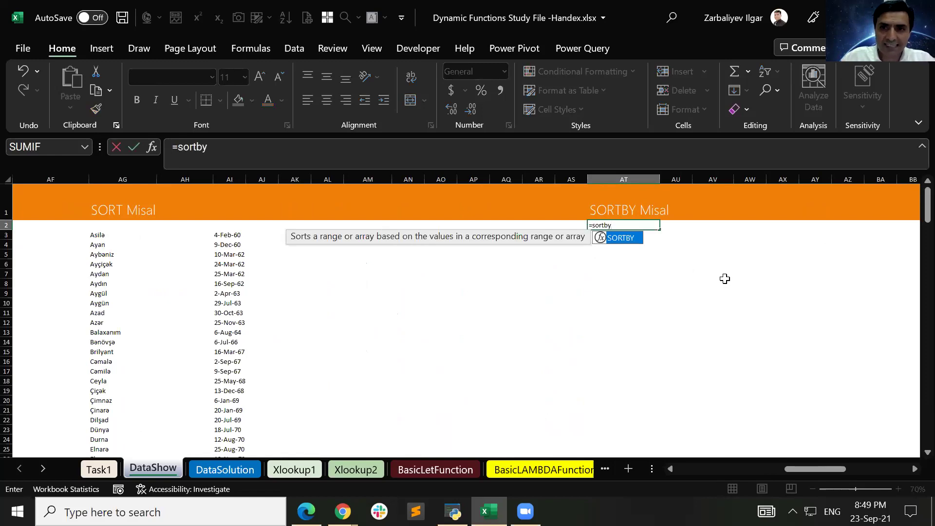
{"action": "key", "text": "Tab"}
{"action": "type", "text": "data"}
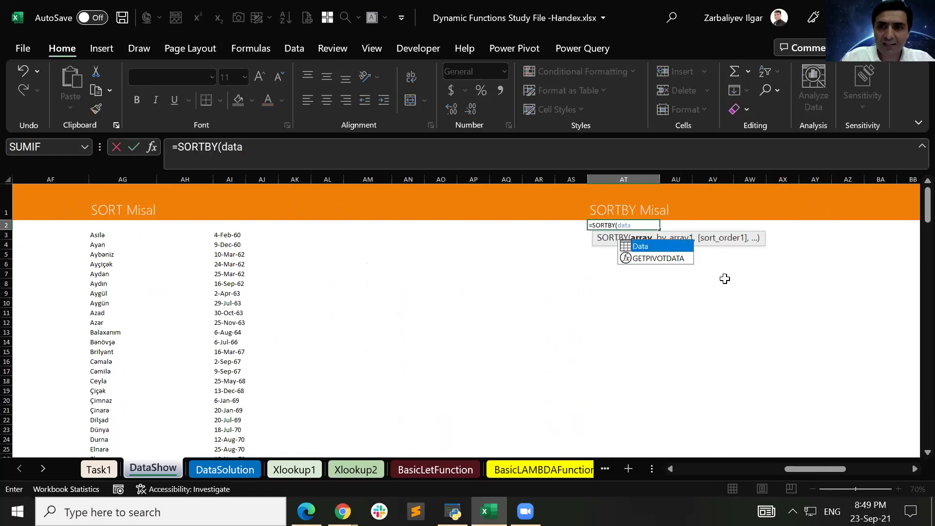
{"action": "key", "text": "Tab"}
{"action": "type", "text": ","}
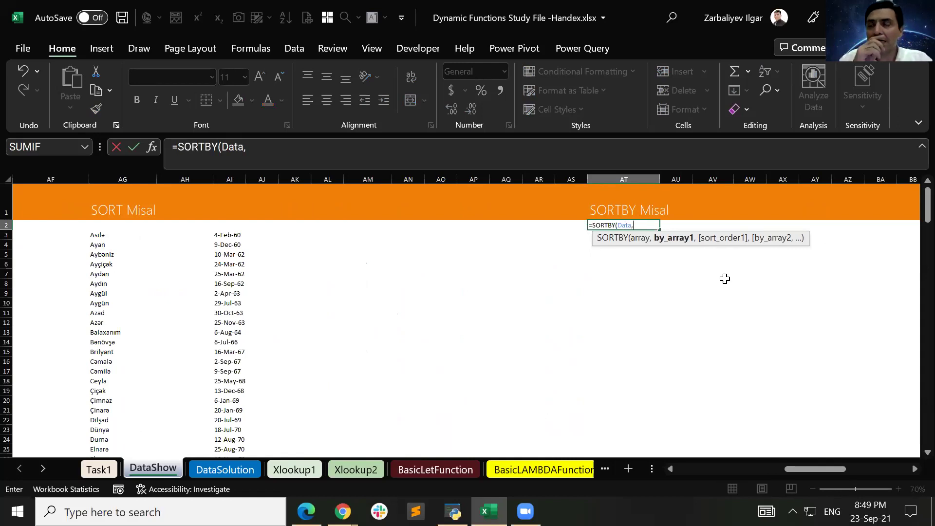
{"action": "type", "text": "Data"}
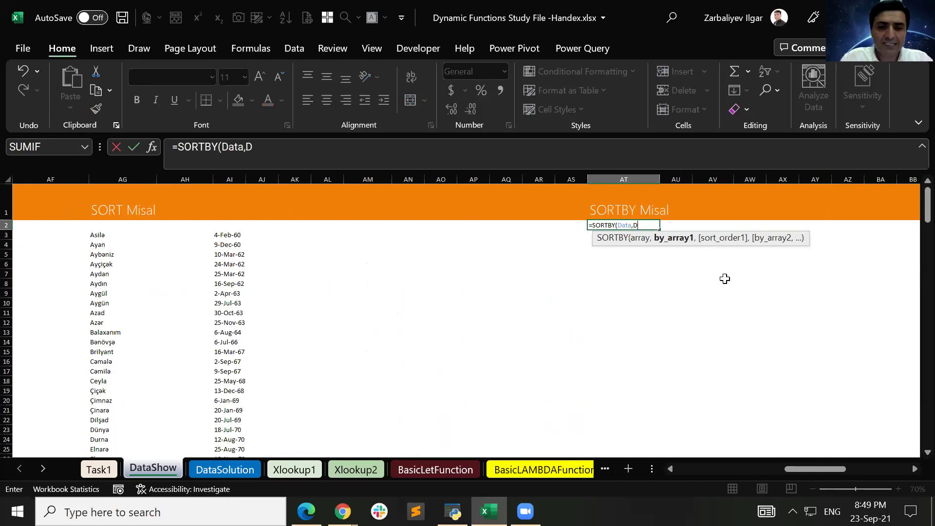
{"action": "type", "text": "["}
{"action": "key", "text": "Down"}
{"action": "key", "text": "Down"}
{"action": "key", "text": "Down"}
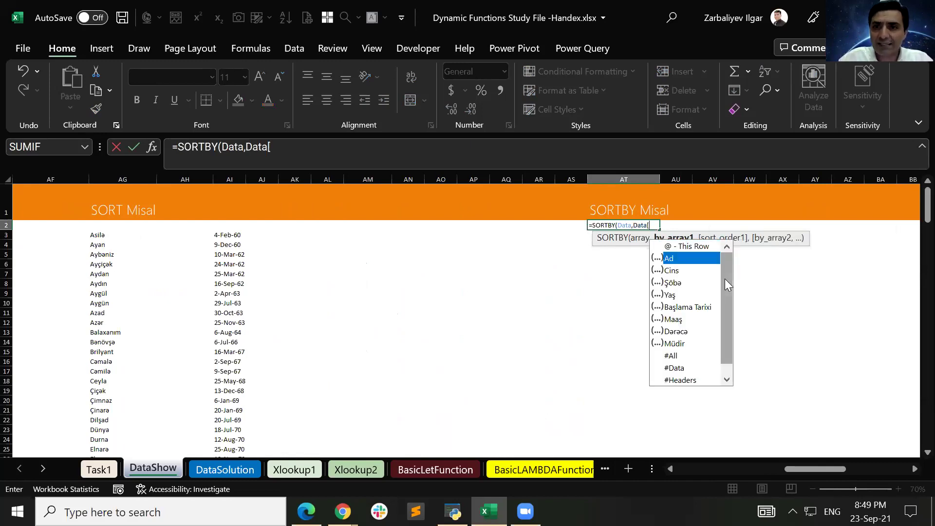
{"action": "key", "text": "Tab"}
{"action": "type", "text": "],"}
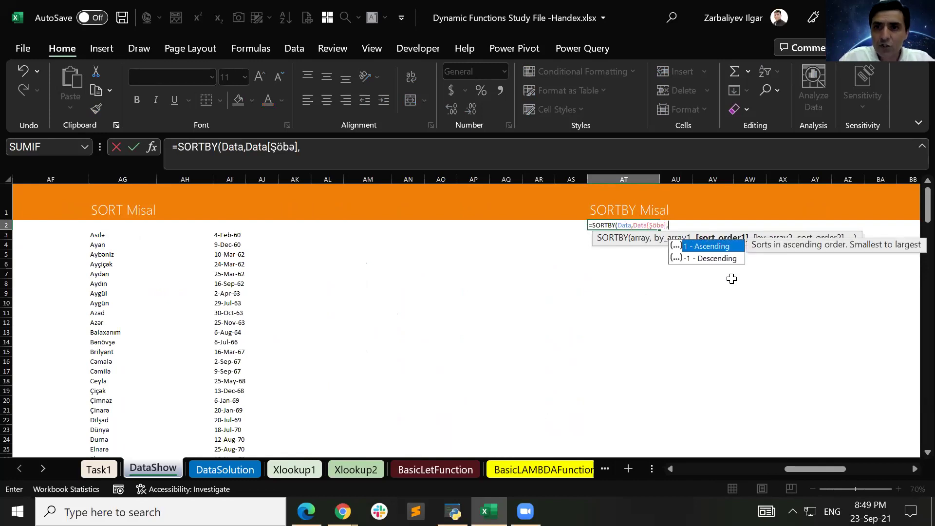
{"action": "double_click", "coordinate": [712, 246]}
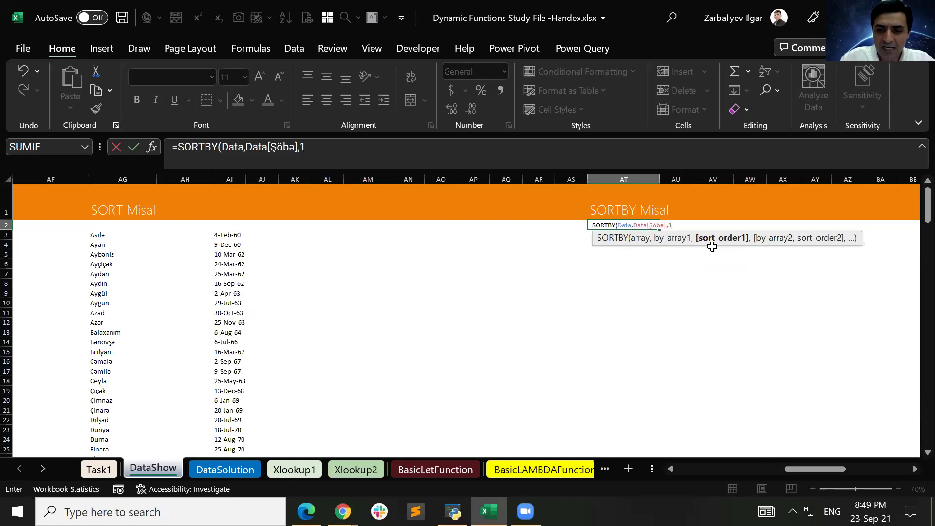
- Add Data[Maaş] with -1 as the descending second key and enter the formula
{"action": "type", "text": ","}
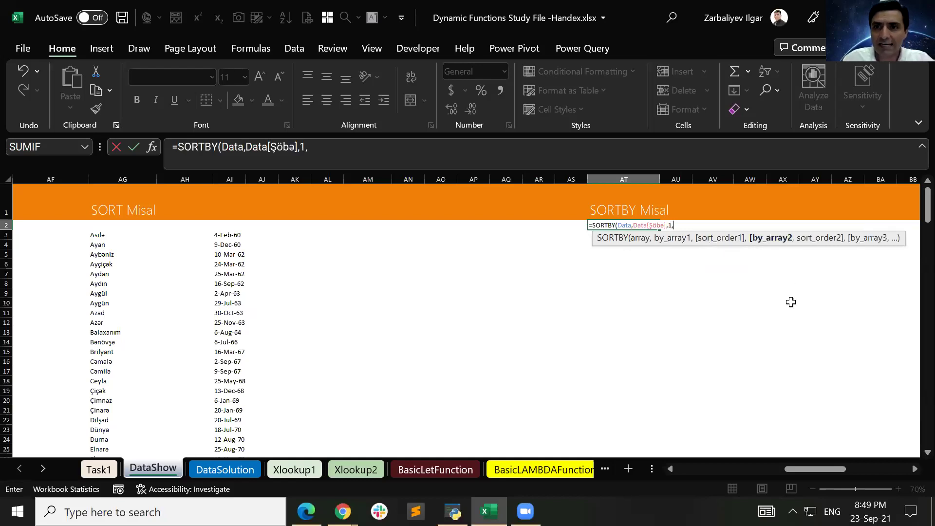
{"action": "type", "text": "Data"}
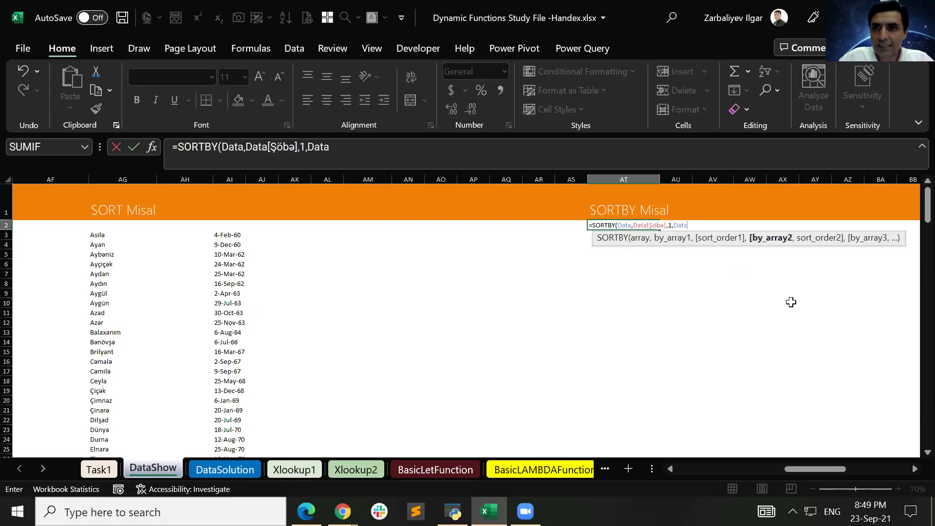
{"action": "type", "text": "["}
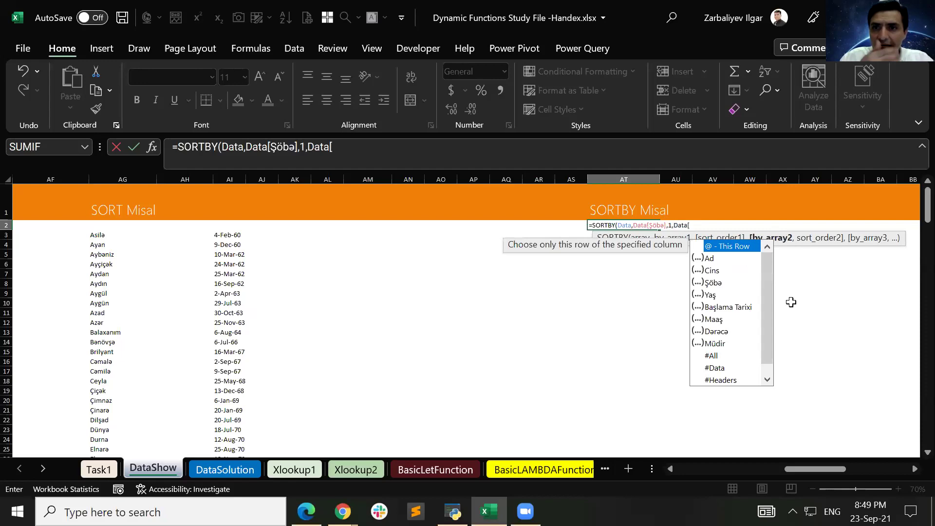
{"action": "key", "text": "Down"}
{"action": "key", "text": "Down"}
{"action": "key", "text": "Down"}
{"action": "key", "text": "Down"}
{"action": "key", "text": "Down"}
{"action": "key", "text": "Down"}
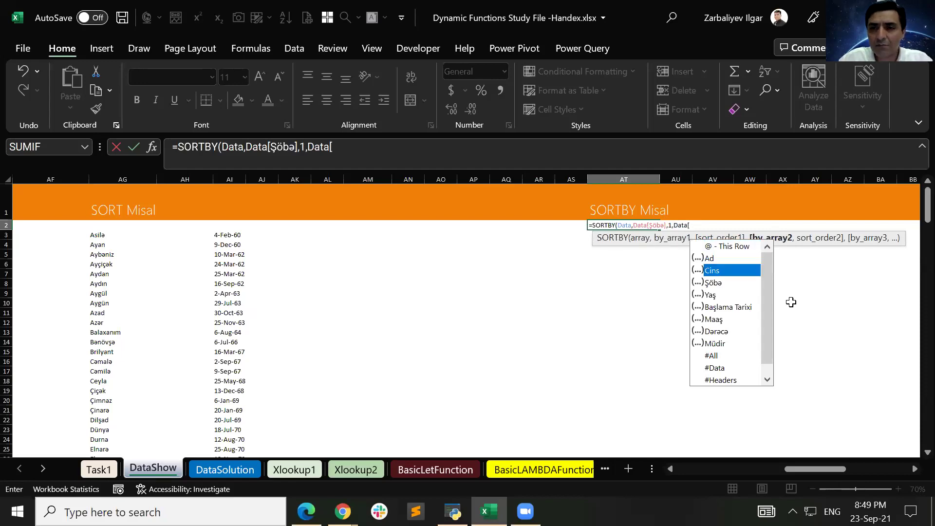
{"action": "key", "text": "Tab"}
{"action": "type", "text": "],"}
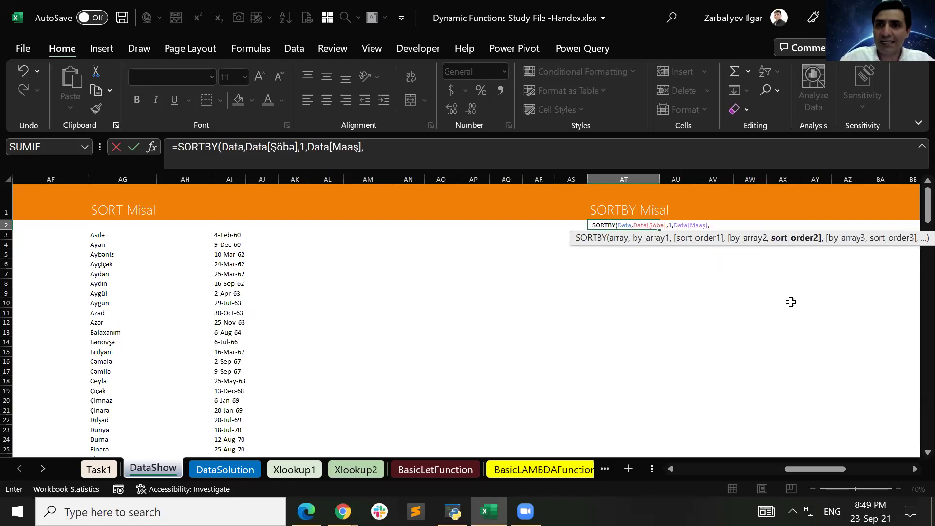
{"action": "type", "text": "-1"}
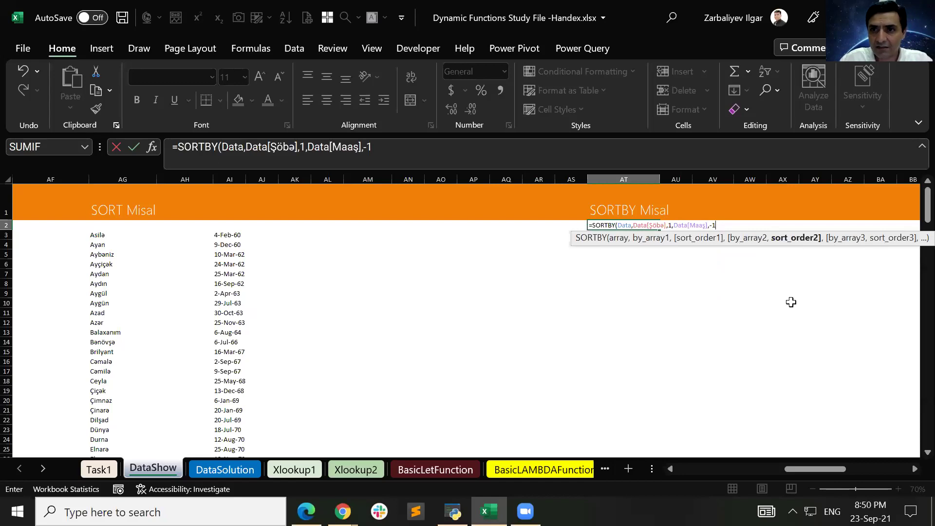
{"action": "type", "text": ")"}
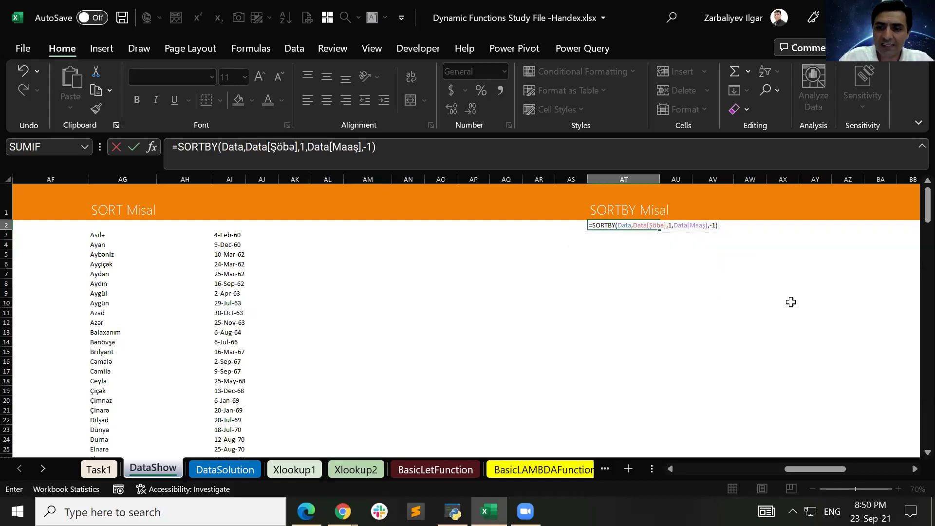
{"action": "key", "text": "Return"}
{"action": "key", "text": "Up"}
{"action": "key", "text": "Right"}
{"action": "key", "text": "Right"}
{"action": "key", "text": "Right"}
{"action": "key", "text": "Right"}
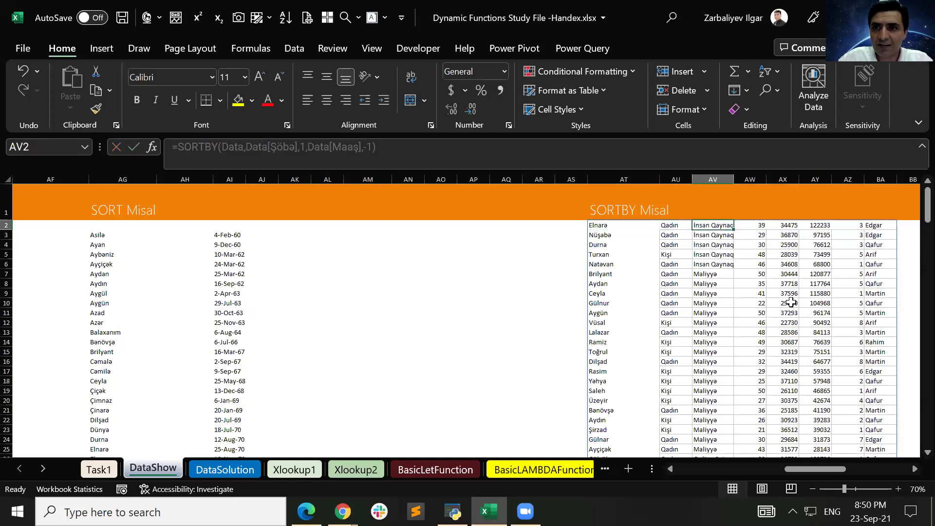
- Widen column AV so the İnsan Qaynaqları department name fits
{"action": "key", "text": "Right"}
{"action": "key", "text": "Right"}
{"action": "key", "text": "Left"}
{"action": "key", "text": "Left"}
{"action": "key", "text": "Left"}
{"action": "key", "text": "Left"}
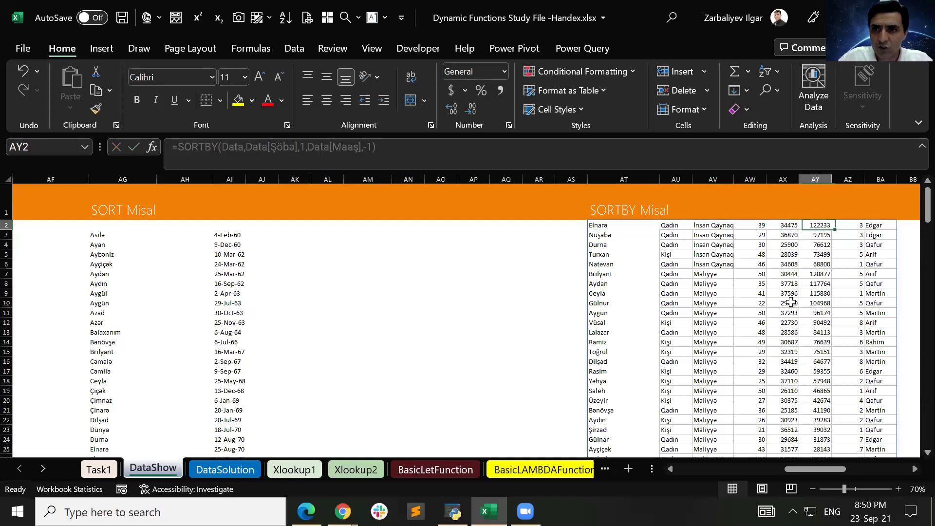
{"action": "key", "text": "Left"}
{"action": "key", "text": "Left"}
{"action": "key", "text": "Right"}
{"action": "key", "text": "Right"}
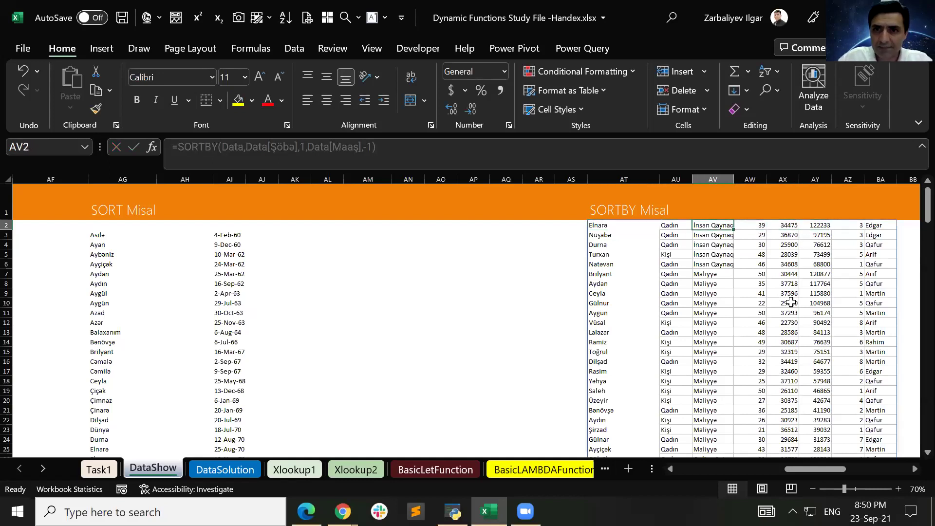
{"action": "left_click_drag", "start_coordinate": [740, 182], "coordinate": [749, 182]}
- Select salary ranges AY2:AY5 and AY7:AY12 to check their status-bar sum and average
{"action": "left_click_drag", "start_coordinate": [837, 228], "coordinate": [835, 263]}
{"action": "left_click_drag", "start_coordinate": [715, 274], "coordinate": [716, 332]}
{"action": "left_click_drag", "start_coordinate": [833, 275], "coordinate": [834, 323]}
{"action": "left_click_drag", "start_coordinate": [830, 467], "coordinate": [212, 435]}
{"action": "left_click", "coordinate": [233, 468]}
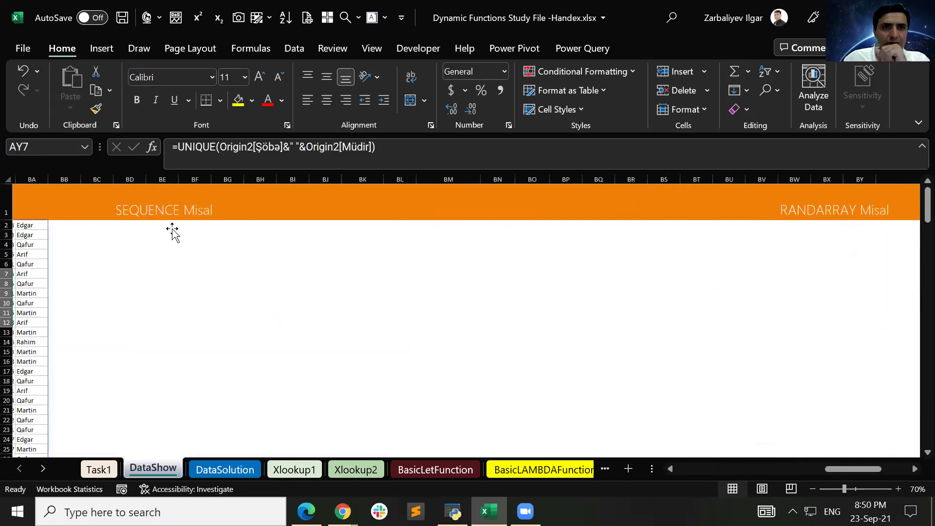
- Back on DataShow, begin typing a SEQUENCE formula in cell BD3
{"action": "key", "text": "ctrl+Page_Up"}
{"action": "key", "text": "Left"}
{"action": "key", "text": "Down"}
{"action": "key", "text": "Down"}
{"action": "key", "text": "Down"}
{"action": "key", "text": "Up"}
{"action": "key", "text": "Up"}
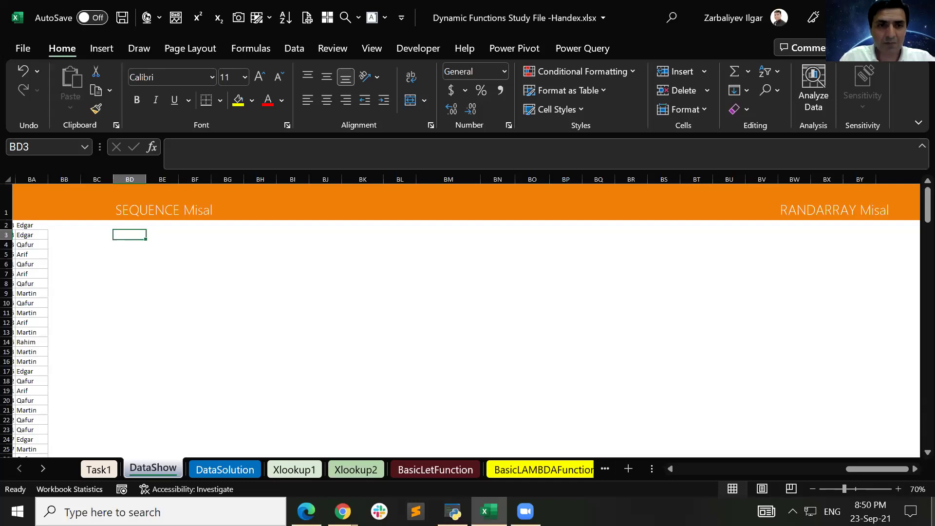
{"action": "type", "text": "="}
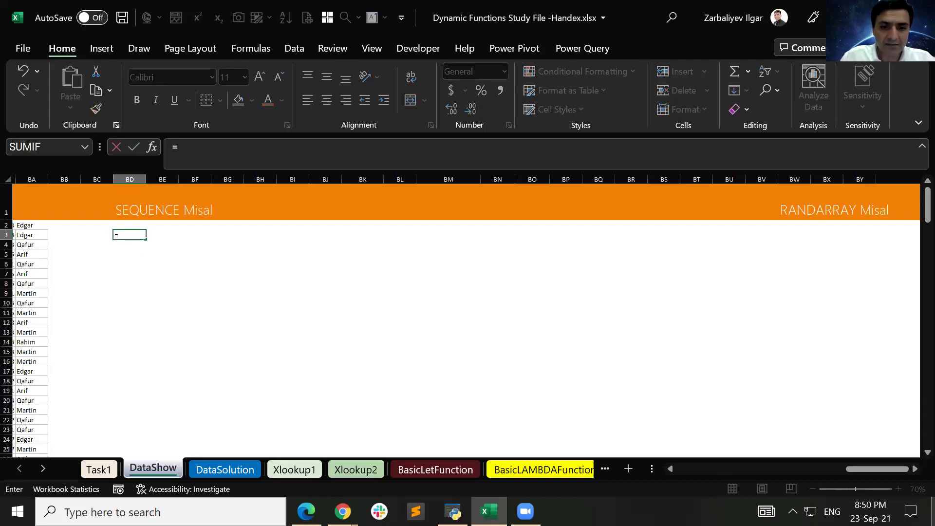
{"action": "type", "text": "sequen"}
- Enter =SEQUENCE(10) in BD3, spilling 1 through 10 down column BD
{"action": "key", "text": "Tab"}
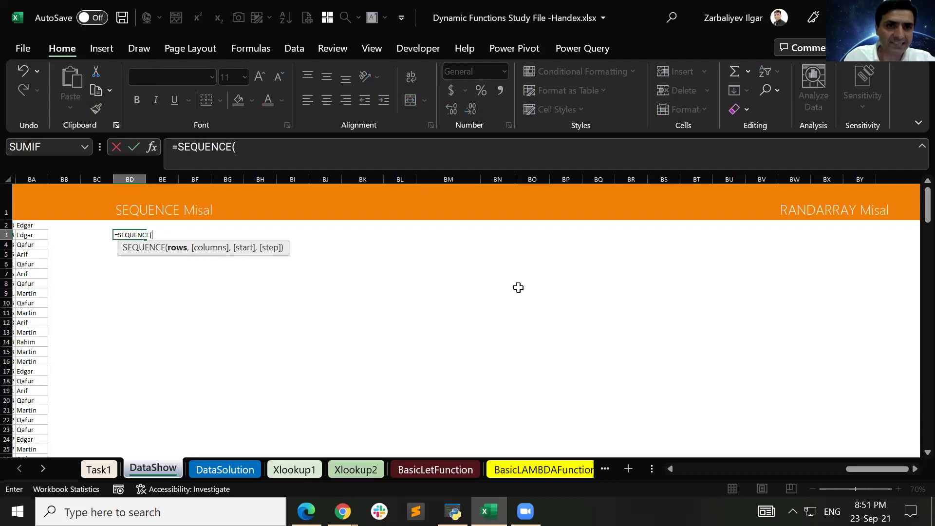
{"action": "type", "text": "10"}
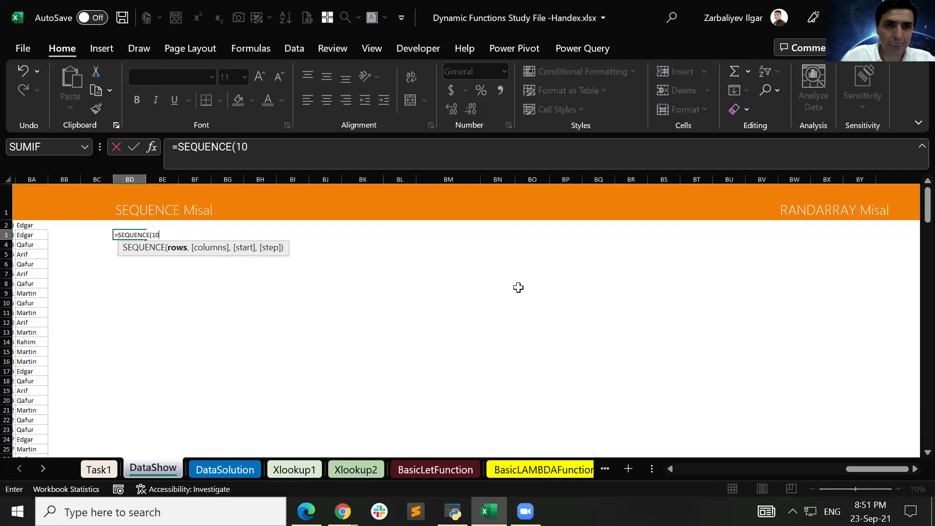
{"action": "type", "text": ")"}
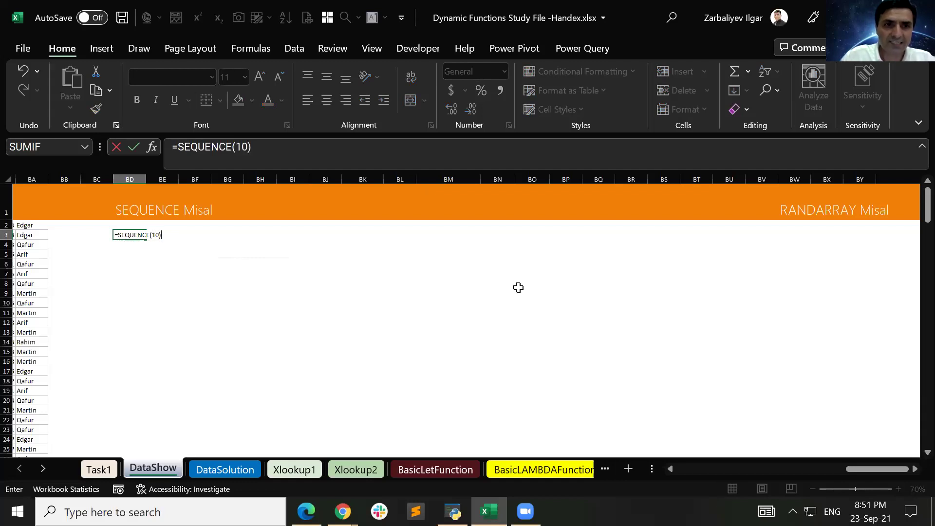
{"action": "key", "text": "Return"}
{"action": "key", "text": "Up"}
{"action": "key", "text": "Down"}
{"action": "key", "text": "Down"}
{"action": "key", "text": "Down"}
{"action": "key", "text": "Down"}
{"action": "key", "text": "Down"}
{"action": "key", "text": "Down"}
{"action": "key", "text": "Down"}
{"action": "key", "text": "Down"}
{"action": "key", "text": "Down"}
{"action": "key", "text": "Up"}
{"action": "key", "text": "Up"}
{"action": "key", "text": "Up"}
{"action": "key", "text": "Up"}
{"action": "key", "text": "Up"}
{"action": "key", "text": "Up"}
{"action": "key", "text": "Up"}
{"action": "key", "text": "Up"}
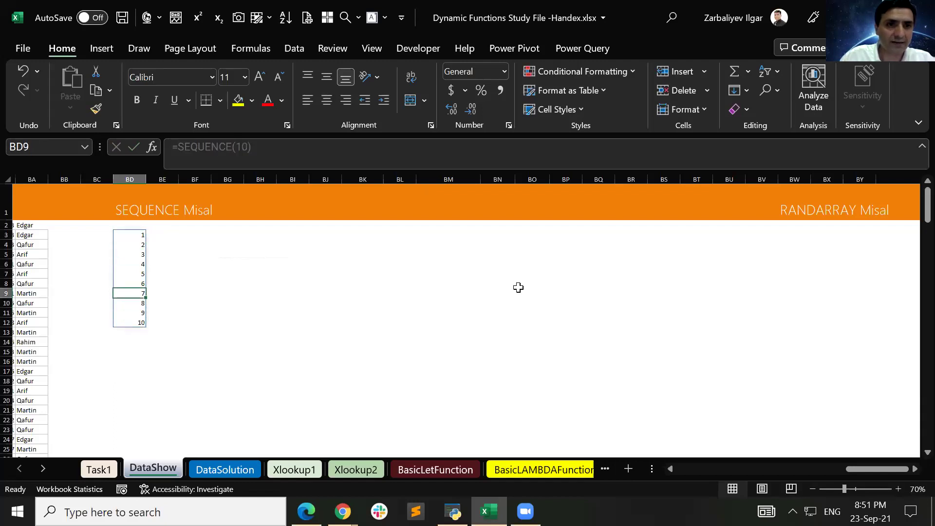
{"action": "key", "text": "Up"}
{"action": "key", "text": "Up"}
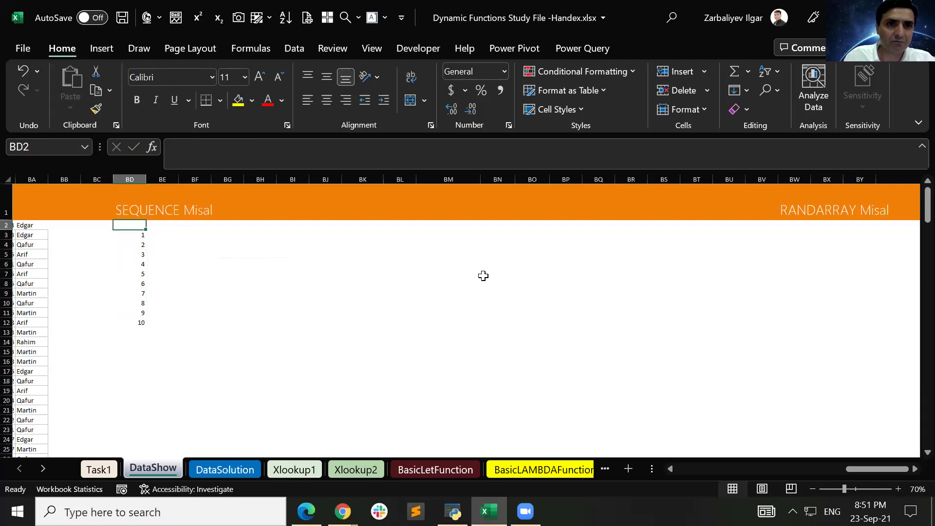
- Extend BD3 to =SEQUENCE(10,3) for a 10-by-3 grid
{"action": "key", "text": "Down"}
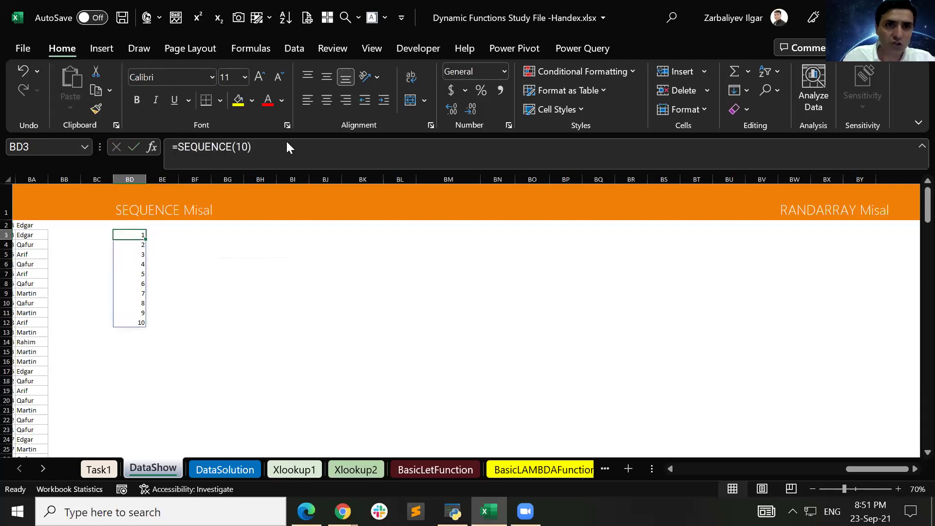
{"action": "left_click", "coordinate": [287, 143]}
{"action": "key", "text": "BackSpace"}
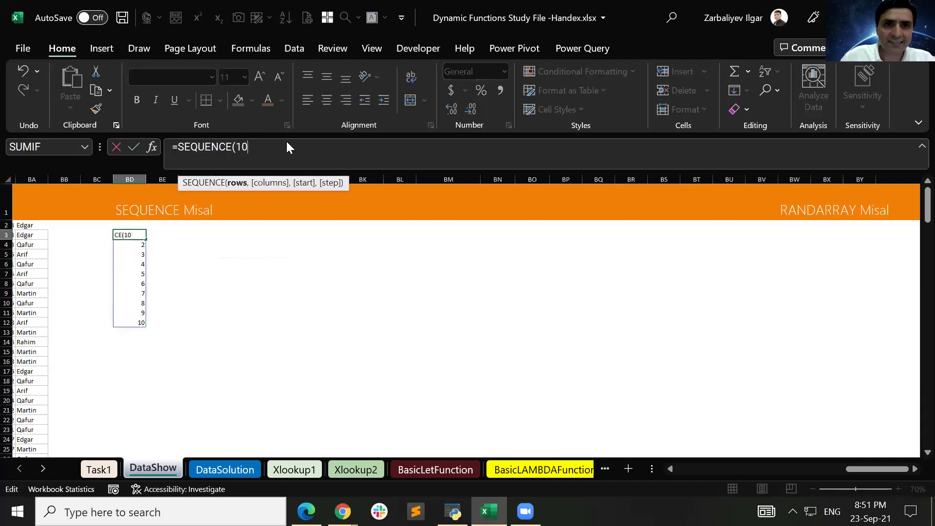
{"action": "type", "text": ","}
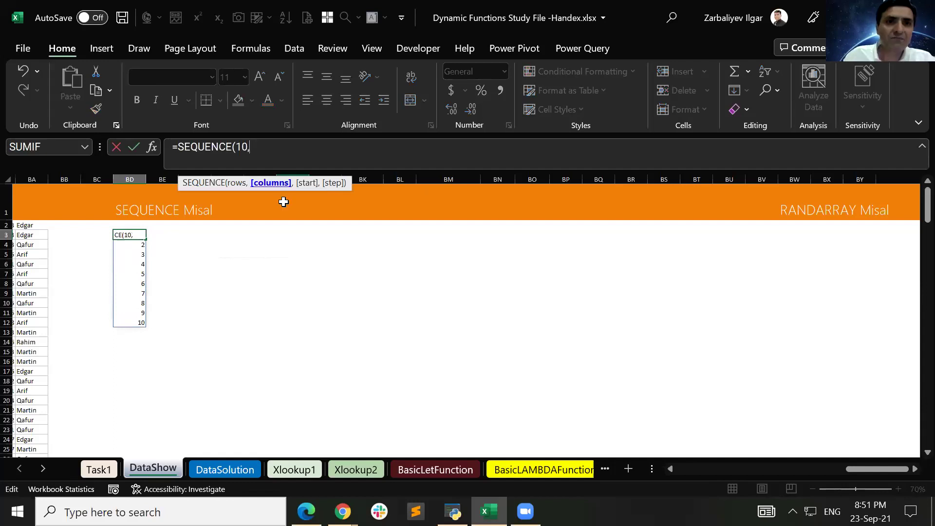
{"action": "type", "text": "3)"}
{"action": "key", "text": "ctrl+Return"}
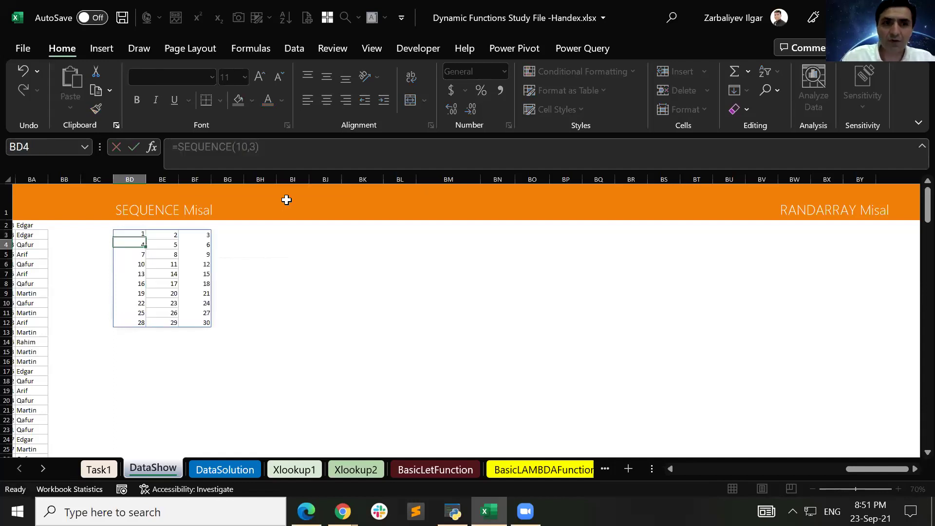
{"action": "key", "text": "Right"}
{"action": "key", "text": "Right"}
{"action": "key", "text": "Down"}
{"action": "key", "text": "Down"}
{"action": "key", "text": "Down"}
{"action": "key", "text": "Down"}
{"action": "key", "text": "Up"}
{"action": "key", "text": "Up"}
{"action": "key", "text": "Up"}
{"action": "key", "text": "Up"}
{"action": "key", "text": "Left"}
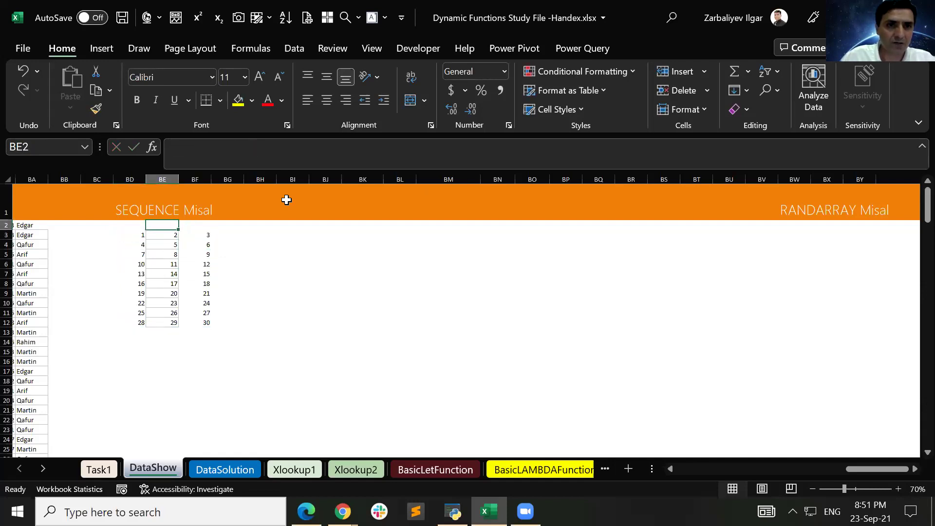
{"action": "key", "text": "Left"}
- Change it to =SEQUENCE(10,3,10,5), starting at 10 with step 5
{"action": "left_click", "coordinate": [289, 153]}
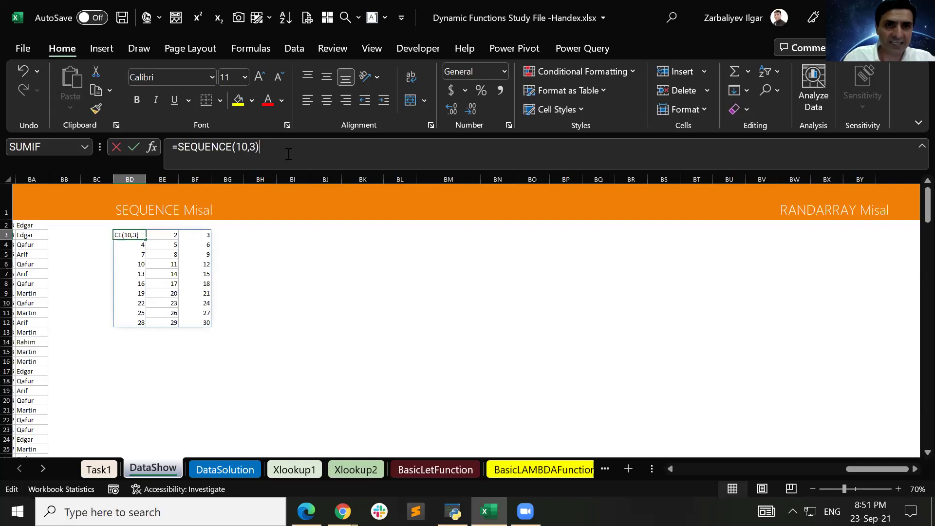
{"action": "key", "text": "BackSpace"}
{"action": "type", "text": ","}
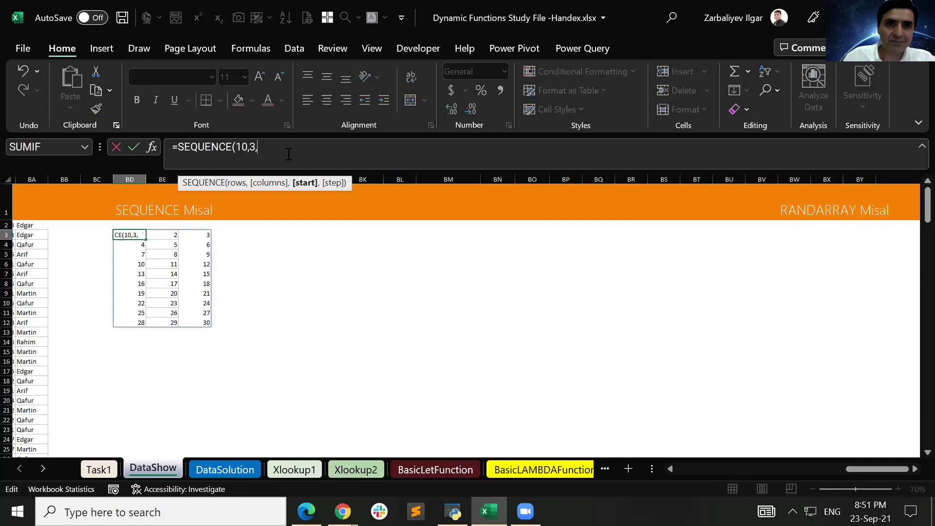
{"action": "type", "text": "10,"}
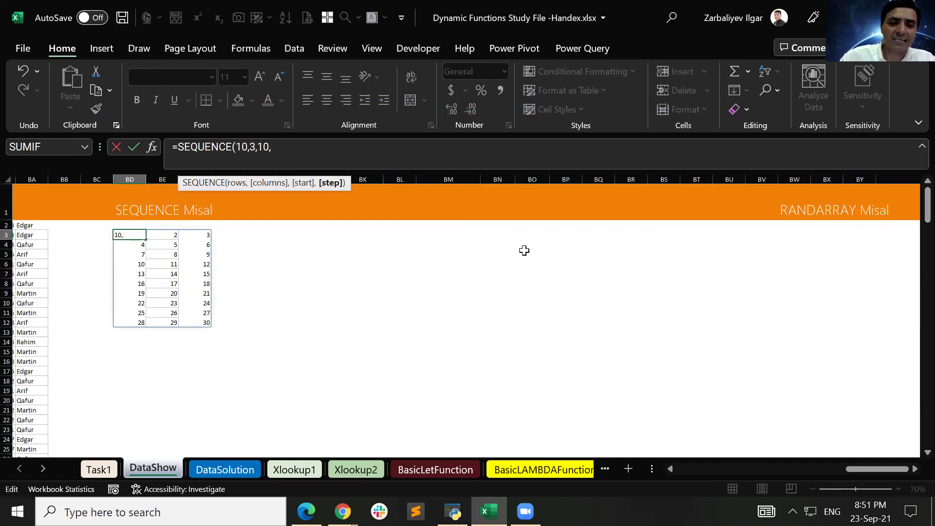
{"action": "type", "text": "5)"}
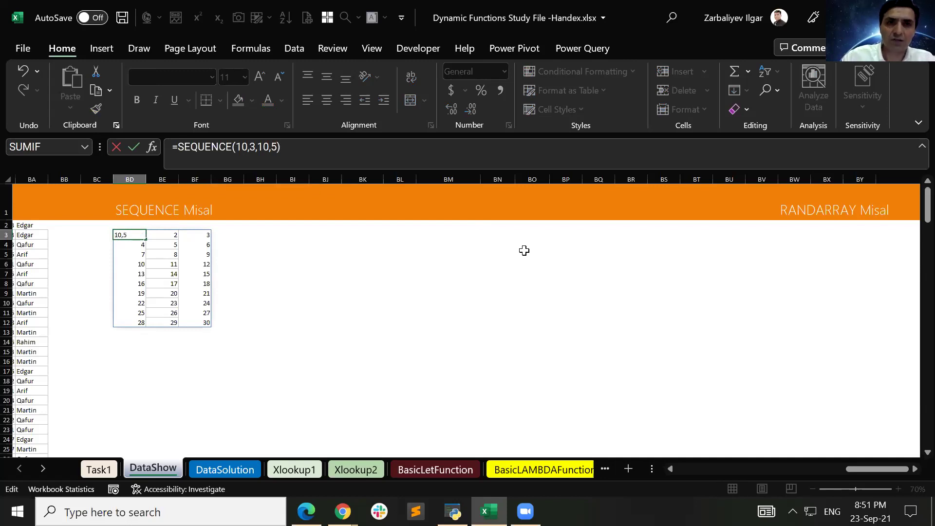
{"action": "key", "text": "Return"}
{"action": "key", "text": "Up"}
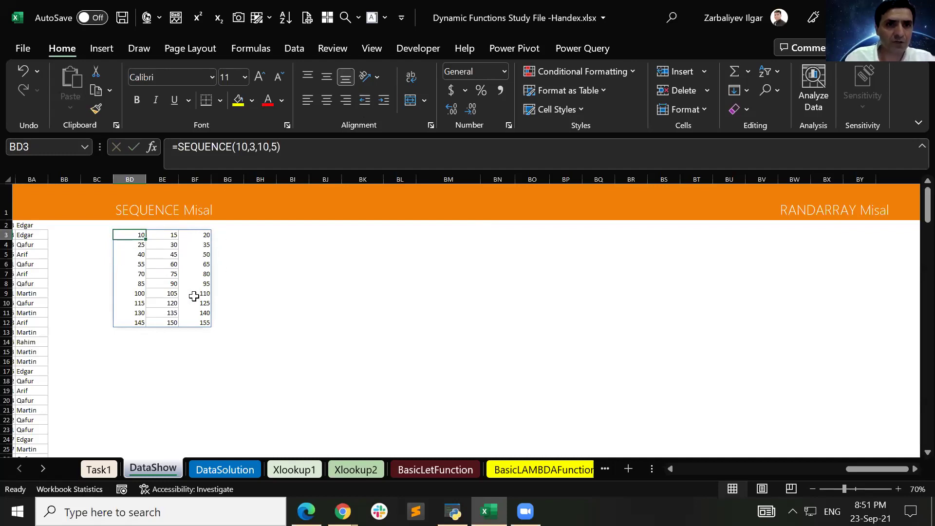
{"action": "left_click", "coordinate": [242, 259]}
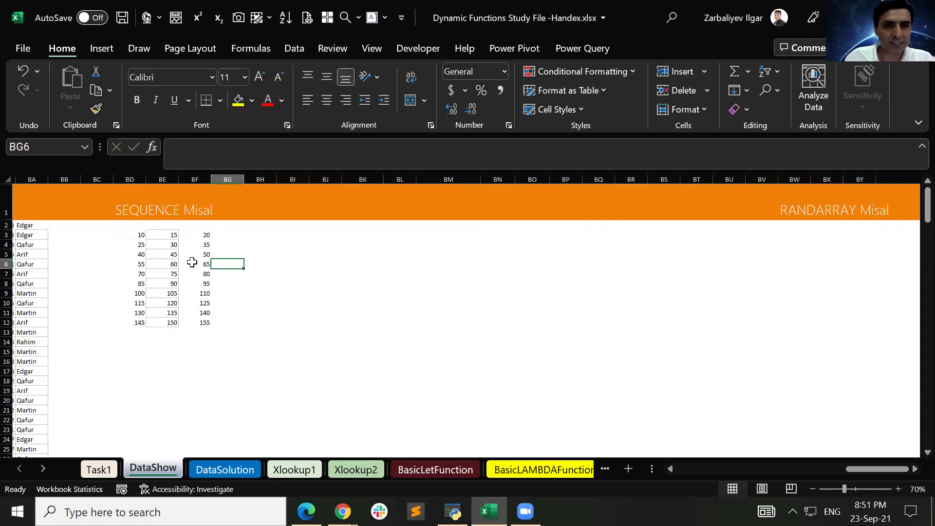
{"action": "left_click", "coordinate": [130, 235]}
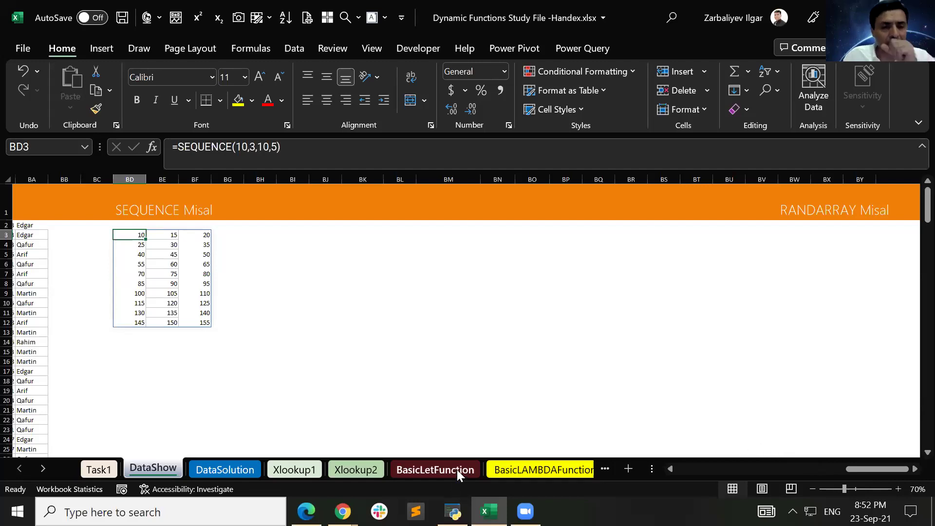
{"action": "left_click", "coordinate": [224, 470]}
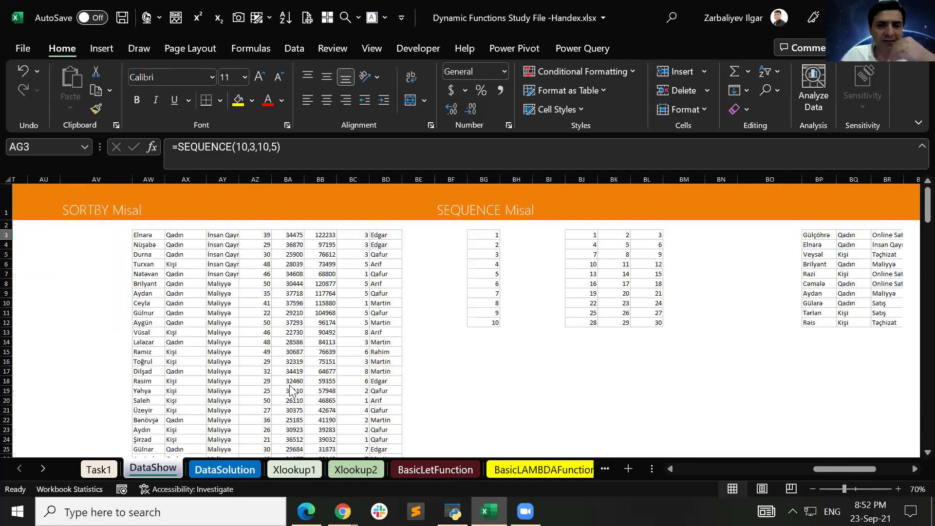
{"action": "left_click", "coordinate": [819, 236]}
{"action": "left_click", "coordinate": [820, 243]}
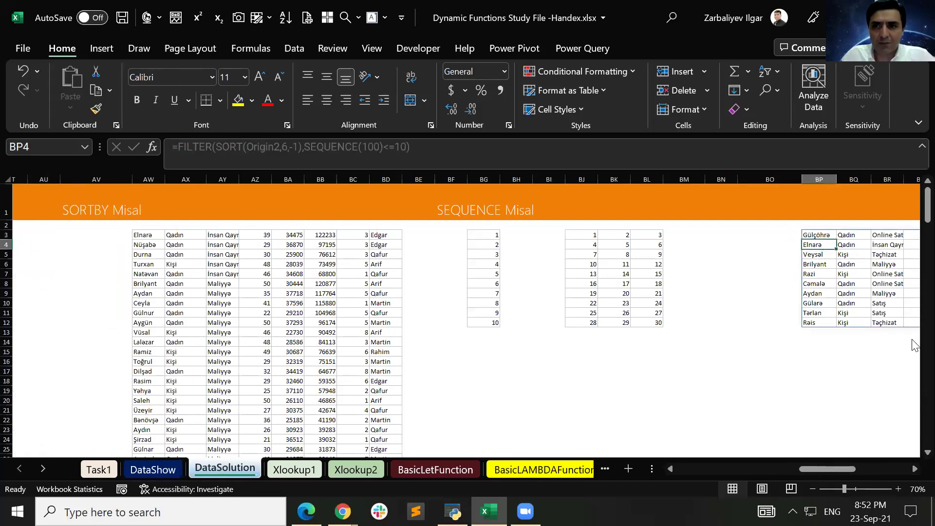
{"action": "key", "text": "Up"}
{"action": "key", "text": "Right"}
{"action": "key", "text": "Right"}
{"action": "key", "text": "Right"}
{"action": "key", "text": "Right"}
{"action": "key", "text": "Right"}
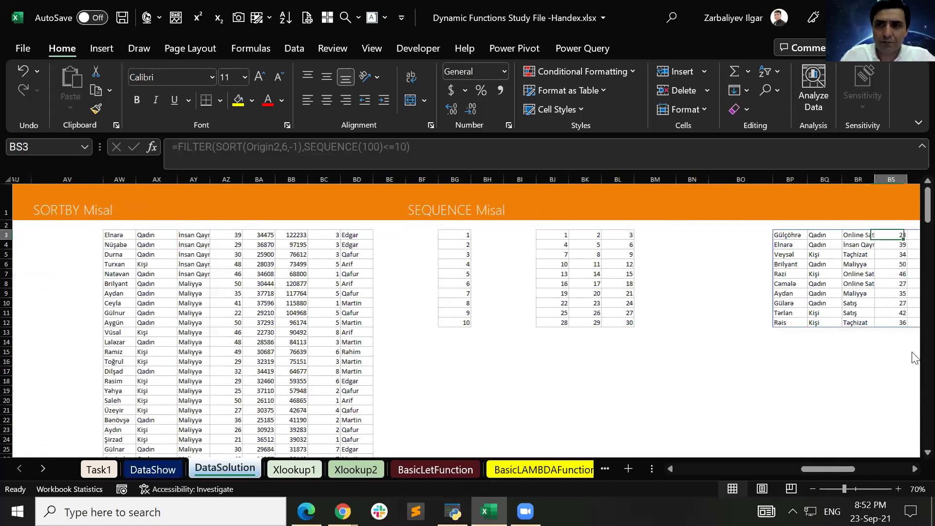
{"action": "key", "text": "Left"}
{"action": "key", "text": "Left"}
{"action": "key", "text": "Left"}
{"action": "key", "text": "Left"}
{"action": "key", "text": "Left"}
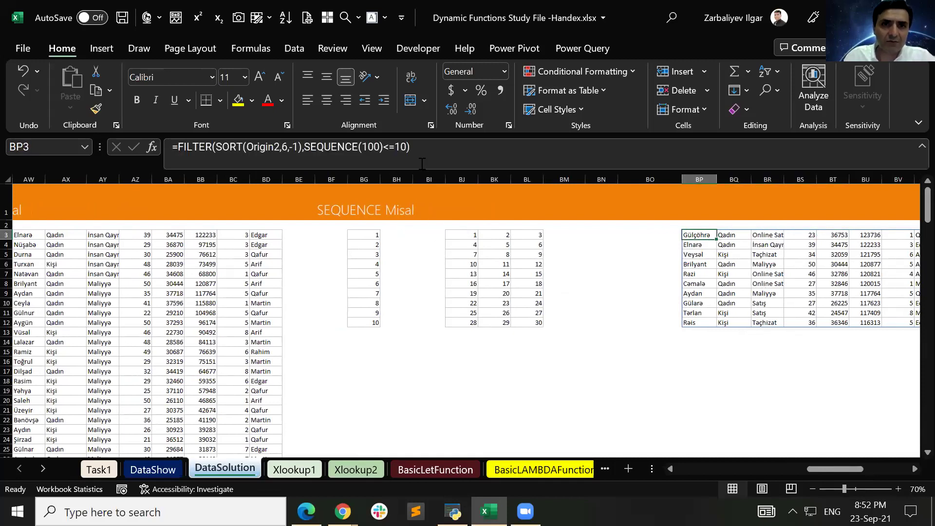
{"action": "left_click", "coordinate": [168, 470]}
{"action": "left_click_drag", "start_coordinate": [858, 468], "coordinate": [522, 468]}
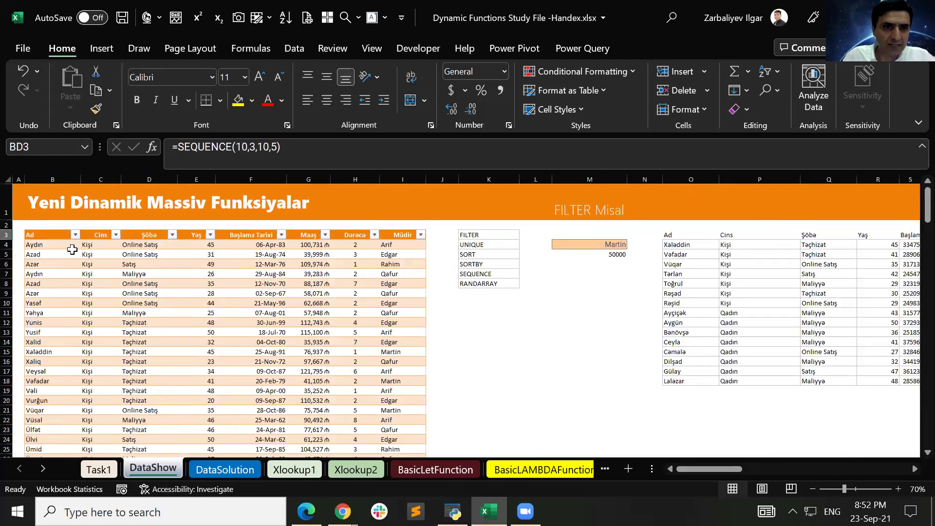
- Select all 100 names in the Ad column to confirm Count 100 in the status bar
{"action": "left_click", "coordinate": [30, 245]}
{"action": "left_click", "coordinate": [48, 245]}
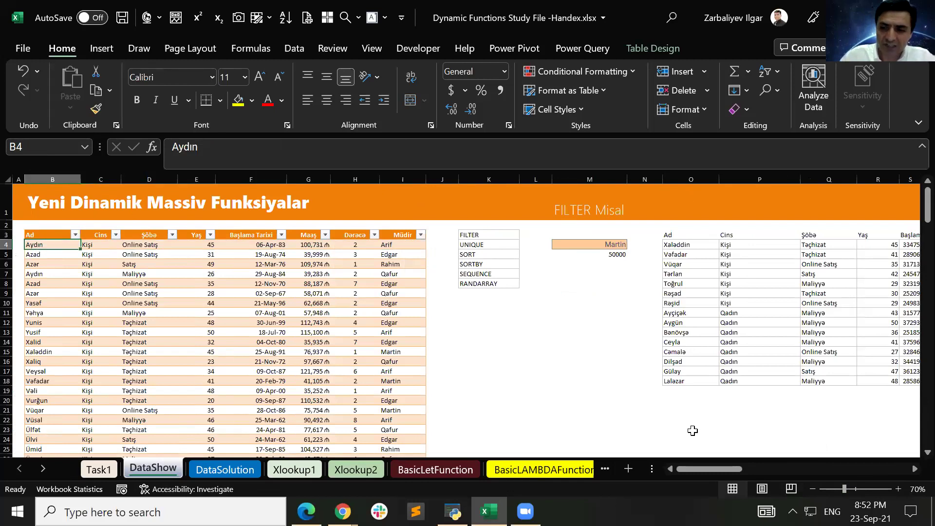
{"action": "key", "text": "ctrl+shift+Down"}
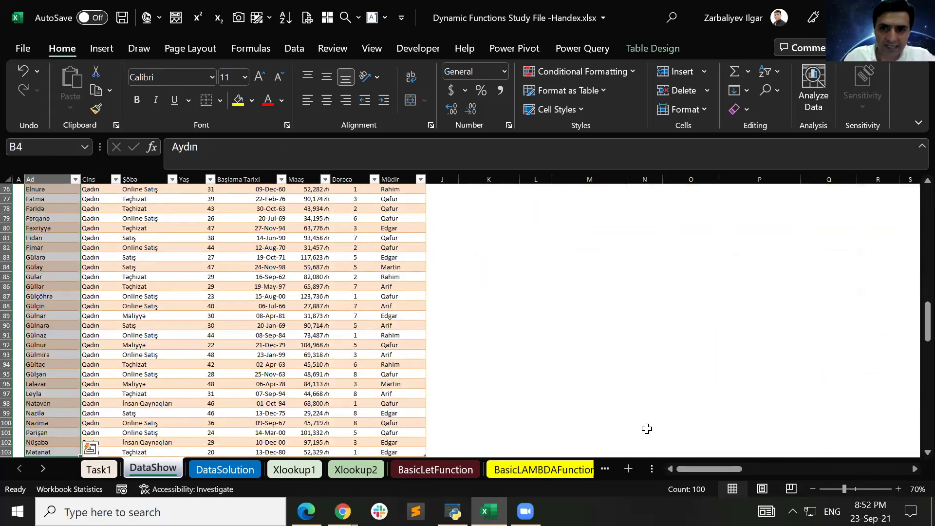
{"action": "left_click_drag", "start_coordinate": [654, 482], "coordinate": [720, 503]}
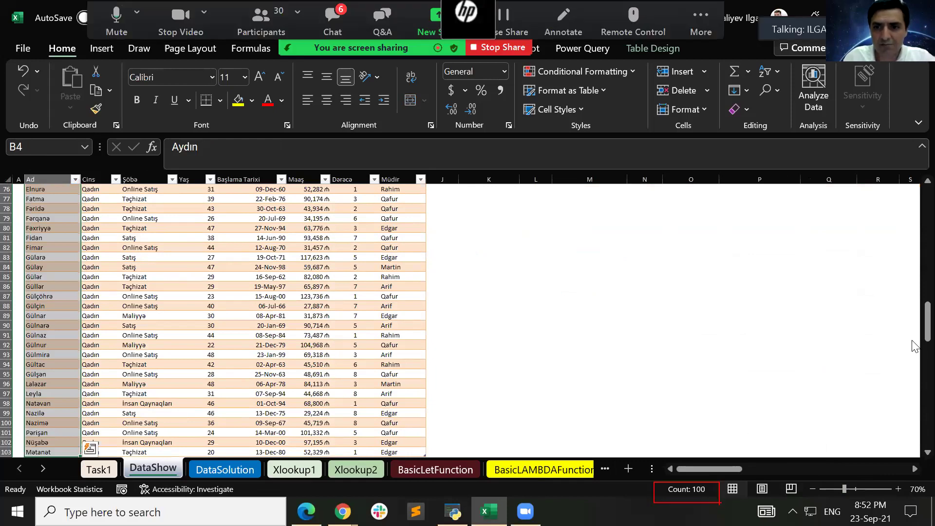
{"action": "scroll", "coordinate": [910, 150], "scroll_direction": "up", "scroll_amount": 20}
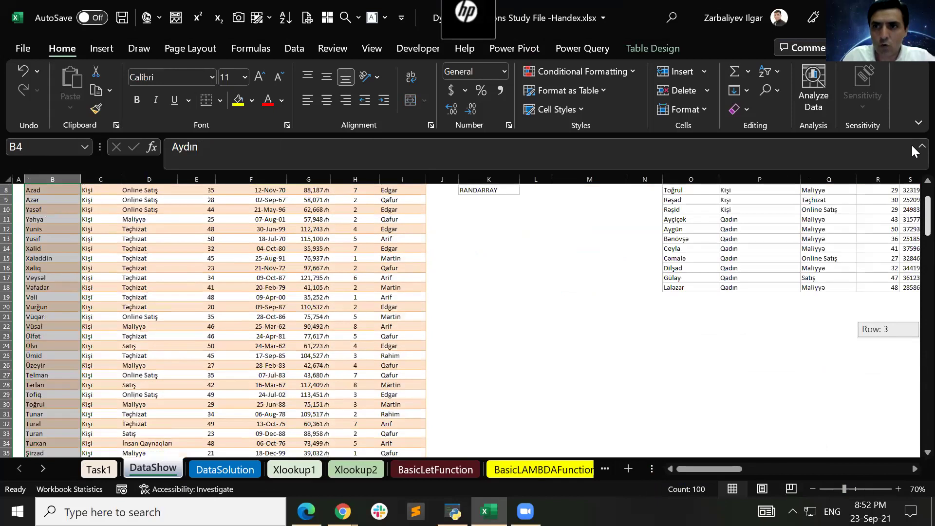
{"action": "left_click_drag", "start_coordinate": [726, 467], "coordinate": [845, 469]}
{"action": "left_click", "coordinate": [796, 233]}
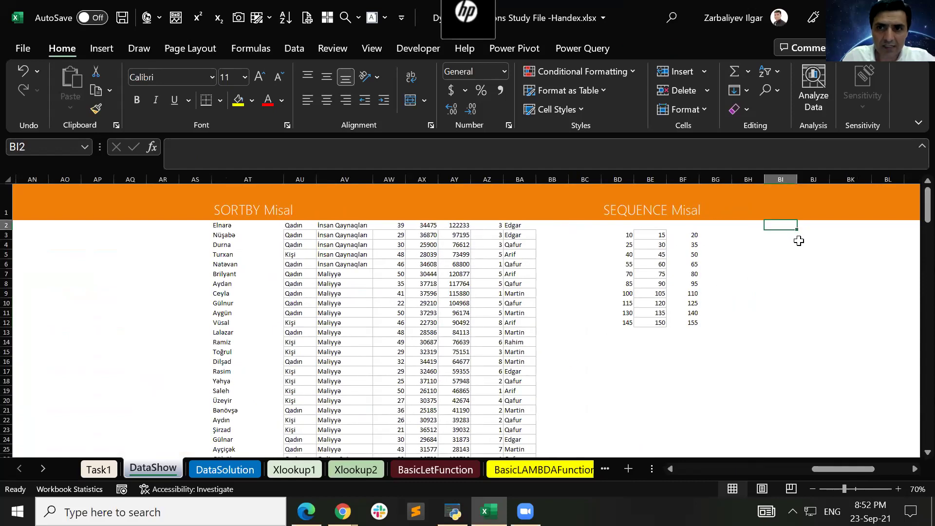
{"action": "left_click", "coordinate": [222, 470]}
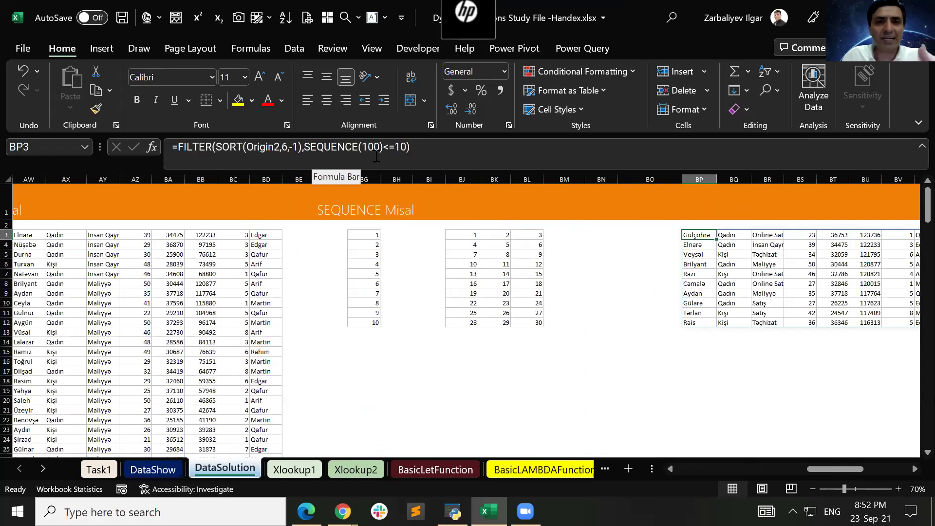
{"action": "left_click", "coordinate": [697, 365]}
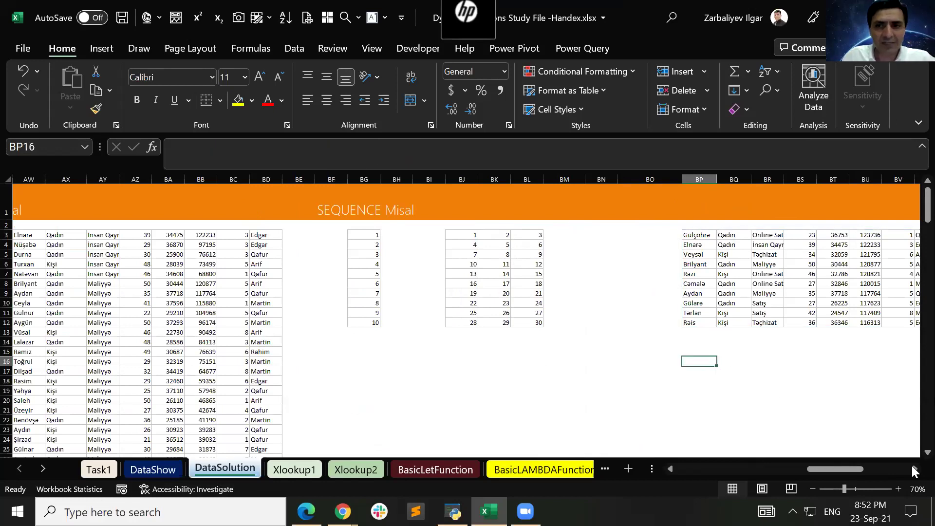
{"action": "type", "text": "=sequence"}
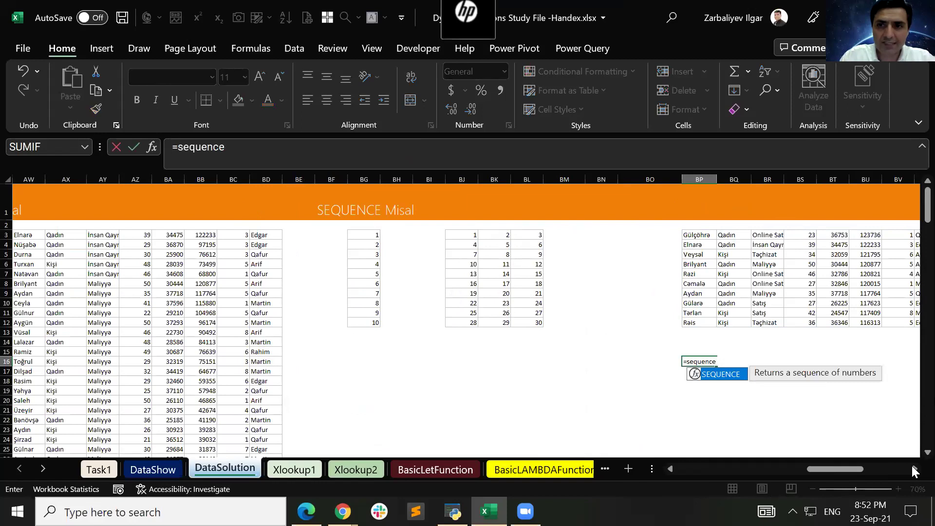
{"action": "key", "text": "Tab"}
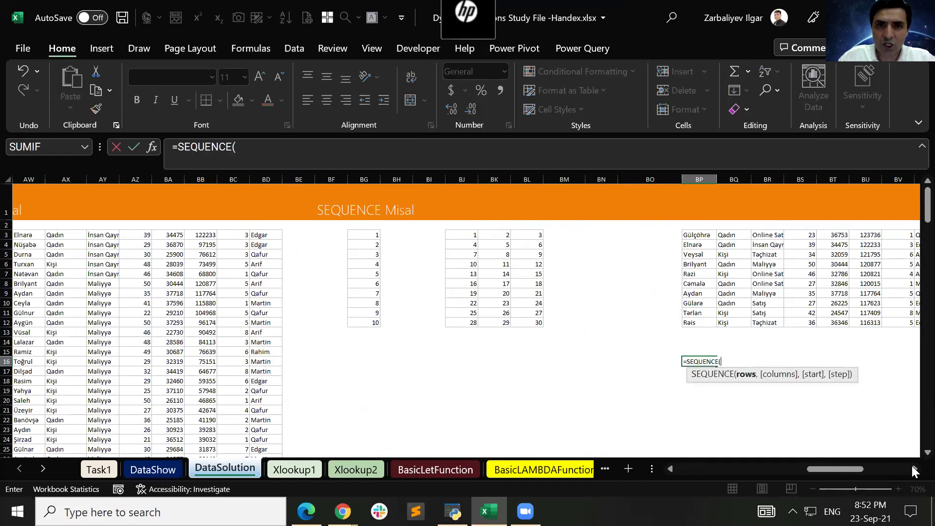
{"action": "type", "text": "100)"}
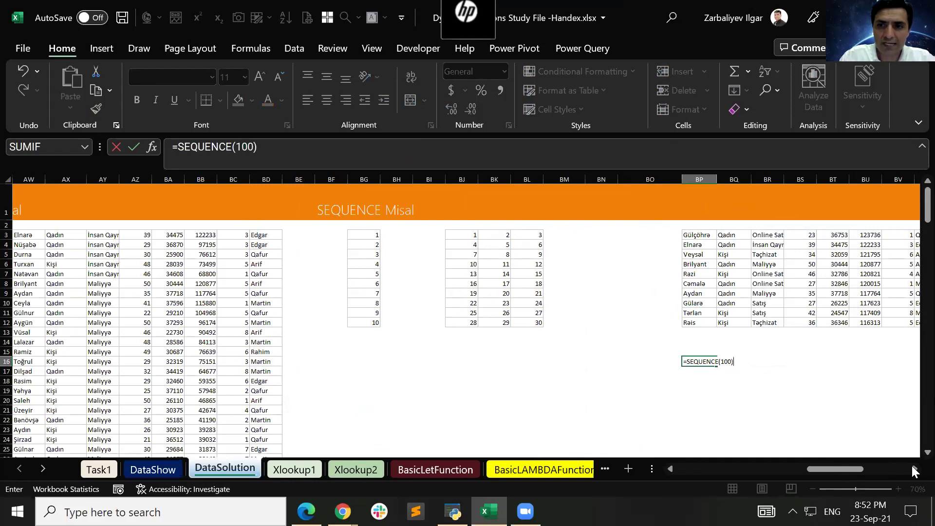
{"action": "type", "text": "<="}
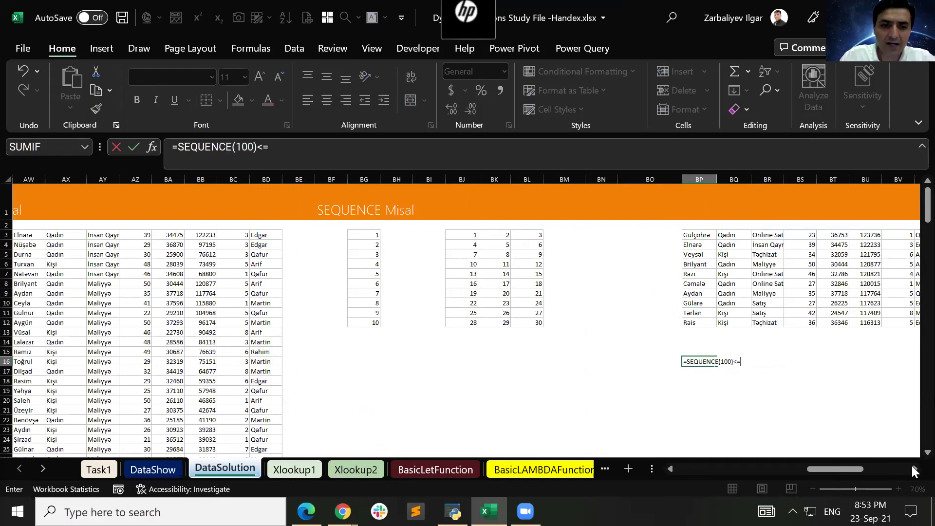
{"action": "type", "text": "10"}
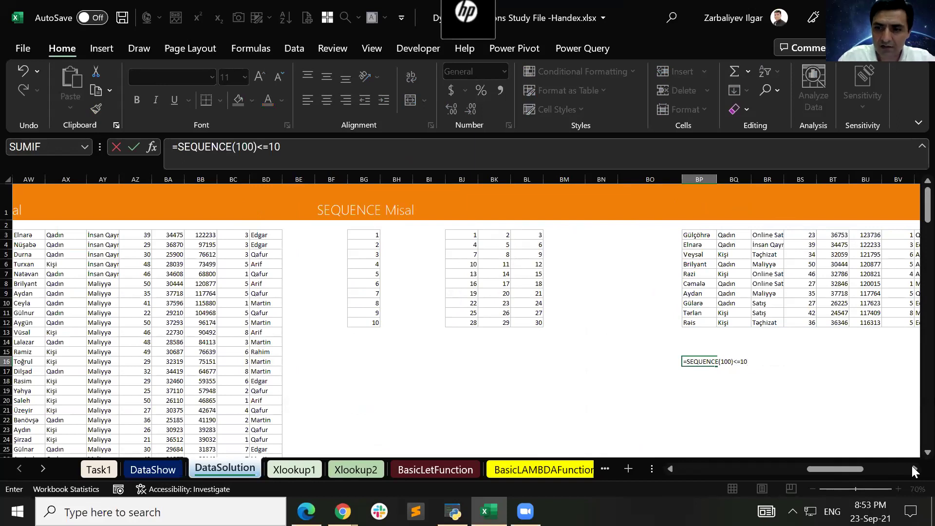
{"action": "key", "text": "Return"}
{"action": "key", "text": "Up"}
{"action": "key", "text": "Down"}
{"action": "key", "text": "Down"}
{"action": "key", "text": "Down"}
{"action": "key", "text": "Down"}
{"action": "key", "text": "Down"}
{"action": "key", "text": "Down"}
{"action": "key", "text": "Down"}
{"action": "key", "text": "Down"}
{"action": "key", "text": "Down"}
{"action": "key", "text": "Down"}
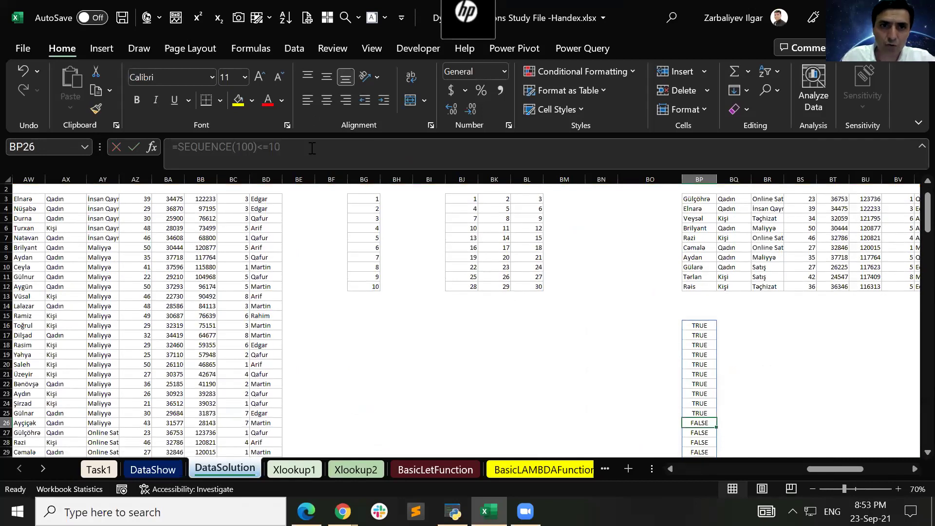
{"action": "key", "text": "Down"}
{"action": "key", "text": "Up"}
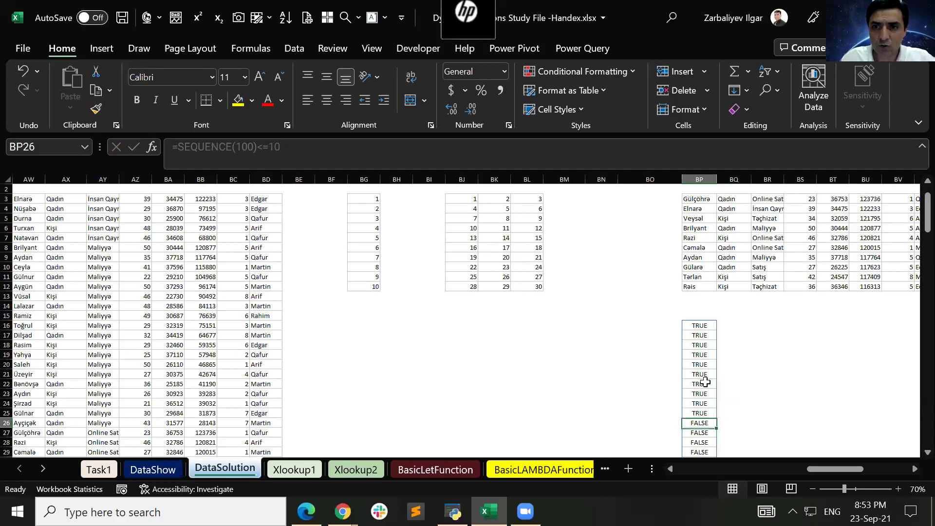
{"action": "key", "text": "Up"}
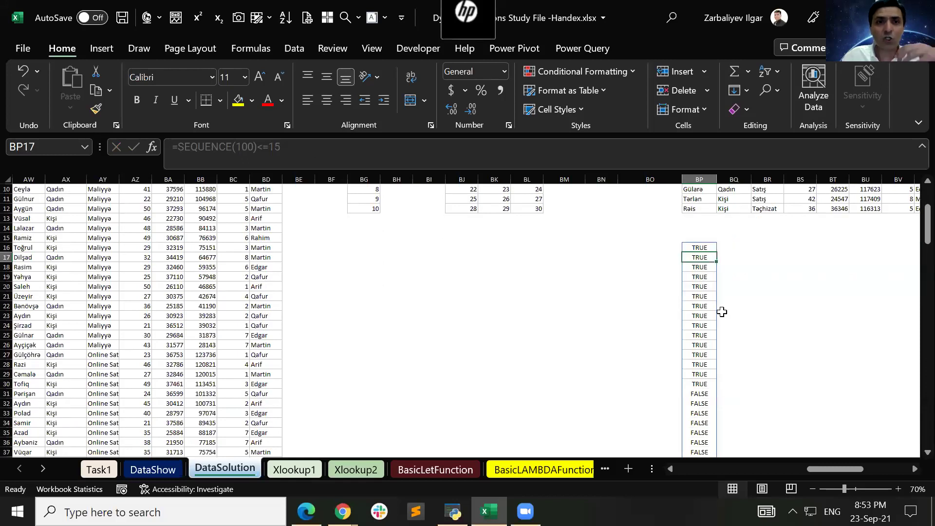
{"action": "scroll", "coordinate": [720, 313], "scroll_direction": "up", "scroll_amount": 3}
{"action": "key", "text": "Up"}
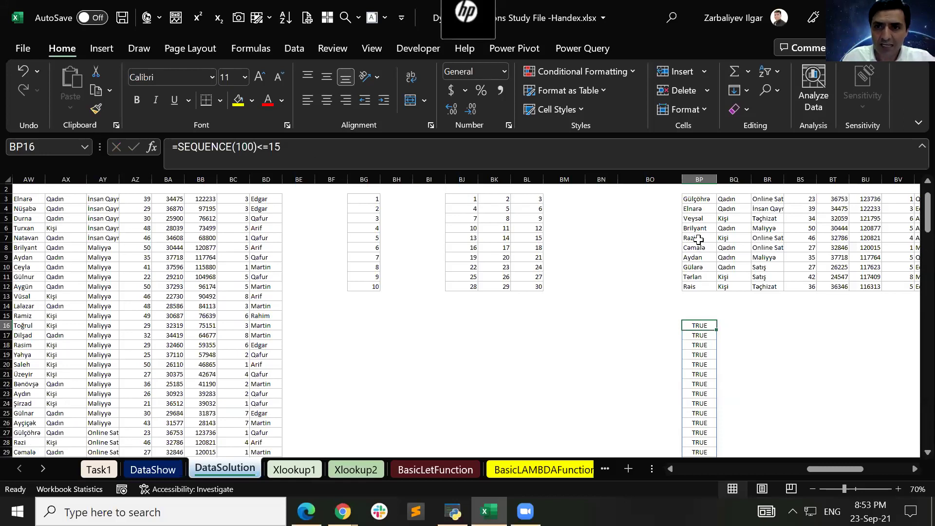
{"action": "key", "text": "Delete"}
{"action": "scroll", "coordinate": [444, 188], "scroll_direction": "up", "scroll_amount": 1}
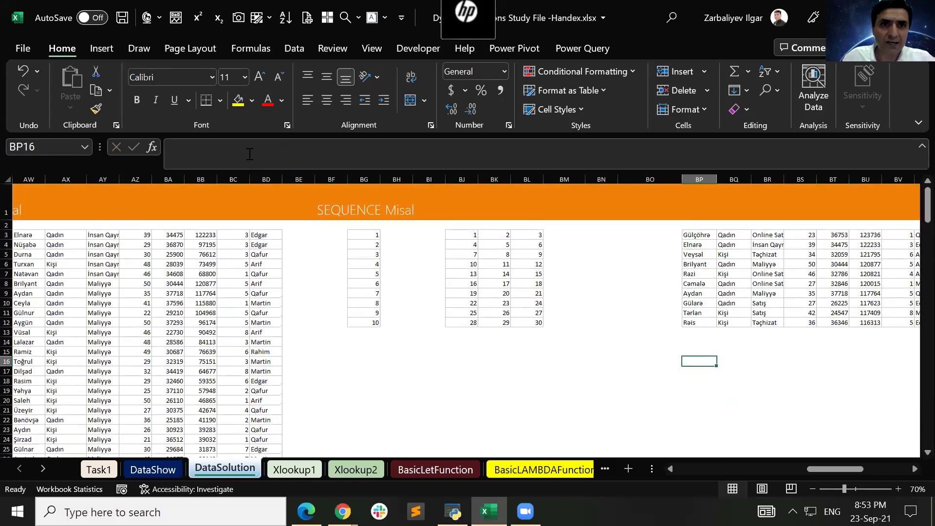
{"action": "key", "text": "ctrl+Up"}
{"action": "key", "text": "ctrl+Up"}
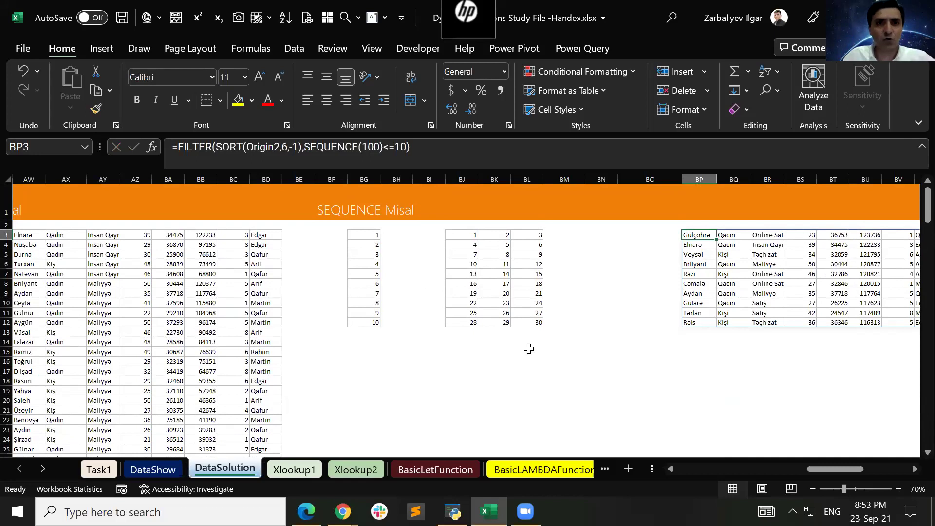
- Show BP3's formula as text in BP16 with FORMULATEXT
{"action": "left_click", "coordinate": [689, 370]}
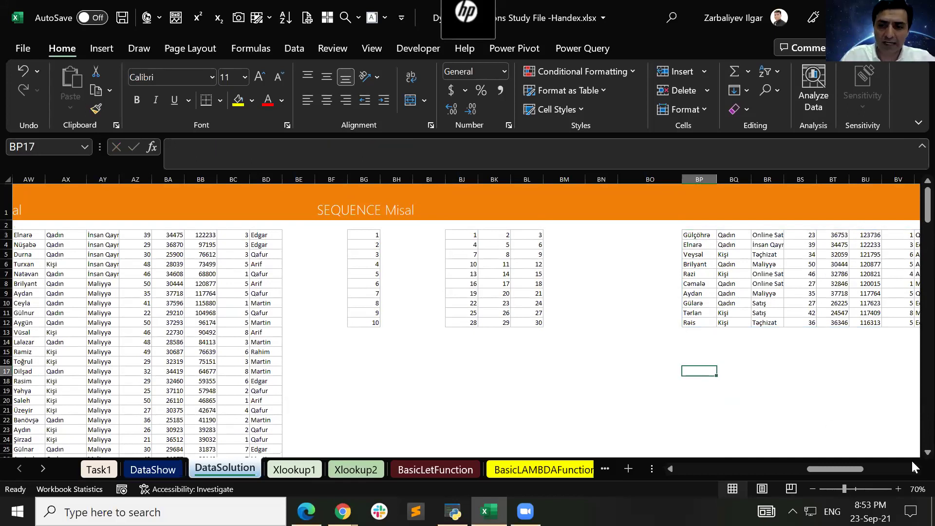
{"action": "key", "text": "Up"}
{"action": "type", "text": "=formula"}
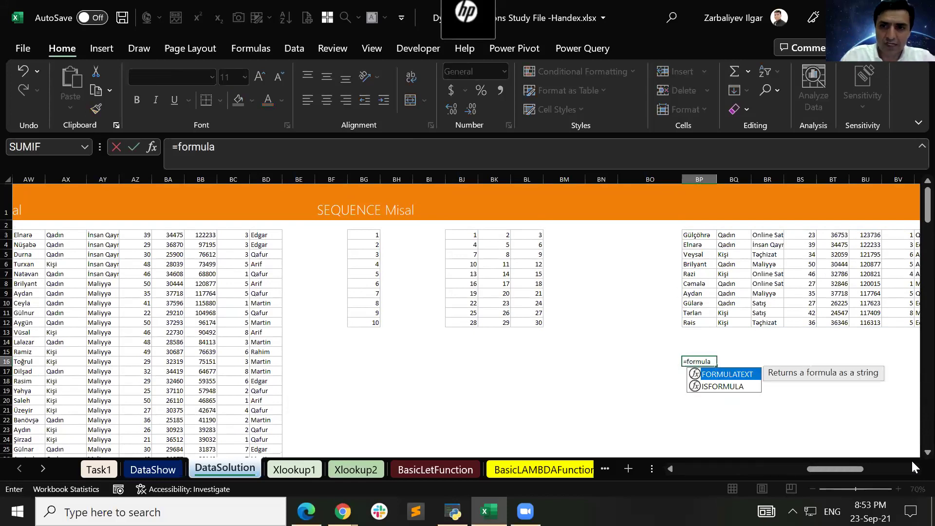
{"action": "key", "text": "Tab"}
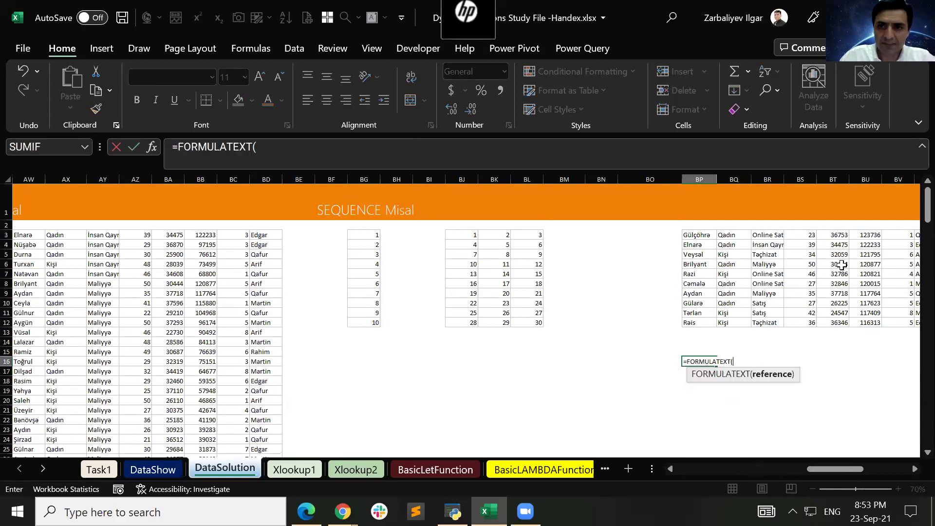
{"action": "left_click", "coordinate": [694, 234]}
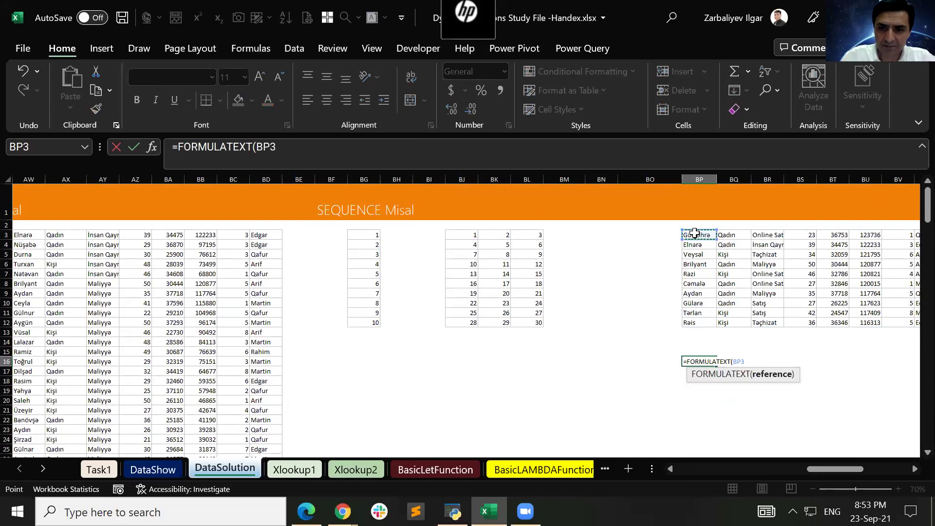
{"action": "type", "text": ")"}
{"action": "key", "text": "Return"}
{"action": "key", "text": "Up"}
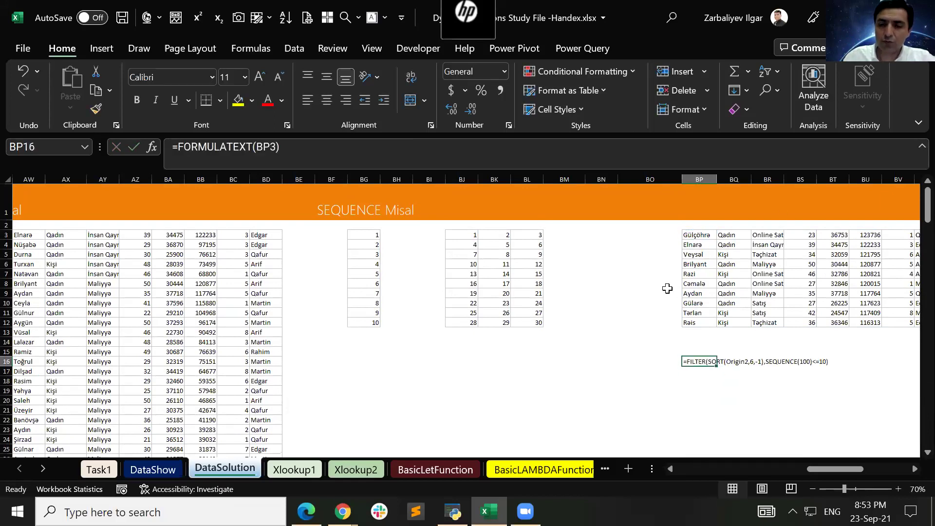
- In BP18, enter =FILTER(SORT(Origin2,6,-1),SEQUENCE(100)<=10) for the top 10 rows
{"action": "left_click", "coordinate": [699, 382]}
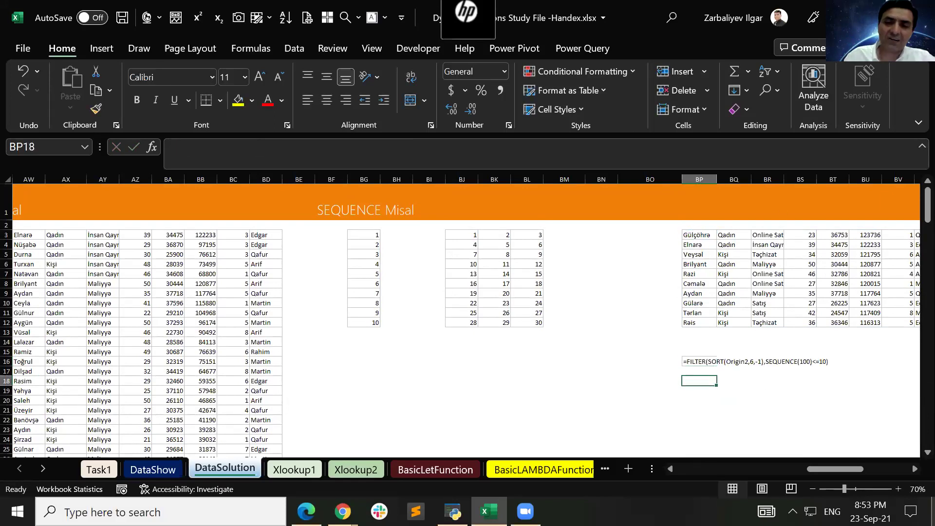
{"action": "type", "text": "=filter"}
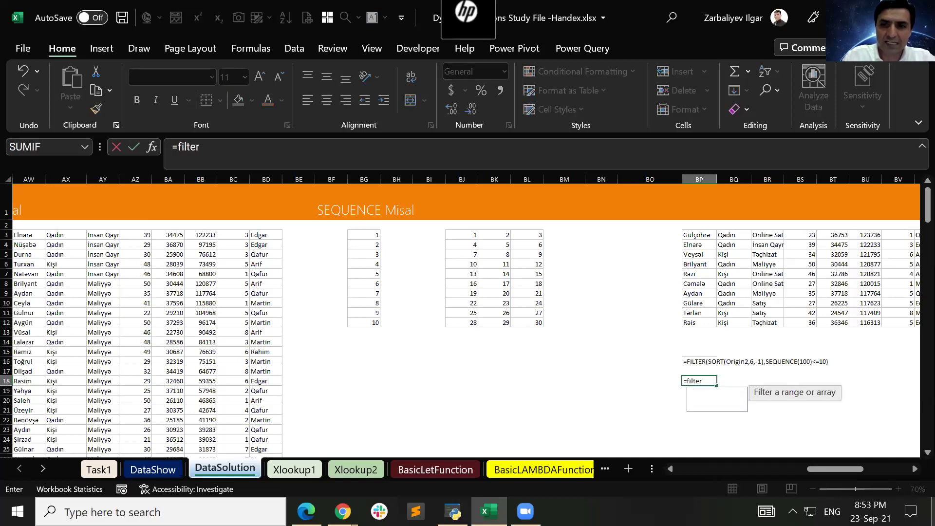
{"action": "key", "text": "Tab"}
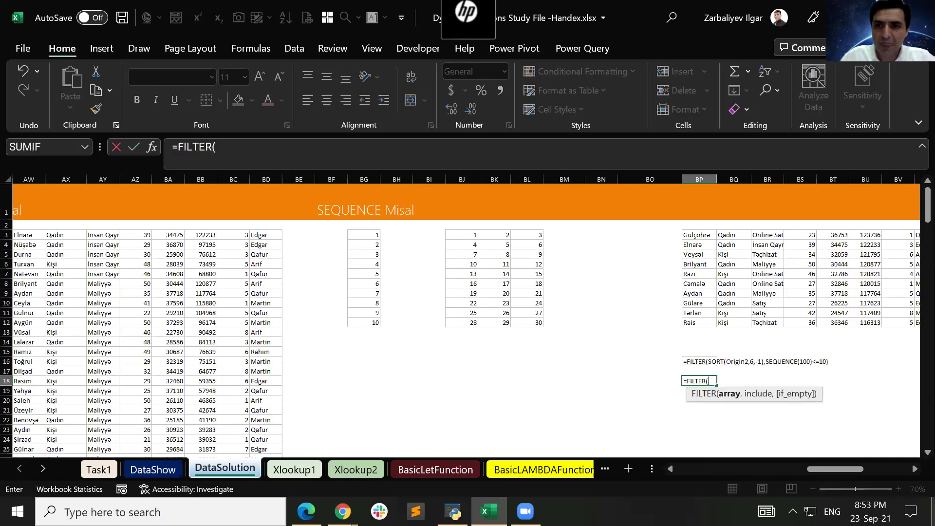
{"action": "type", "text": "sort"}
{"action": "key", "text": "Tab"}
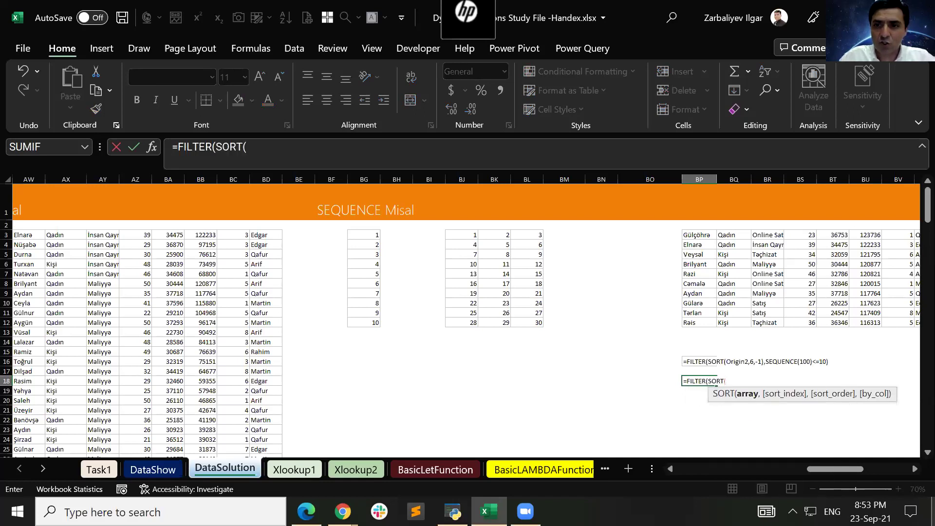
{"action": "type", "text": "or"}
{"action": "key", "text": "Down"}
{"action": "key", "text": "Down"}
{"action": "key", "text": "Tab"}
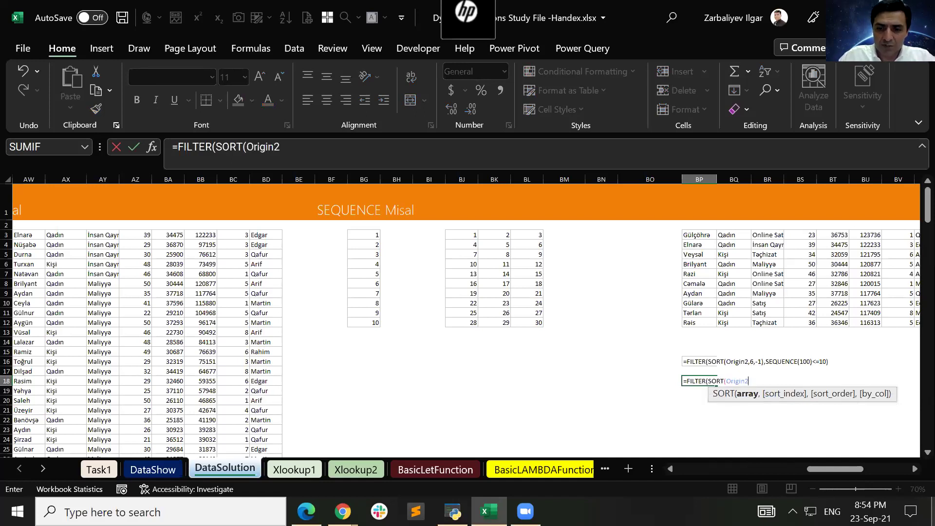
{"action": "type", "text": ",6,-1"}
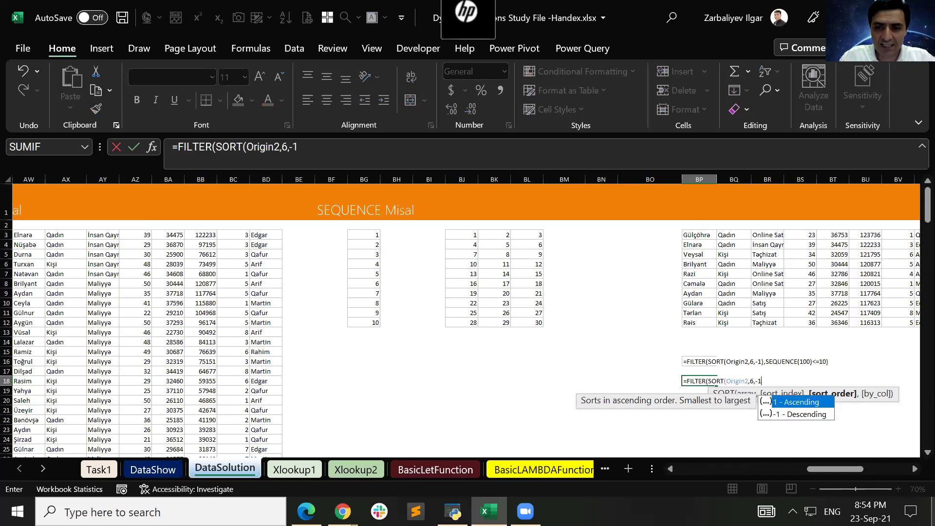
{"action": "type", "text": ")"}
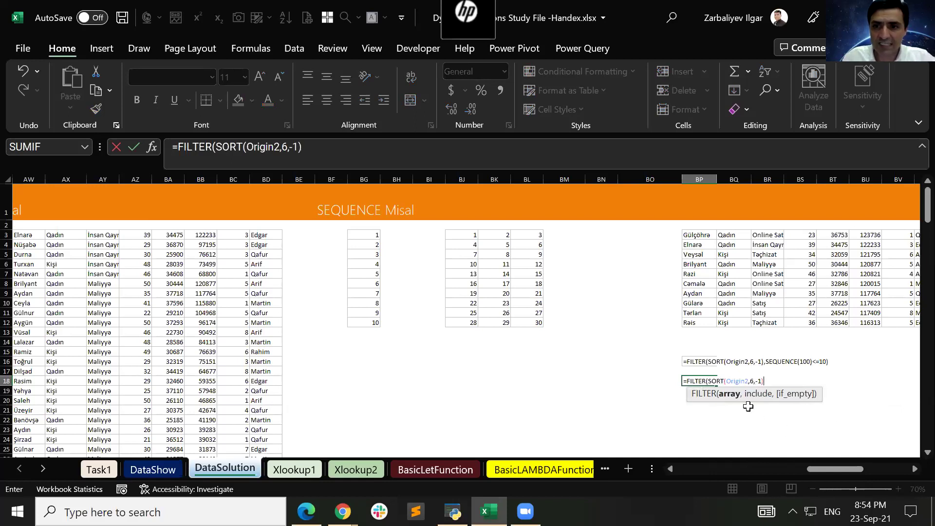
{"action": "type", "text": ","}
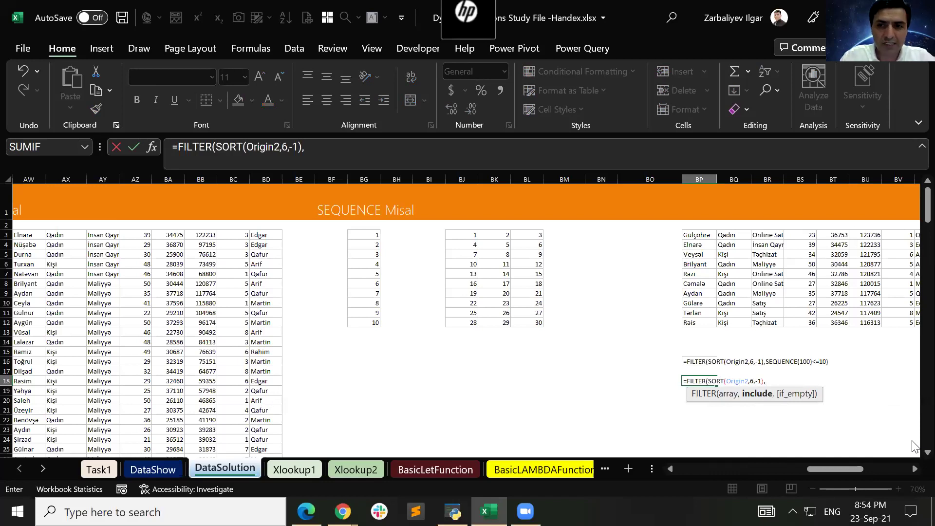
{"action": "type", "text": "Sequen"}
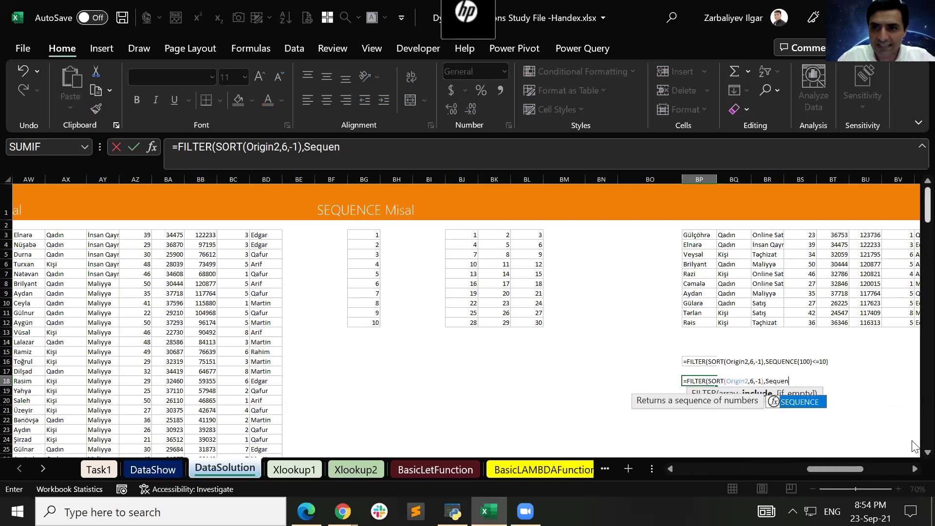
{"action": "key", "text": "Tab"}
{"action": "type", "text": "100)<=10)"}
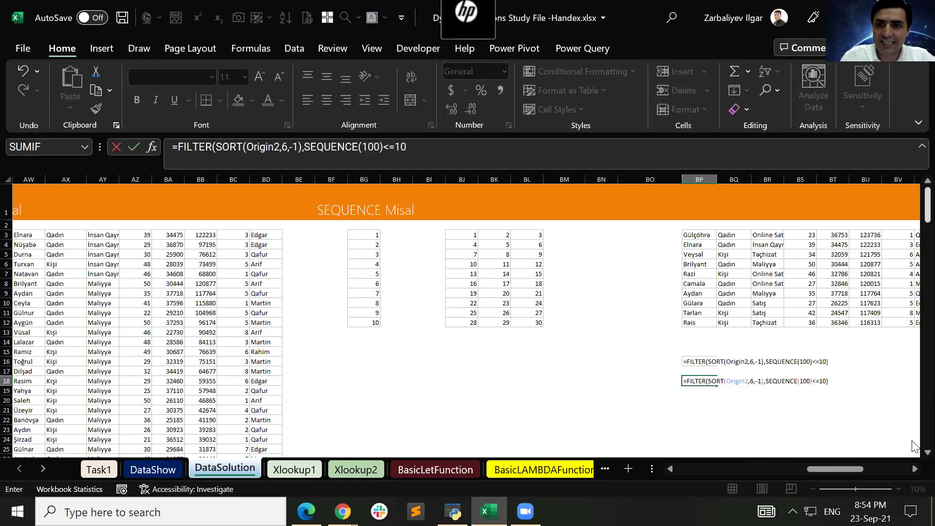
{"action": "key", "text": "Return"}
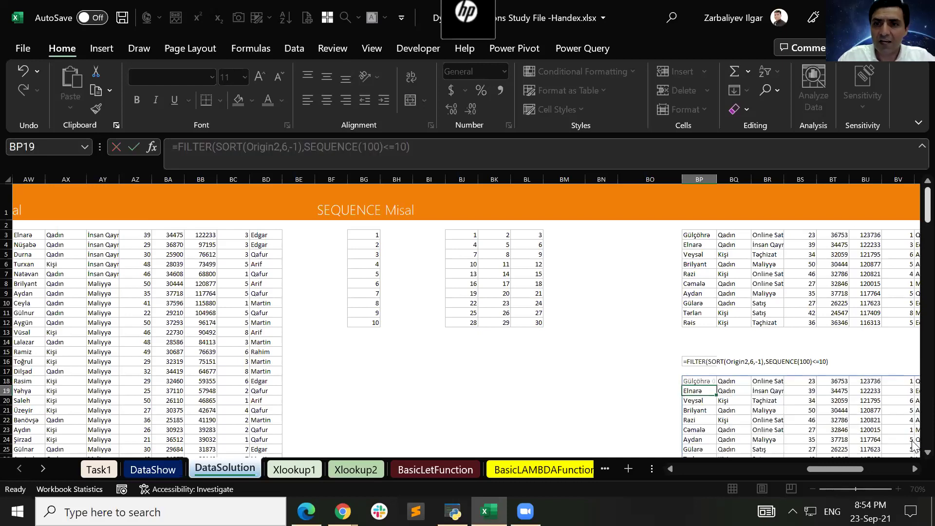
- Change BP18's row limit so it lists the top 15 rows
{"action": "key", "text": "Up"}
{"action": "key", "text": "Right"}
{"action": "key", "text": "Right"}
{"action": "key", "text": "Right"}
{"action": "key", "text": "Right"}
{"action": "key", "text": "Right"}
{"action": "key", "text": "Right"}
{"action": "key", "text": "Right"}
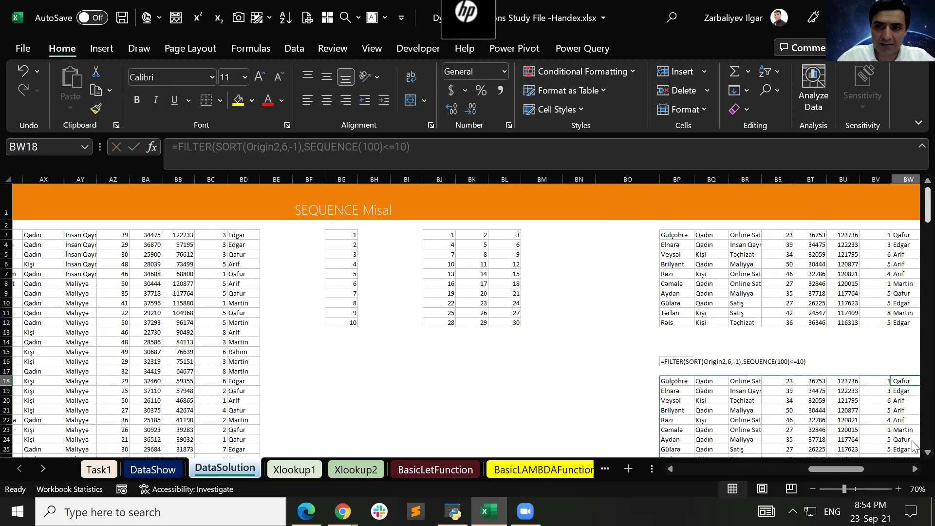
{"action": "key", "text": "Right"}
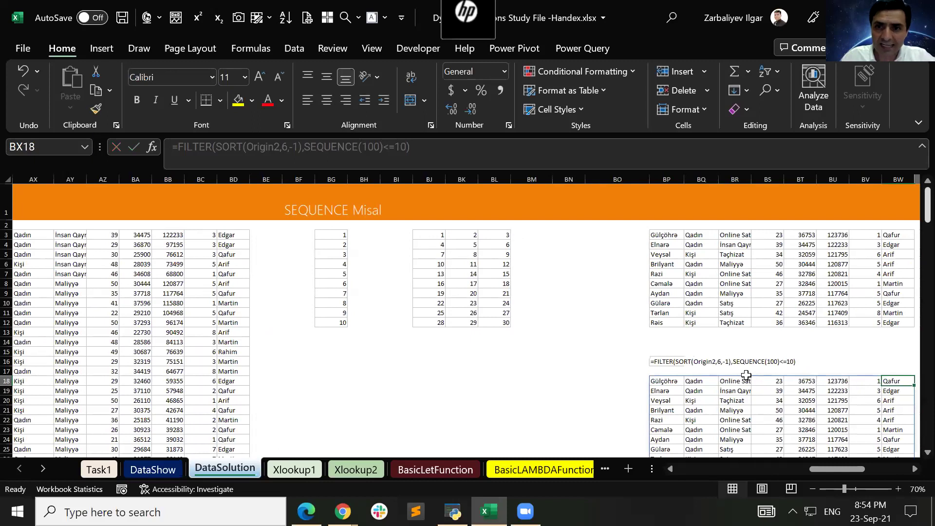
{"action": "key", "text": "Left"}
{"action": "key", "text": "Left"}
{"action": "key", "text": "Left"}
{"action": "key", "text": "Left"}
{"action": "key", "text": "Left"}
{"action": "key", "text": "Left"}
{"action": "key", "text": "Left"}
{"action": "key", "text": "Left"}
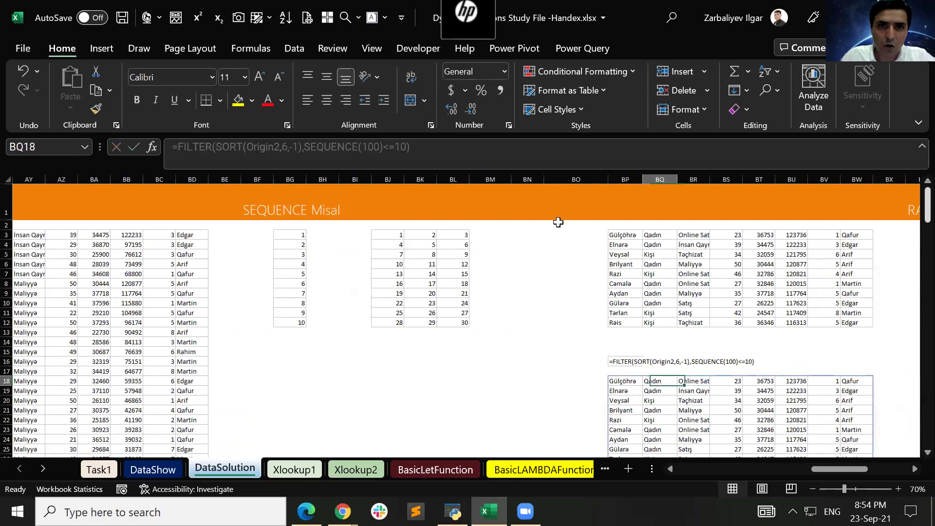
{"action": "key", "text": "F2"}
{"action": "key", "text": "BackSpace"}
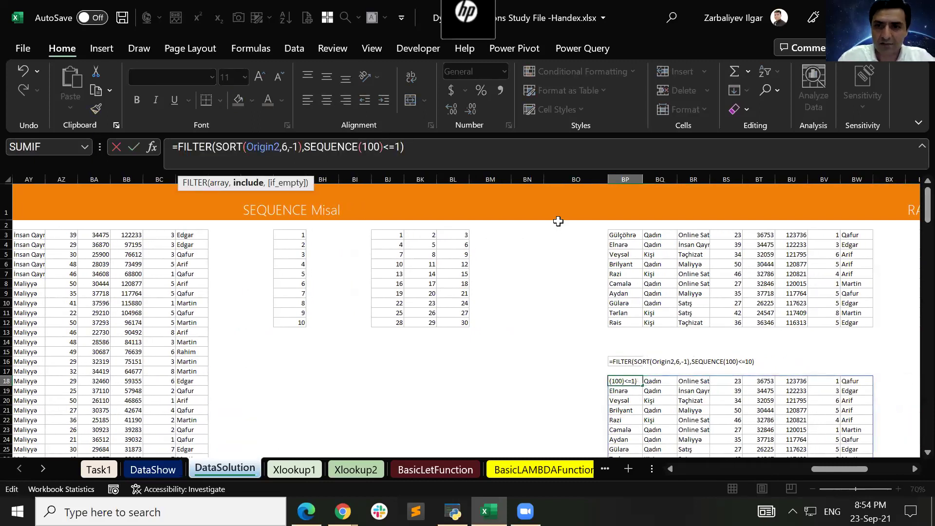
{"action": "type", "text": "5"}
{"action": "key", "text": "Return"}
- Reduce the limit to SEQUENCE(100)<=5 and check the sum of salaries BU18:BU22
{"action": "scroll", "coordinate": [662, 374], "scroll_direction": "down", "scroll_amount": 1}
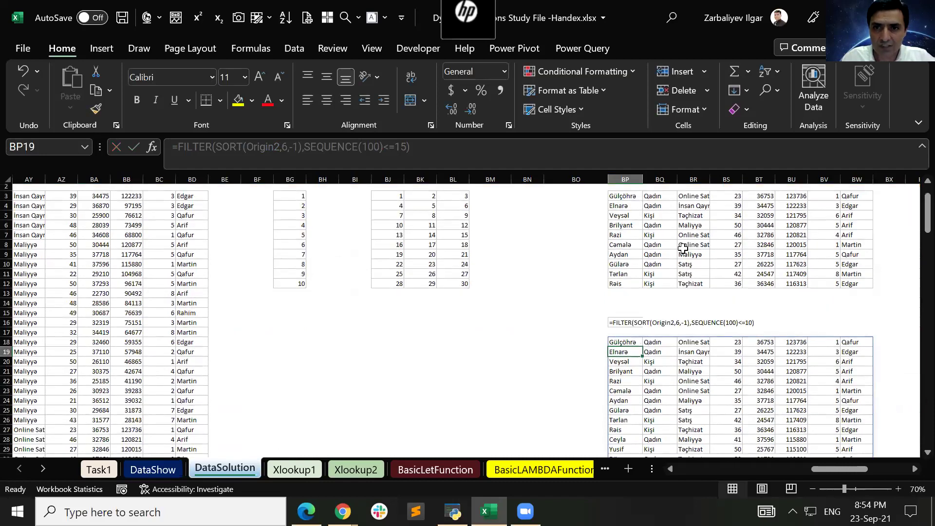
{"action": "scroll", "coordinate": [428, 159], "scroll_direction": "down", "scroll_amount": 2}
{"action": "scroll", "coordinate": [428, 160], "scroll_direction": "down", "scroll_amount": 3}
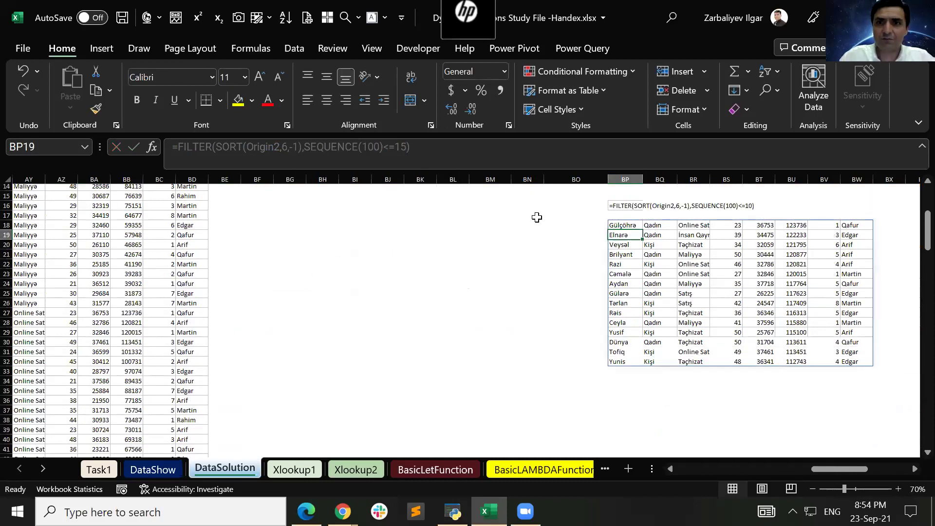
{"action": "key", "text": "Up"}
{"action": "key", "text": "F2"}
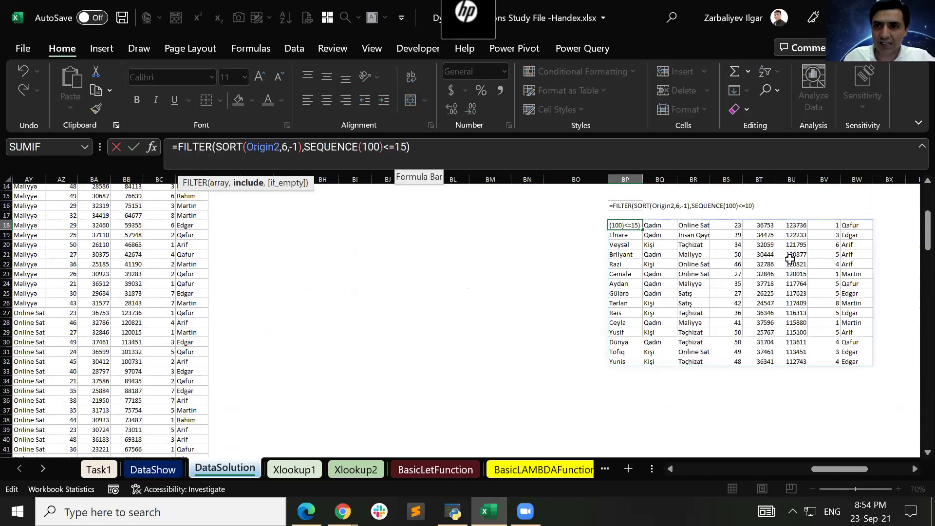
{"action": "key", "text": "Left"}
{"action": "key", "text": "BackSpace"}
{"action": "key", "text": "Return"}
{"action": "key", "text": "Up"}
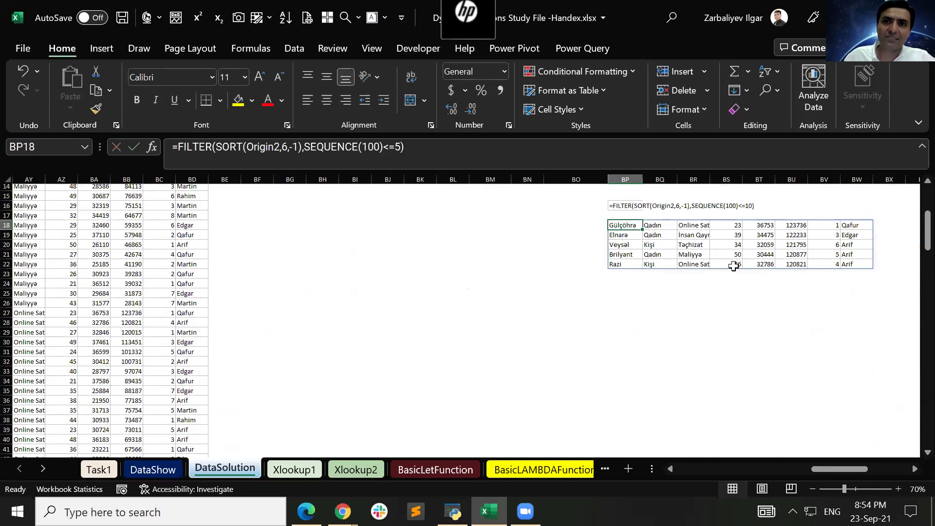
{"action": "left_click_drag", "start_coordinate": [791, 225], "coordinate": [791, 263]}
{"action": "scroll", "coordinate": [679, 236], "scroll_direction": "up", "scroll_amount": 2}
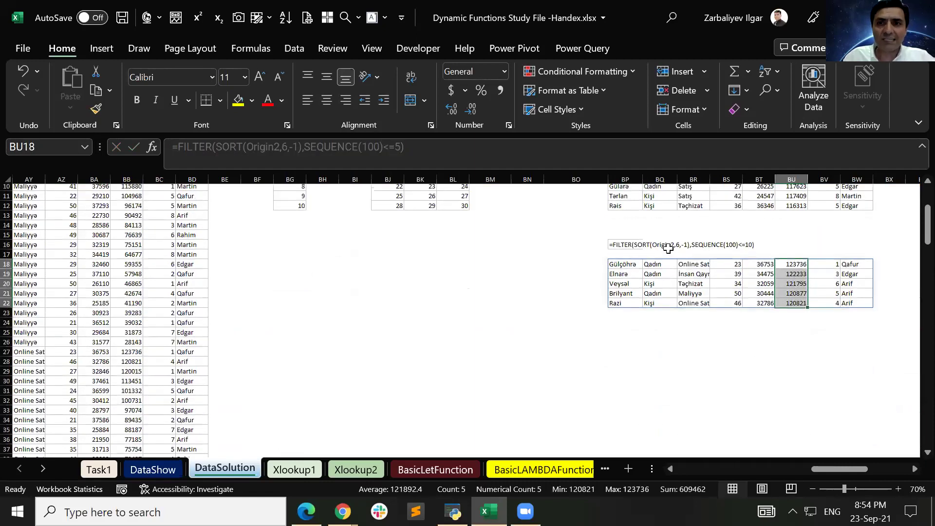
{"action": "scroll", "coordinate": [726, 240], "scroll_direction": "up", "scroll_amount": 3}
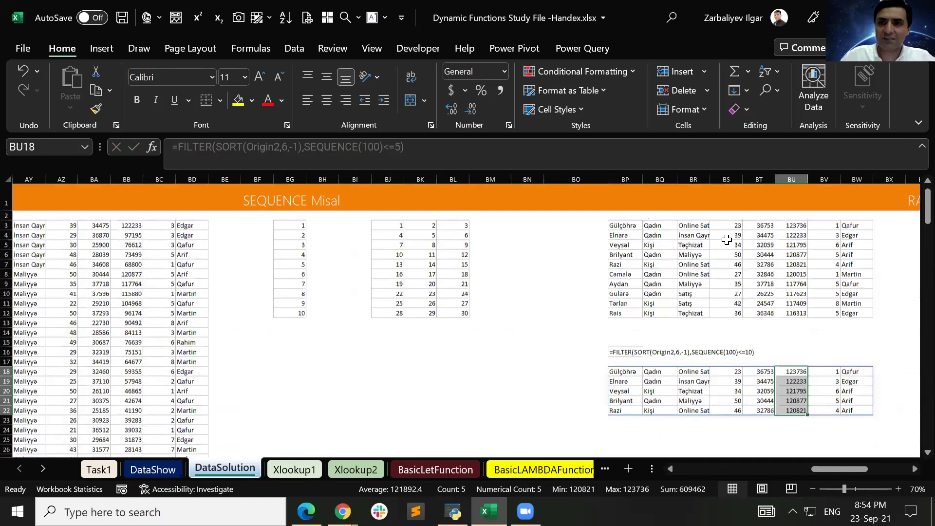
- On the DataShow sheet, enter =RAND() in BX5 under RANDARRAY Misal
{"action": "key", "text": "ctrl+Page_Up"}
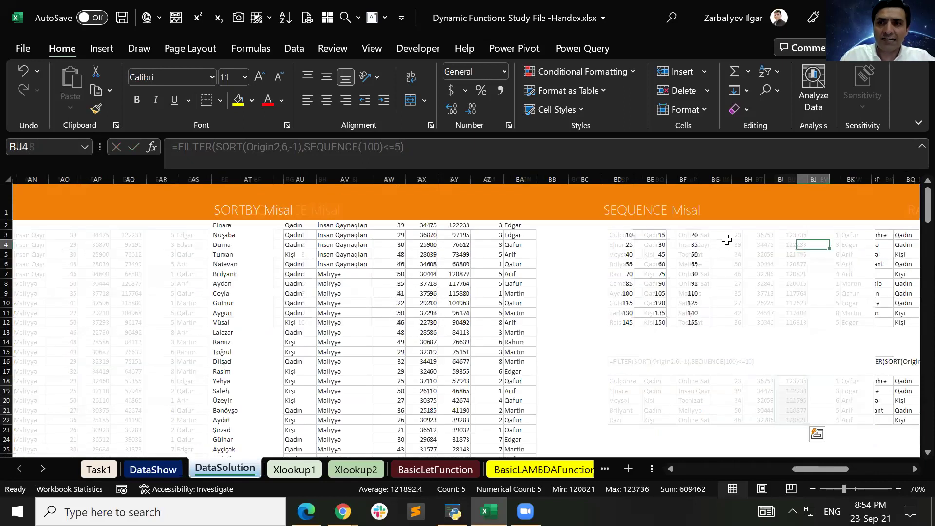
{"action": "key", "text": "Right"}
{"action": "key", "text": "Right"}
{"action": "key", "text": "Right"}
{"action": "key", "text": "Right"}
{"action": "key", "text": "Right"}
{"action": "key", "text": "Right"}
{"action": "key", "text": "Right"}
{"action": "key", "text": "Right"}
{"action": "key", "text": "Right"}
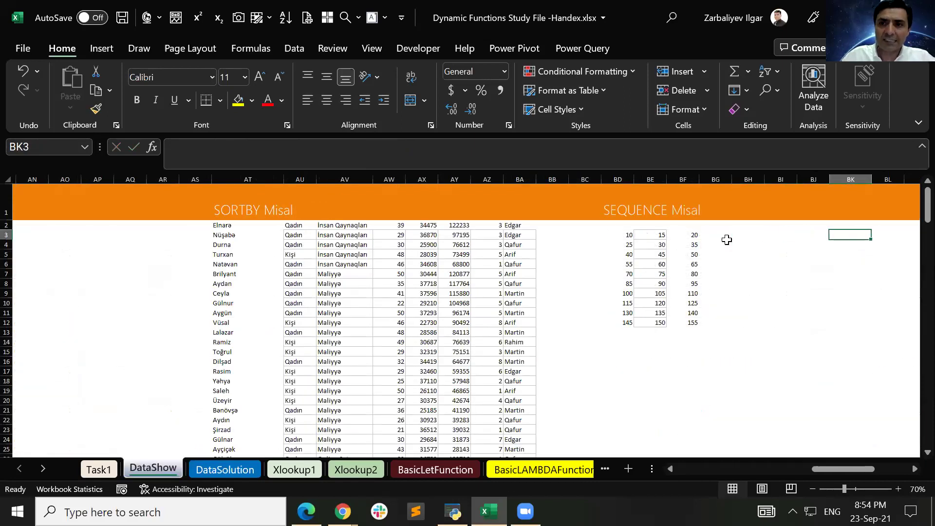
{"action": "key", "text": "Right"}
{"action": "key", "text": "Right"}
{"action": "key", "text": "Right"}
{"action": "key", "text": "Right"}
{"action": "key", "text": "Right"}
{"action": "key", "text": "Right"}
{"action": "key", "text": "Right"}
{"action": "key", "text": "Right"}
{"action": "key", "text": "Right"}
{"action": "key", "text": "Right"}
{"action": "key", "text": "Right"}
{"action": "key", "text": "Right"}
{"action": "key", "text": "Right"}
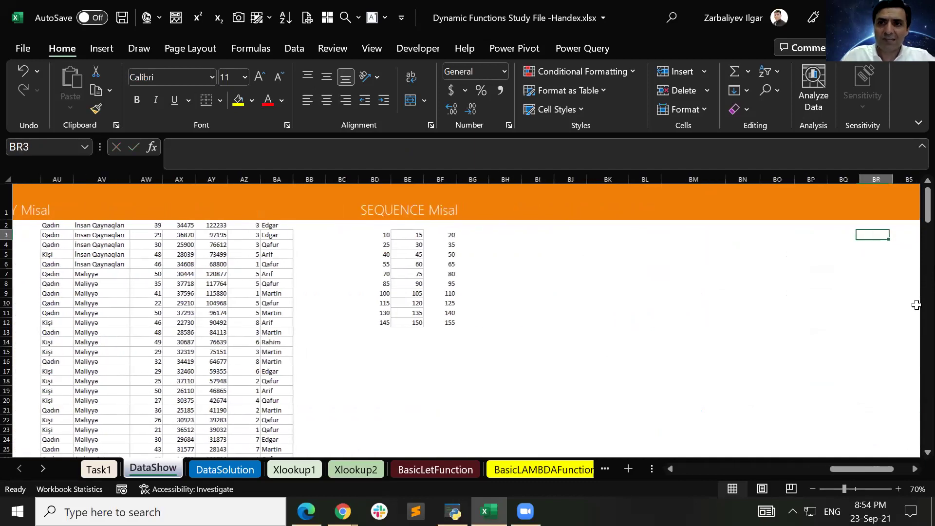
{"action": "key", "text": "Right"}
{"action": "key", "text": "Right"}
{"action": "key", "text": "Right"}
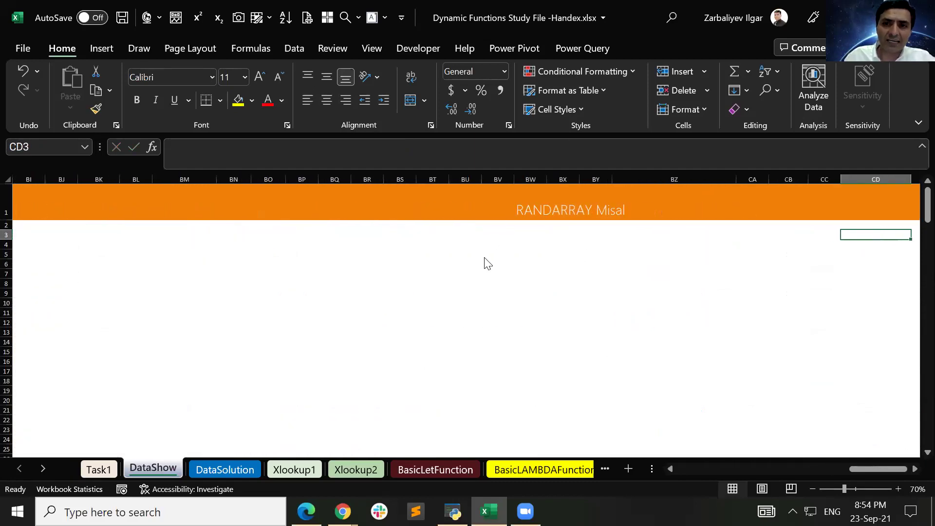
{"action": "left_click", "coordinate": [449, 255]}
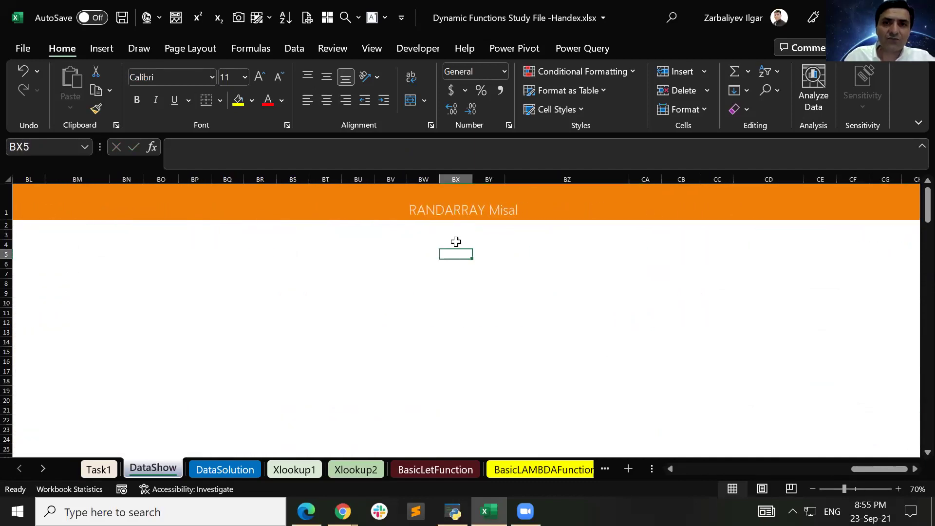
{"action": "type", "text": "=r"}
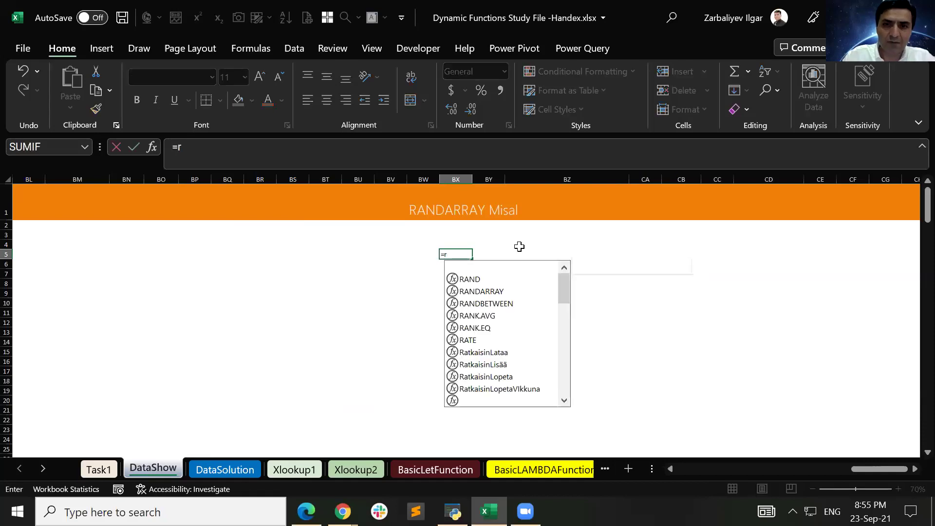
{"action": "type", "text": "and()"}
{"action": "key", "text": "ctrl+Return"}
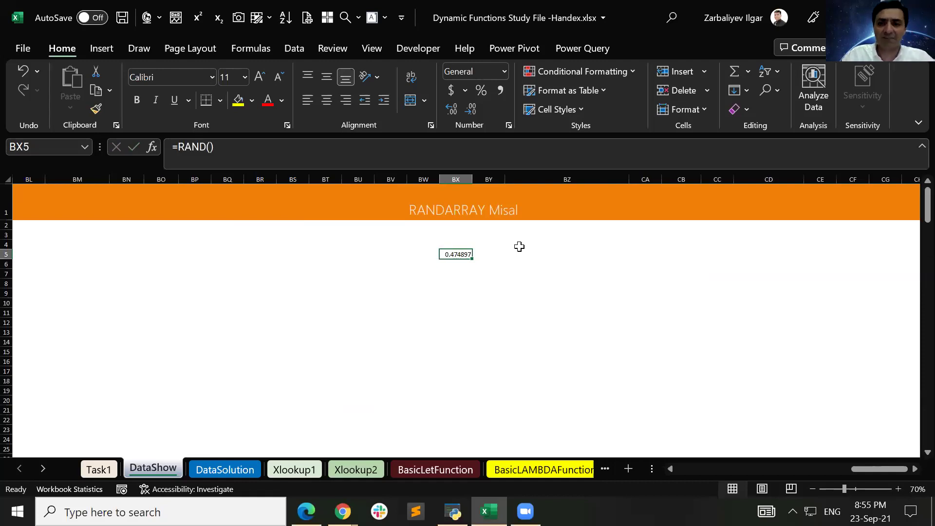
- Replace it with =RANDARRAY(10) to spill ten random decimals, then reopen BX5 for editing
{"action": "key", "text": "Delete"}
{"action": "type", "text": "=randarr"}
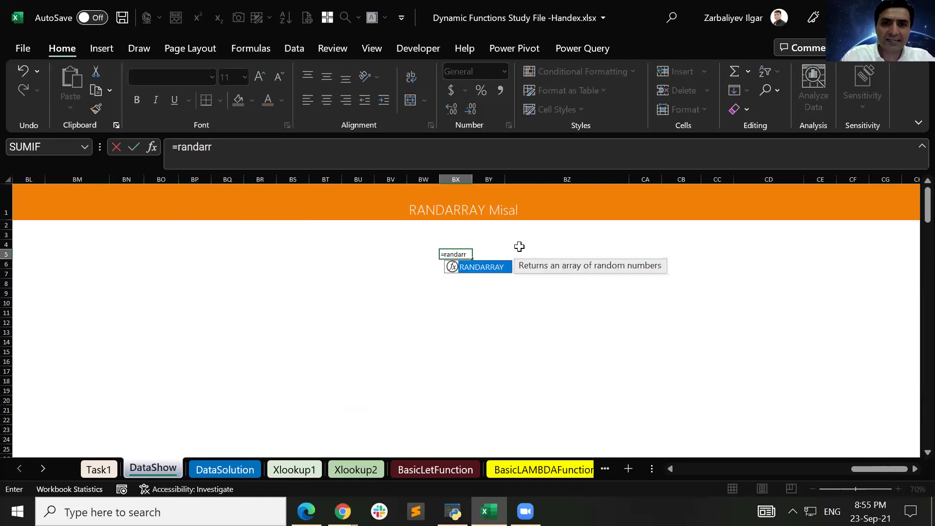
{"action": "key", "text": "Tab"}
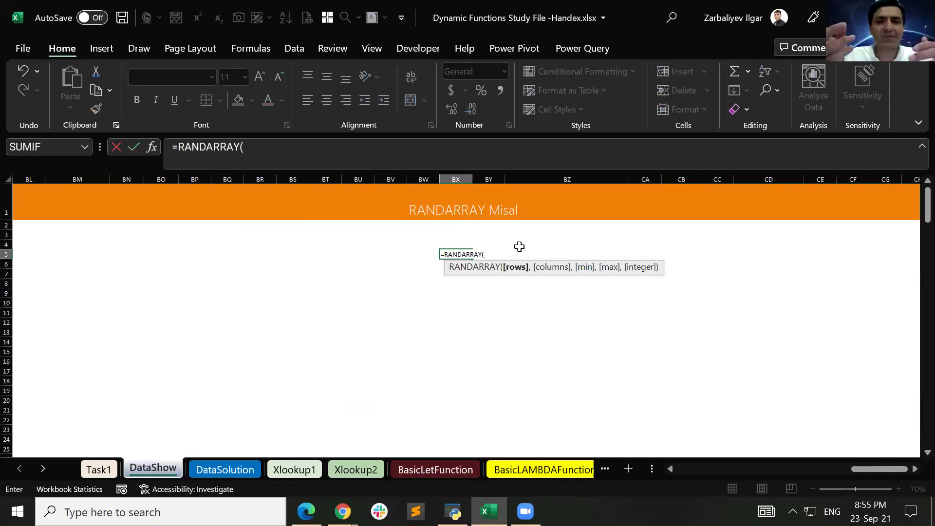
{"action": "type", "text": "10"}
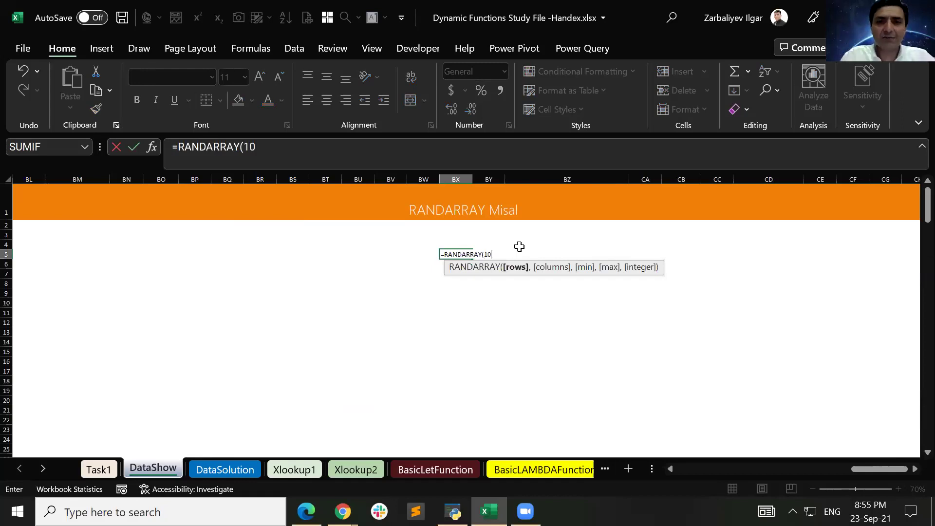
{"action": "type", "text": ")"}
{"action": "key", "text": "Return"}
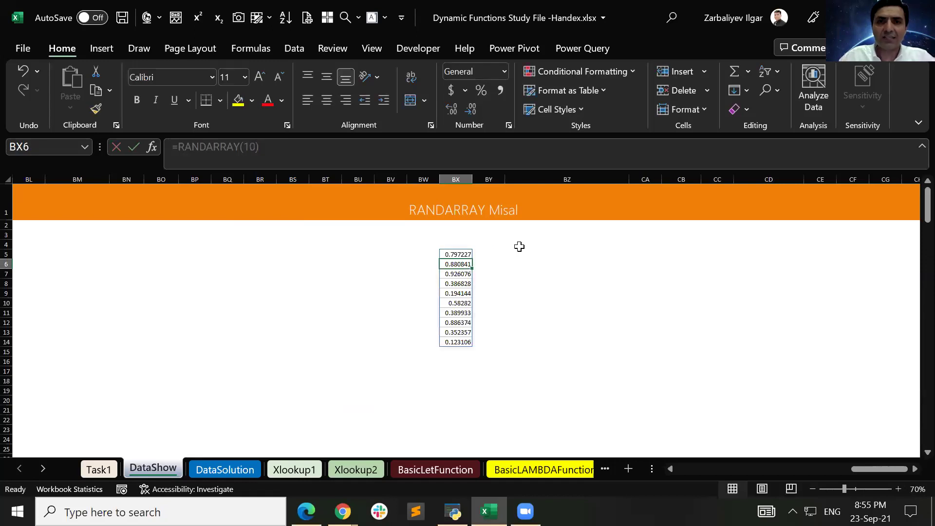
{"action": "key", "text": "Up"}
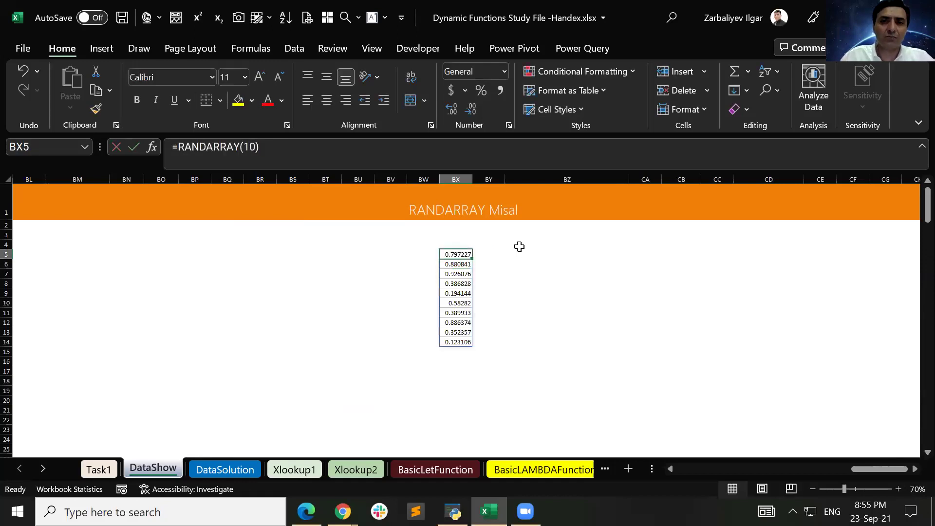
{"action": "left_click", "coordinate": [286, 150]}
- Change BX5 to =RANDARRAY(10,1,1,10,TRUE) so it returns whole numbers from 1 to 10
{"action": "key", "text": "BackSpace"}
{"action": "type", "text": ","}
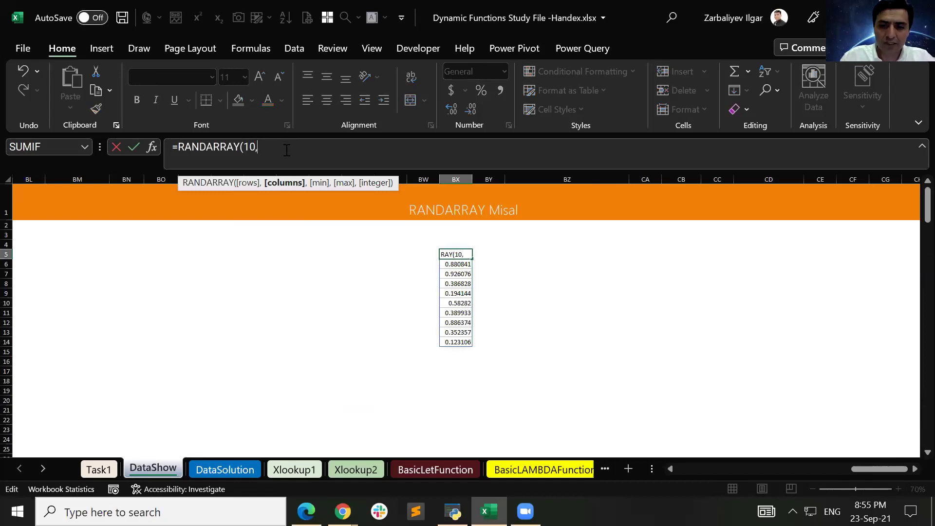
{"action": "type", "text": "1,"}
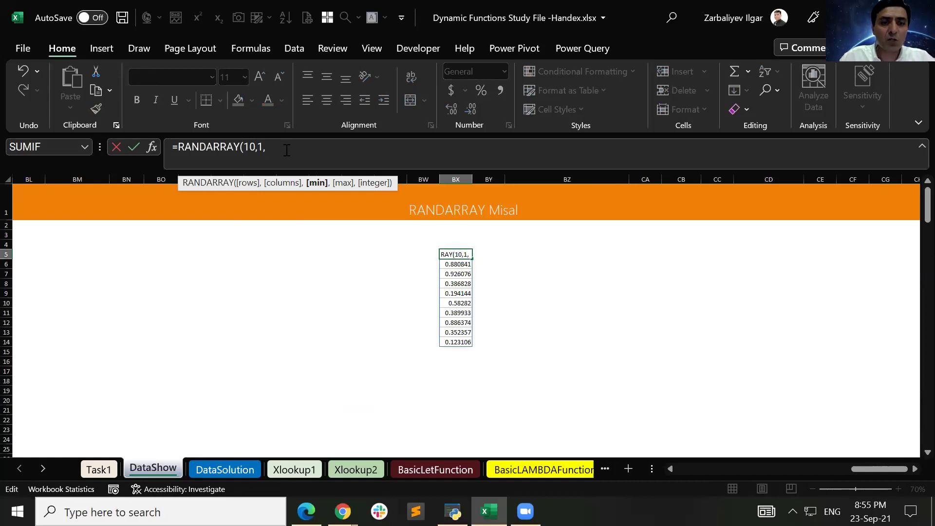
{"action": "type", "text": "1,10"}
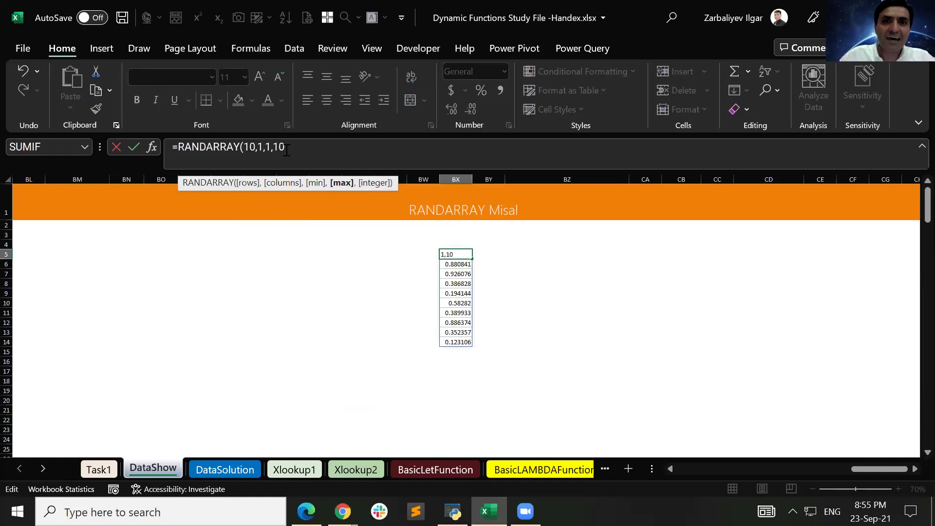
{"action": "type", "text": ","}
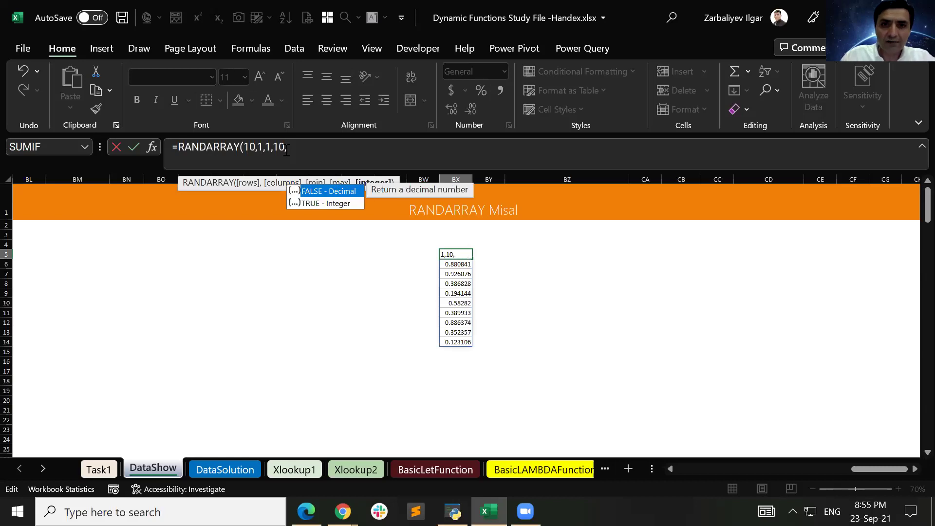
{"action": "double_click", "coordinate": [347, 204]}
{"action": "type", "text": ")"}
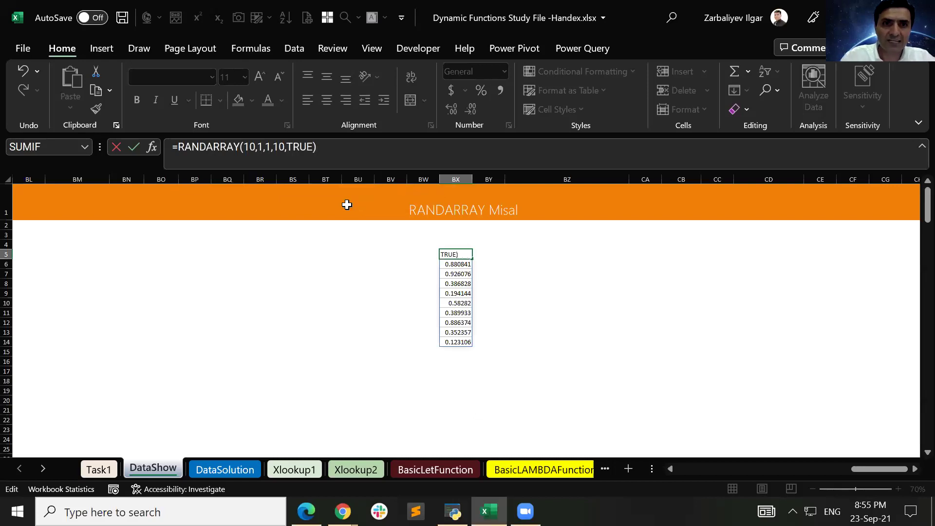
{"action": "key", "text": "Return"}
{"action": "key", "text": "Up"}
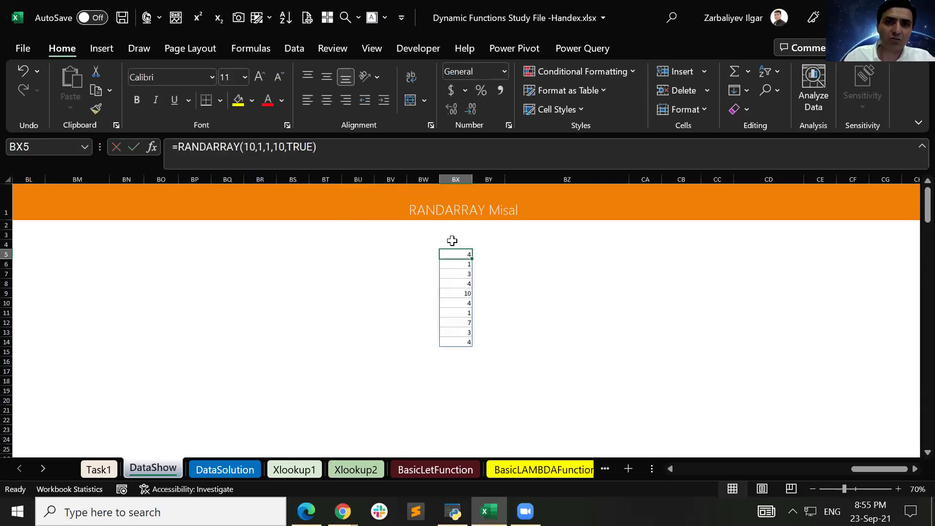
- Recommit the formula cells to regenerate the random integers
{"action": "key", "text": "F2"}
{"action": "key", "text": "Return"}
{"action": "key", "text": "Return"}
{"action": "double_click", "coordinate": [470, 274]}
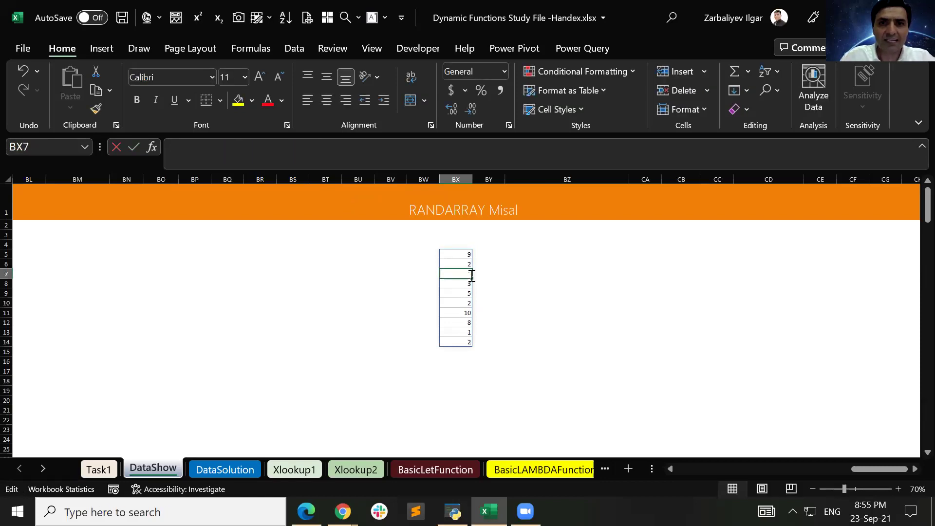
{"action": "key", "text": "ctrl+Return"}
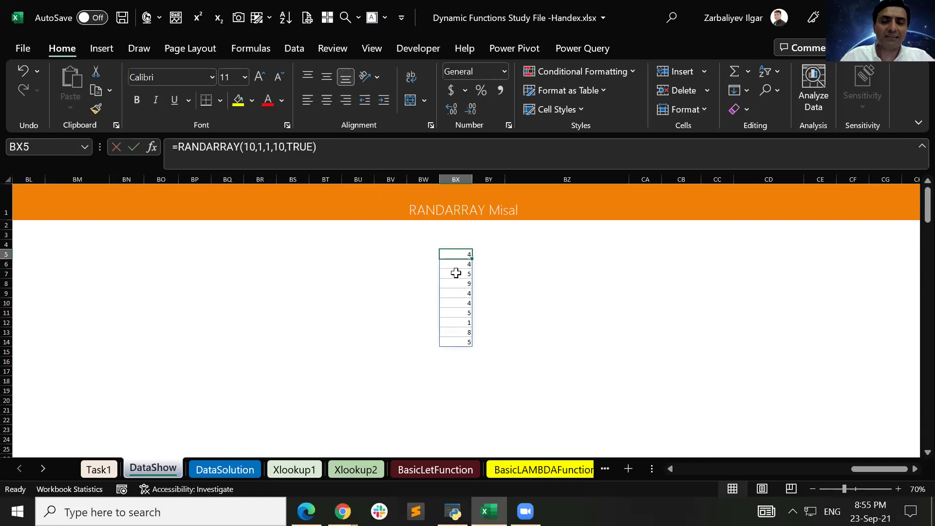
- On DataSolution's RANDARRAY Misal section, inspect the BZ3 RANDARRAY(10) and CC3 SORTBY shuffle formulas
{"action": "left_click", "coordinate": [242, 459]}
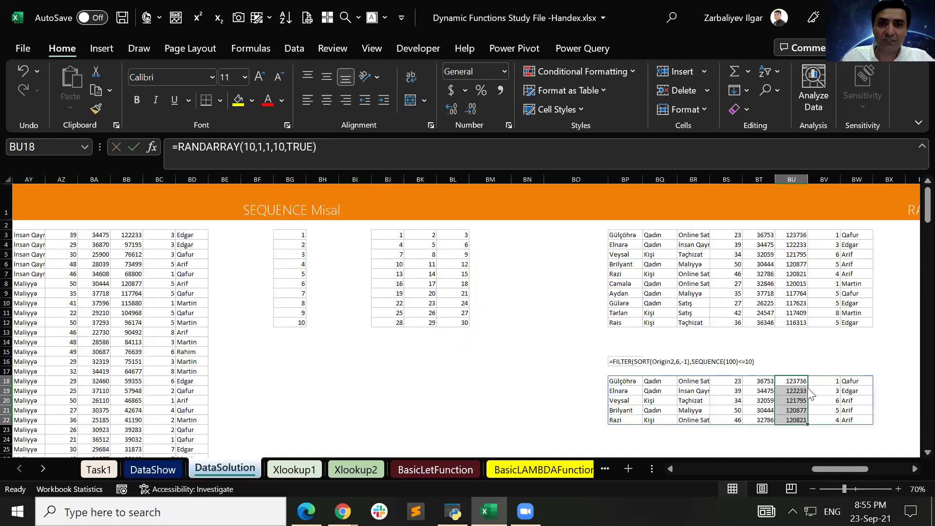
{"action": "left_click_drag", "start_coordinate": [854, 470], "coordinate": [896, 467]}
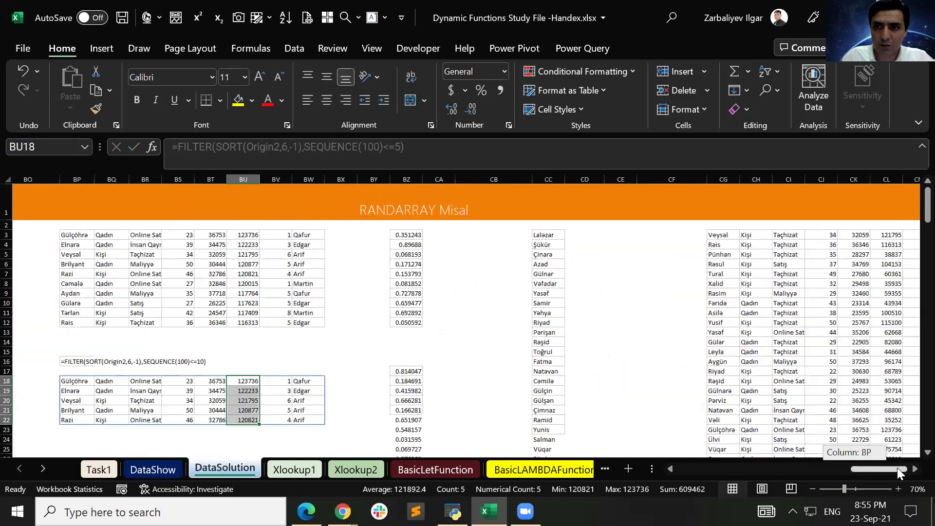
{"action": "left_click", "coordinate": [321, 240]}
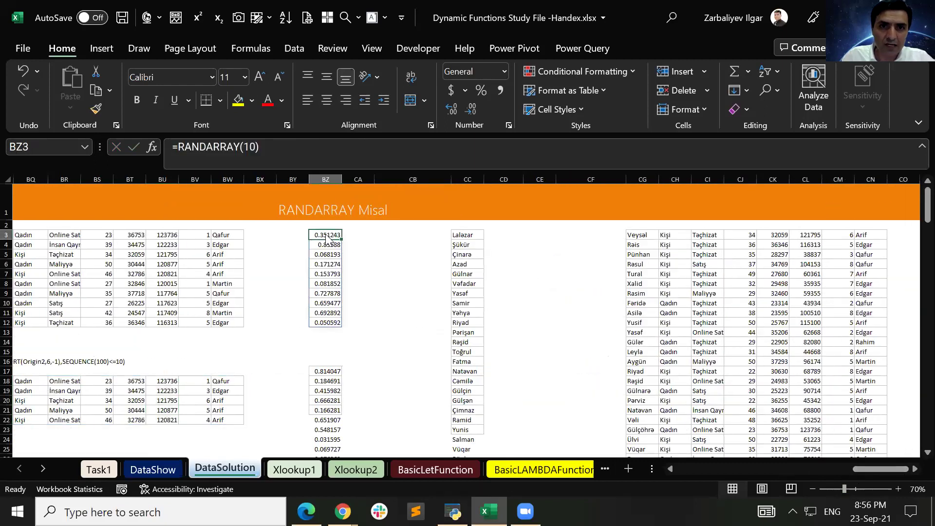
{"action": "left_click", "coordinate": [470, 241]}
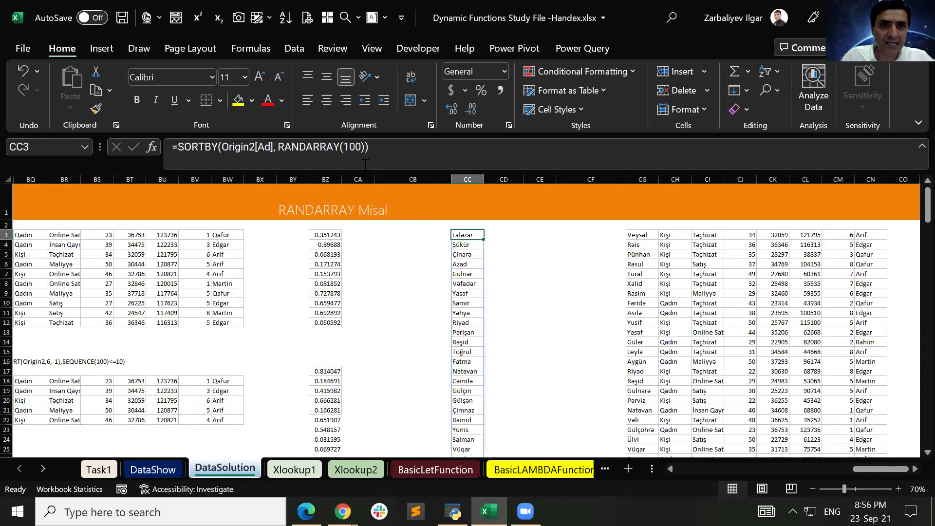
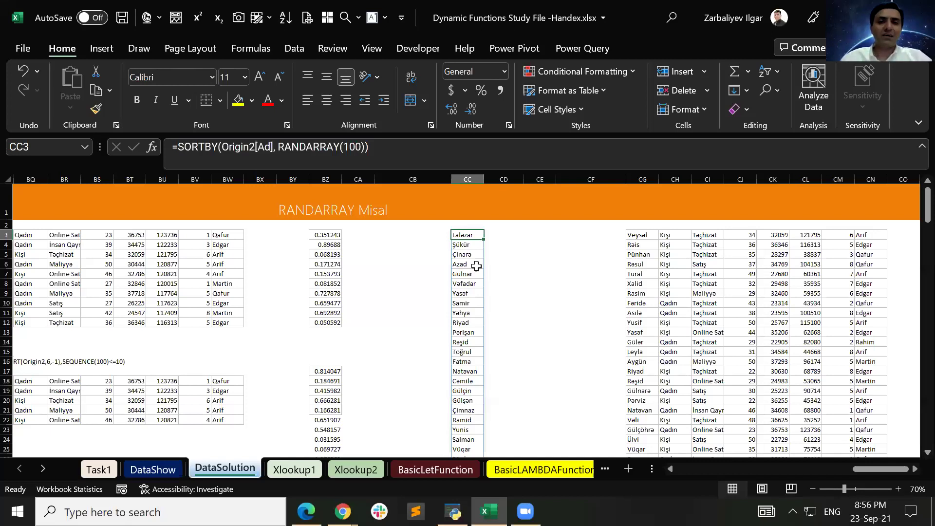
- On the DataShow sheet, enter =RANDARRAY(100) in BZ5 to spill 100 random decimals
{"action": "left_click", "coordinate": [158, 469]}
{"action": "left_click", "coordinate": [567, 253]}
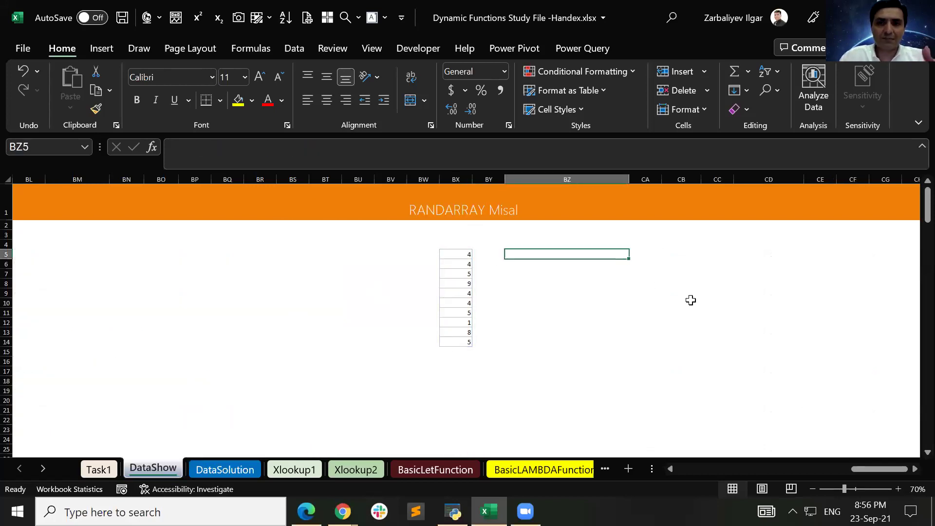
{"action": "type", "text": "=randa"}
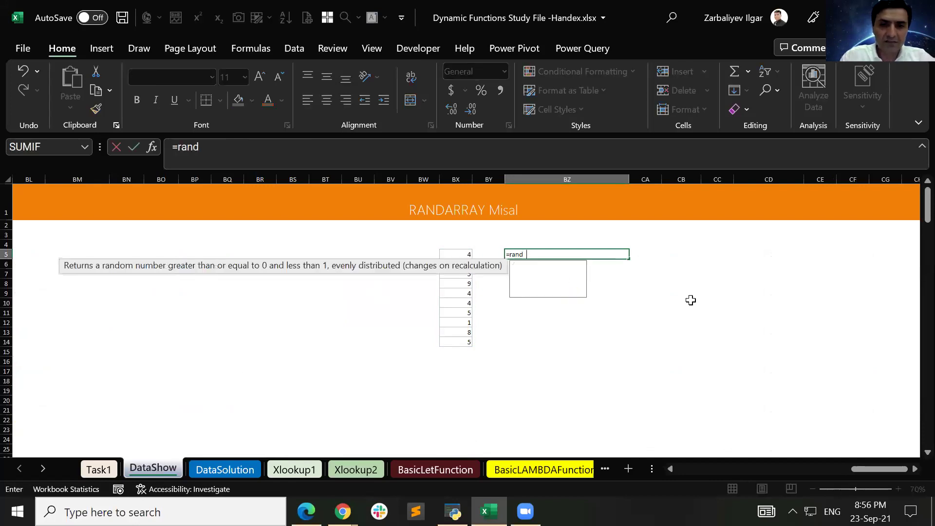
{"action": "key", "text": "Tab"}
{"action": "type", "text": "100)"}
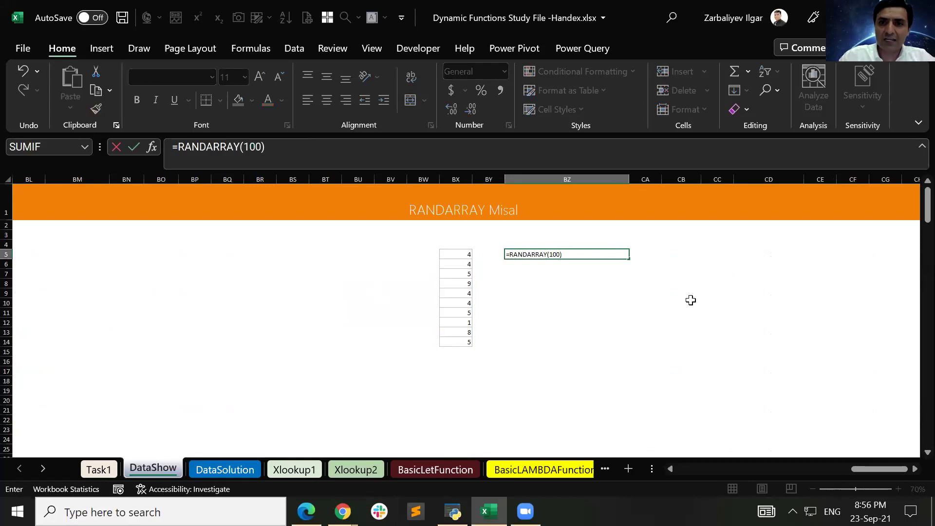
{"action": "key", "text": "ctrl+Return"}
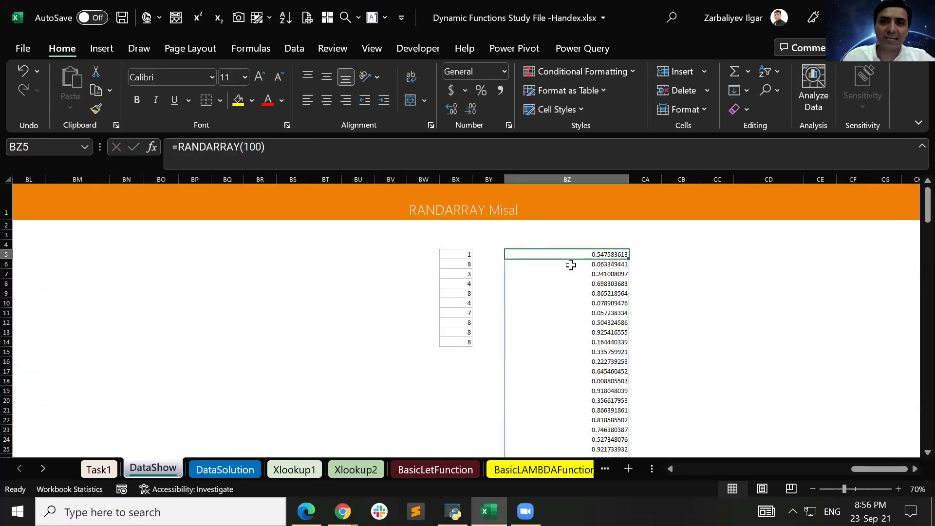
{"action": "left_click", "coordinate": [181, 148]}
- Change BZ5 to =SORTBY(Data[Ad],RANDARRAY(100)) to list the names in random order
{"action": "type", "text": "Sortby("}
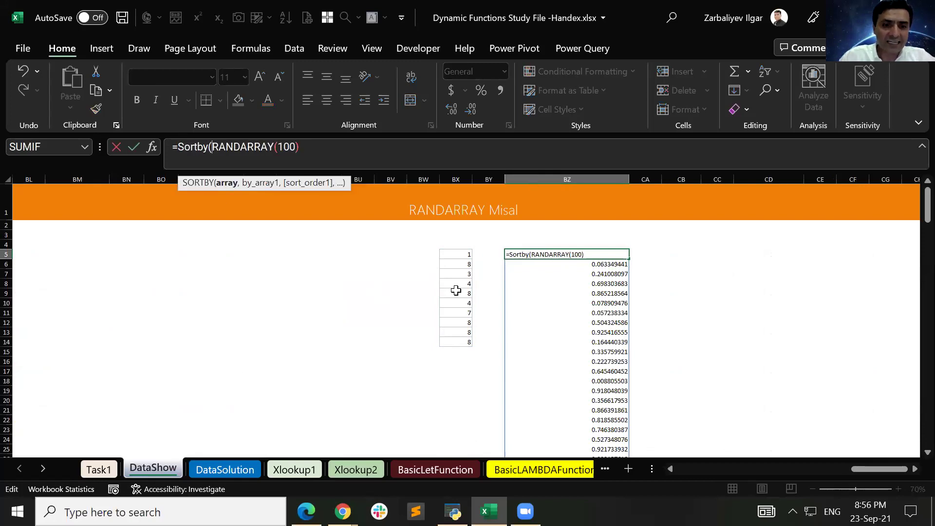
{"action": "type", "text": "Da"}
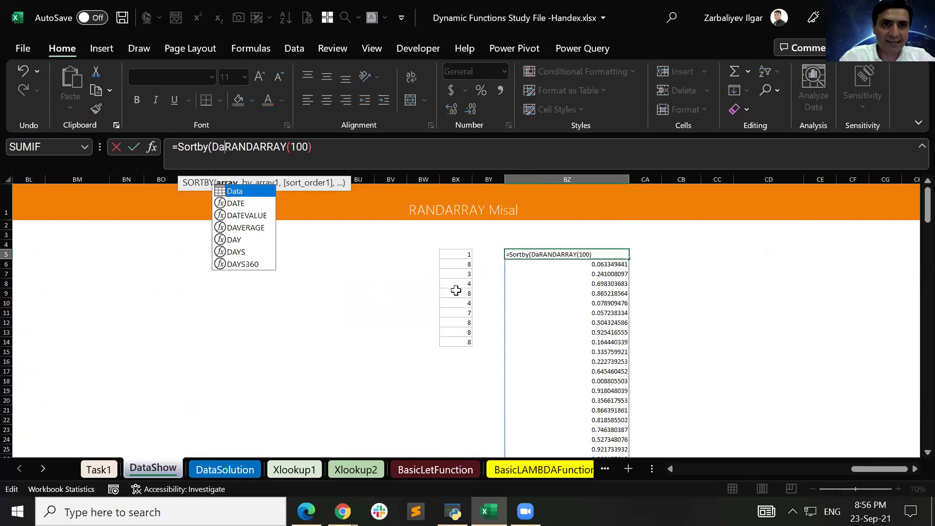
{"action": "key", "text": "Tab"}
{"action": "type", "text": "["}
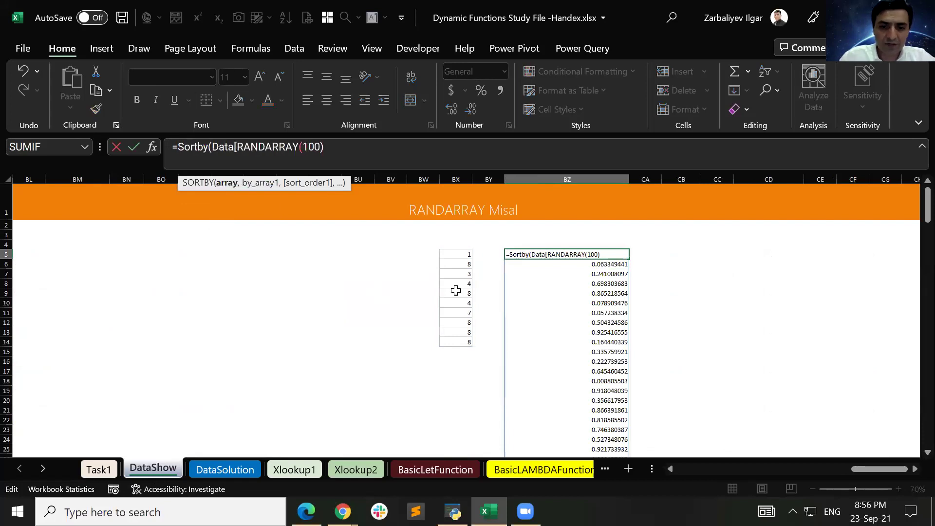
{"action": "key", "text": "Delete"}
{"action": "key", "text": "Delete"}
{"action": "key", "text": "Delete"}
{"action": "key", "text": "Delete"}
{"action": "key", "text": "Delete"}
{"action": "key", "text": "Delete"}
{"action": "key", "text": "Delete"}
{"action": "key", "text": "Delete"}
{"action": "key", "text": "Delete"}
{"action": "type", "text": "Ad]"}
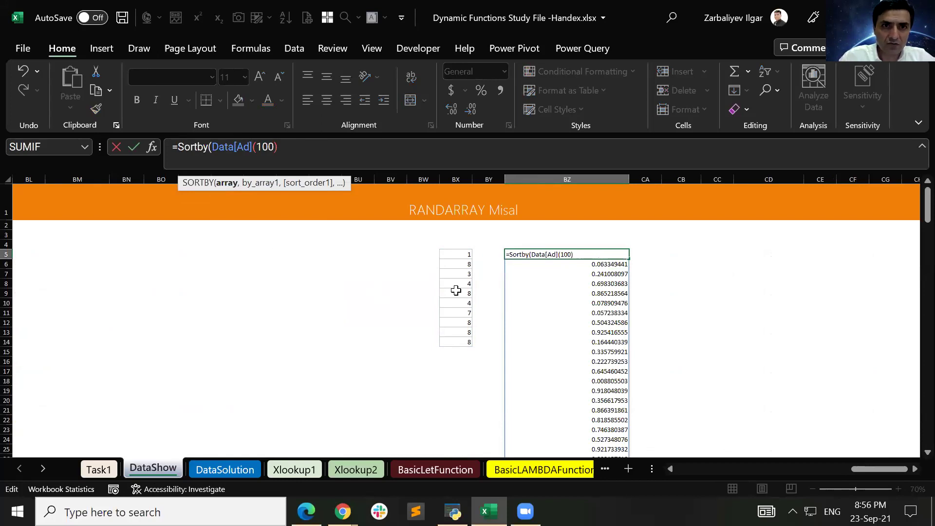
{"action": "type", "text": ",randa"}
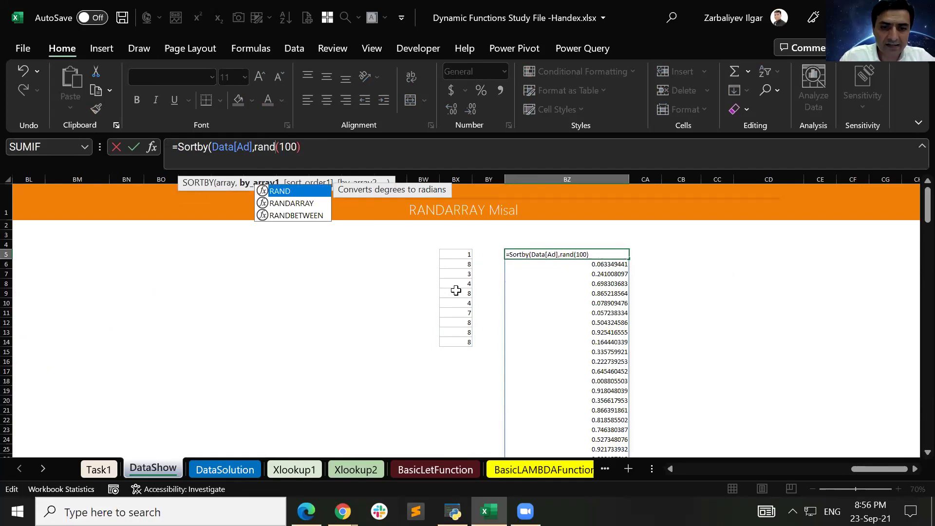
{"action": "type", "text": "rray"}
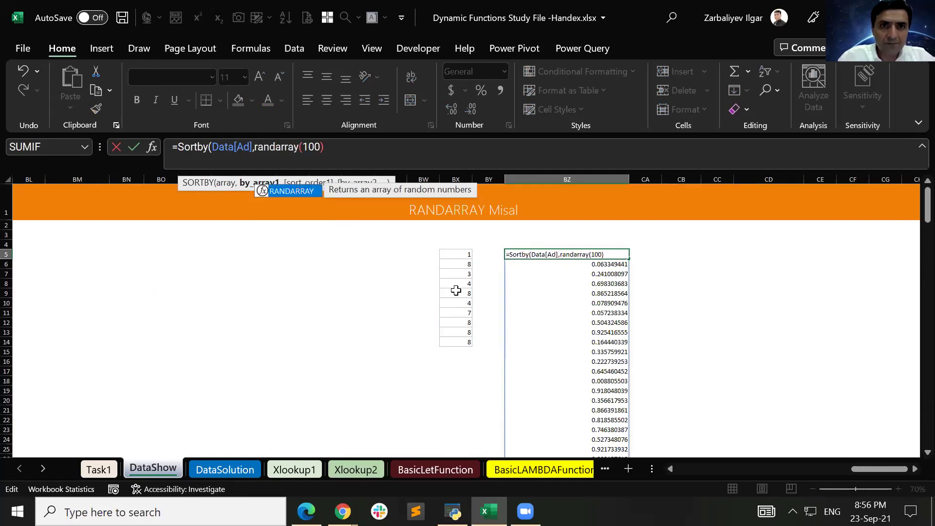
{"action": "key", "text": "Right"}
{"action": "key", "text": "Right"}
{"action": "key", "text": "Right"}
{"action": "key", "text": "Right"}
{"action": "key", "text": "Right"}
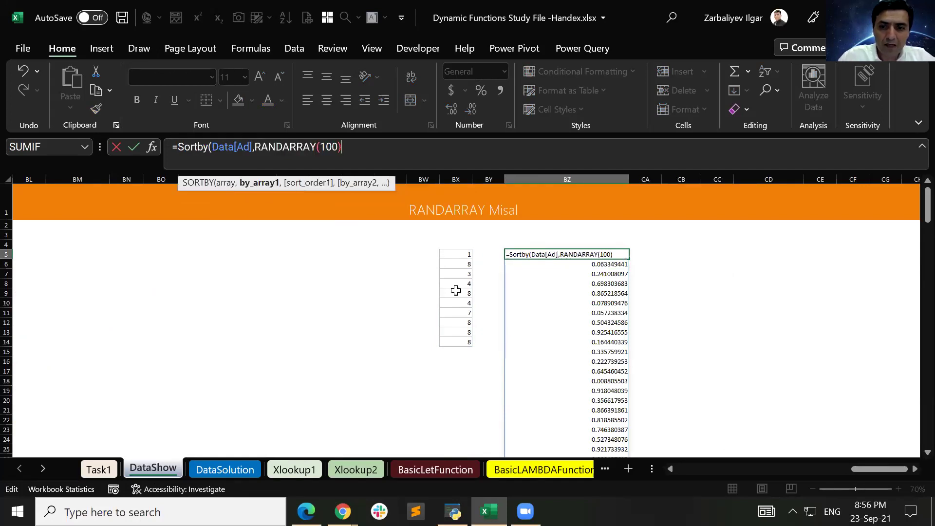
{"action": "type", "text": ")"}
{"action": "key", "text": "ctrl+Return"}
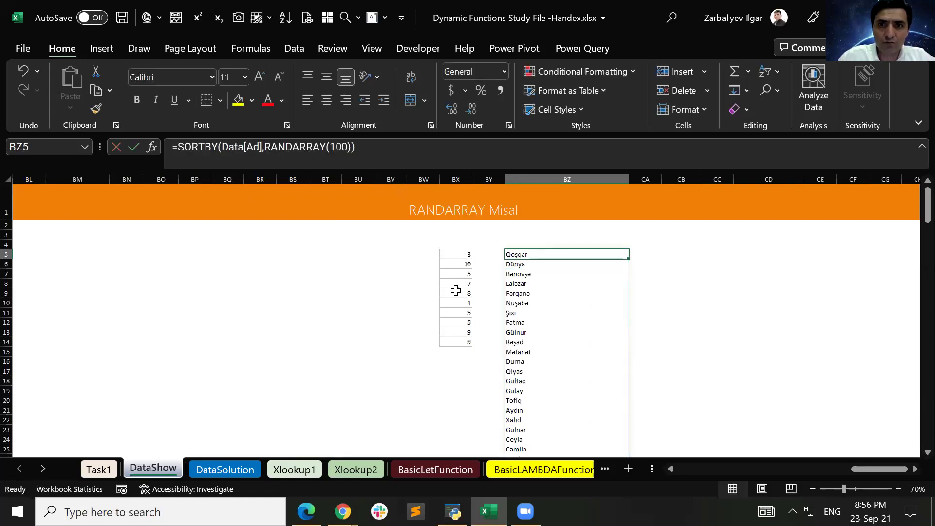
- Recalculate BZ5 twice to reshuffle the names, then go to the Xlookup1 sheet
{"action": "key", "text": "F2"}
{"action": "key", "text": "Return"}
{"action": "key", "text": "F2"}
{"action": "key", "text": "Return"}
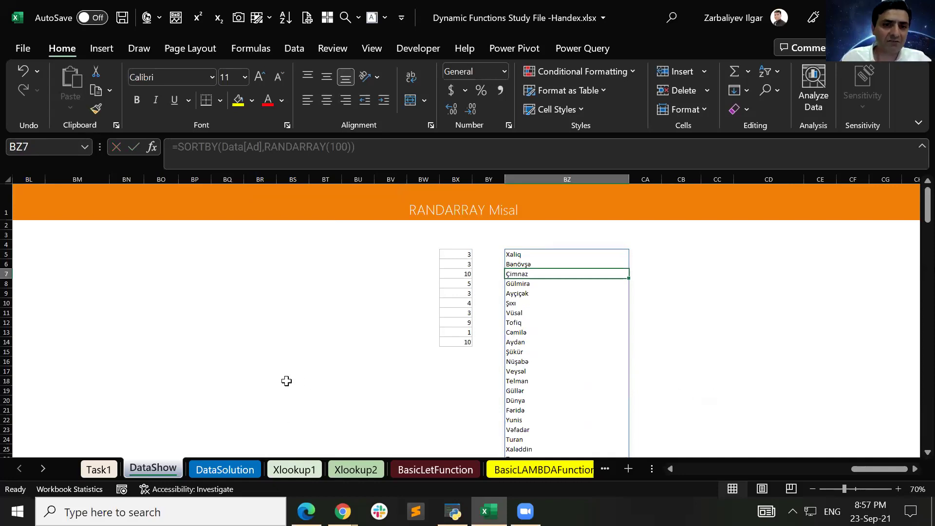
{"action": "left_click", "coordinate": [296, 468]}
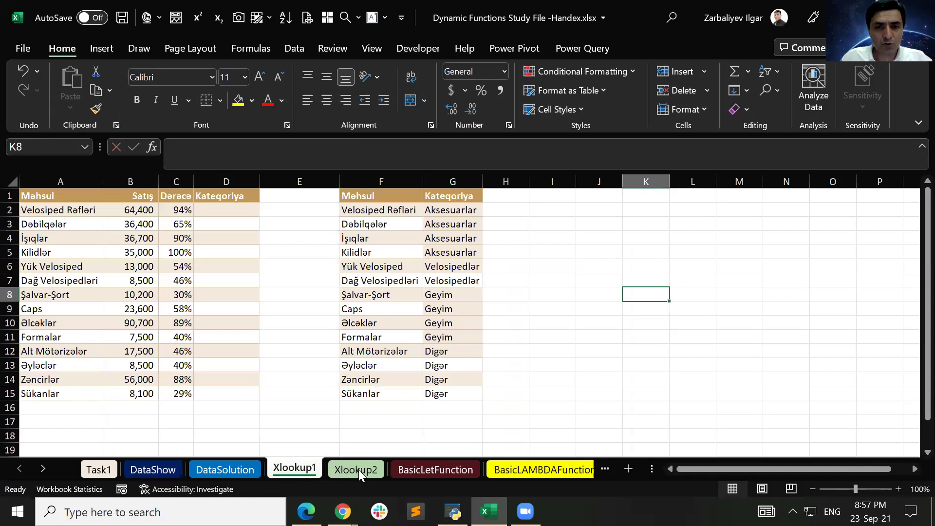
- Look over the BasicLetFunction and BasicLAMBDAFunction sheets, then return to Xlookup1 and select I2
{"action": "left_click", "coordinate": [429, 470]}
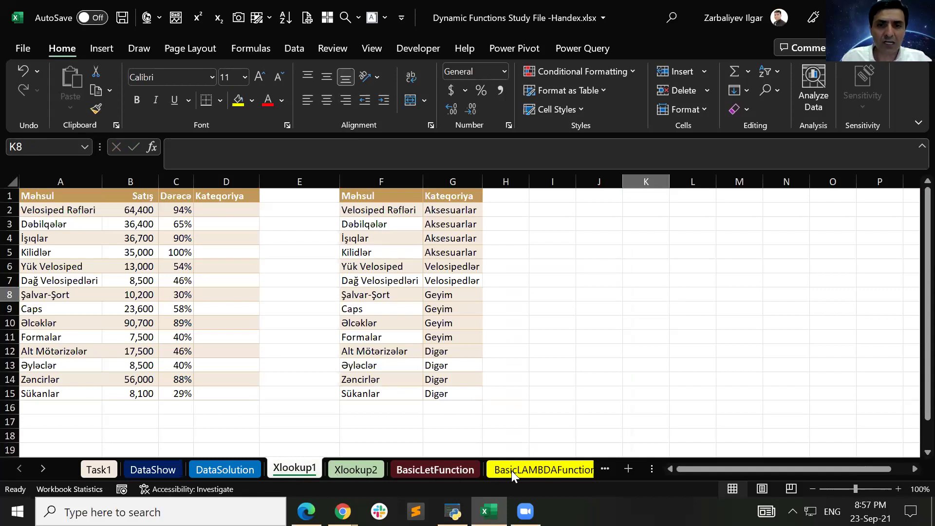
{"action": "left_click", "coordinate": [513, 470]}
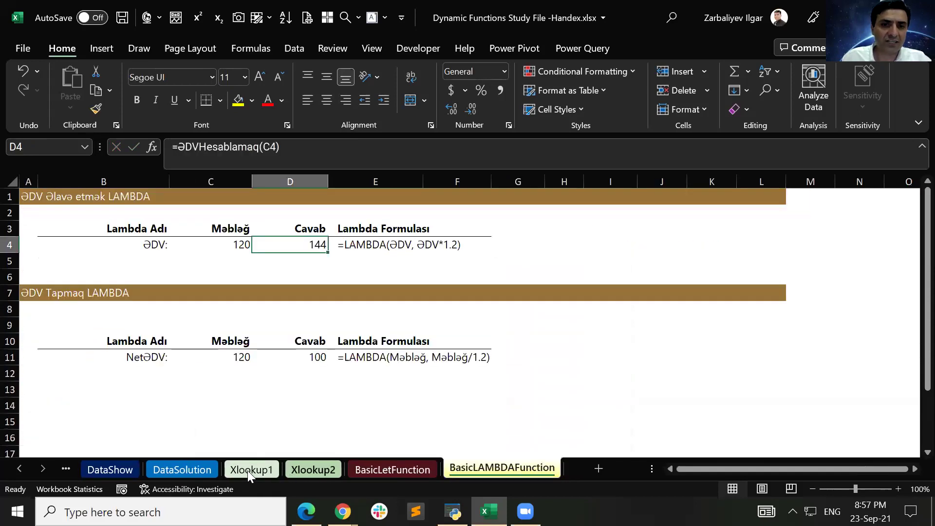
{"action": "left_click", "coordinate": [248, 470]}
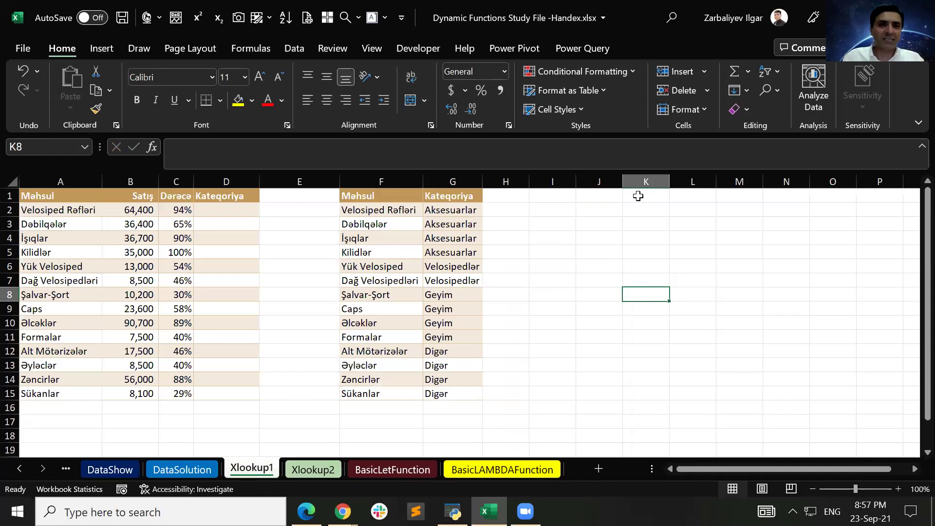
{"action": "left_click", "coordinate": [566, 209]}
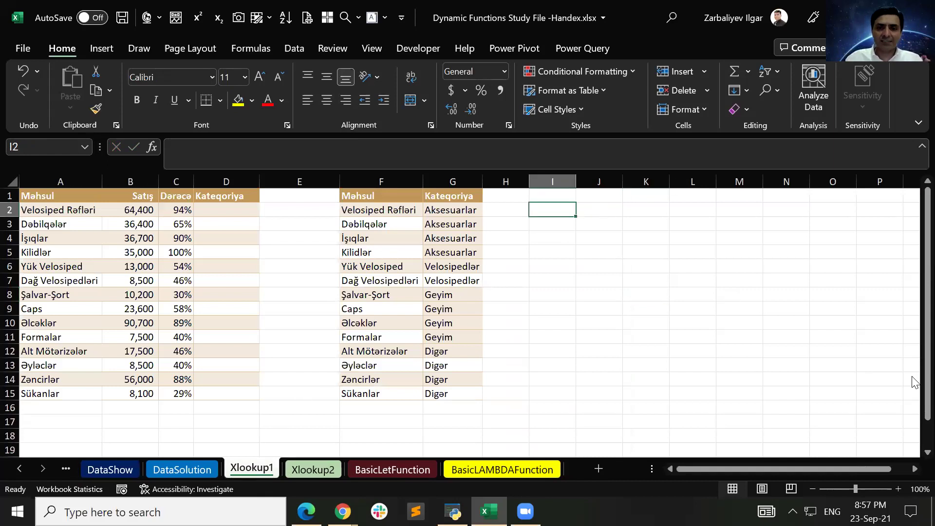
- List Vlookup, Hlookup, Index and Match down column I, with Lookup in J4
{"action": "type", "text": "Vlookup"}
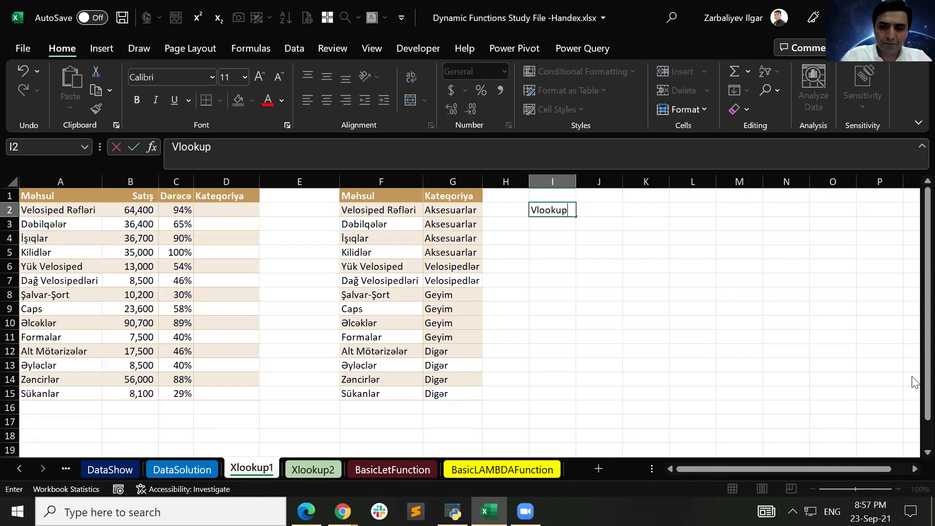
{"action": "key", "text": "Return"}
{"action": "type", "text": "H"}
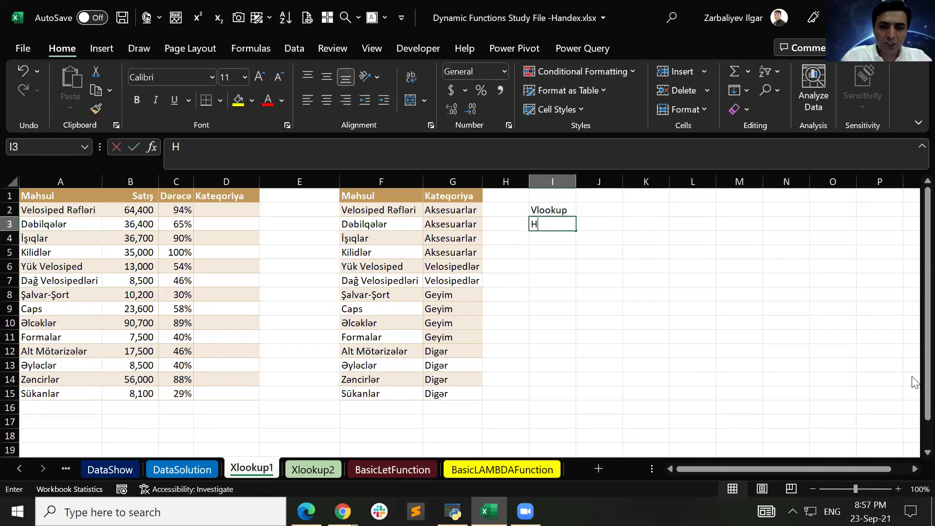
{"action": "type", "text": "lookup"}
{"action": "key", "text": "Return"}
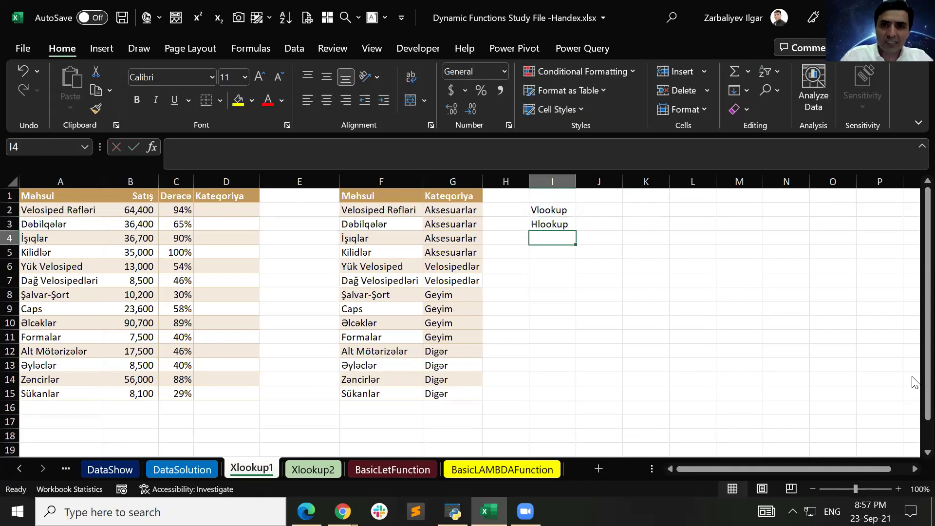
{"action": "key", "text": "Right"}
{"action": "type", "text": "Lookup"}
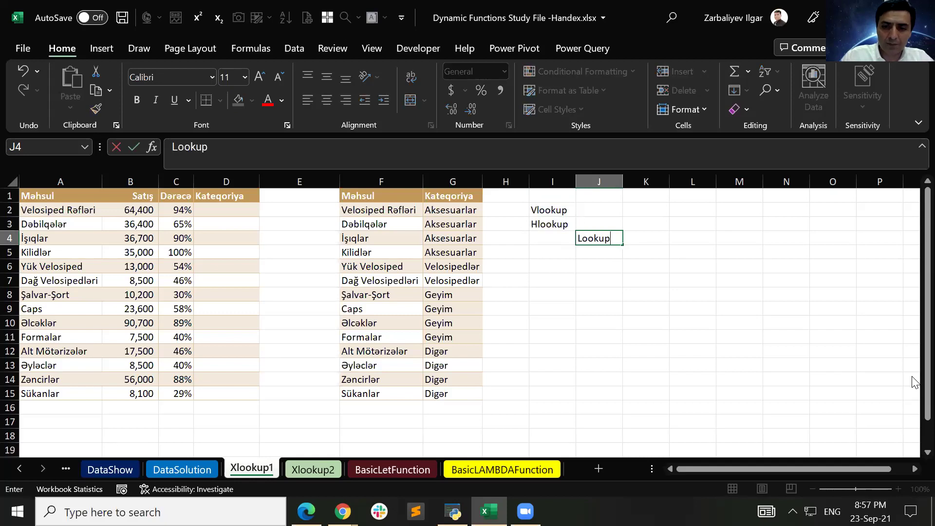
{"action": "key", "text": "Return"}
{"action": "key", "text": "Left"}
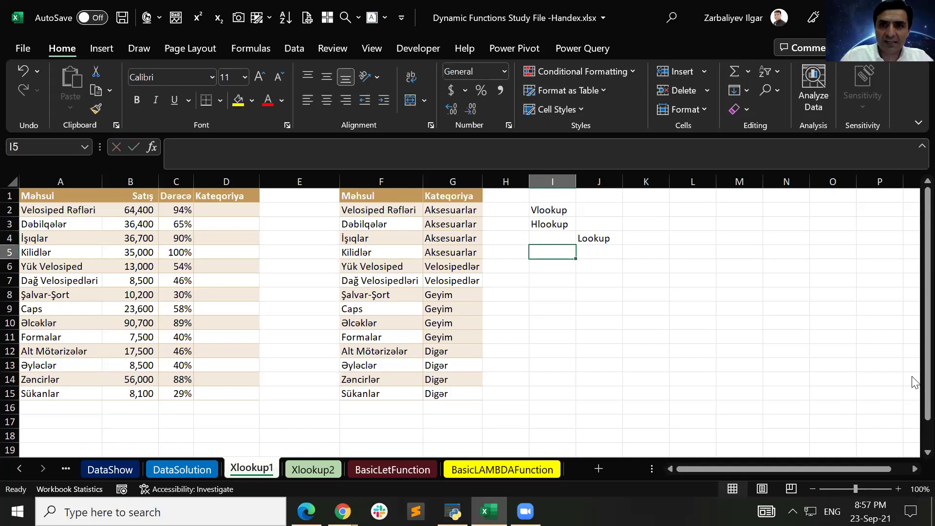
{"action": "type", "text": "Index"}
{"action": "key", "text": "Return"}
{"action": "type", "text": "Match"}
{"action": "key", "text": "Return"}
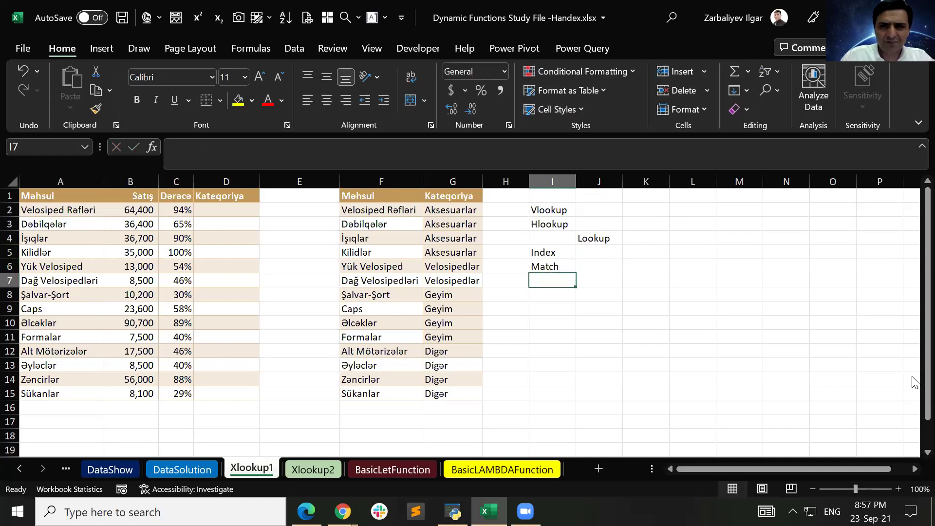
- Add Two-way Lookup in J6 beside Match
{"action": "key", "text": "Up"}
{"action": "key", "text": "Up"}
{"action": "key", "text": "Up"}
{"action": "key", "text": "Up"}
{"action": "key", "text": "Up"}
{"action": "key", "text": "Down"}
{"action": "key", "text": "Down"}
{"action": "key", "text": "Down"}
{"action": "key", "text": "Down"}
{"action": "key", "text": "Up"}
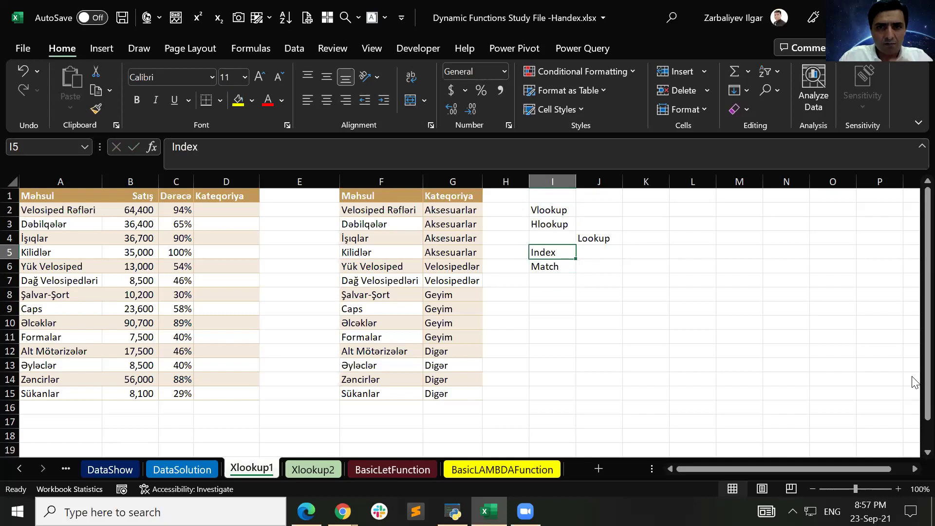
{"action": "key", "text": "Right"}
{"action": "key", "text": "Down"}
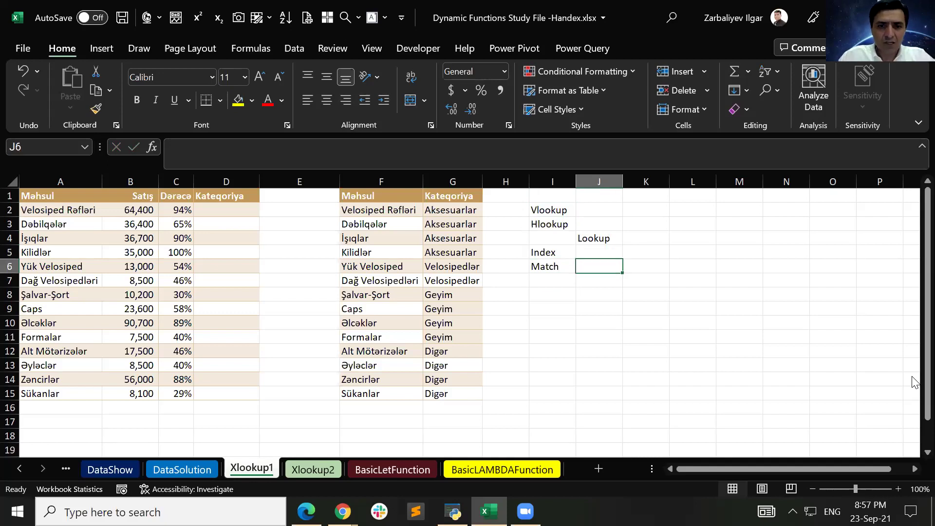
{"action": "type", "text": "Two-way Lookup"}
{"action": "key", "text": "Return"}
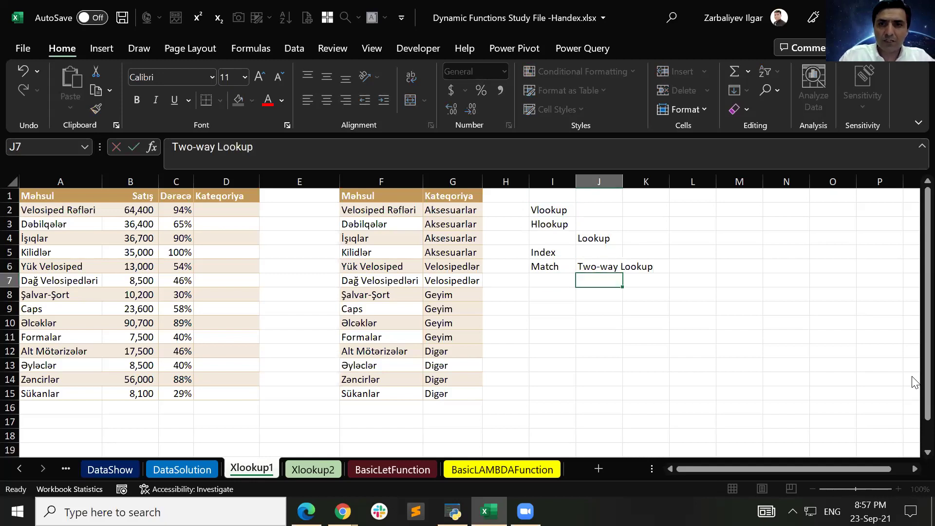
- Review the lookup-method list, ending back on the Vlookup entry
{"action": "key", "text": "Up"}
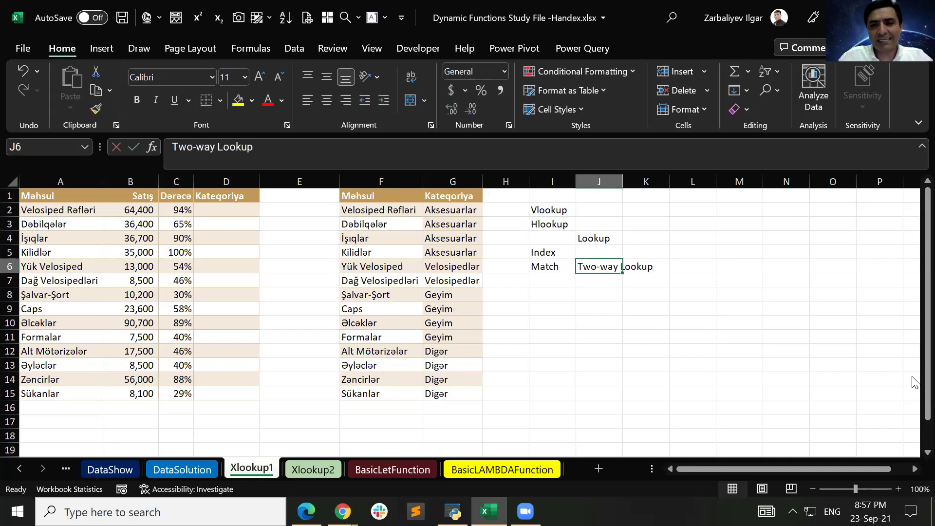
{"action": "key", "text": "Left"}
{"action": "key", "text": "Left"}
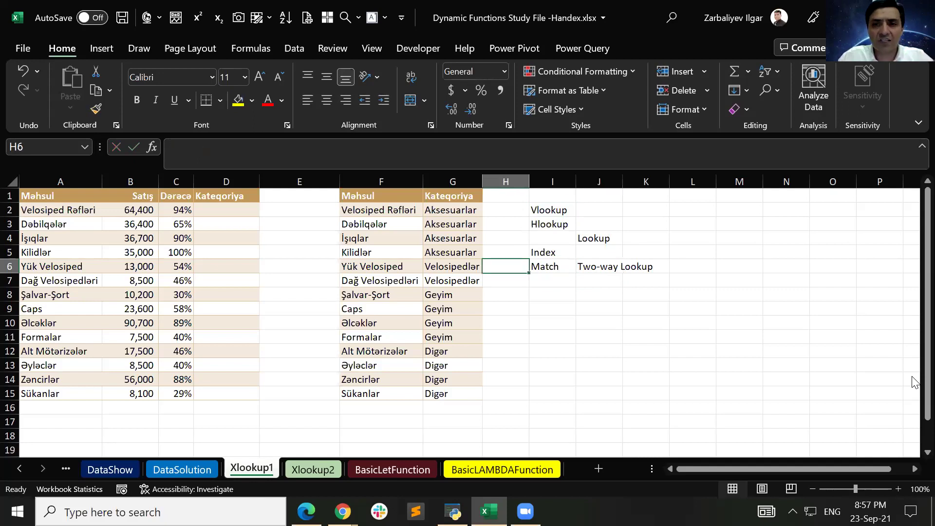
{"action": "key", "text": "Up"}
{"action": "key", "text": "Right"}
{"action": "key", "text": "Right"}
{"action": "key", "text": "Up"}
{"action": "key", "text": "Left"}
{"action": "key", "text": "Up"}
{"action": "key", "text": "Up"}
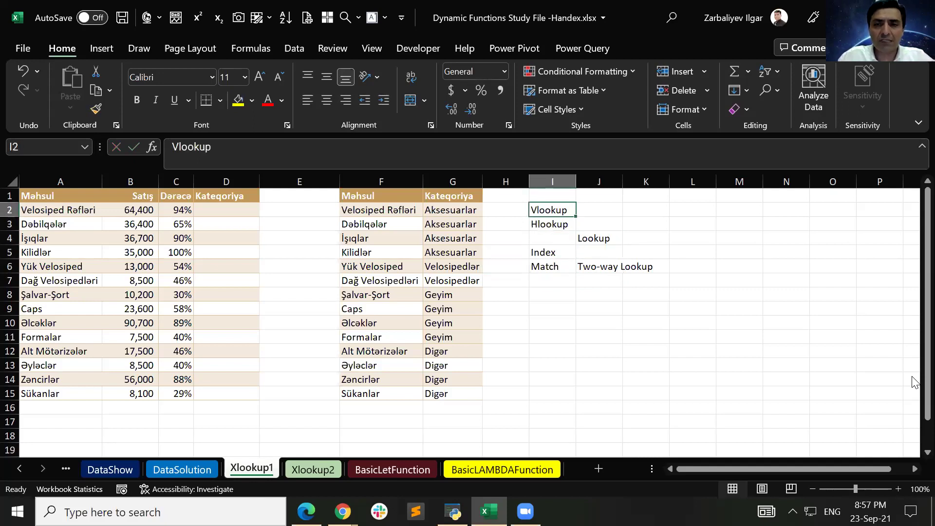
{"action": "key", "text": "Right"}
{"action": "key", "text": "Left"}
{"action": "key", "text": "Down"}
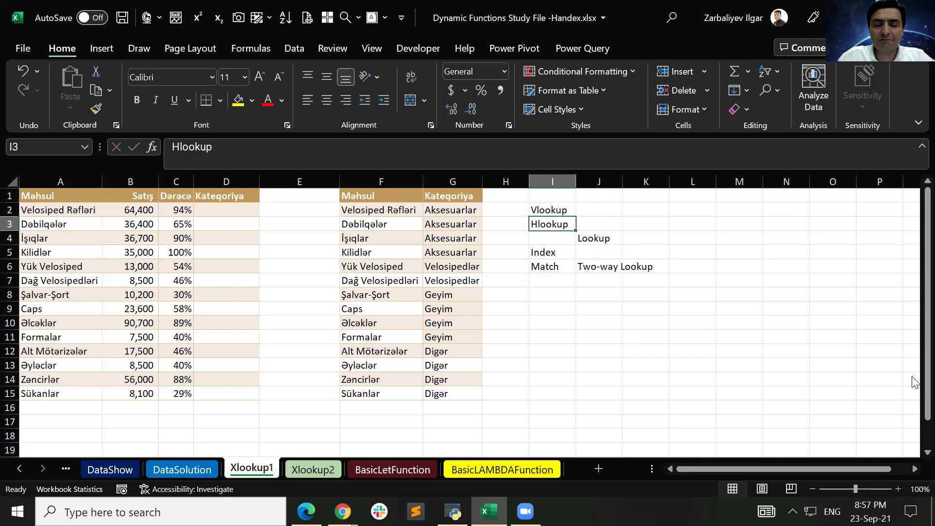
{"action": "key", "text": "Up"}
- Clear the lookup-method list in I2:K6
{"action": "key", "text": "shift+Down"}
{"action": "key", "text": "shift+Down"}
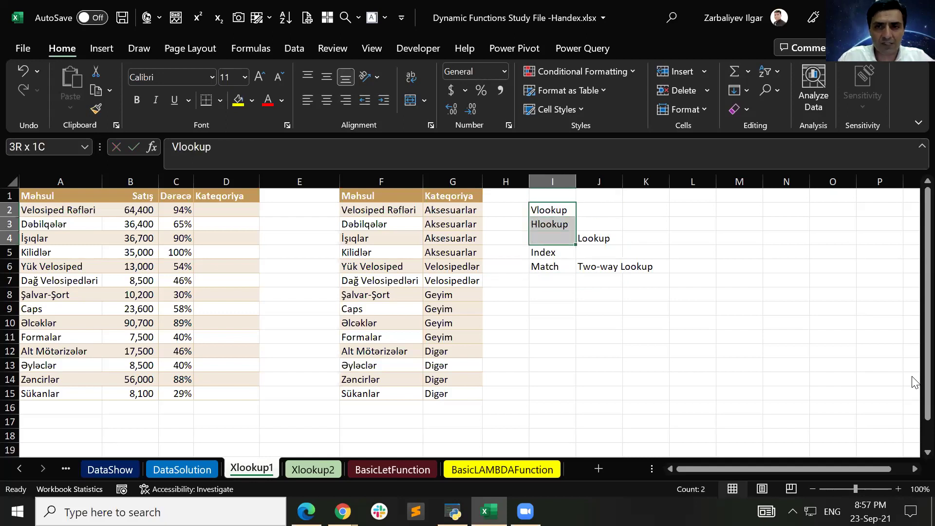
{"action": "key", "text": "shift+Down"}
{"action": "key", "text": "shift+Down"}
{"action": "key", "text": "shift+Right"}
{"action": "key", "text": "shift+Right"}
{"action": "key", "text": "Delete"}
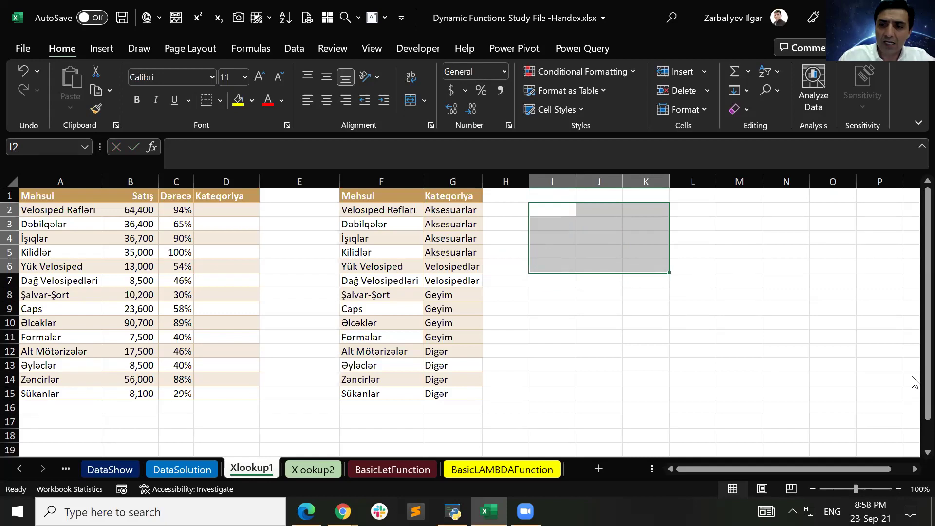
{"action": "key", "text": "Left"}
{"action": "key", "text": "Right"}
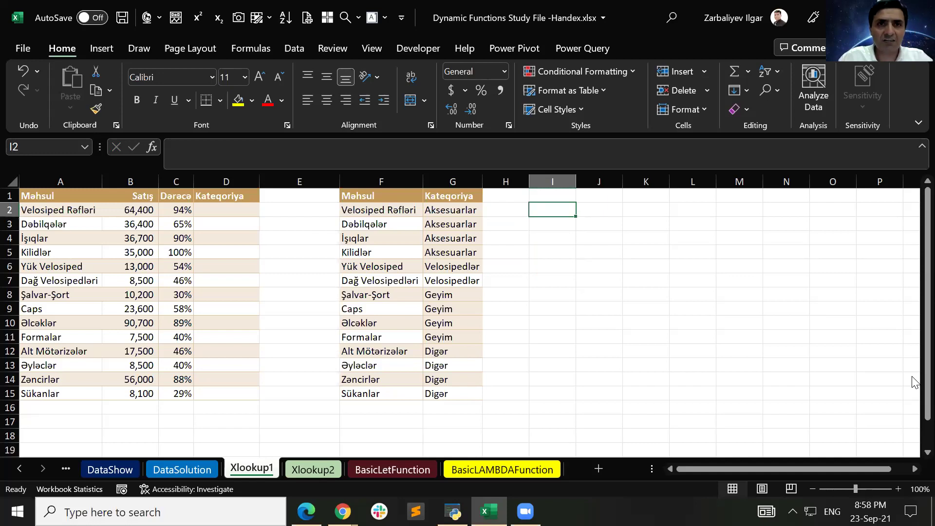
- Enter the note 'The Leftmost' in J2, then return to cell A2
{"action": "key", "text": "Left"}
{"action": "key", "text": "Left"}
{"action": "key", "text": "Left"}
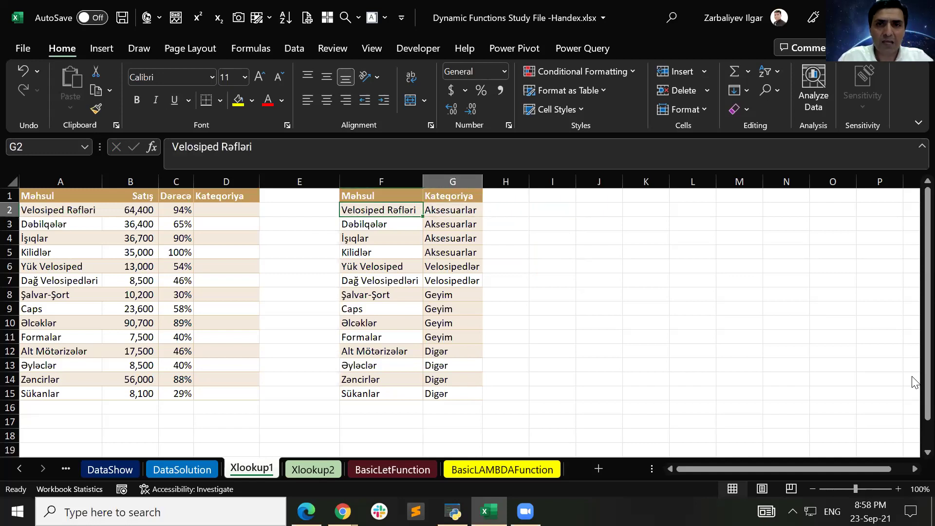
{"action": "key", "text": "Right"}
{"action": "key", "text": "Right"}
{"action": "key", "text": "Right"}
{"action": "key", "text": "Left"}
{"action": "key", "text": "Left"}
{"action": "key", "text": "Left"}
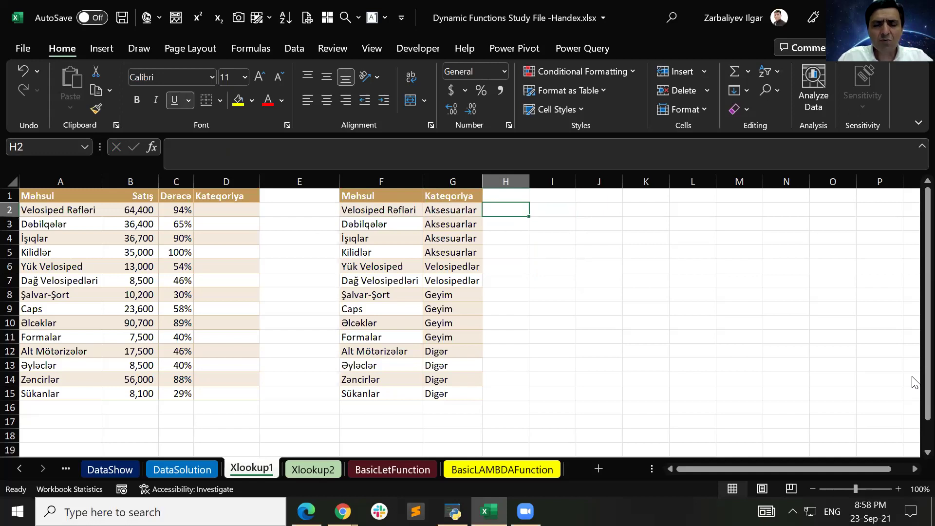
{"action": "key", "text": "Right"}
{"action": "key", "text": "Right"}
{"action": "key", "text": "Right"}
{"action": "key", "text": "Right"}
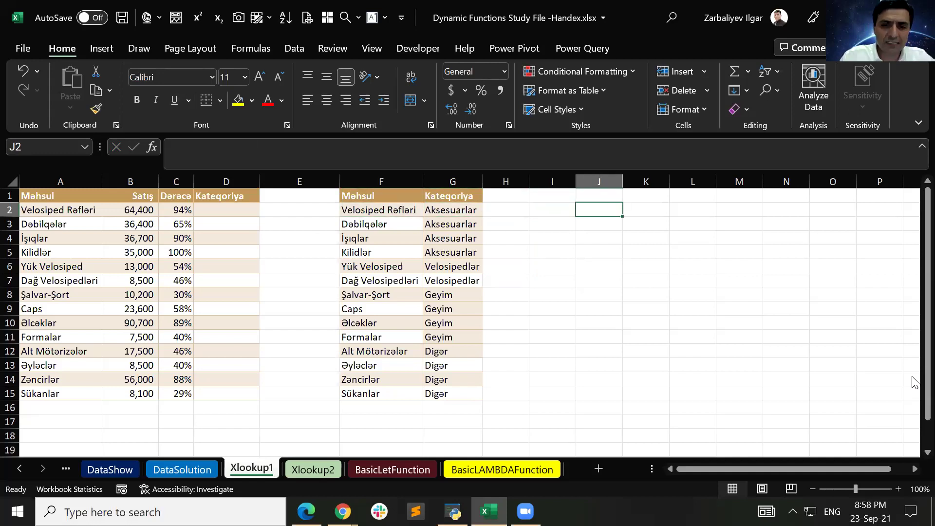
{"action": "type", "text": "The Leftm"}
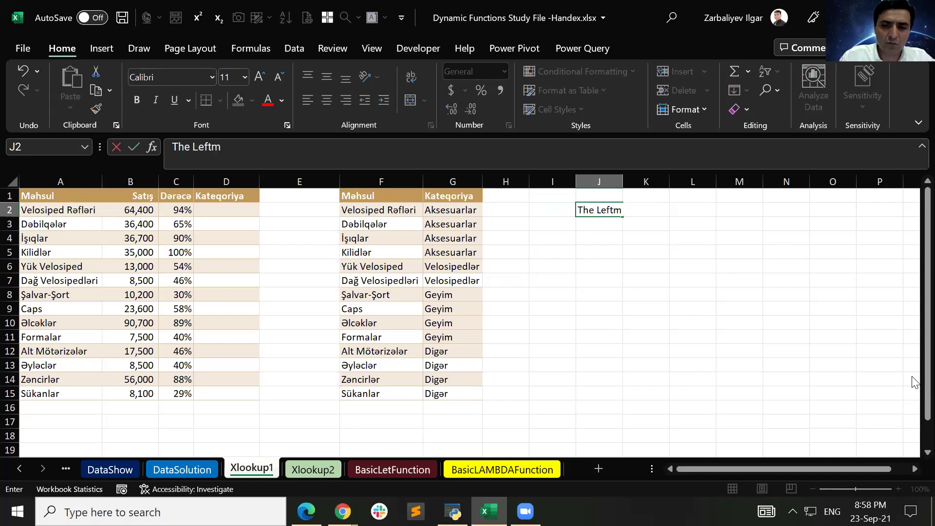
{"action": "type", "text": "ost"}
{"action": "key", "text": "Return"}
{"action": "key", "text": "Up"}
{"action": "key", "text": "Left"}
{"action": "key", "text": "Left"}
{"action": "key", "text": "Left"}
{"action": "key", "text": "Left"}
{"action": "key", "text": "Left"}
{"action": "key", "text": "Left"}
{"action": "key", "text": "Left"}
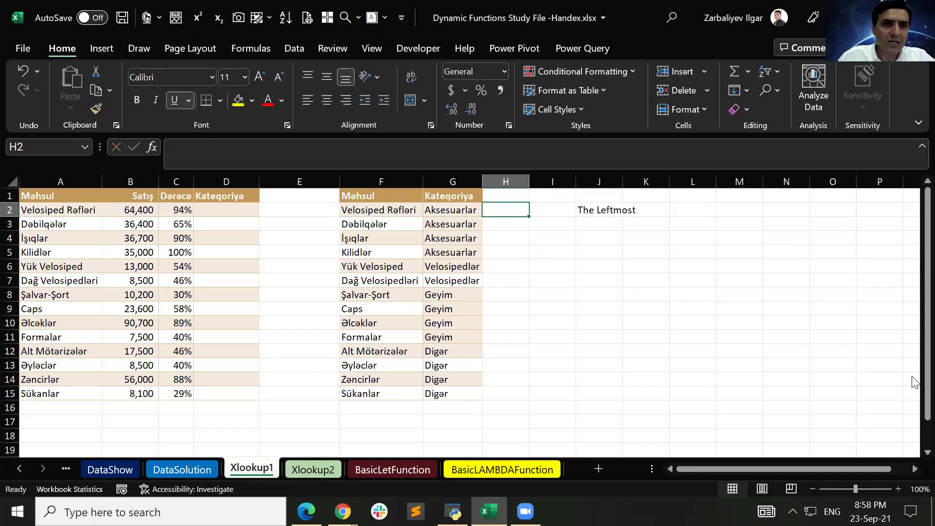
{"action": "key", "text": "Left"}
{"action": "key", "text": "Left"}
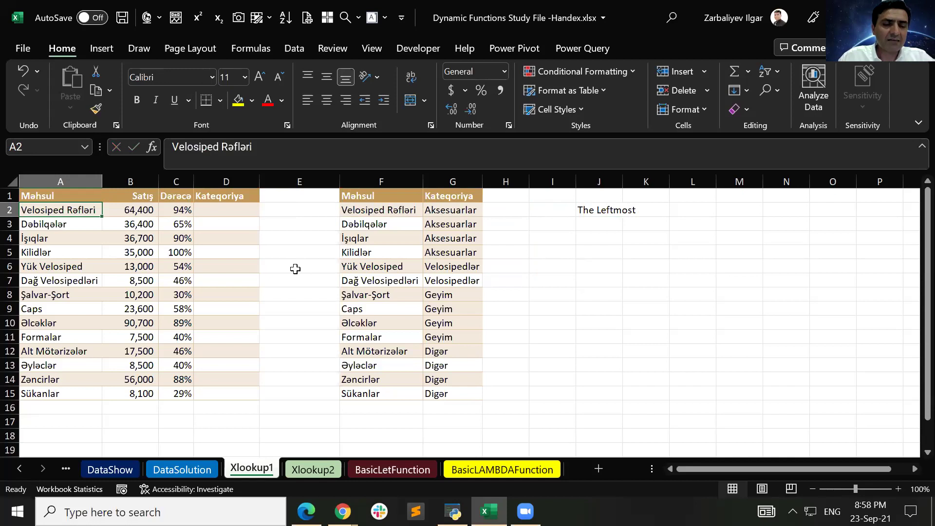
- Highlight the sales columns A–C, the lookup table F1:G15, and the empty Kateqoriya cell D2
{"action": "left_click_drag", "start_coordinate": [94, 227], "coordinate": [73, 366]}
{"action": "left_click_drag", "start_coordinate": [129, 224], "coordinate": [117, 366]}
{"action": "left_click_drag", "start_coordinate": [176, 238], "coordinate": [176, 366]}
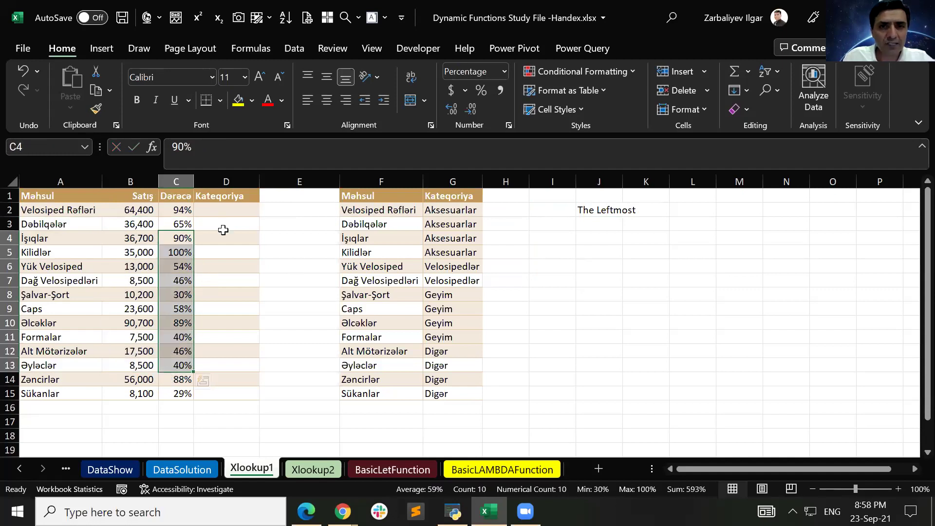
{"action": "left_click_drag", "start_coordinate": [361, 196], "coordinate": [532, 303]}
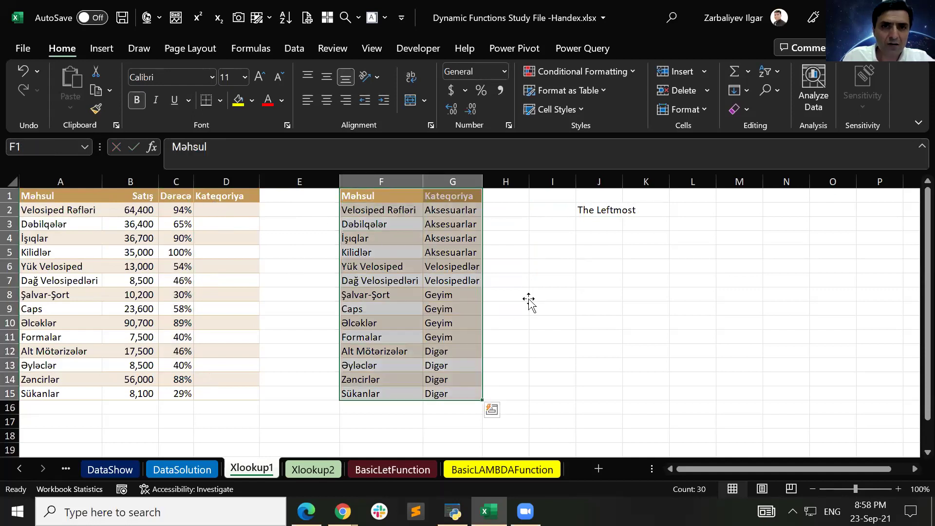
{"action": "left_click_drag", "start_coordinate": [360, 209], "coordinate": [370, 393]}
{"action": "left_click_drag", "start_coordinate": [448, 210], "coordinate": [465, 392]}
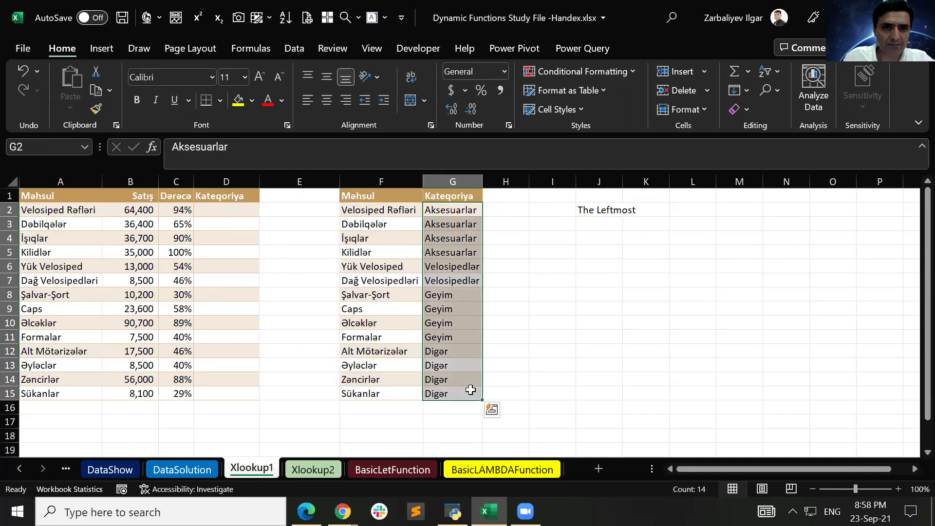
{"action": "left_click", "coordinate": [232, 211]}
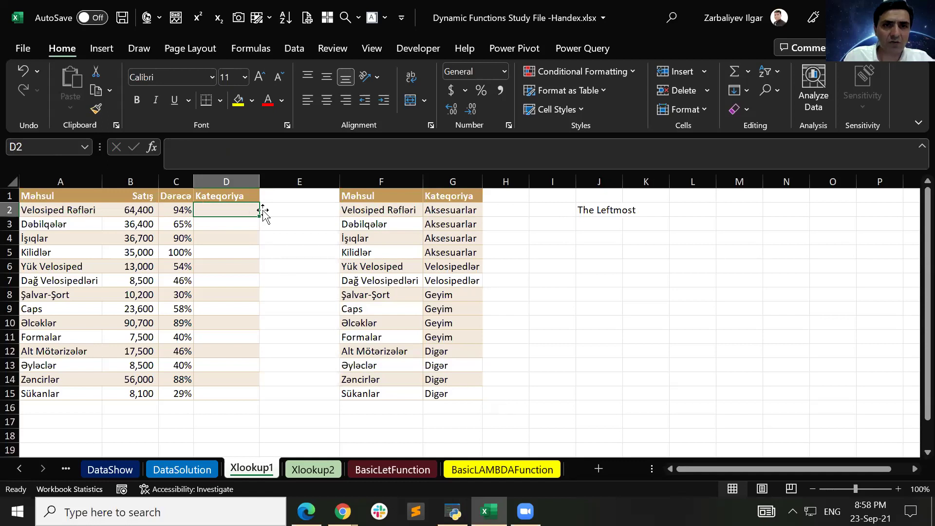
- Delete 'The Leftmost' from J2 and move to I2
{"action": "left_click", "coordinate": [599, 210]}
{"action": "key", "text": "Delete"}
{"action": "key", "text": "Left"}
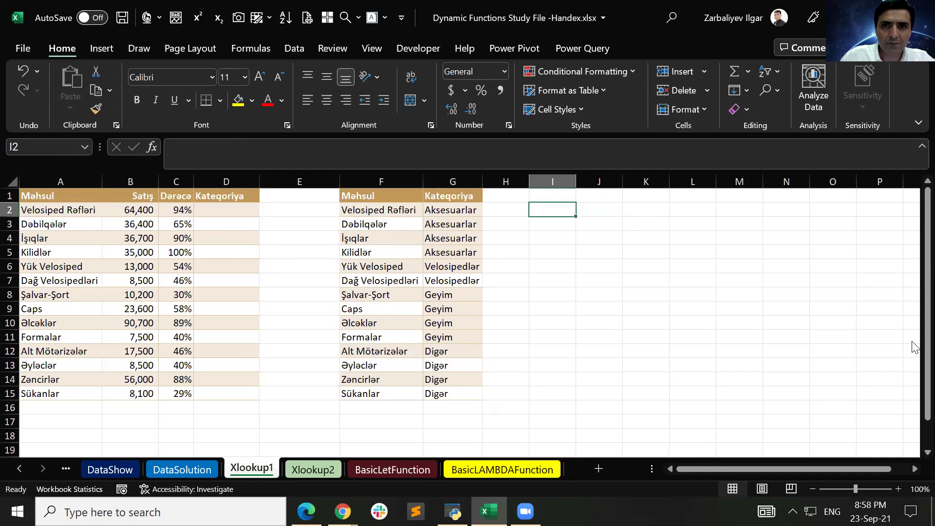
- Enter =FORMULATEXT(D2) in J2, which shows #N/A until D2 gets a formula
{"action": "key", "text": "Right"}
{"action": "type", "text": "="}
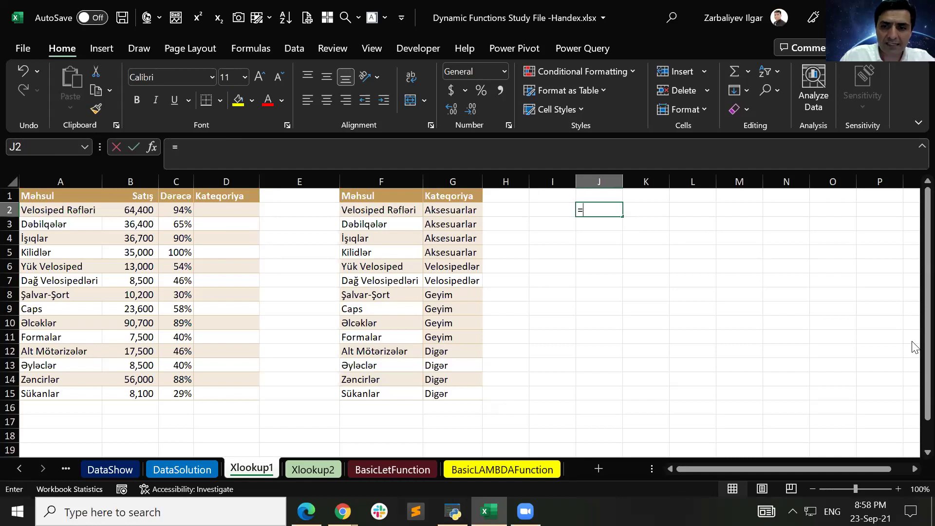
{"action": "type", "text": "f"}
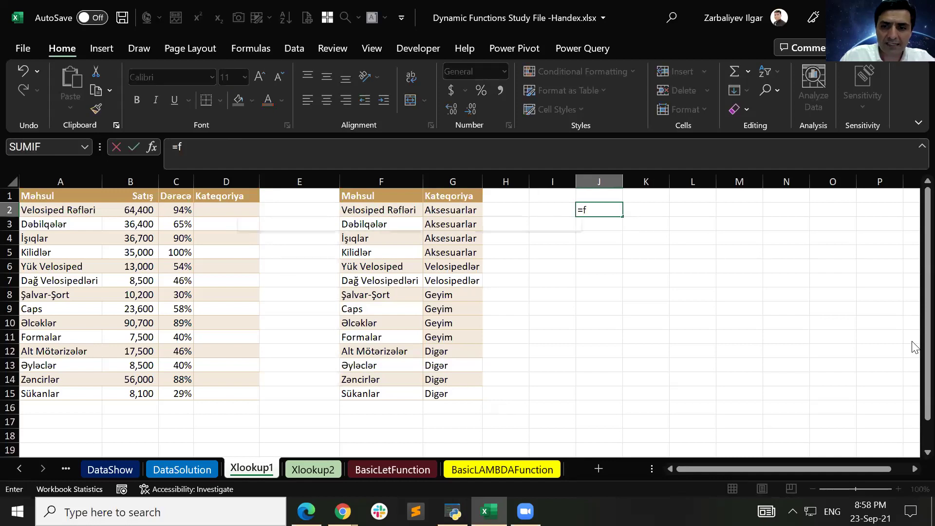
{"action": "type", "text": "ormul"}
{"action": "key", "text": "Tab"}
{"action": "left_click", "coordinate": [229, 204]}
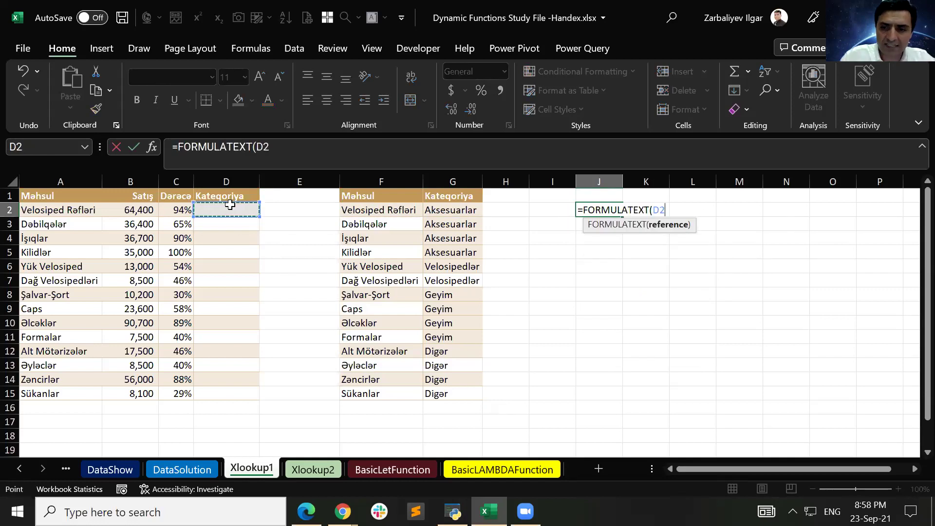
{"action": "key", "text": "ctrl+Return"}
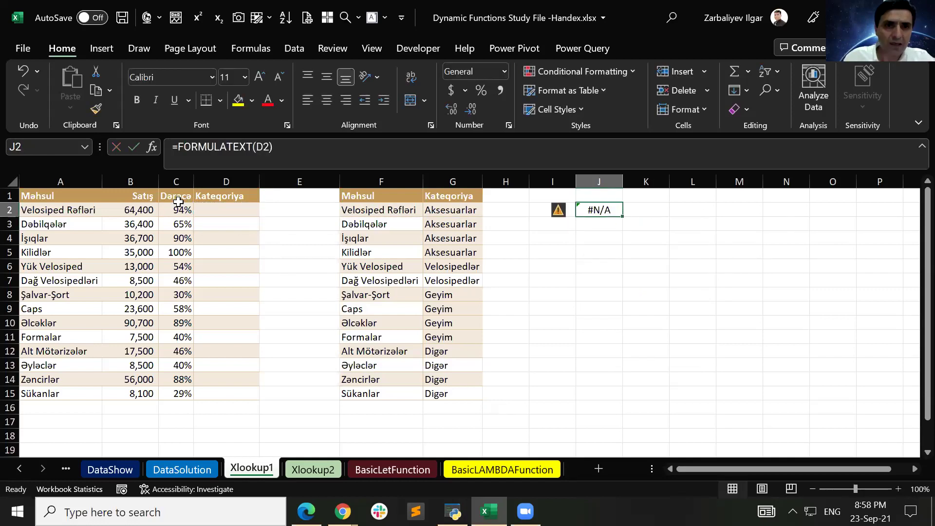
{"action": "left_click", "coordinate": [211, 212]}
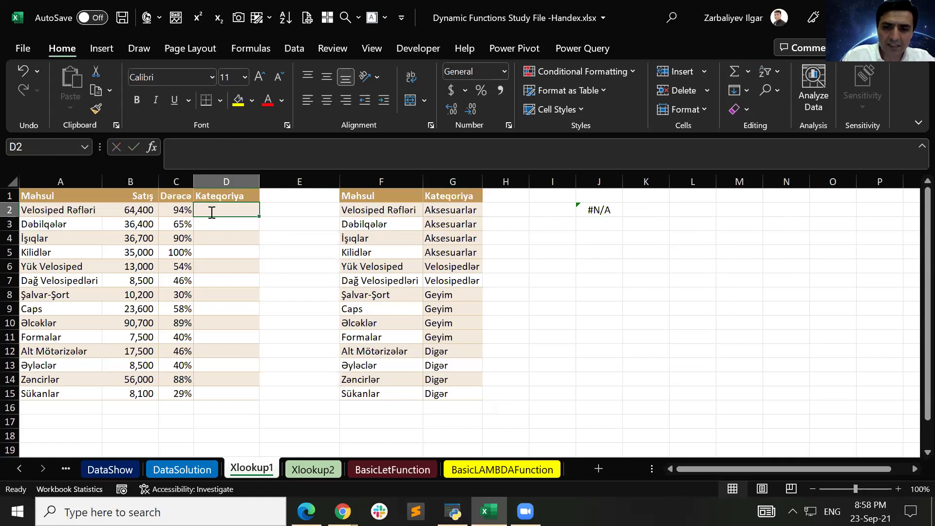
{"action": "type", "text": "=v"}
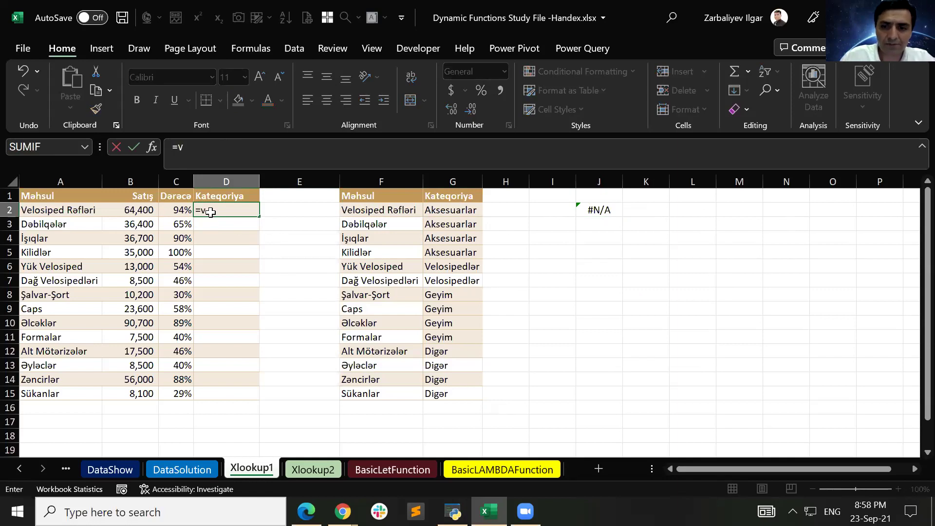
{"action": "type", "text": "loo"}
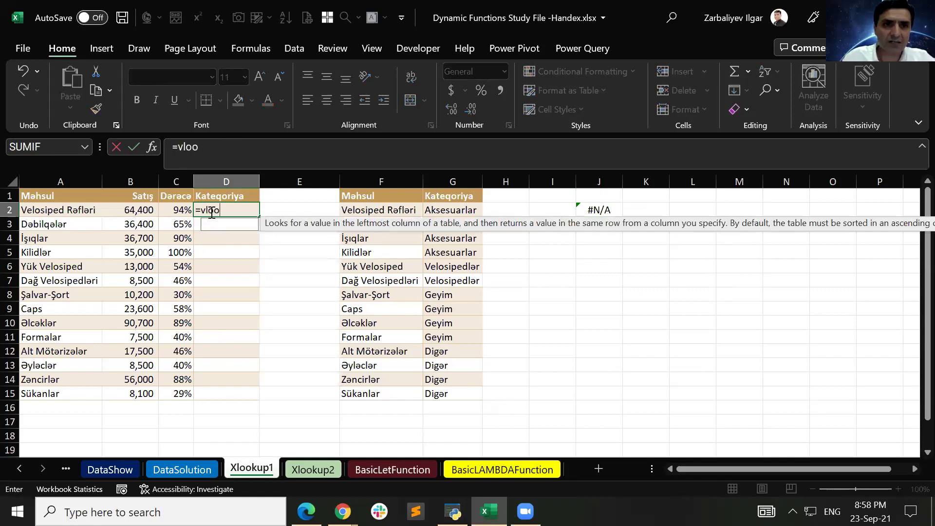
- Put =VLOOKUP(A2,$F$2:$G$15,2,FALSE) in D2 and fill it down to D15
{"action": "key", "text": "Right"}
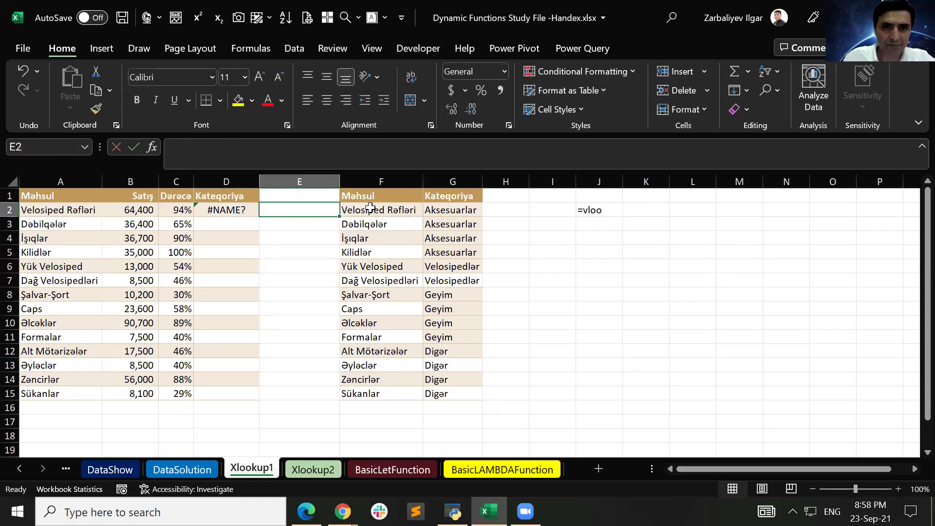
{"action": "key", "text": "Left"}
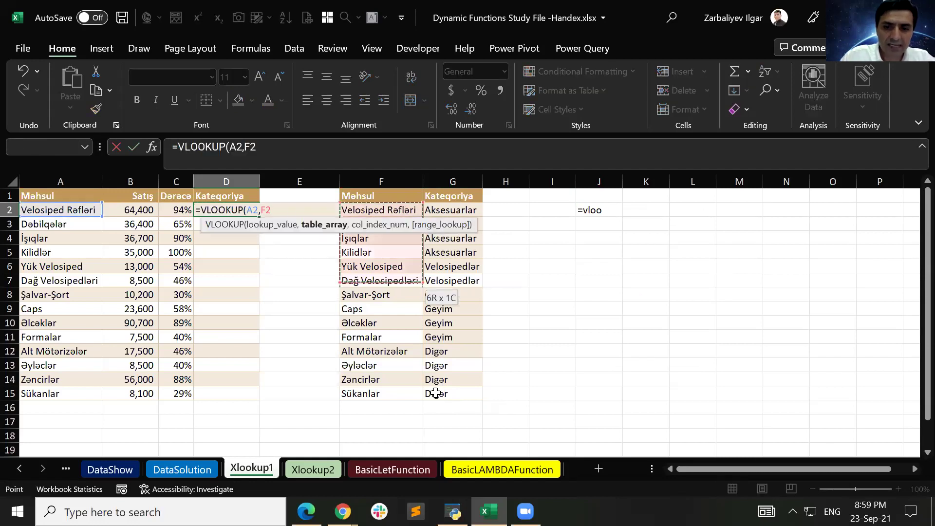
{"action": "left_click_drag", "start_coordinate": [453, 281], "coordinate": [453, 337]}
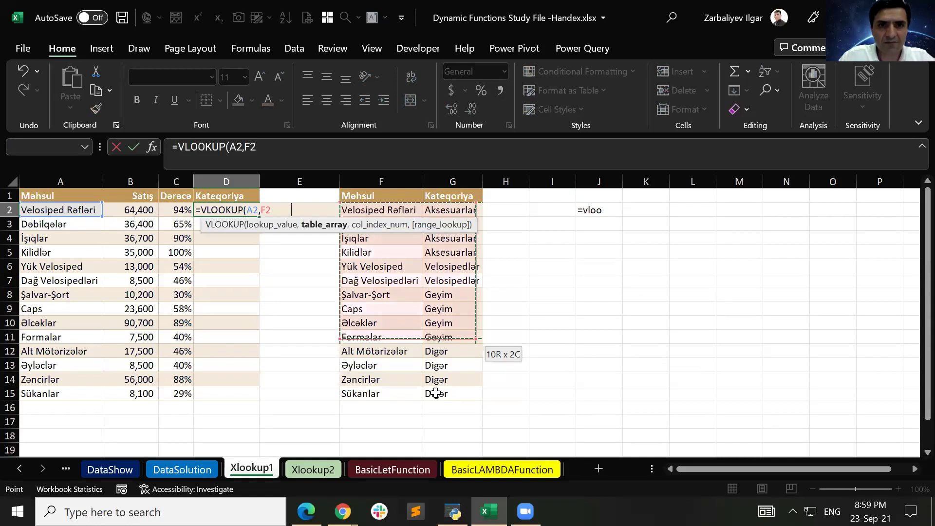
{"action": "left_click_drag", "start_coordinate": [435, 393], "coordinate": [436, 393]}
{"action": "key", "text": "F4"}
{"action": "type", "text": ",2,false)"}
{"action": "key", "text": "Return"}
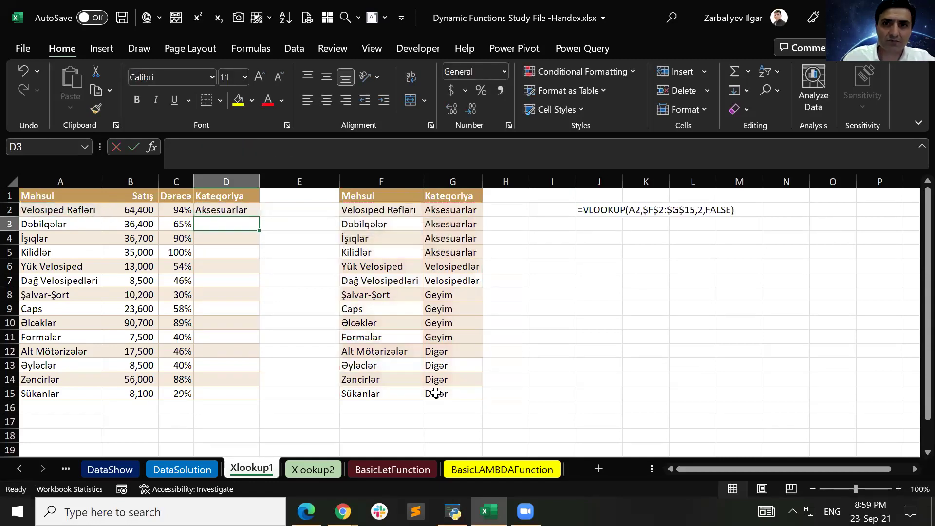
{"action": "key", "text": "Up"}
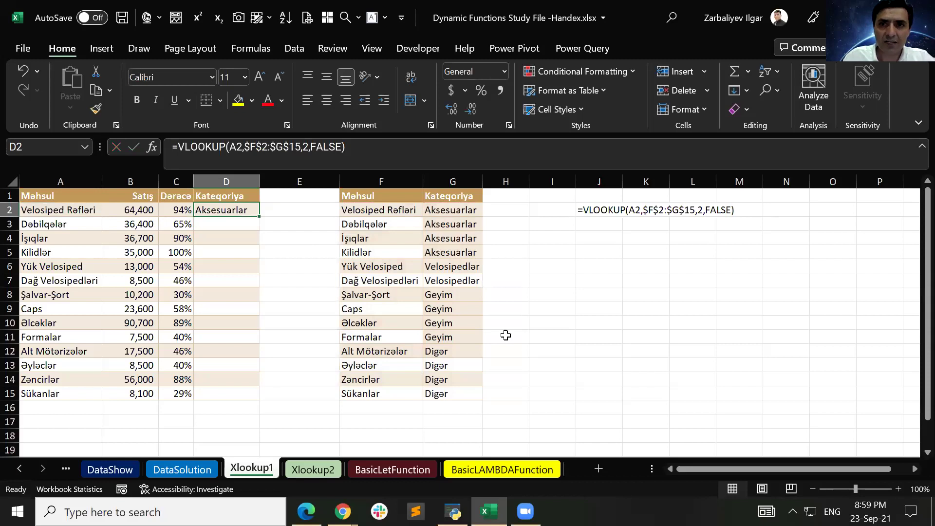
{"action": "double_click", "coordinate": [258, 219]}
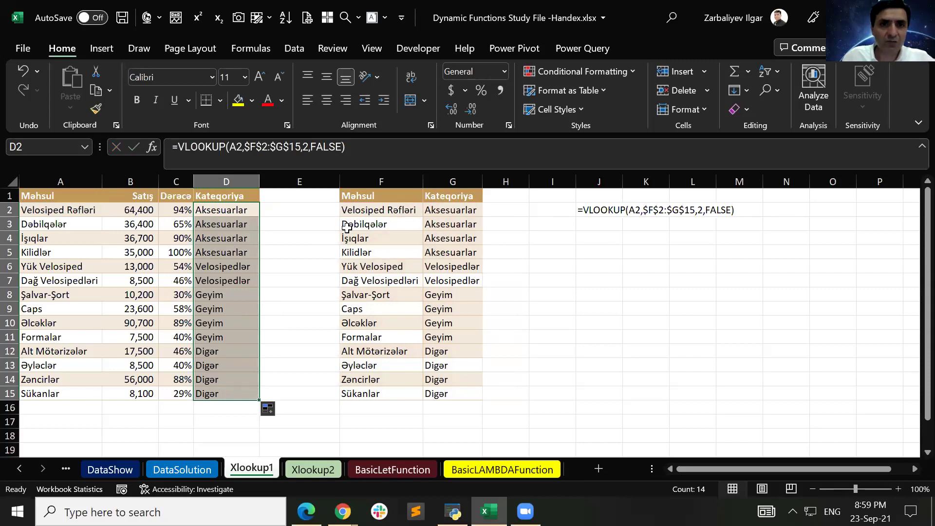
- Insert an empty column at G inside the lookup table, turning every D2:D15 result to 0
{"action": "left_click", "coordinate": [455, 181]}
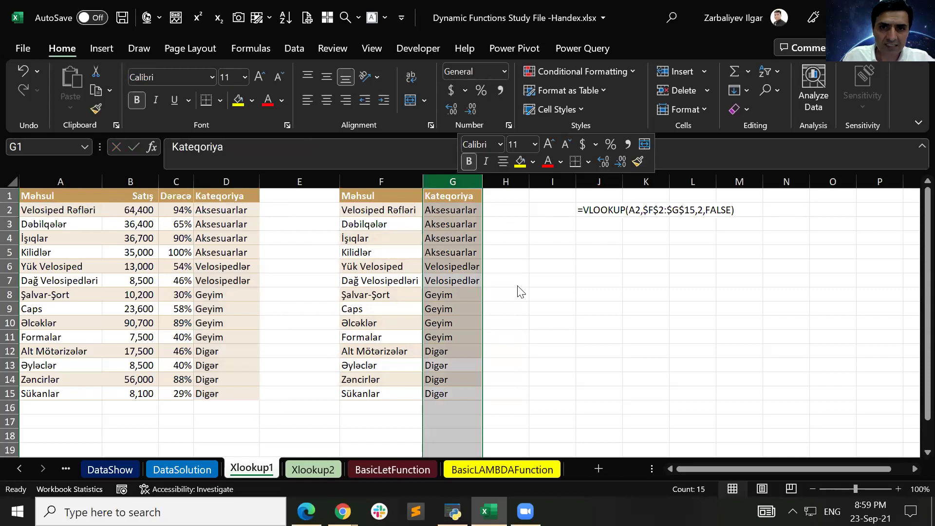
{"action": "right_click", "coordinate": [455, 183]}
{"action": "left_click", "coordinate": [513, 307]}
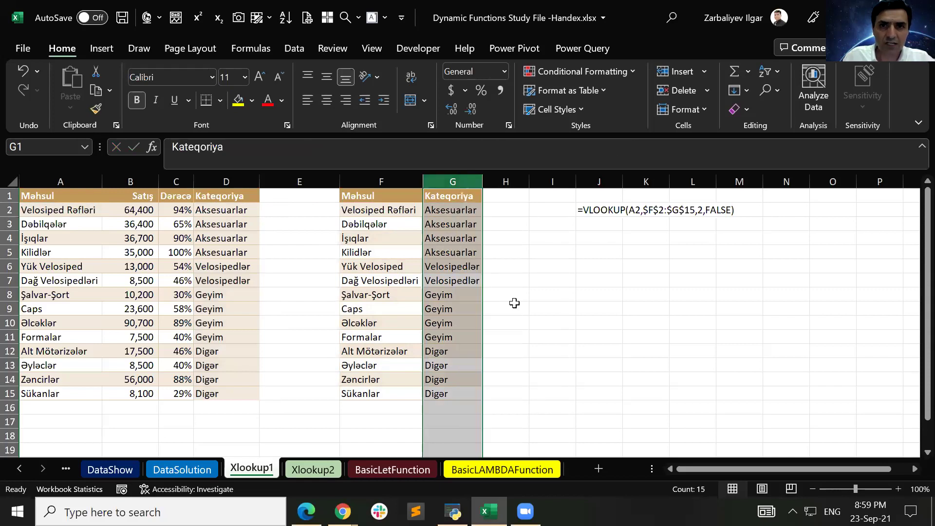
{"action": "left_click", "coordinate": [241, 210]}
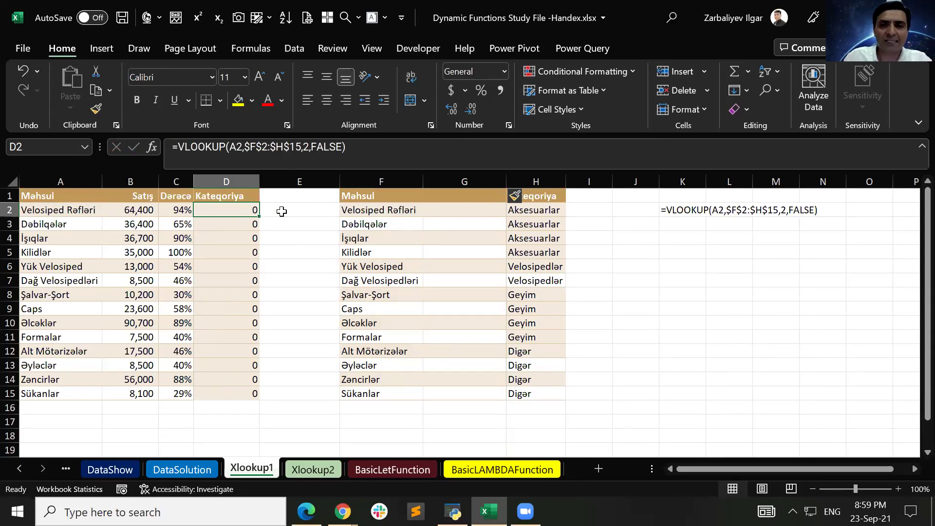
- Delete the empty column G so D2:D15 shows the product categories again
{"action": "left_click", "coordinate": [486, 179]}
{"action": "right_click", "coordinate": [485, 181]}
{"action": "left_click", "coordinate": [549, 327]}
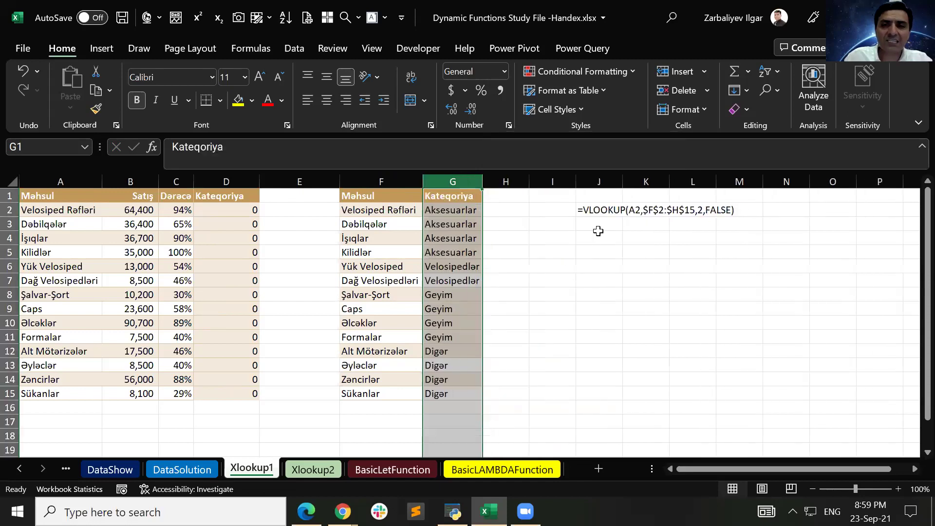
{"action": "left_click", "coordinate": [553, 267]}
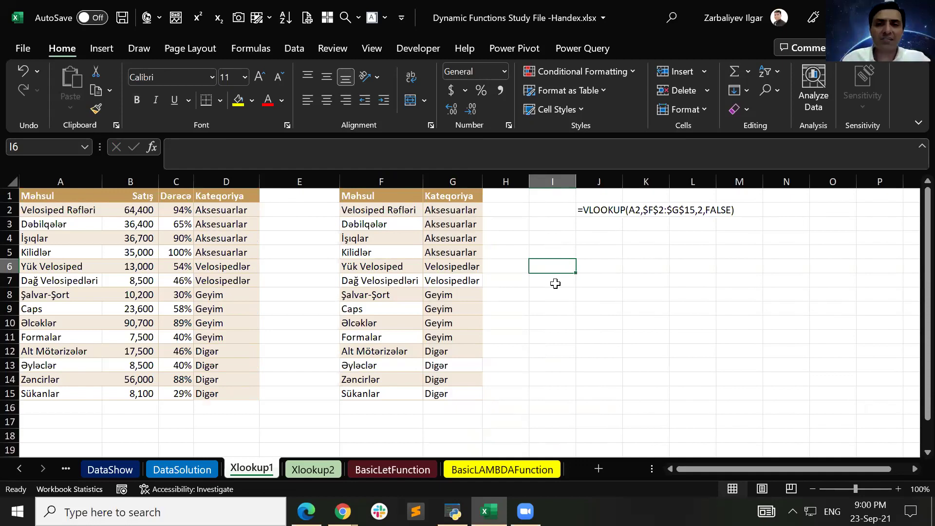
{"action": "left_click", "coordinate": [238, 209]}
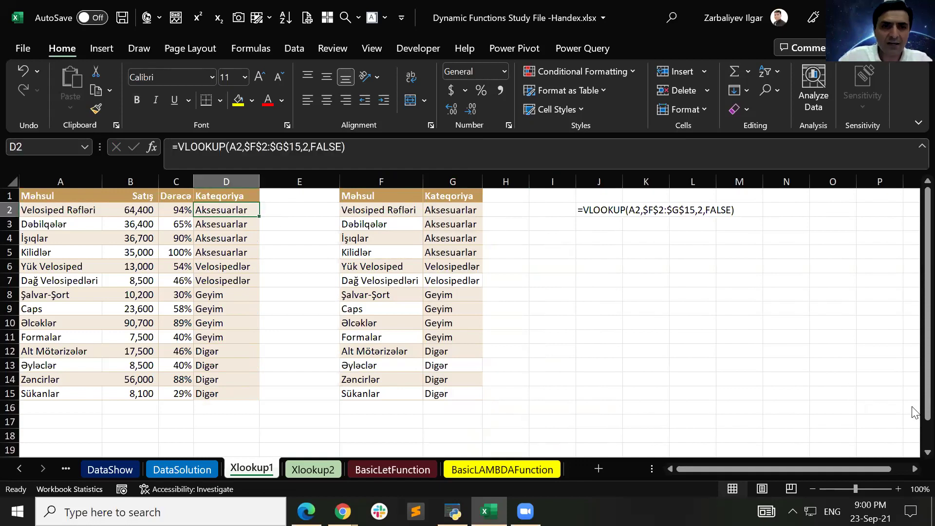
- Clear the old category results from D2:D15 and return to D2
{"action": "key", "text": "ctrl+shift+Down"}
{"action": "key", "text": "Delete"}
{"action": "key", "text": "Down"}
{"action": "key", "text": "Up"}
- Enter =XLOOKUP(A2:A15,F2:F15,G2:G15) in D2 so categories spill down D2:D15
{"action": "type", "text": "=xloo"}
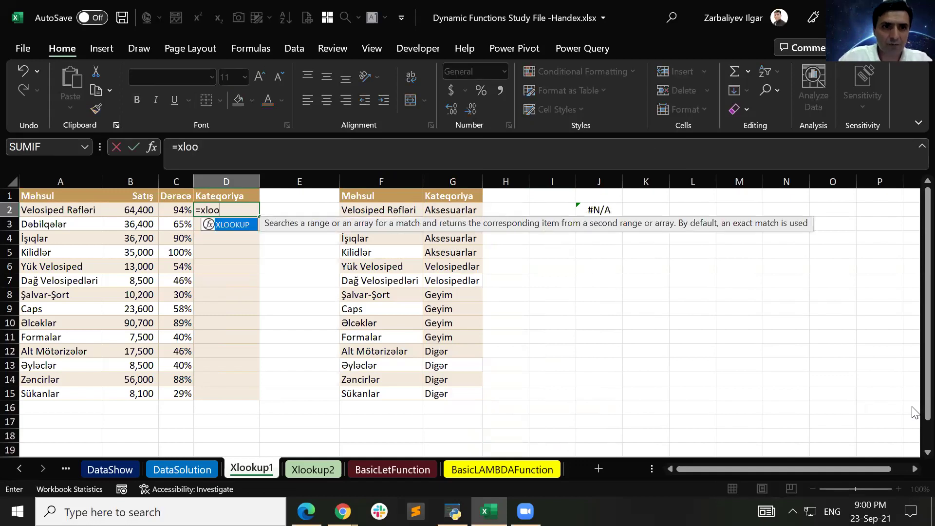
{"action": "key", "text": "Tab"}
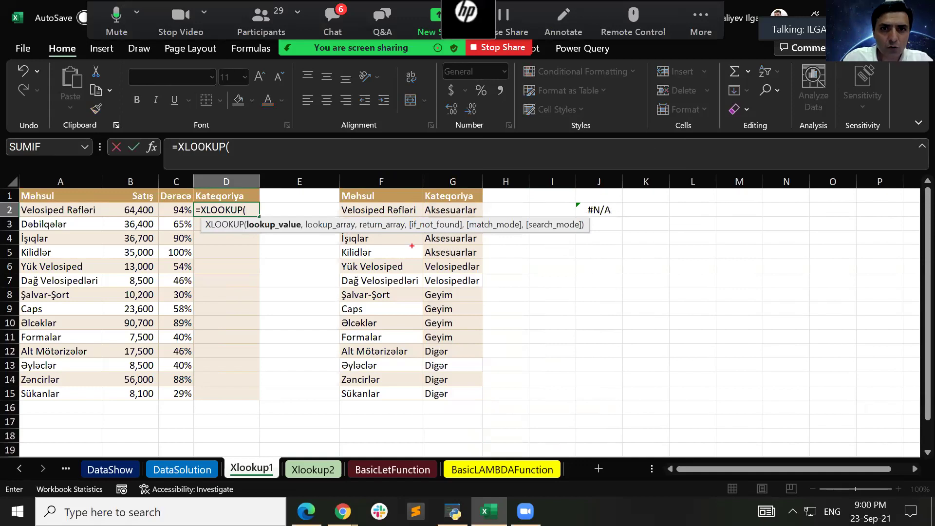
{"action": "left_click_drag", "start_coordinate": [407, 244], "coordinate": [249, 211]}
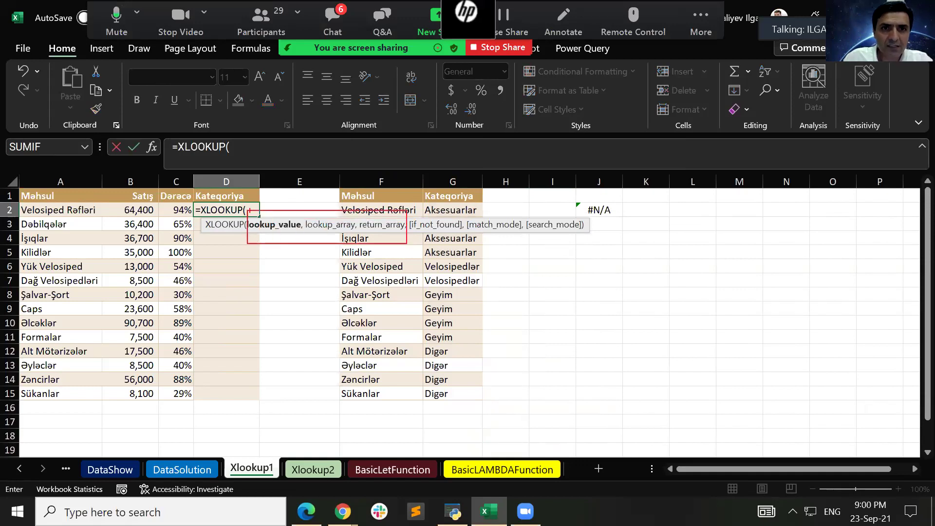
{"action": "mouse_move", "coordinate": [413, 236]}
{"action": "left_mouse_down"}
{"action": "mouse_move", "coordinate": [598, 230]}
{"action": "mouse_move", "coordinate": [484, 272]}
{"action": "left_mouse_up"}
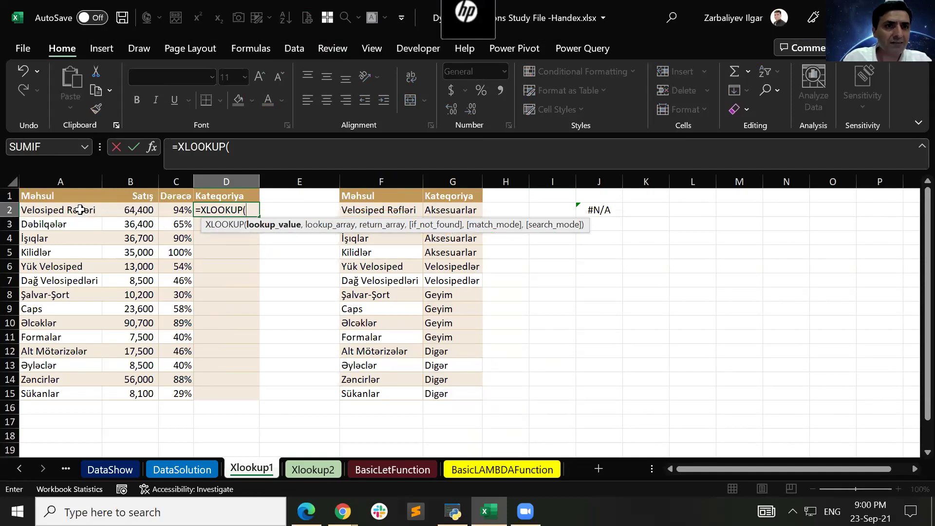
{"action": "left_click_drag", "start_coordinate": [81, 209], "coordinate": [82, 390]}
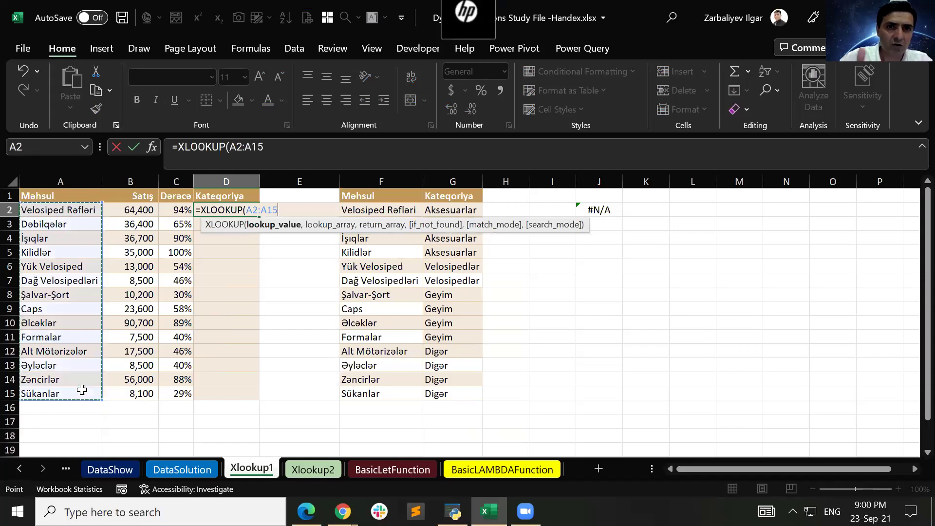
{"action": "type", "text": ","}
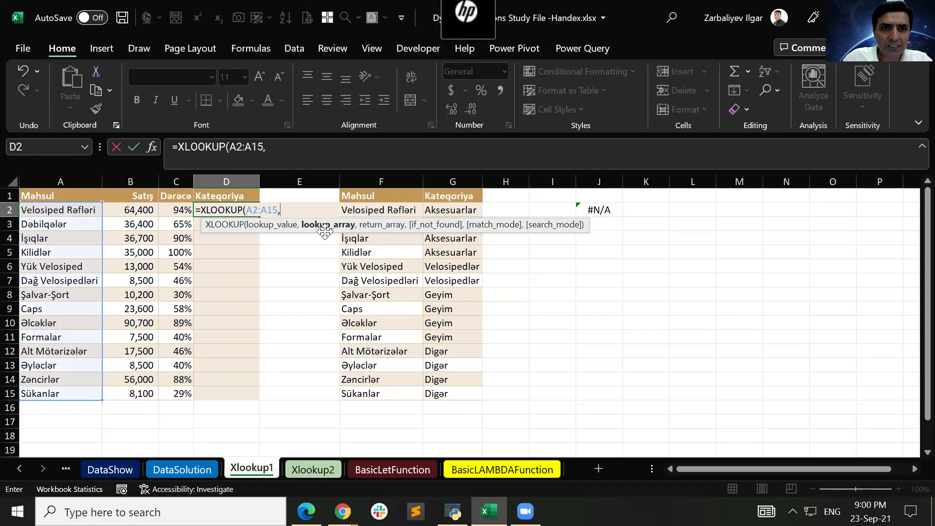
{"action": "left_click_drag", "start_coordinate": [384, 210], "coordinate": [373, 389]}
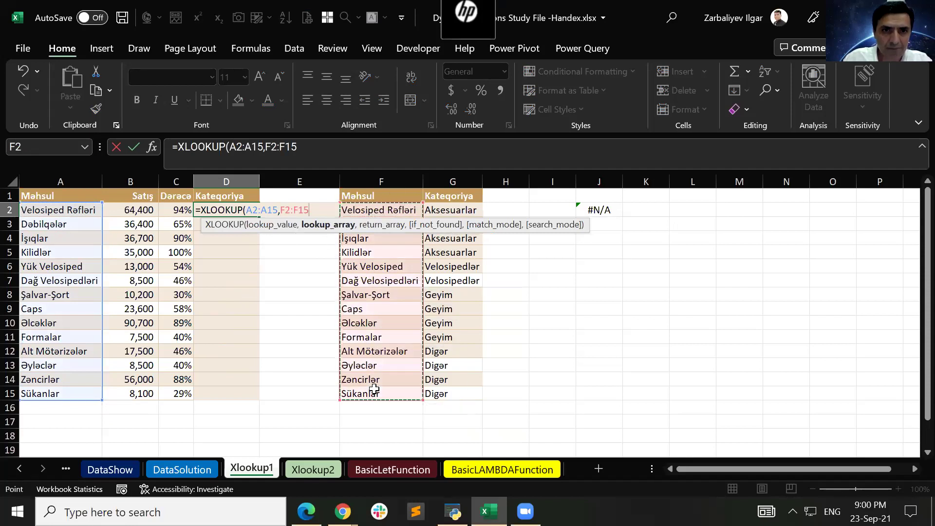
{"action": "type", "text": ","}
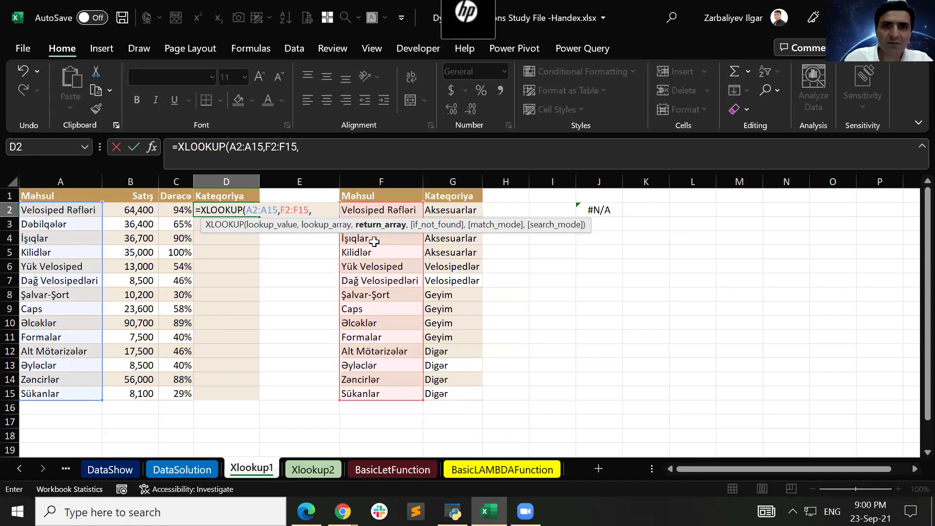
{"action": "left_click_drag", "start_coordinate": [453, 389], "coordinate": [452, 217]}
{"action": "type", "text": ")"}
{"action": "key", "text": "ctrl+Return"}
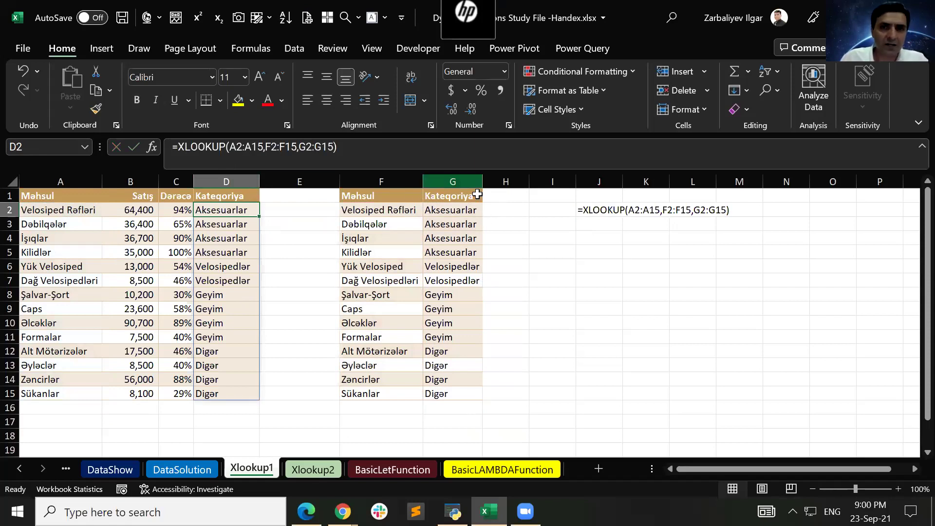
- Insert an empty column at G and check how the spilled results and K2 formula text adjust
{"action": "left_click", "coordinate": [475, 182]}
{"action": "right_click", "coordinate": [459, 182]}
{"action": "left_click", "coordinate": [510, 304]}
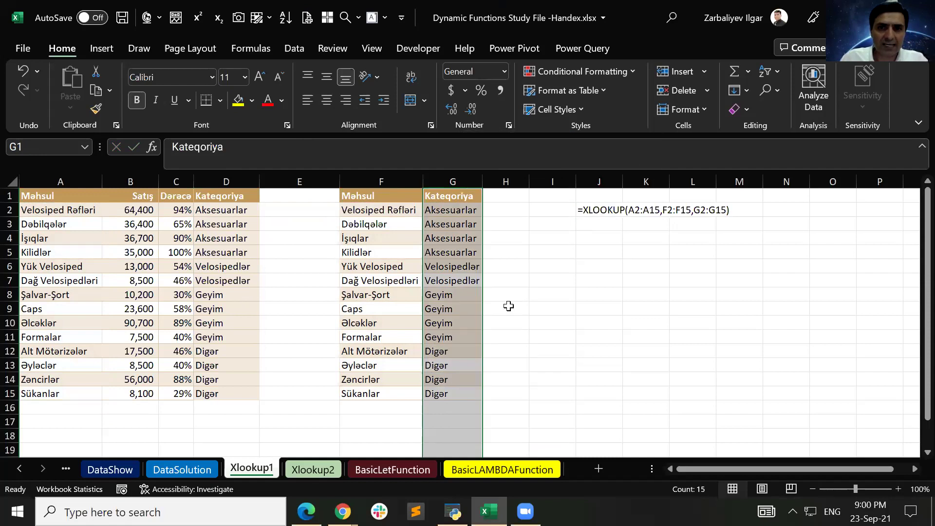
{"action": "left_click", "coordinate": [220, 249]}
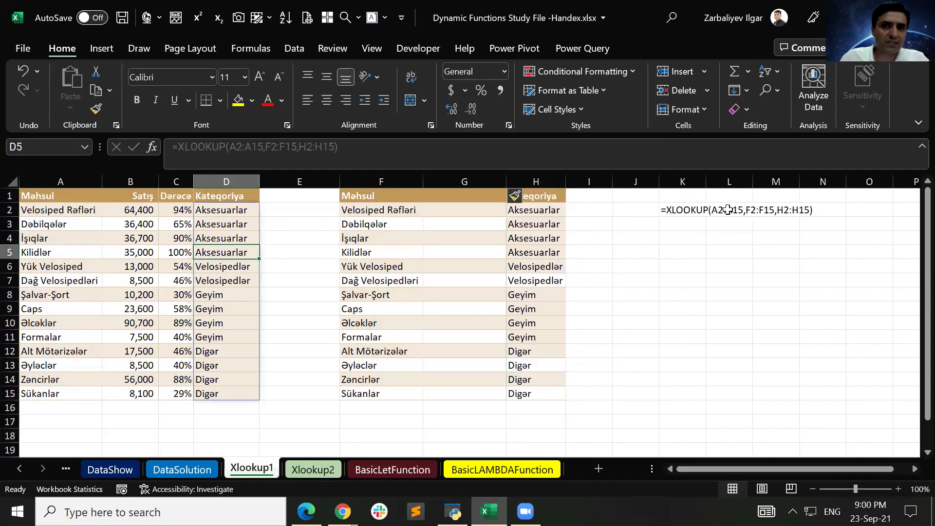
{"action": "left_click", "coordinate": [696, 210]}
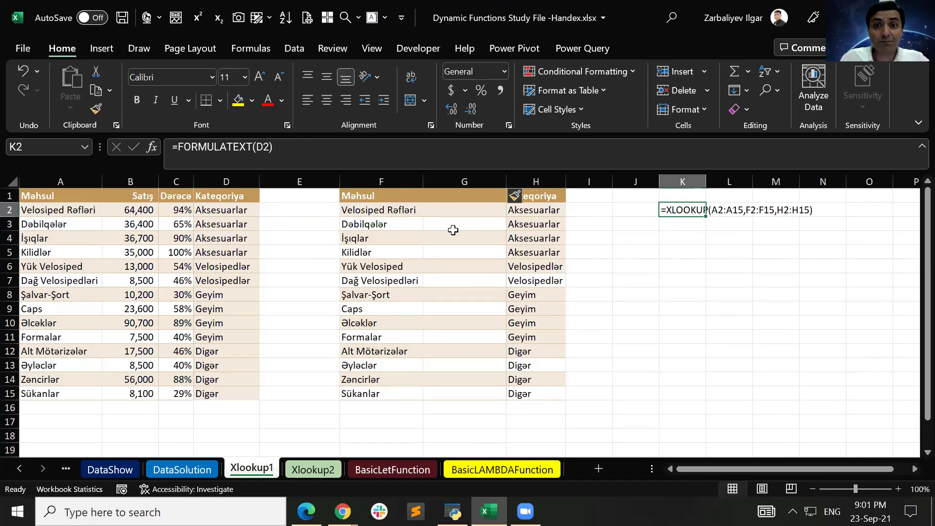
- Delete the empty column G again and clear the XLOOKUP results from D2:D15
{"action": "left_click", "coordinate": [464, 178]}
{"action": "right_click", "coordinate": [464, 180]}
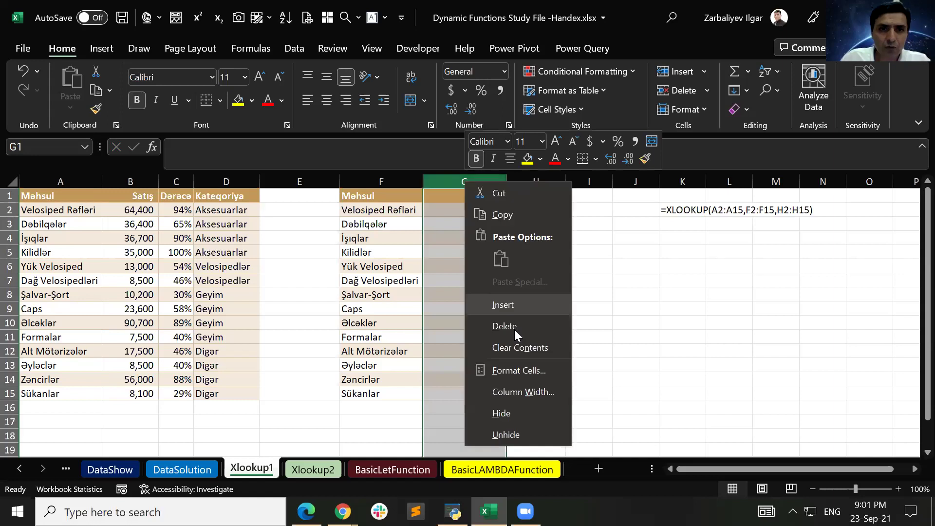
{"action": "key", "text": "Escape"}
{"action": "key", "text": "ctrl+minus"}
{"action": "left_click_drag", "start_coordinate": [224, 210], "coordinate": [236, 387]}
{"action": "key", "text": "Delete"}
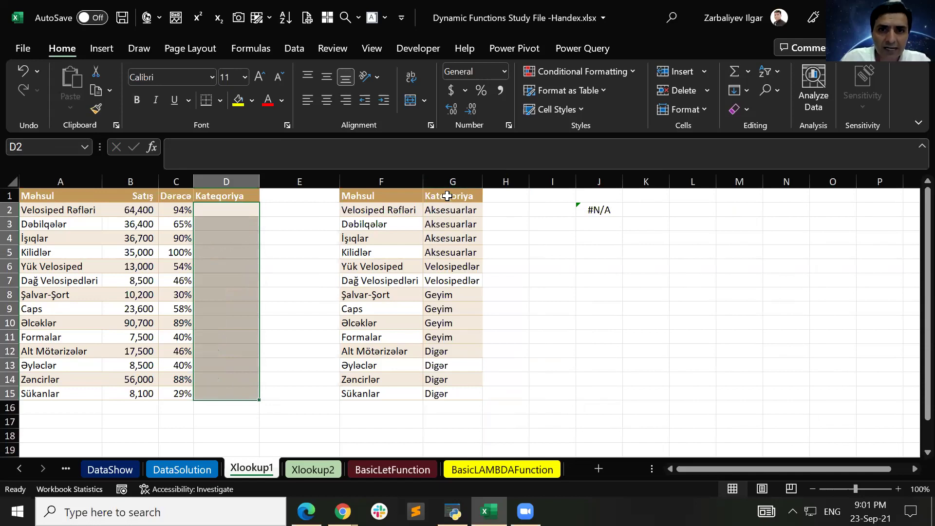
- Insert a blank column at F, before the Məhsul column
{"action": "left_click_drag", "start_coordinate": [447, 197], "coordinate": [448, 211]}
{"action": "left_click", "coordinate": [400, 181]}
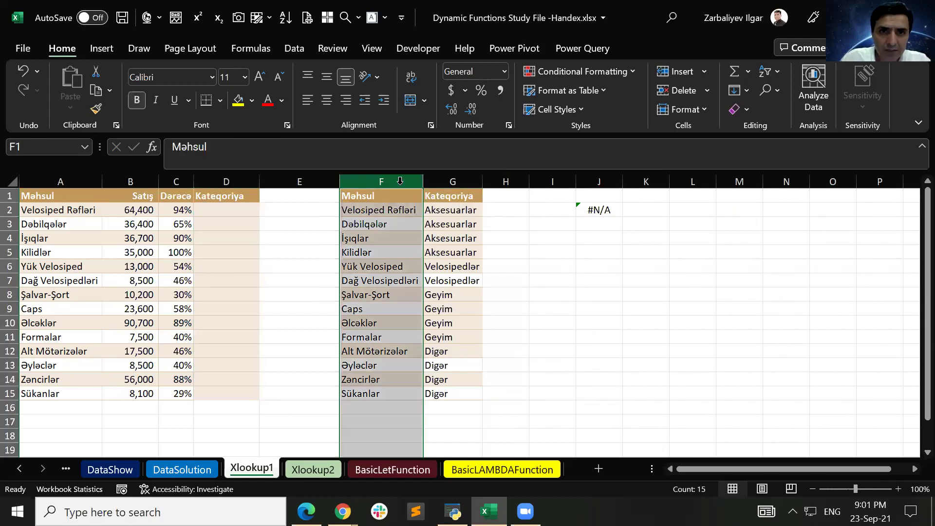
{"action": "right_click", "coordinate": [400, 184]}
{"action": "left_click", "coordinate": [453, 308]}
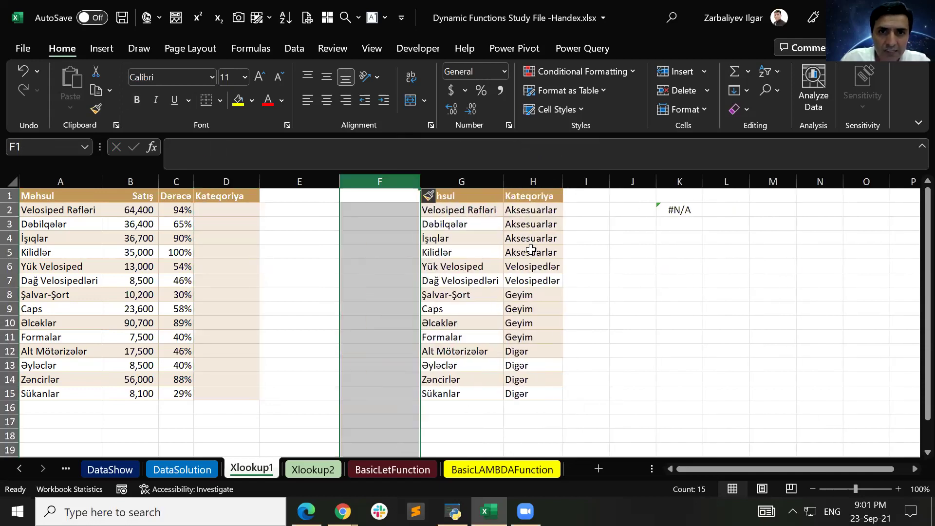
- Move the Kateqoriya column H1:H15 into the new column F, then start =VLOOKUP( in D2
{"action": "left_click", "coordinate": [538, 214]}
{"action": "left_click_drag", "start_coordinate": [539, 213], "coordinate": [534, 390]}
{"action": "left_click_drag", "start_coordinate": [553, 199], "coordinate": [403, 202]}
{"action": "left_click", "coordinate": [574, 248]}
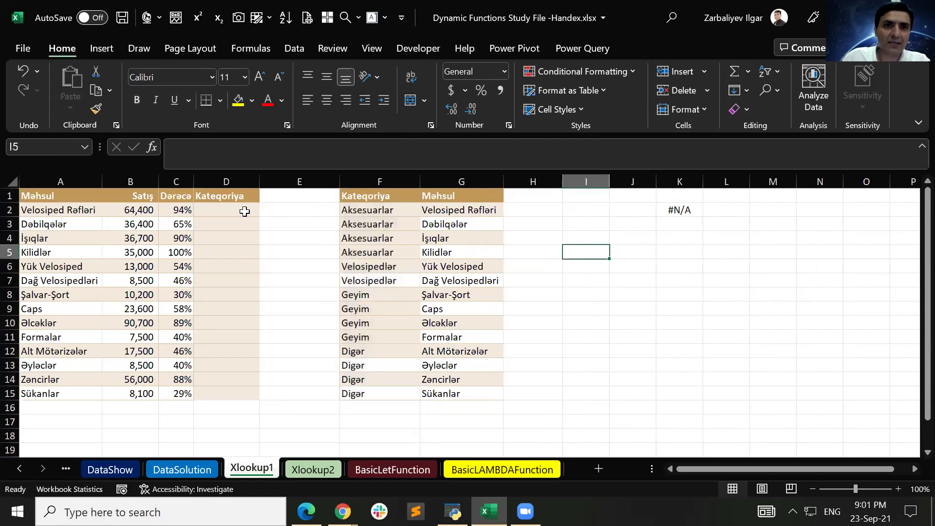
{"action": "left_click", "coordinate": [251, 213]}
{"action": "type", "text": "=VLOOKUP("}
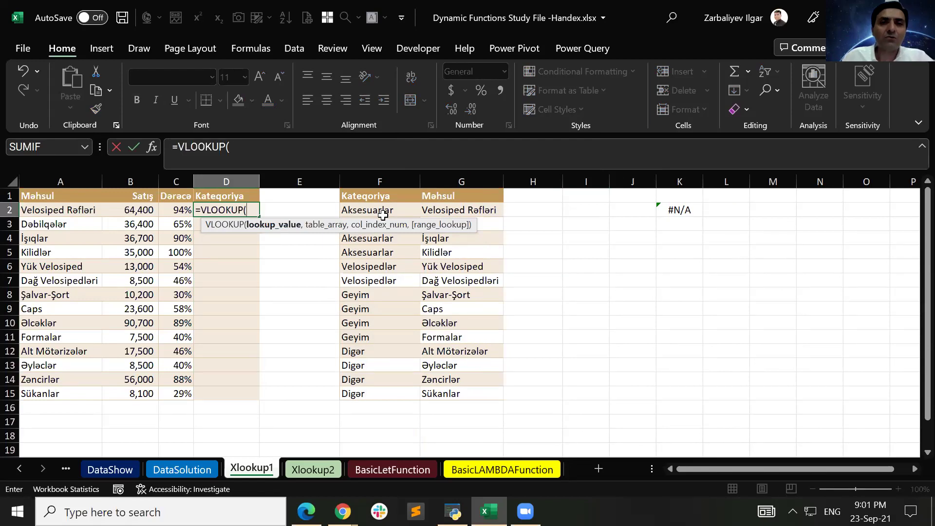
- Replace the VLOOKUP with =XLOOKUP(A2:A15,G2:G15,F2:F15) in D2, returning categories from column F
{"action": "key", "text": "Escape"}
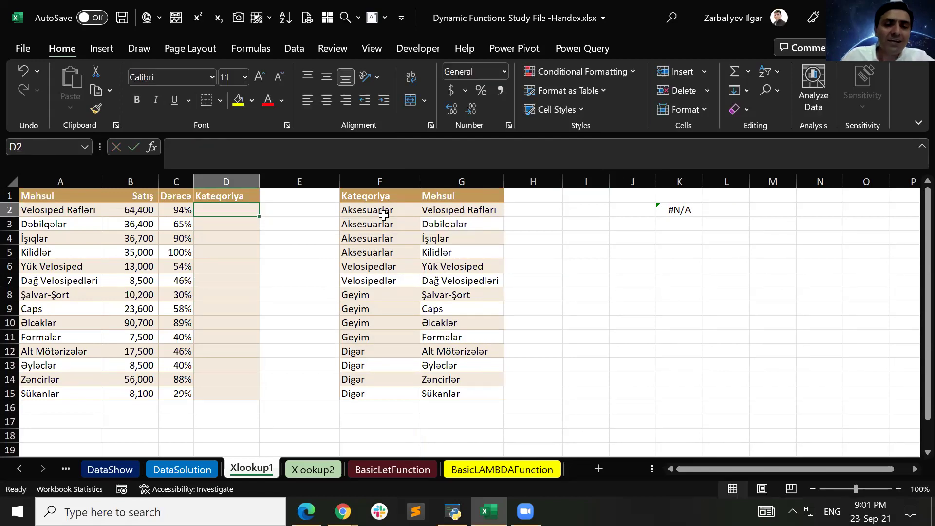
{"action": "type", "text": "=xlook"}
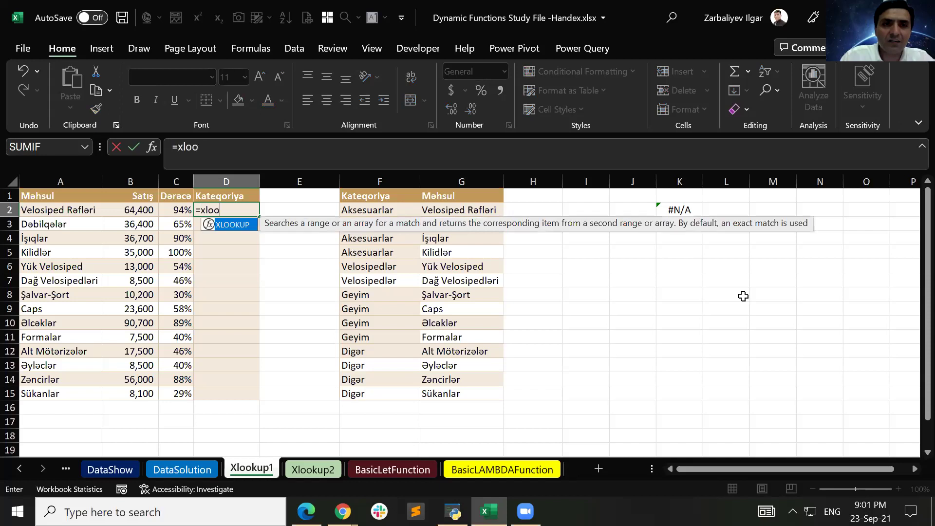
{"action": "key", "text": "Tab"}
{"action": "key", "text": "Left"}
{"action": "key", "text": "Left"}
{"action": "key", "text": "Left"}
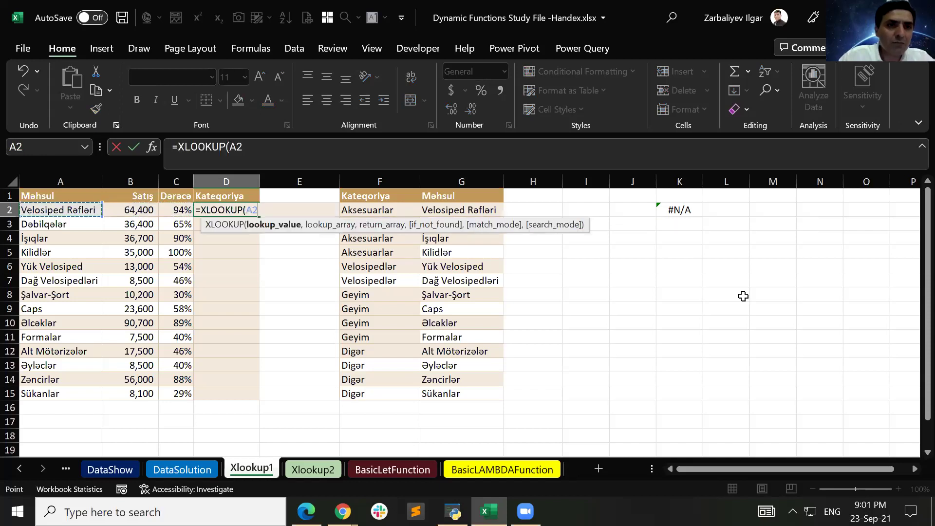
{"action": "key", "text": "ctrl+shift+Down"}
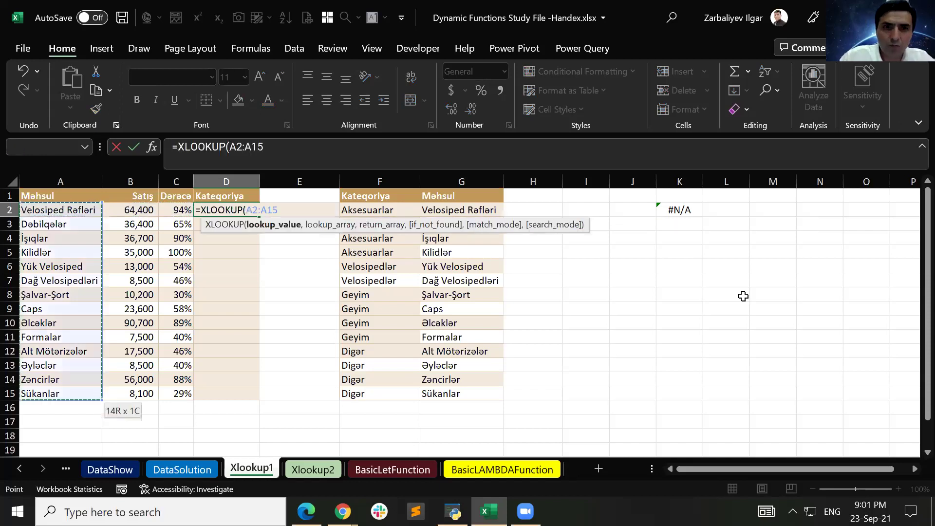
{"action": "type", "text": ","}
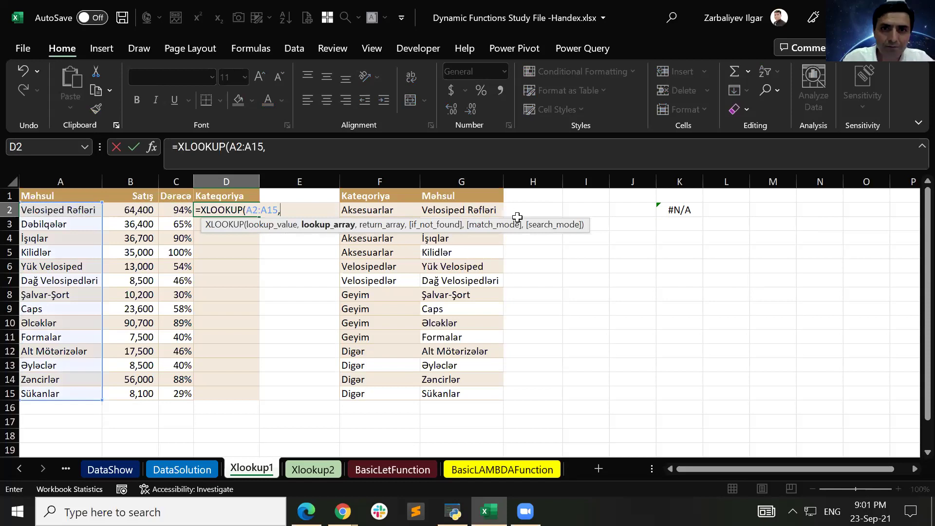
{"action": "left_click_drag", "start_coordinate": [490, 209], "coordinate": [469, 400]}
{"action": "type", "text": ","}
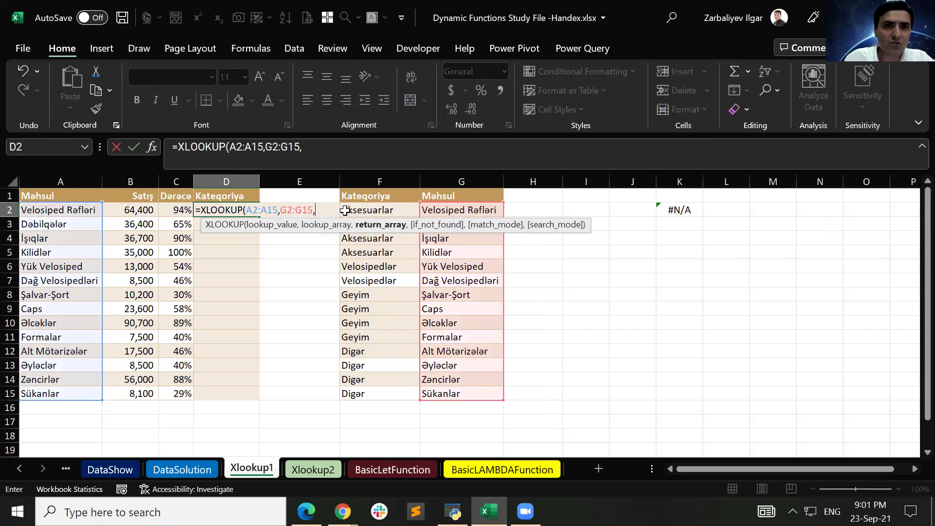
{"action": "left_click_drag", "start_coordinate": [371, 209], "coordinate": [386, 400]}
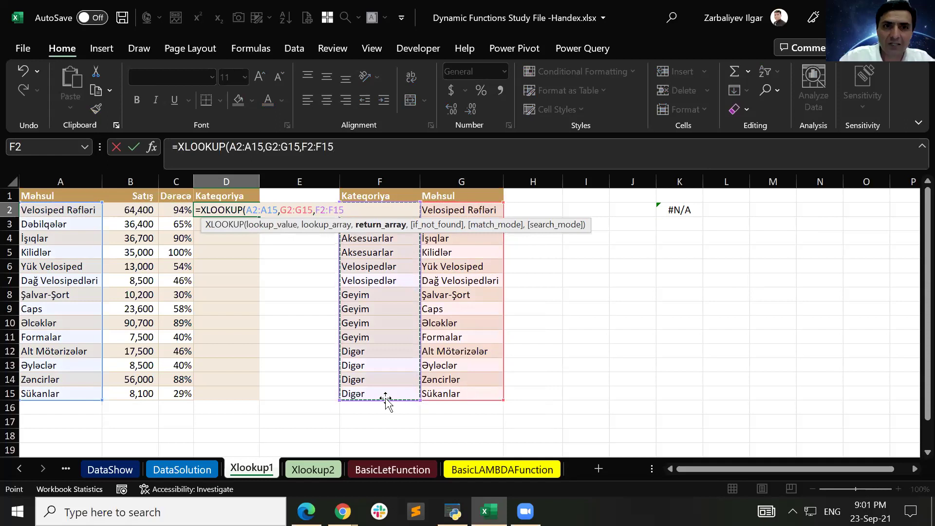
{"action": "key", "text": "Return"}
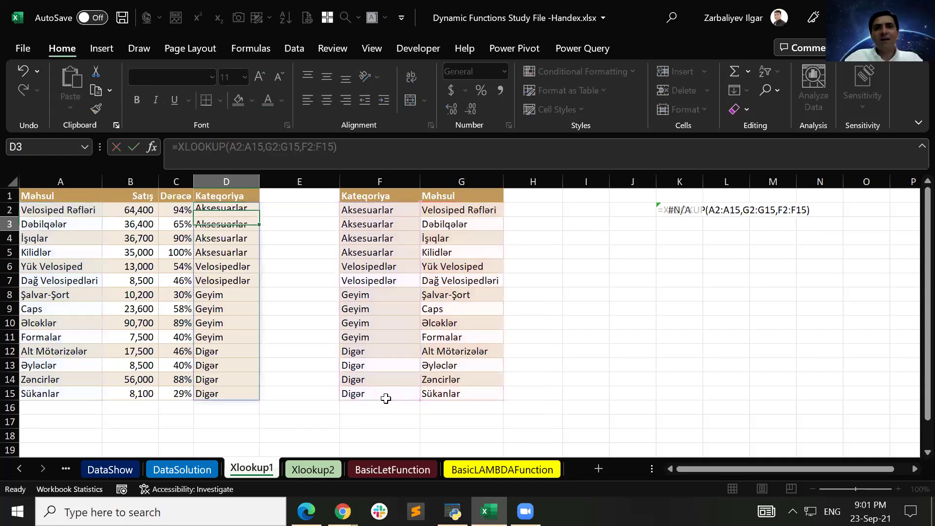
- Check the first product name in G2 and return to the formula in D2
{"action": "key", "text": "Up"}
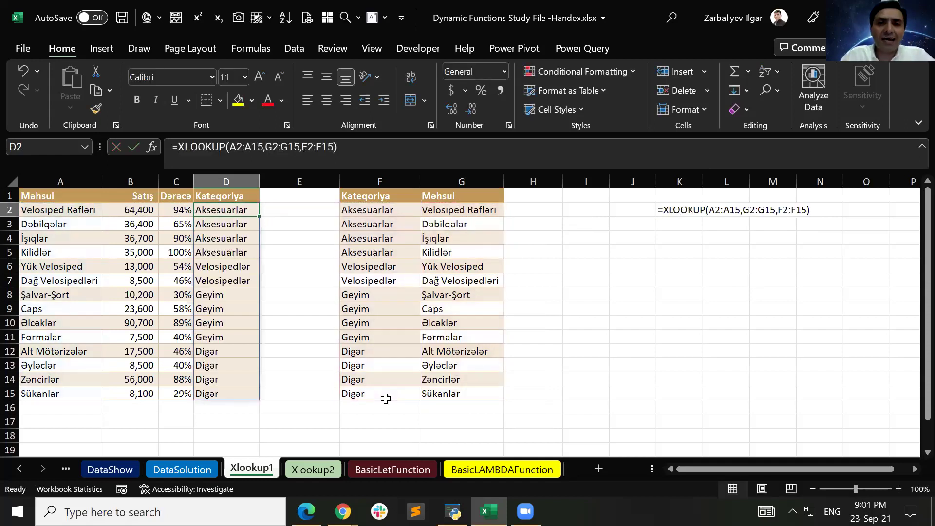
{"action": "key", "text": "Right"}
{"action": "key", "text": "Right"}
{"action": "key", "text": "Right"}
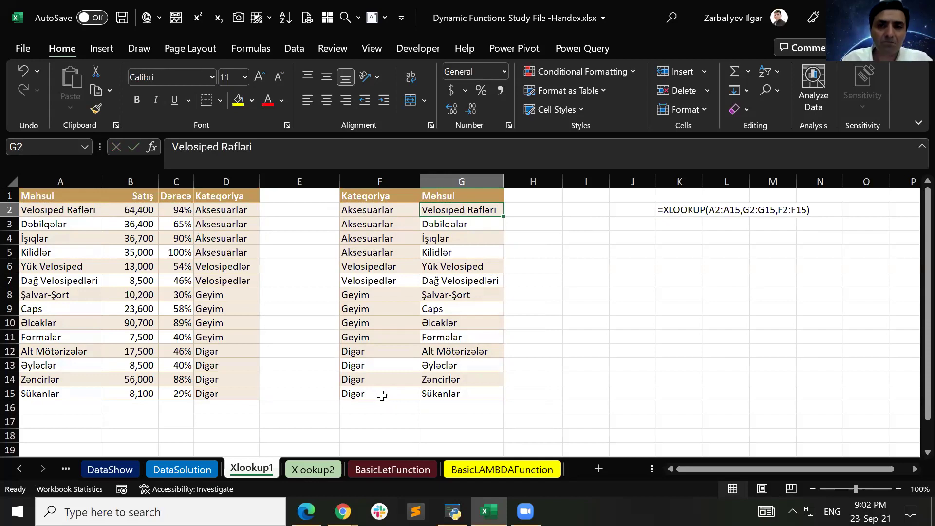
{"action": "left_click", "coordinate": [235, 210]}
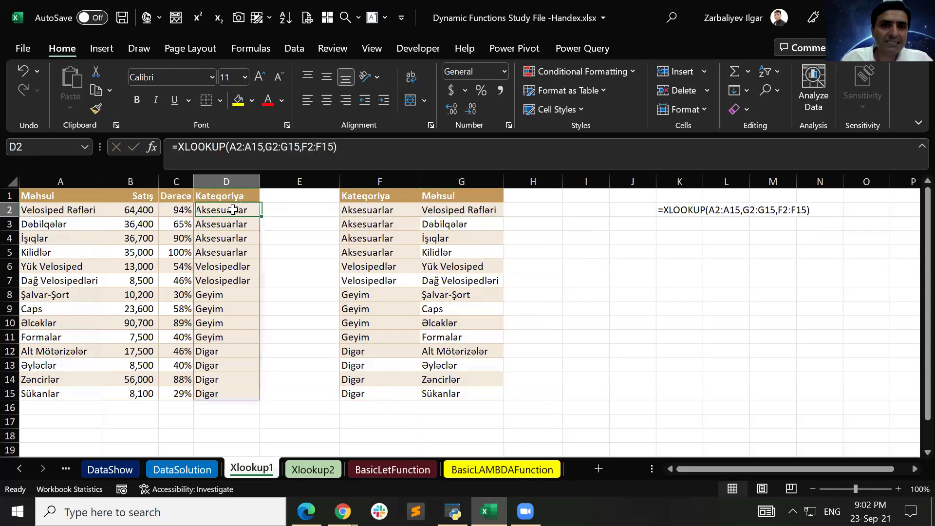
- Edit D2 to =XLOOKUP(A2:A15,G2:G15,F2:F15,"n/a",,), fixing the too-many-arguments error
{"action": "left_click", "coordinate": [388, 148]}
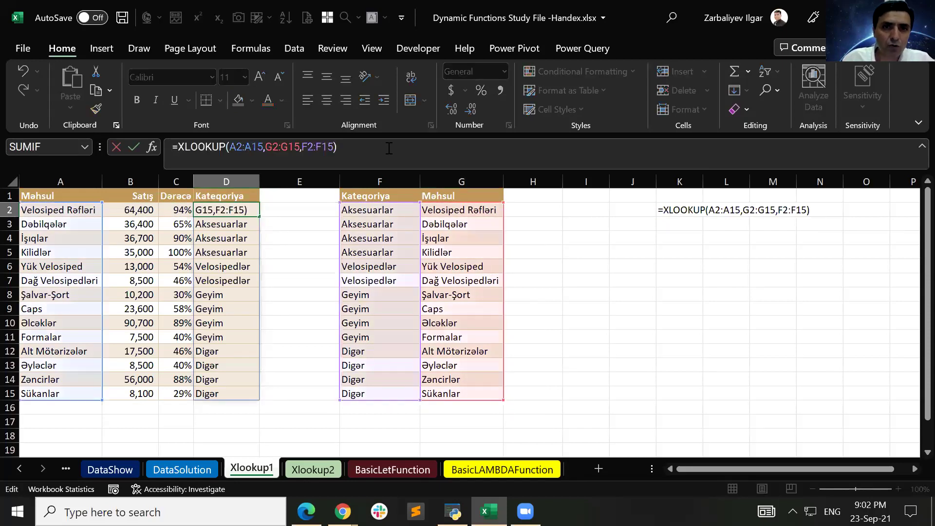
{"action": "key", "text": "BackSpace"}
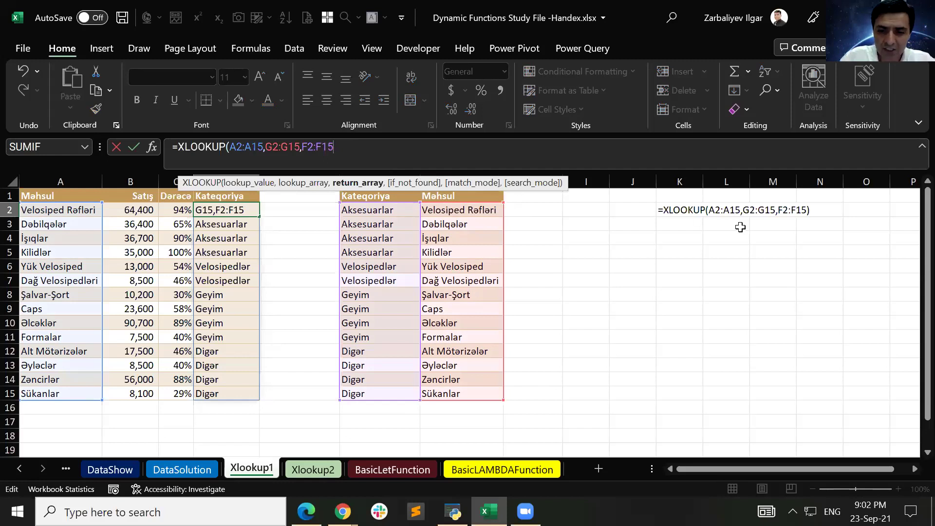
{"action": "type", "text": ",\"n/a\","}
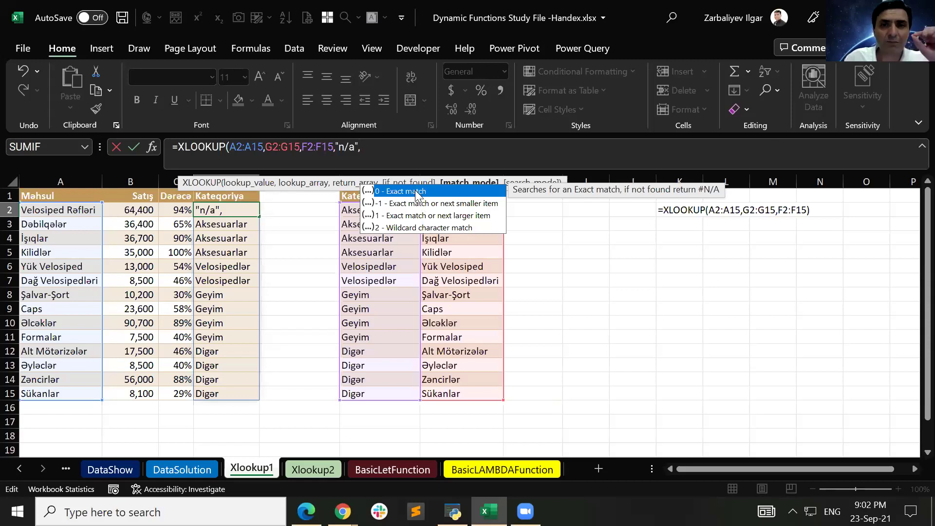
{"action": "type", "text": ","}
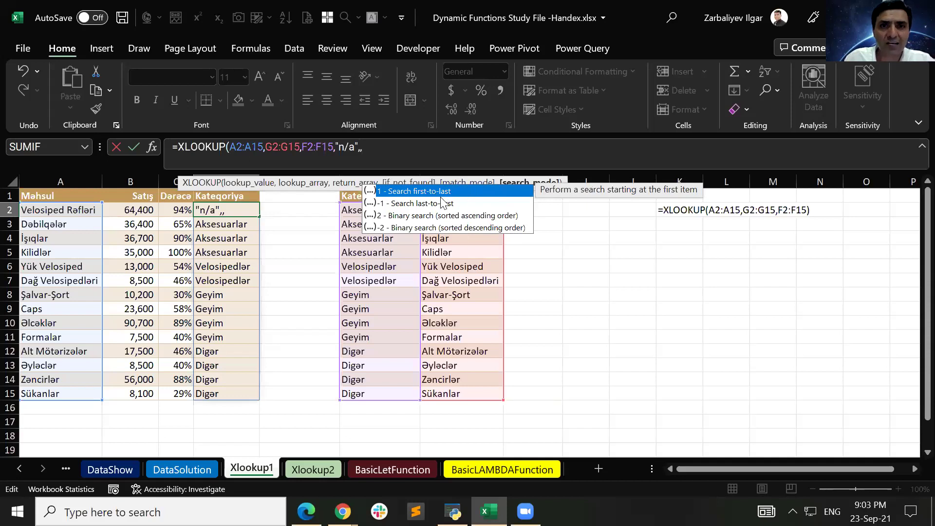
{"action": "key", "text": "Left"}
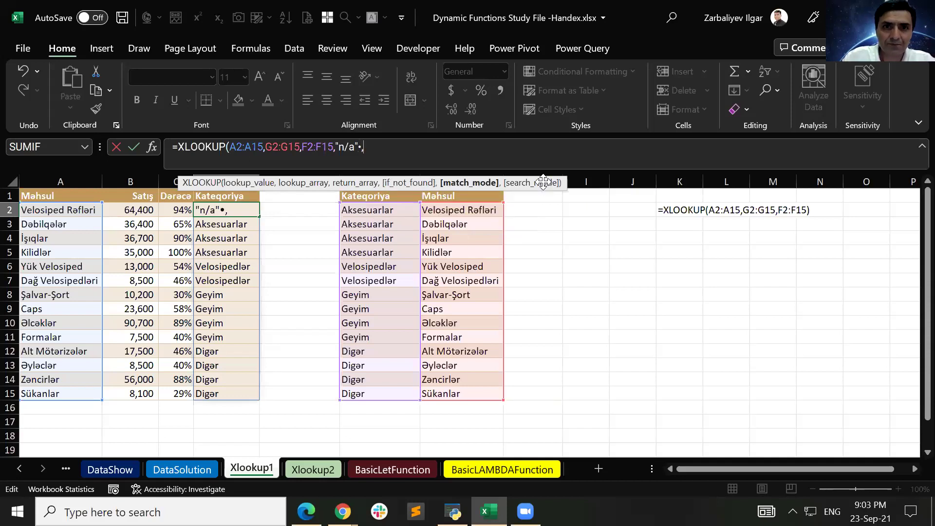
{"action": "key", "text": "BackSpace"}
{"action": "key", "text": "Delete"}
{"action": "type", "text": ",,"}
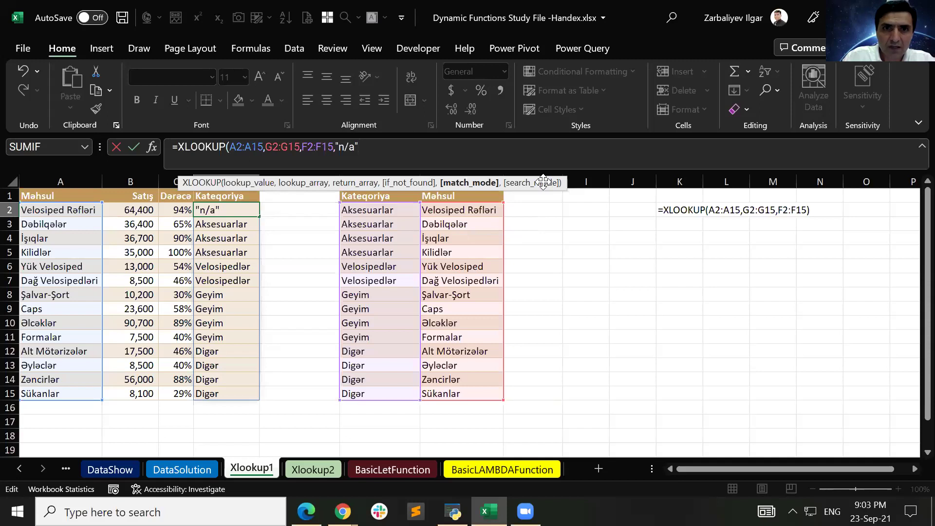
{"action": "type", "text": ",)"}
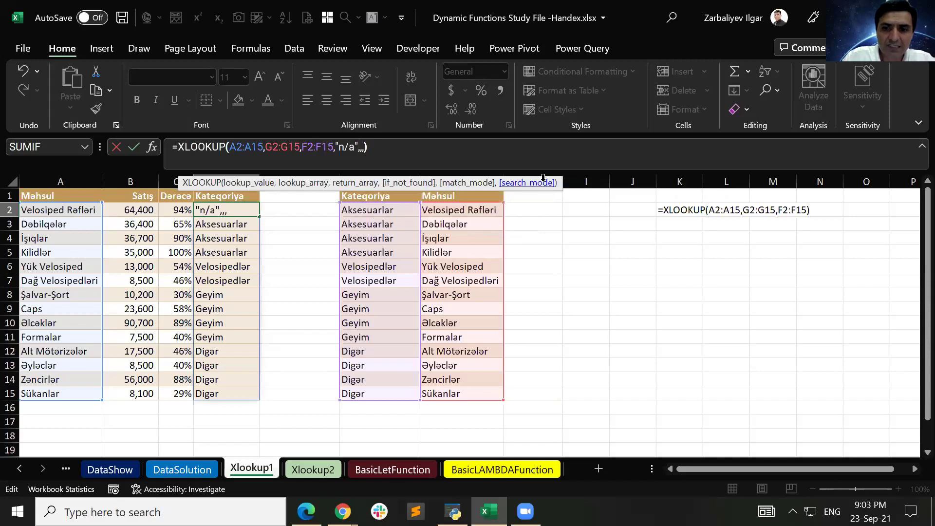
{"action": "key", "text": "Return"}
{"action": "key", "text": "Return"}
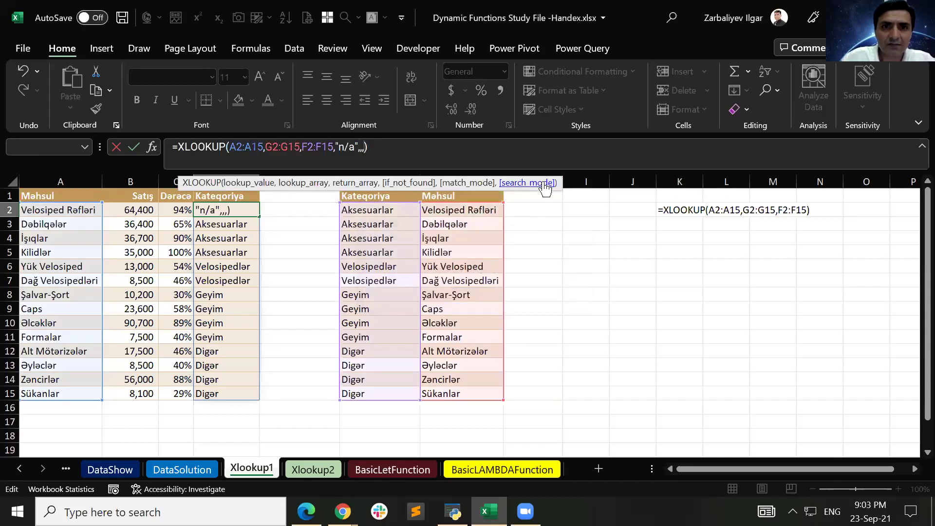
{"action": "key", "text": "BackSpace"}
{"action": "key", "text": "Return"}
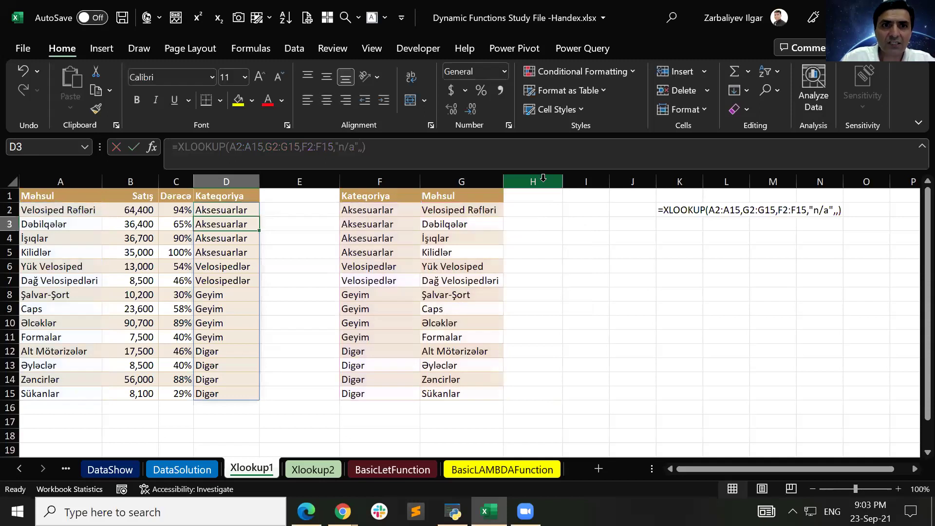
{"action": "key", "text": "Up"}
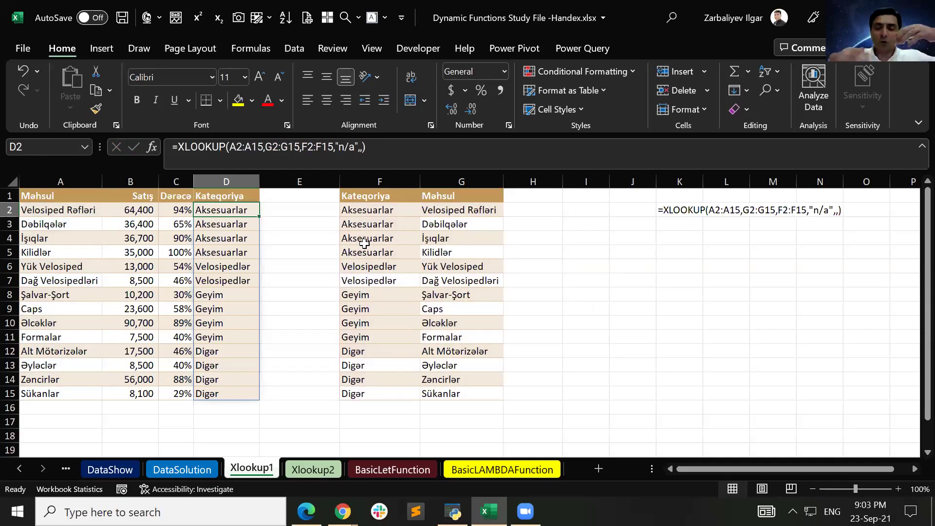
{"action": "left_click", "coordinate": [574, 262]}
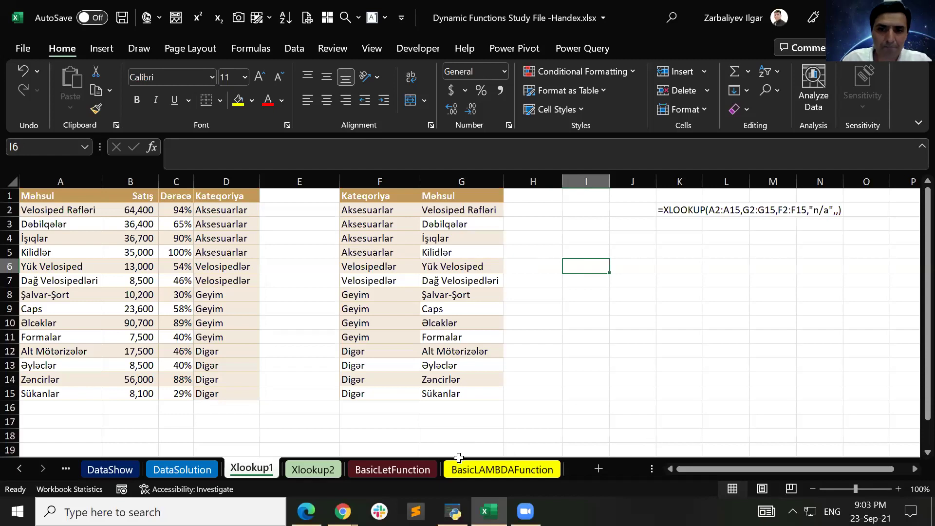
- On the BasicLetFunction sheet, enter the label Efficiency in G6
{"action": "left_click", "coordinate": [408, 471]}
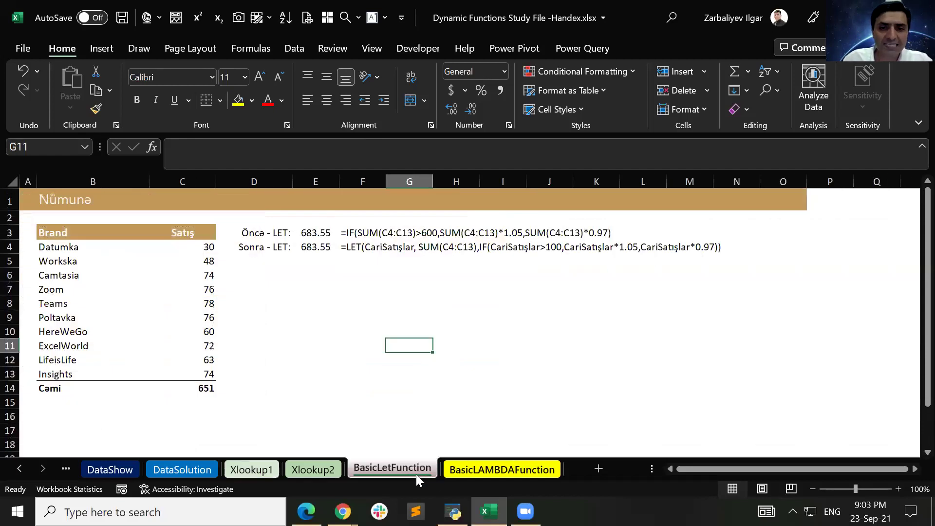
{"action": "key", "text": "ctrl+Page_Down"}
{"action": "key", "text": "ctrl+Page_Up"}
{"action": "left_click", "coordinate": [289, 297]}
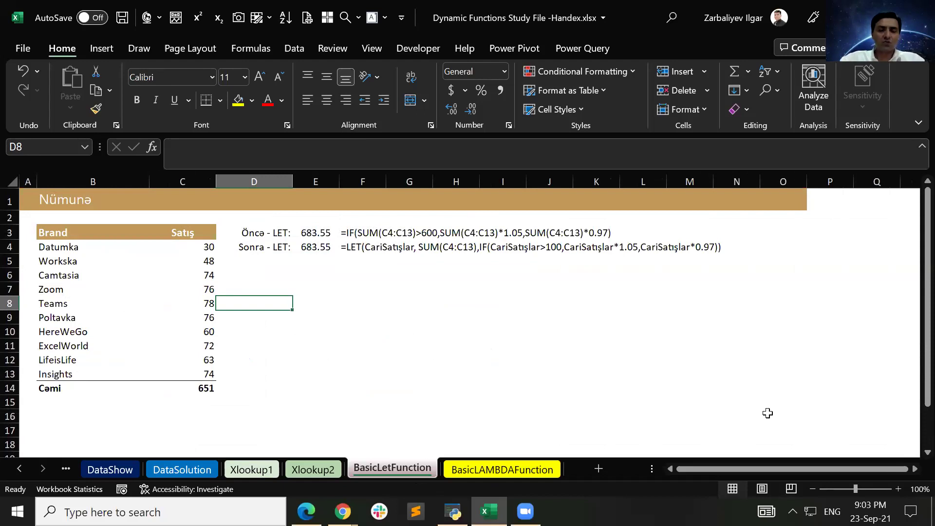
{"action": "key", "text": "Up"}
{"action": "key", "text": "Up"}
{"action": "key", "text": "Up"}
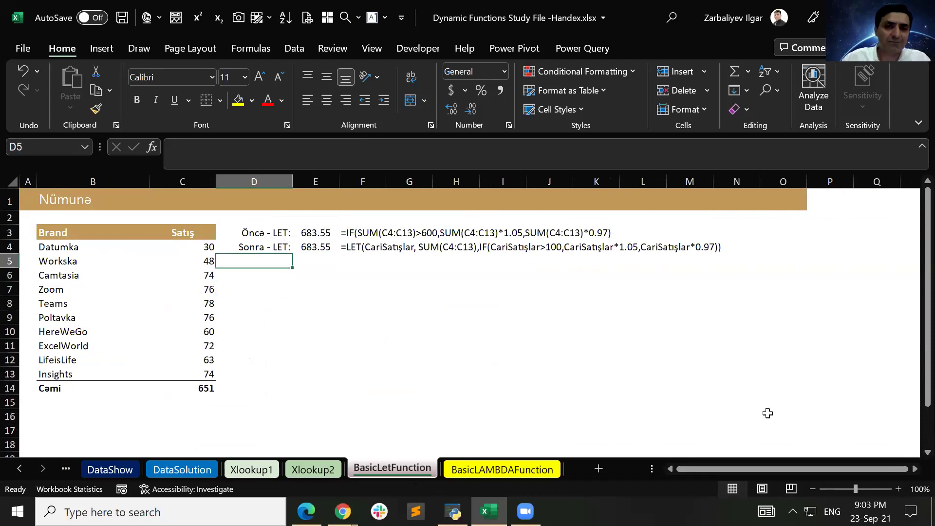
{"action": "key", "text": "Down"}
{"action": "key", "text": "Right"}
{"action": "key", "text": "Right"}
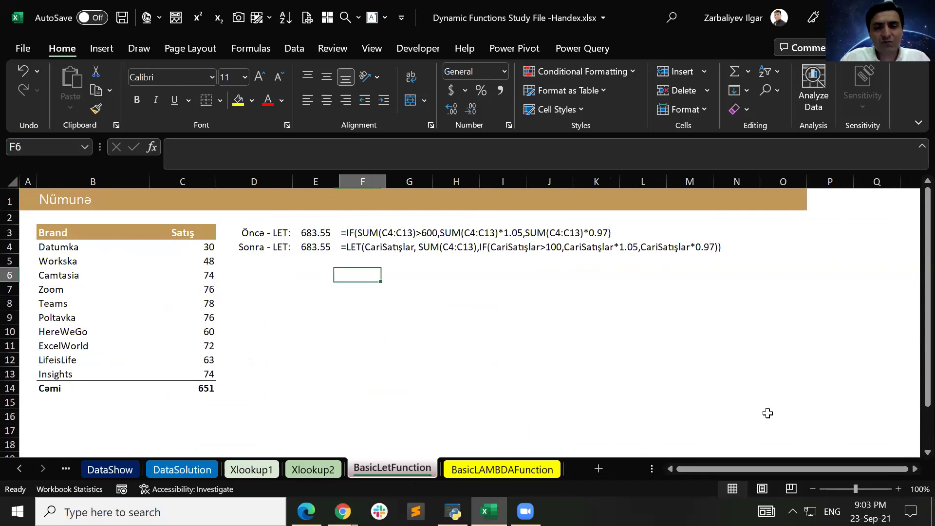
{"action": "key", "text": "Right"}
{"action": "type", "text": "Ef"}
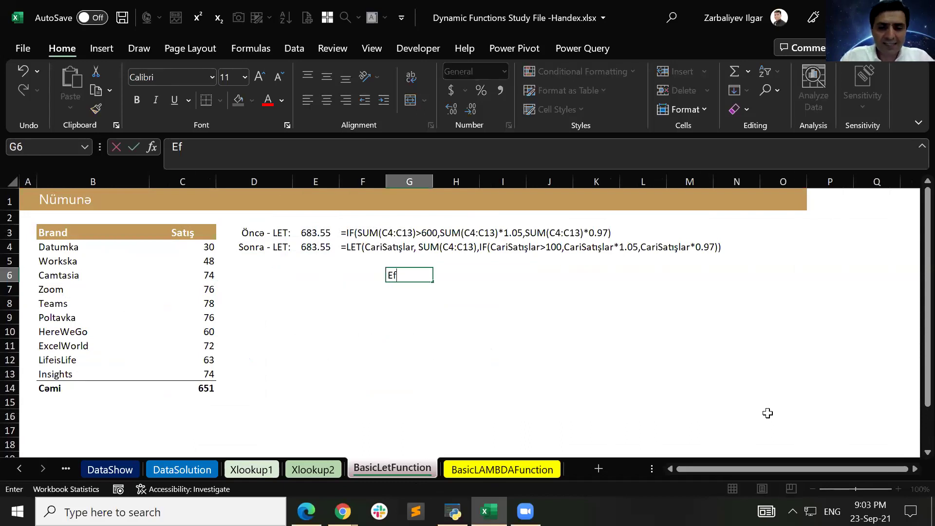
{"action": "type", "text": "ficiency"}
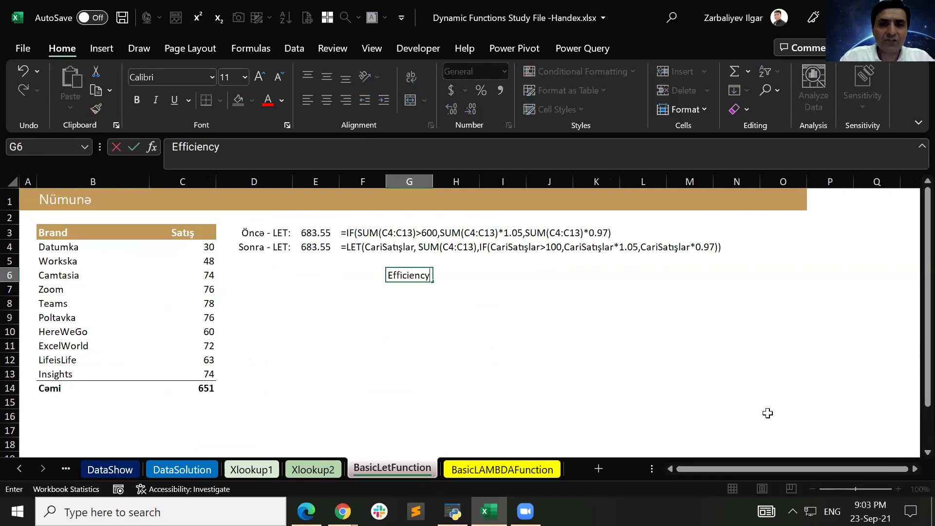
{"action": "key", "text": "Return"}
- Open the Format Cells settings for G6, then dismiss them
{"action": "key", "text": "Up"}
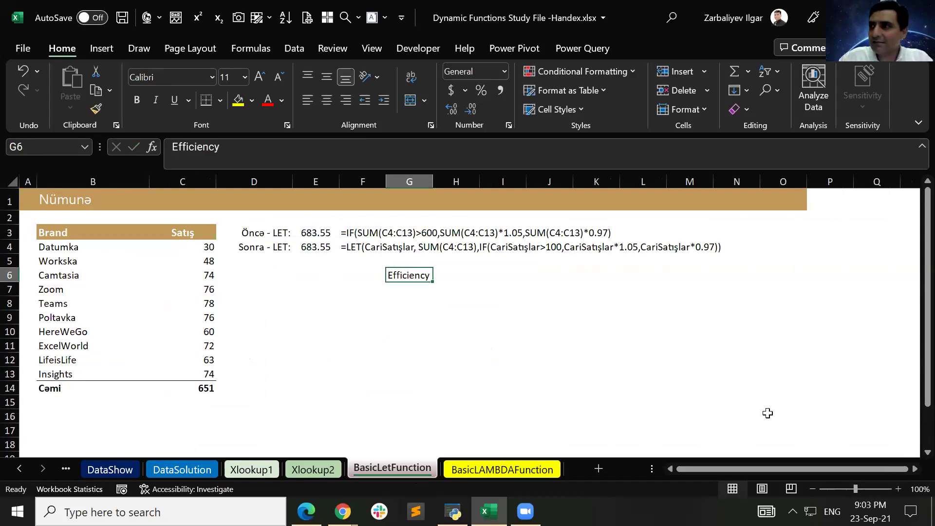
{"action": "key", "text": "Right"}
{"action": "key", "text": "Left"}
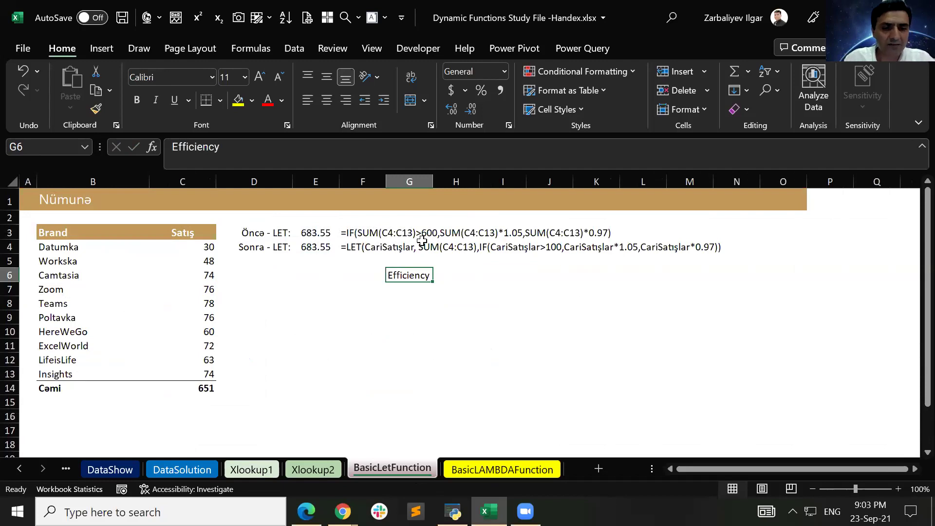
{"action": "key", "text": "ctrl+1"}
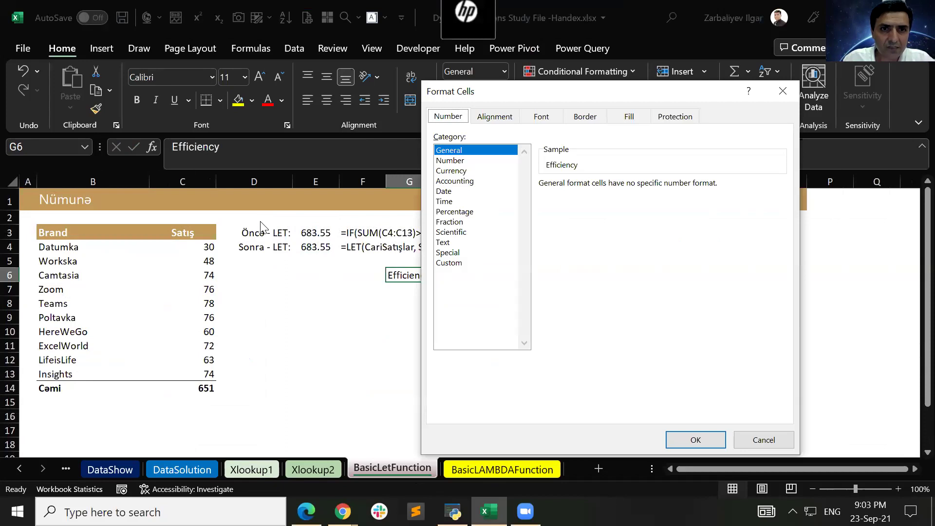
{"action": "key", "text": "Escape"}
- Outline the Öncə - LET IF formula row and the Sonra - LET version row with annotation boxes
{"action": "mouse_move", "coordinate": [234, 216]}
{"action": "left_mouse_down"}
{"action": "mouse_move", "coordinate": [246, 228]}
{"action": "mouse_move", "coordinate": [565, 251]}
{"action": "mouse_move", "coordinate": [631, 240]}
{"action": "left_mouse_up"}
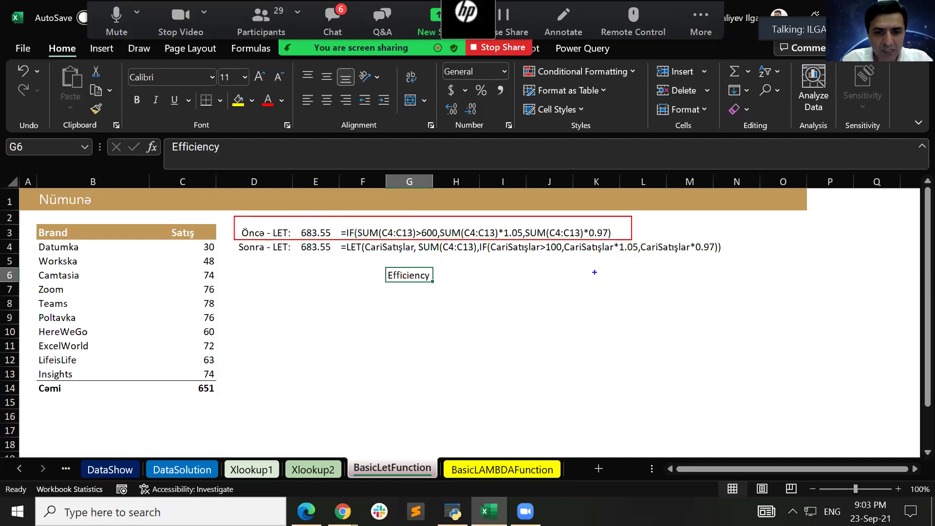
{"action": "mouse_move", "coordinate": [238, 241]}
{"action": "left_mouse_down"}
{"action": "mouse_move", "coordinate": [265, 257]}
{"action": "mouse_move", "coordinate": [427, 271]}
{"action": "mouse_move", "coordinate": [729, 263]}
{"action": "left_mouse_up"}
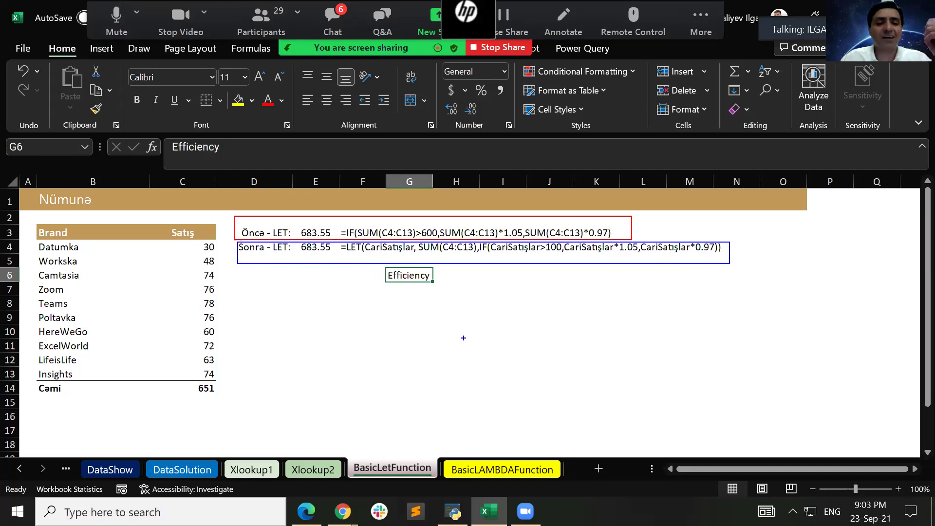
- Delete the Efficiency label from G6
{"action": "key", "text": "Left"}
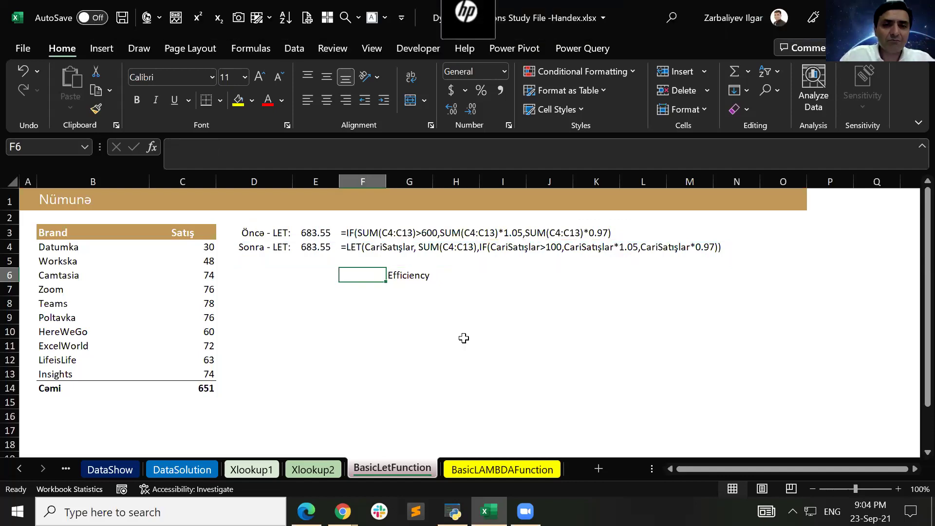
{"action": "key", "text": "Right"}
{"action": "key", "text": "Delete"}
{"action": "key", "text": "Left"}
{"action": "key", "text": "Left"}
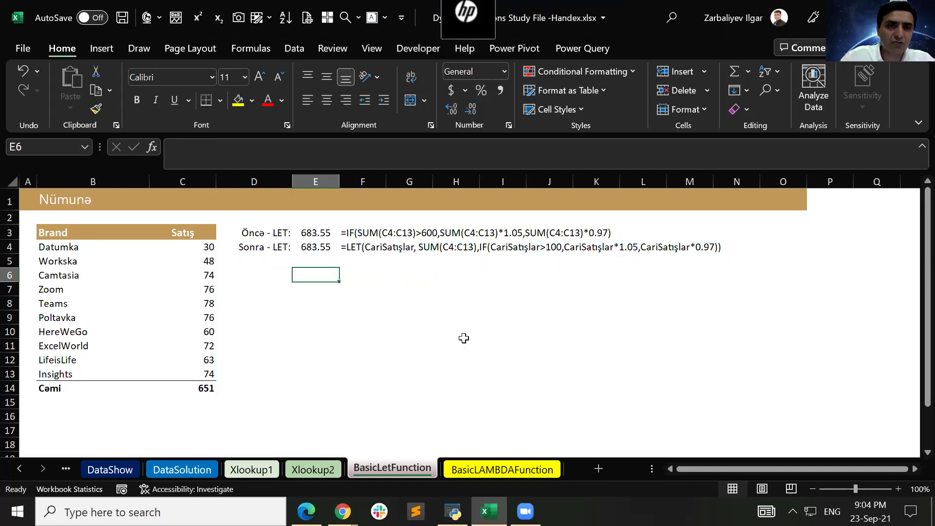
- Inspect the =SUM(C4:C13) total in C14 and the B4:B13 and C4:C13 ranges, then select E7
{"action": "left_click", "coordinate": [205, 388]}
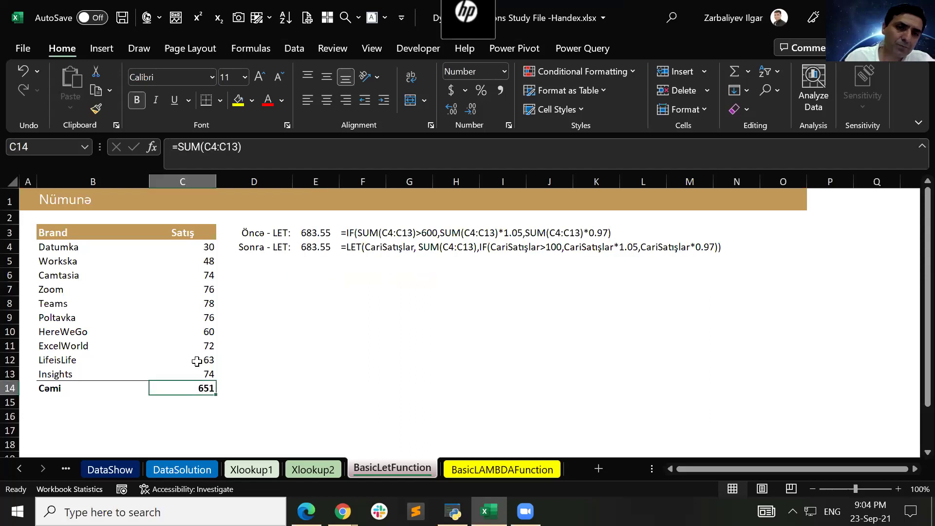
{"action": "left_click_drag", "start_coordinate": [59, 247], "coordinate": [58, 374]}
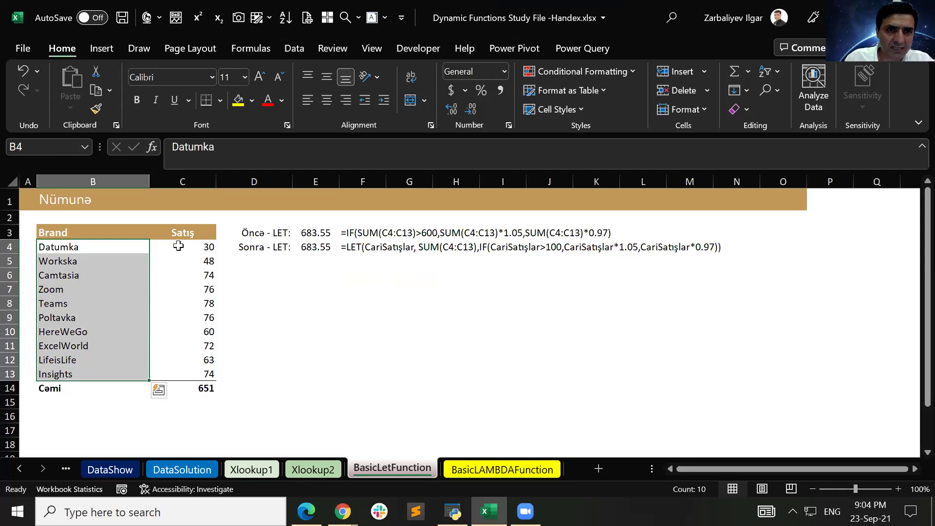
{"action": "left_click_drag", "start_coordinate": [207, 247], "coordinate": [207, 373]}
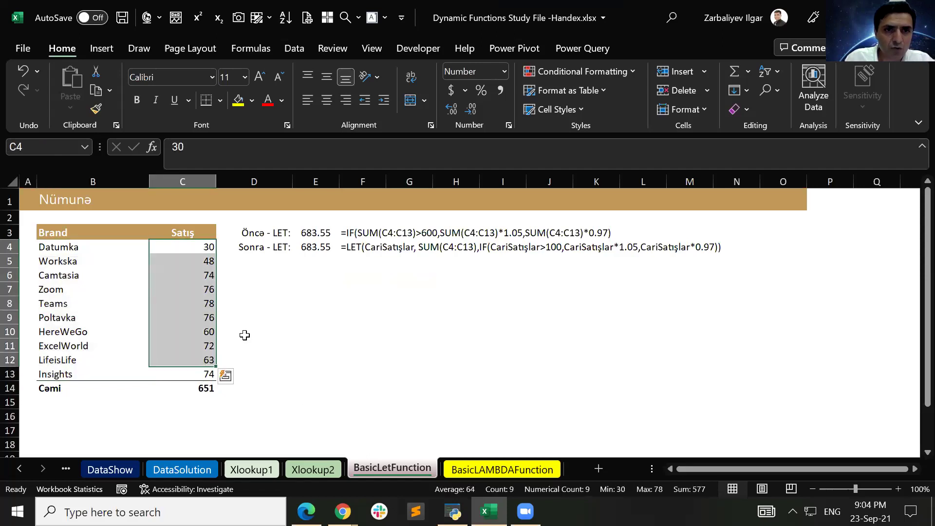
{"action": "key", "text": "ctrl+Down"}
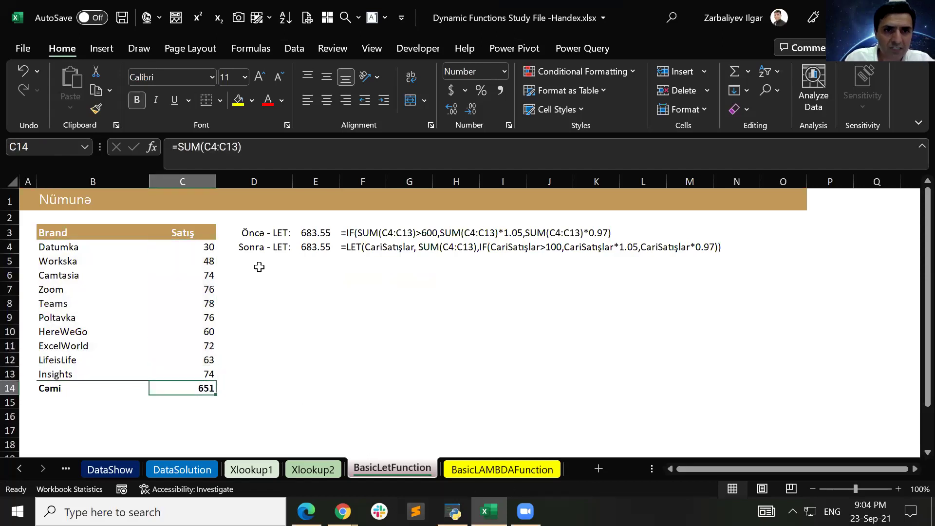
{"action": "left_click", "coordinate": [327, 284]}
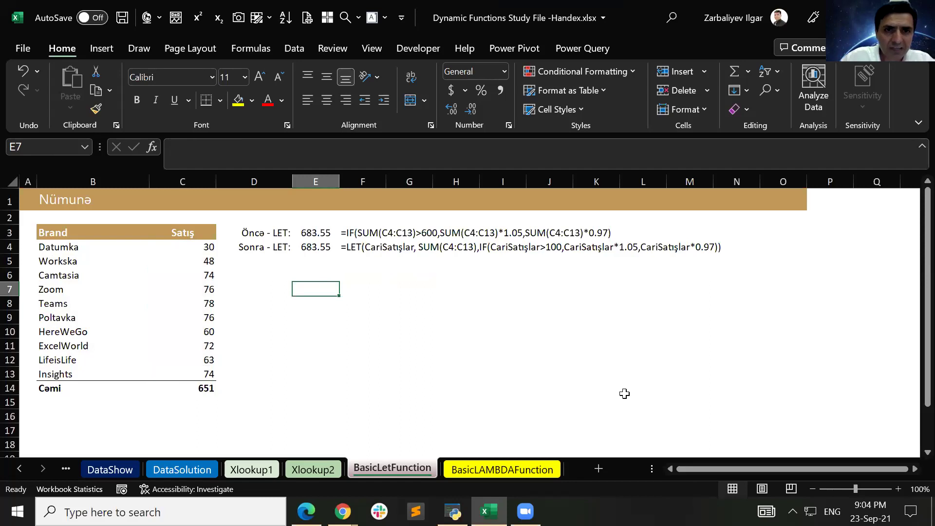
{"action": "key", "text": "Up"}
{"action": "key", "text": "Down"}
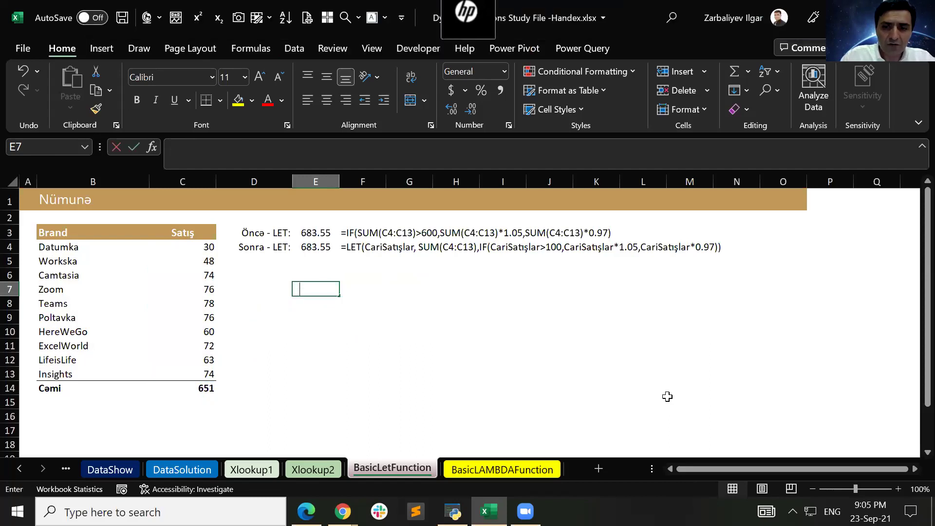
- Start E7's IF formula with the condition SUM(C4:C13)>650
{"action": "type", "text": "=if"}
{"action": "key", "text": "Tab"}
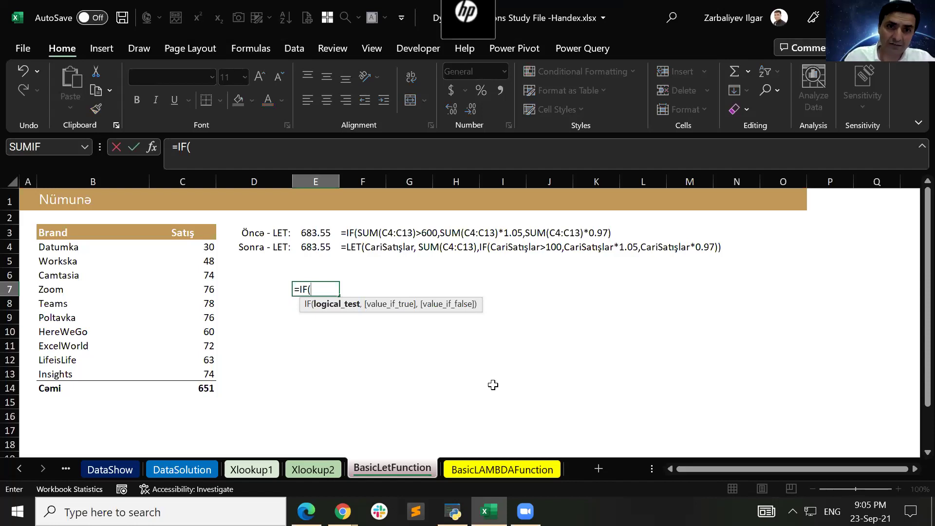
{"action": "type", "text": "Sum("}
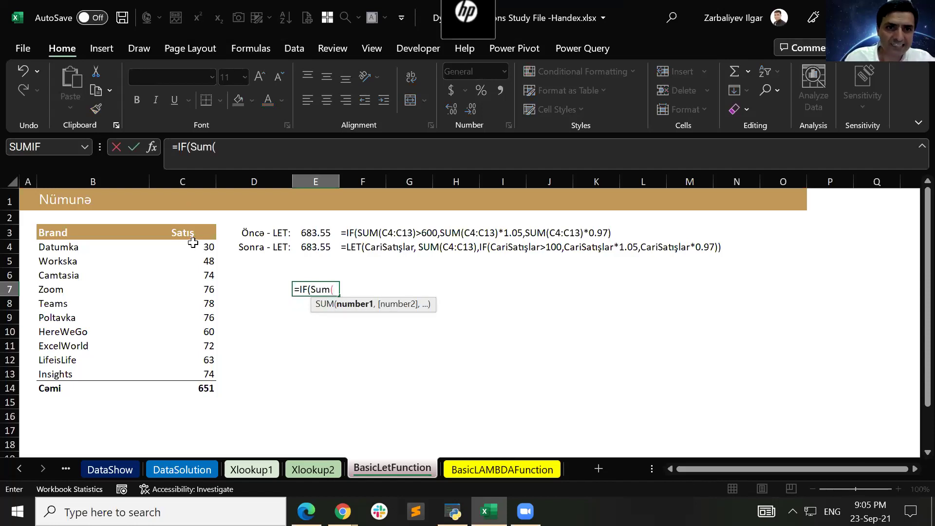
{"action": "left_click_drag", "start_coordinate": [193, 246], "coordinate": [200, 370]}
{"action": "type", "text": ")"}
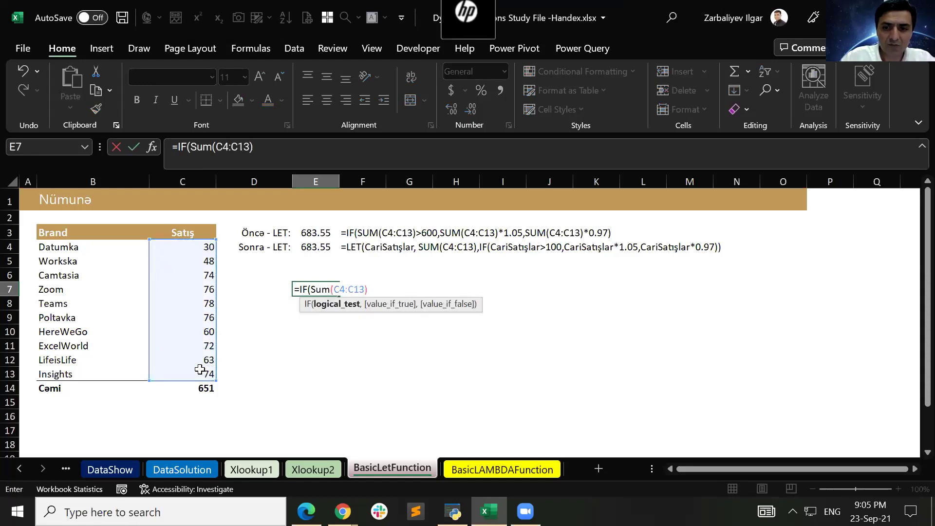
{"action": "type", "text": ">650,"}
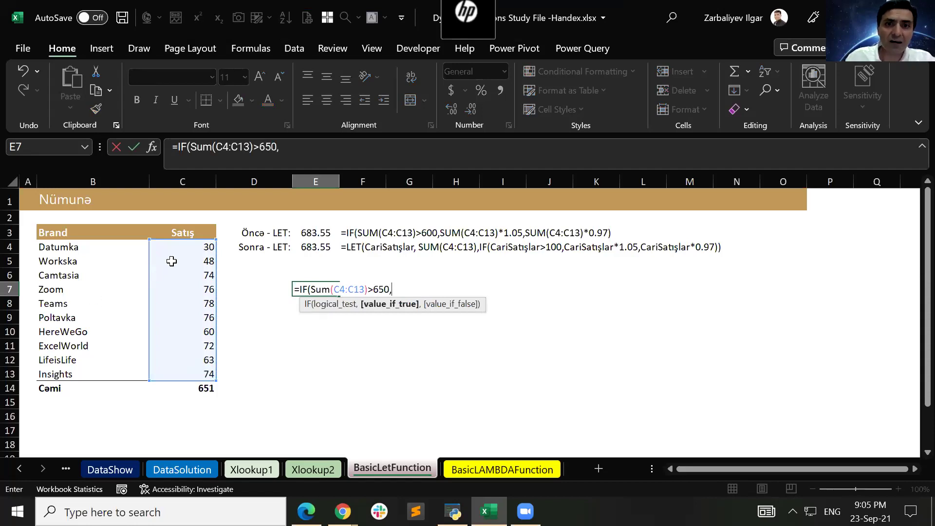
{"action": "left_click", "coordinate": [180, 247]}
{"action": "left_click_drag", "start_coordinate": [181, 255], "coordinate": [181, 342]}
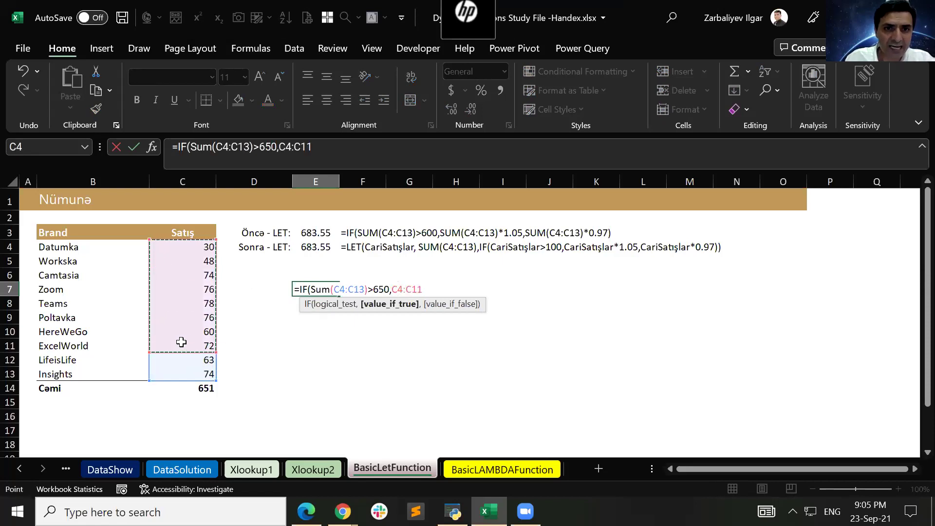
{"action": "key", "text": "BackSpace"}
{"action": "key", "text": "BackSpace"}
{"action": "key", "text": "BackSpace"}
{"action": "key", "text": "BackSpace"}
{"action": "key", "text": "BackSpace"}
{"action": "key", "text": "BackSpace"}
- Finish the IF with SUM(C4:C13)*1.05 if true and SUM(C4:C13)*0.97 otherwise, giving 683.55
{"action": "type", "text": "Sum("}
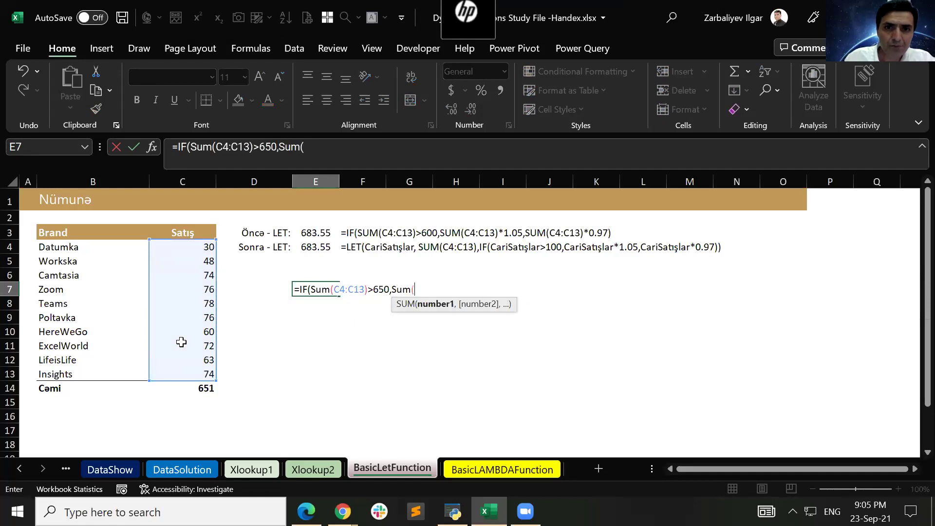
{"action": "left_click_drag", "start_coordinate": [188, 247], "coordinate": [200, 378]}
{"action": "type", "text": ")"}
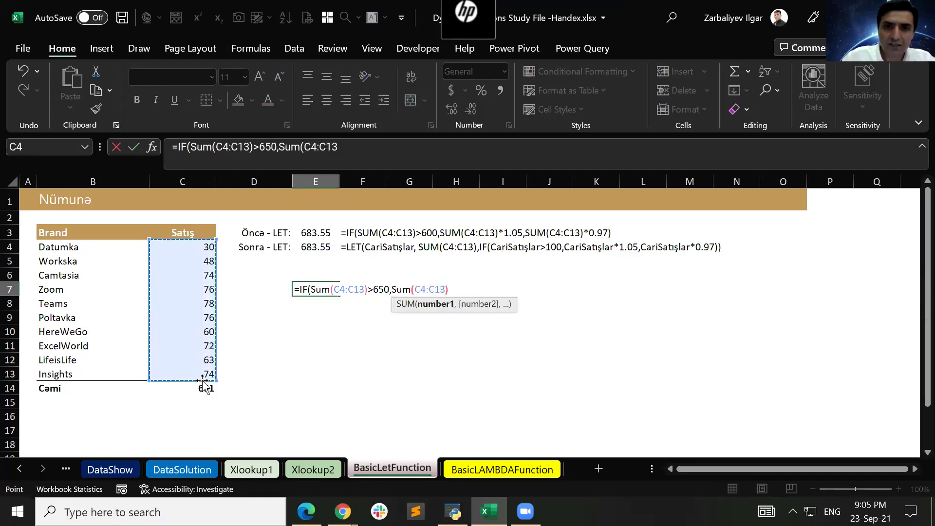
{"action": "type", "text": "*1.05,Sum"}
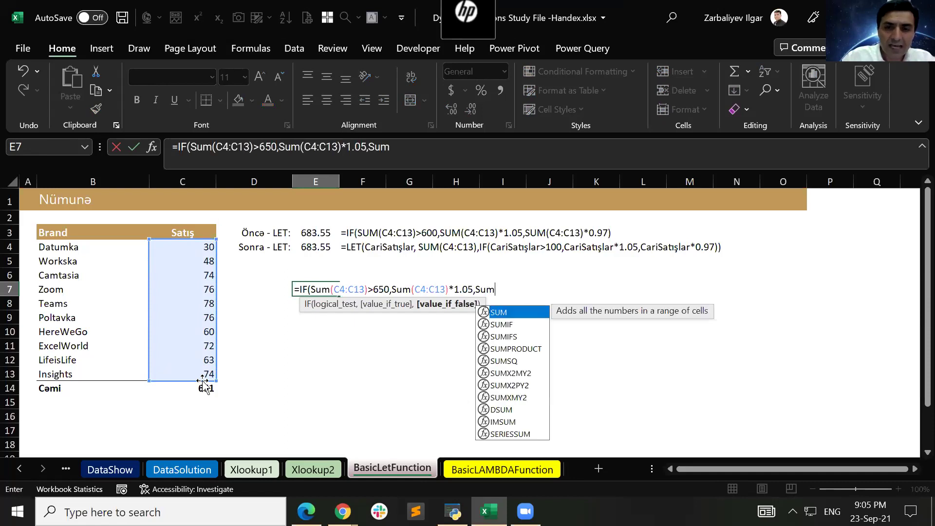
{"action": "type", "text": "("}
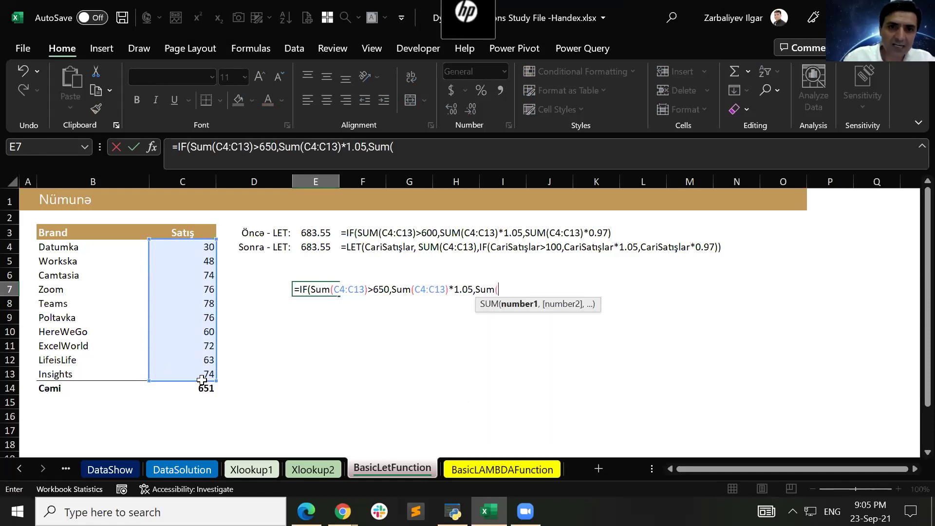
{"action": "left_click", "coordinate": [181, 249]}
{"action": "left_click_drag", "start_coordinate": [184, 296], "coordinate": [188, 371]}
{"action": "type", "text": ")"}
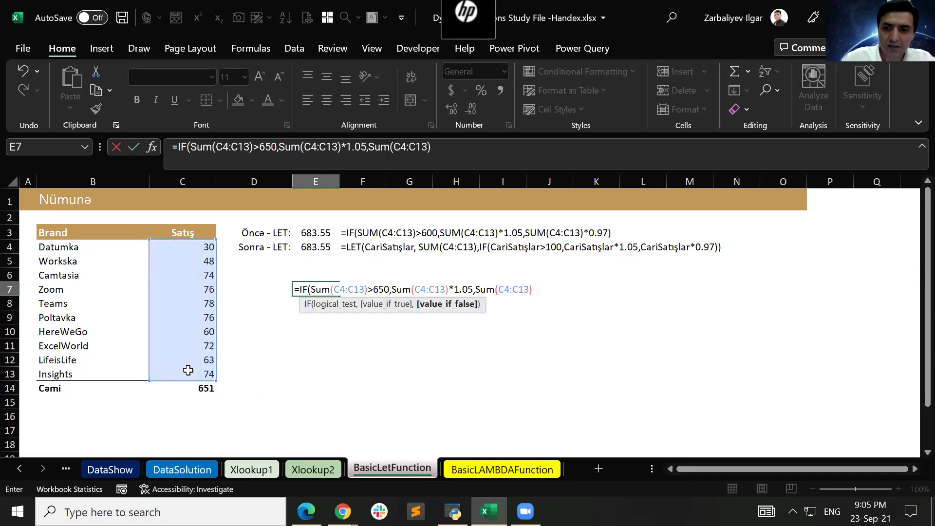
{"action": "type", "text": "*"}
{"action": "type", "text": "0"}
{"action": "type", "text": ".97)"}
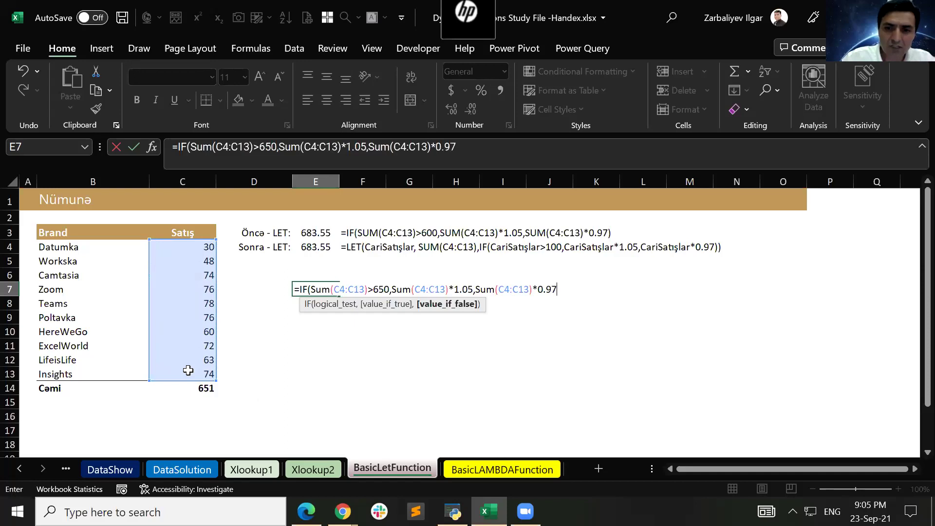
{"action": "key", "text": "Return"}
{"action": "key", "text": "Up"}
{"action": "key", "text": "Up"}
{"action": "key", "text": "Up"}
{"action": "key", "text": "Up"}
{"action": "key", "text": "Up"}
- Show E7's formula text in F7 with =FORMULATEXT(E7) and review it
{"action": "key", "text": "Down"}
{"action": "key", "text": "Down"}
{"action": "key", "text": "Down"}
{"action": "key", "text": "Down"}
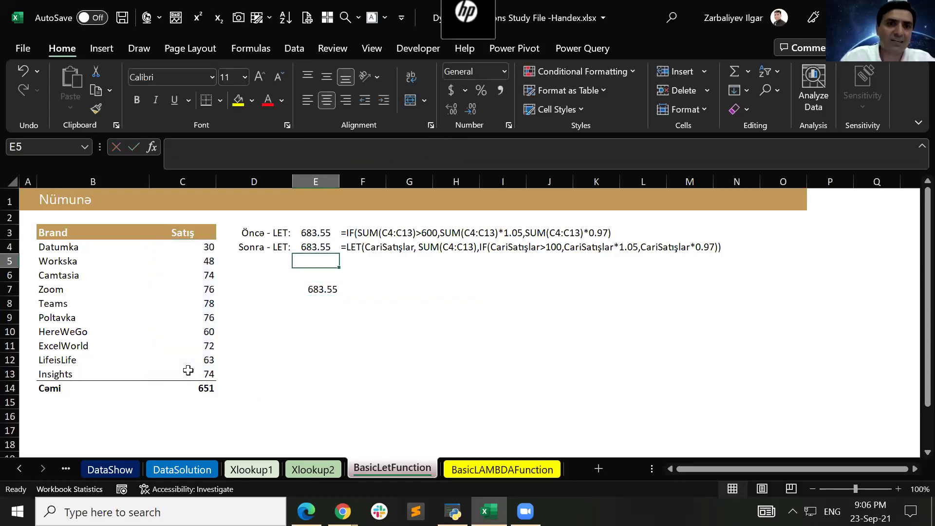
{"action": "key", "text": "Right"}
{"action": "type", "text": "=formula"}
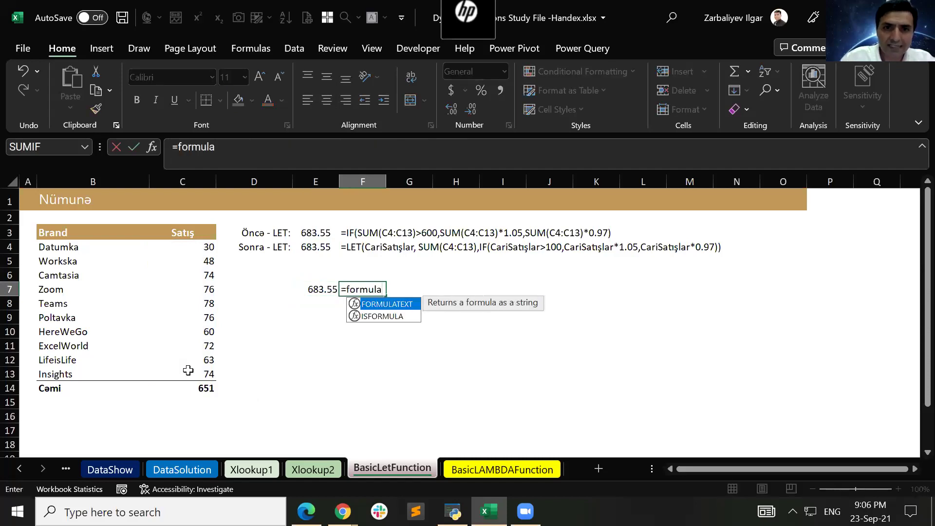
{"action": "key", "text": "Tab"}
{"action": "type", "text": "E7"}
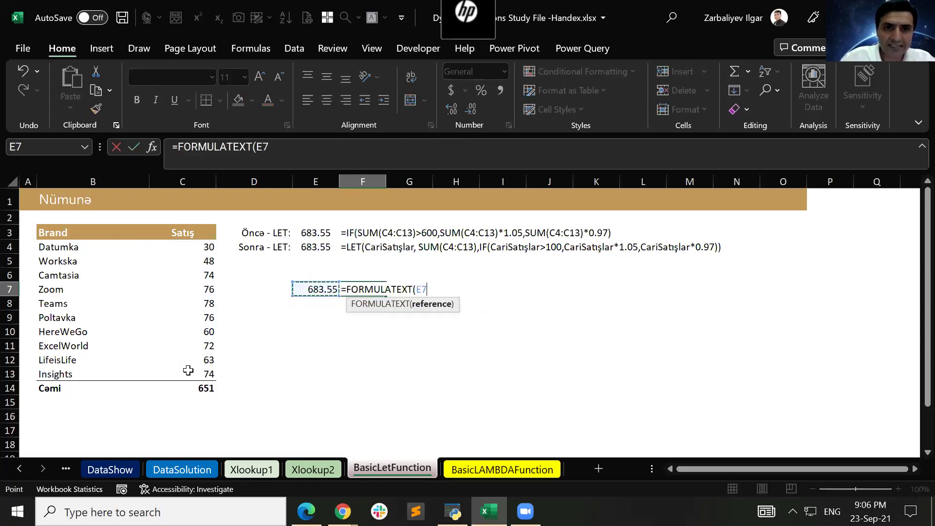
{"action": "key", "text": "Return"}
{"action": "key", "text": "Up"}
{"action": "key", "text": "Down"}
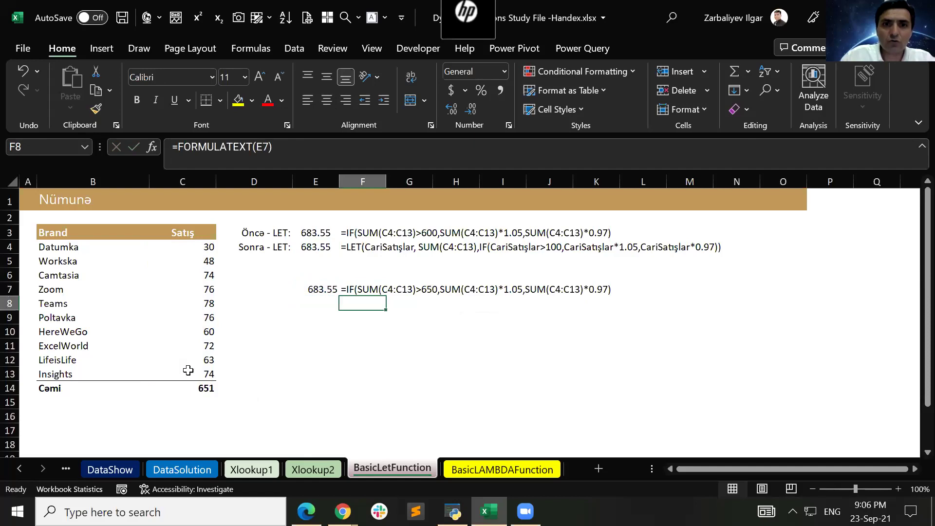
{"action": "key", "text": "Up"}
{"action": "key", "text": "Right"}
{"action": "key", "text": "Right"}
{"action": "key", "text": "Right"}
{"action": "key", "text": "Right"}
{"action": "key", "text": "Right"}
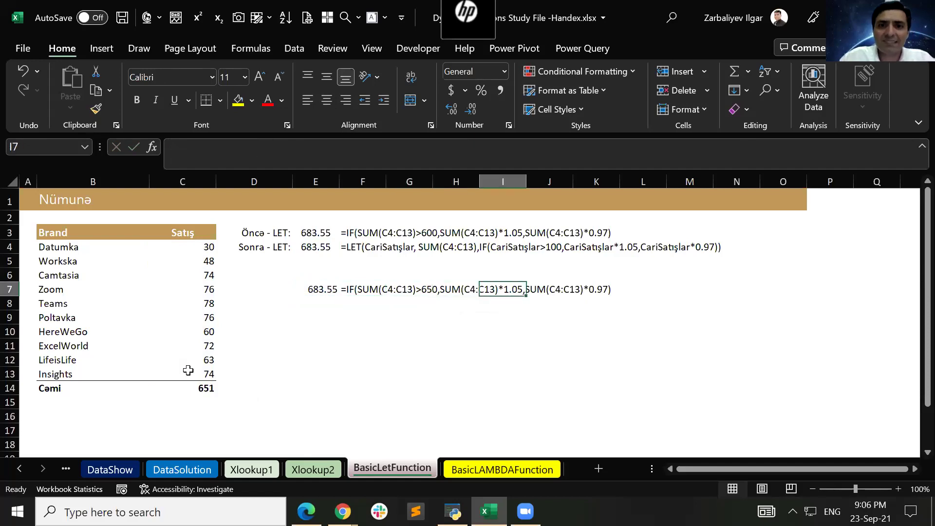
{"action": "key", "text": "Left"}
{"action": "key", "text": "Left"}
{"action": "key", "text": "Left"}
{"action": "key", "text": "Left"}
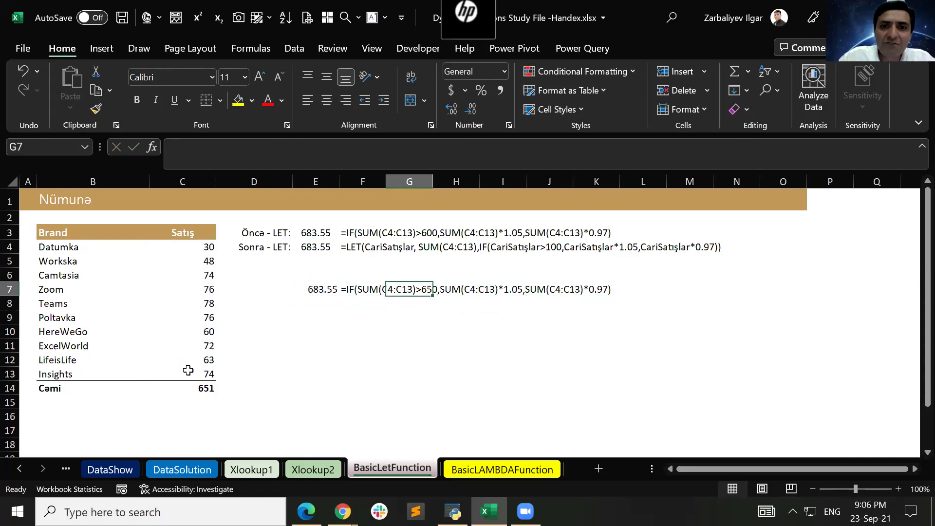
{"action": "key", "text": "Right"}
{"action": "key", "text": "Right"}
{"action": "key", "text": "Right"}
{"action": "key", "text": "Left"}
{"action": "key", "text": "Left"}
{"action": "key", "text": "Left"}
{"action": "key", "text": "Left"}
{"action": "key", "text": "Left"}
{"action": "key", "text": "Right"}
- Begin a =LET( formula in F8
{"action": "key", "text": "Down"}
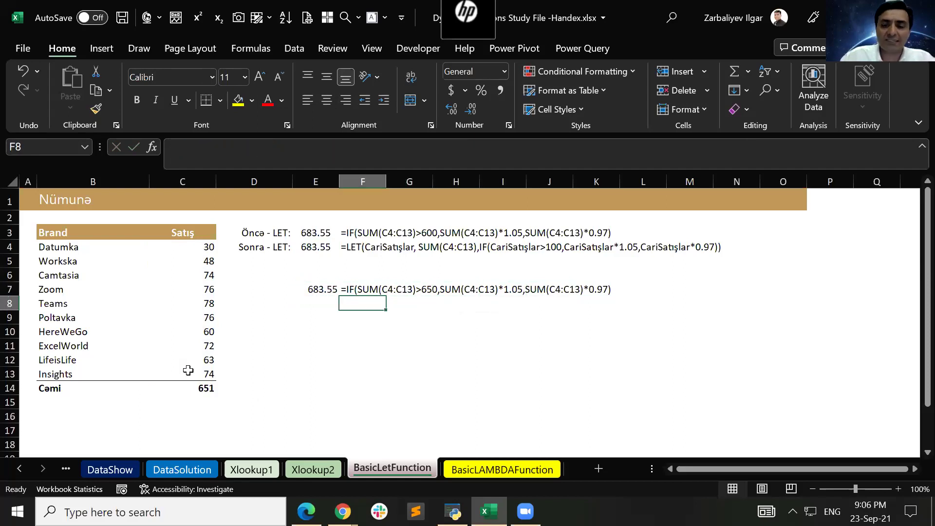
{"action": "type", "text": "=let"}
{"action": "key", "text": "Tab"}
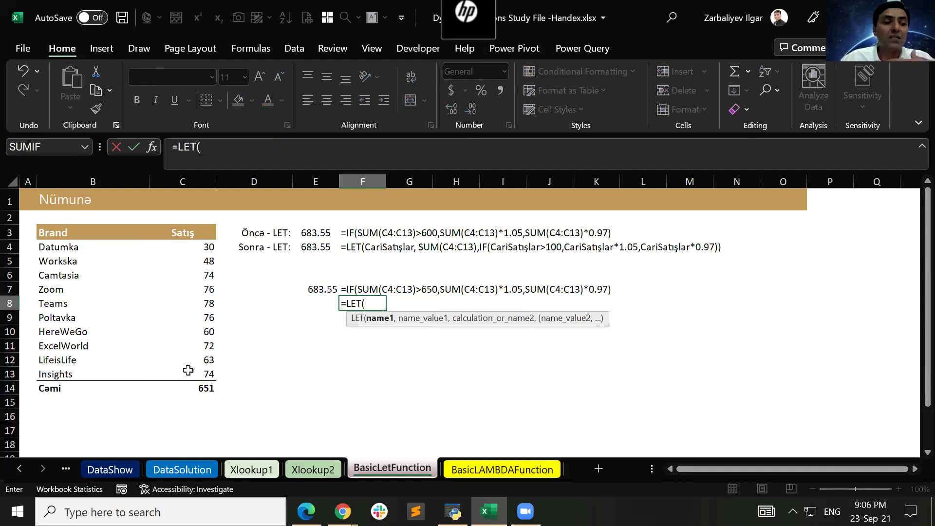
- Finish the LET formula in F8: CurrentSales as SUM(C4:C13), and an IF at 650 applying 1.05 or 0.97
{"action": "type", "text": "C"}
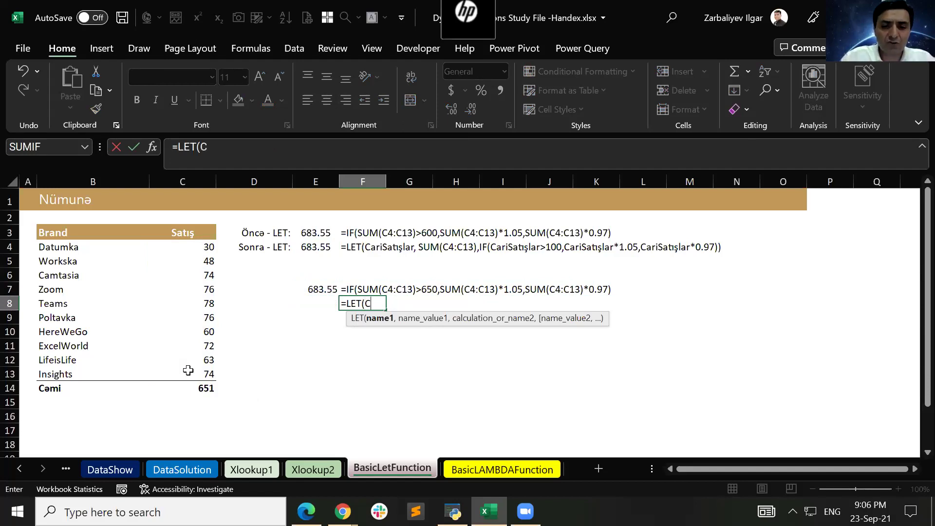
{"action": "type", "text": "urrentSales"}
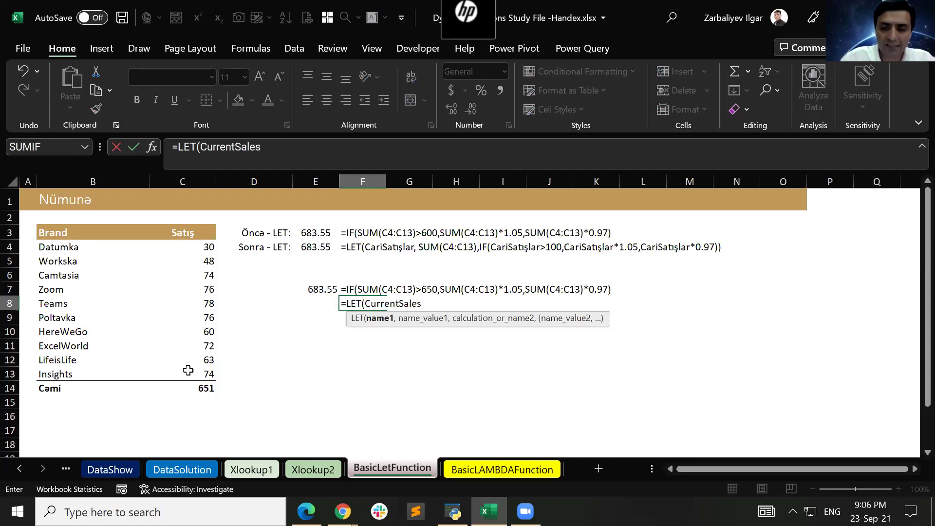
{"action": "type", "text": ","}
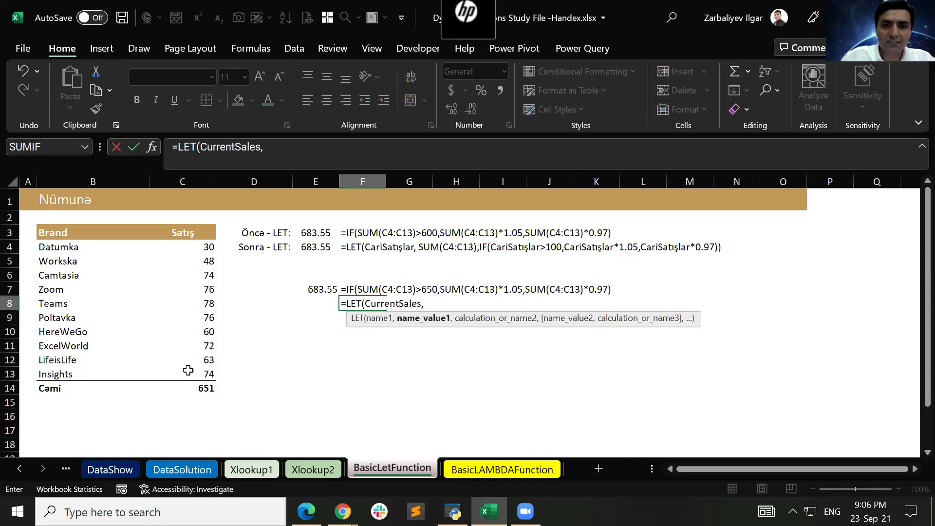
{"action": "type", "text": "Sum("}
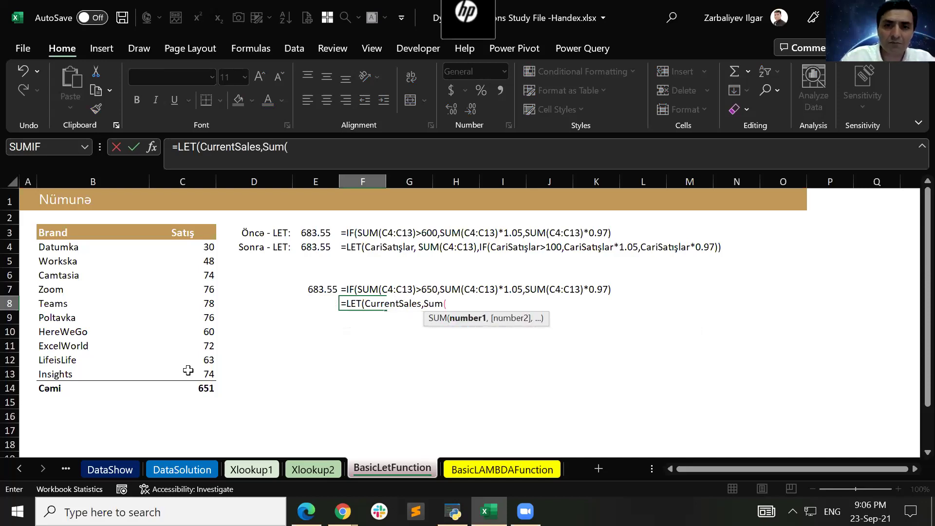
{"action": "left_click_drag", "start_coordinate": [179, 245], "coordinate": [185, 374]}
{"action": "type", "text": ")"}
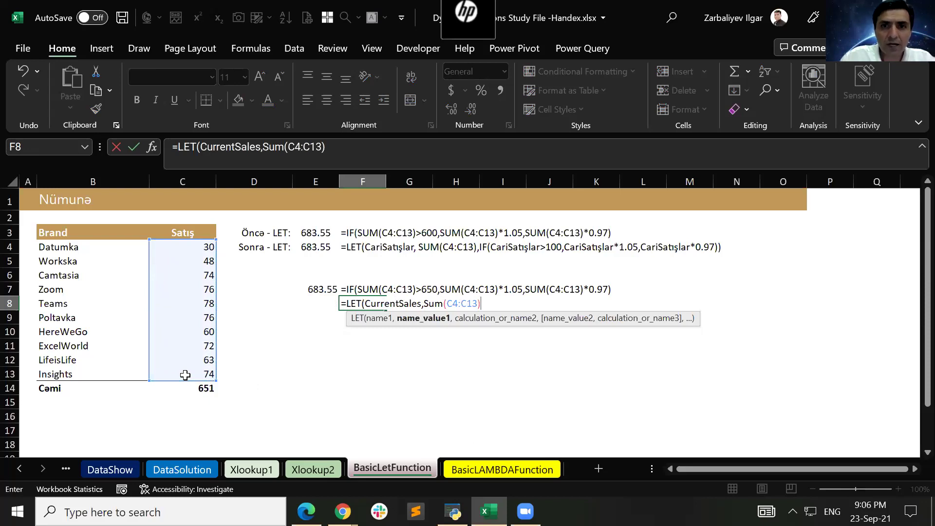
{"action": "type", "text": ","}
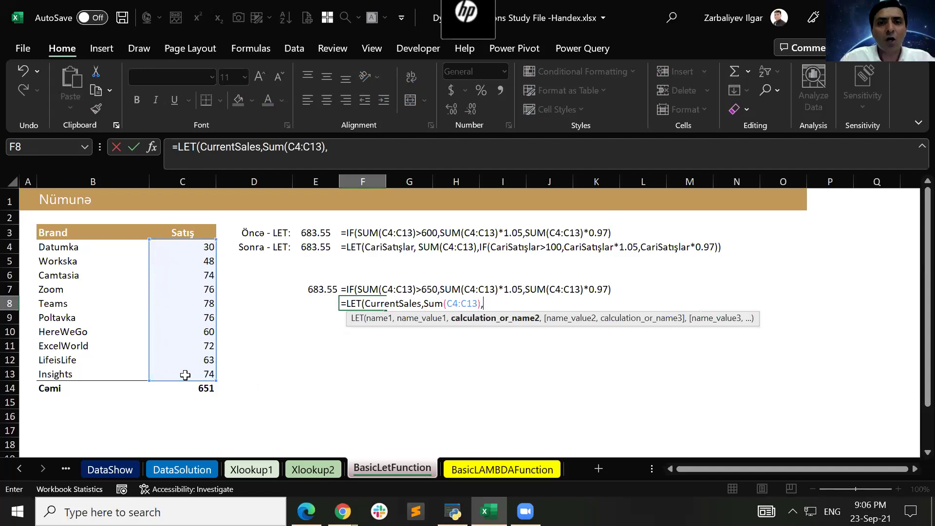
{"action": "type", "text": "if"}
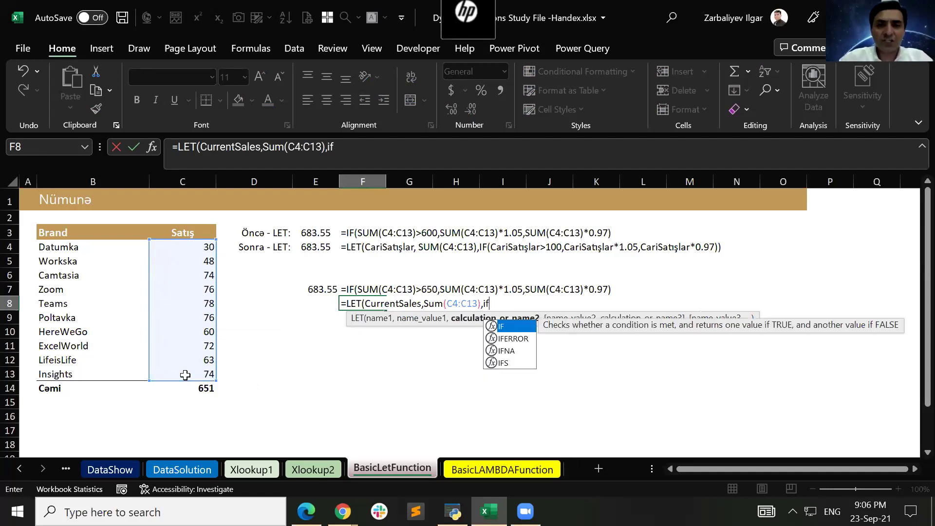
{"action": "key", "text": "Tab"}
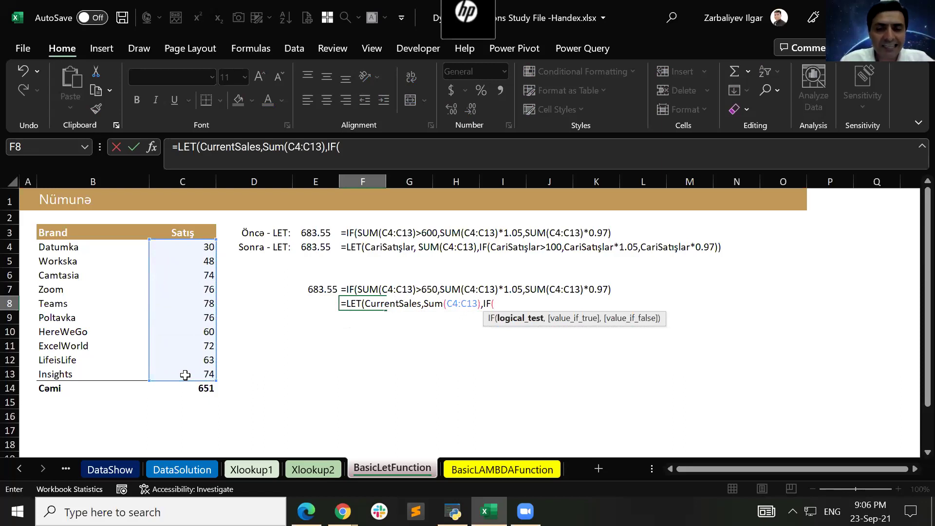
{"action": "type", "text": "C"}
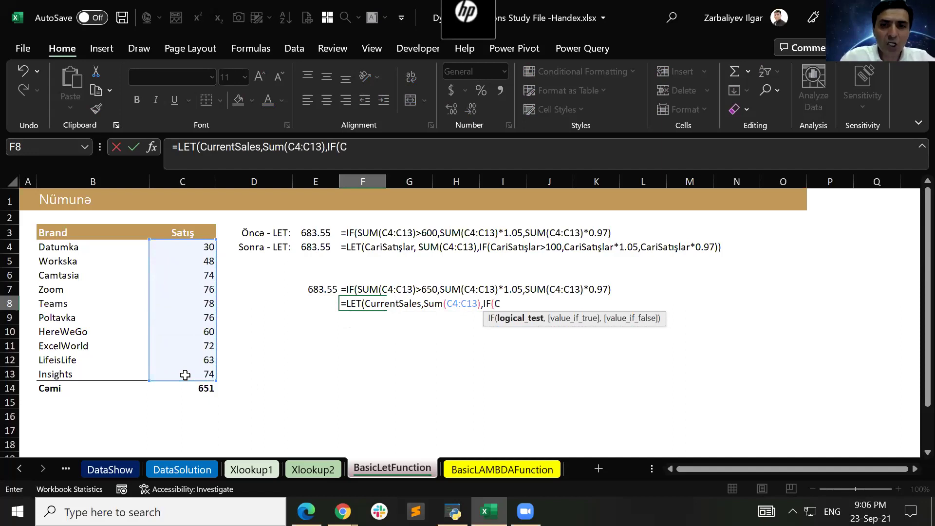
{"action": "type", "text": "ur"}
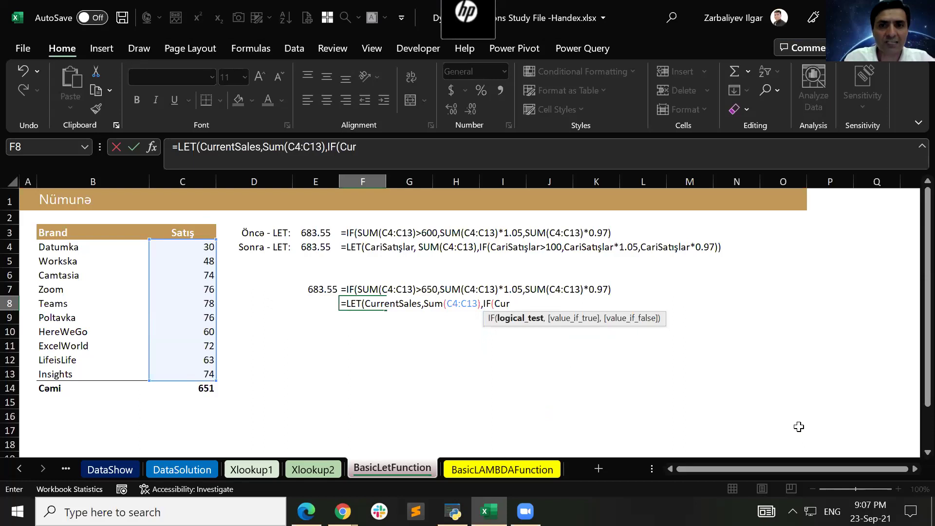
{"action": "type", "text": "re"}
{"action": "key", "text": "Tab"}
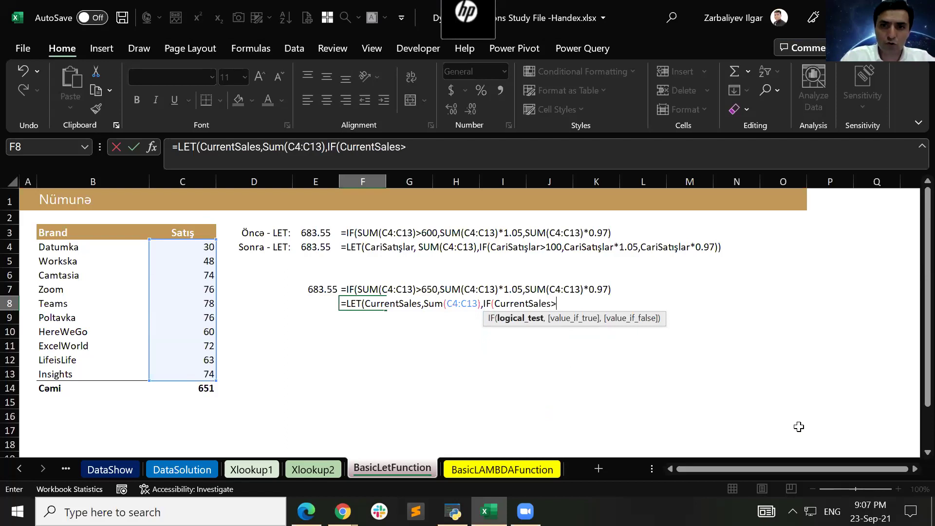
{"action": "type", "text": "650,"}
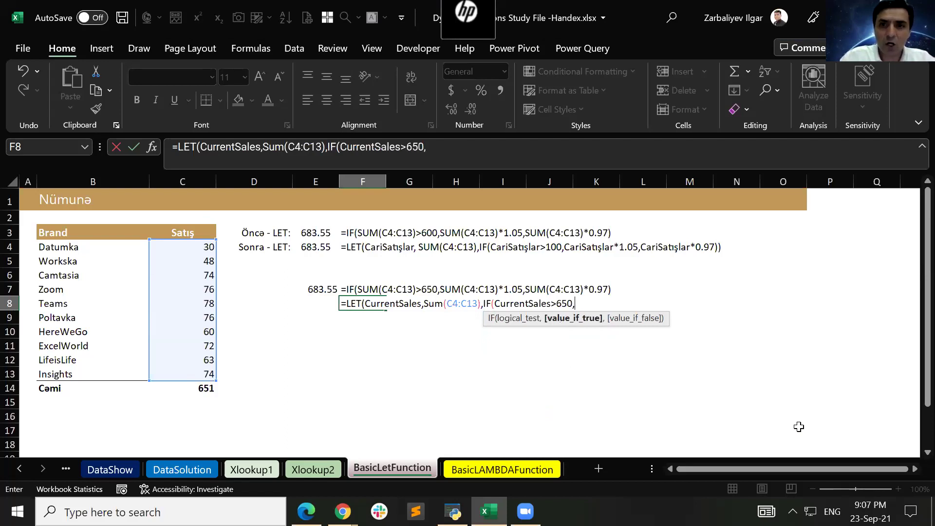
{"action": "type", "text": "CurrentSales"}
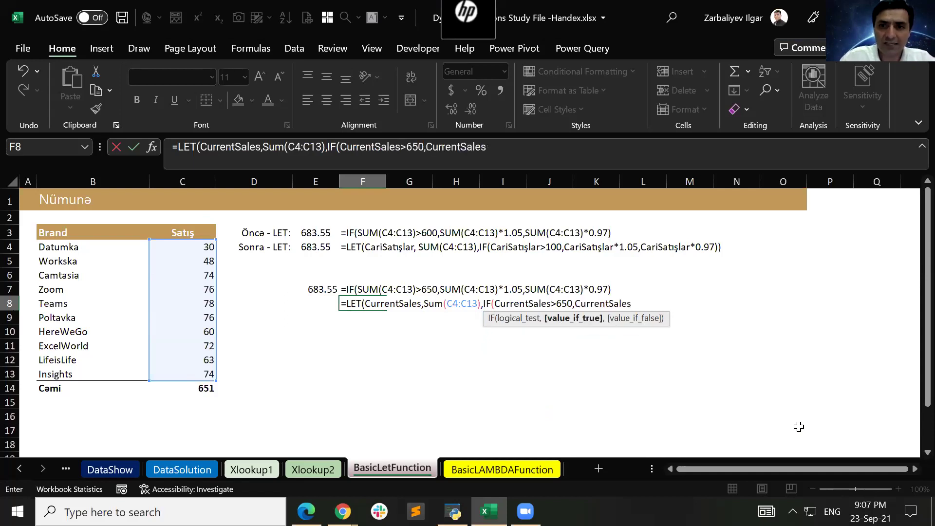
{"action": "type", "text": "*1"}
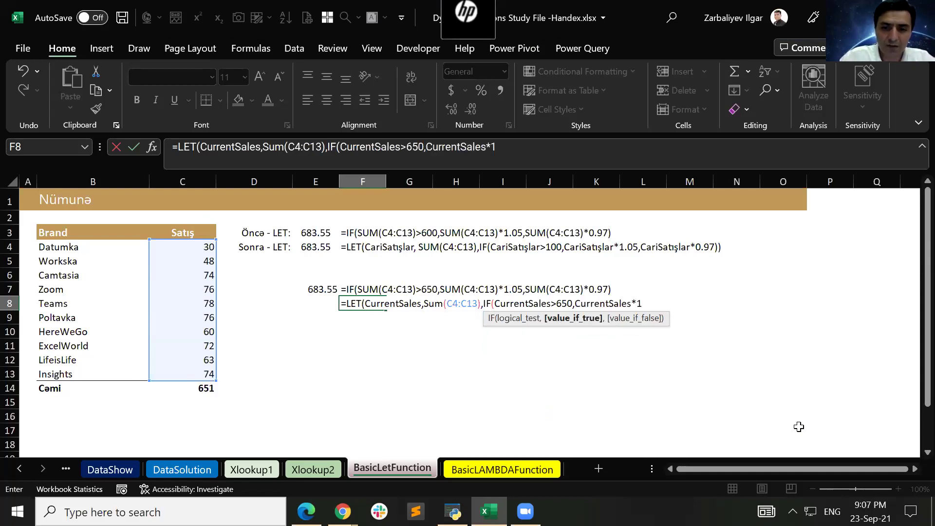
{"action": "type", "text": ".05,"}
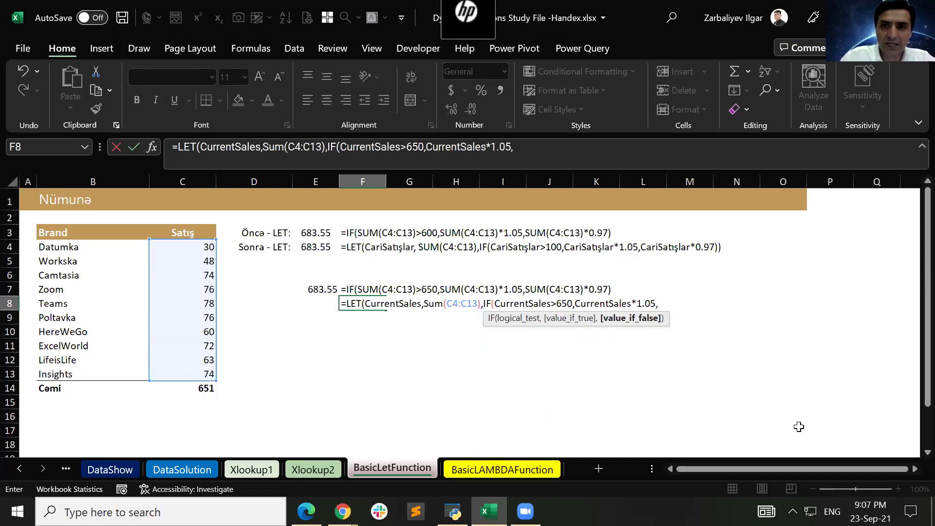
{"action": "type", "text": "cur"}
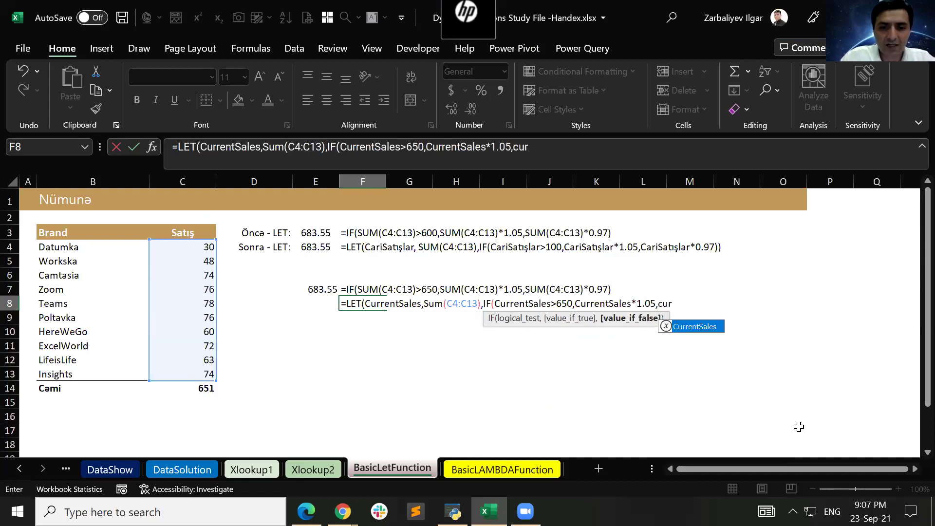
{"action": "key", "text": "Tab"}
{"action": "type", "text": "*"}
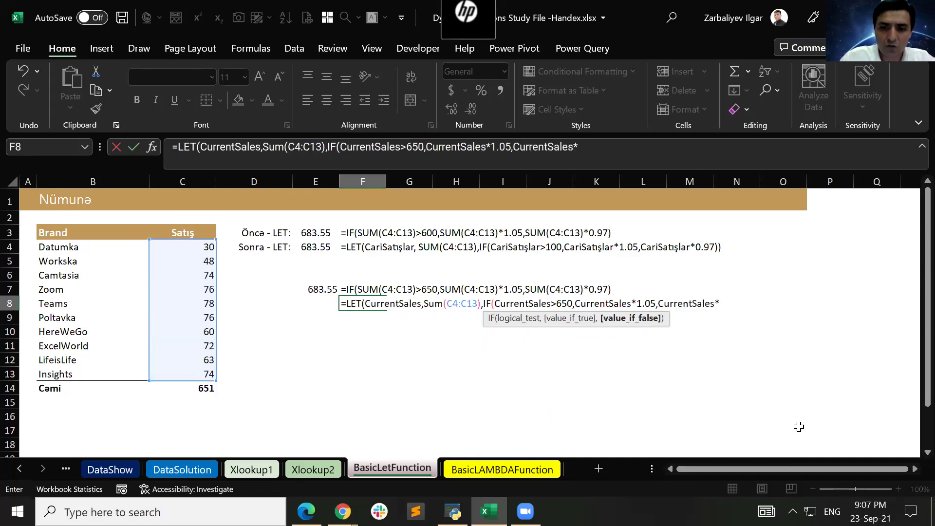
{"action": "type", "text": "0.97)"}
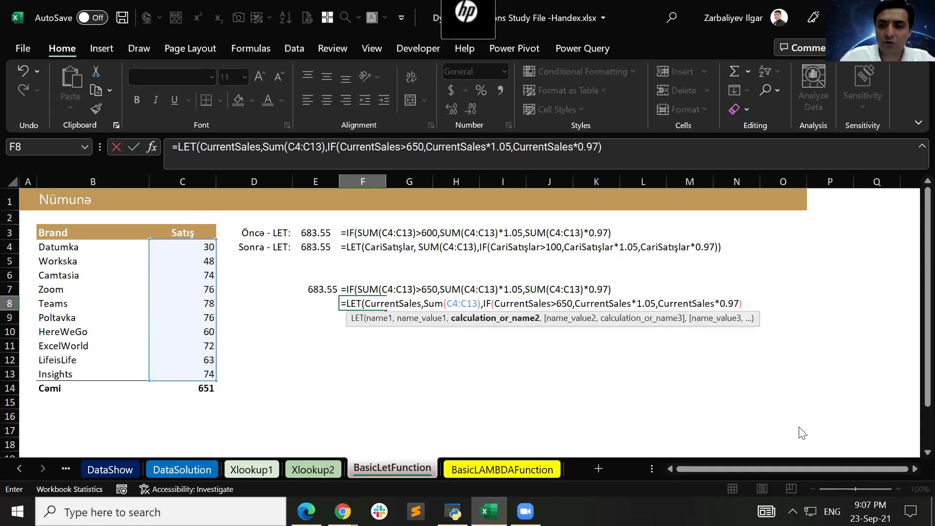
{"action": "key", "text": "Return"}
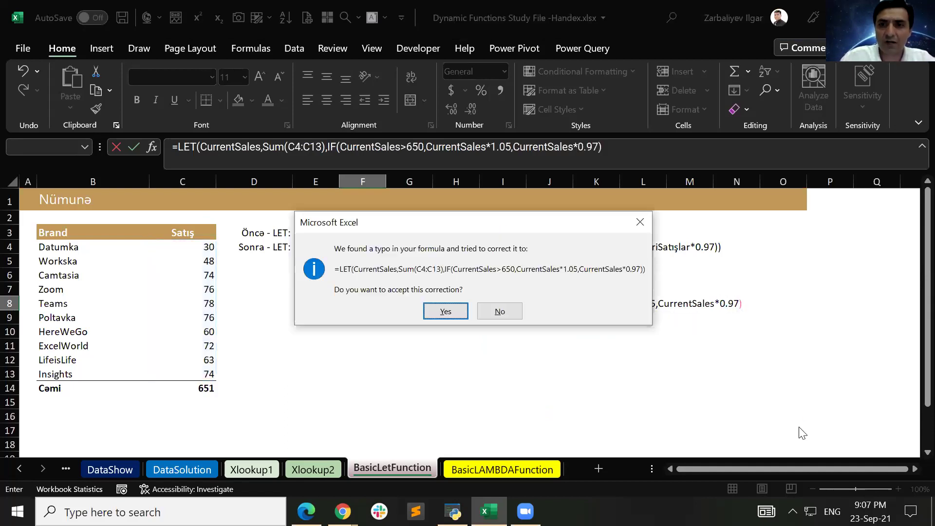
- Accept Excel's formula correction and move the 683.55 LET result from F8 to E8
{"action": "key", "text": "Return"}
{"action": "key", "text": "Up"}
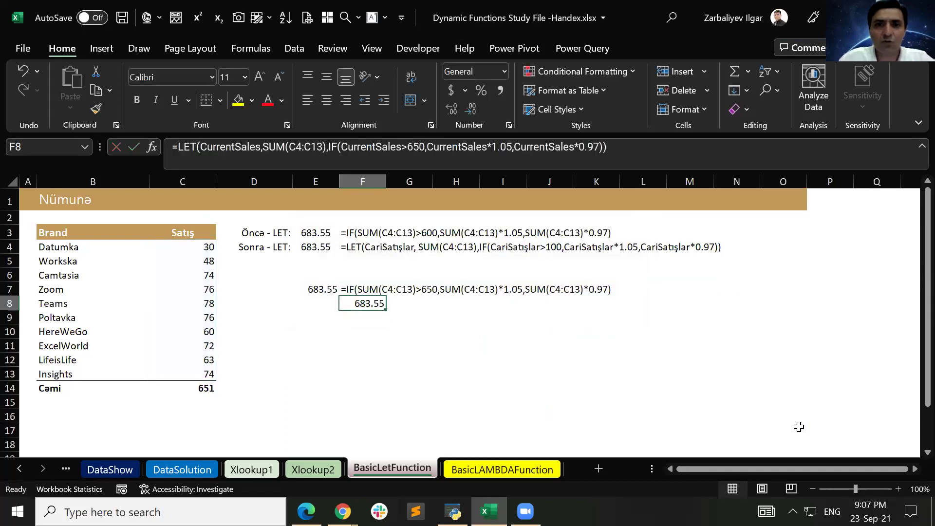
{"action": "key", "text": "Left"}
{"action": "key", "text": "Right"}
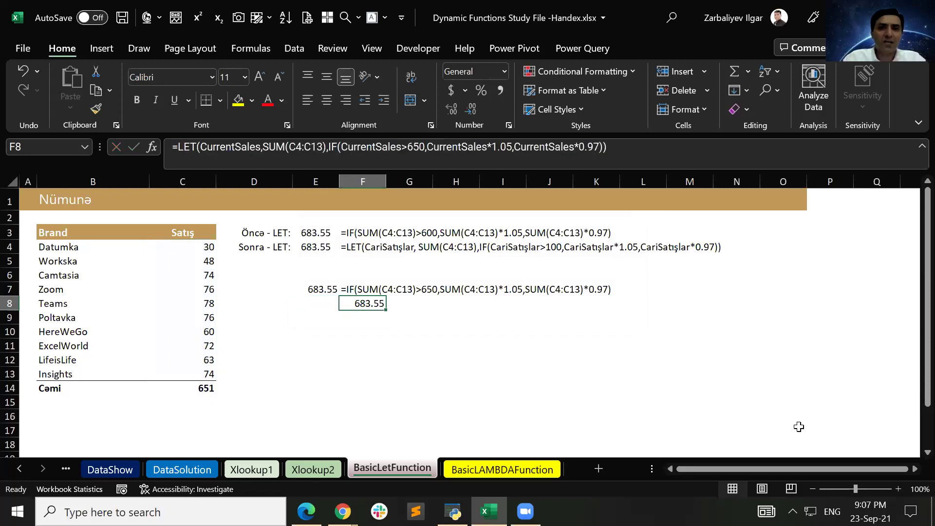
{"action": "key", "text": "Up"}
{"action": "key", "text": "Down"}
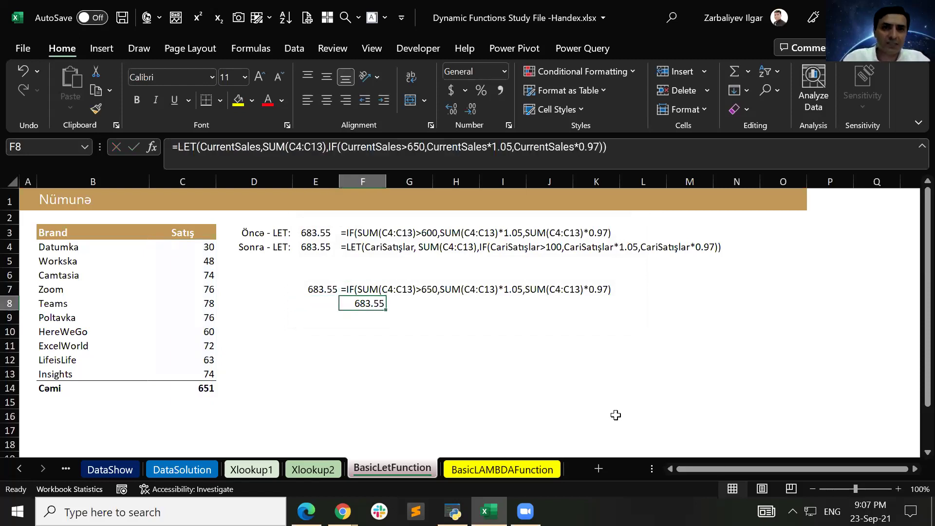
{"action": "mouse_move", "coordinate": [374, 311]}
{"action": "left_mouse_down"}
{"action": "mouse_move", "coordinate": [323, 307]}
{"action": "mouse_move", "coordinate": [373, 301]}
{"action": "mouse_move", "coordinate": [358, 299]}
{"action": "mouse_move", "coordinate": [378, 309]}
{"action": "left_mouse_up"}
{"action": "left_click", "coordinate": [382, 293]}
- Fill the FORMULATEXT formula from F7 down into F8 to show the LET formula text
{"action": "left_click", "coordinate": [365, 306]}
{"action": "left_click", "coordinate": [360, 342]}
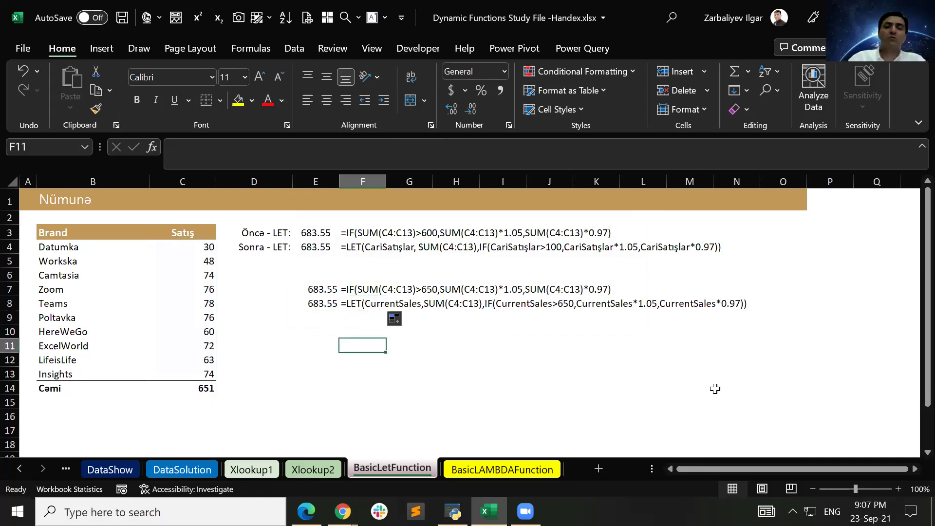
{"action": "key", "text": "Up"}
{"action": "key", "text": "Up"}
{"action": "key", "text": "Up"}
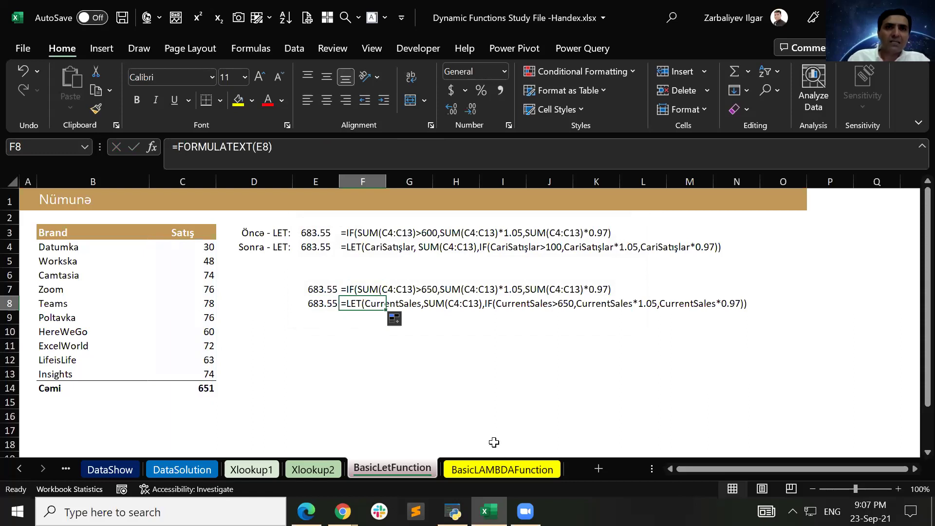
- Switch to the BasicLAMBDAFunction sheet and view the File > Account information
{"action": "left_click", "coordinate": [514, 468]}
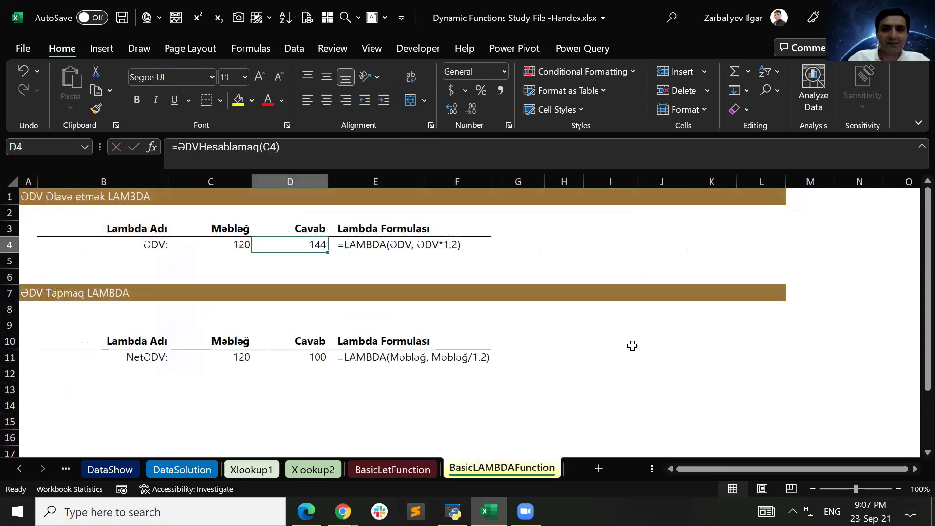
{"action": "left_click", "coordinate": [610, 341]}
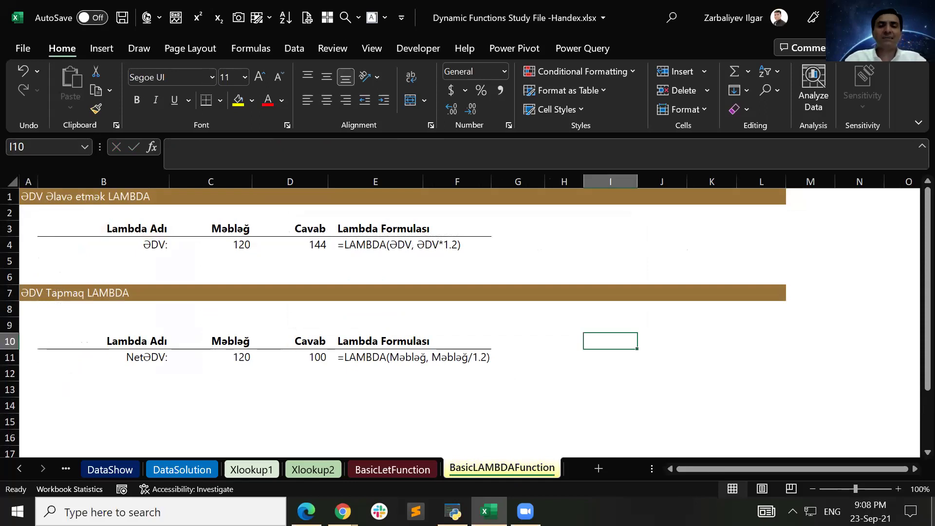
{"action": "left_click", "coordinate": [610, 373]}
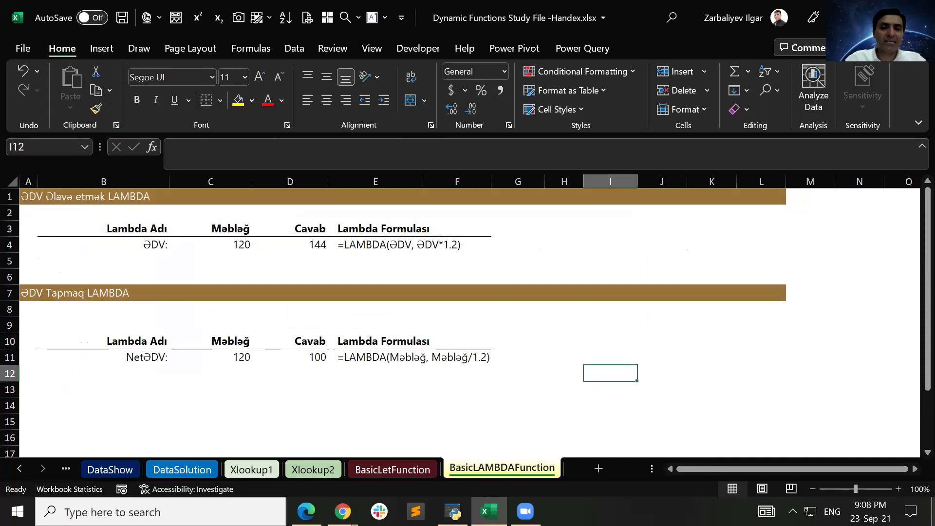
{"action": "left_click", "coordinate": [26, 48]}
{"action": "left_click", "coordinate": [62, 425]}
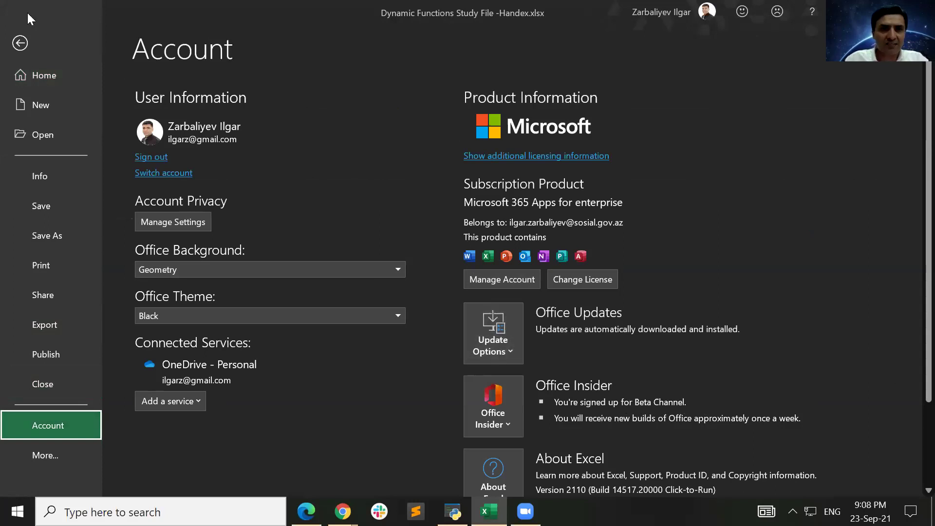
{"action": "left_click", "coordinate": [22, 44]}
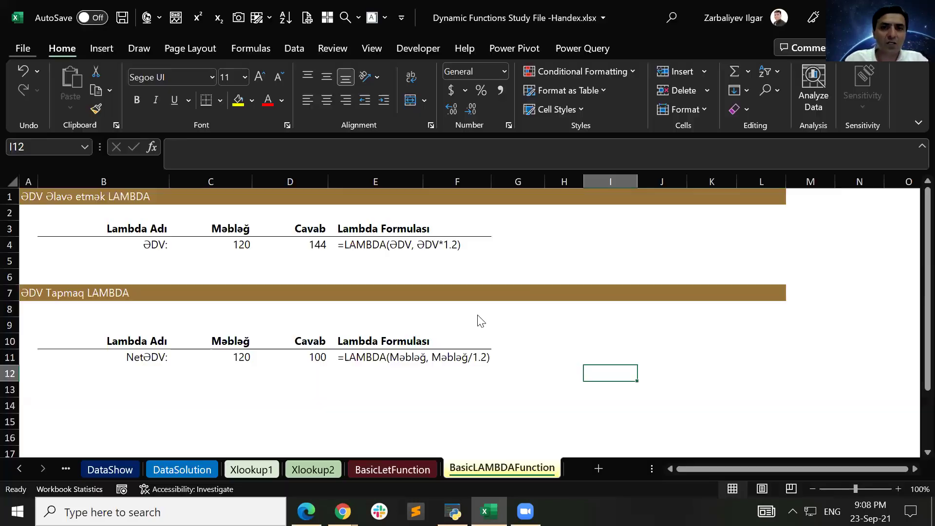
{"action": "left_click", "coordinate": [603, 294]}
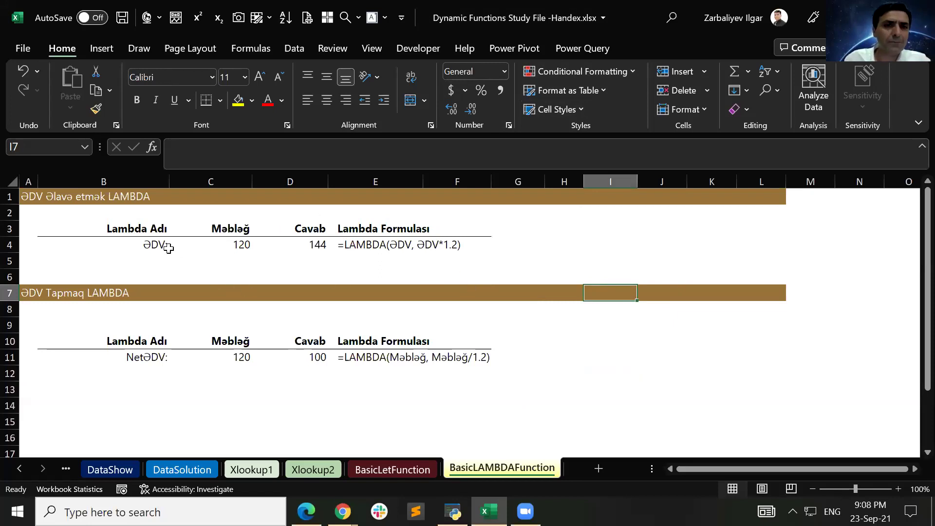
- Inspect row 4: the amount 120 in C4, ƏDVHesablamaq's 144 in D4, and its LAMBDA text in E4
{"action": "left_click", "coordinate": [140, 244]}
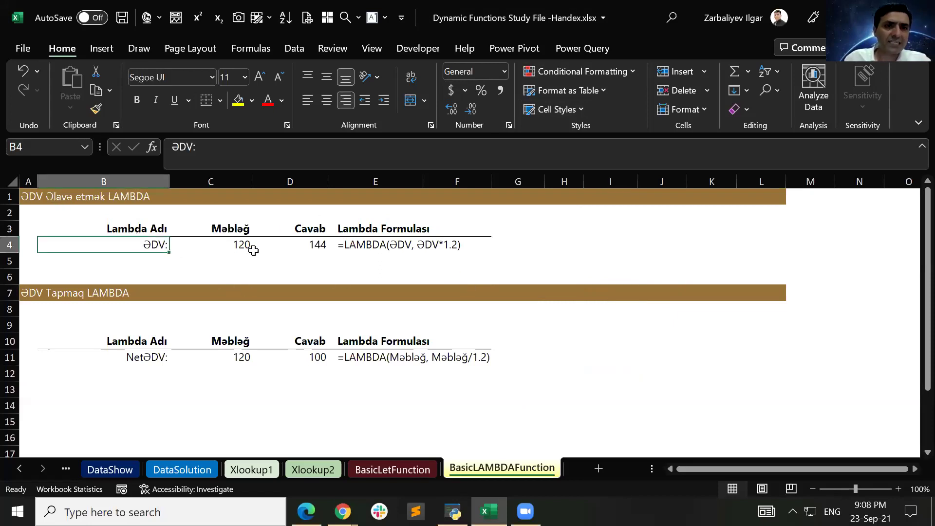
{"action": "left_click", "coordinate": [225, 243]}
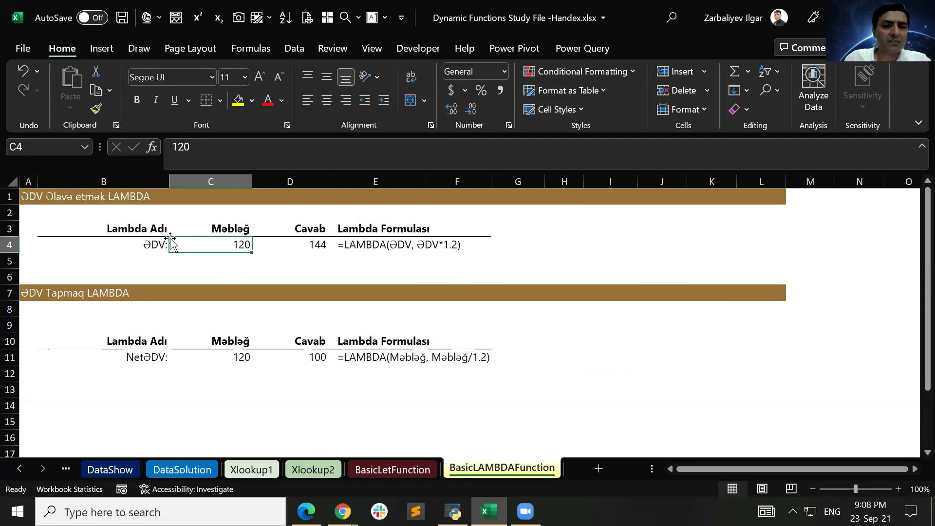
{"action": "left_click", "coordinate": [320, 249]}
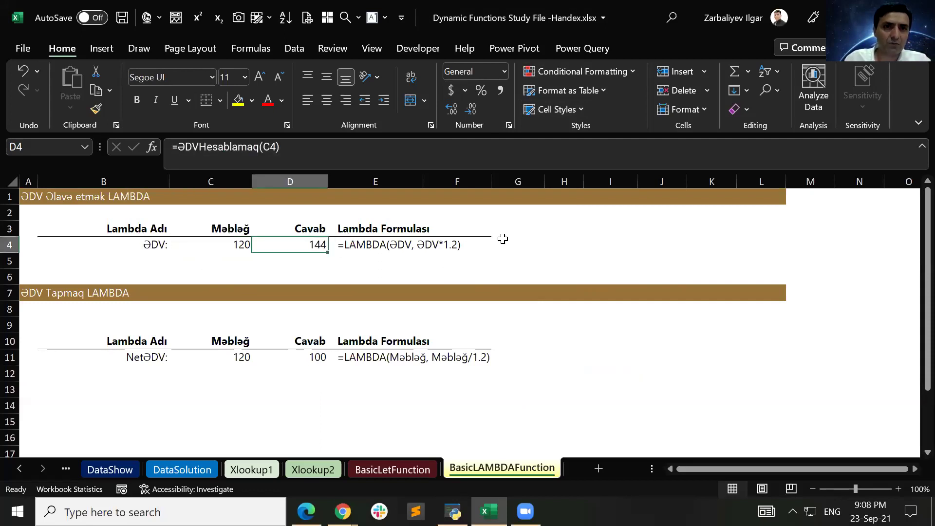
{"action": "left_click", "coordinate": [397, 245]}
{"action": "left_click", "coordinate": [311, 246]}
{"action": "left_click", "coordinate": [236, 246]}
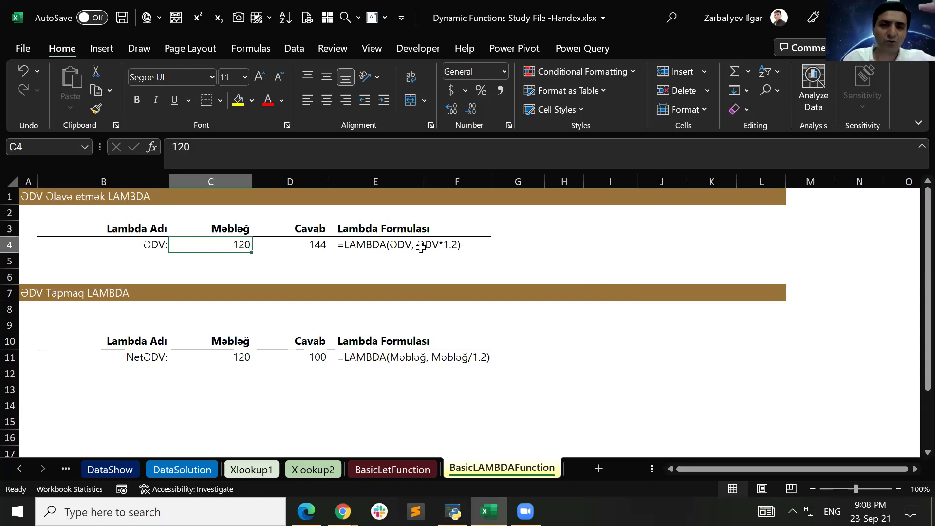
{"action": "left_click", "coordinate": [452, 245]}
{"action": "left_click", "coordinate": [300, 241]}
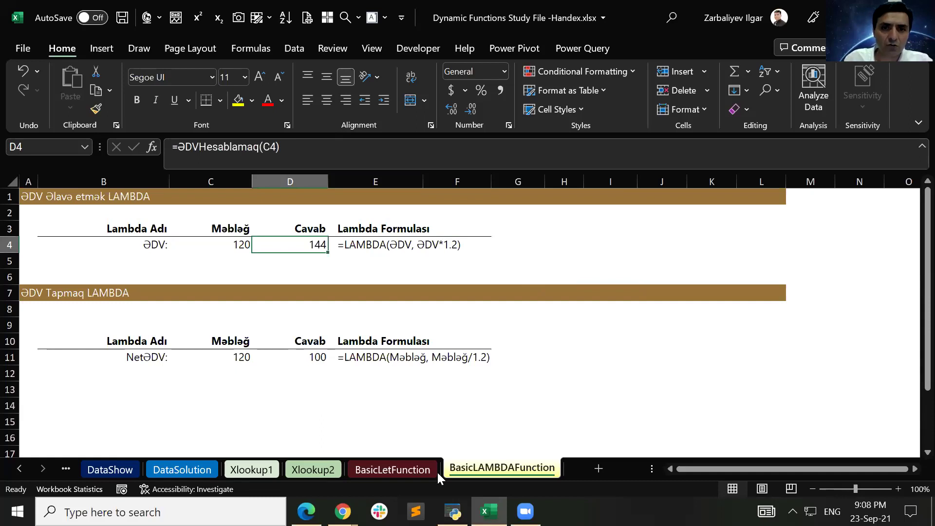
- Pin the Formulas ribbon and delete the ƏDVHesablamaq and NetƏDV names in Name Manager
{"action": "double_click", "coordinate": [263, 47]}
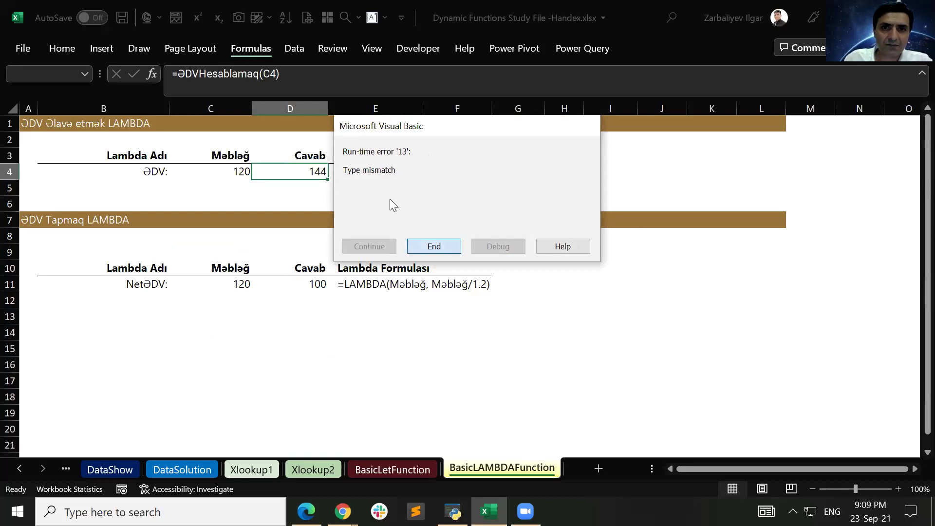
{"action": "key", "text": "Return"}
{"action": "double_click", "coordinate": [273, 51]}
{"action": "left_click", "coordinate": [280, 95]}
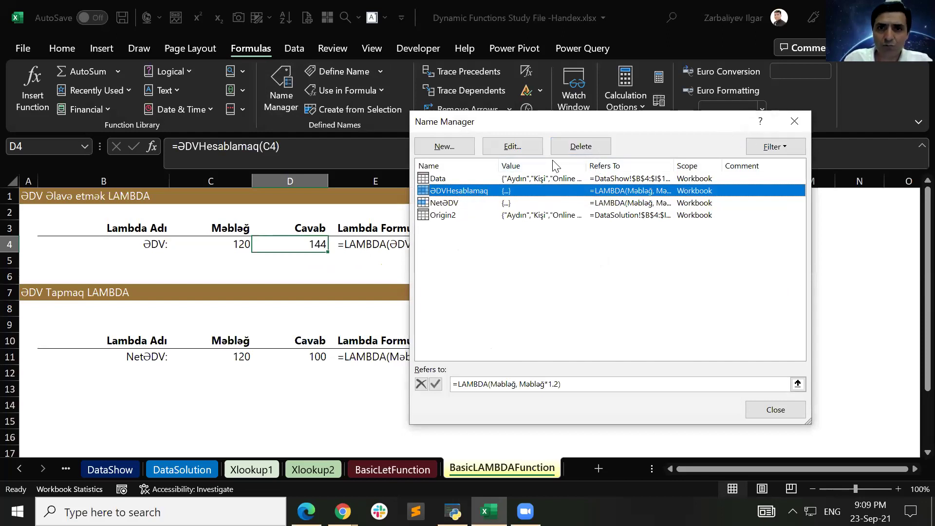
{"action": "left_click", "coordinate": [578, 147]}
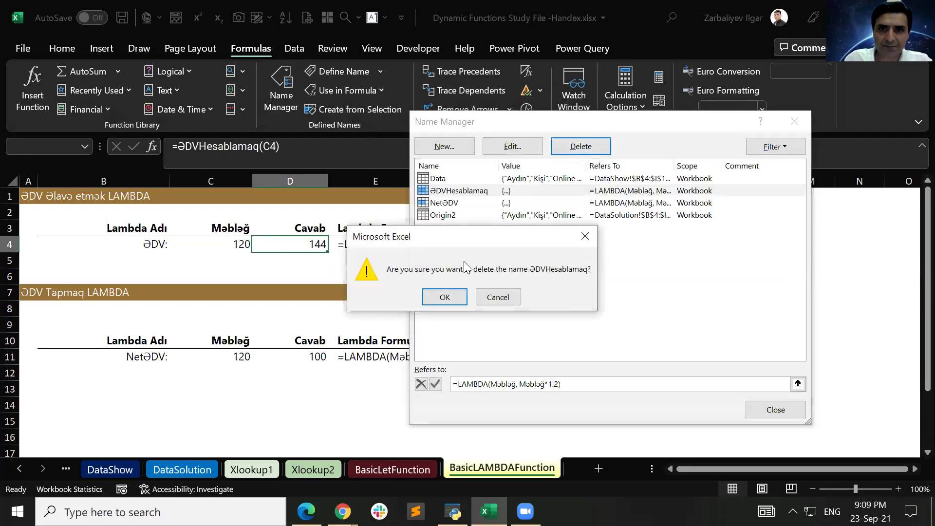
{"action": "left_click", "coordinate": [445, 297]}
{"action": "left_click", "coordinate": [471, 190]}
{"action": "left_click", "coordinate": [574, 146]}
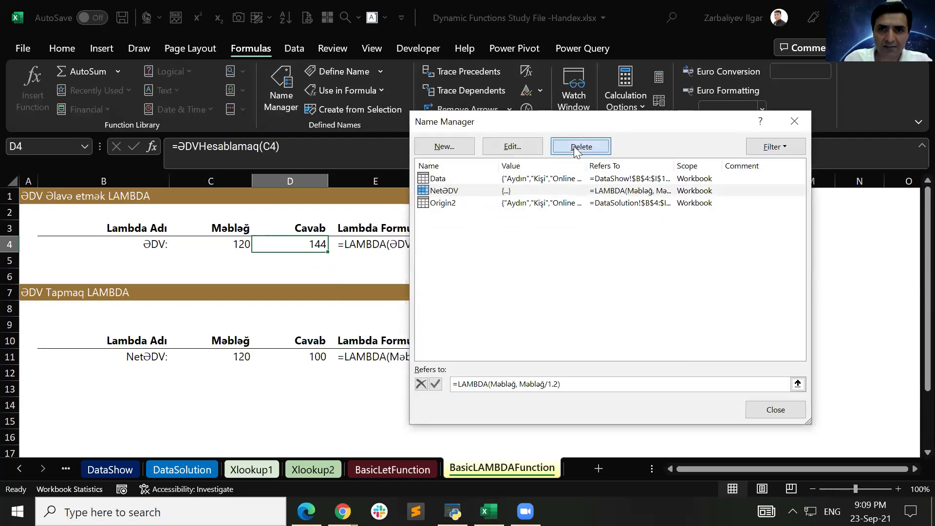
{"action": "left_click", "coordinate": [446, 295]}
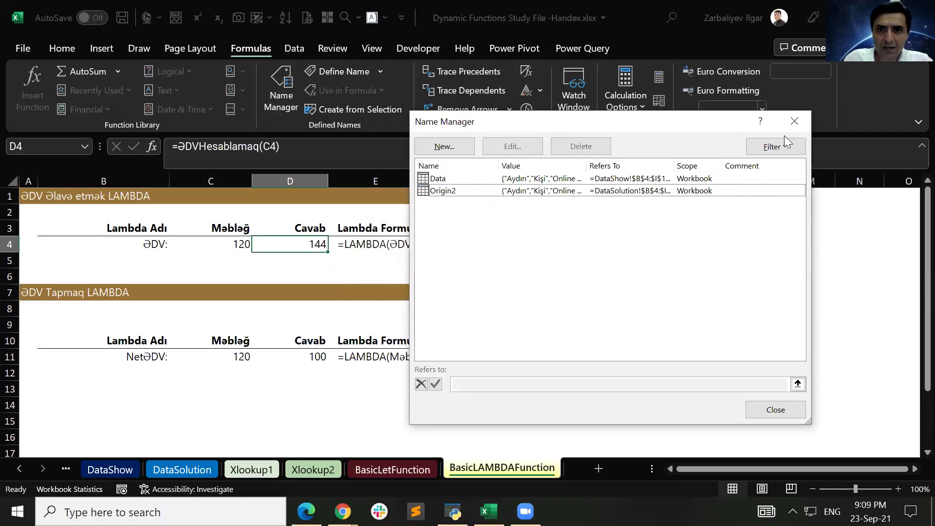
{"action": "left_click", "coordinate": [792, 122]}
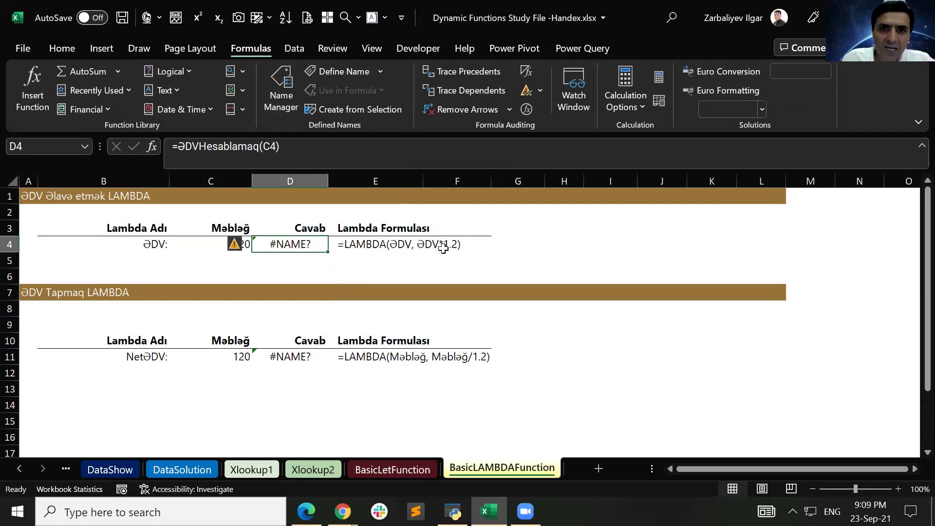
- Enter =LAMBDA(VAT,VAT*1.18) in I4 and reopen it to copy the formula text
{"action": "left_click", "coordinate": [606, 243]}
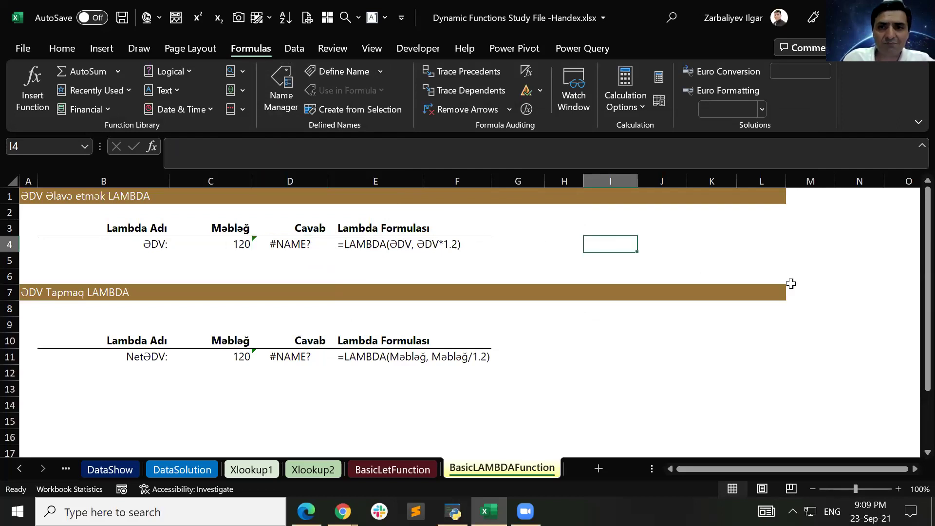
{"action": "type", "text": "="}
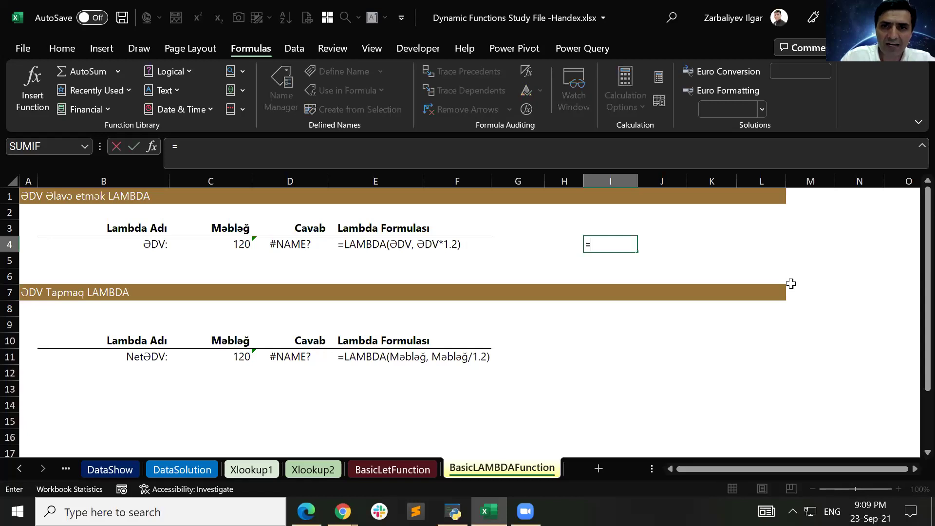
{"action": "type", "text": "lambda"}
{"action": "key", "text": "Tab"}
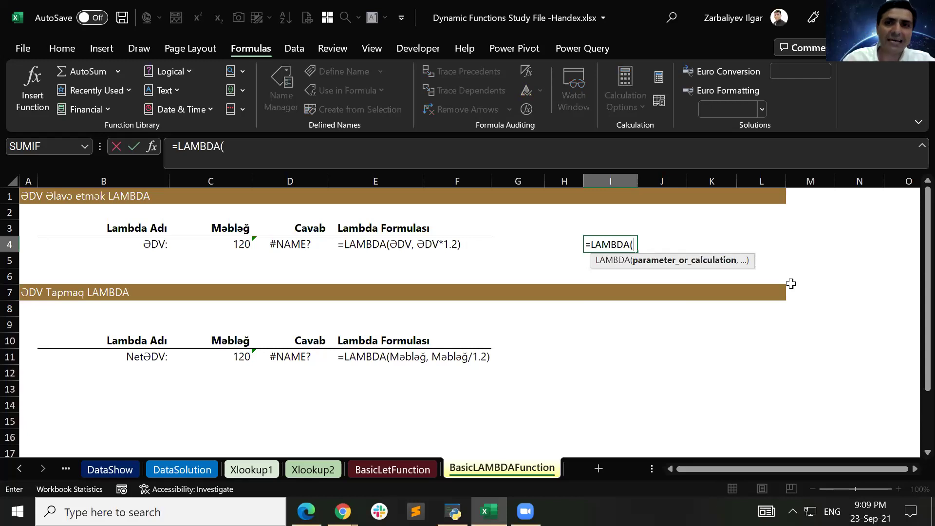
{"action": "type", "text": "VAT"}
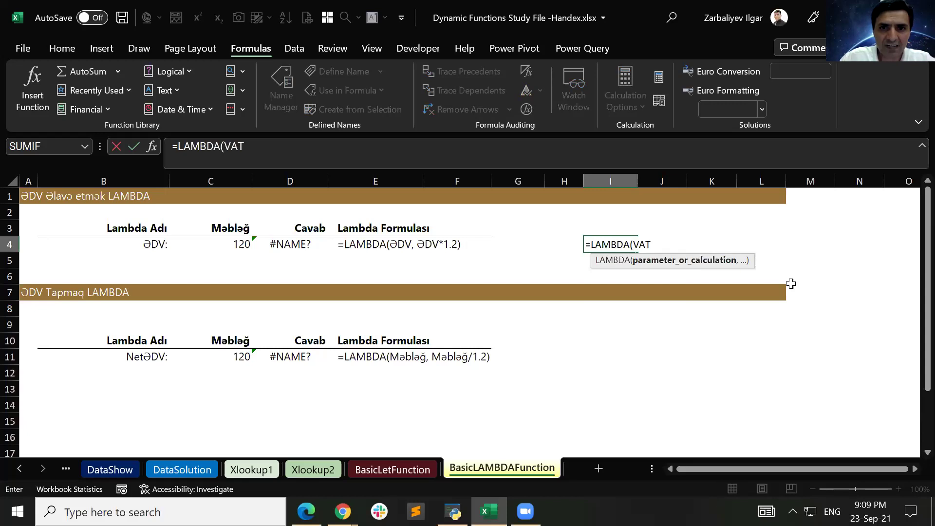
{"action": "type", "text": ","}
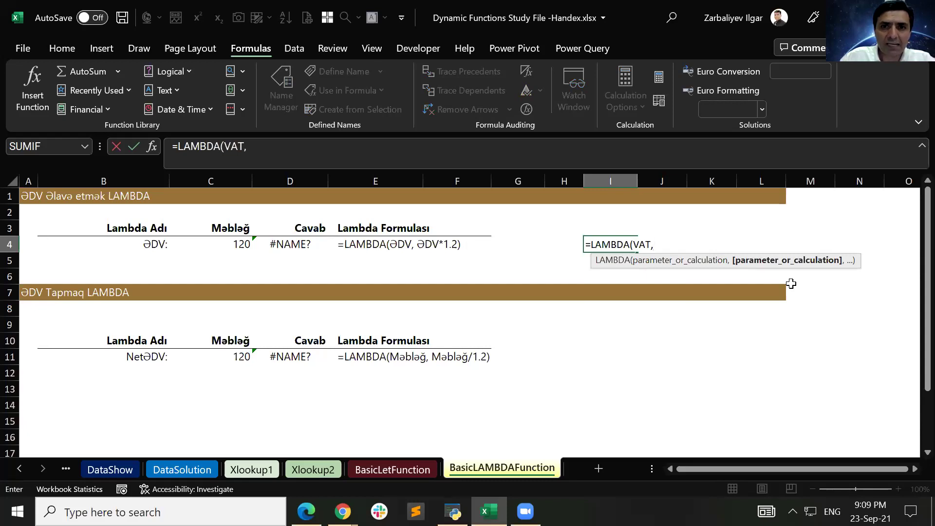
{"action": "type", "text": "VAT*1.18"}
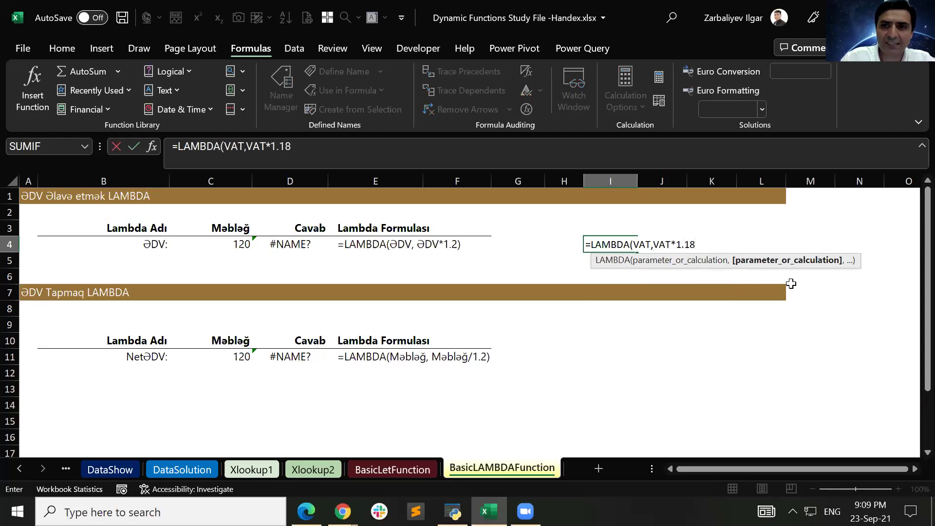
{"action": "type", "text": ")"}
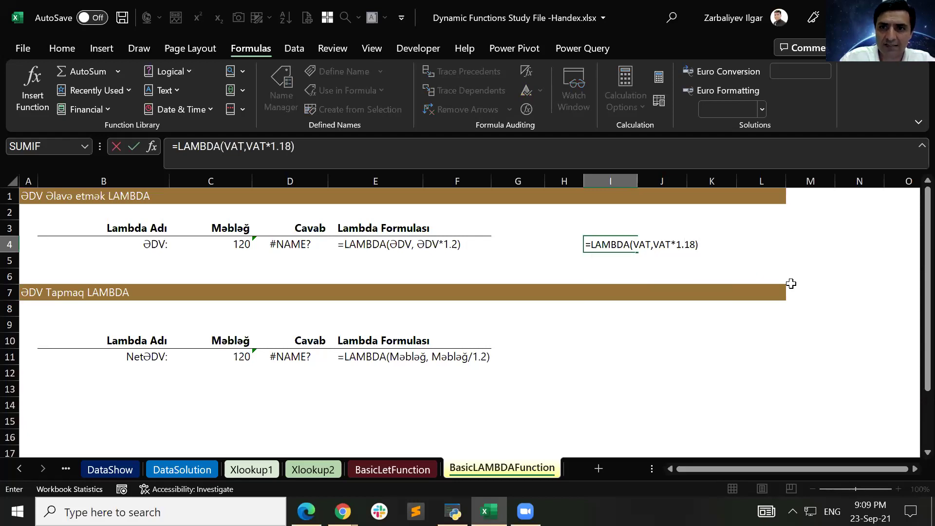
{"action": "key", "text": "ctrl+Return"}
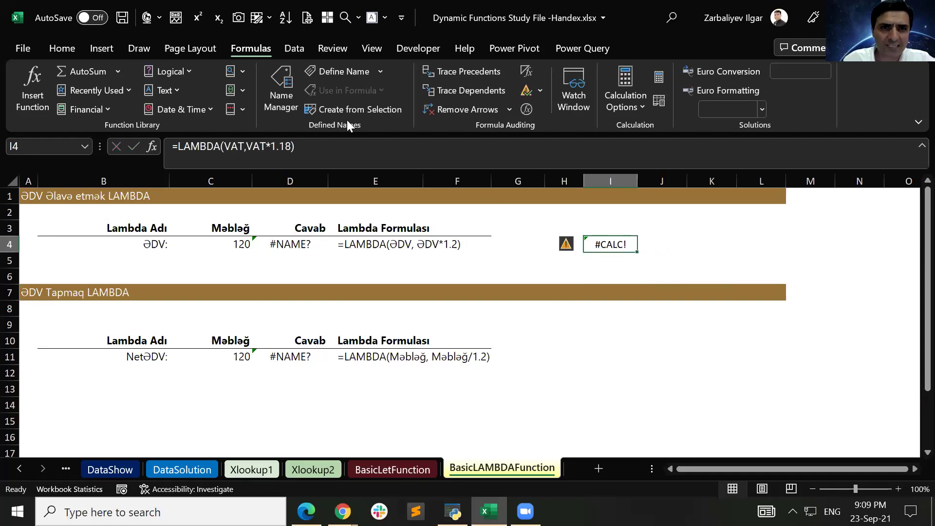
{"action": "key", "text": "F2"}
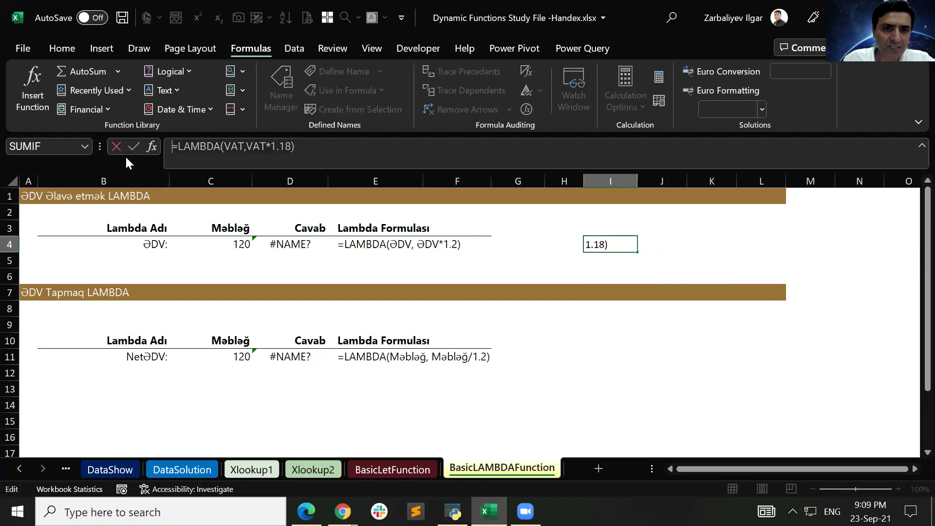
- Define a new name VATADD referring to the pasted =LAMBDA(VAT,VAT*1.18)
{"action": "key", "text": "Escape"}
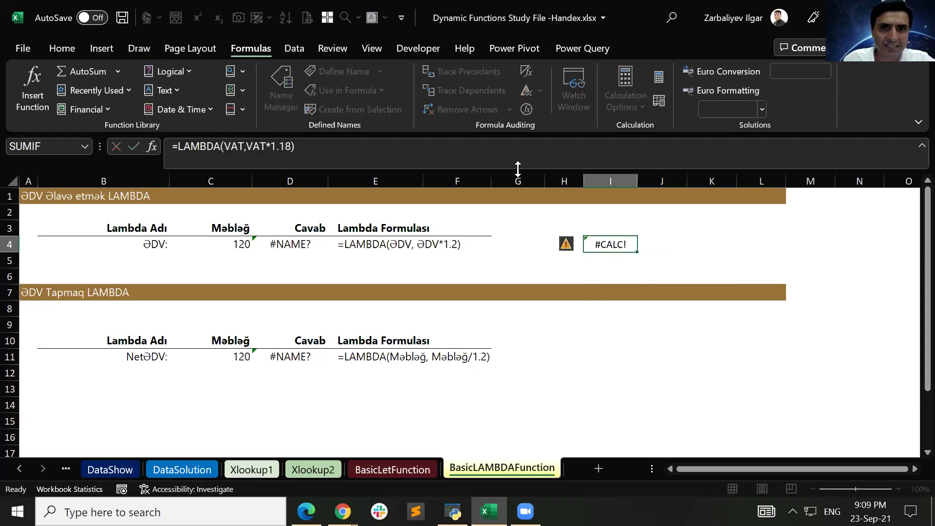
{"action": "left_click", "coordinate": [290, 108]}
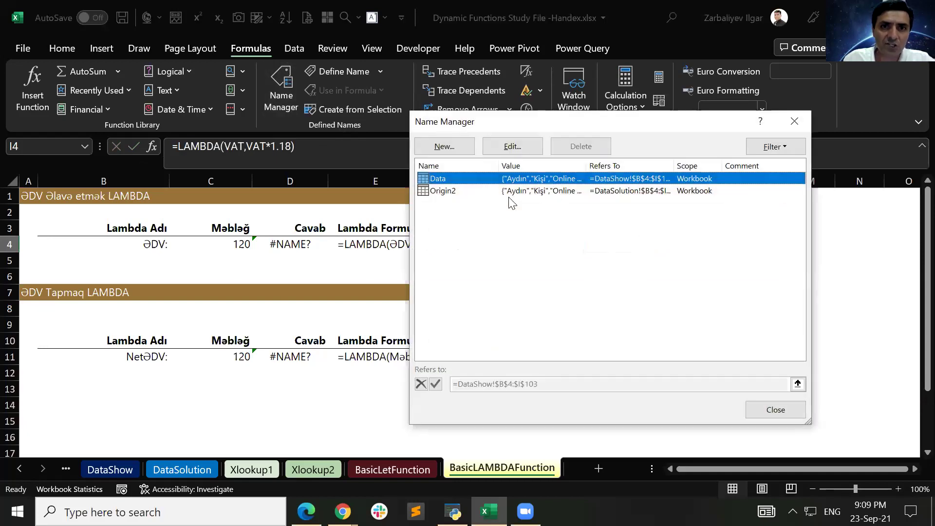
{"action": "left_click", "coordinate": [457, 145]}
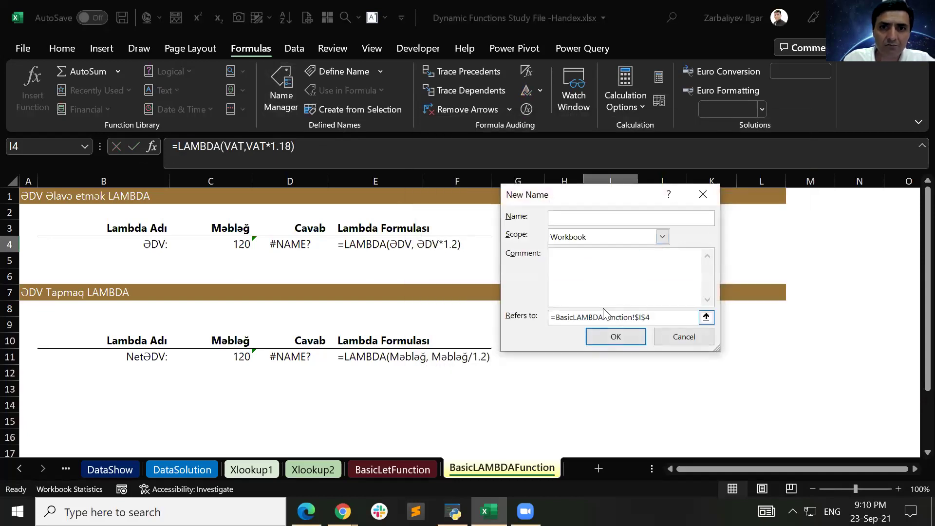
{"action": "triple_click", "coordinate": [651, 318]}
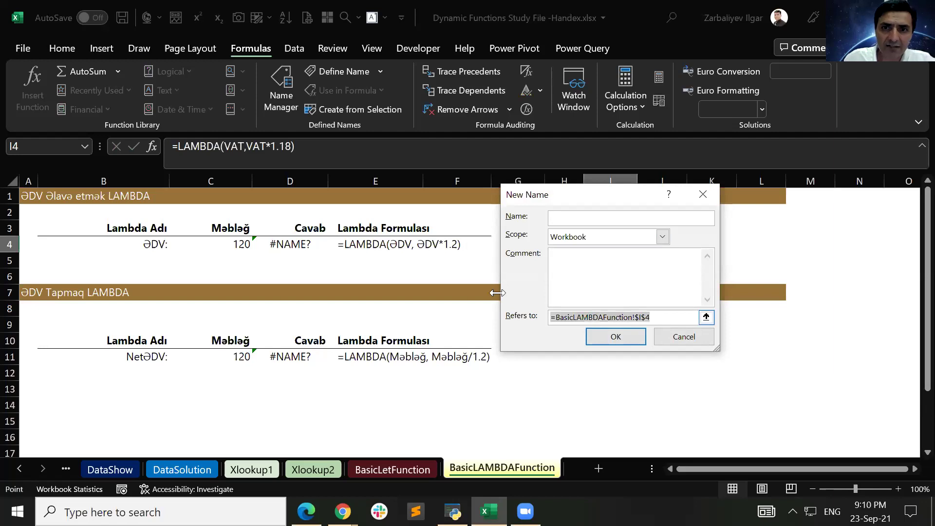
{"action": "type", "text": "=LAMBDA(VAT,VAT*1.18)"}
{"action": "left_click", "coordinate": [600, 222]}
{"action": "type", "text": "VAT"}
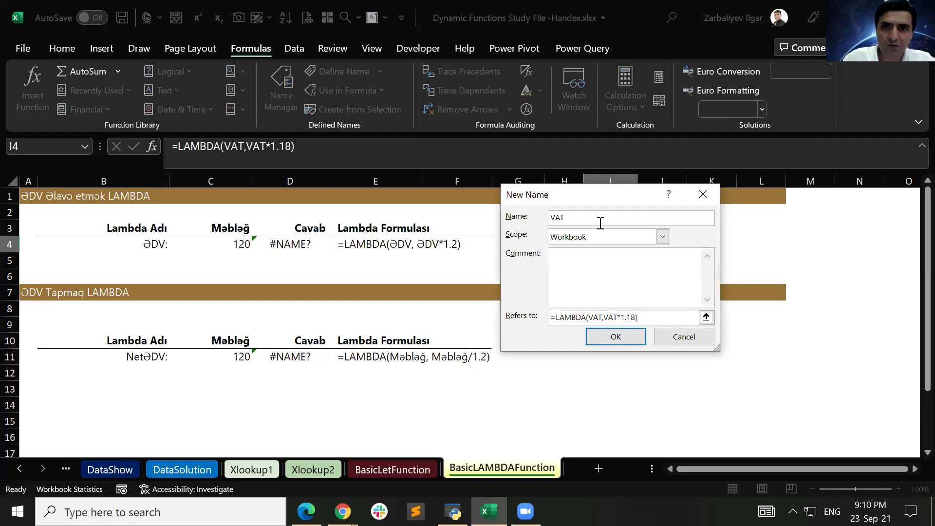
{"action": "type", "text": "ADD"}
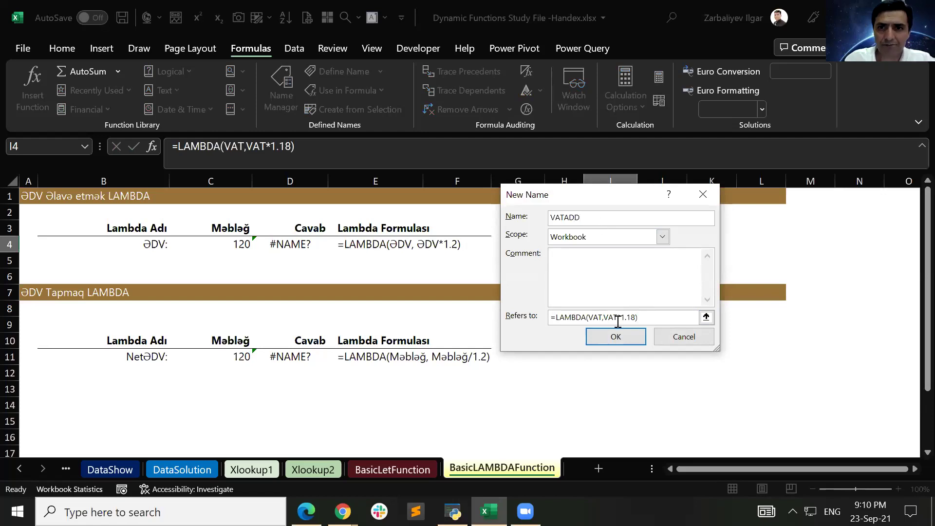
{"action": "left_click", "coordinate": [619, 336]}
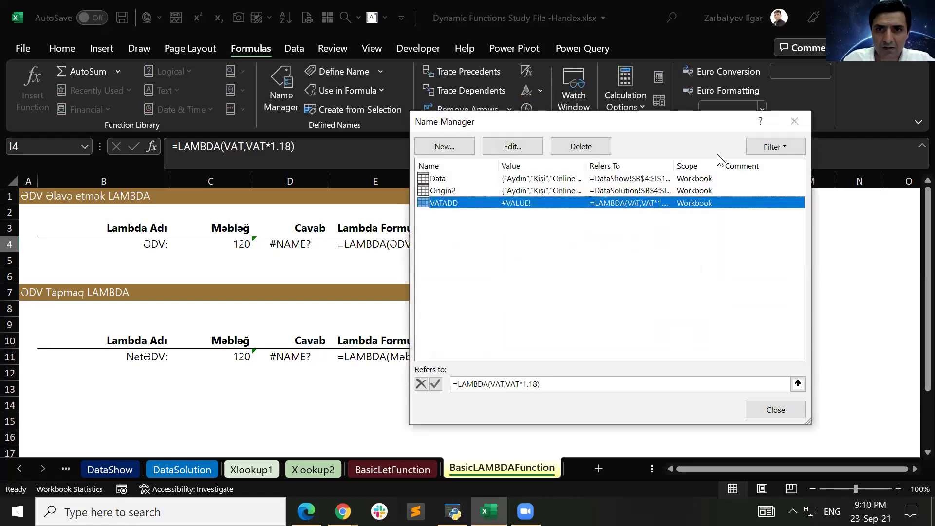
{"action": "left_click", "coordinate": [791, 125]}
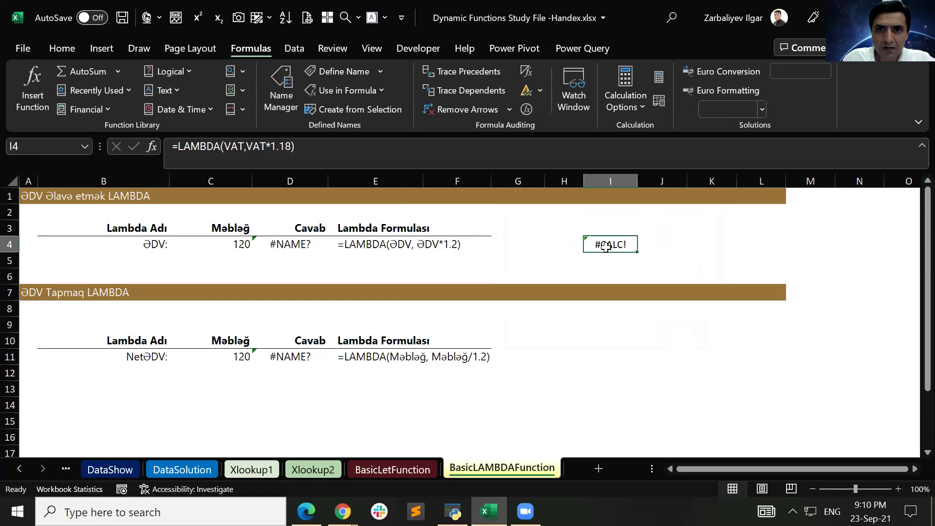
- Clear the I4 test formula and change D4 to =VATADD(C4)
{"action": "key", "text": "Delete"}
{"action": "key", "text": "Left"}
{"action": "key", "text": "Left"}
{"action": "key", "text": "Left"}
{"action": "key", "text": "Left"}
{"action": "key", "text": "Left"}
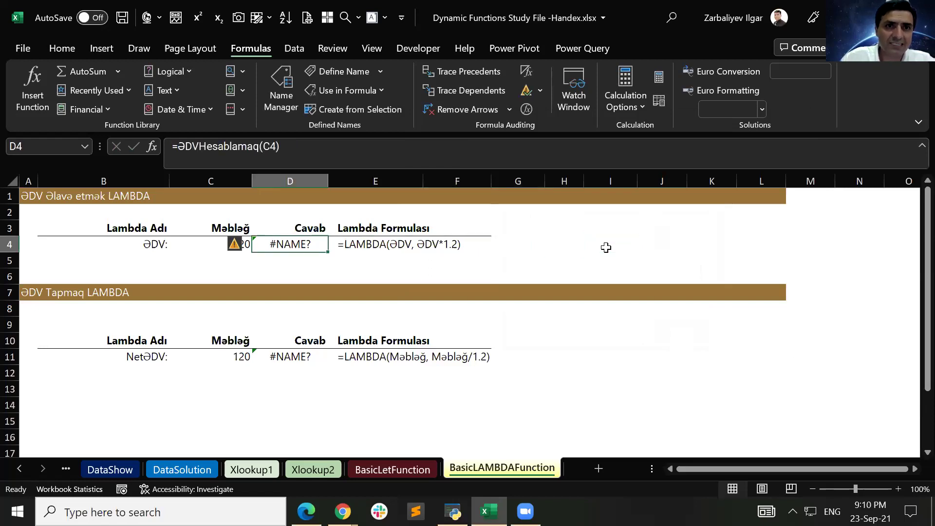
{"action": "left_click", "coordinate": [303, 146]}
{"action": "key", "text": "BackSpace"}
{"action": "key", "text": "BackSpace"}
{"action": "key", "text": "BackSpace"}
{"action": "key", "text": "BackSpace"}
{"action": "key", "text": "BackSpace"}
{"action": "key", "text": "BackSpace"}
{"action": "key", "text": "BackSpace"}
{"action": "key", "text": "BackSpace"}
{"action": "key", "text": "BackSpace"}
{"action": "key", "text": "BackSpace"}
{"action": "key", "text": "BackSpace"}
{"action": "key", "text": "BackSpace"}
{"action": "key", "text": "BackSpace"}
{"action": "key", "text": "BackSpace"}
{"action": "key", "text": "BackSpace"}
{"action": "key", "text": "BackSpace"}
{"action": "key", "text": "BackSpace"}
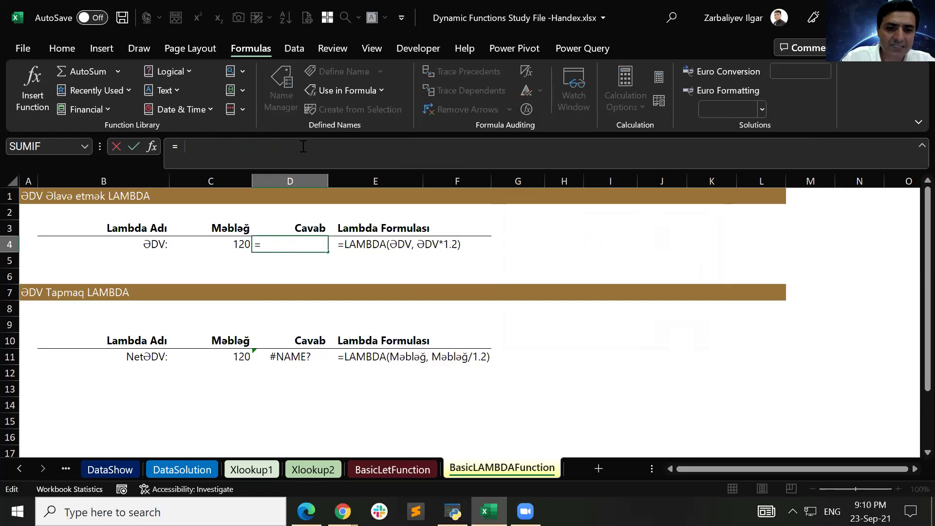
{"action": "type", "text": "VAT"}
{"action": "key", "text": "Tab"}
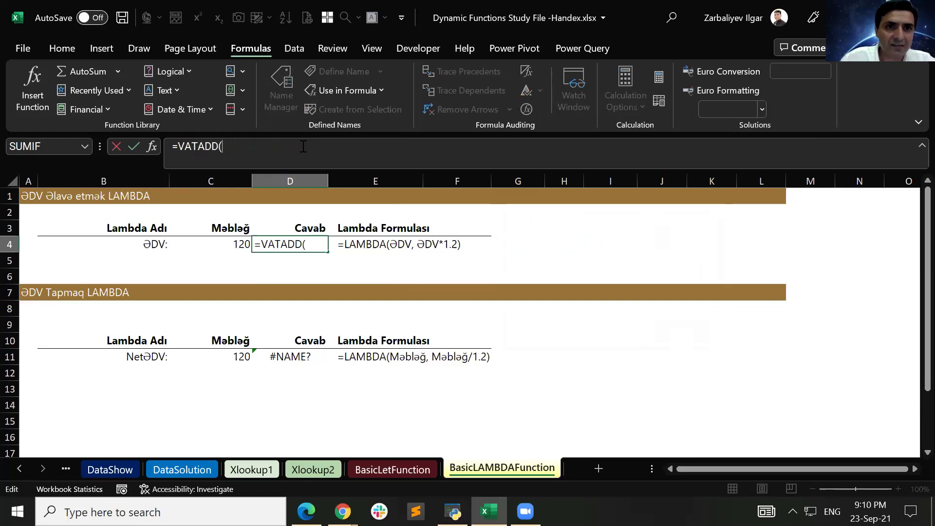
{"action": "left_click", "coordinate": [238, 244]}
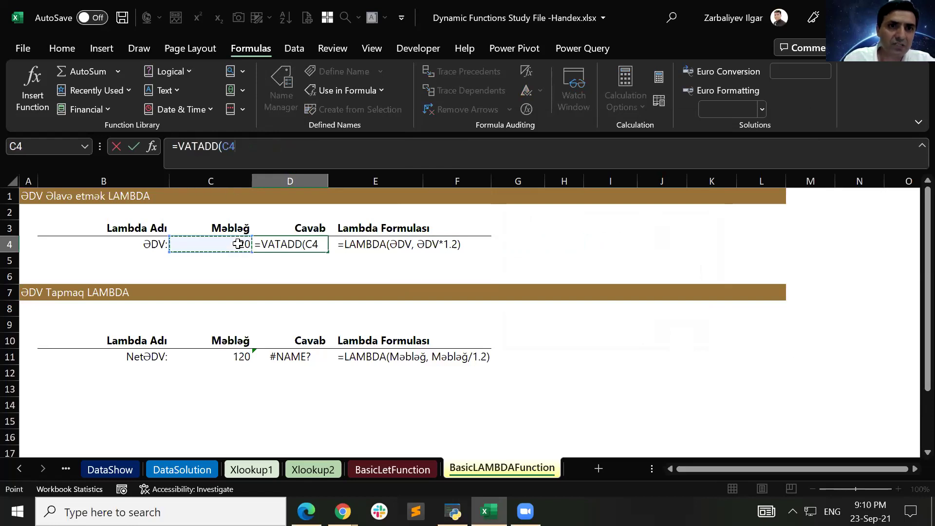
{"action": "type", "text": ")"}
{"action": "key", "text": "Return"}
{"action": "key", "text": "Up"}
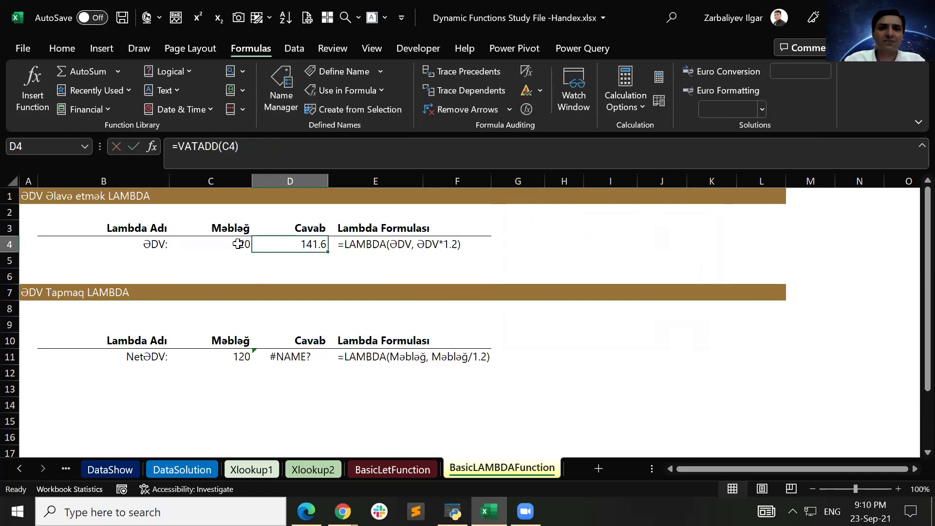
- Update the rate in E4's formula text from 1.2 to 1.18
{"action": "key", "text": "Right"}
{"action": "left_click", "coordinate": [288, 151]}
{"action": "key", "text": "BackSpace"}
{"action": "type", "text": "18"}
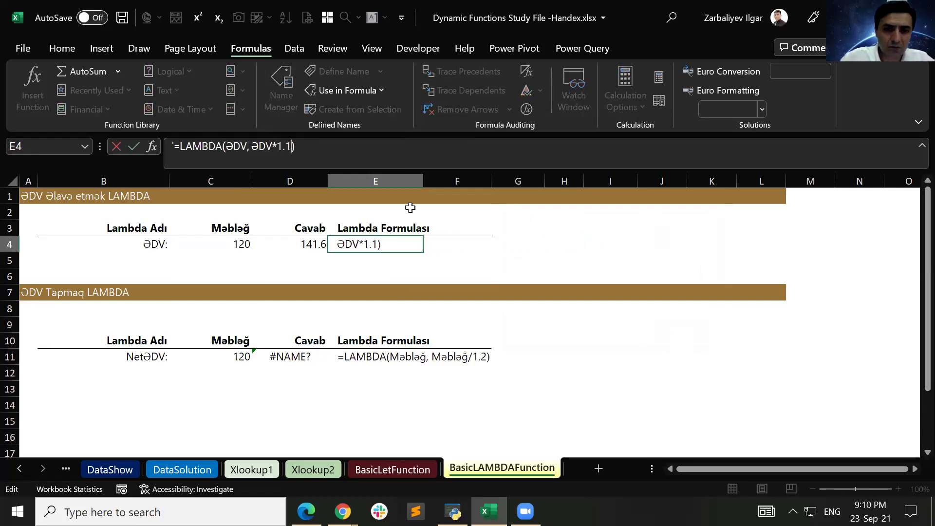
{"action": "key", "text": "Return"}
{"action": "key", "text": "Up"}
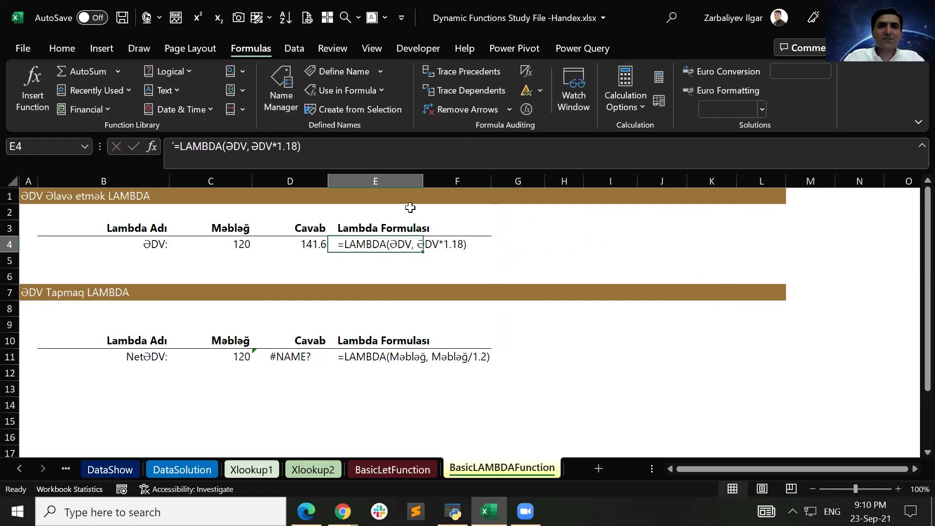
{"action": "key", "text": "Left"}
{"action": "key", "text": "Left"}
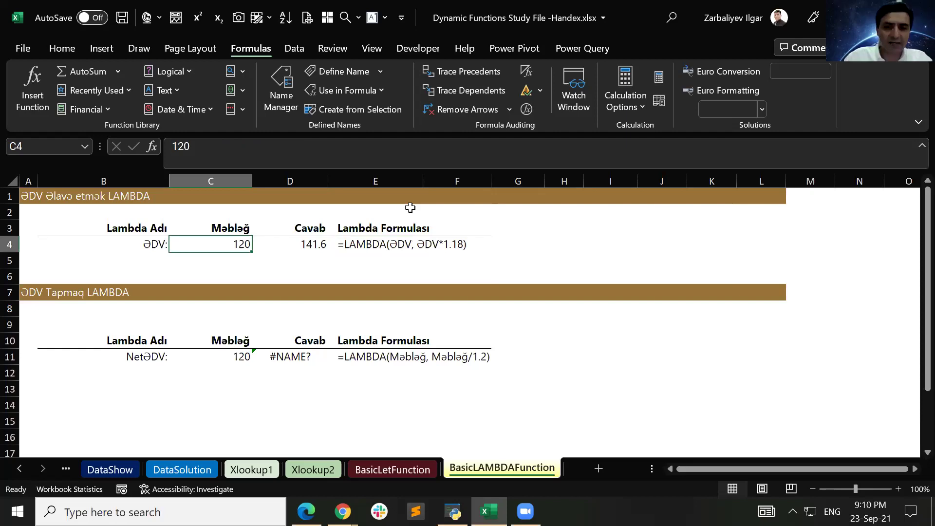
- Enter 190 as the amount and check that D4's =VATADD(C4) now returns 224.2
{"action": "type", "text": "190"}
{"action": "key", "text": "Return"}
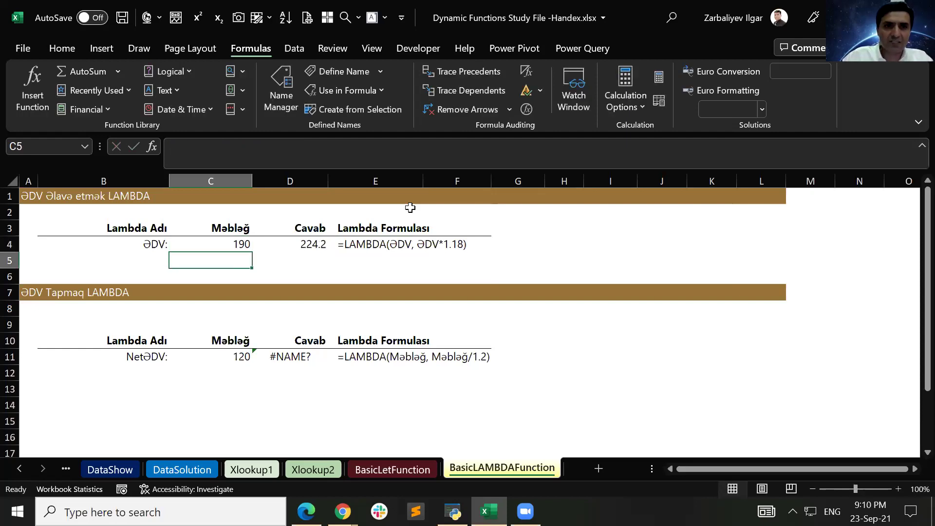
{"action": "key", "text": "Up"}
{"action": "key", "text": "Right"}
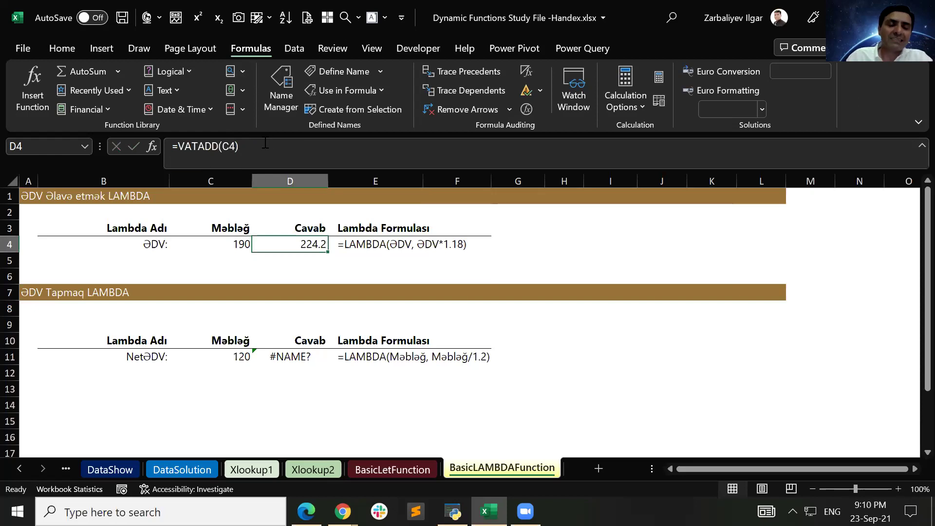
{"action": "left_click", "coordinate": [247, 147]}
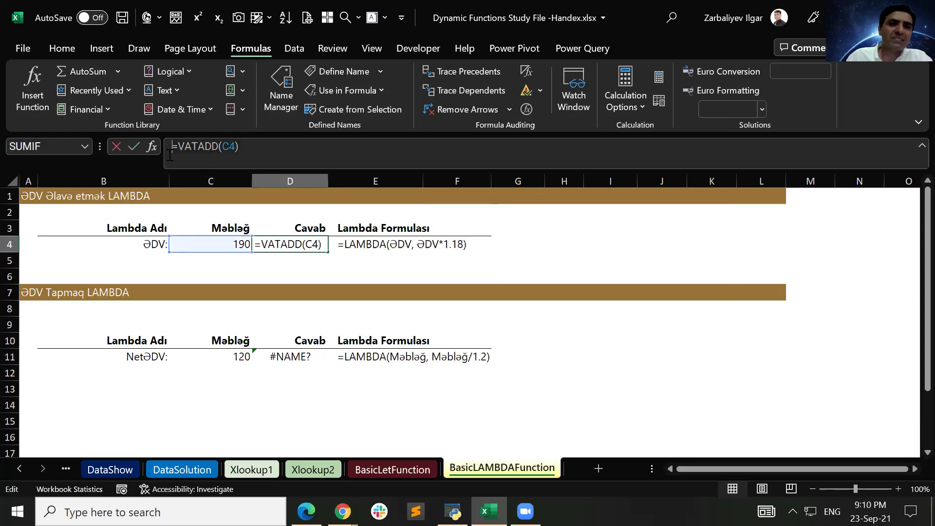
{"action": "key", "text": "ctrl+Return"}
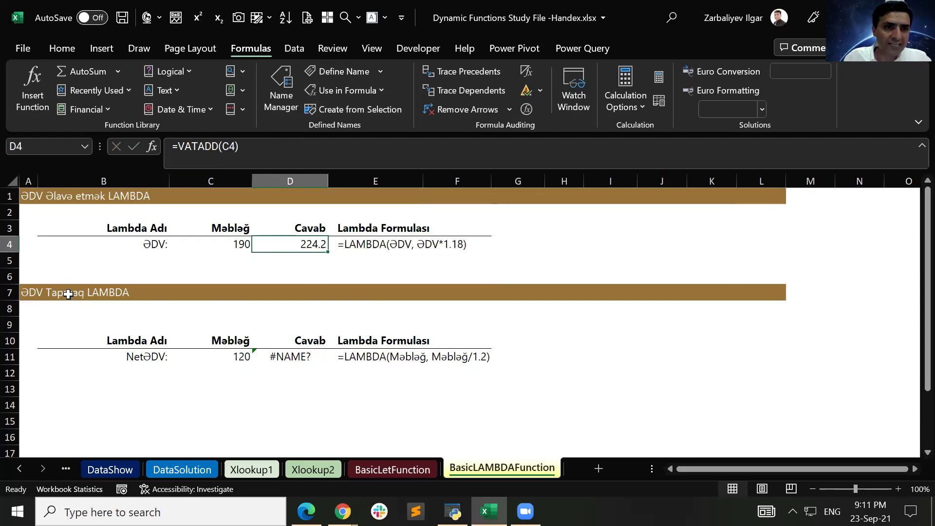
{"action": "left_click", "coordinate": [162, 357]}
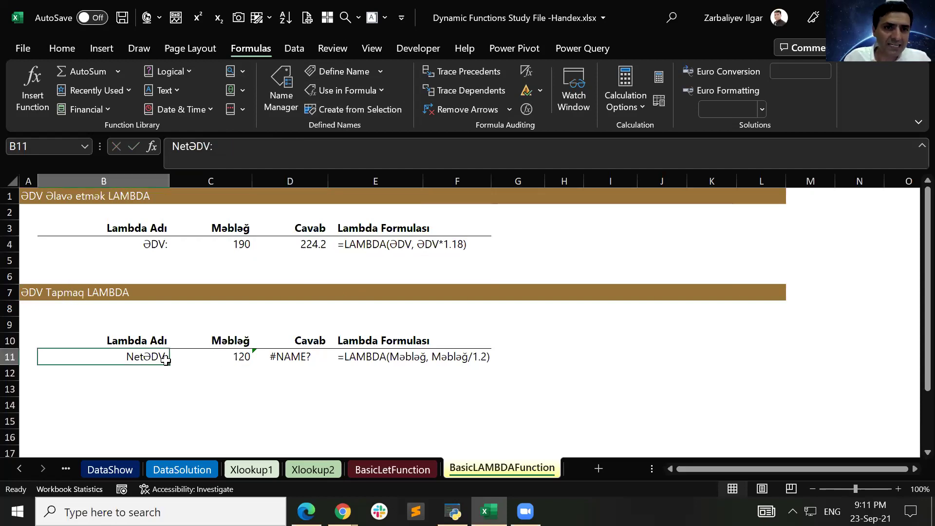
{"action": "left_click", "coordinate": [285, 358]}
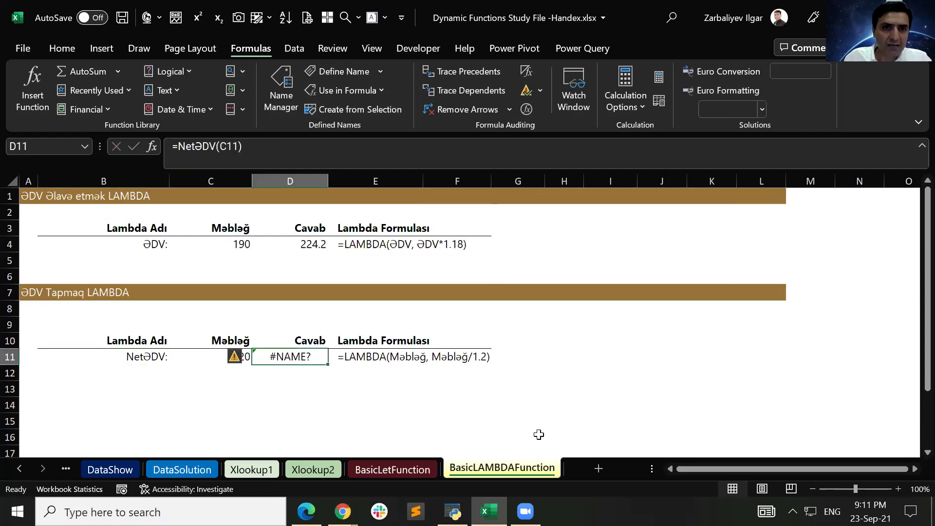
{"action": "left_click", "coordinate": [370, 360]}
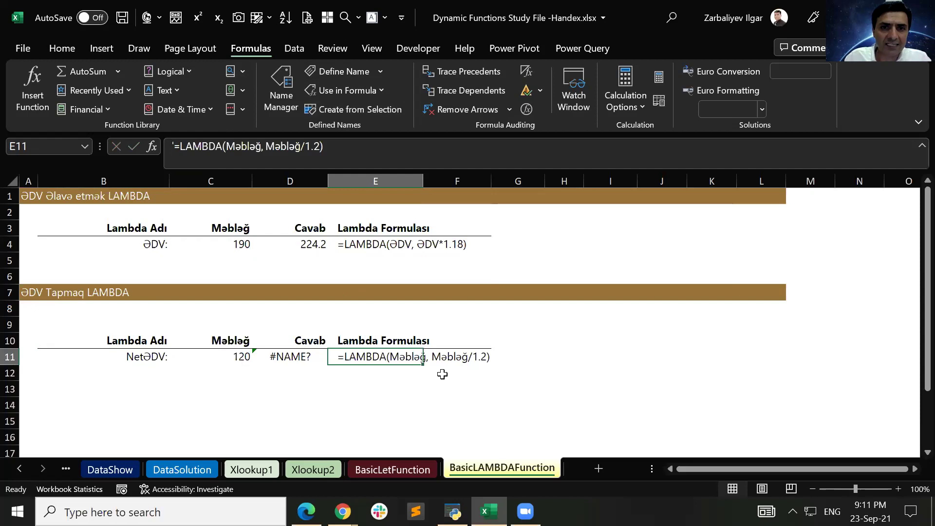
{"action": "left_click", "coordinate": [239, 341]}
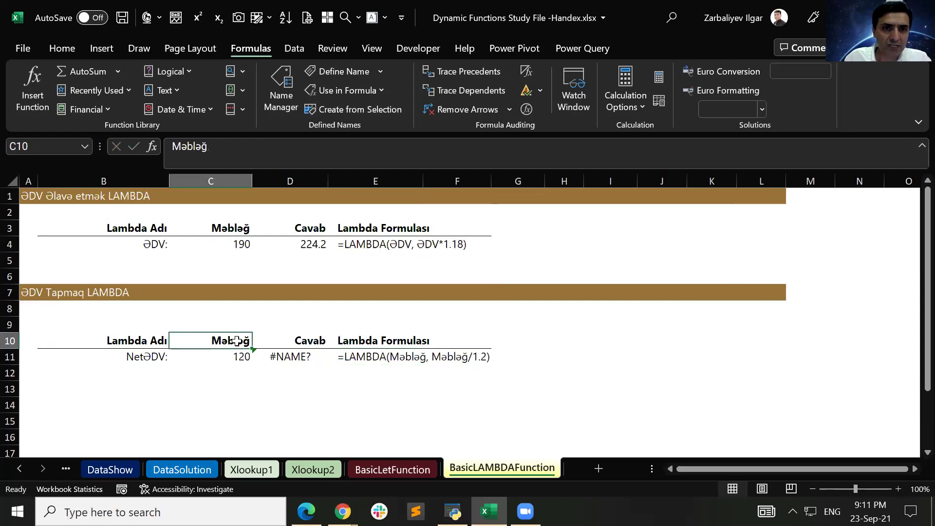
{"action": "left_click", "coordinate": [594, 357]}
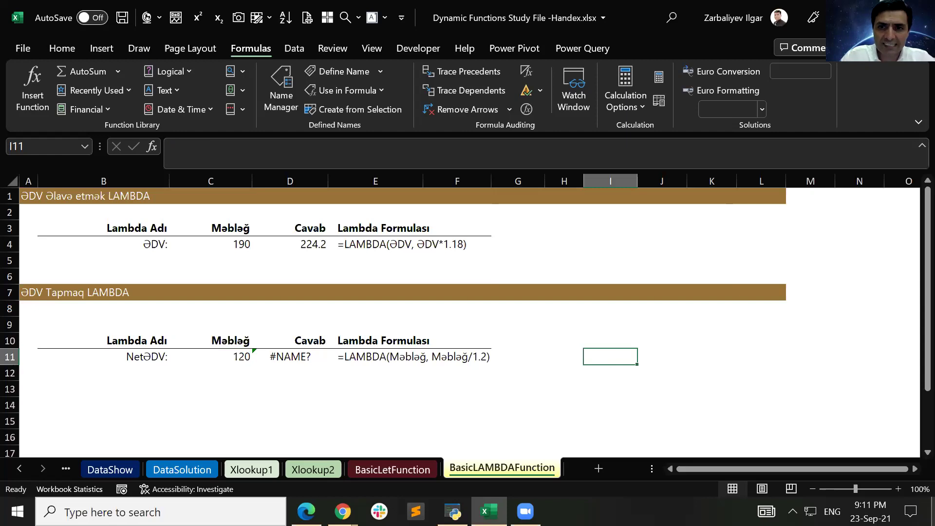
- Enter =LAMBDA(Amount, Amount/1.18) in I11, correcting the mistyped parameter along the way
{"action": "type", "text": "=LA"}
{"action": "type", "text": "M"}
{"action": "key", "text": "BackSpace"}
{"action": "type", "text": "LAMBDA("}
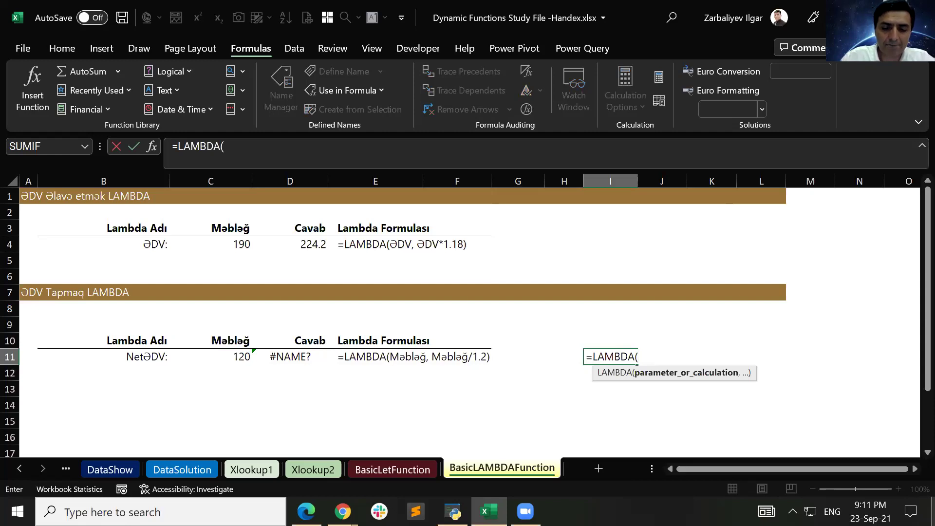
{"action": "type", "text": "vATflND"}
{"action": "key", "text": "BackSpace"}
{"action": "key", "text": "BackSpace"}
{"action": "key", "text": "BackSpace"}
{"action": "key", "text": "BackSpace"}
{"action": "key", "text": "BackSpace"}
{"action": "key", "text": "BackSpace"}
{"action": "key", "text": "BackSpace"}
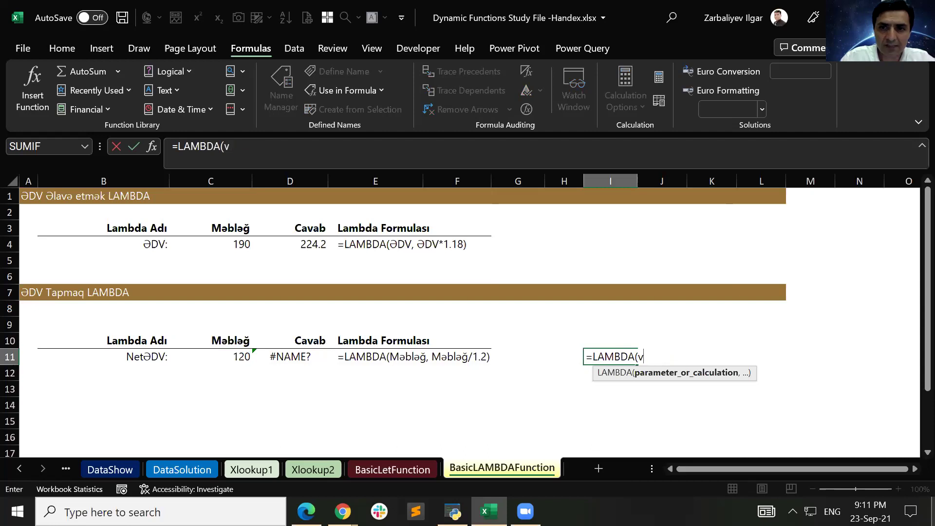
{"action": "type", "text": "VATF"}
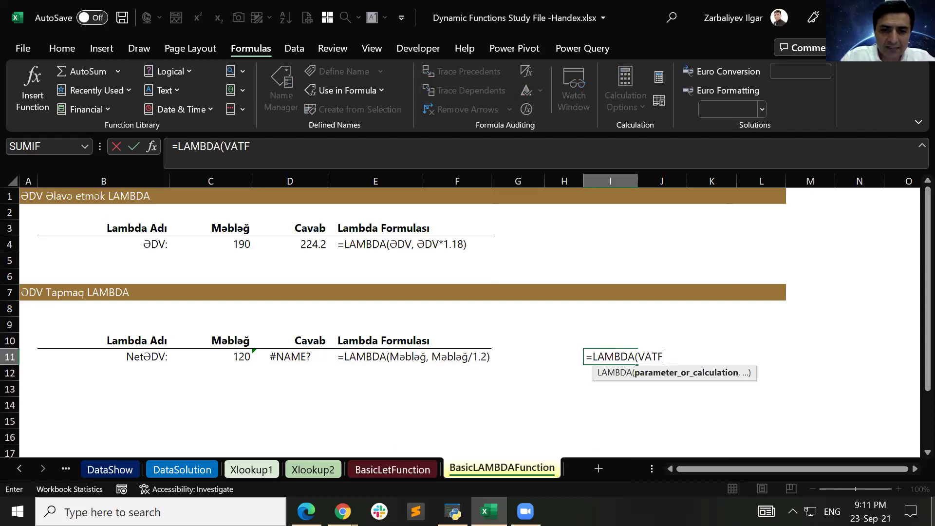
{"action": "type", "text": "ind,"}
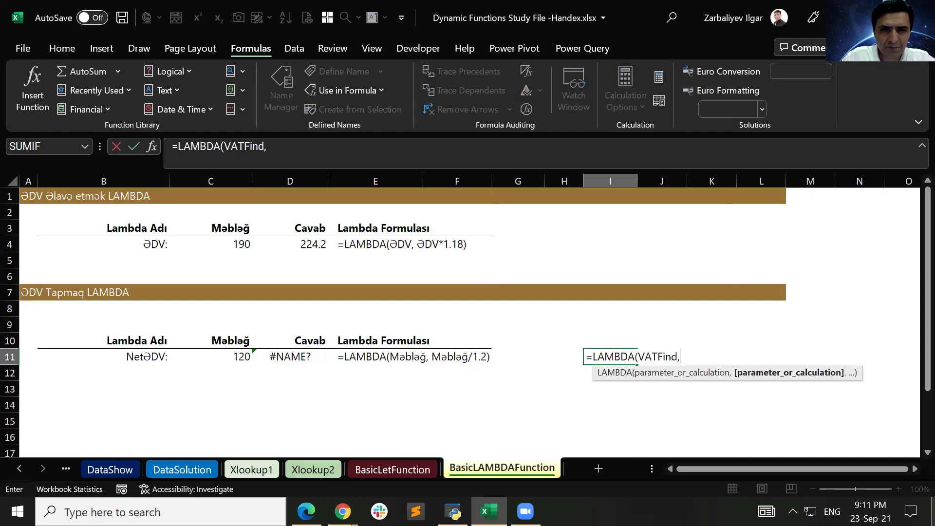
{"action": "key", "text": "BackSpace"}
{"action": "key", "text": "BackSpace"}
{"action": "key", "text": "BackSpace"}
{"action": "key", "text": "BackSpace"}
{"action": "key", "text": "BackSpace"}
{"action": "key", "text": "BackSpace"}
{"action": "key", "text": "BackSpace"}
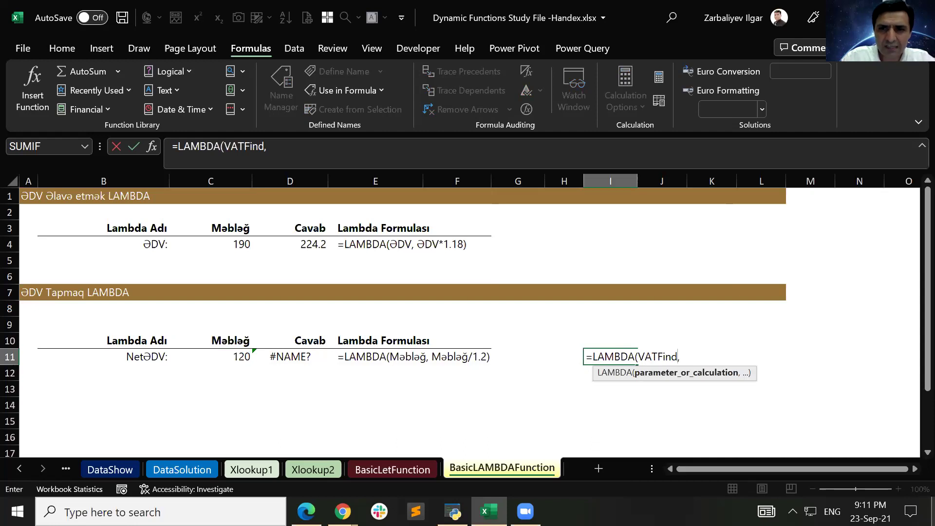
{"action": "key", "text": "BackSpace"}
{"action": "type", "text": "Amount"}
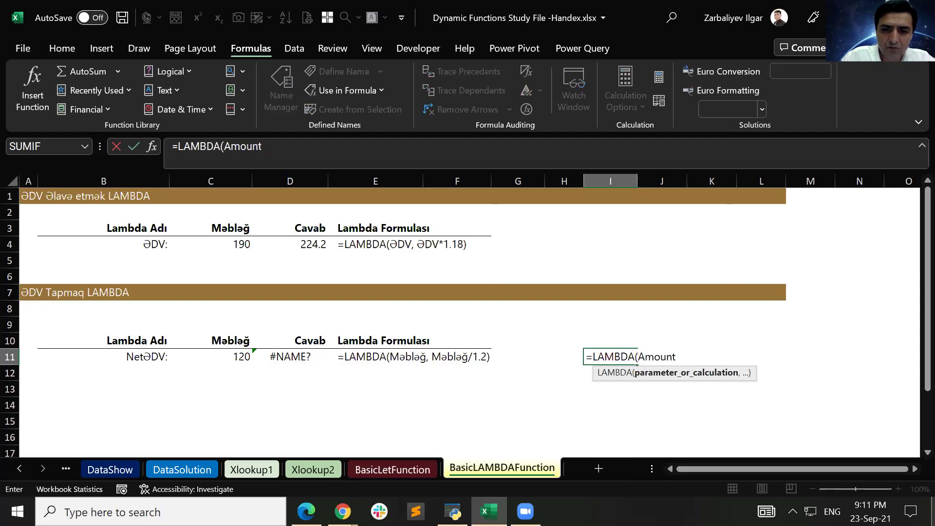
{"action": "type", "text": ", Am"}
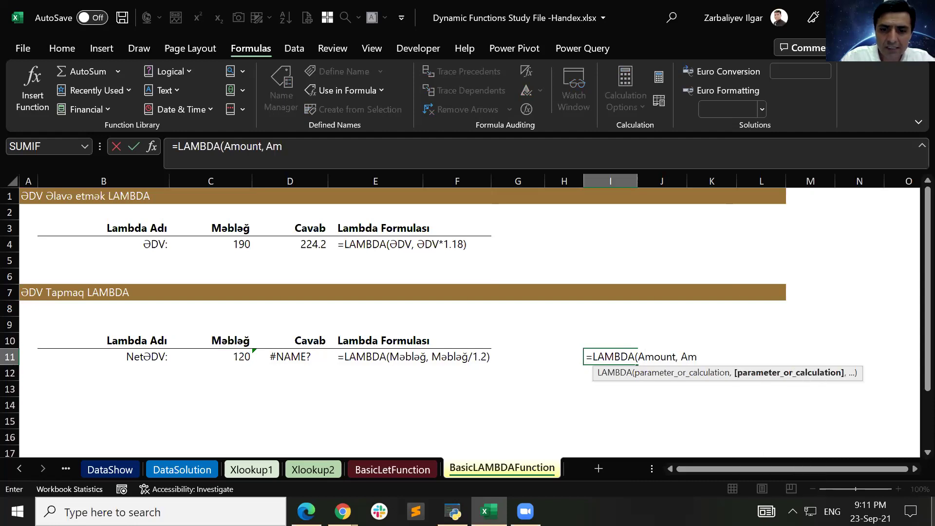
{"action": "type", "text": "ount"}
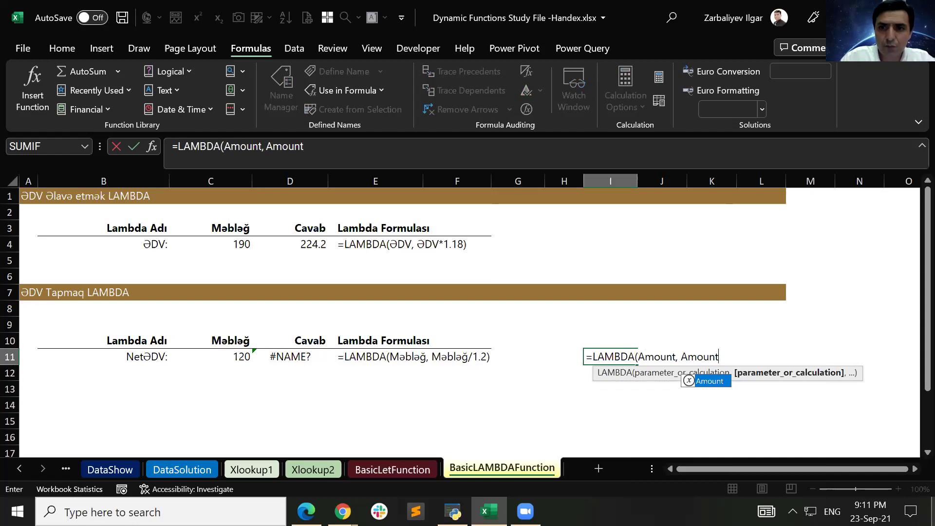
{"action": "type", "text": "/1.18"}
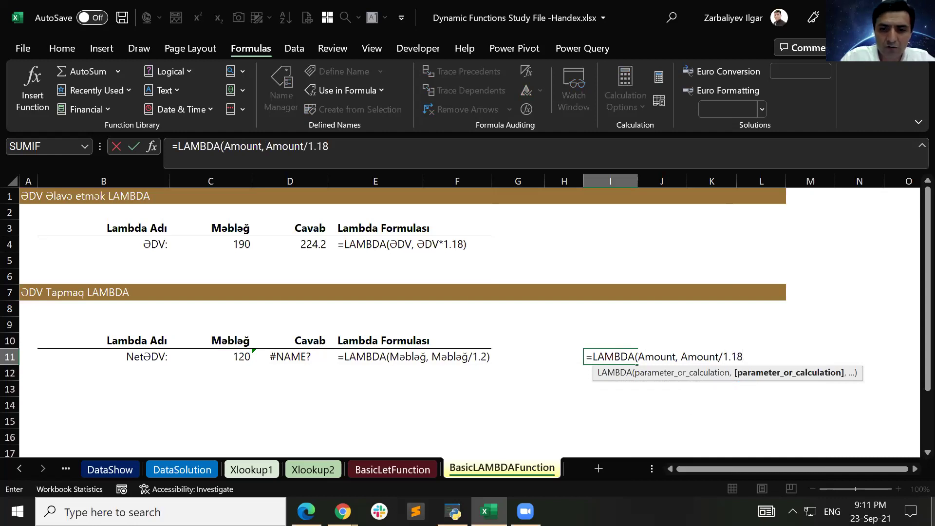
{"action": "type", "text": ")"}
{"action": "key", "text": "Return"}
{"action": "left_click", "coordinate": [610, 356]}
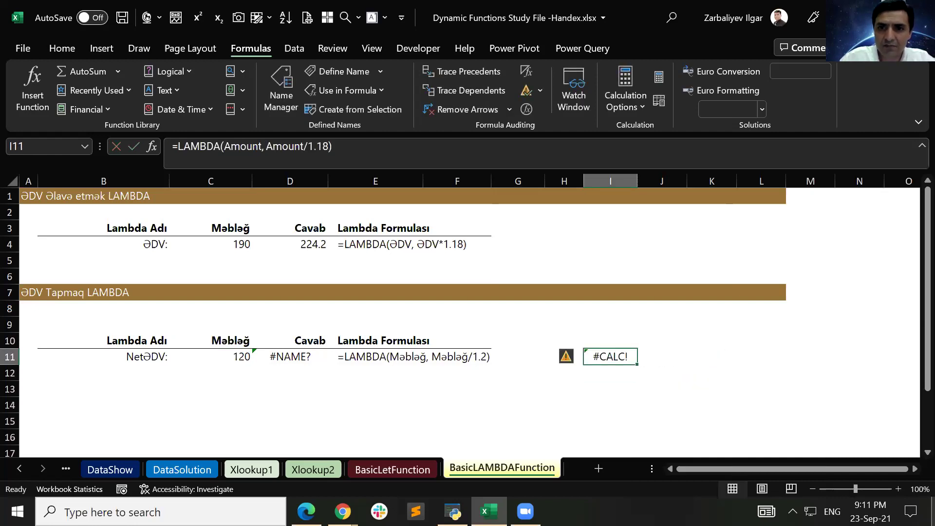
- Change E11's NetƏDV formula text from /1.2 to /1.18 and reopen I11's formula
{"action": "left_click", "coordinate": [481, 356]}
{"action": "left_click", "coordinate": [362, 358]}
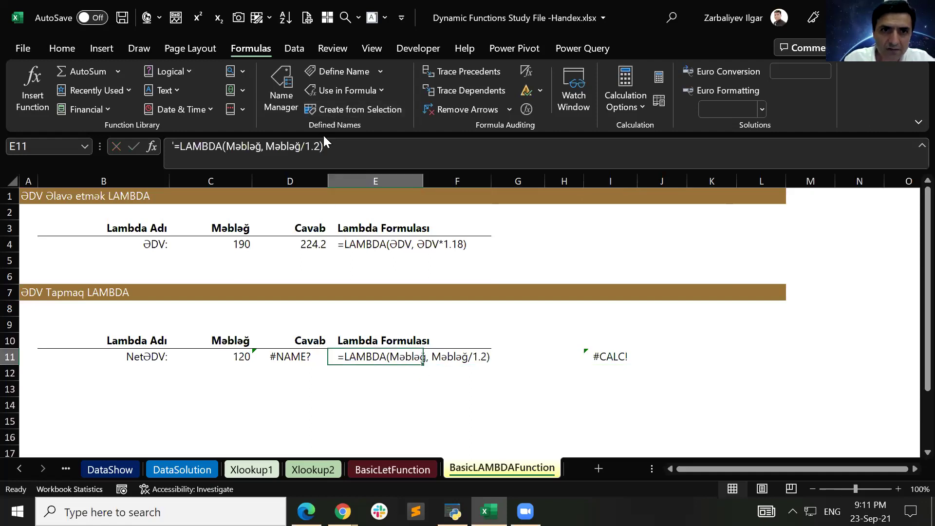
{"action": "key", "text": "F2"}
{"action": "key", "text": "BackSpace"}
{"action": "type", "text": "18"}
{"action": "key", "text": "Return"}
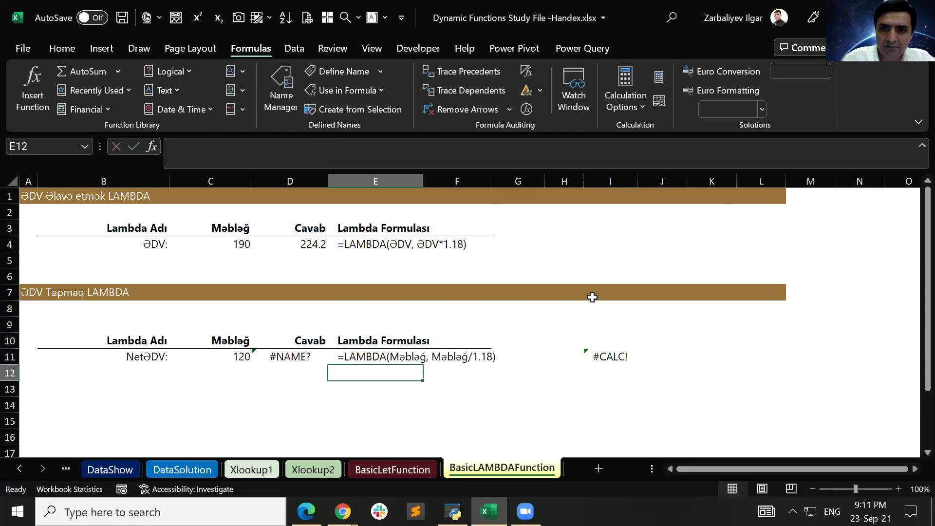
{"action": "left_click", "coordinate": [609, 357]}
{"action": "key", "text": "F2"}
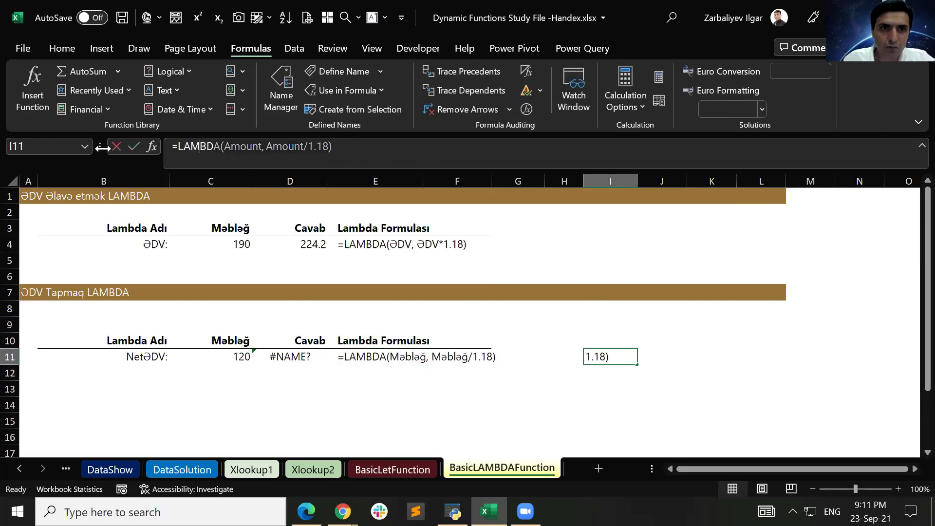
{"action": "left_click", "coordinate": [134, 146]}
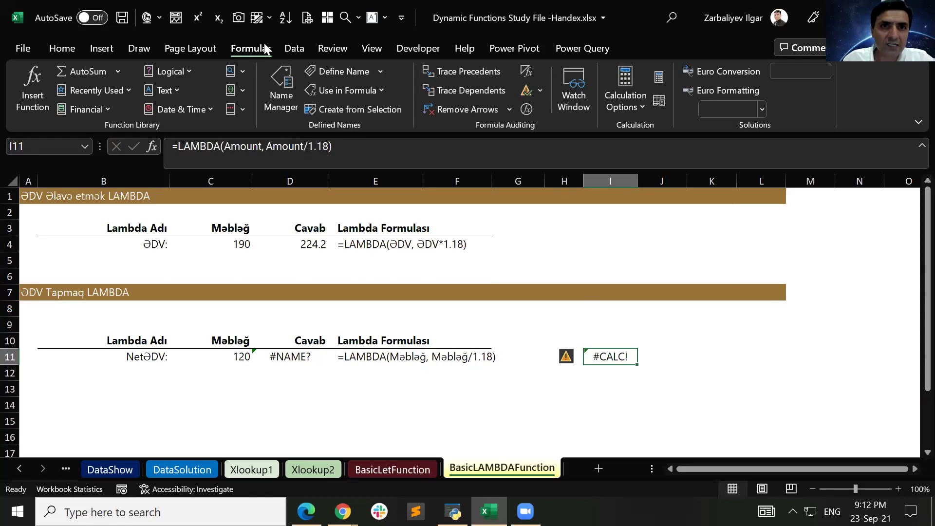
- Create the VATFind name referring to the pasted =LAMBDA(Amount, Amount/1.18), then select D11
{"action": "left_click", "coordinate": [281, 93]}
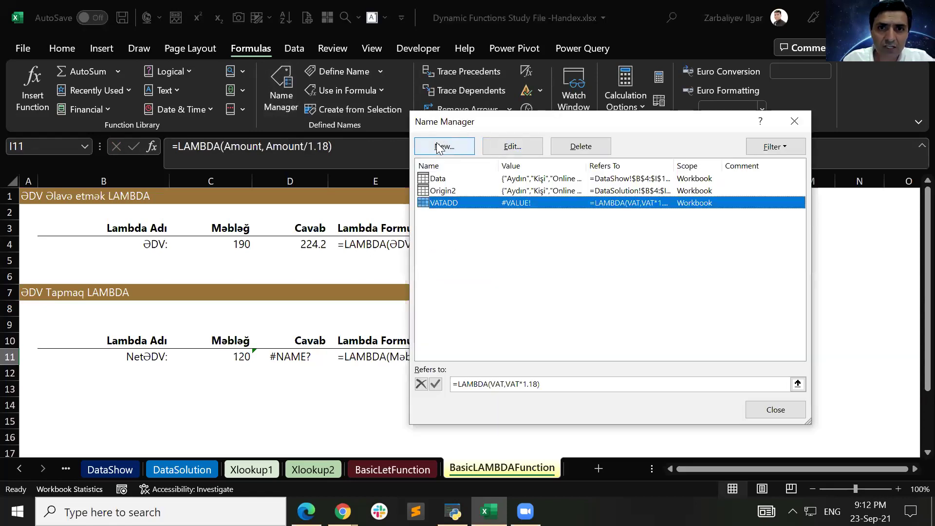
{"action": "left_click", "coordinate": [440, 146]}
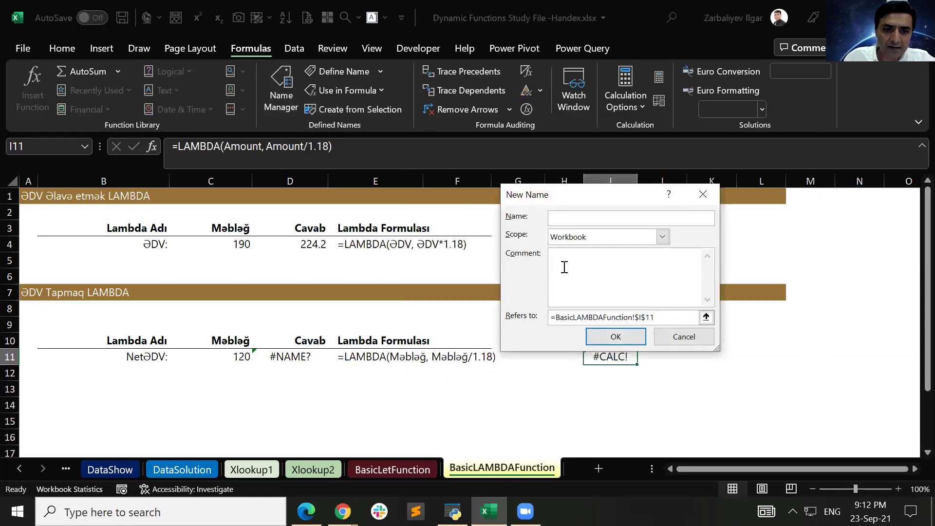
{"action": "type", "text": "d"}
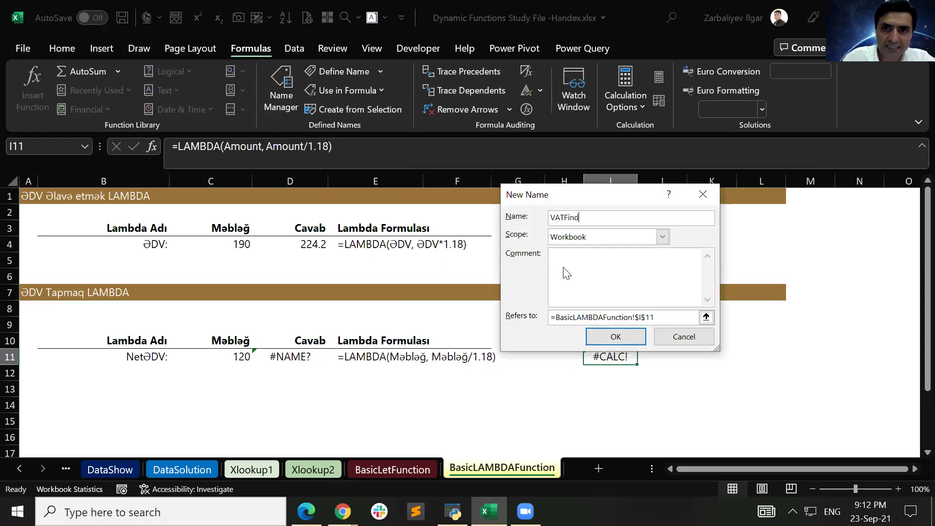
{"action": "left_click", "coordinate": [664, 317]}
{"action": "key", "text": "ctrl+a"}
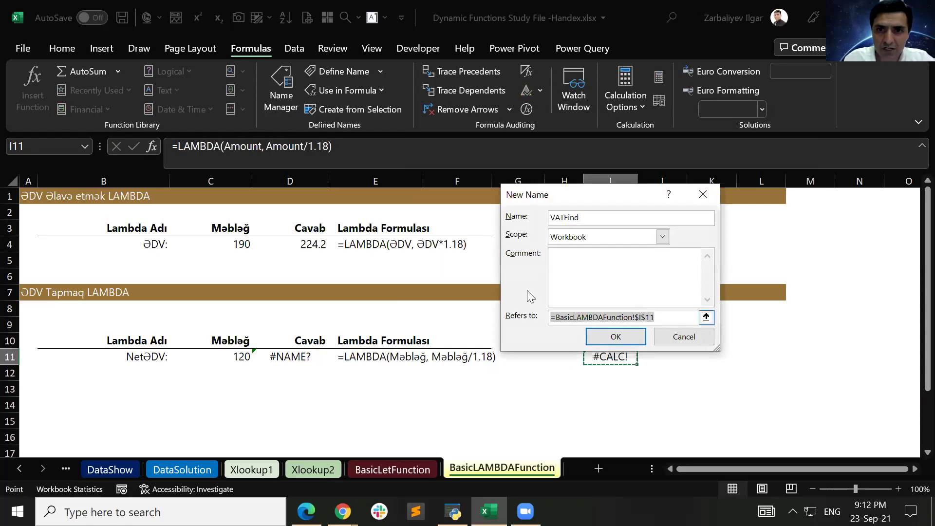
{"action": "key", "text": "ctrl+v"}
{"action": "left_click", "coordinate": [617, 337]}
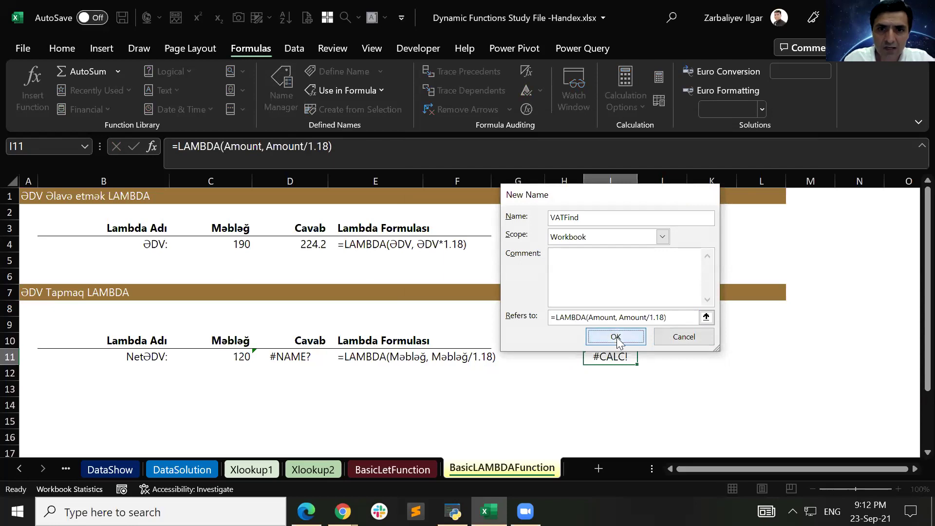
{"action": "left_click", "coordinate": [767, 407]}
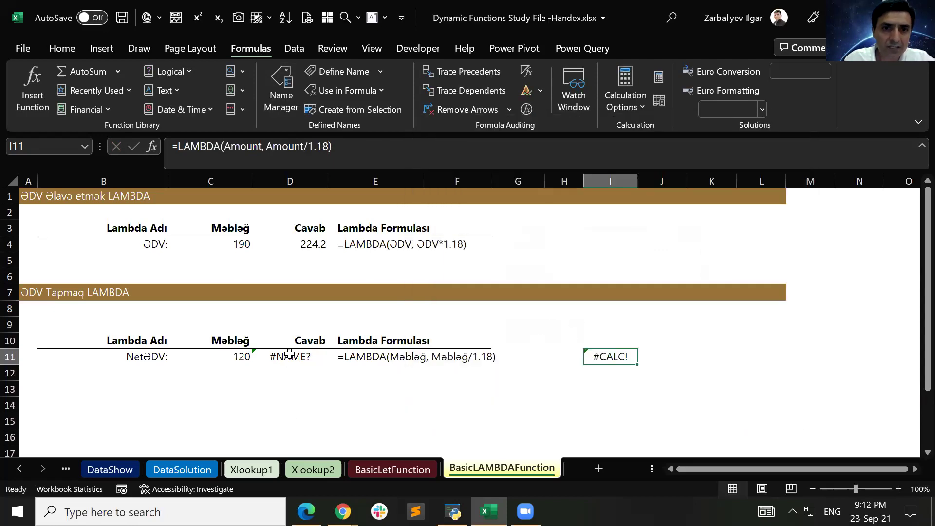
{"action": "left_click", "coordinate": [314, 360]}
- Replace D11's formula with =VATFind(C11)
{"action": "key", "text": "F2"}
{"action": "key", "text": "BackSpace"}
{"action": "key", "text": "BackSpace"}
{"action": "key", "text": "BackSpace"}
{"action": "key", "text": "BackSpace"}
{"action": "key", "text": "BackSpace"}
{"action": "key", "text": "BackSpace"}
{"action": "key", "text": "BackSpace"}
{"action": "key", "text": "BackSpace"}
{"action": "key", "text": "BackSpace"}
{"action": "key", "text": "BackSpace"}
{"action": "key", "text": "BackSpace"}
{"action": "type", "text": "vat"}
{"action": "key", "text": "Down"}
{"action": "key", "text": "Tab"}
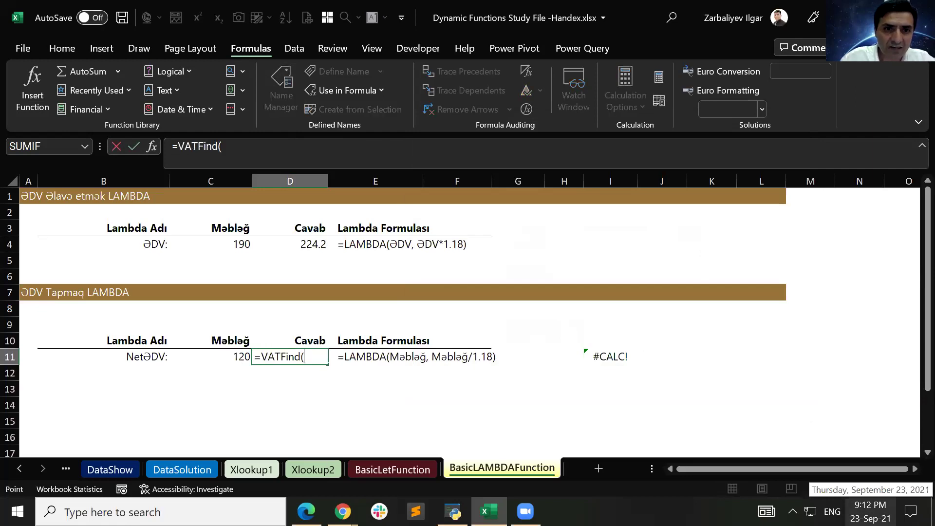
{"action": "left_click", "coordinate": [210, 357]}
{"action": "type", "text": ")"}
{"action": "key", "text": "Return"}
- Wrap it as =ROUND(VATFind(C11),2) to show 101.69, then select the I11 helper formula
{"action": "left_click", "coordinate": [290, 357]}
{"action": "left_click", "coordinate": [178, 146]}
{"action": "type", "text": "round"}
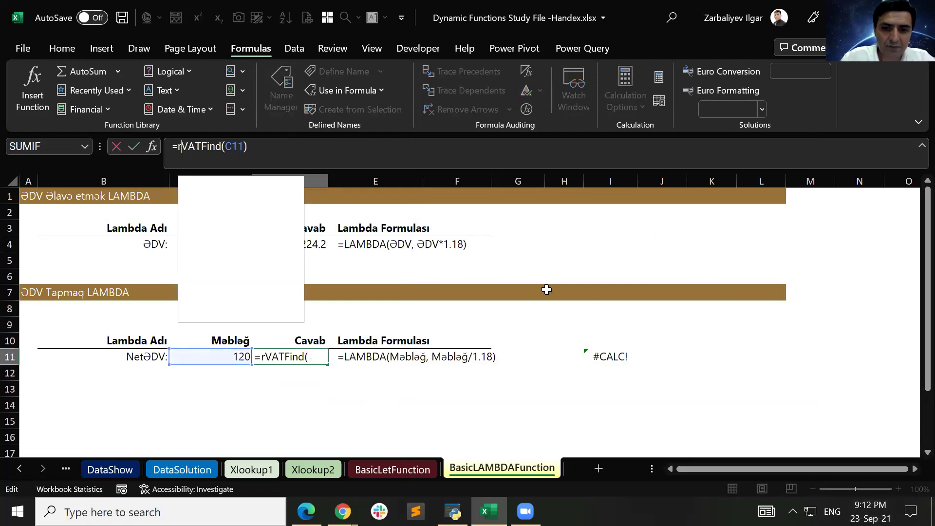
{"action": "key", "text": "Tab"}
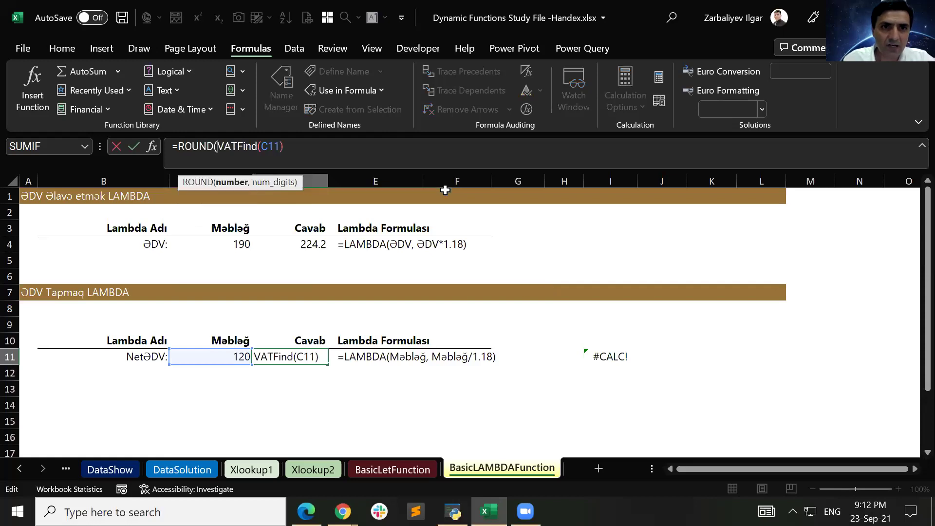
{"action": "type", "text": ",2)"}
{"action": "key", "text": "Return"}
{"action": "key", "text": "Up"}
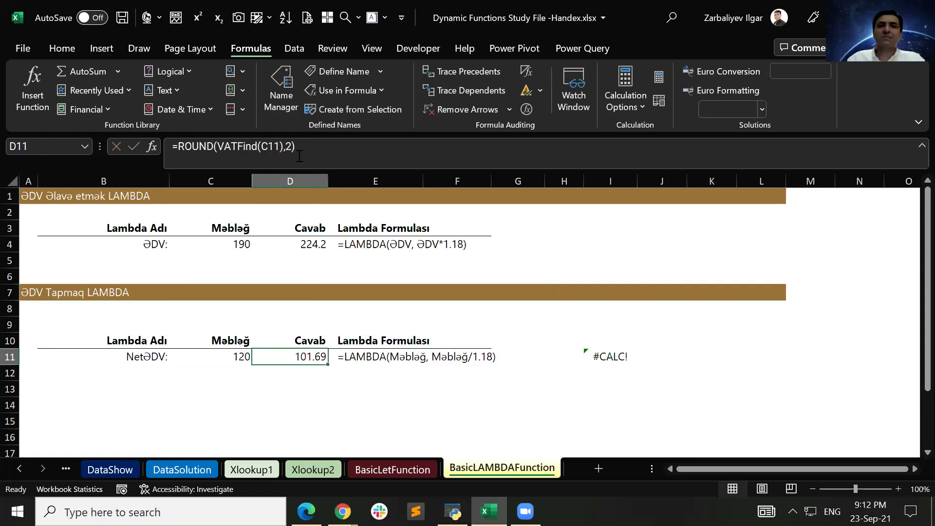
{"action": "left_click", "coordinate": [591, 357]}
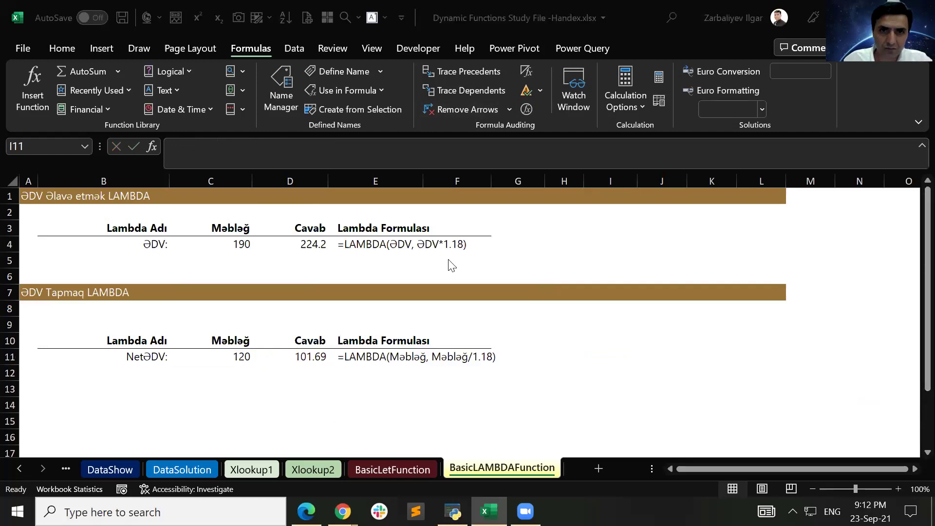
{"action": "key", "text": "XF86AudioRaiseVolume"}
{"action": "key", "text": "XF86AudioRaiseVolume"}
{"action": "key", "text": "XF86AudioRaiseVolume"}
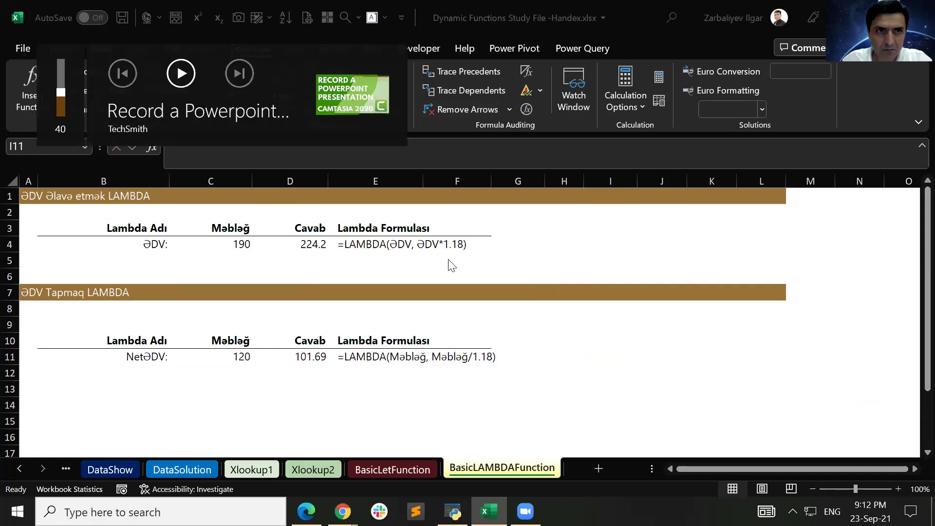
- Play the Excel Challenge presentation in PowerPoint from the first slide
{"action": "key", "text": "XF86AudioRaiseVolume"}
{"action": "key", "text": "XF86AudioRaiseVolume"}
{"action": "key", "text": "XF86AudioRaiseVolume"}
{"action": "key", "text": "XF86AudioRaiseVolume"}
{"action": "key", "text": "XF86AudioRaiseVolume"}
{"action": "key", "text": "XF86AudioRaiseVolume"}
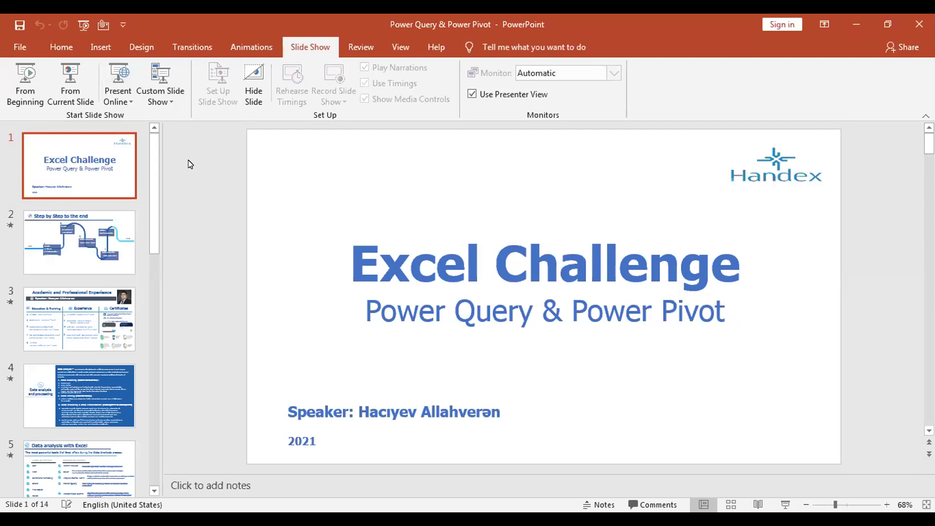
{"action": "left_click", "coordinate": [27, 89]}
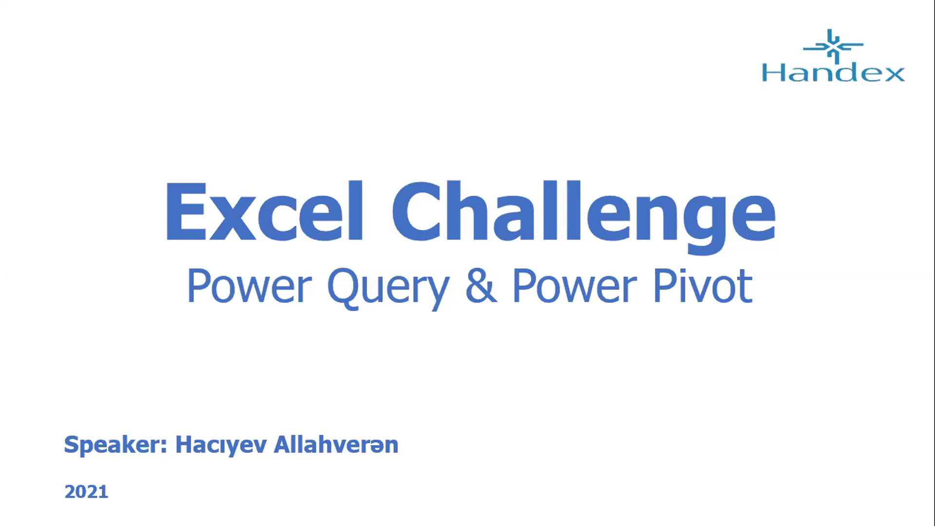
- Advance the slideshow to slide 2, the 'Step by Step to the end' roadmap of Overview, Entrance and Modules 1–3
{"action": "key", "text": "Right"}
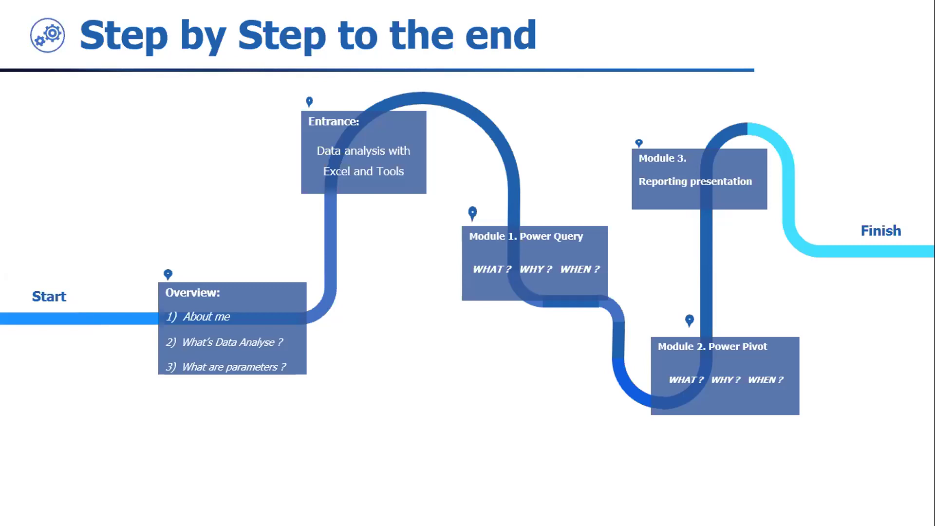
{"action": "key", "text": "Right"}
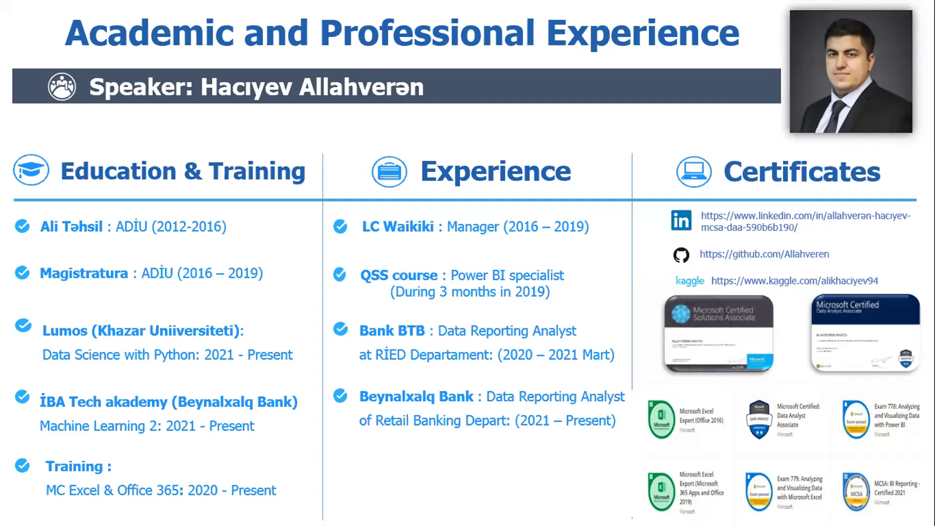
- Advance to the slide covering Data Cleaning, Data Mining and Data Modeling & Visualization
{"action": "key", "text": "Right"}
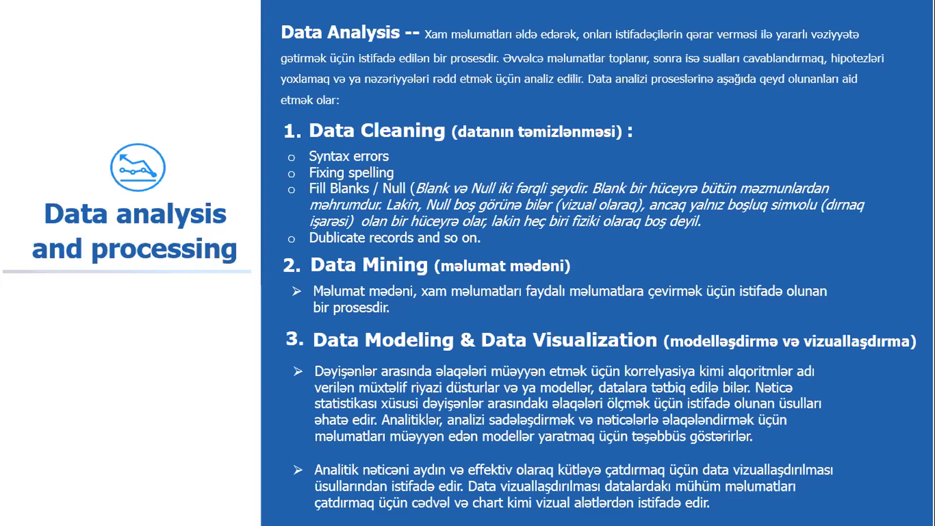
- Advance to the slide contrasting well-known Excel tools with Power Query and Power Pivot
{"action": "key", "text": "Right"}
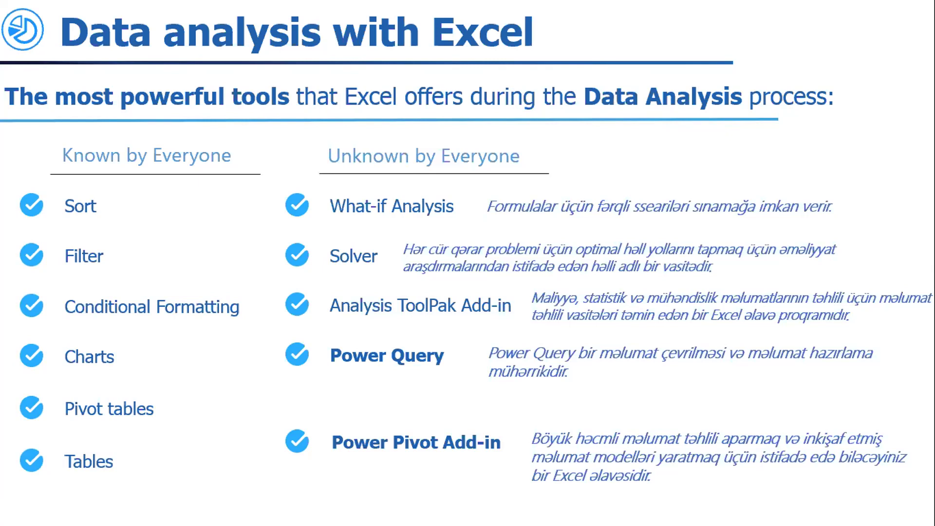
- Go past the Power Query and PowerPivot logo slide to the Power Query introduction
{"action": "key", "text": "Right"}
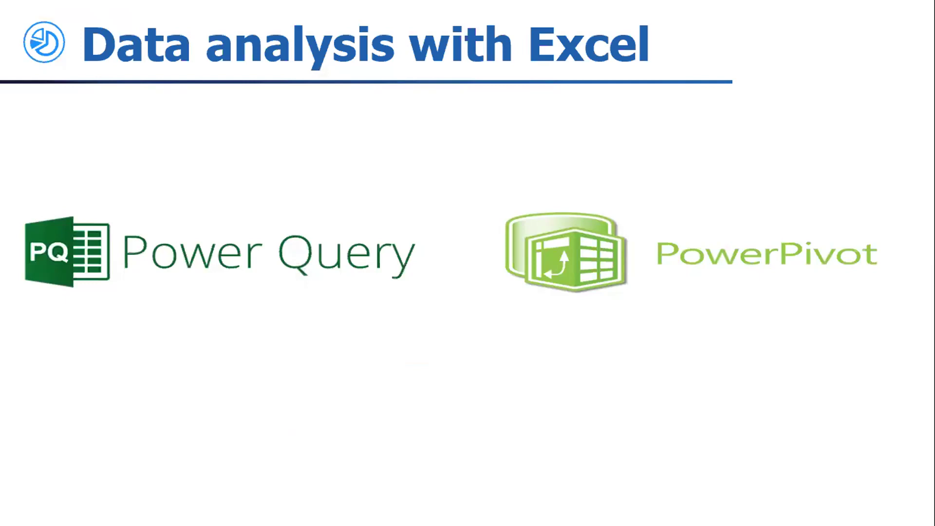
{"action": "key", "text": "Right"}
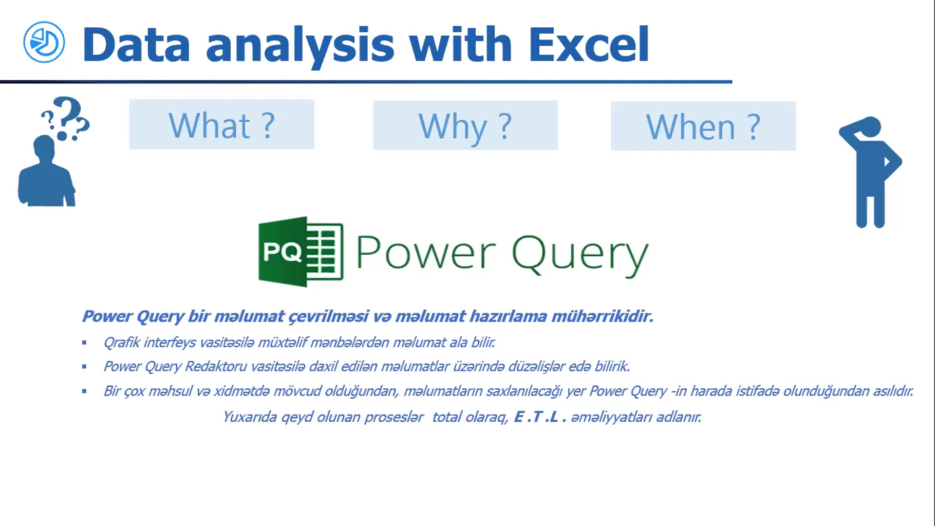
- Reveal the ETL expansion and its Azerbaijani translation, then show the next slide's Extract source list
{"action": "key", "text": "Right"}
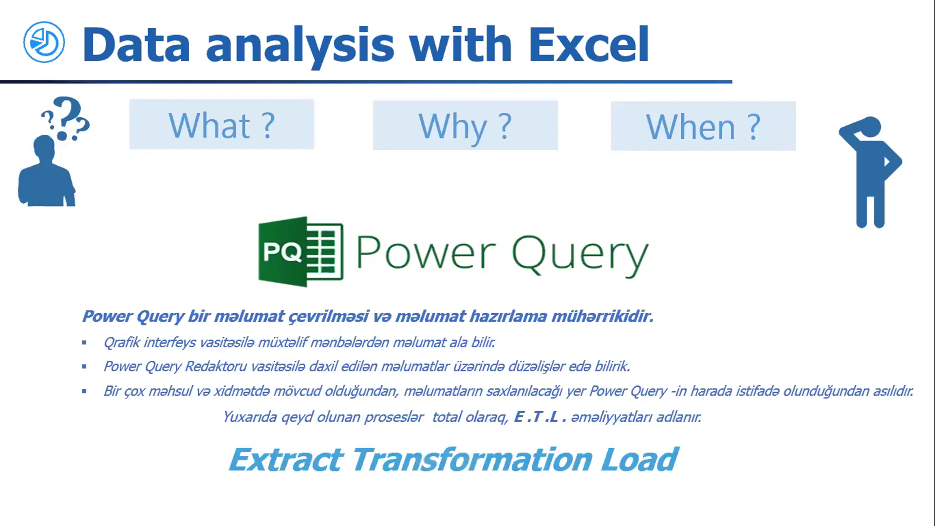
{"action": "key", "text": "Right"}
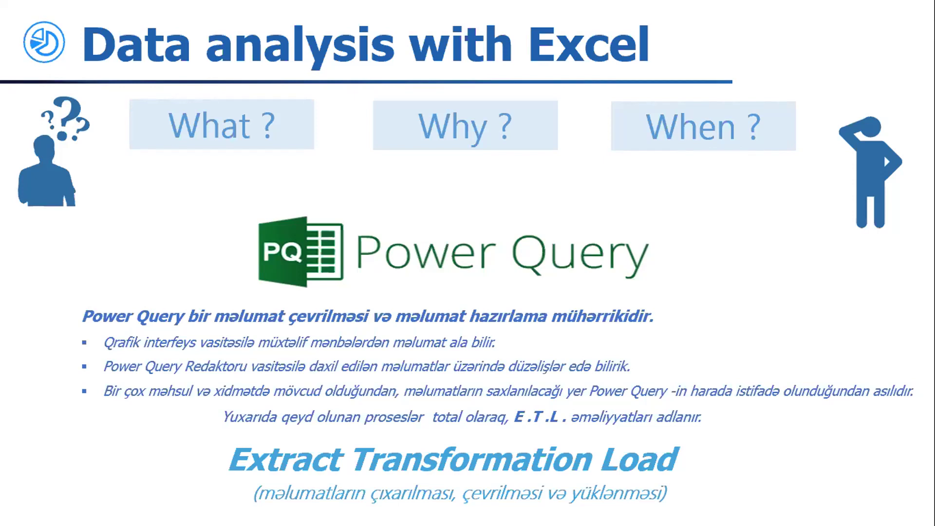
{"action": "key", "text": "Right"}
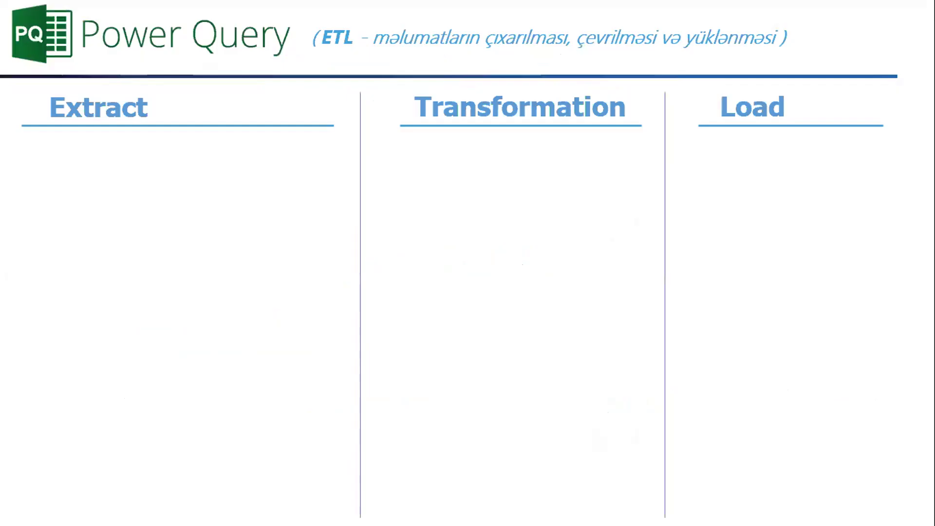
{"action": "key", "text": "Right"}
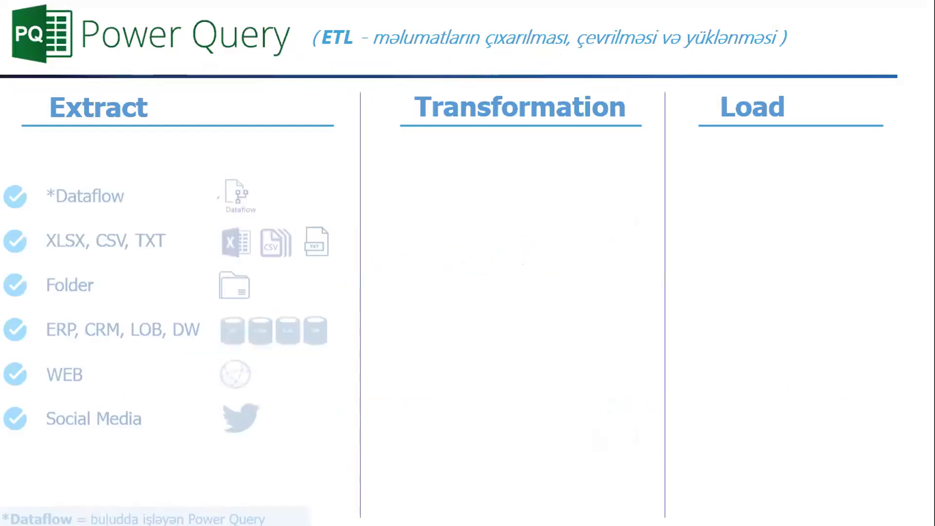
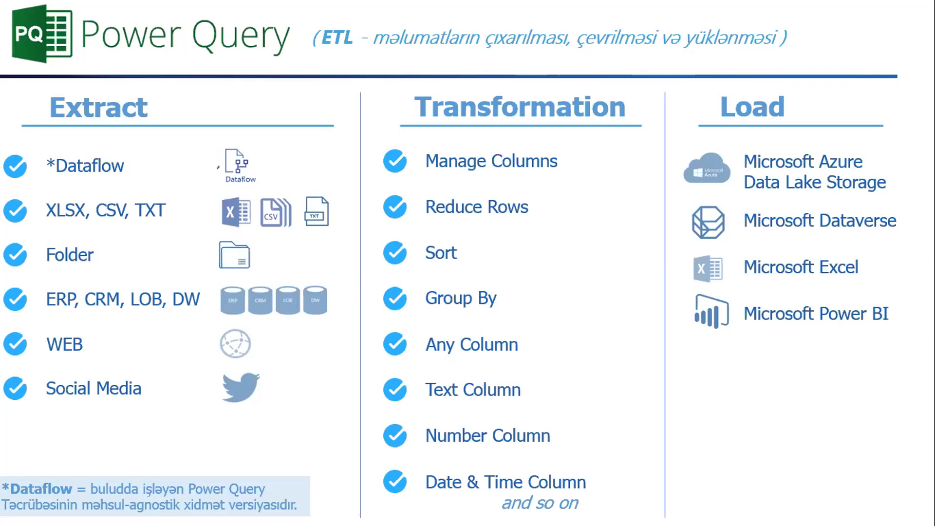
- Advance the slideshow from the ETL slide to the Why? / When? slide
{"action": "key", "text": "Right"}
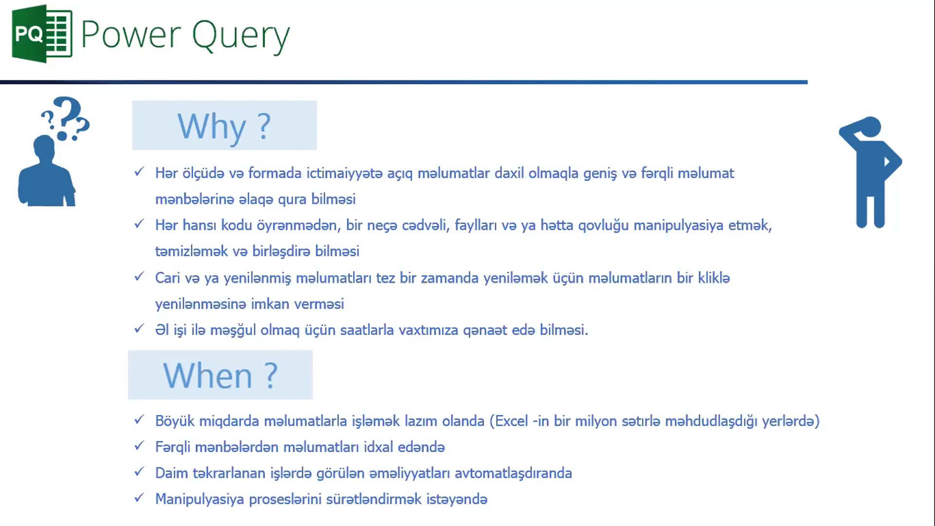
- Advance past the Why/When slide to the PowerPivot slide
{"action": "key", "text": "Right"}
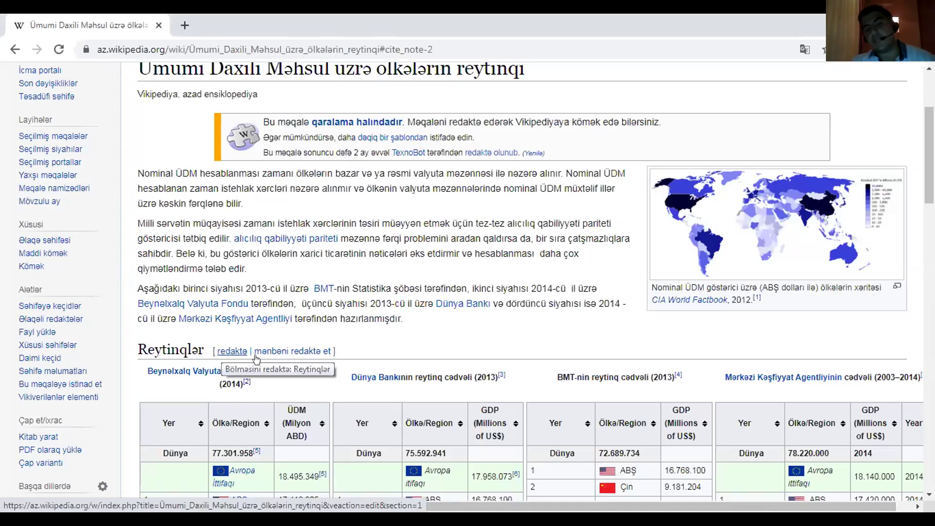
- Scroll through the Wikipedia GDP rankings tables
{"action": "scroll", "coordinate": [304, 369], "scroll_direction": "down", "scroll_amount": 1}
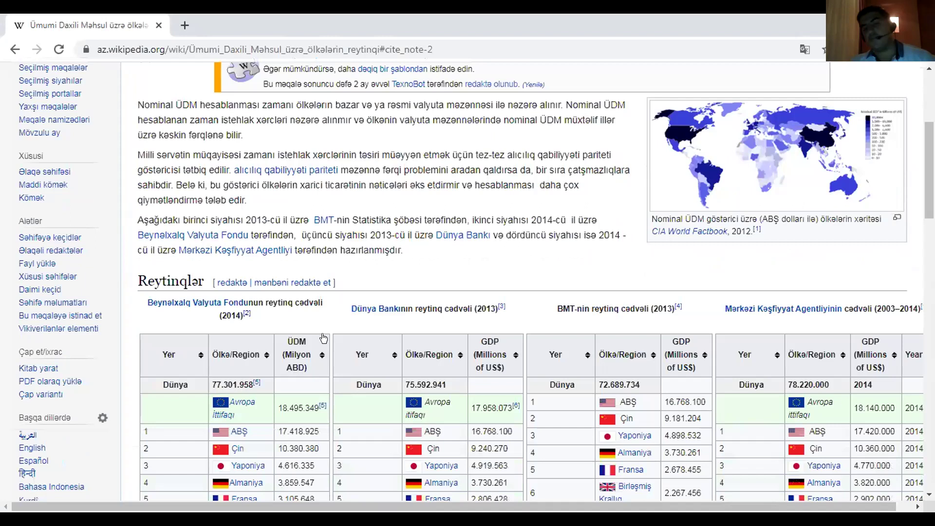
{"action": "scroll", "coordinate": [345, 349], "scroll_direction": "up", "scroll_amount": 1}
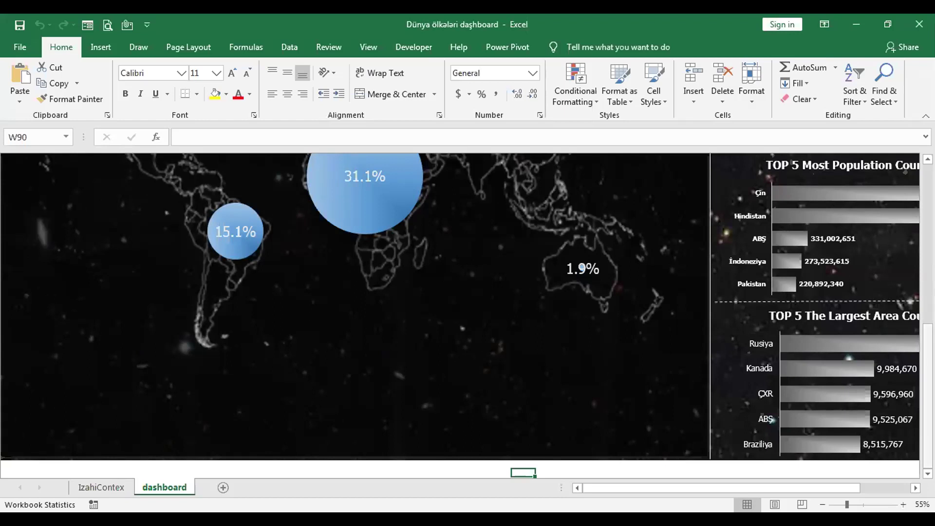
- Look over the world statistics dashboard and collapse the ribbon with Ctrl+F1
{"action": "scroll", "coordinate": [460, 315], "scroll_direction": "up", "scroll_amount": 10}
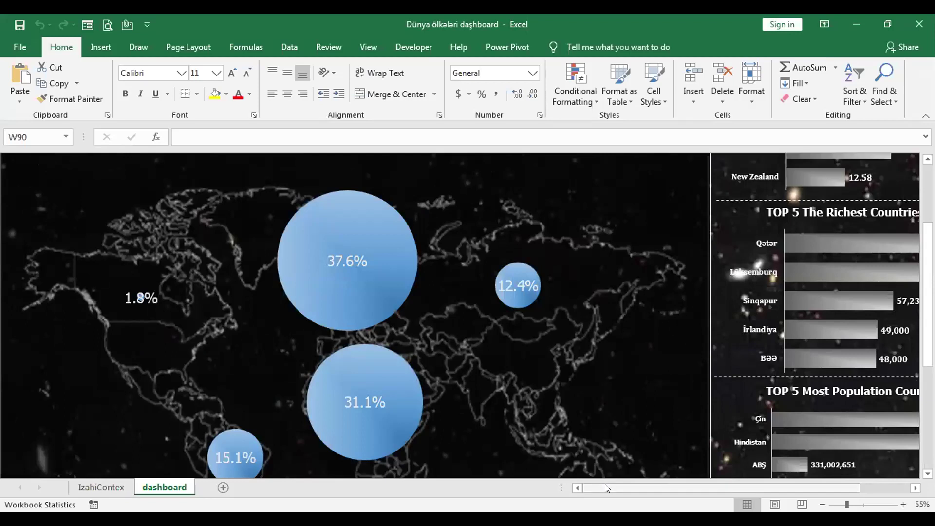
{"action": "left_click_drag", "start_coordinate": [605, 484], "coordinate": [656, 490]}
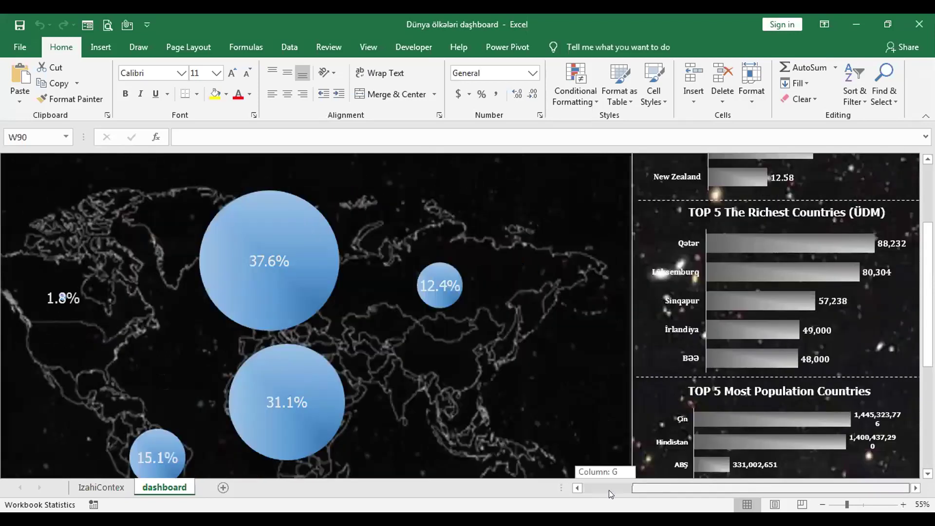
{"action": "left_click_drag", "start_coordinate": [585, 496], "coordinate": [582, 496]}
{"action": "scroll", "coordinate": [313, 310], "scroll_direction": "up", "scroll_amount": 1}
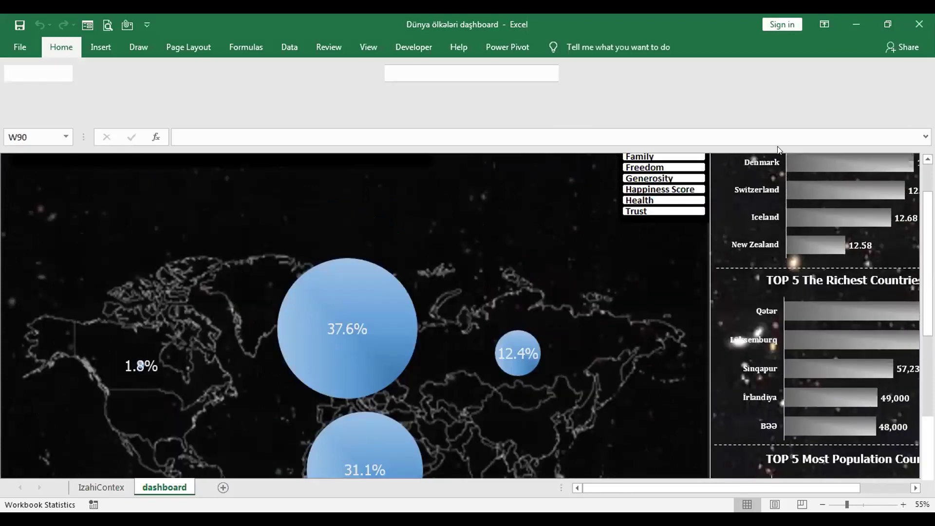
{"action": "key", "text": "ctrl+F1"}
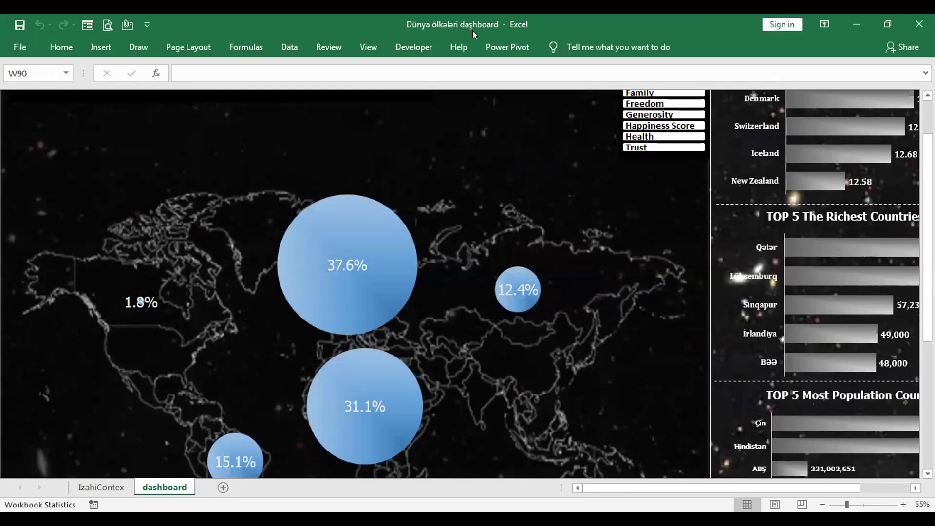
- Create a new blank workbook, Book1
{"action": "scroll", "coordinate": [653, 161], "scroll_direction": "up", "scroll_amount": 2}
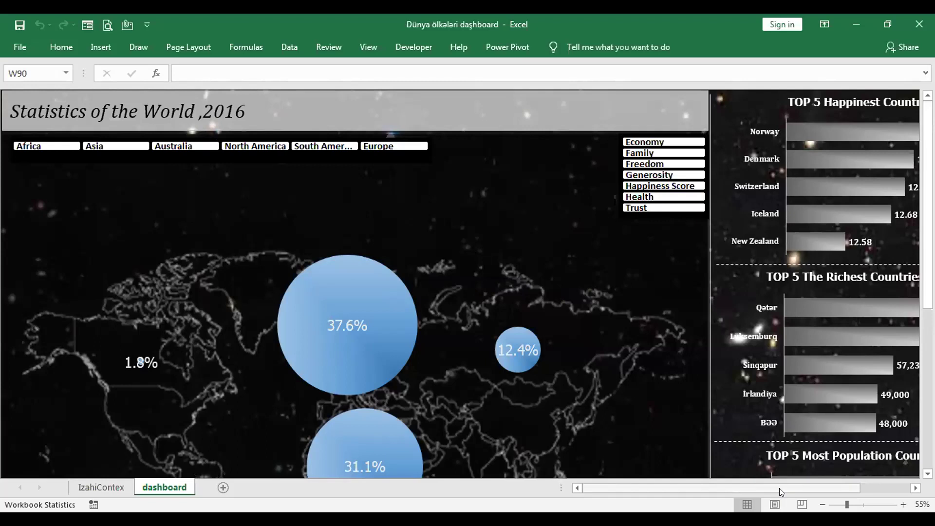
{"action": "left_click_drag", "start_coordinate": [823, 488], "coordinate": [777, 491]}
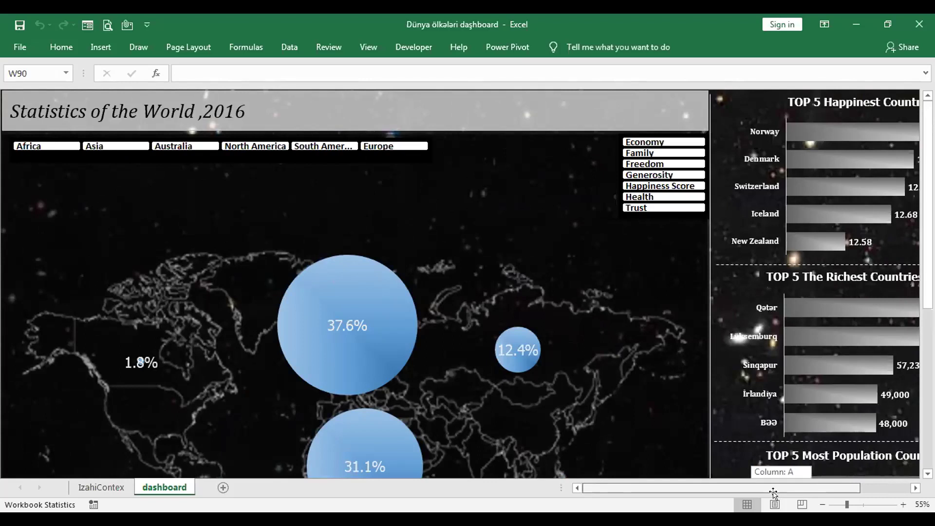
{"action": "left_click_drag", "start_coordinate": [773, 491], "coordinate": [773, 492]}
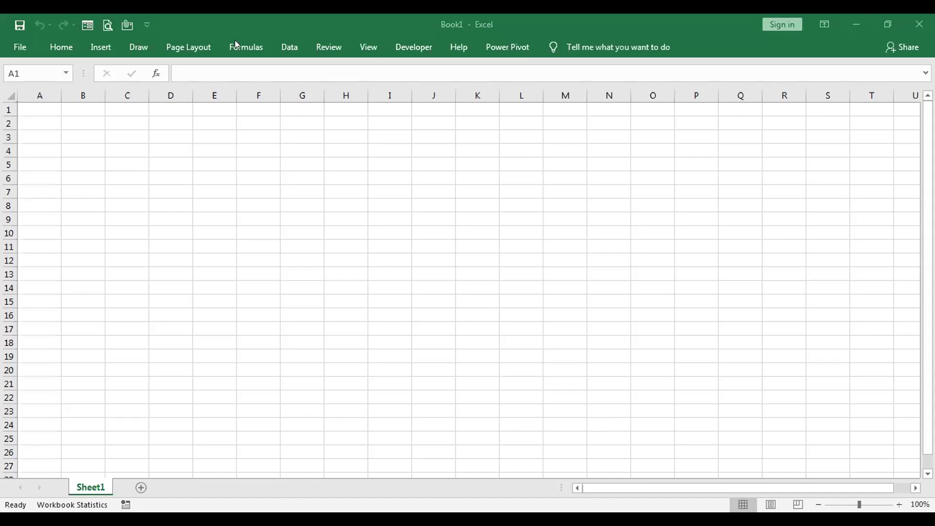
- Browse the Data tab's Get Data sources: From File, From Database and From Other Sources
{"action": "left_click", "coordinate": [288, 54]}
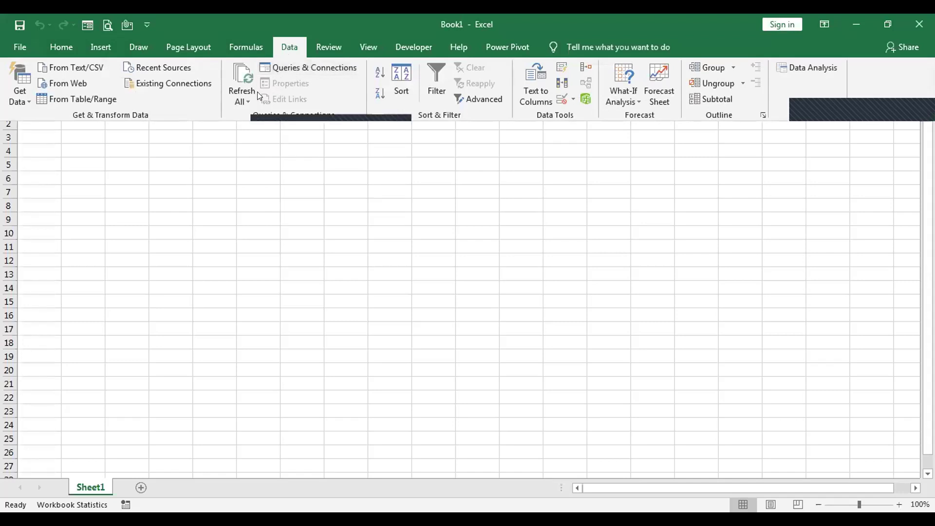
{"action": "left_click", "coordinate": [15, 101]}
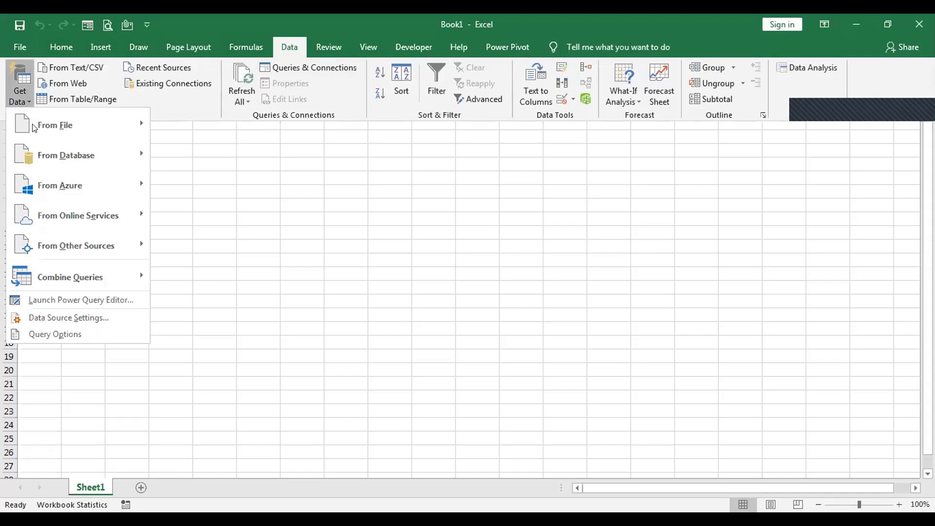
{"action": "mouse_move", "coordinate": [36, 127]}
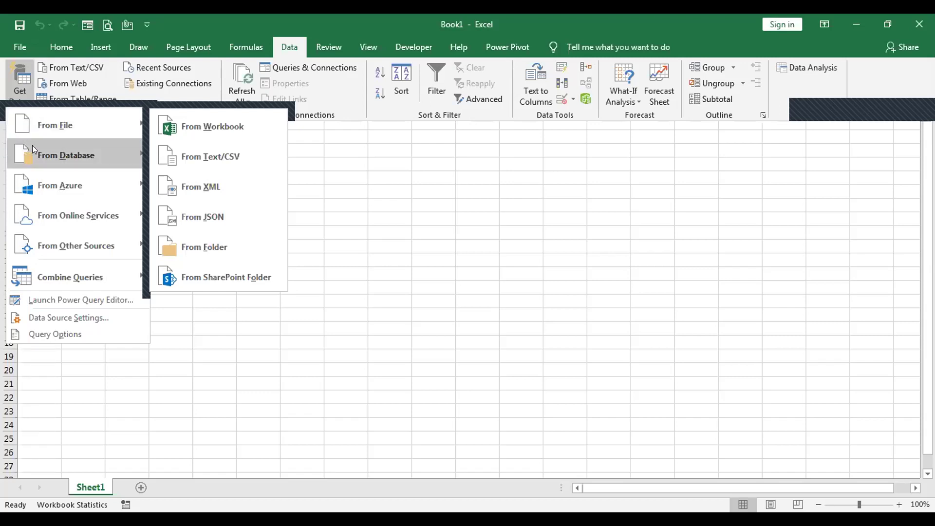
{"action": "left_click", "coordinate": [65, 122]}
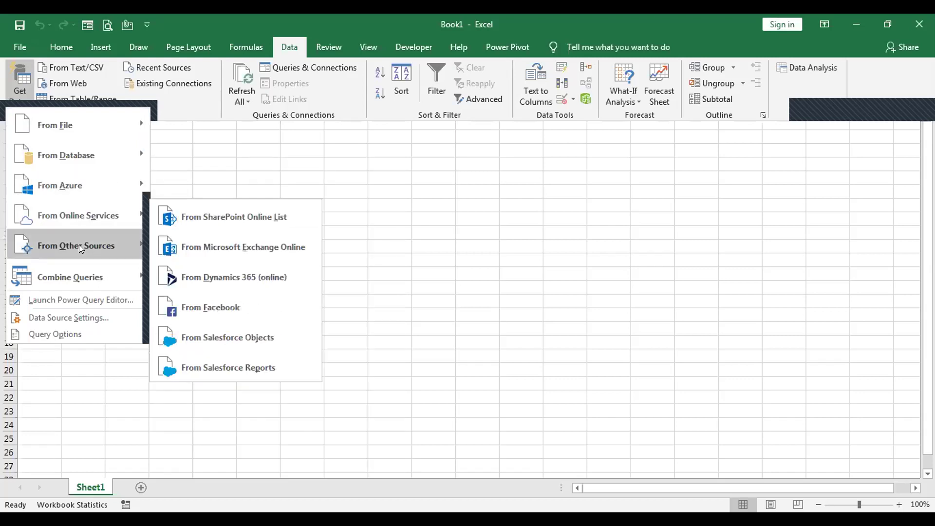
{"action": "mouse_move", "coordinate": [80, 280]}
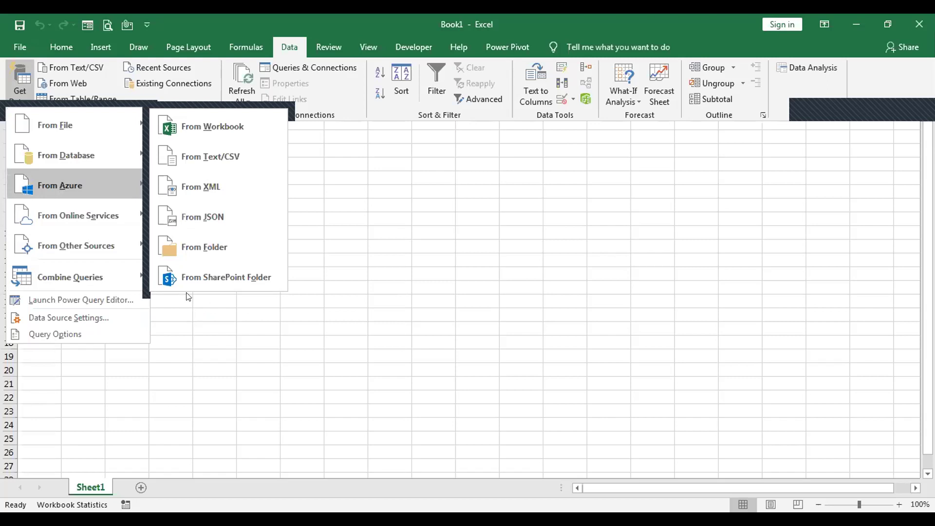
{"action": "mouse_move", "coordinate": [95, 250]}
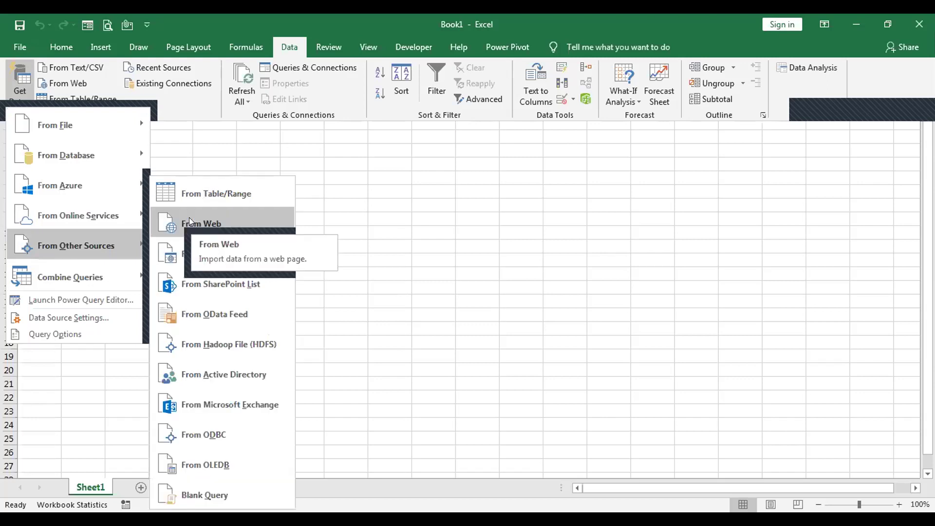
- Choose From Web under Get Data's From Other Sources
{"action": "left_click", "coordinate": [260, 229]}
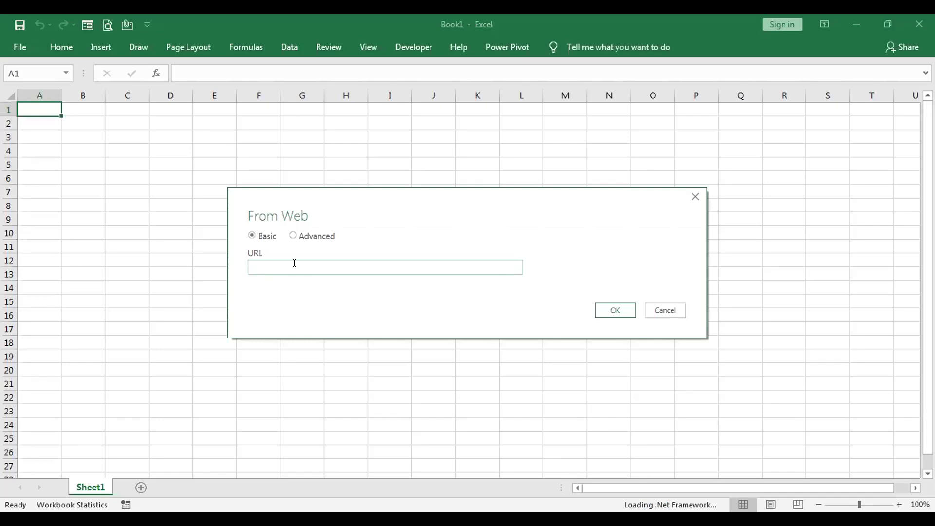
- Paste the az.wikipedia.org GDP page URL as the web source and confirm it
{"action": "key", "text": "ctrl+v"}
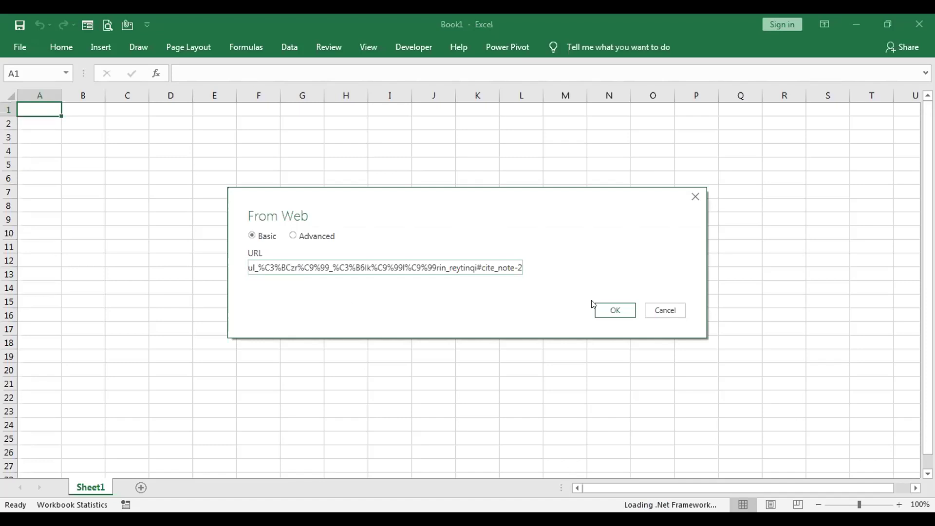
{"action": "key", "text": "Return"}
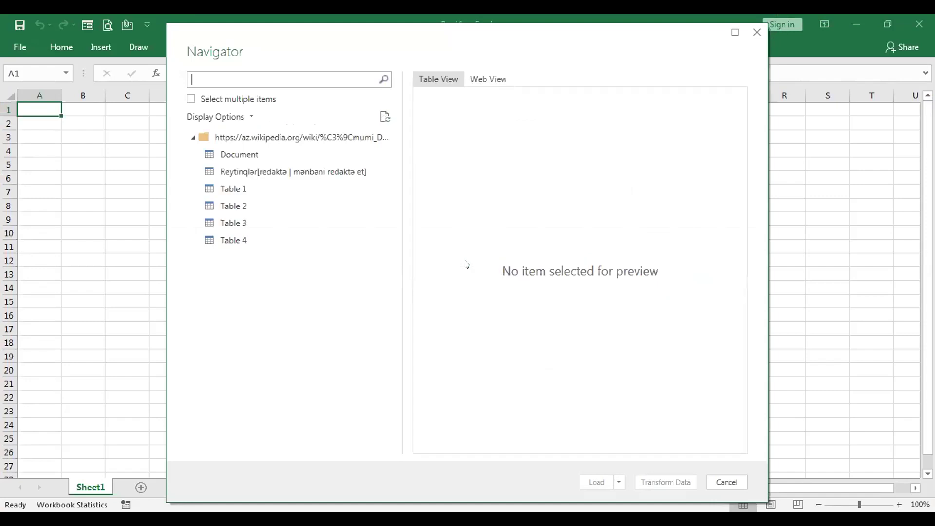
- Preview Table 1 in the Navigator and load it into Power Query Editor for transformation
{"action": "left_click", "coordinate": [225, 189]}
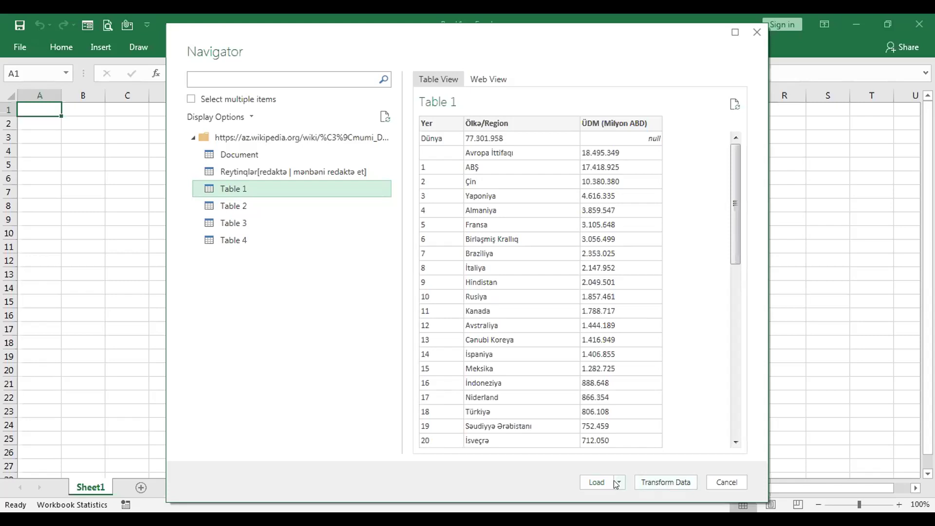
{"action": "left_click", "coordinate": [660, 483]}
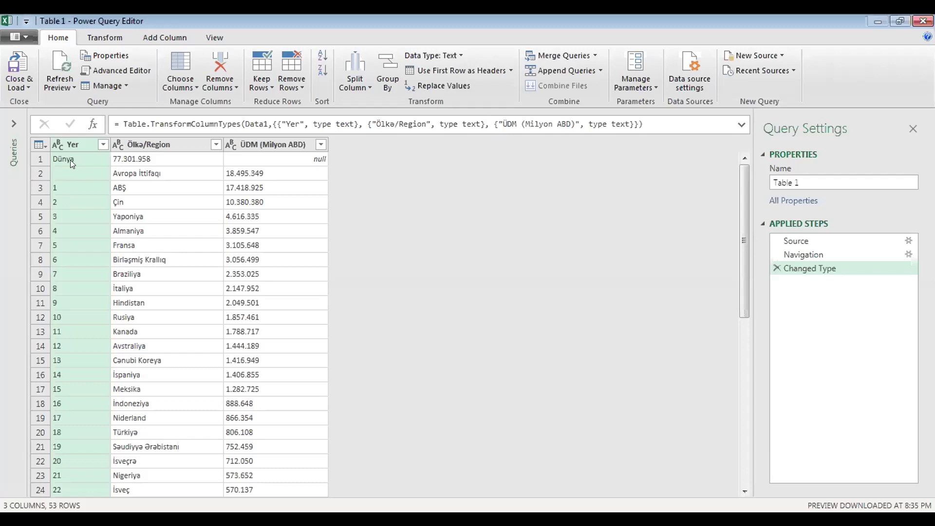
- Inspect Table 1's Yer and ÜDM columns and Transform commands, and show Home's Keep Rows options
{"action": "left_click", "coordinate": [148, 176]}
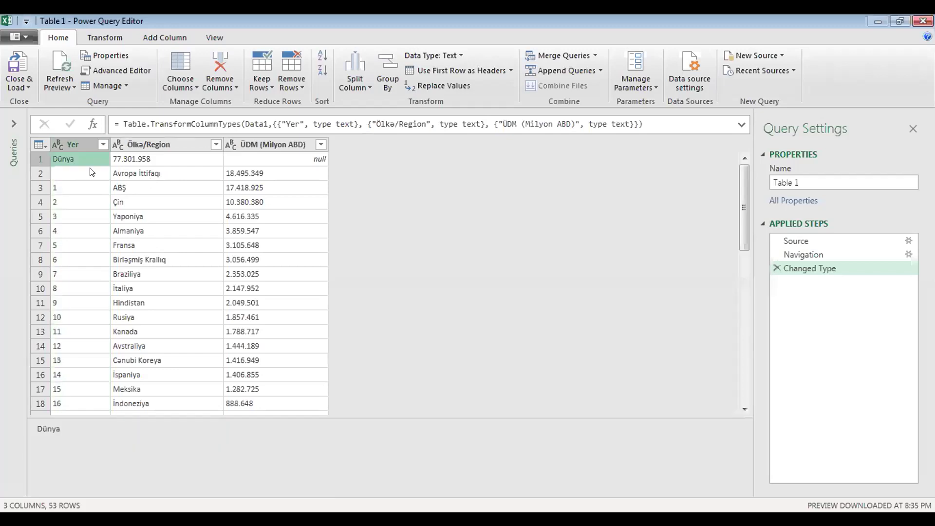
{"action": "left_click", "coordinate": [81, 140]}
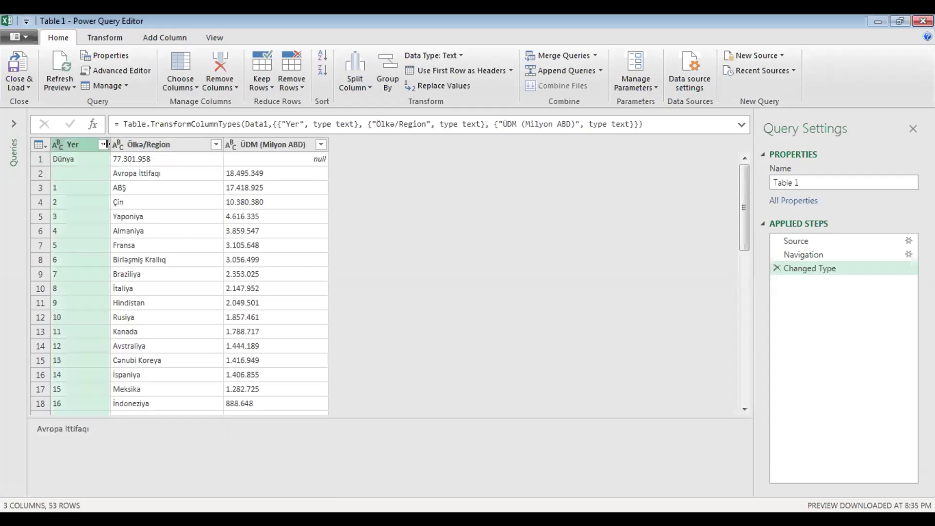
{"action": "left_click", "coordinate": [101, 37]}
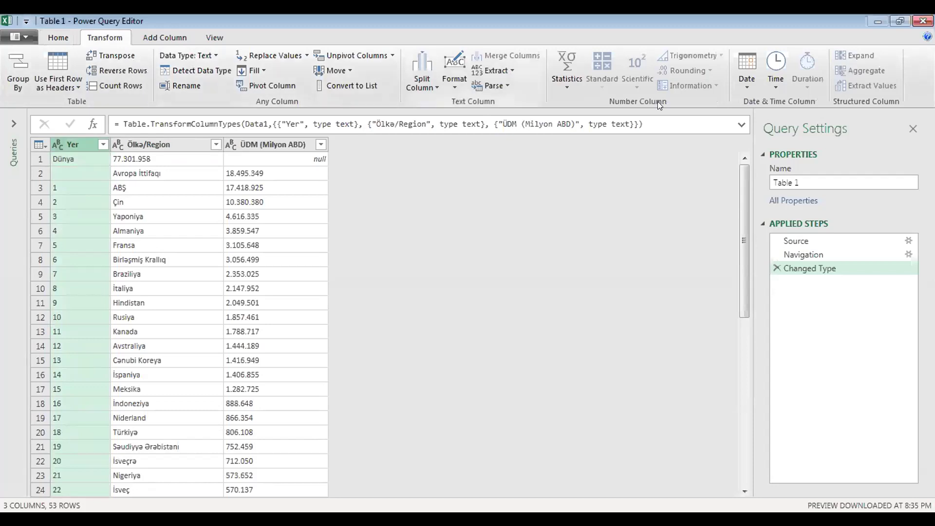
{"action": "left_click", "coordinate": [265, 146]}
{"action": "left_click", "coordinate": [73, 144]}
{"action": "left_click", "coordinate": [69, 33]}
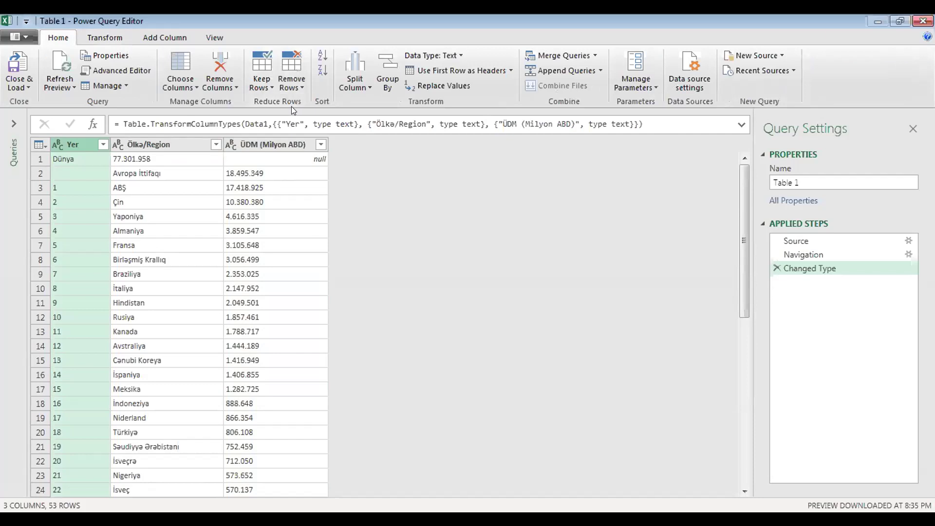
{"action": "left_click", "coordinate": [268, 87]}
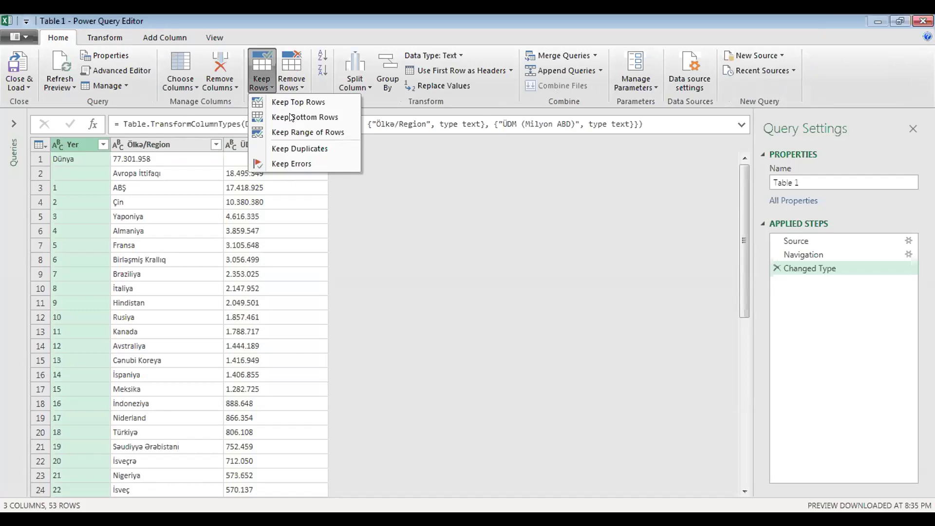
- Remove the top 2 rows (Dünya and Avropa İttifaqı) from Table 1
{"action": "left_click", "coordinate": [293, 80]}
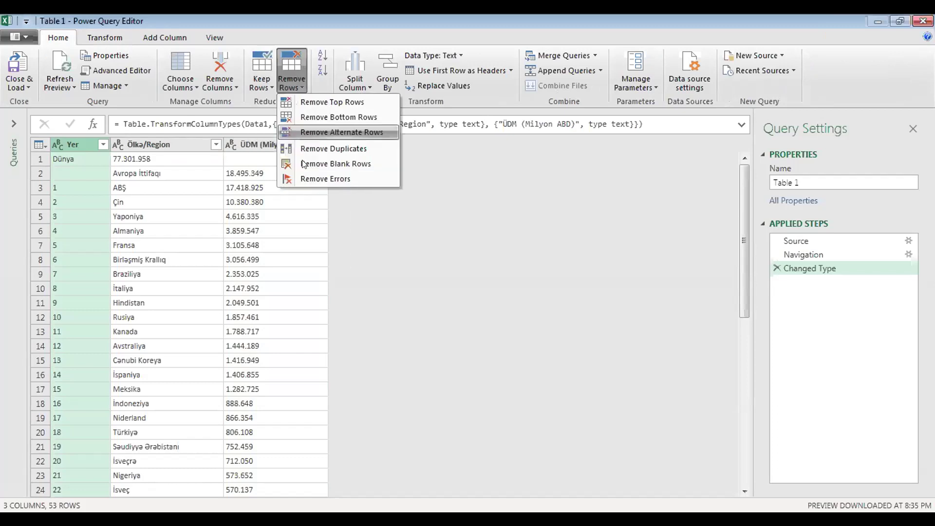
{"action": "left_click", "coordinate": [298, 122]}
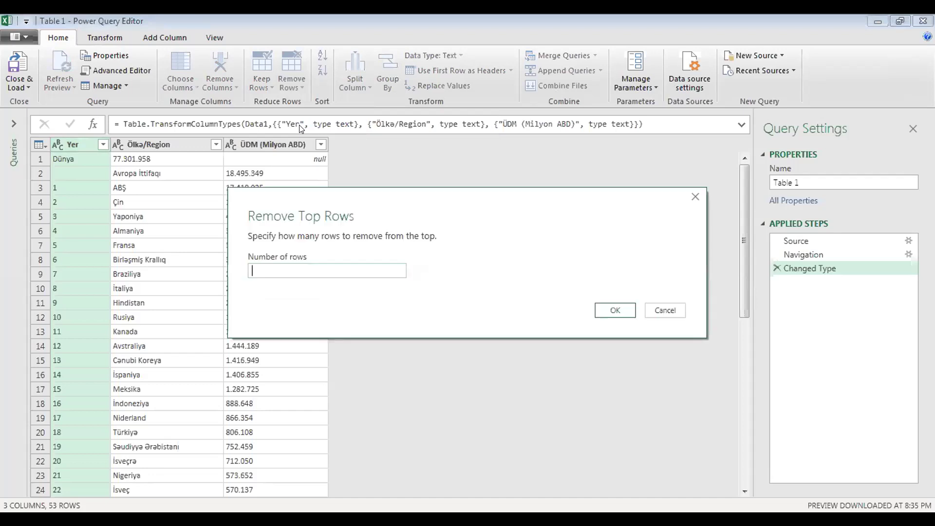
{"action": "type", "text": "2"}
{"action": "left_click", "coordinate": [615, 310]}
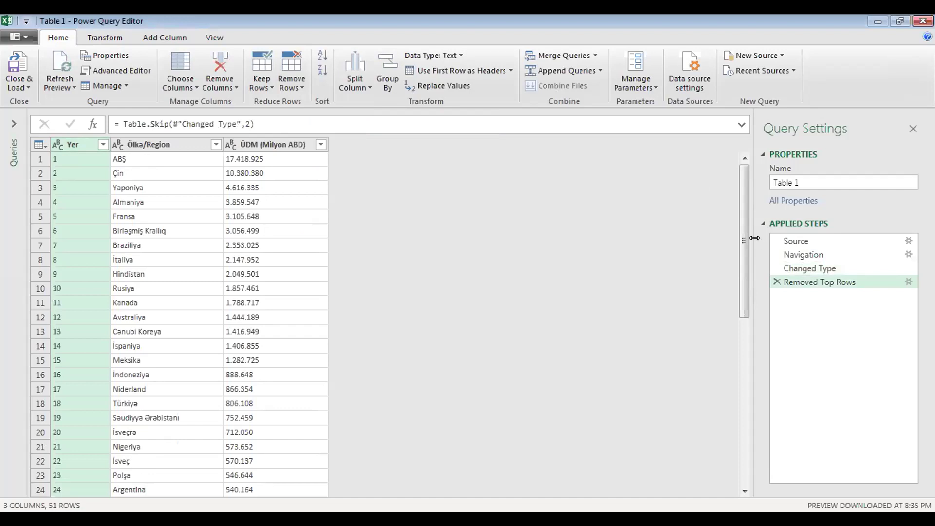
{"action": "left_click", "coordinate": [806, 268]}
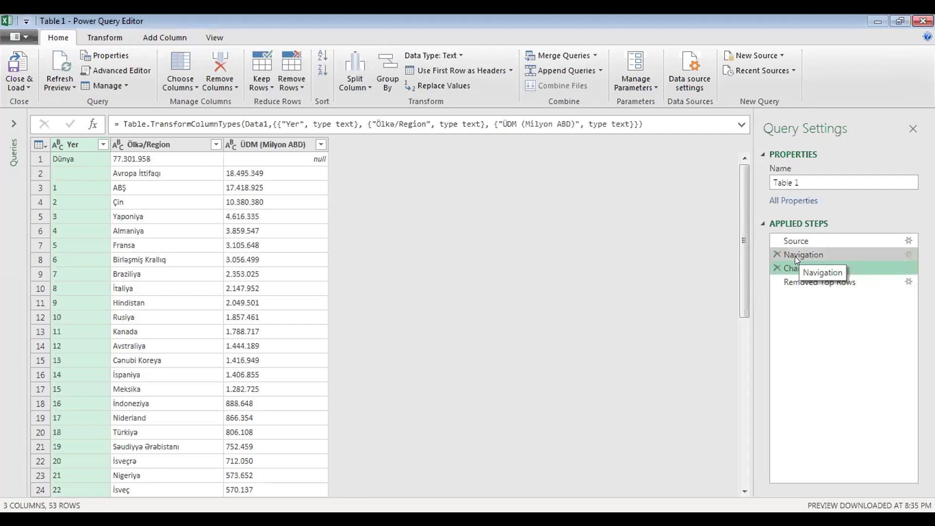
{"action": "left_click", "coordinate": [794, 282]}
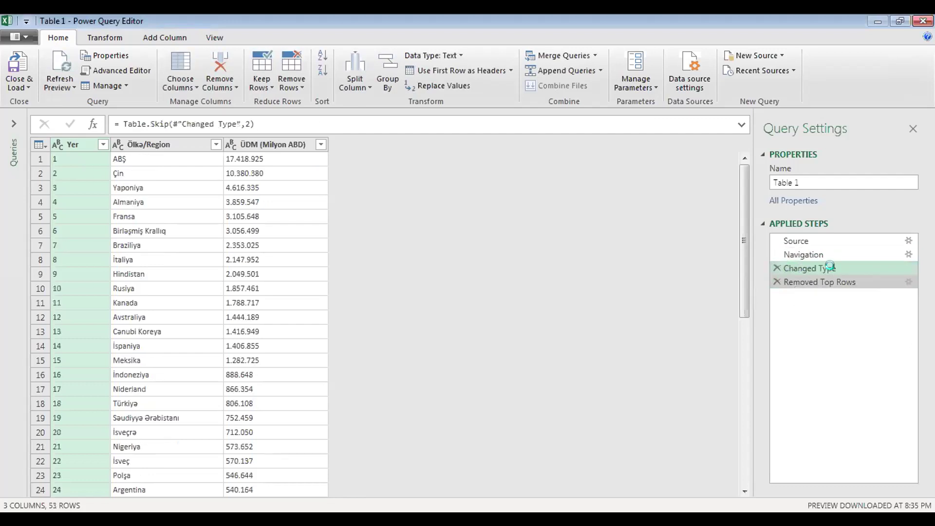
{"action": "left_click", "coordinate": [832, 268]}
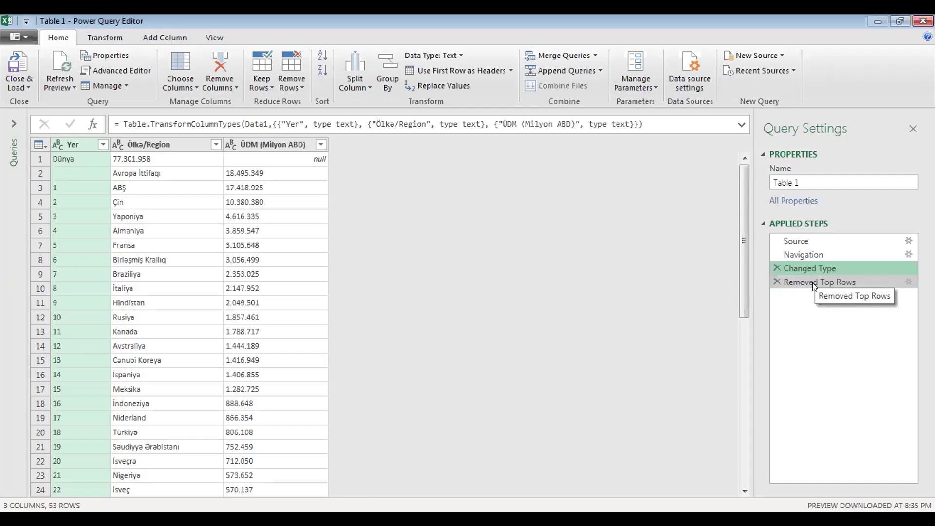
{"action": "left_click", "coordinate": [812, 283]}
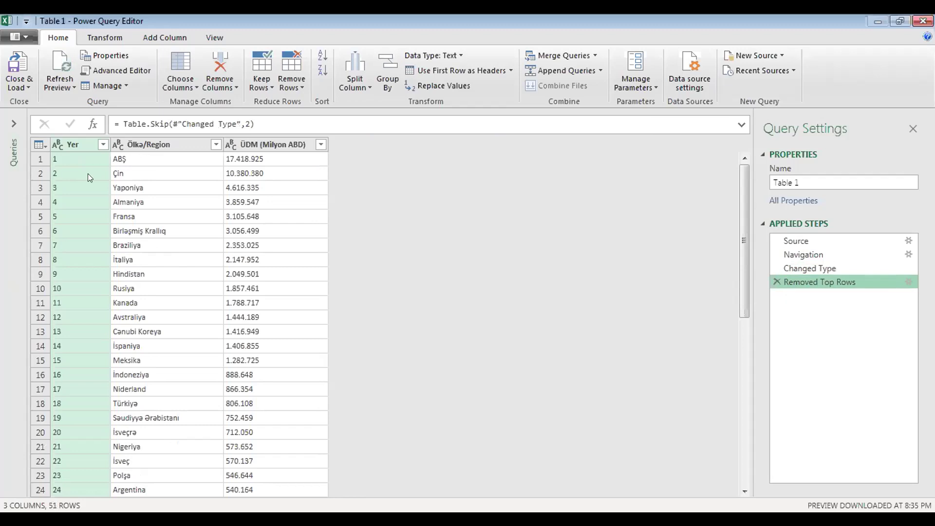
- Remove the Yer column, keeping only Ölkə/Region and ÜDM (Milyon ABD), then select ÜDM
{"action": "right_click", "coordinate": [74, 143]}
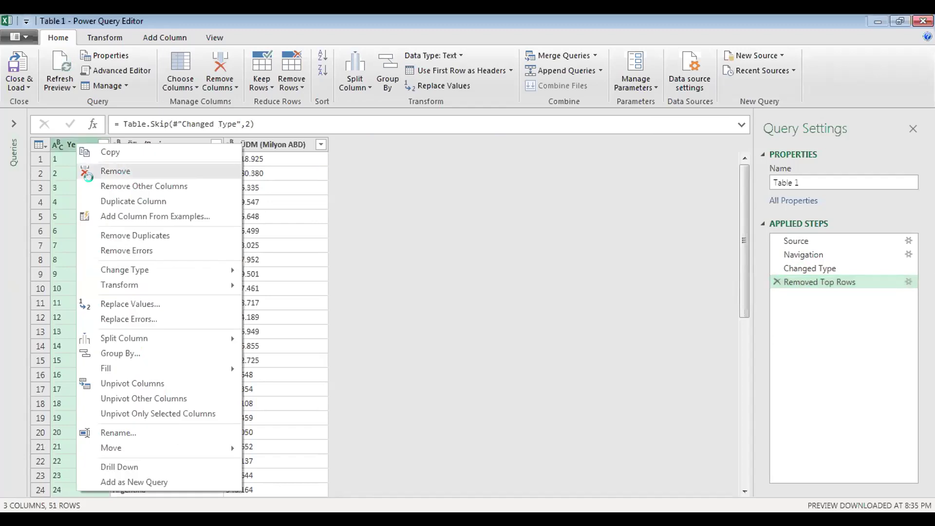
{"action": "left_click", "coordinate": [116, 170]}
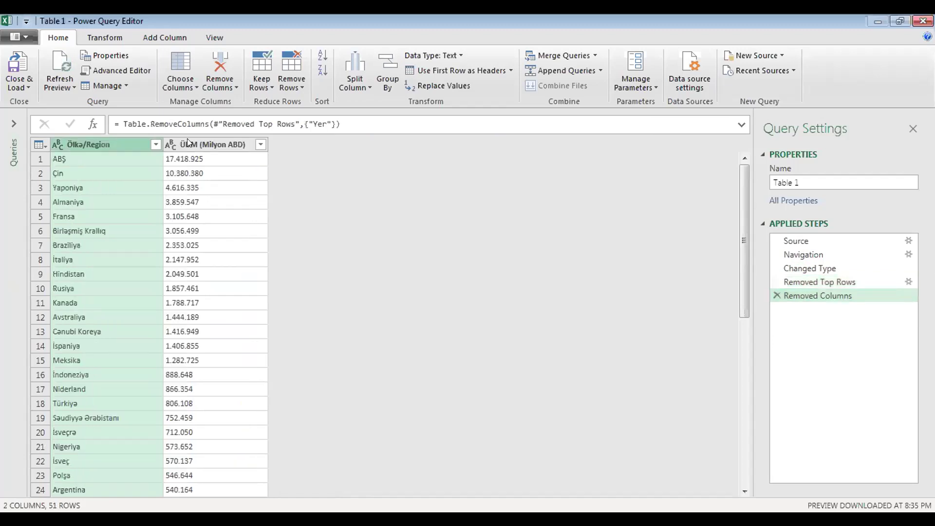
{"action": "left_click", "coordinate": [200, 145]}
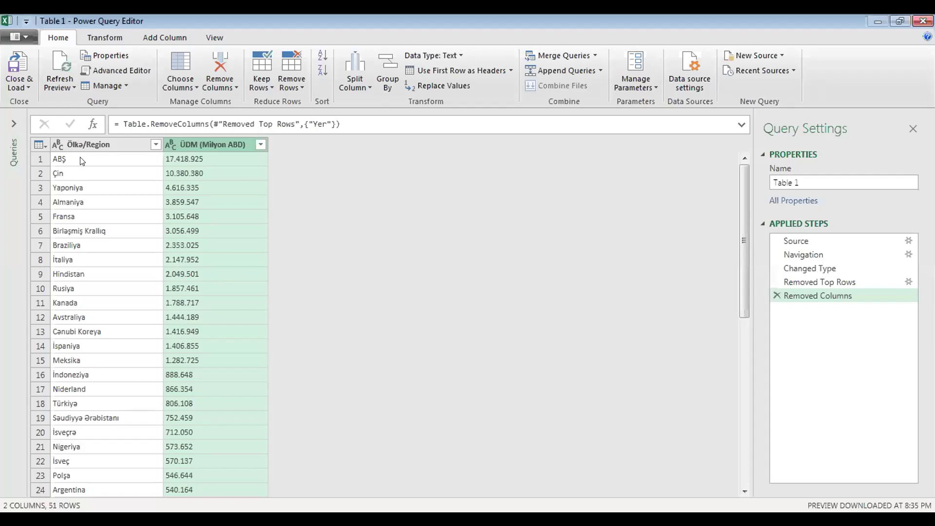
- Inspect the ÜDM (Milyon ABD) values, such as 17.418.925 stored as dotted text
{"action": "left_click", "coordinate": [97, 144]}
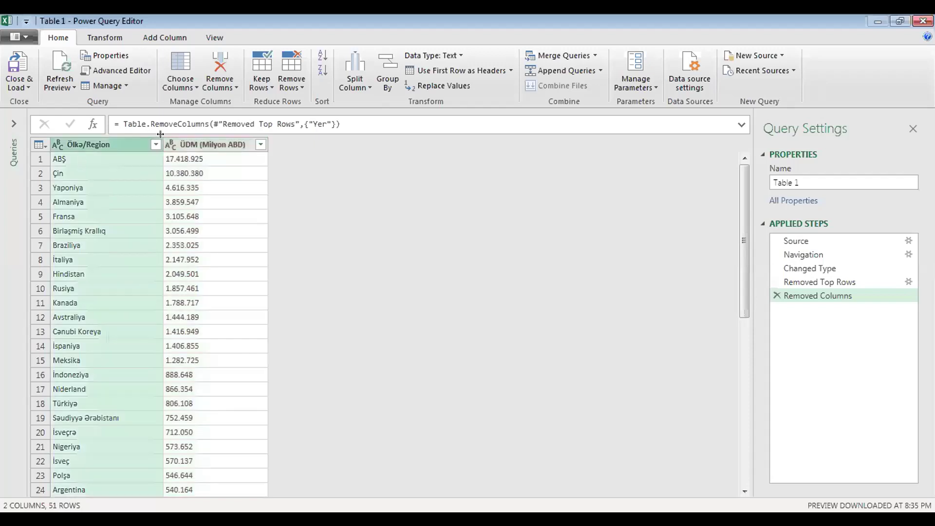
{"action": "left_click", "coordinate": [202, 142]}
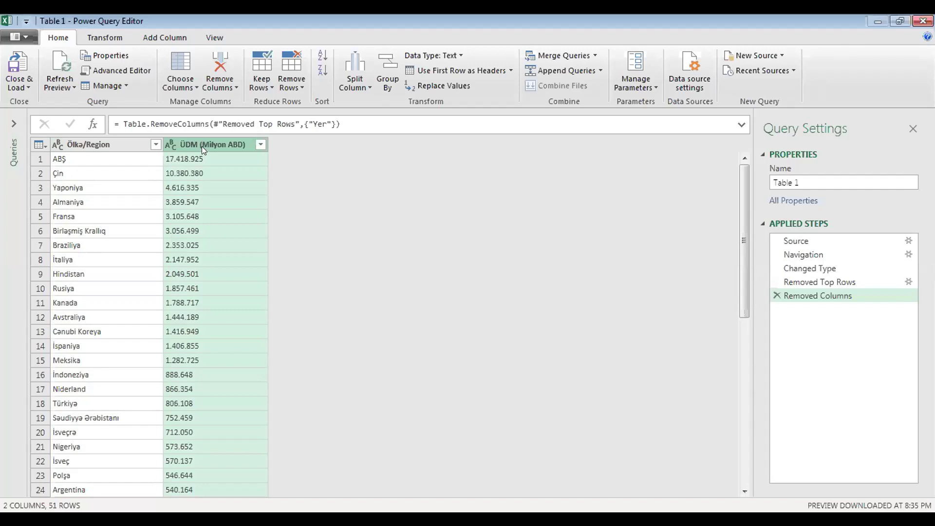
{"action": "left_click", "coordinate": [200, 158]}
{"action": "left_click", "coordinate": [48, 429]}
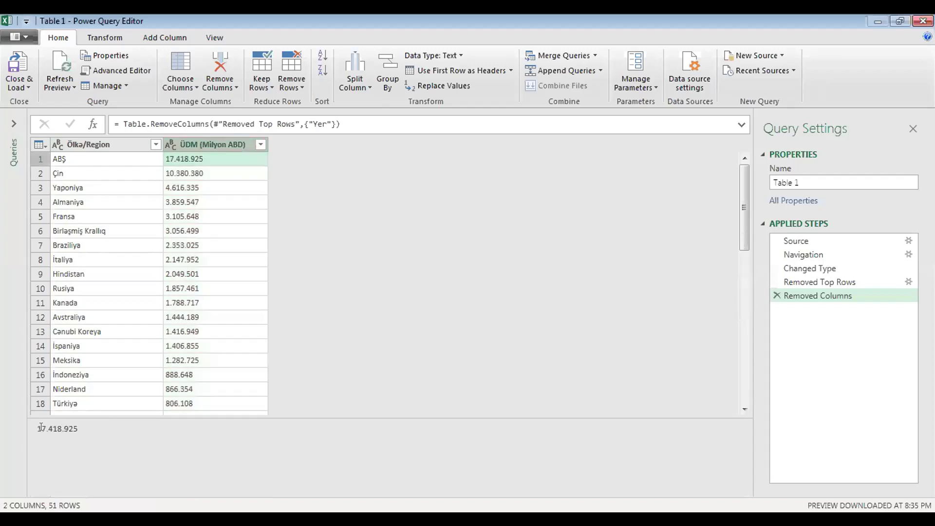
- Set up a Replace Values of '.' with ',' on the ÜDM column, then cancel it
{"action": "left_click", "coordinate": [219, 140]}
{"action": "key", "text": "shift+F10"}
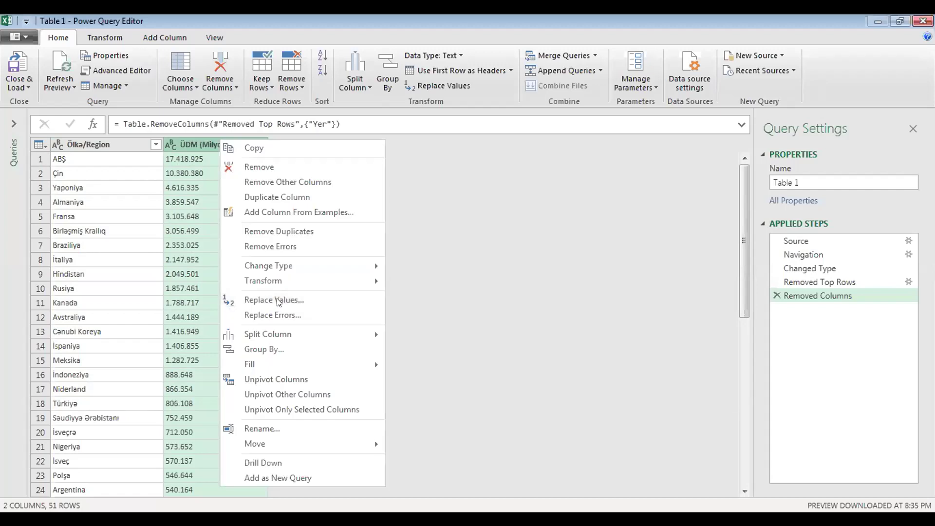
{"action": "left_click", "coordinate": [286, 292]}
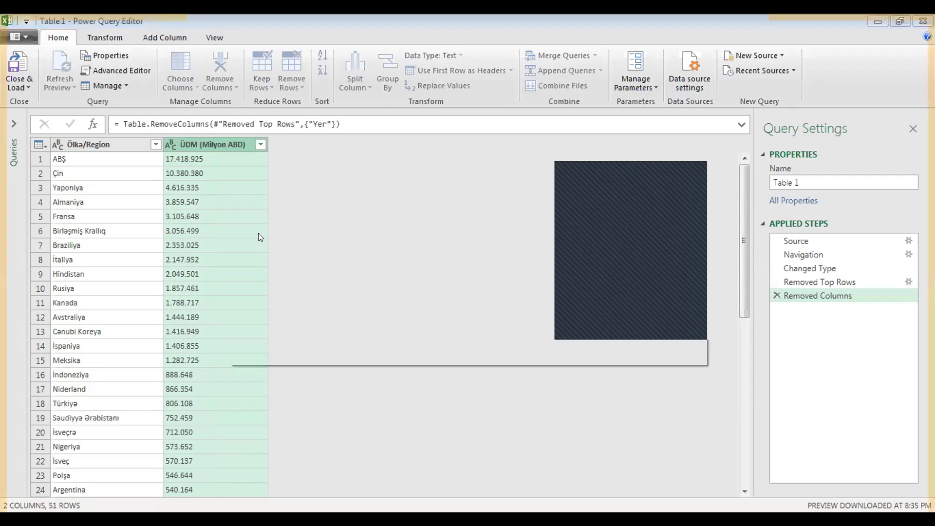
{"action": "type", "text": "."}
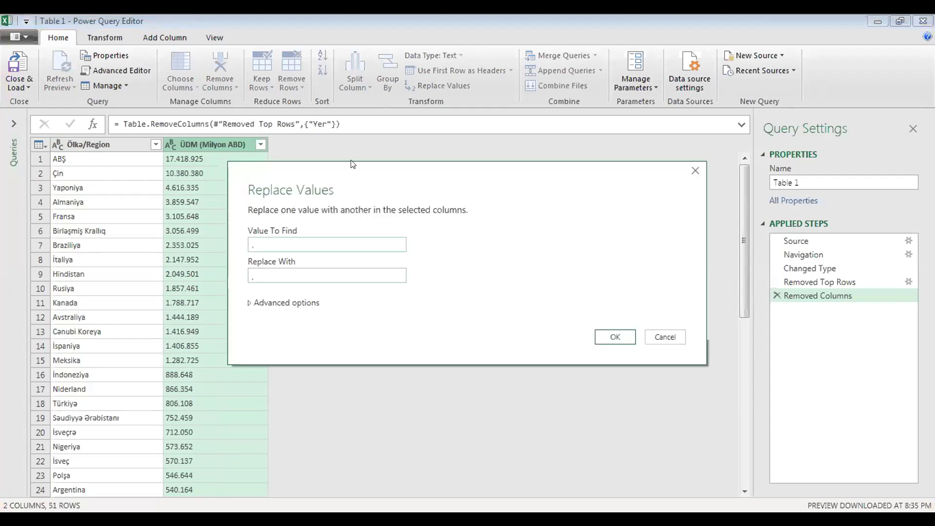
{"action": "key", "text": "Tab"}
{"action": "type", "text": ","}
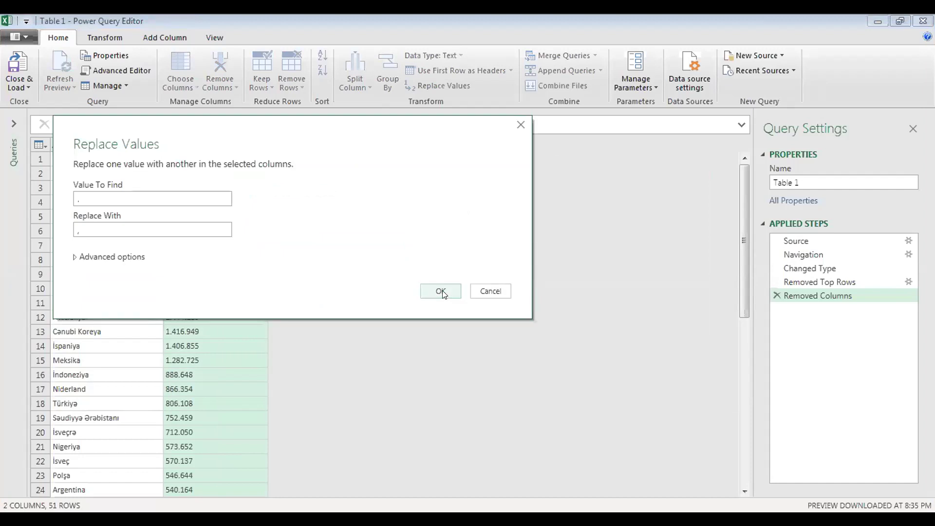
{"action": "key", "text": "Escape"}
- Change the ÜDM (Milyon ABD) column type to Whole Number
{"action": "right_click", "coordinate": [209, 146]}
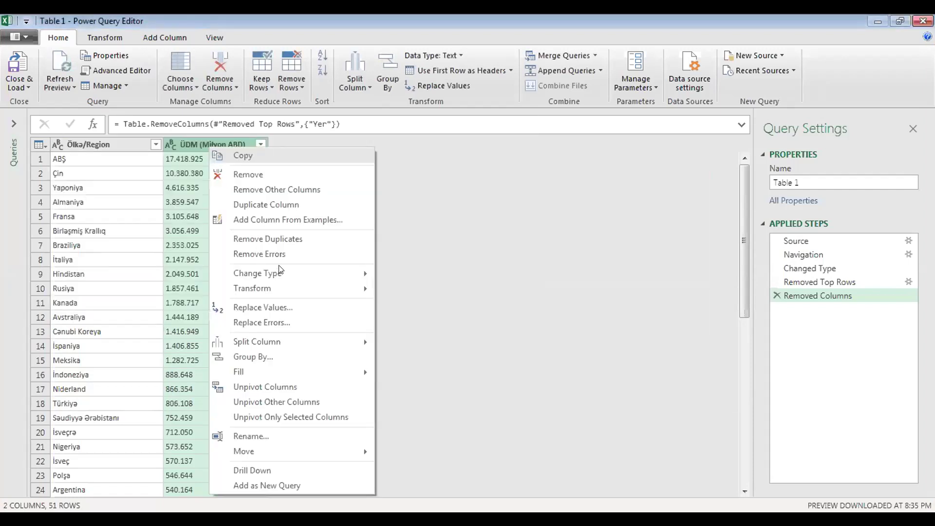
{"action": "mouse_move", "coordinate": [280, 273]}
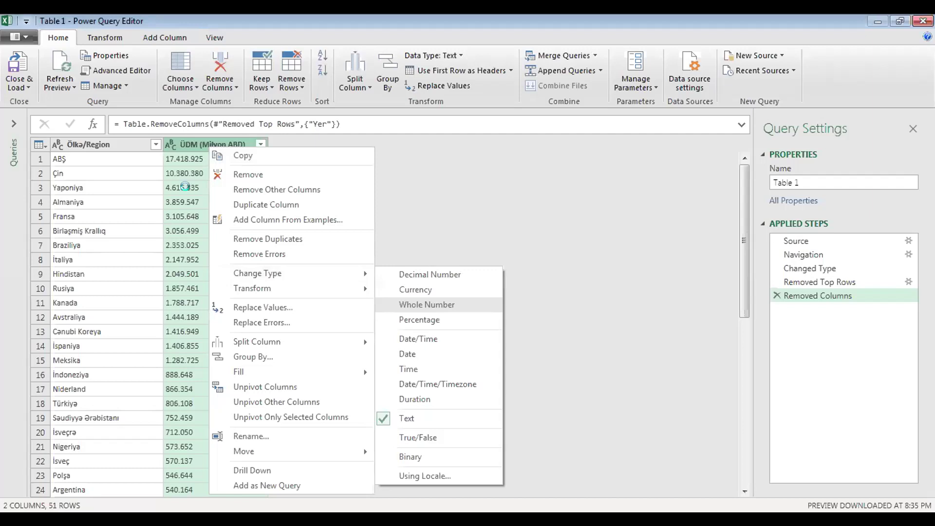
{"action": "left_click", "coordinate": [427, 304]}
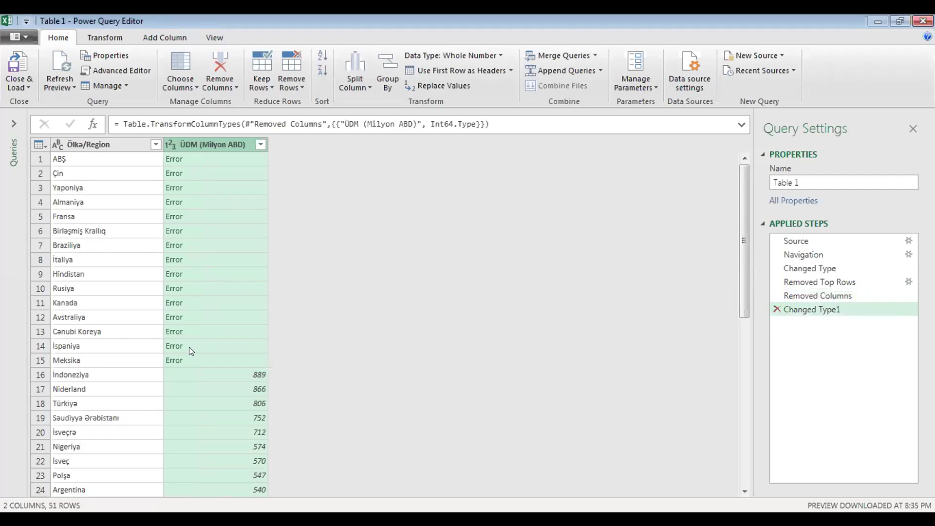
- Check the converted values: 889 in row 16 and Meksika's DataFormat.Error details
{"action": "scroll", "coordinate": [202, 317], "scroll_direction": "down", "scroll_amount": 2}
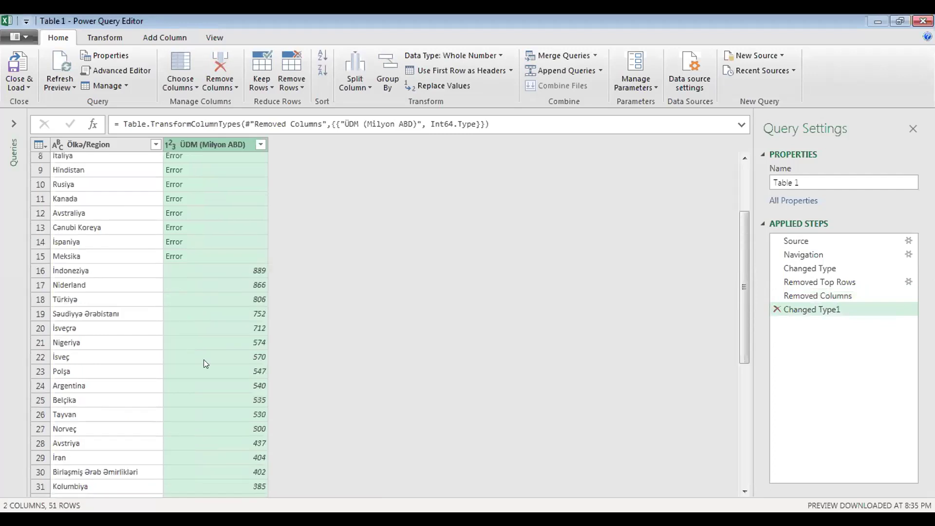
{"action": "scroll", "coordinate": [213, 327], "scroll_direction": "up", "scroll_amount": 1}
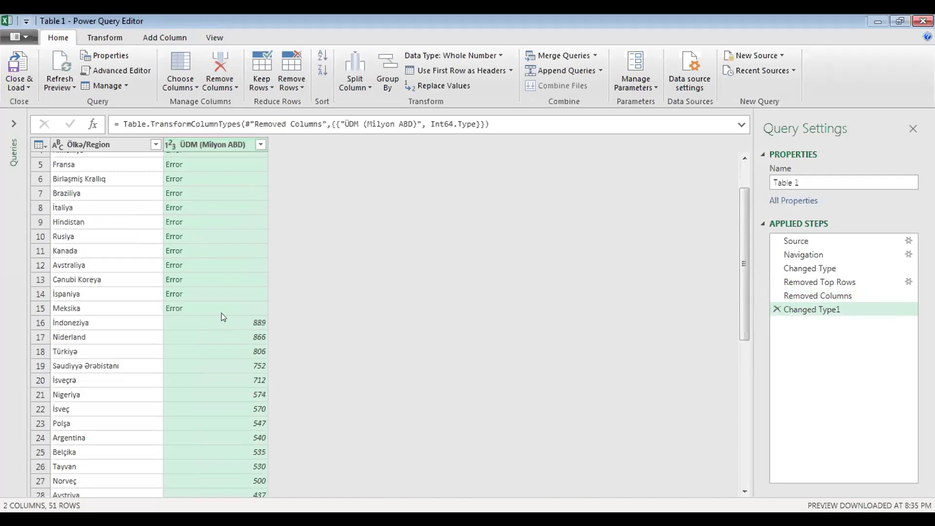
{"action": "left_click", "coordinate": [221, 319]}
{"action": "left_click", "coordinate": [206, 307]}
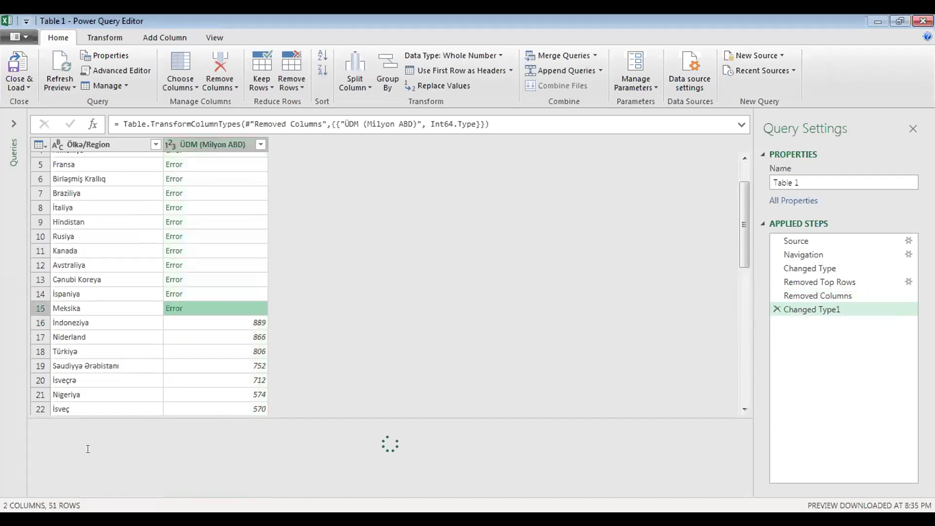
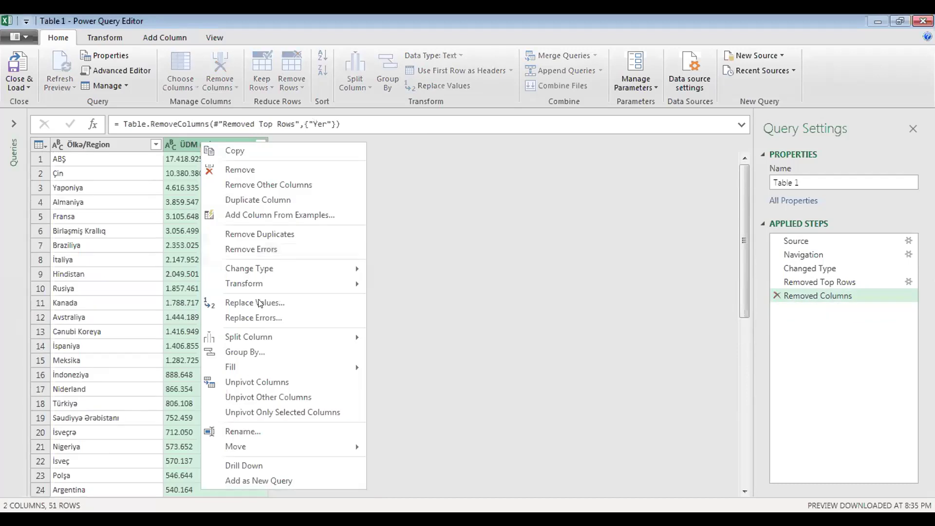
- Replace '.' with ',' in the ÜDM column and change its type to Whole Number
{"action": "left_click", "coordinate": [267, 302]}
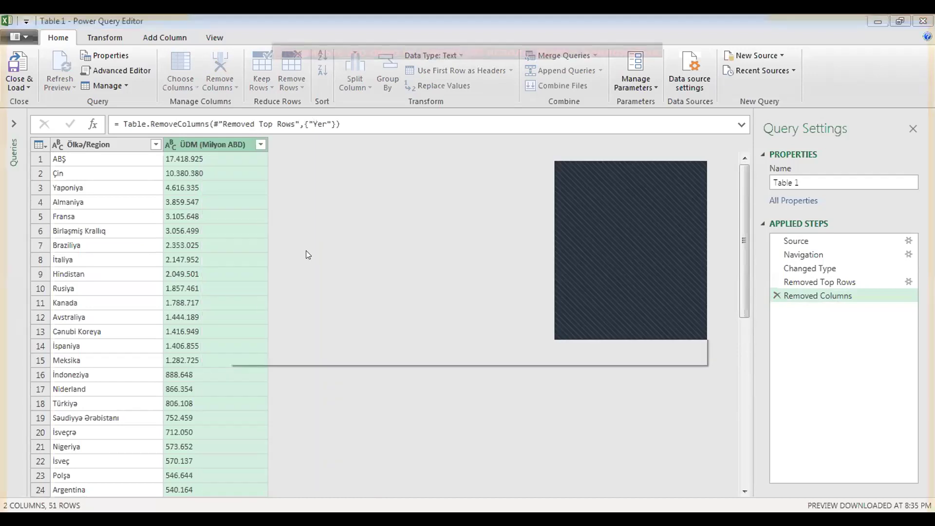
{"action": "type", "text": "."}
{"action": "key", "text": "Tab"}
{"action": "type", "text": ","}
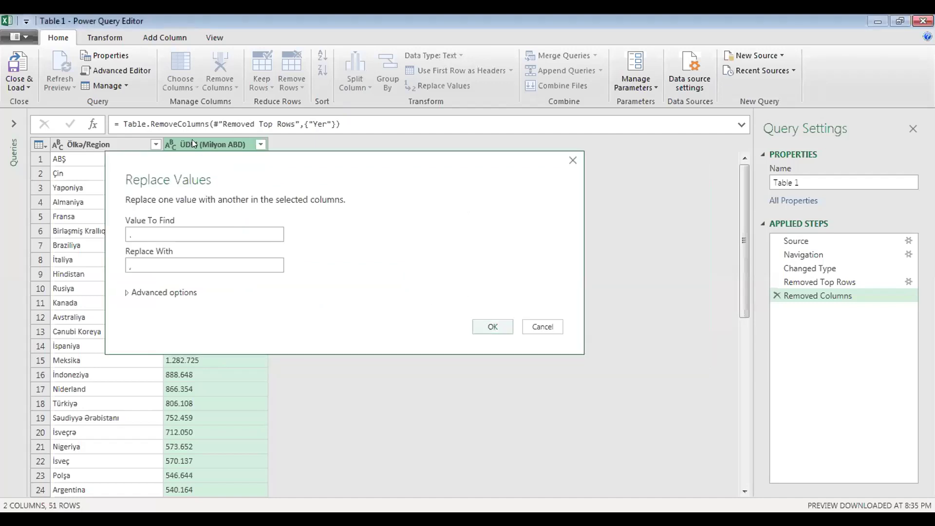
{"action": "key", "text": "Return"}
{"action": "left_click", "coordinate": [170, 144]}
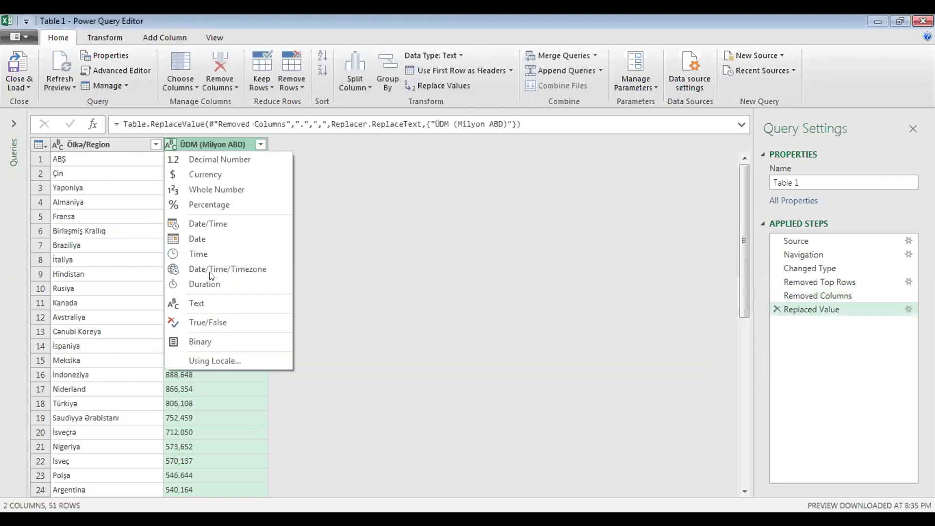
{"action": "left_click", "coordinate": [218, 192]}
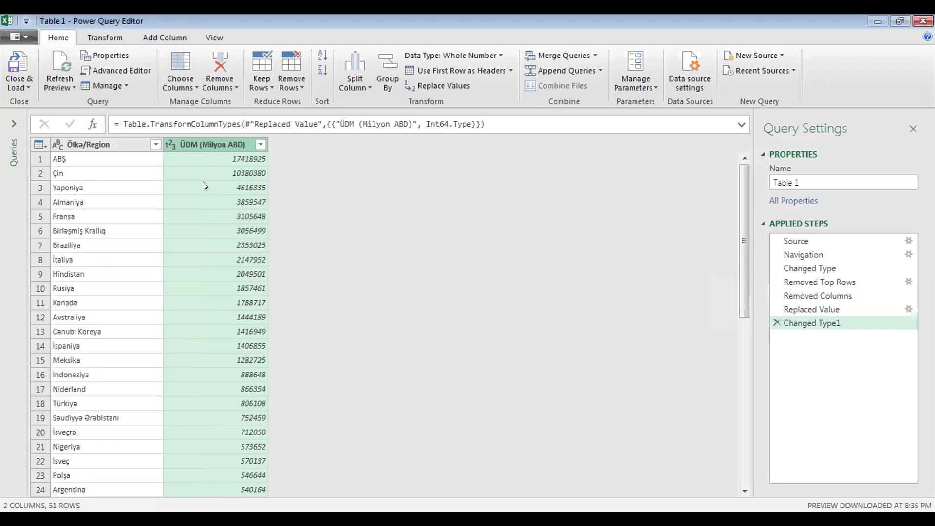
- Rename the query from Table 1 to 'Ərazi'
{"action": "left_click", "coordinate": [771, 183]}
{"action": "type", "text": "raz"}
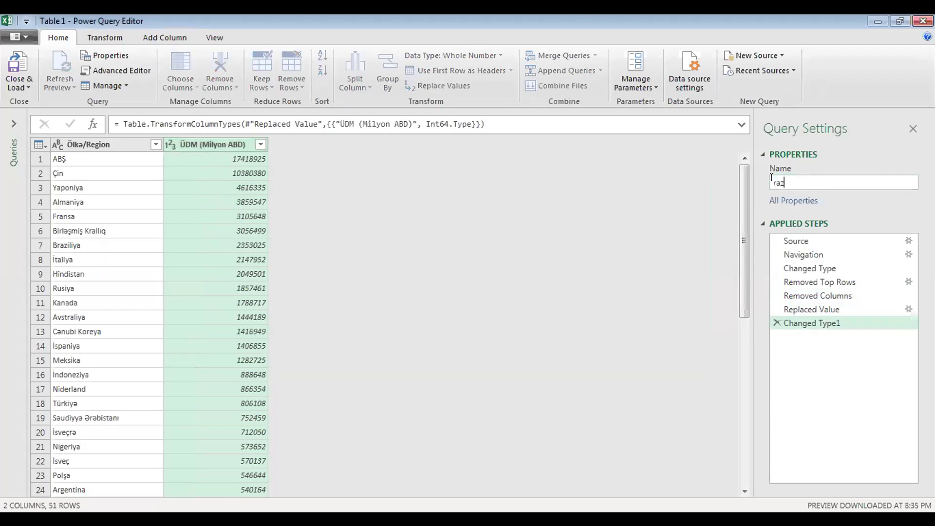
{"action": "key", "text": "BackSpace"}
{"action": "key", "text": "BackSpace"}
{"action": "type", "text": "razi"}
{"action": "key", "text": "Return"}
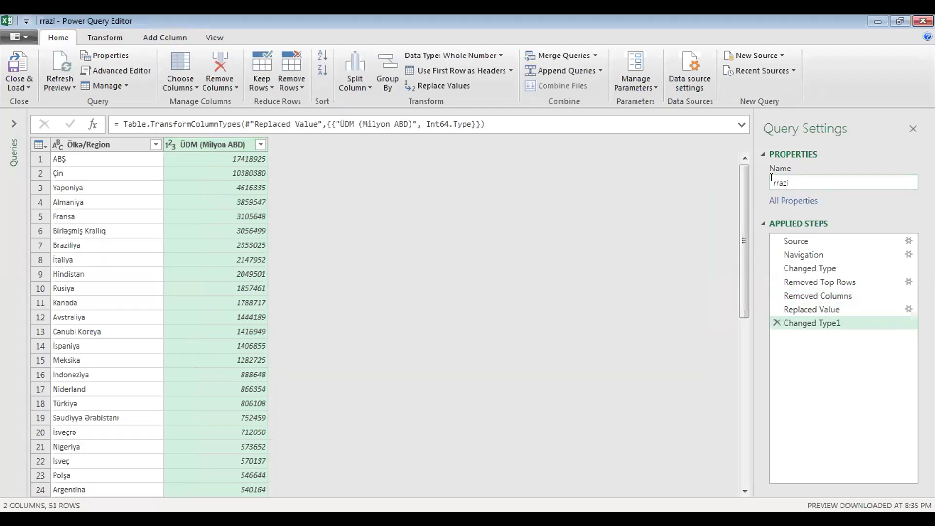
- Import the text file En varli 10 olke from Desktop > Dunya miqyasi as a new Text/CSV source
{"action": "left_click", "coordinate": [781, 58]}
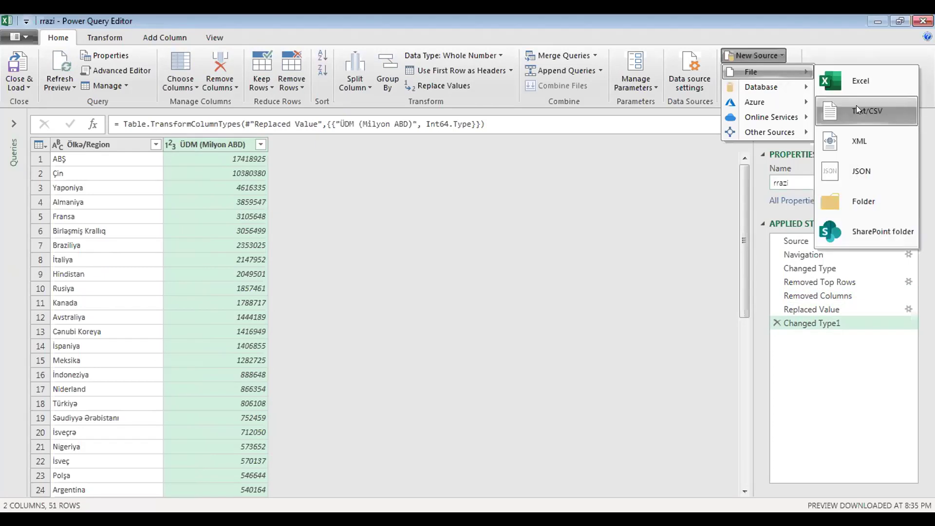
{"action": "left_click", "coordinate": [552, 184]}
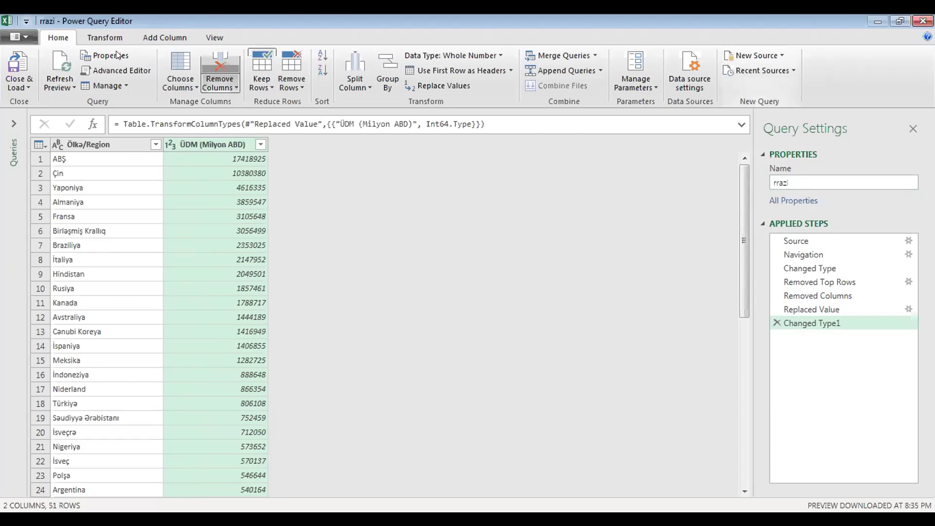
{"action": "left_click", "coordinate": [754, 55]}
{"action": "mouse_move", "coordinate": [770, 72]}
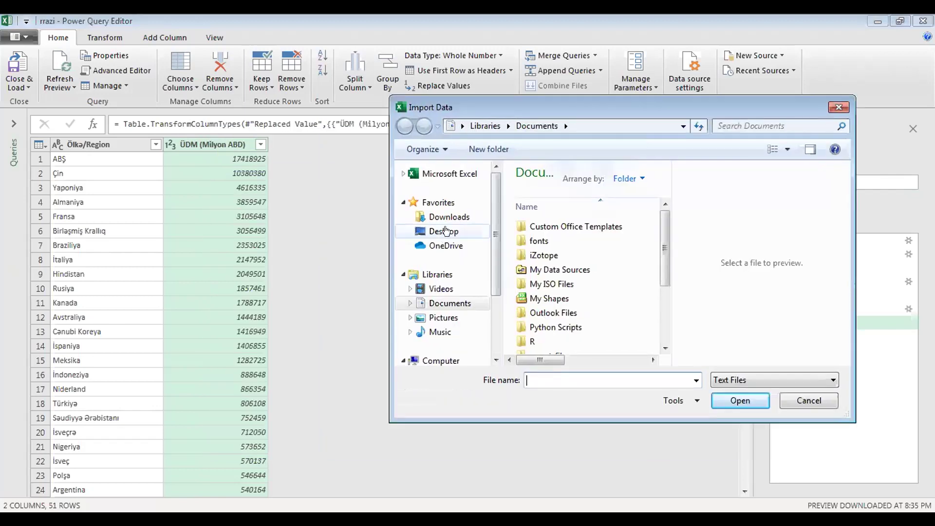
{"action": "left_click", "coordinate": [445, 230]}
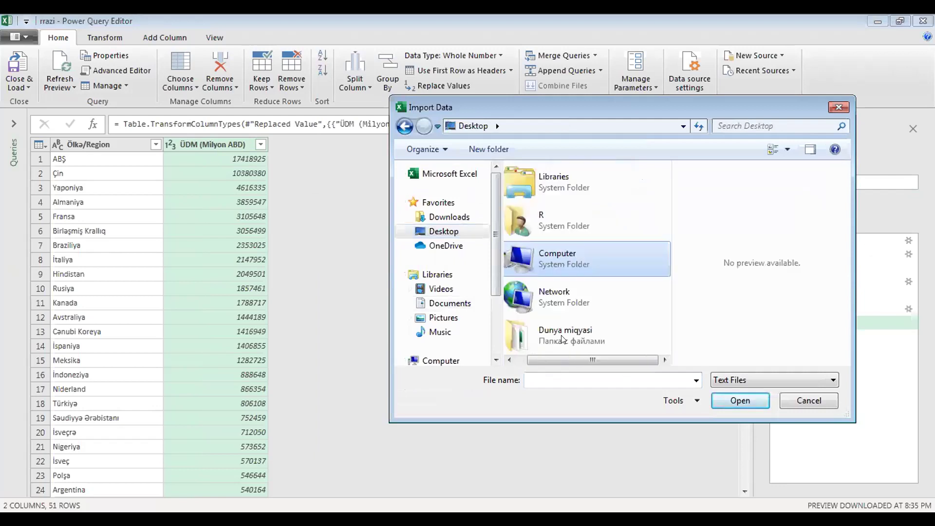
{"action": "left_click", "coordinate": [561, 335]}
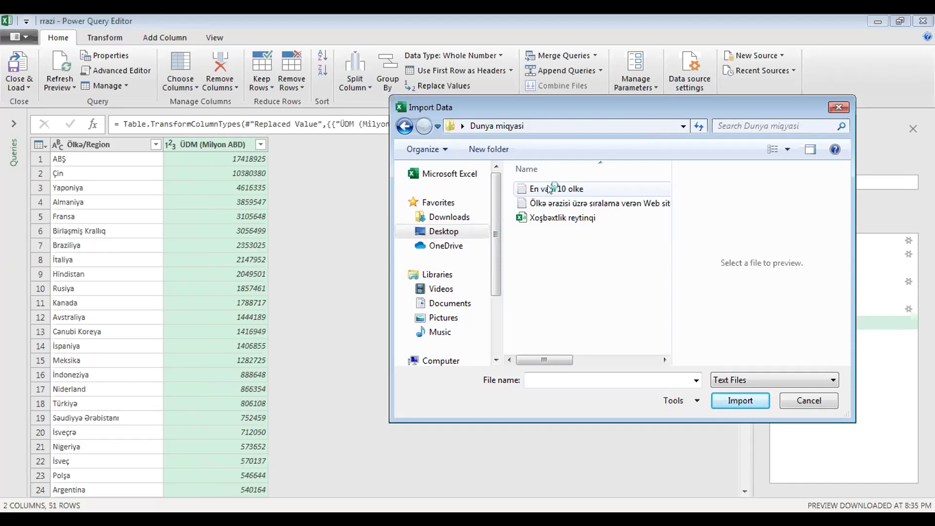
{"action": "double_click", "coordinate": [549, 189]}
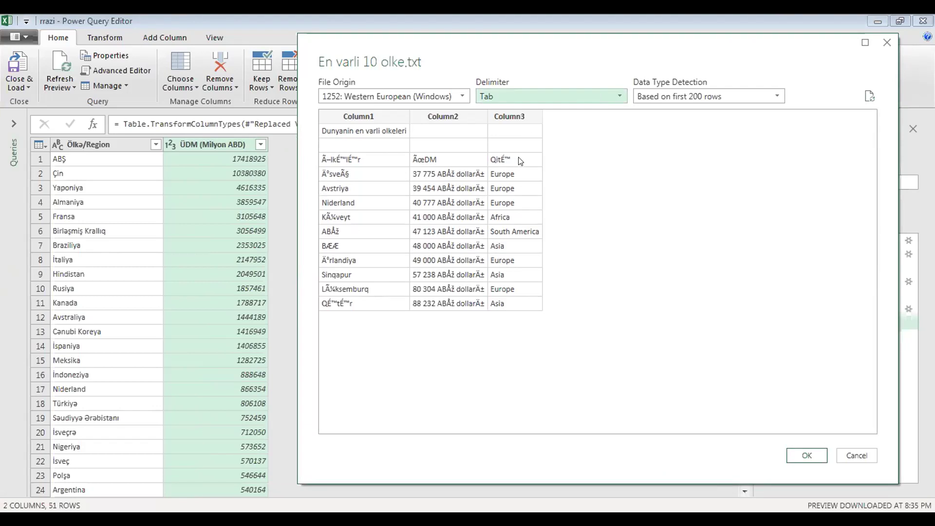
- Keep Tab delimiter and first-200-rows detection, switch File Origin to a Unicode encoding, and load
{"action": "left_click", "coordinate": [584, 96]}
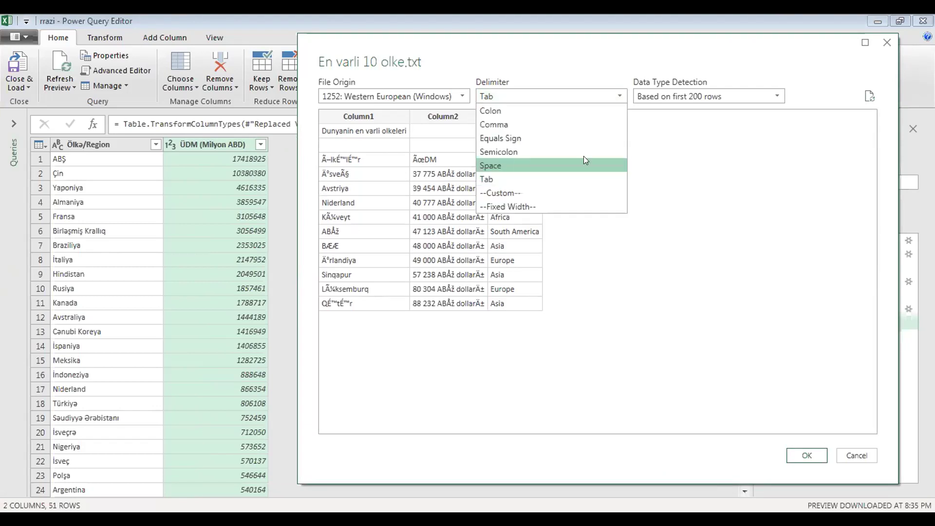
{"action": "left_click", "coordinate": [670, 96]}
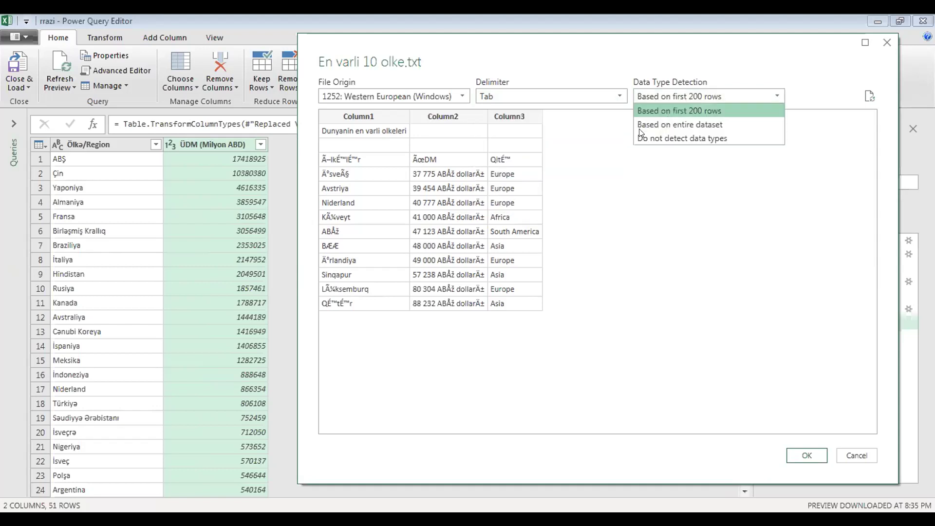
{"action": "left_click", "coordinate": [565, 163]}
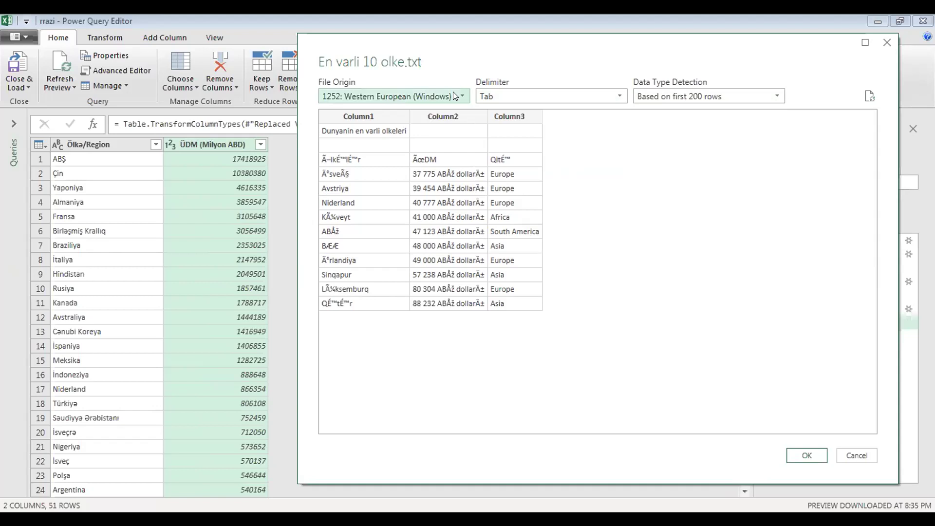
{"action": "left_click", "coordinate": [410, 96]}
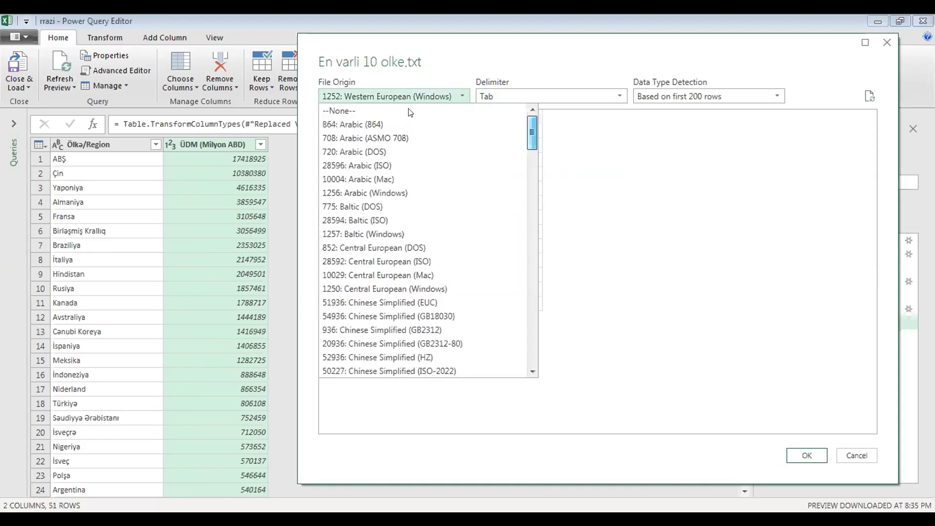
{"action": "left_click", "coordinate": [475, 173]}
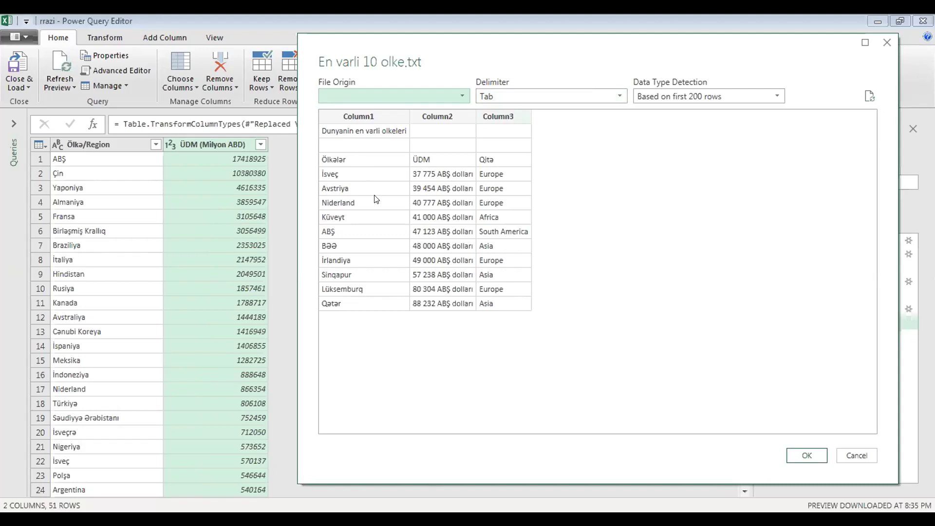
{"action": "left_click", "coordinate": [805, 456]}
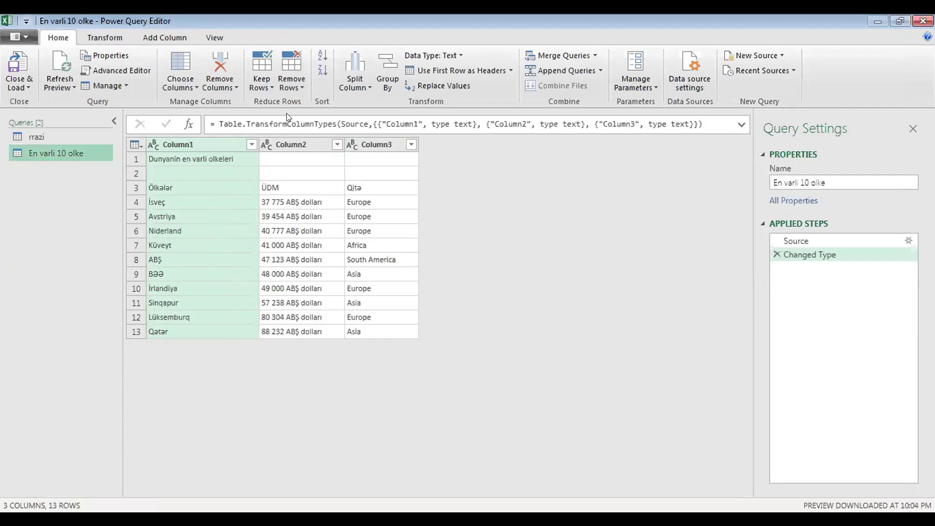
- Remove the top 2 rows from the table
{"action": "left_click", "coordinate": [213, 173]}
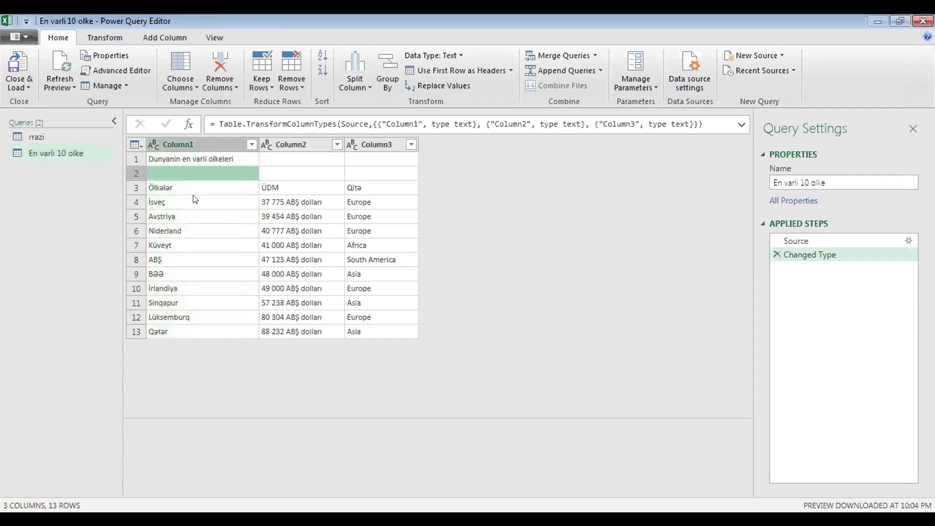
{"action": "left_click", "coordinate": [197, 190]}
{"action": "left_click", "coordinate": [199, 219]}
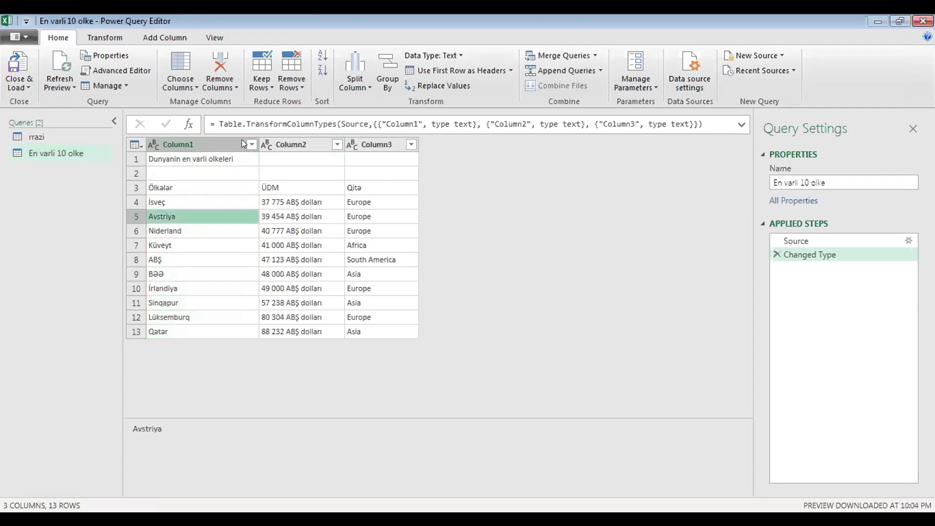
{"action": "key", "text": "Down"}
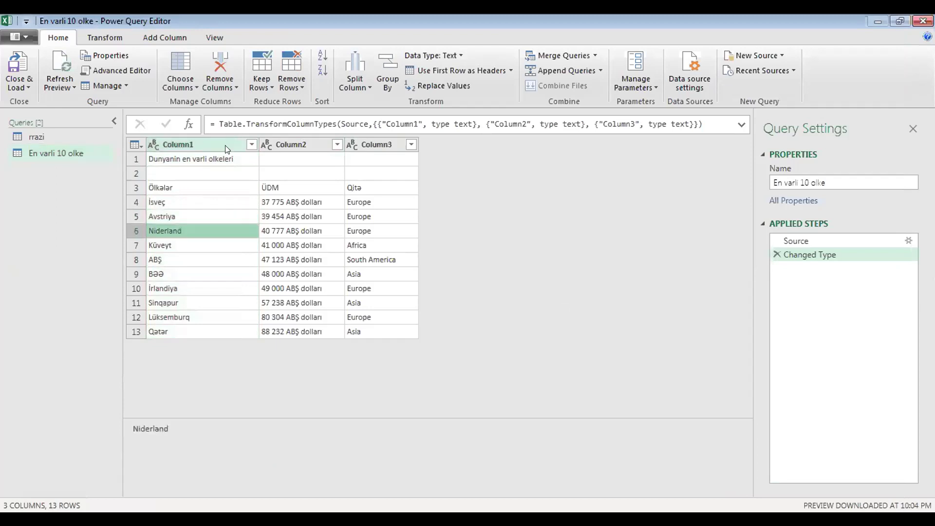
{"action": "left_click", "coordinate": [229, 144]}
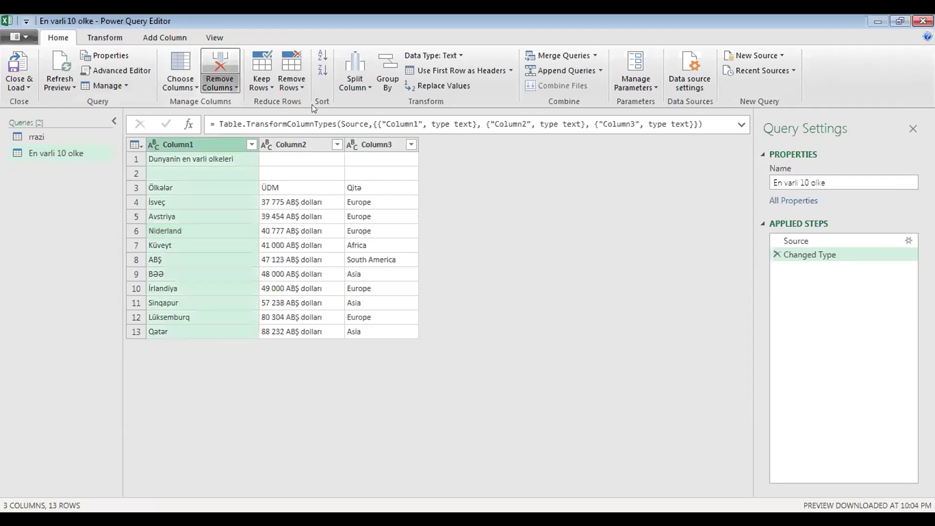
{"action": "left_click", "coordinate": [302, 87]}
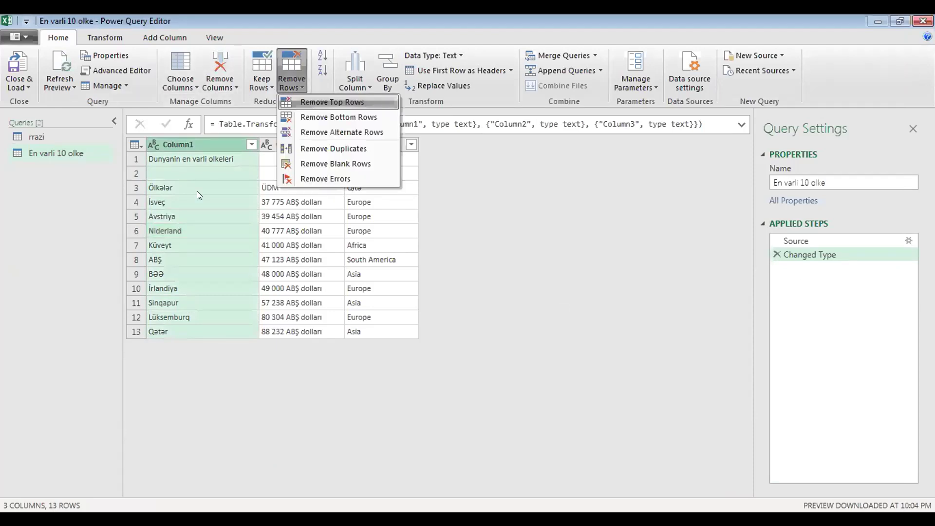
{"action": "left_click", "coordinate": [197, 191]}
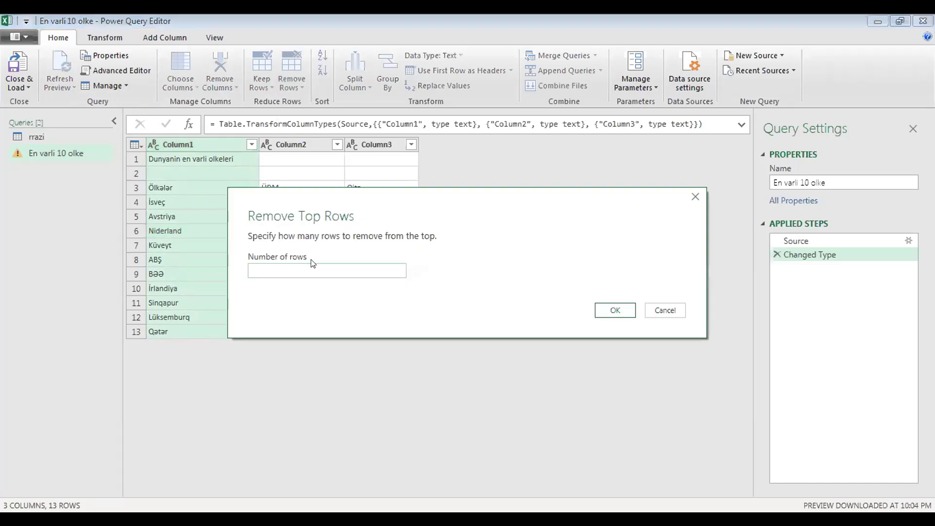
{"action": "type", "text": "2"}
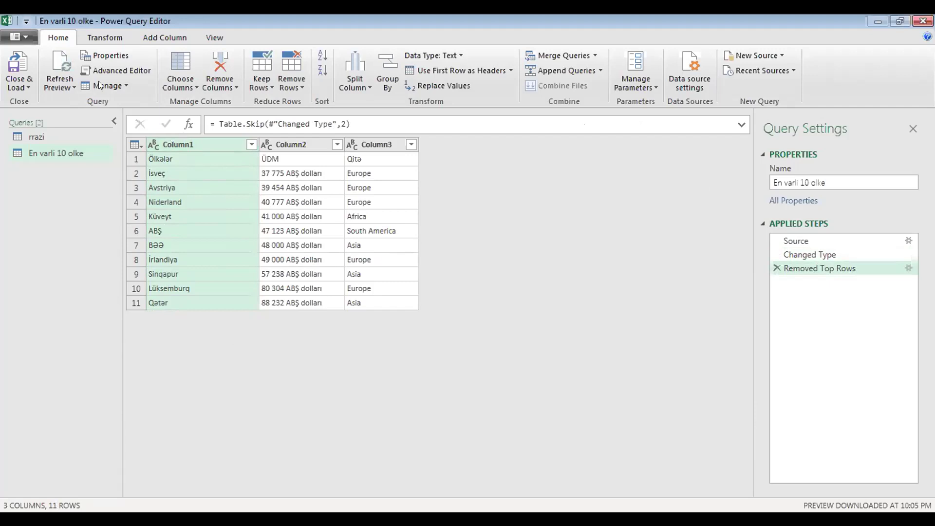
{"action": "scroll", "coordinate": [95, 51], "scroll_direction": "down", "scroll_amount": 1}
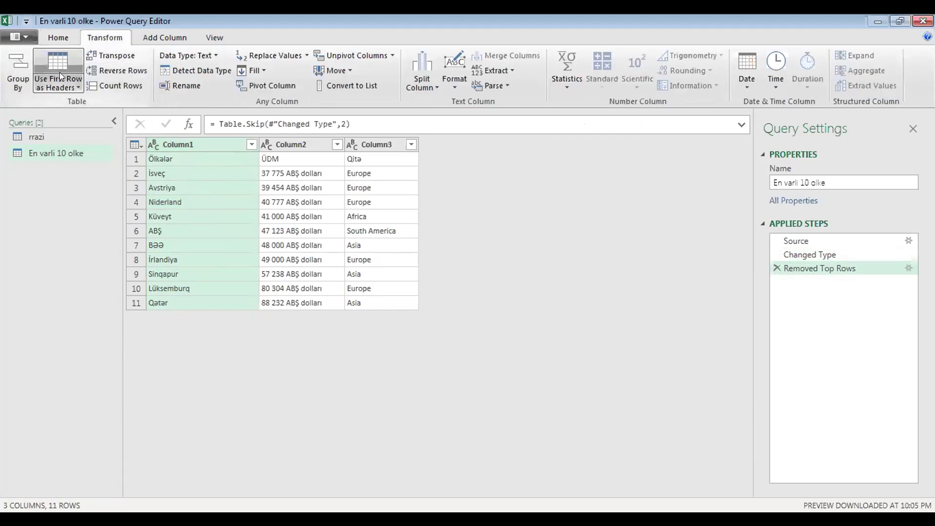
- Promote the first row to headers Ölkələr, ÜDM and Qitə
{"action": "left_click", "coordinate": [69, 37]}
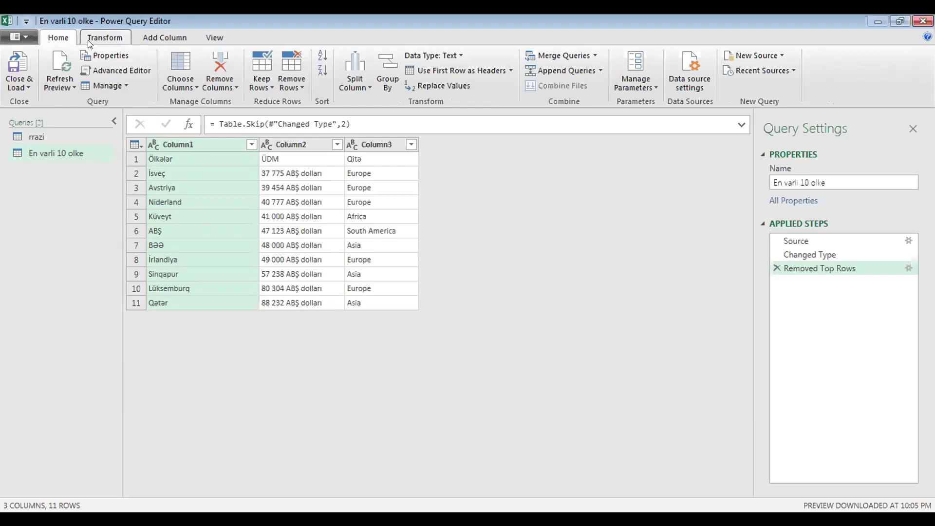
{"action": "left_click", "coordinate": [88, 39]}
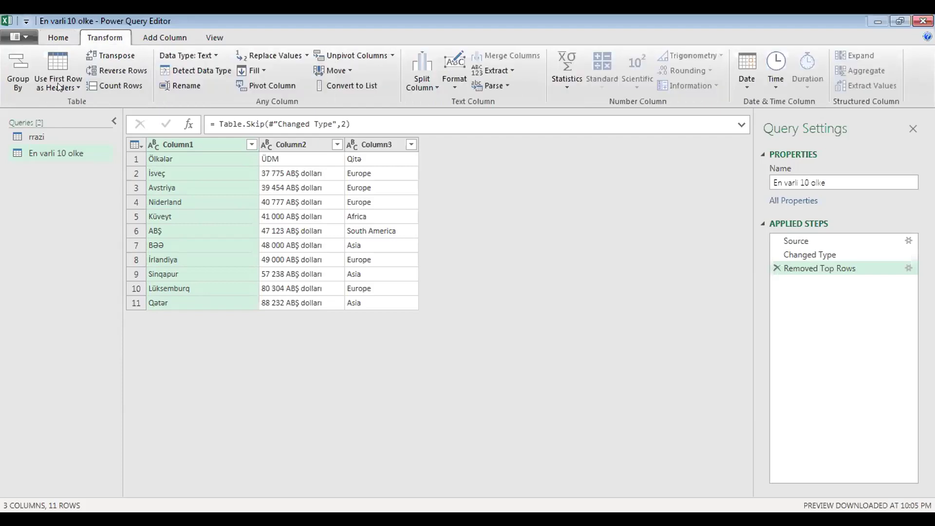
{"action": "left_click", "coordinate": [59, 35]}
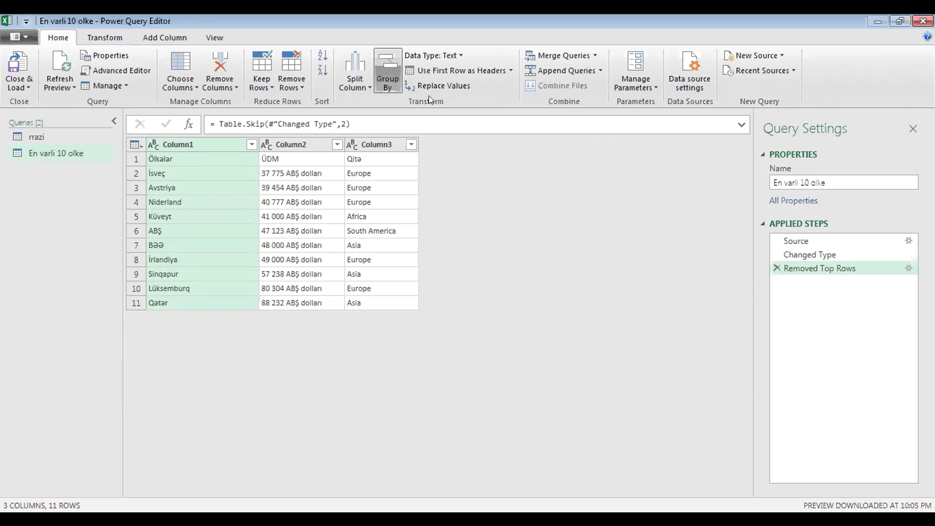
{"action": "left_click", "coordinate": [511, 72]}
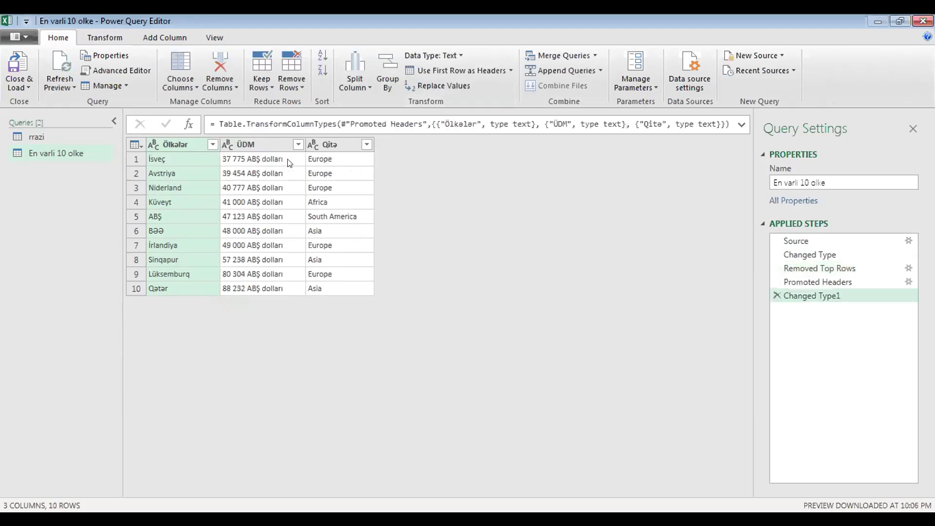
- Split ÜDM by number of characters: 6, once as far left as possible
{"action": "right_click", "coordinate": [291, 163]}
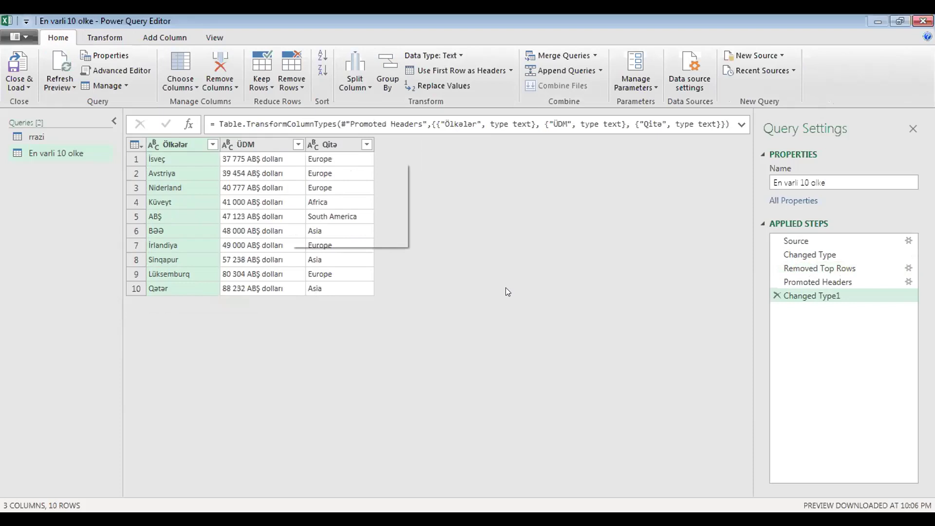
{"action": "left_click", "coordinate": [245, 185]}
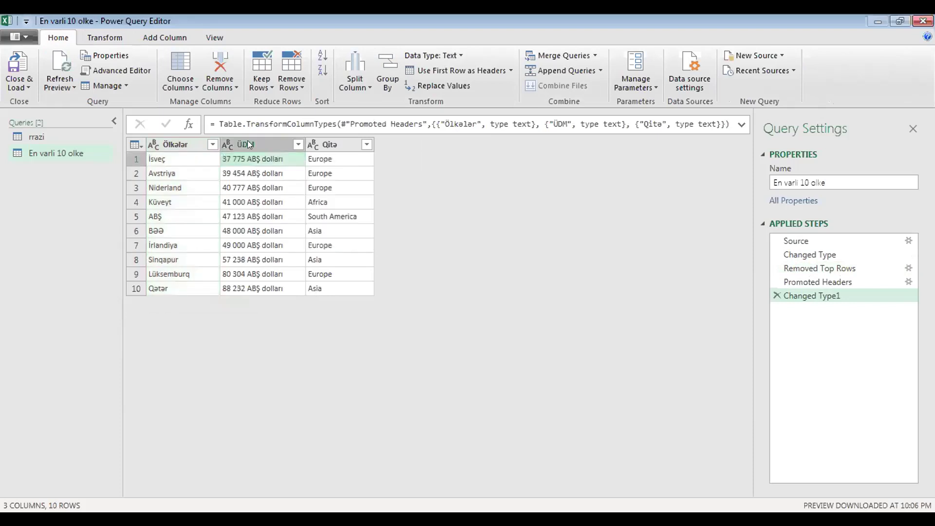
{"action": "left_click", "coordinate": [248, 143]}
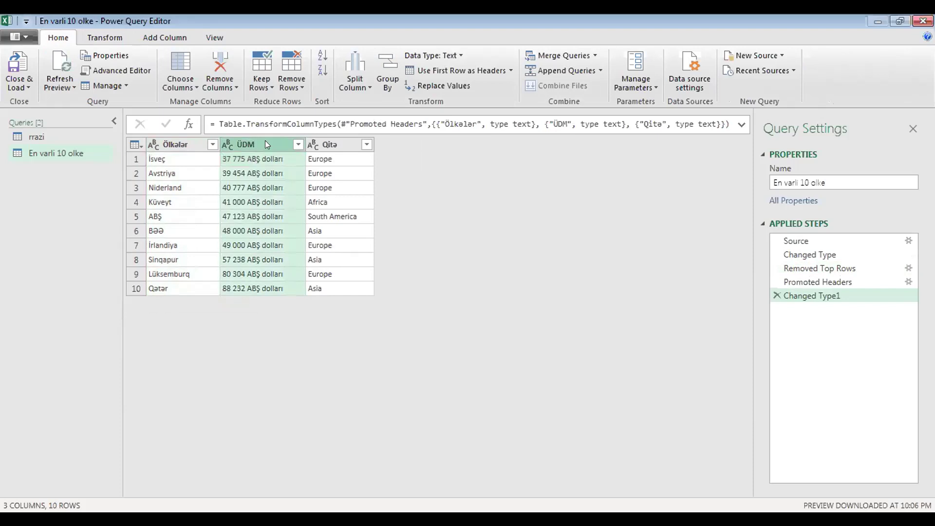
{"action": "right_click", "coordinate": [267, 144]}
{"action": "left_click", "coordinate": [92, 38]}
{"action": "left_click", "coordinate": [90, 31]}
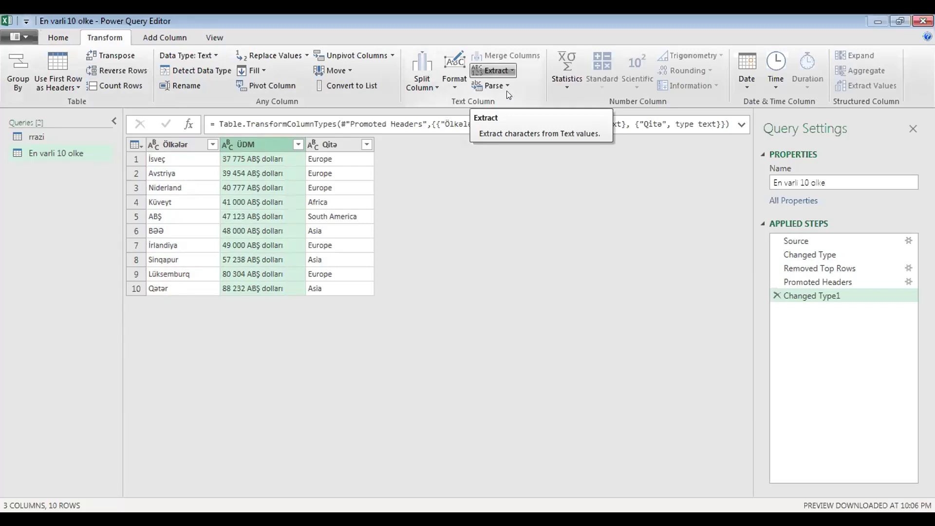
{"action": "left_click", "coordinate": [508, 93]}
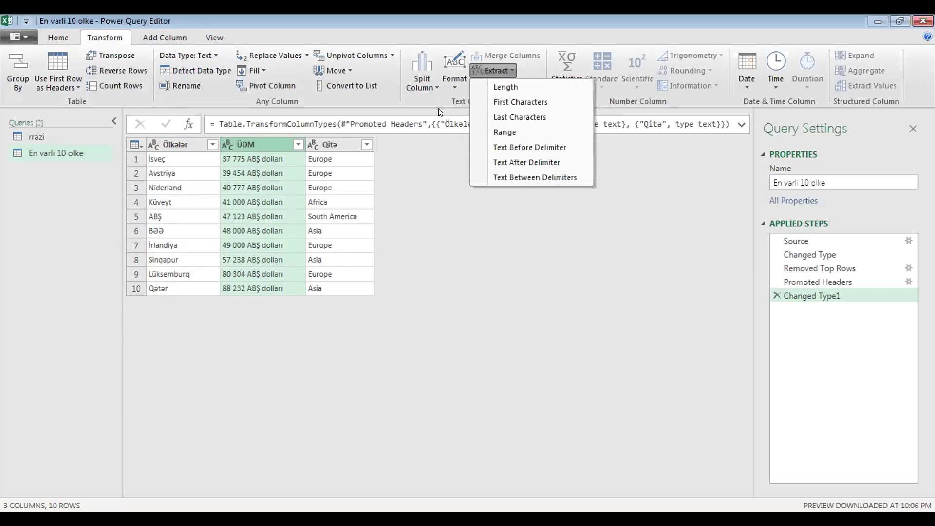
{"action": "left_click", "coordinate": [428, 86]}
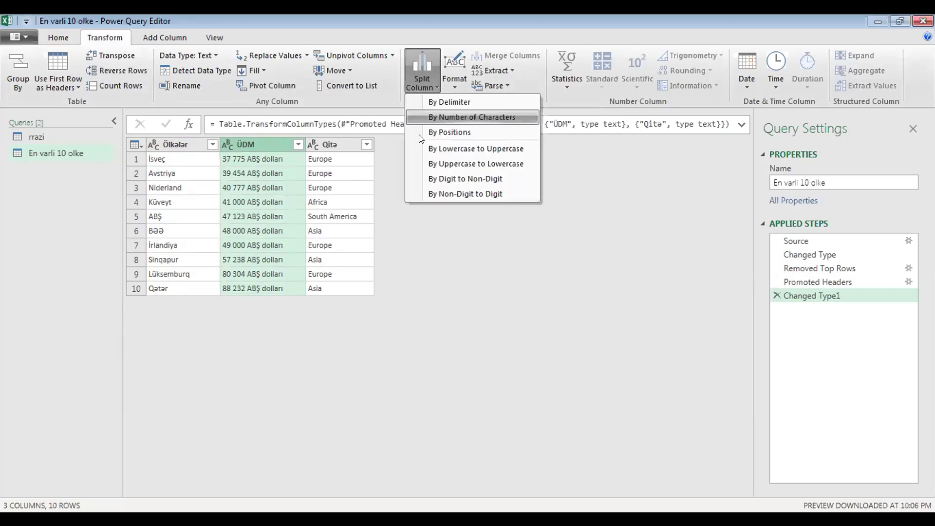
{"action": "key", "text": "Escape"}
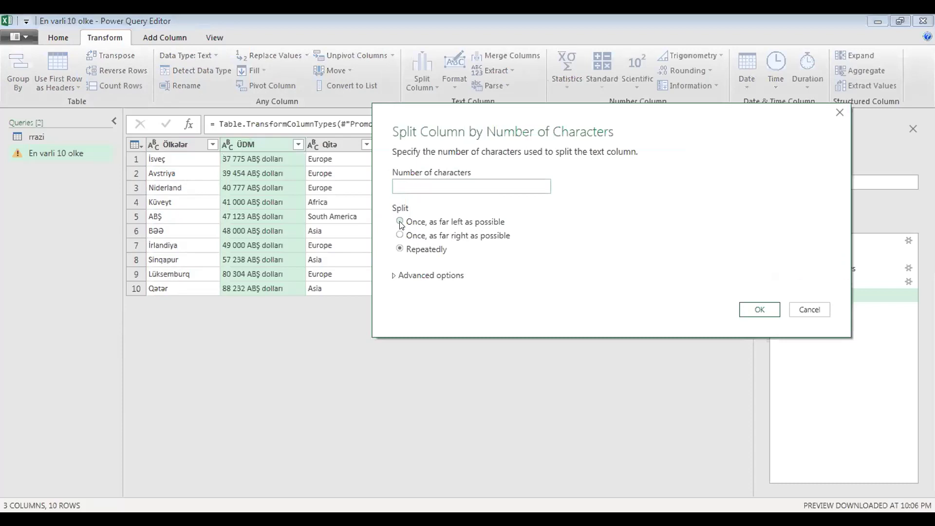
{"action": "left_click", "coordinate": [438, 222]}
{"action": "left_click", "coordinate": [425, 154]}
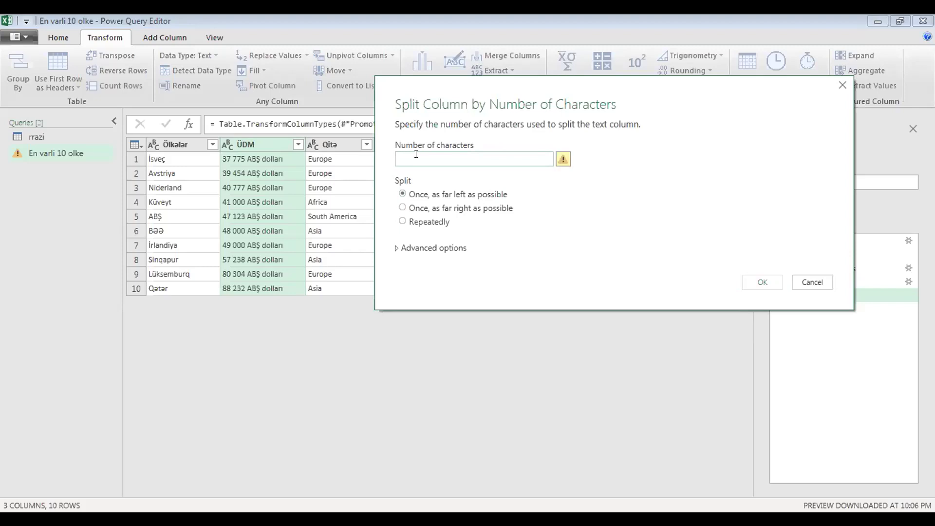
{"action": "type", "text": "6"}
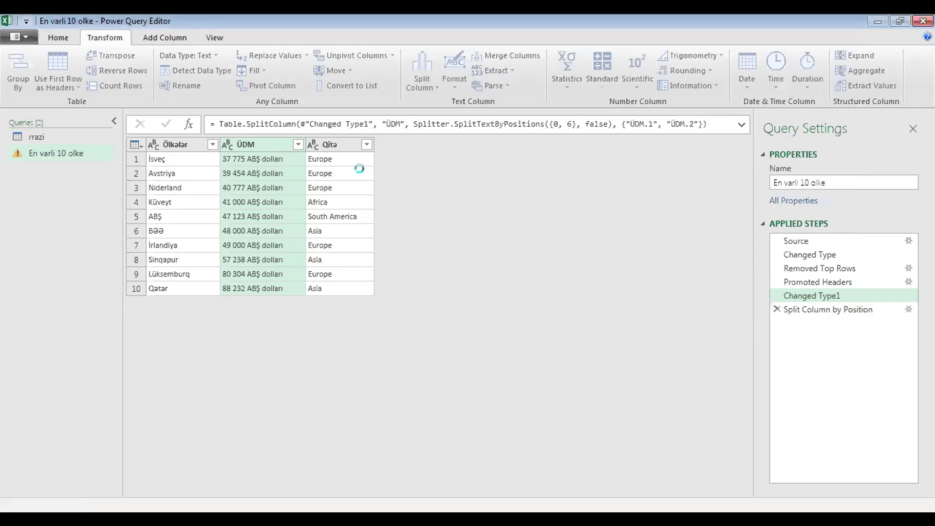
- Delete the ÜDM.2 column and trim surrounding spaces in ÜDM.1
{"action": "left_click", "coordinate": [313, 142]}
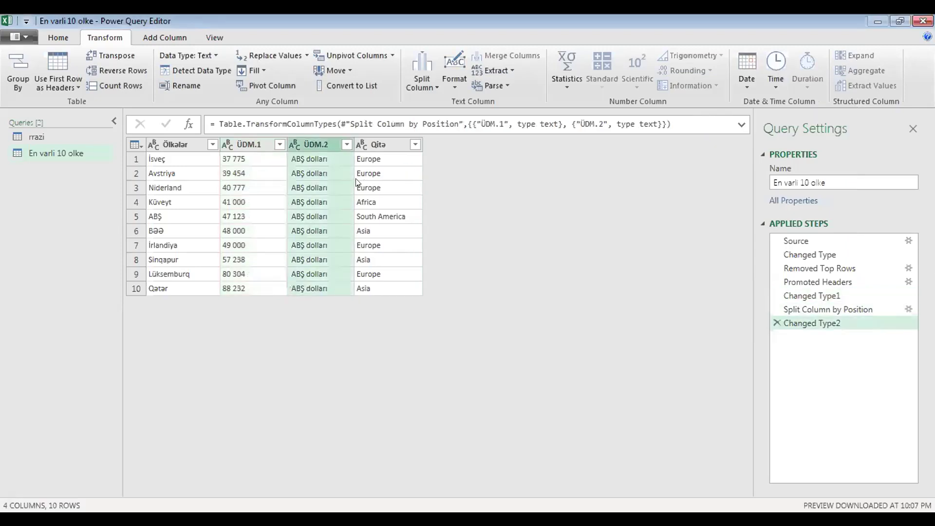
{"action": "right_click", "coordinate": [317, 142]}
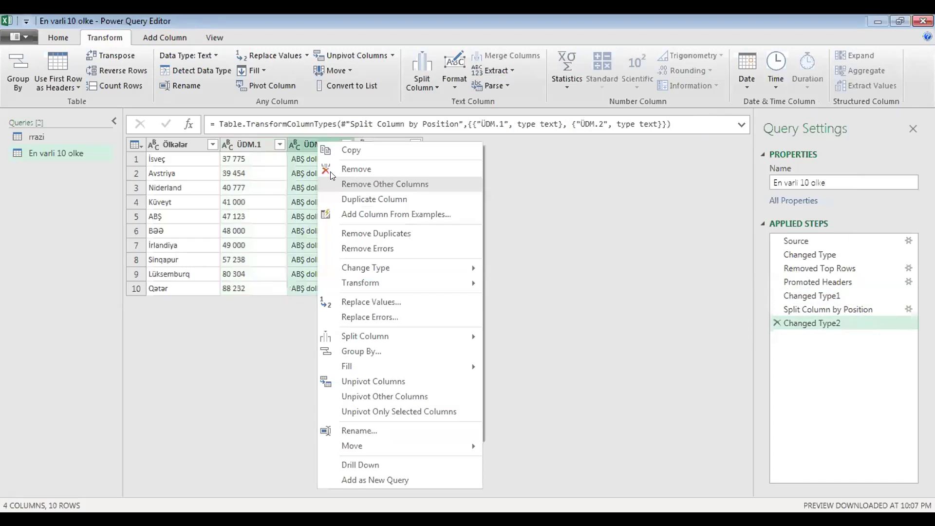
{"action": "key", "text": "Delete"}
{"action": "left_click", "coordinate": [248, 148]}
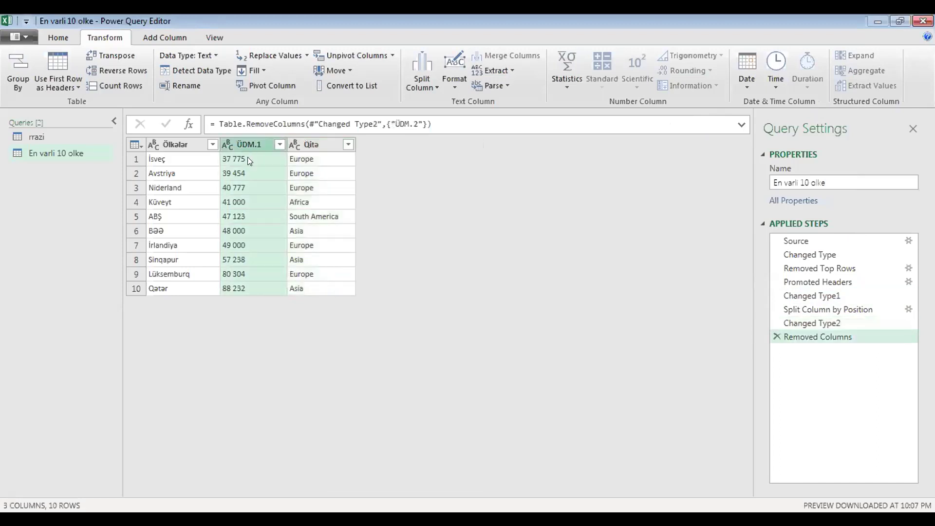
{"action": "right_click", "coordinate": [249, 148]}
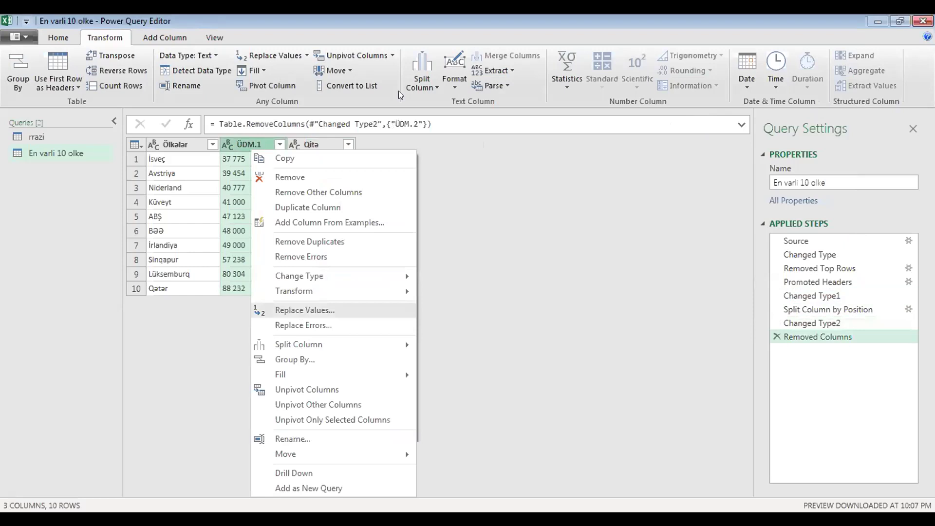
{"action": "left_click", "coordinate": [455, 85]}
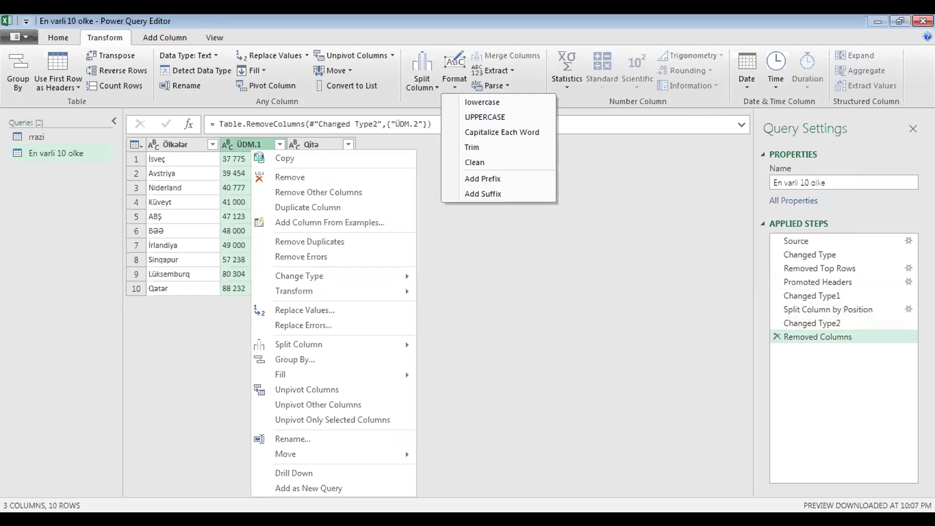
{"action": "left_click", "coordinate": [262, 159]}
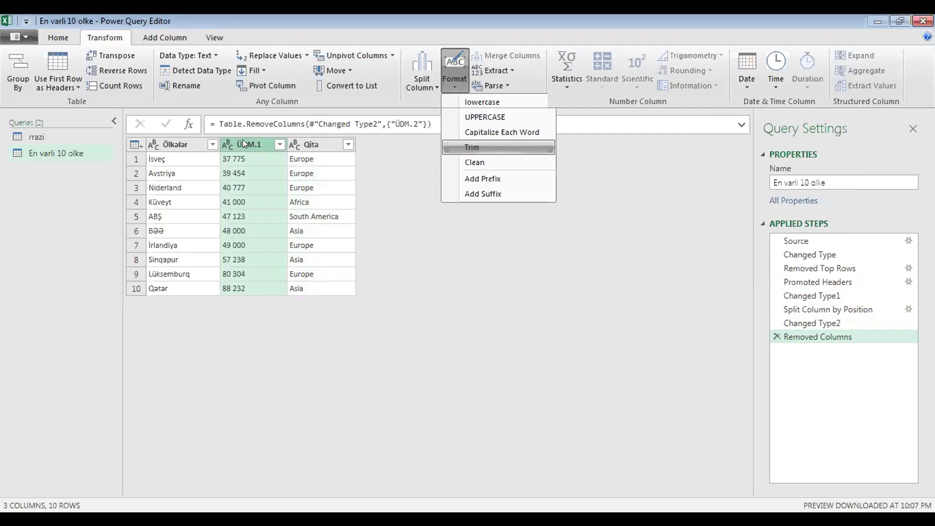
{"action": "key", "text": "Return"}
- Remove the spaces inside ÜDM.1 values and change its type to Whole Number
{"action": "right_click", "coordinate": [244, 143]}
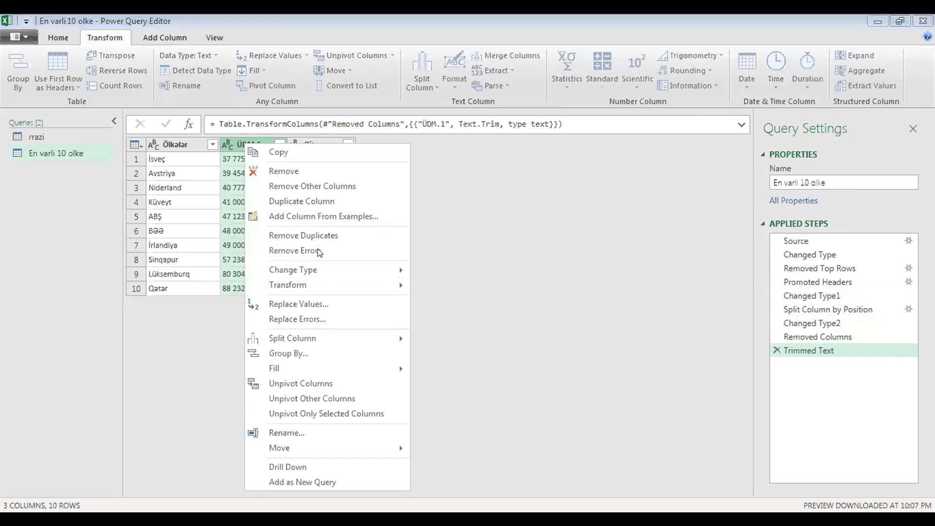
{"action": "left_click", "coordinate": [299, 304]}
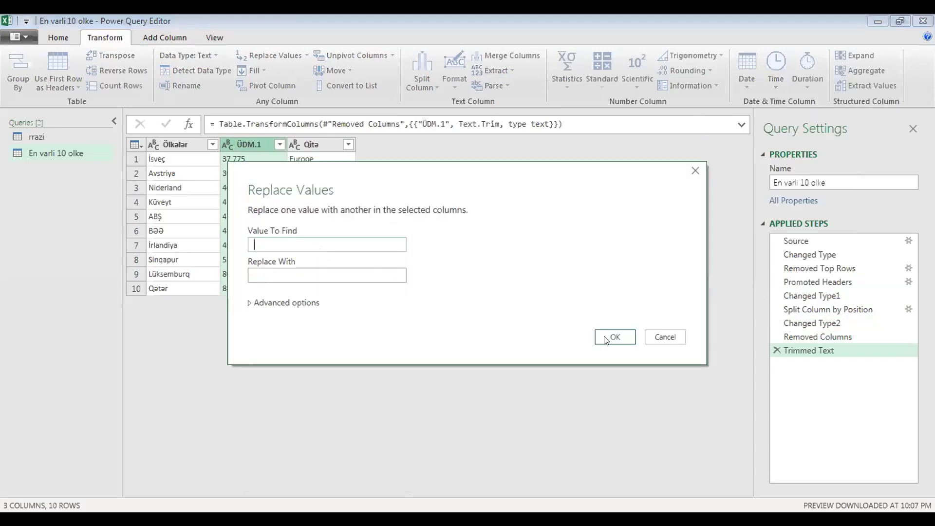
{"action": "key", "text": "Return"}
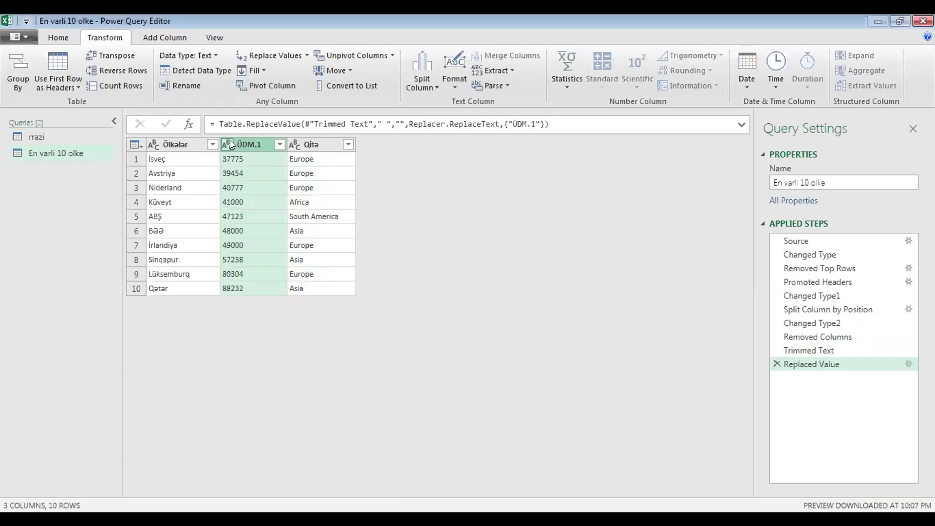
{"action": "left_click", "coordinate": [228, 142]}
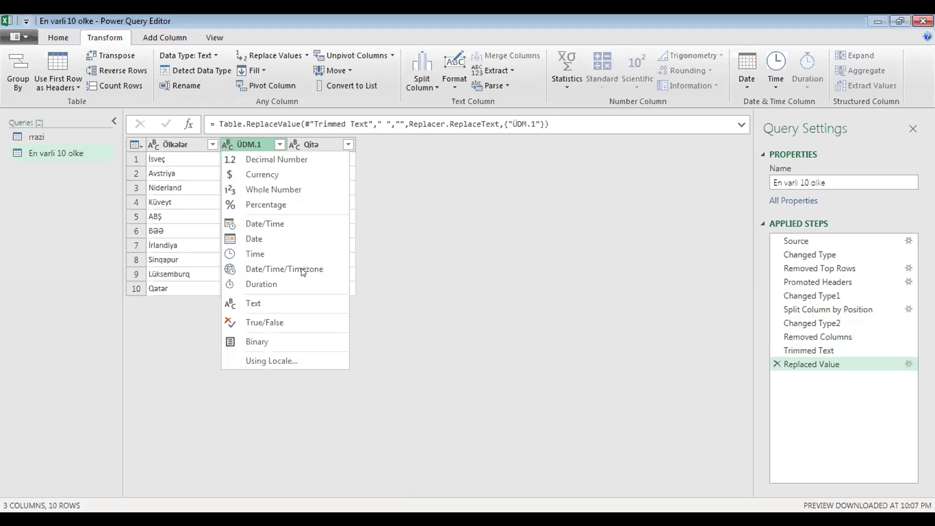
{"action": "right_click", "coordinate": [257, 146]}
{"action": "key", "text": "Down"}
{"action": "key", "text": "Down"}
{"action": "key", "text": "Right"}
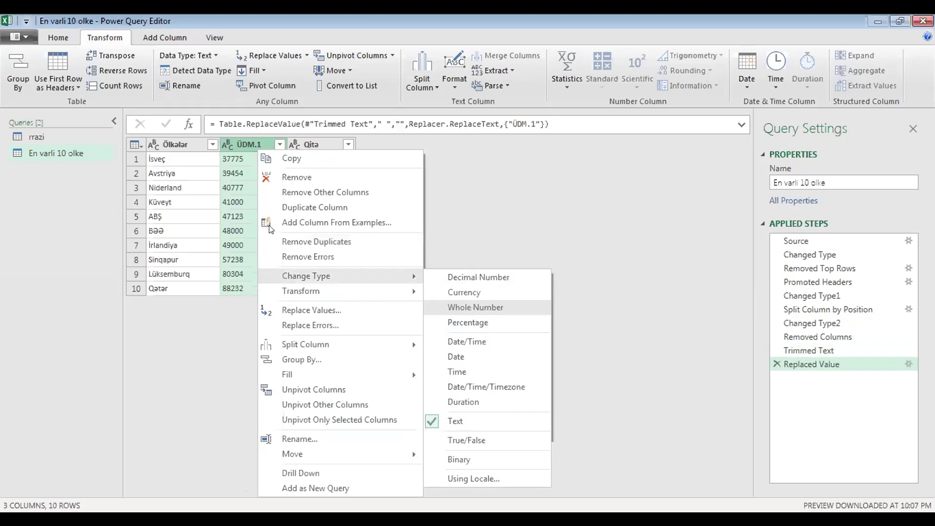
{"action": "key", "text": "Return"}
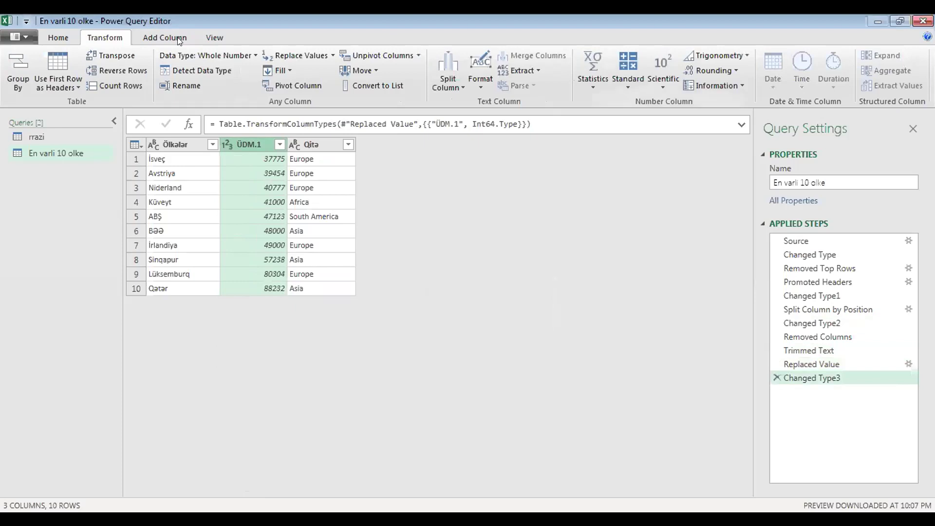
- Check the View tab of the ribbon
{"action": "left_click", "coordinate": [213, 39]}
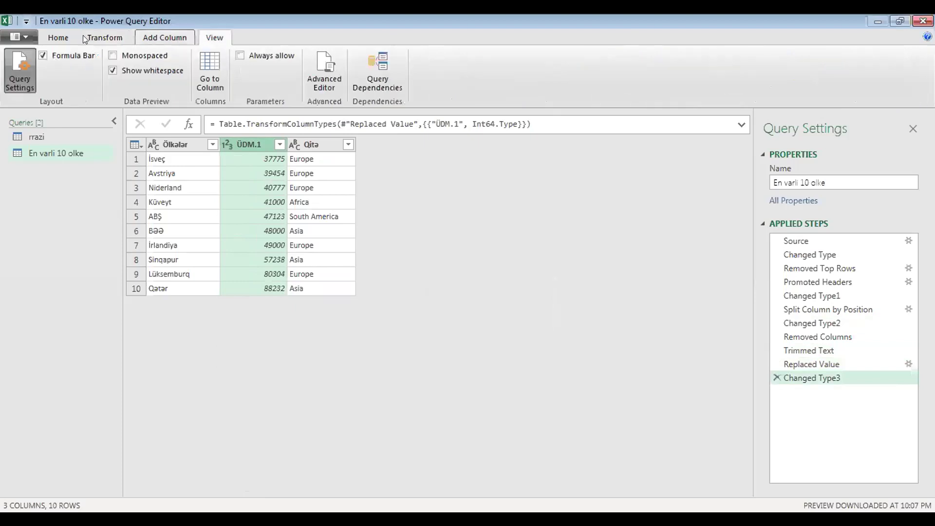
{"action": "scroll", "coordinate": [84, 39], "scroll_direction": "up", "scroll_amount": 2}
{"action": "scroll", "coordinate": [729, 56], "scroll_direction": "up", "scroll_amount": 1}
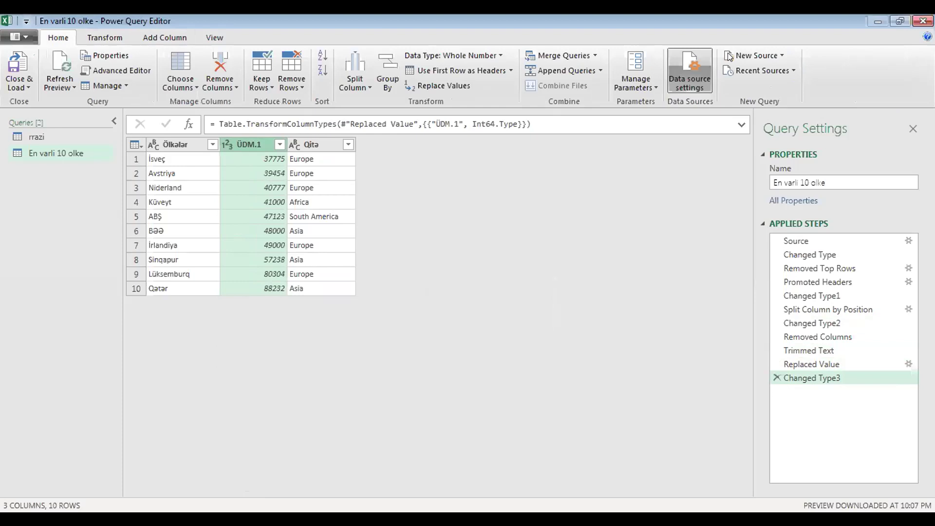
{"action": "left_click", "coordinate": [729, 56]}
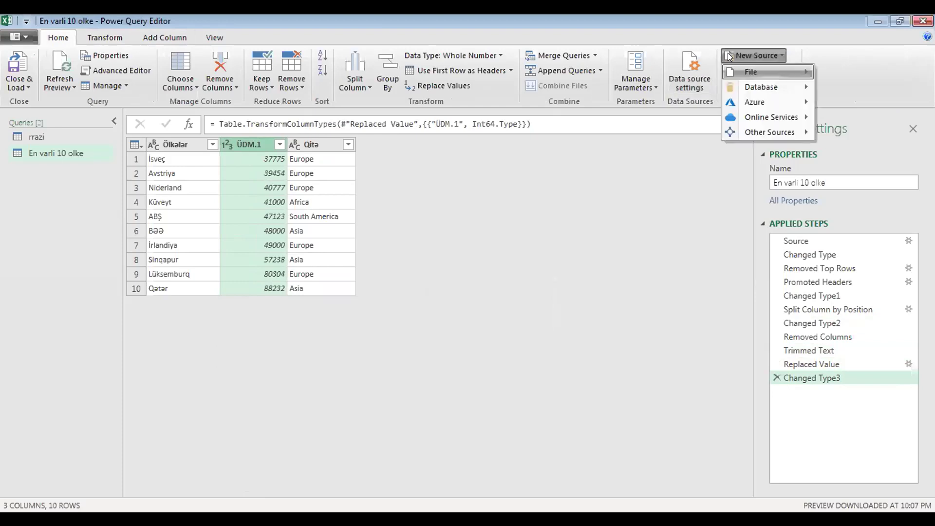
{"action": "left_click", "coordinate": [290, 231]}
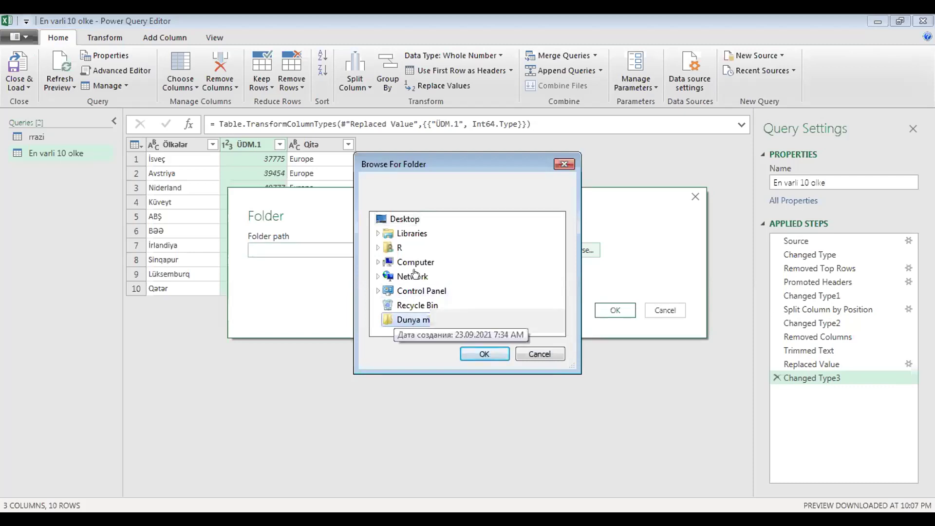
{"action": "left_click", "coordinate": [410, 320]}
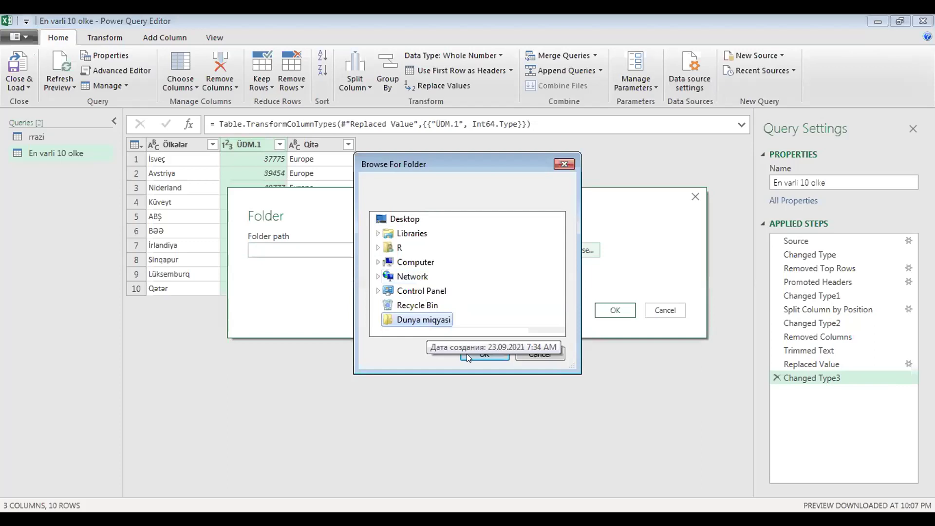
{"action": "left_click", "coordinate": [484, 354]}
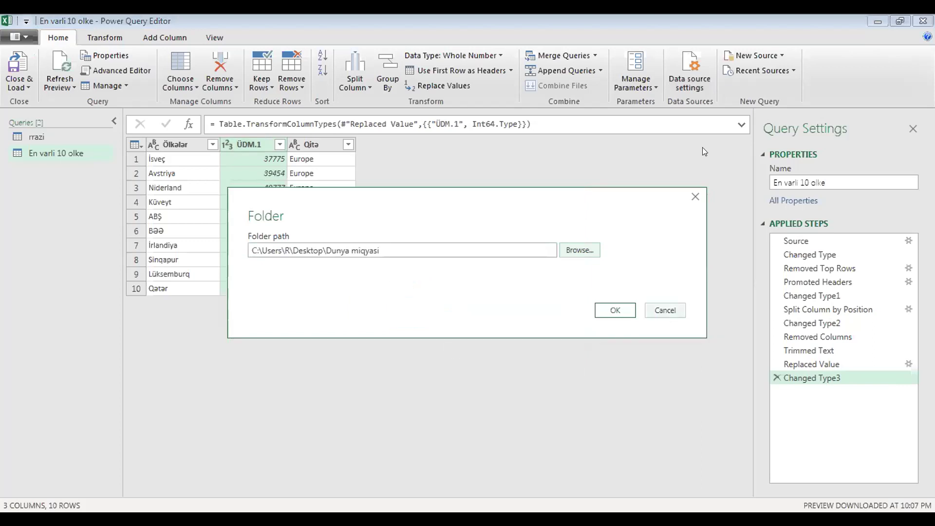
{"action": "left_click", "coordinate": [664, 312]}
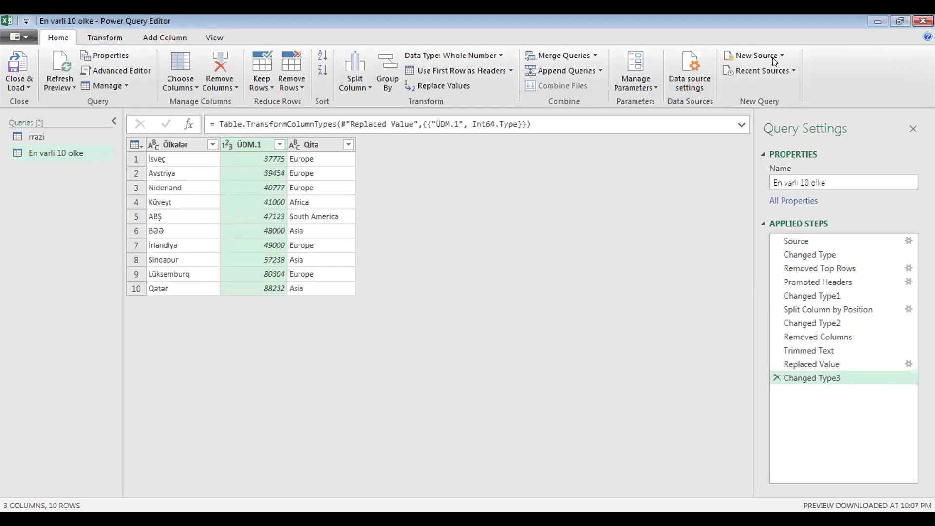
- Import the Ehali sayi uzre workbook from Desktop > Dunya miqyasi as a new Excel source
{"action": "left_click", "coordinate": [779, 56]}
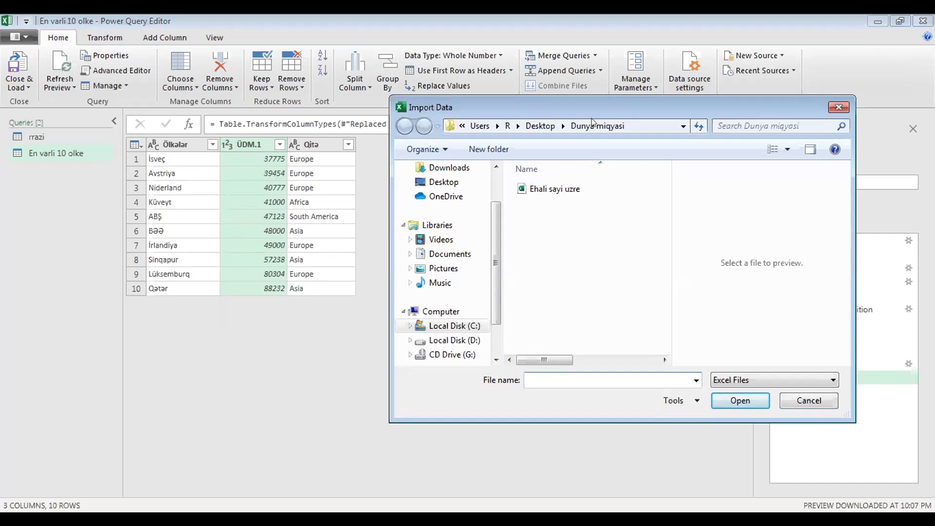
{"action": "left_click", "coordinate": [563, 126]}
{"action": "left_click", "coordinate": [560, 147]}
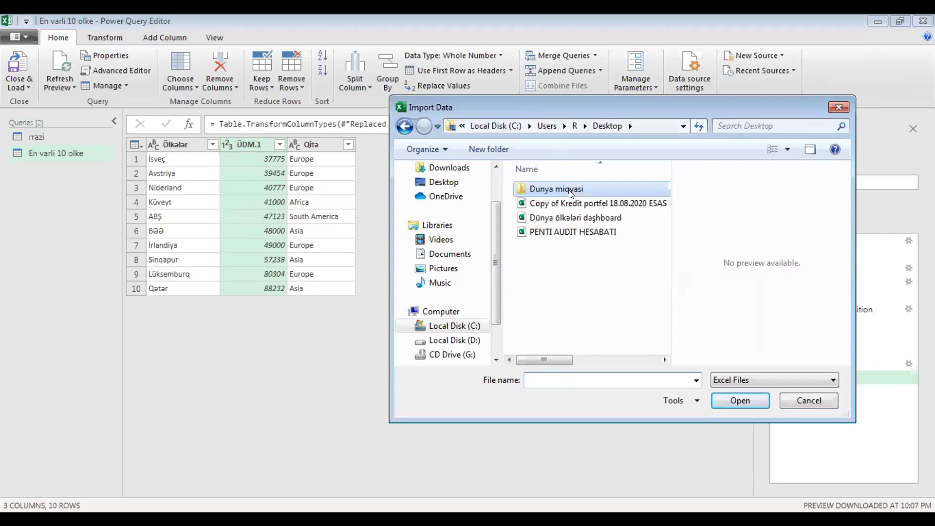
{"action": "double_click", "coordinate": [567, 191]}
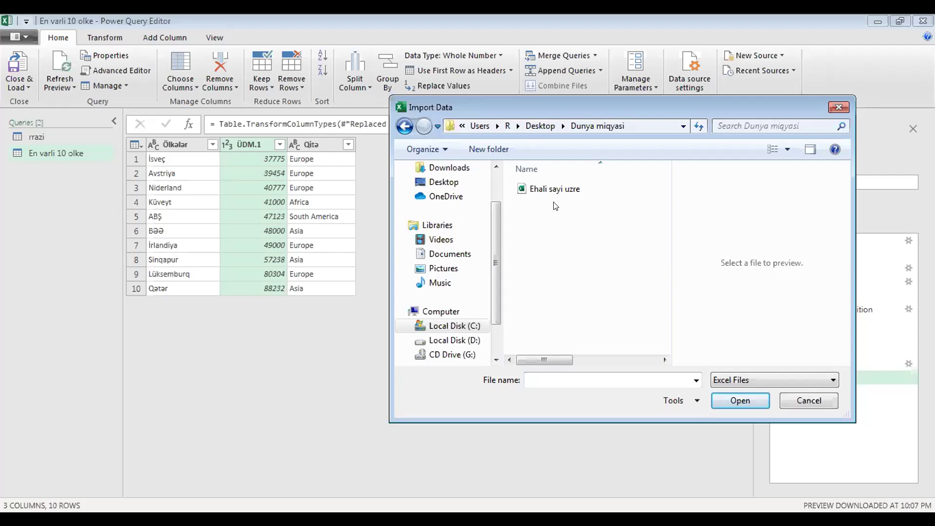
{"action": "left_click", "coordinate": [568, 188]}
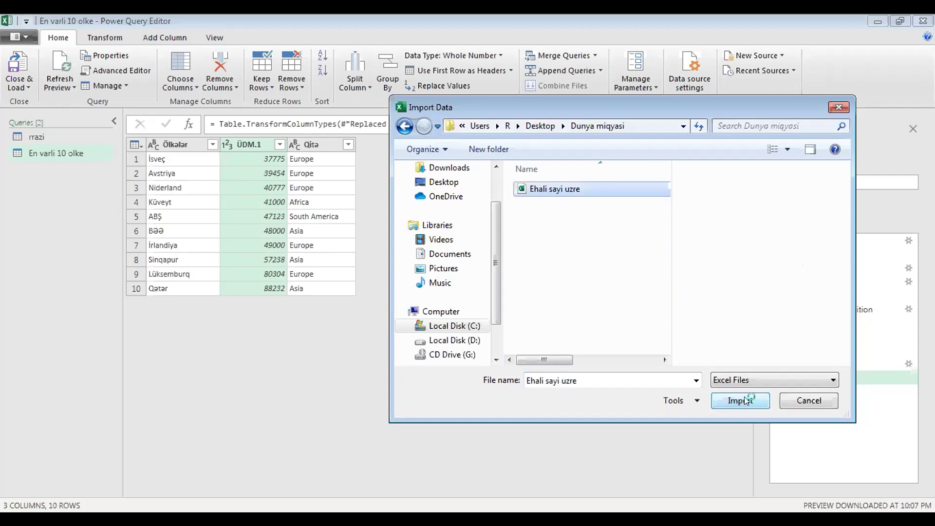
{"action": "left_click", "coordinate": [745, 400]}
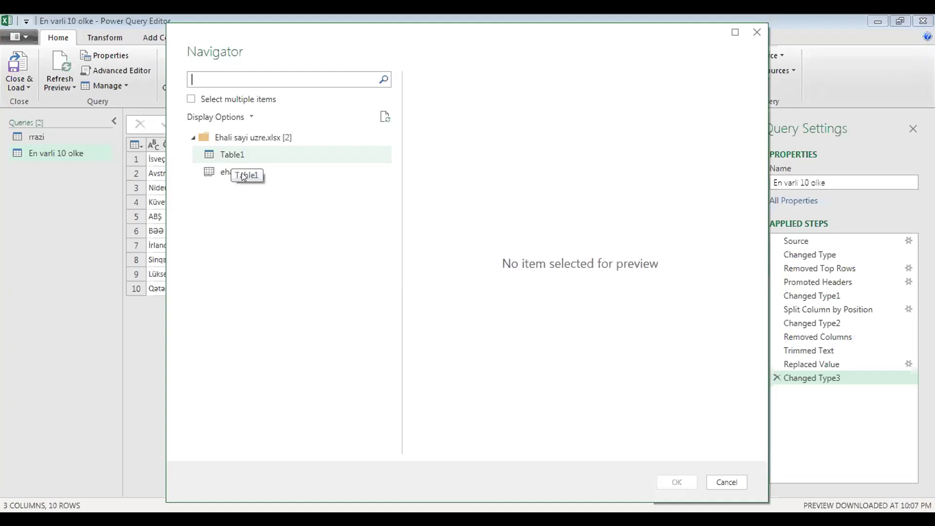
- Preview Table1 and the ehali sayi sheet in the Navigator, settling on Table1
{"action": "left_click", "coordinate": [228, 165]}
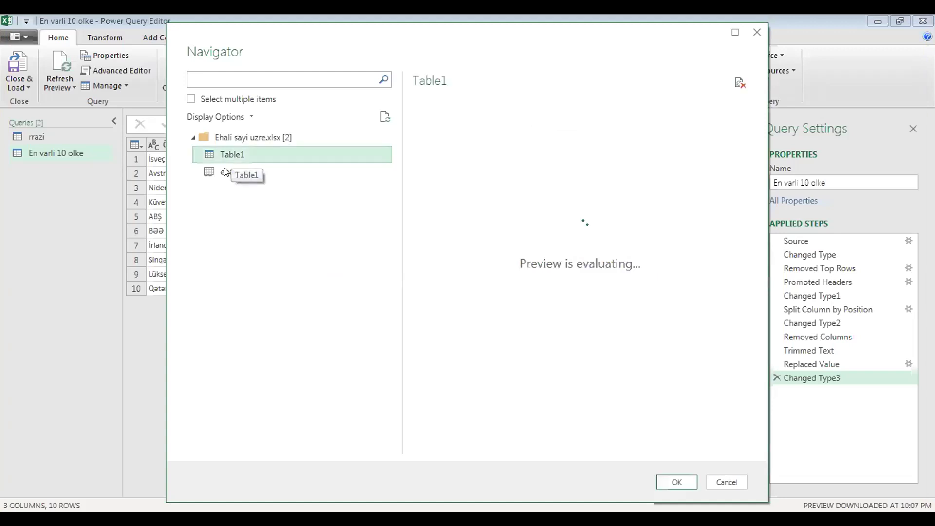
{"action": "left_click", "coordinate": [225, 171]}
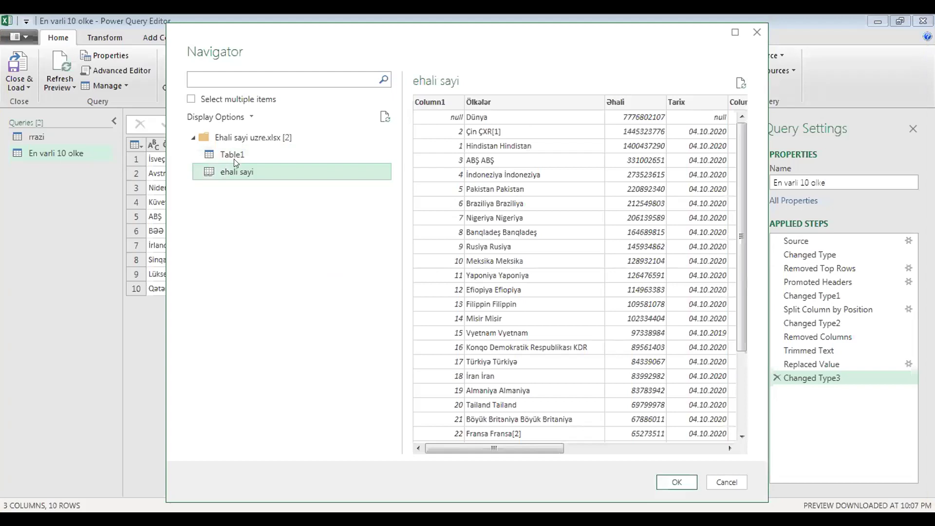
{"action": "left_click", "coordinate": [236, 159]}
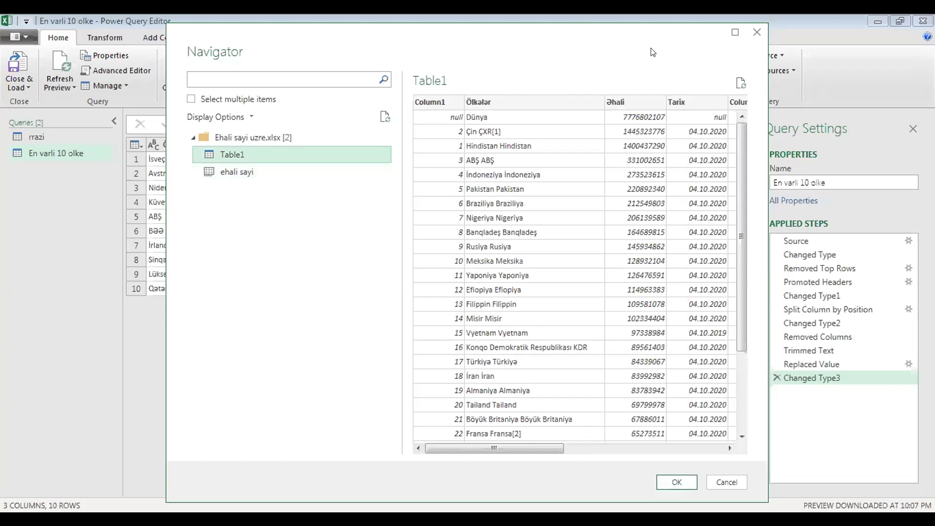
{"action": "left_click_drag", "start_coordinate": [622, 453], "coordinate": [752, 418]}
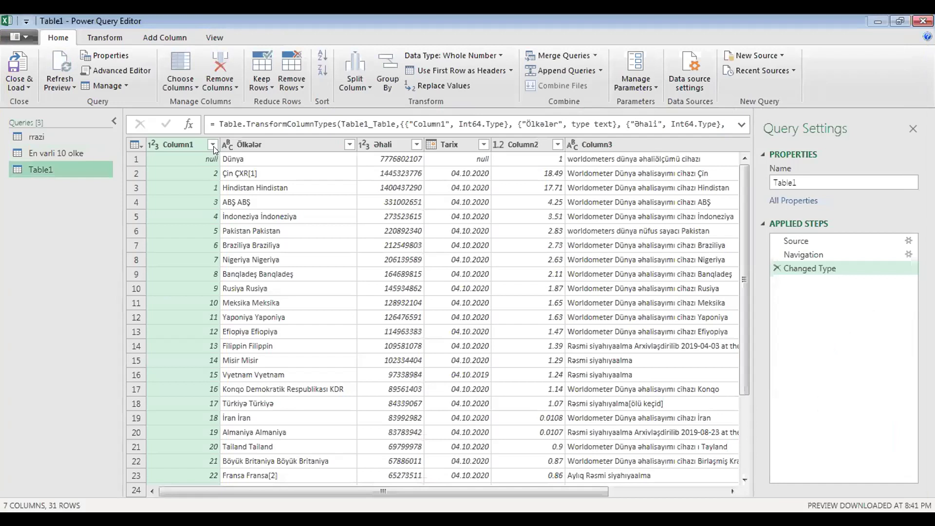
- Replace the query name Table1 with 'EHALI sayi' in Query Settings
{"action": "left_click", "coordinate": [825, 182]}
{"action": "key", "text": "Return"}
{"action": "key", "text": "ctrl+a"}
{"action": "key", "text": "BackSpace"}
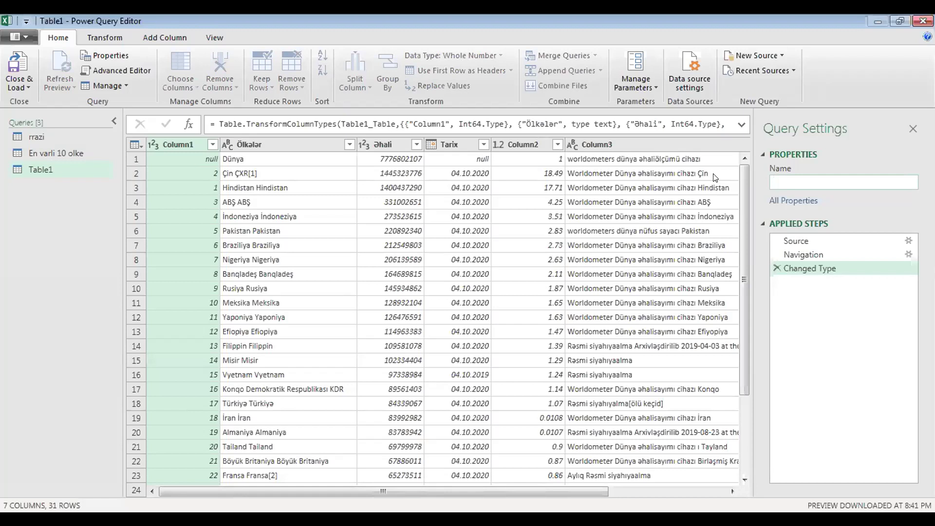
{"action": "type", "text": "hali ay"}
{"action": "key", "text": "BackSpace"}
{"action": "key", "text": "BackSpace"}
{"action": "key", "text": "BackSpace"}
{"action": "key", "text": "BackSpace"}
{"action": "key", "text": "BackSpace"}
{"action": "key", "text": "BackSpace"}
{"action": "key", "text": "BackSpace"}
{"action": "type", "text": "Eaha"}
{"action": "key", "text": "BackSpace"}
{"action": "key", "text": "BackSpace"}
{"action": "key", "text": "BackSpace"}
{"action": "key", "text": "BackSpace"}
{"action": "type", "text": "EHALI sayi"}
{"action": "key", "text": "Return"}
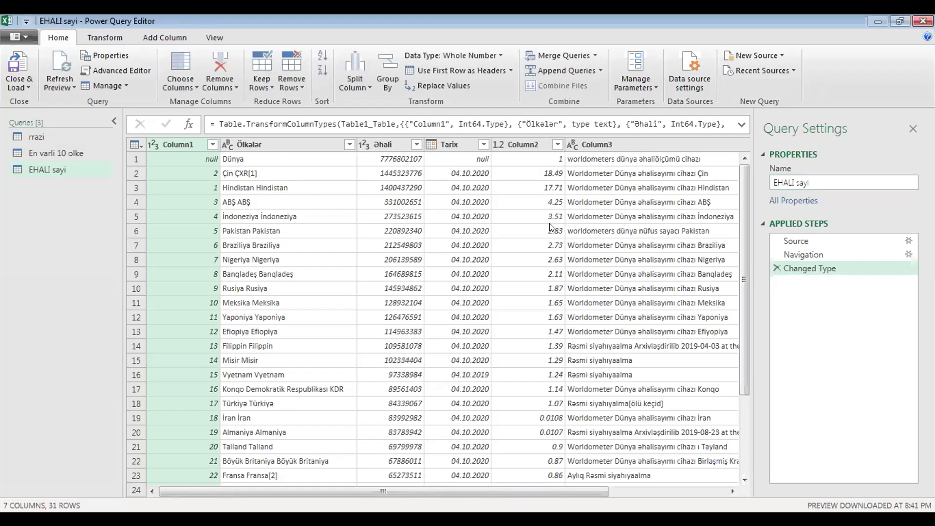
- Delete Column3 from the EHALI sayi query
{"action": "left_click", "coordinate": [583, 143]}
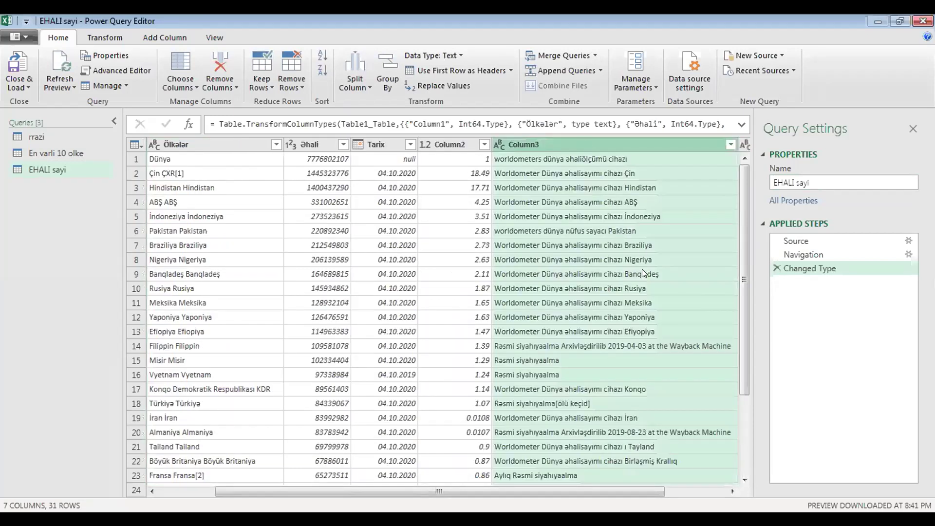
{"action": "right_click", "coordinate": [635, 304]}
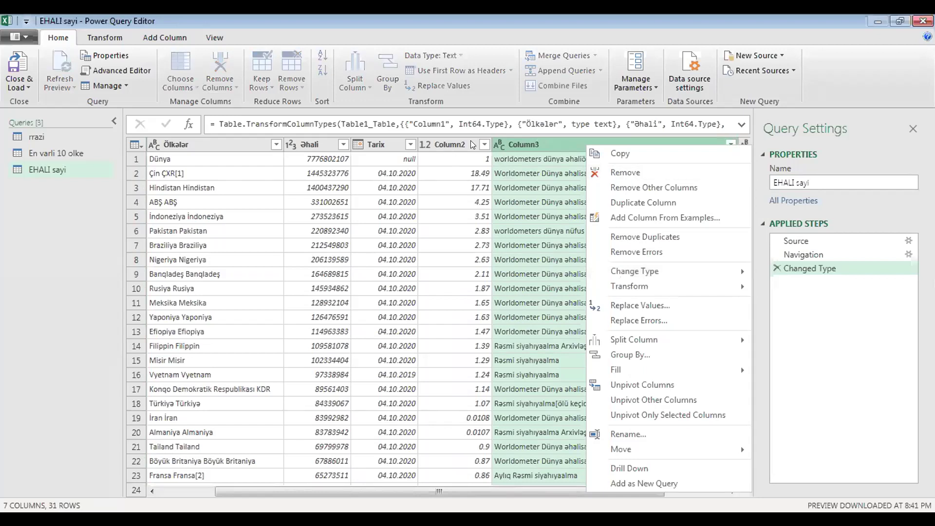
{"action": "key", "text": "Delete"}
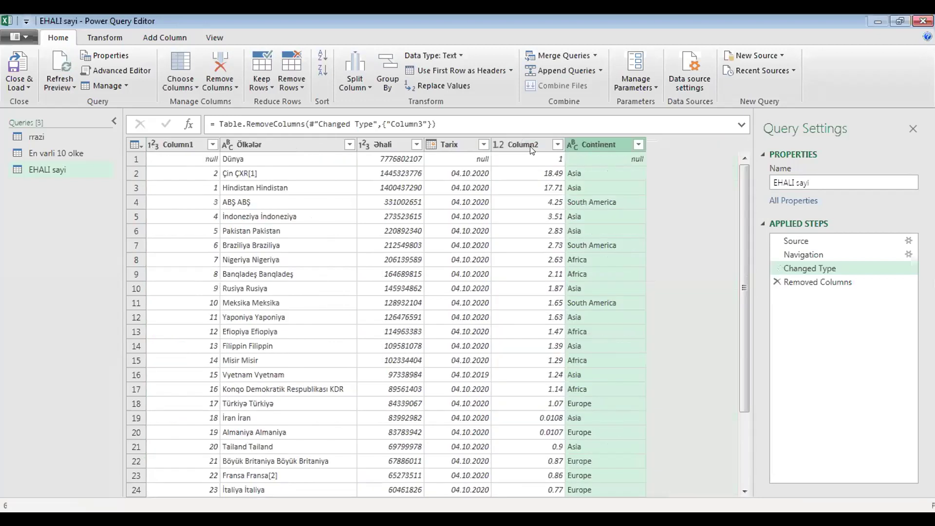
- Delete Column2, leaving Column1, Ölkələr, Əhali, Tarix and Continent
{"action": "left_click", "coordinate": [529, 146]}
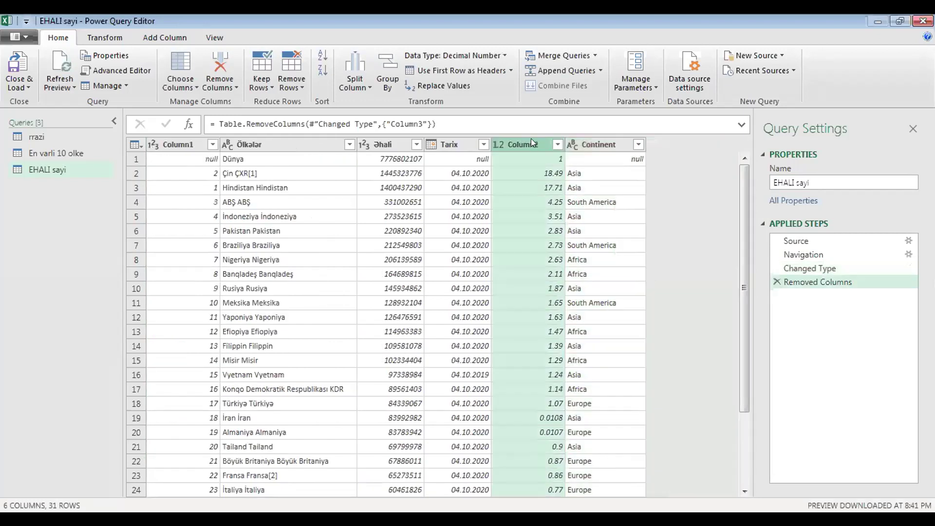
{"action": "right_click", "coordinate": [505, 182]}
{"action": "key", "text": "Escape"}
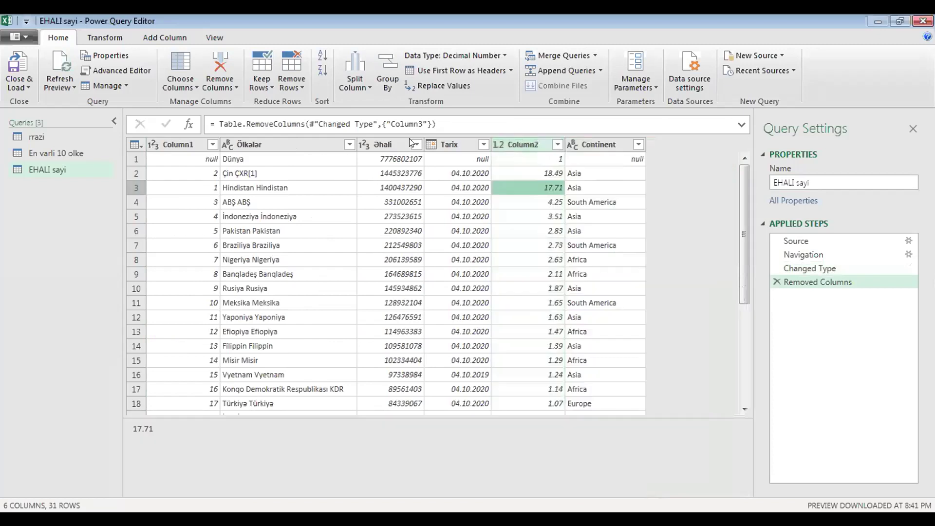
{"action": "left_click", "coordinate": [517, 142]}
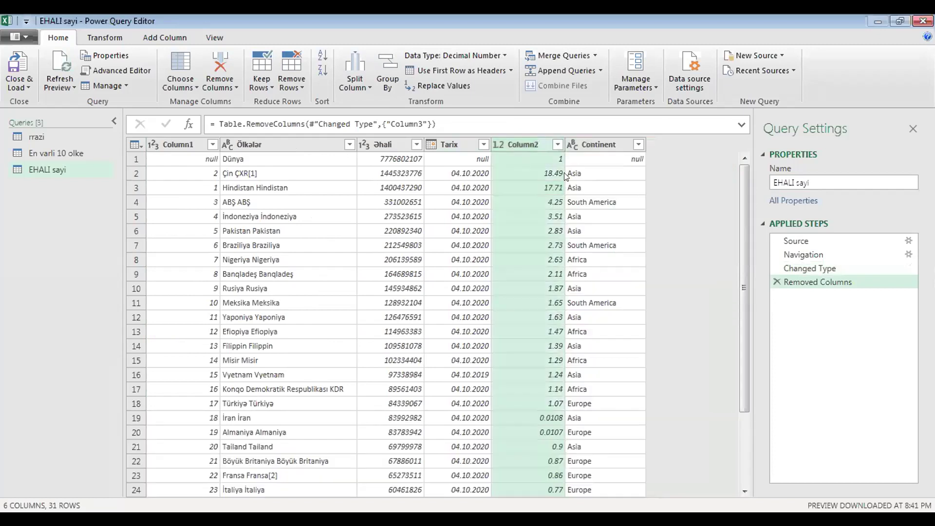
{"action": "right_click", "coordinate": [522, 142]}
{"action": "key", "text": "Escape"}
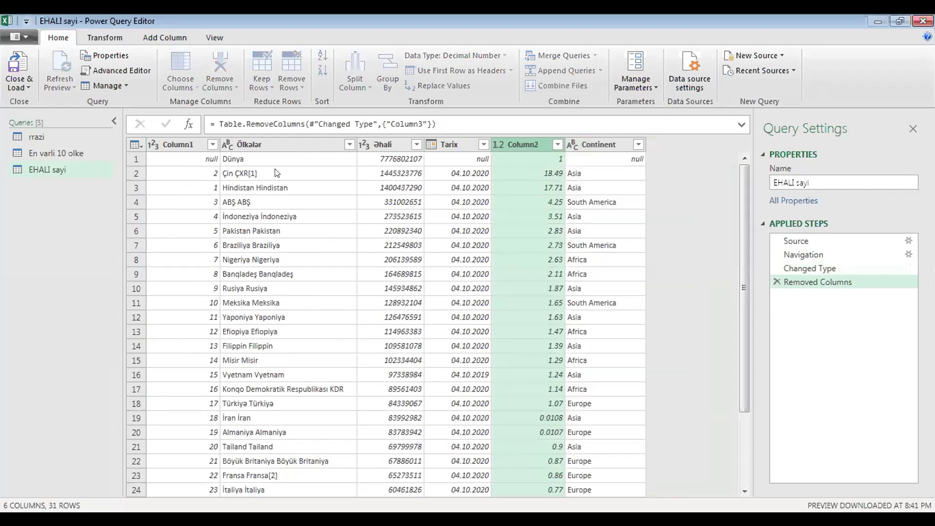
{"action": "key", "text": "Delete"}
{"action": "key", "text": "Down"}
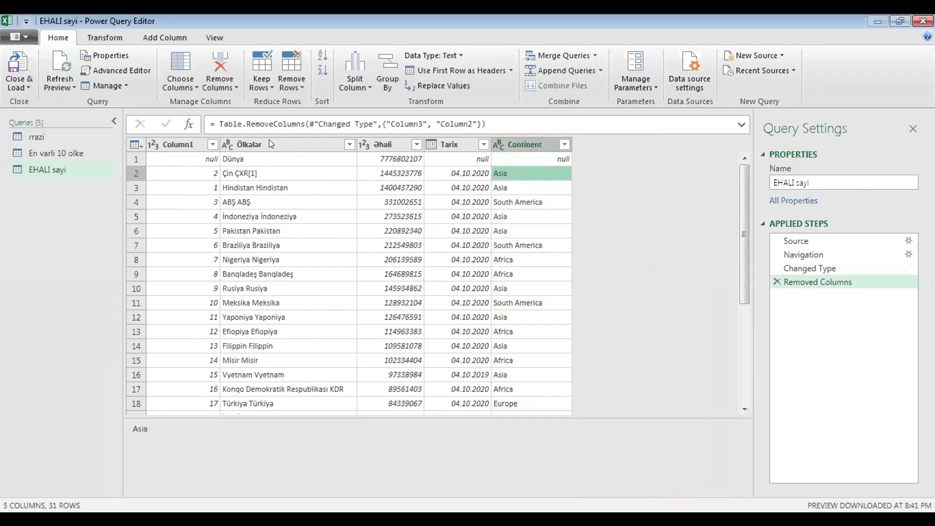
- Remove the top row, the Dünya total row, from the EHALI sayi query
{"action": "left_click", "coordinate": [269, 141]}
{"action": "left_click", "coordinate": [289, 85]}
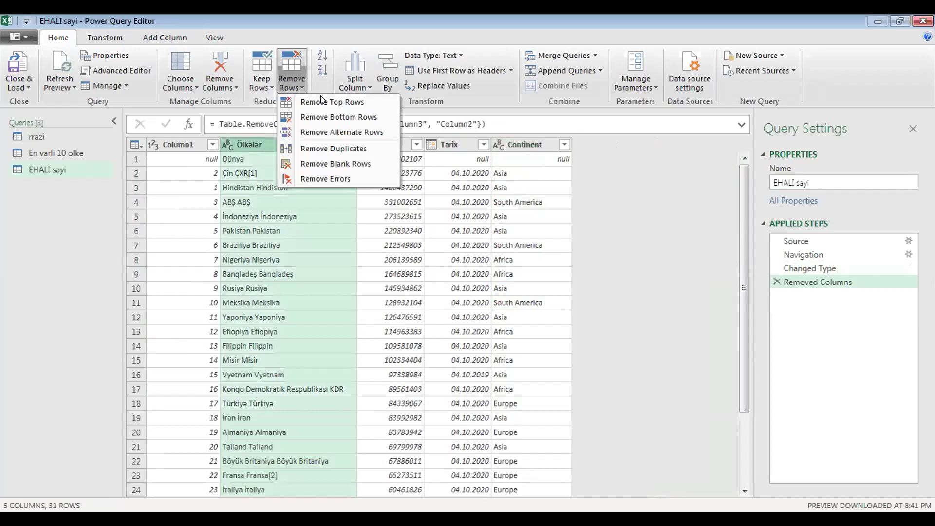
{"action": "left_click", "coordinate": [418, 128]}
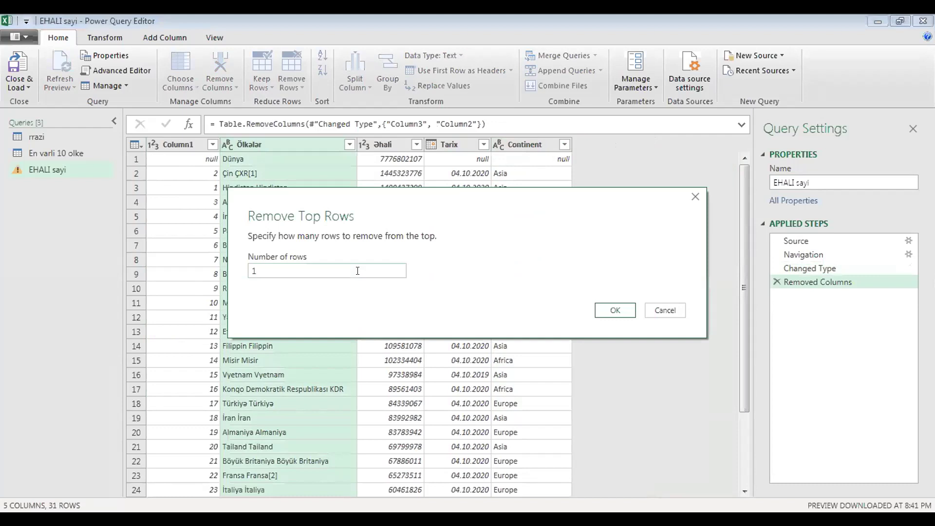
{"action": "key", "text": "Return"}
- Delete the Column1 numbering column and check the Tarix column's type
{"action": "right_click", "coordinate": [178, 143]}
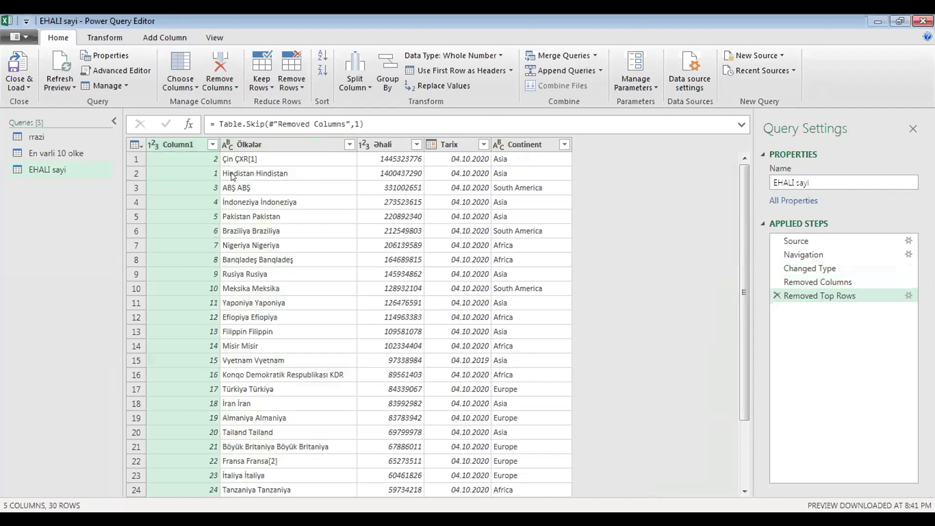
{"action": "left_click", "coordinate": [228, 170]}
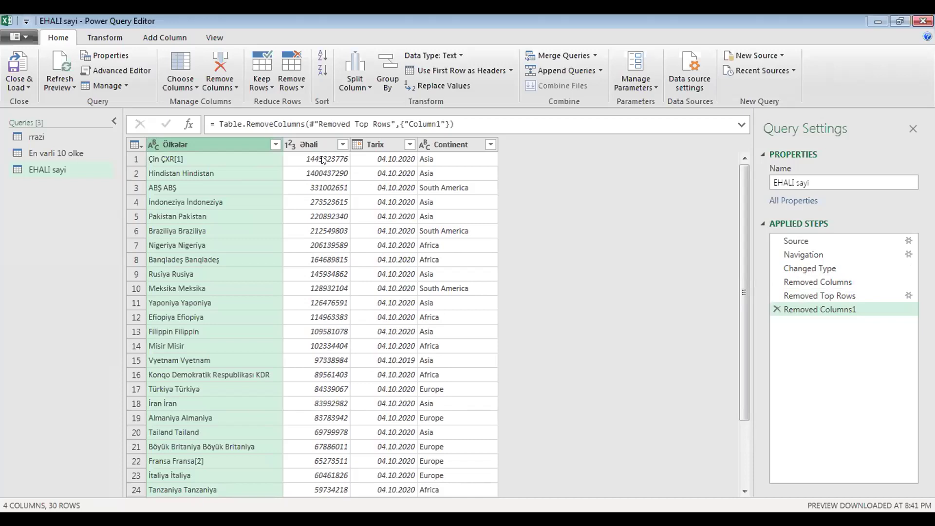
{"action": "left_click", "coordinate": [387, 142]}
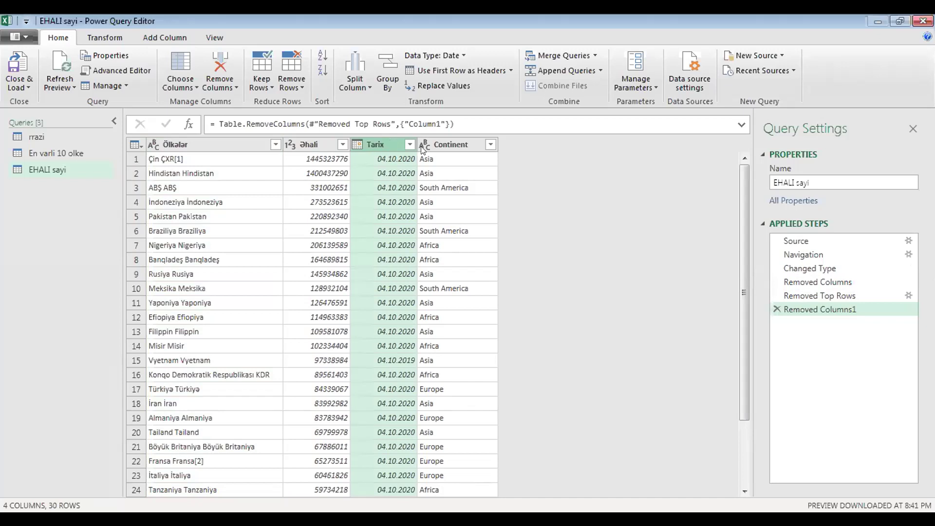
{"action": "left_click", "coordinate": [201, 146]}
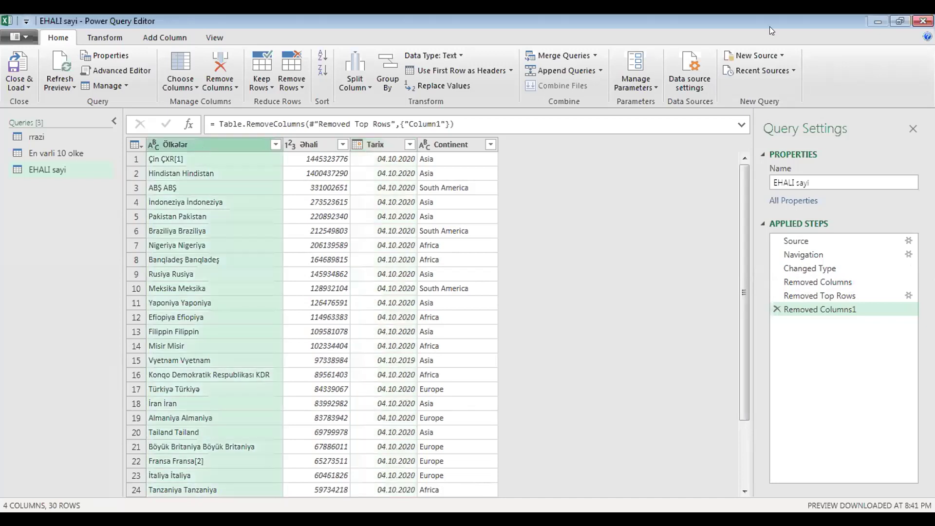
- Import the Xoşbəxtlik reytinqi file as a new Text/CSV query
{"action": "left_click", "coordinate": [779, 58]}
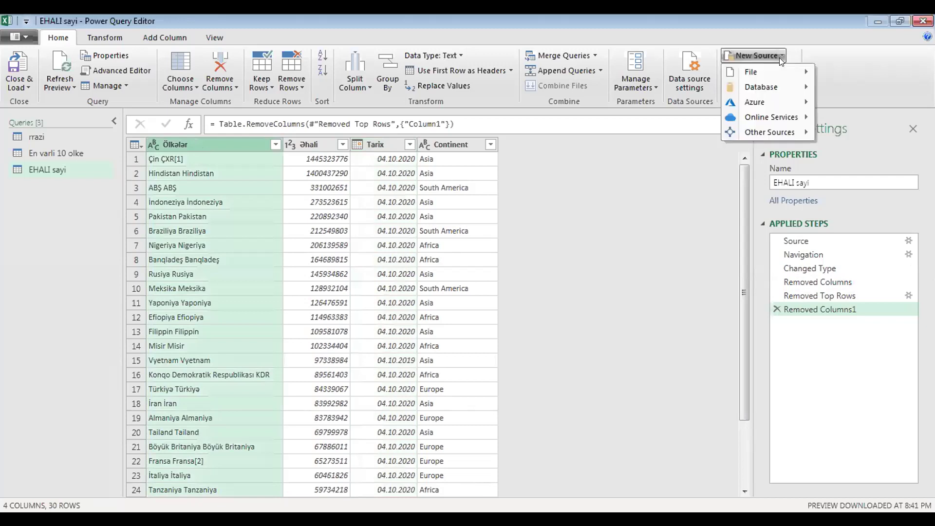
{"action": "key", "text": "Down"}
{"action": "key", "text": "Right"}
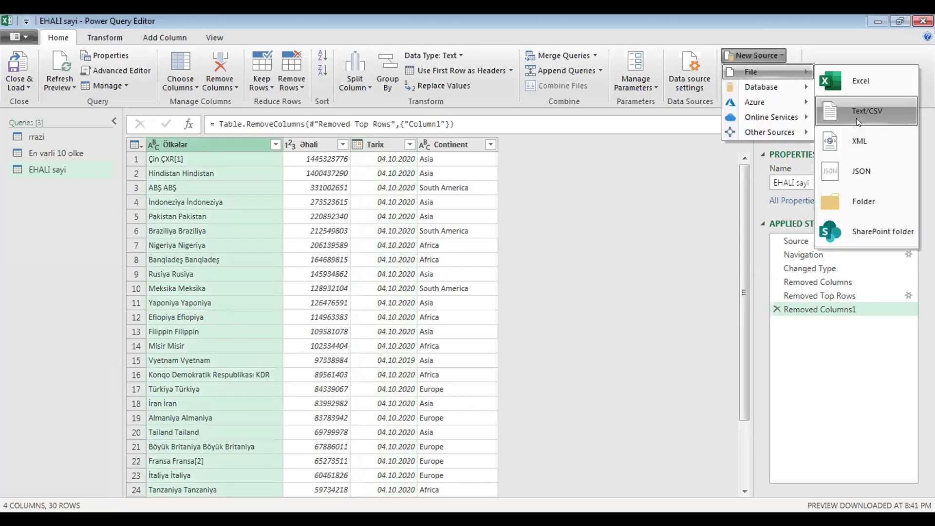
{"action": "left_click", "coordinate": [559, 203]}
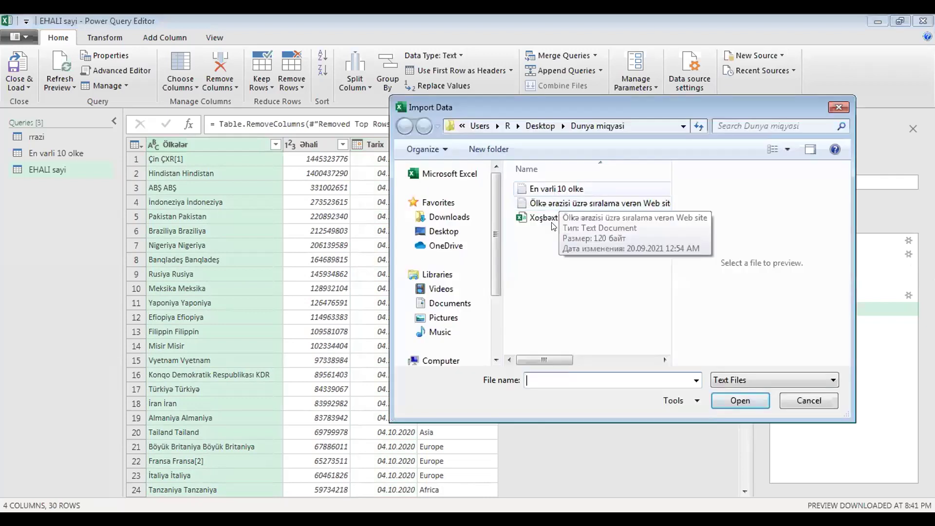
{"action": "left_click", "coordinate": [553, 221]}
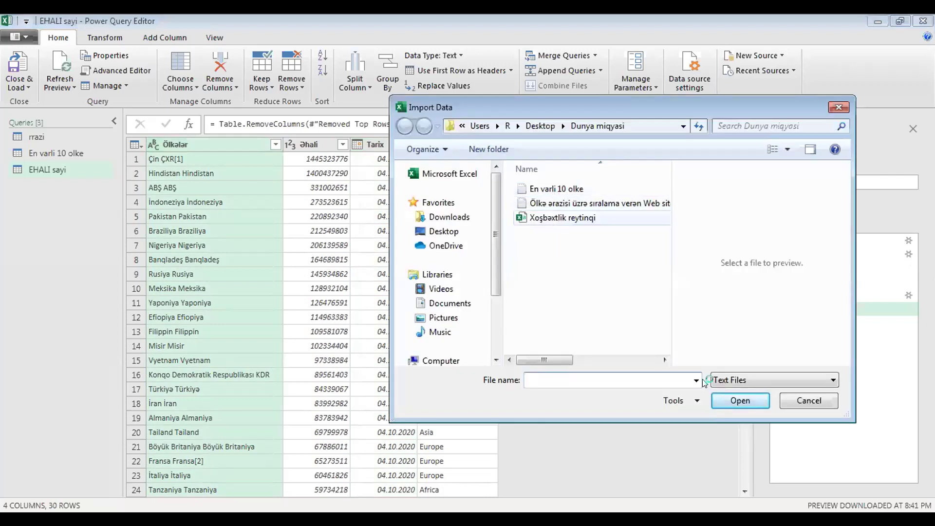
{"action": "left_click", "coordinate": [738, 402]}
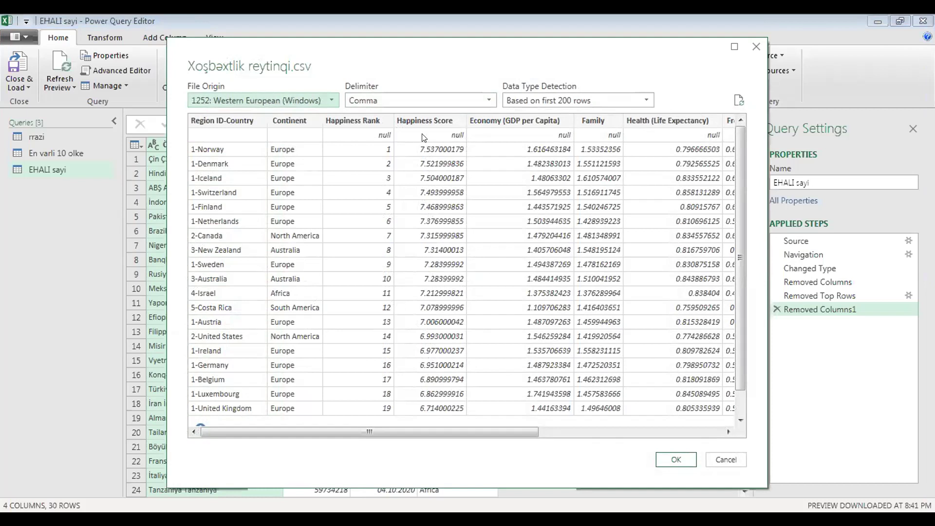
{"action": "left_click", "coordinate": [672, 459]}
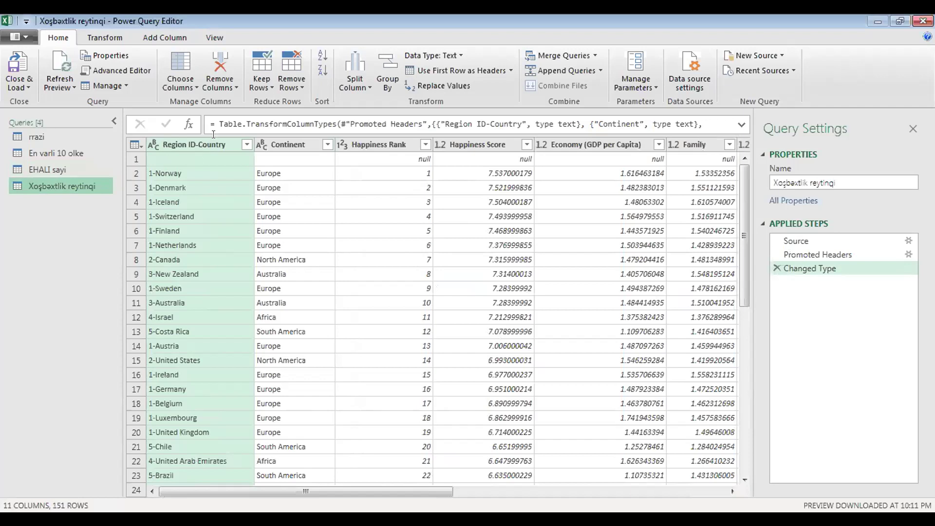
- Remove the empty first row with Remove Top Rows set to 1
{"action": "left_click", "coordinate": [296, 85]}
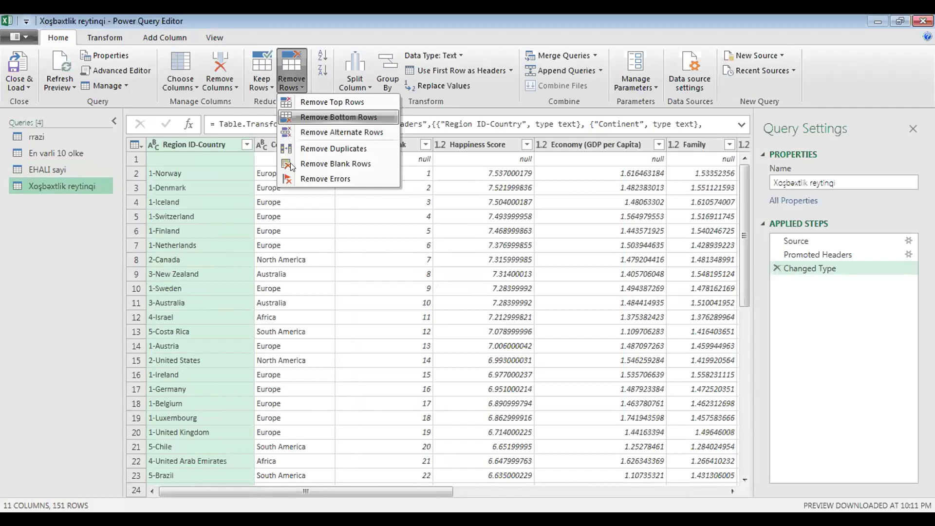
{"action": "left_click", "coordinate": [290, 163]}
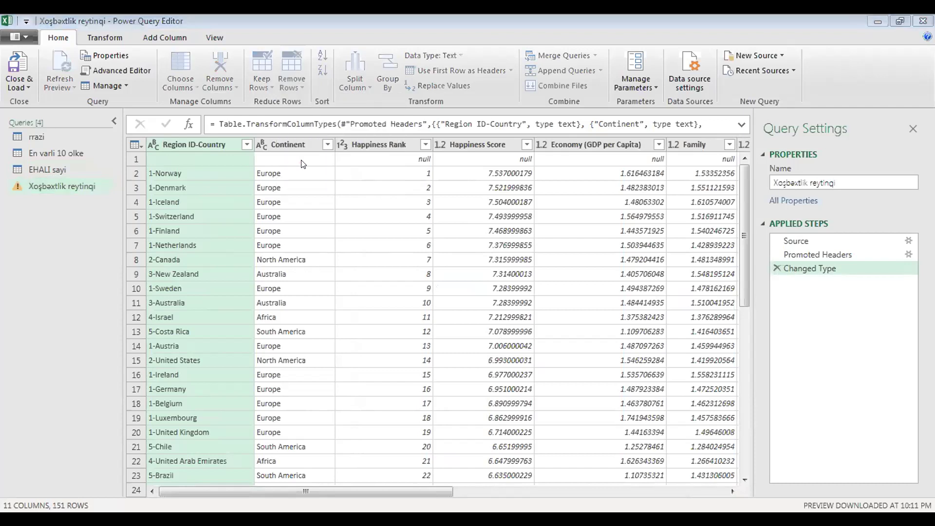
{"action": "type", "text": "1"}
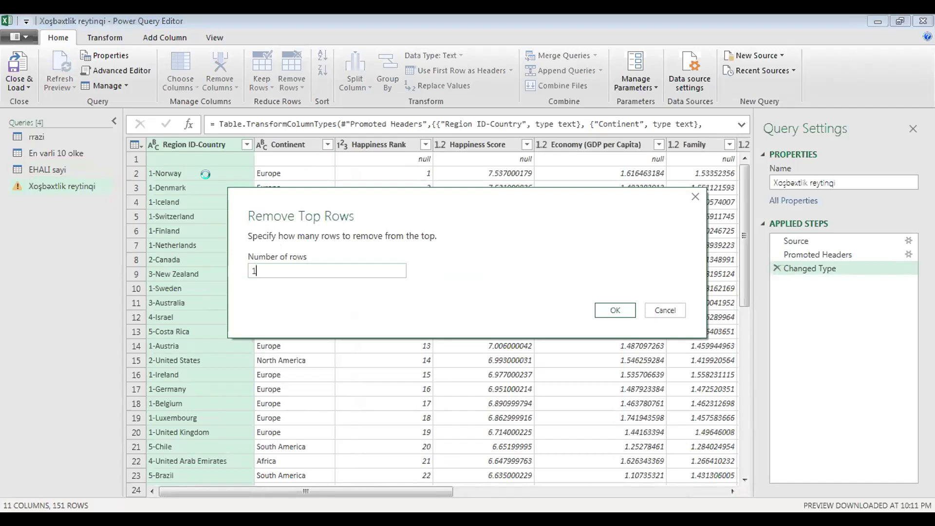
{"action": "key", "text": "Return"}
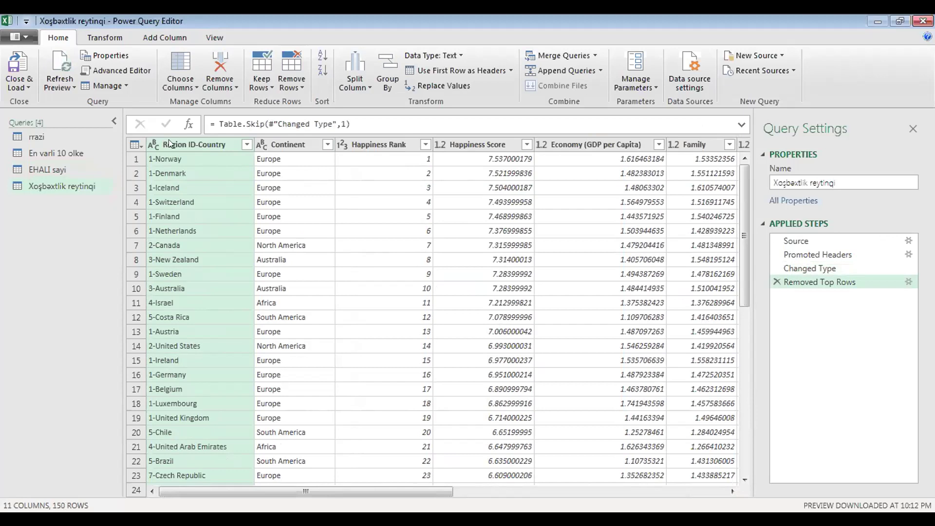
- Split Region ID-Country by the '-' delimiter at each occurrence
{"action": "left_click", "coordinate": [353, 84]}
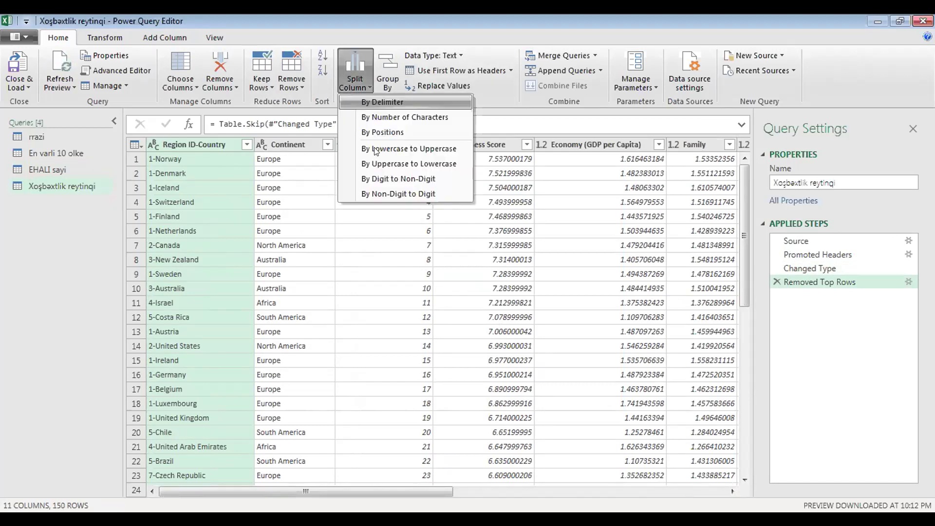
{"action": "left_click", "coordinate": [406, 149]}
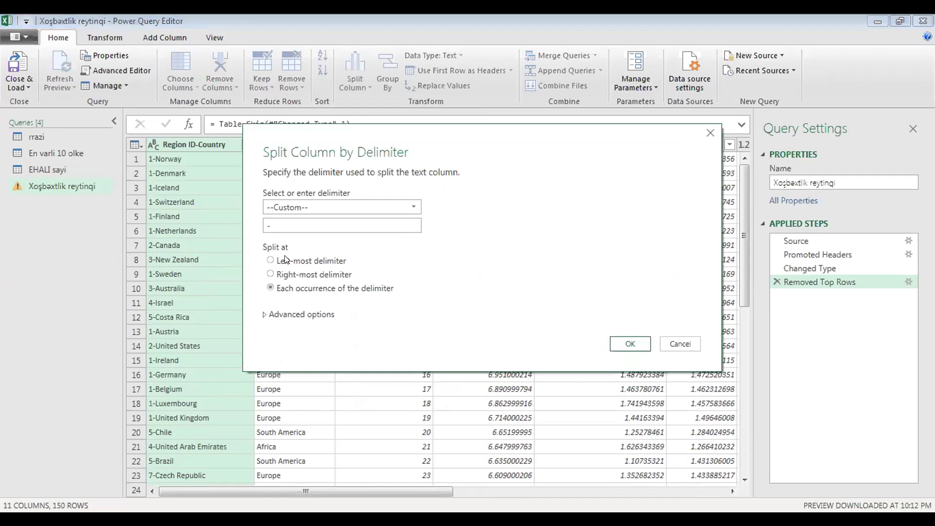
{"action": "left_click", "coordinate": [280, 262]}
{"action": "key", "text": "Down"}
{"action": "key", "text": "Down"}
{"action": "left_click", "coordinate": [643, 344]}
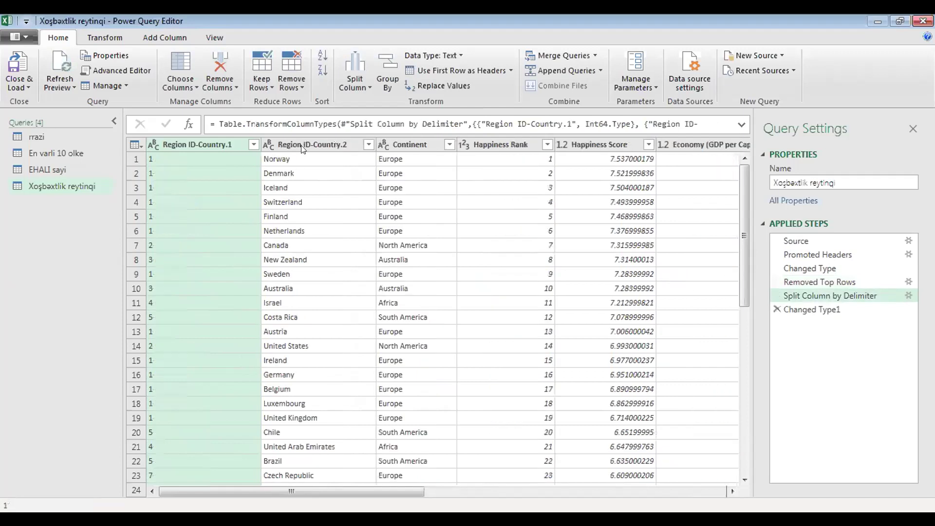
{"action": "left_click", "coordinate": [411, 146]}
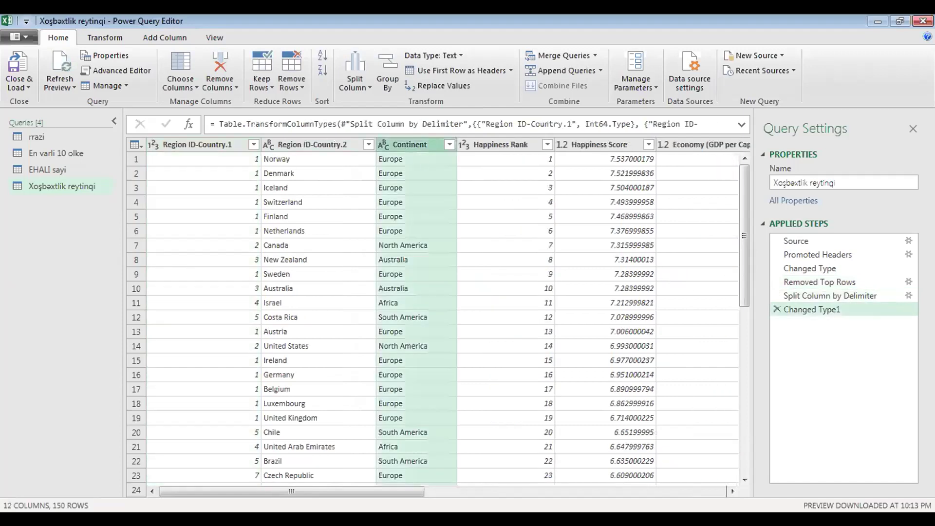
- Round the Health (Life Expectancy) through Dystopia Residual columns to 2 decimal places
{"action": "left_click", "coordinate": [713, 491]}
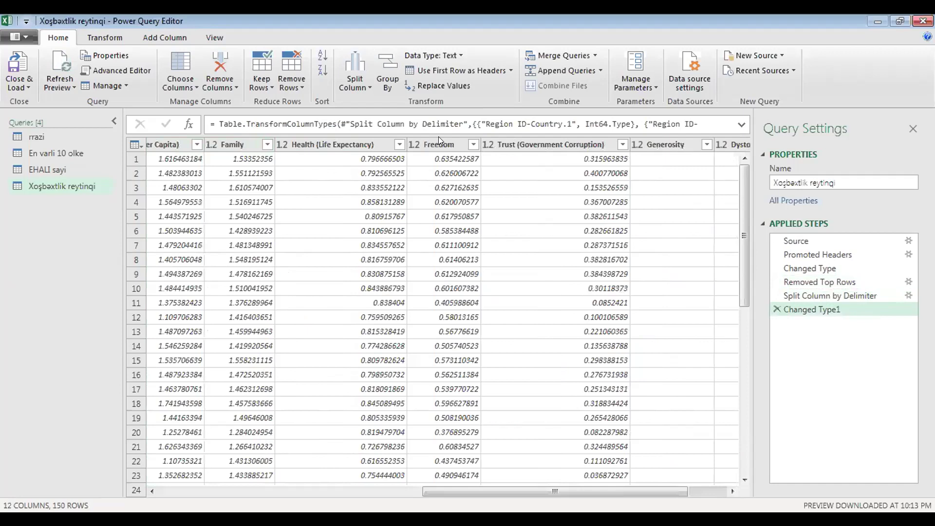
{"action": "left_click", "coordinate": [343, 146]}
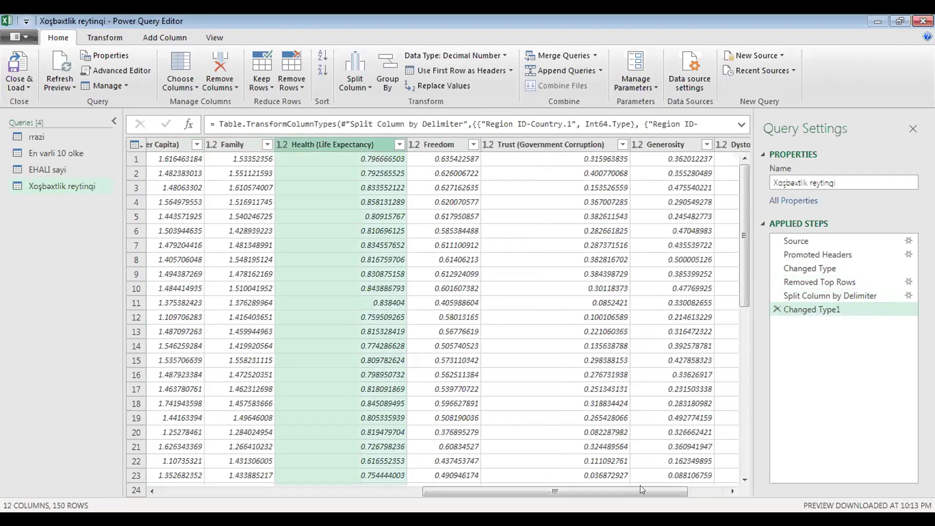
{"action": "left_click", "coordinate": [708, 491]}
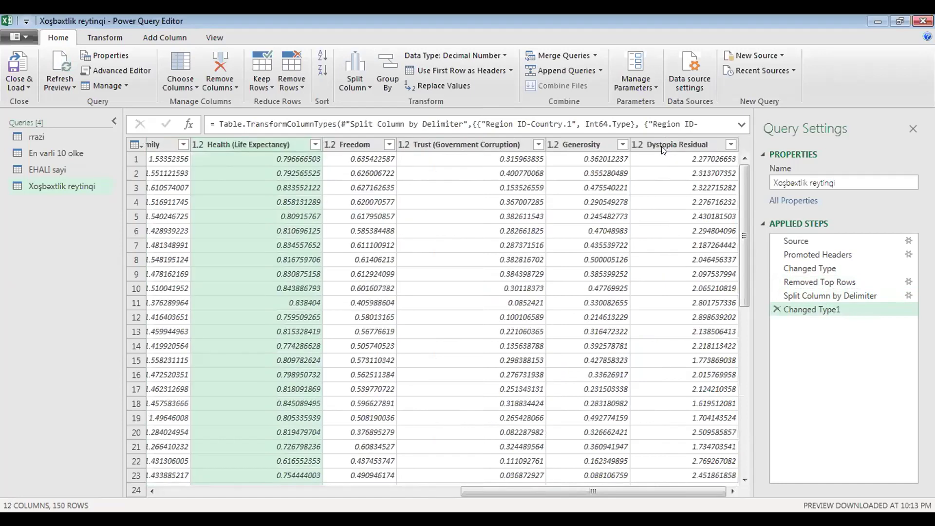
{"action": "left_click", "coordinate": [661, 146], "text": "shift"}
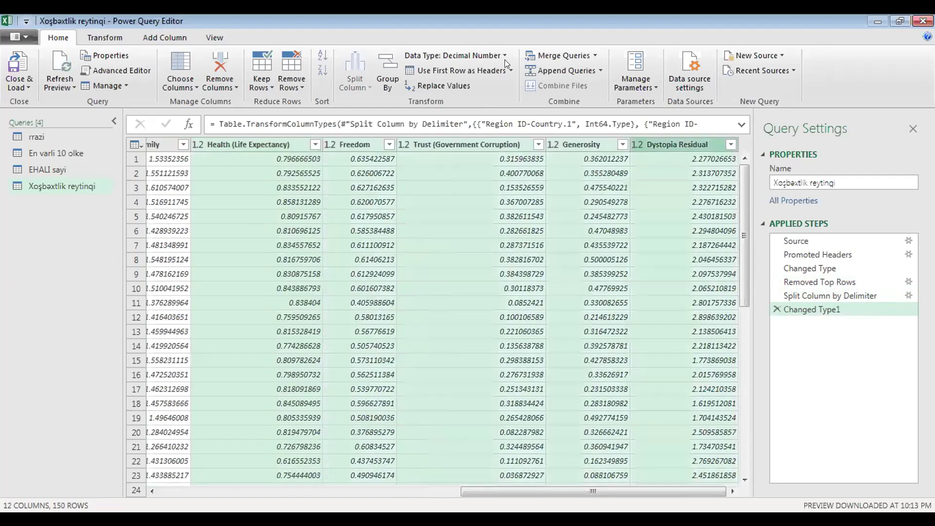
{"action": "scroll", "coordinate": [506, 63], "scroll_direction": "down", "scroll_amount": 1}
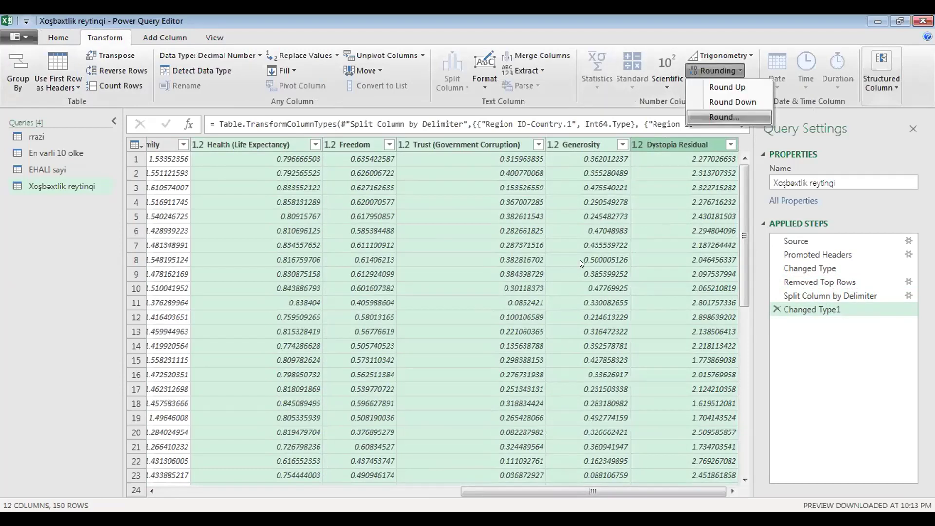
{"action": "left_click", "coordinate": [551, 278]}
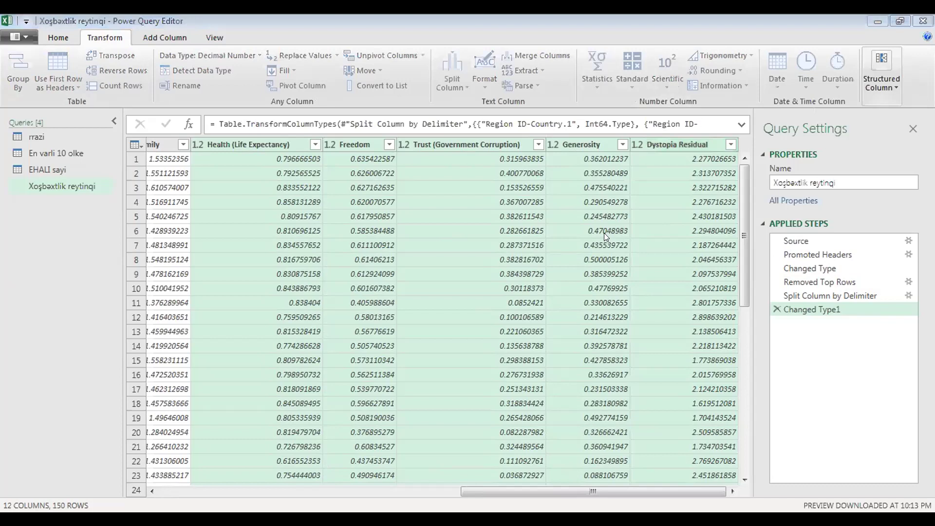
{"action": "type", "text": "2"}
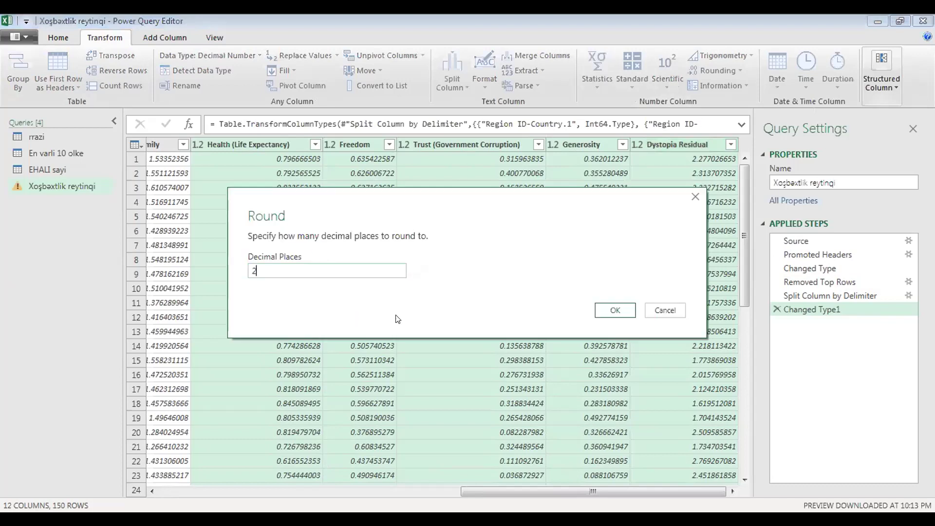
{"action": "key", "text": "Return"}
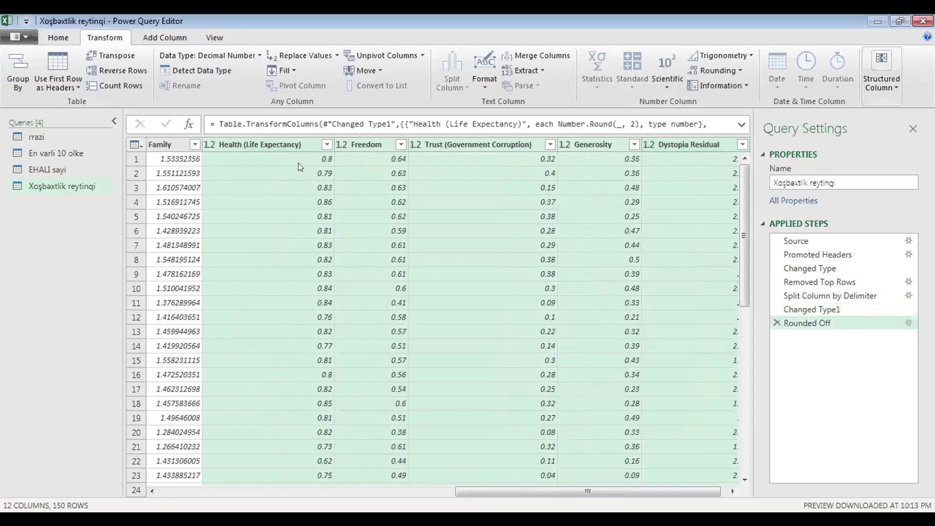
- Round the Happiness Score, Economy and Family columns to 2 decimal places
{"action": "left_click_drag", "start_coordinate": [661, 485], "coordinate": [572, 487]}
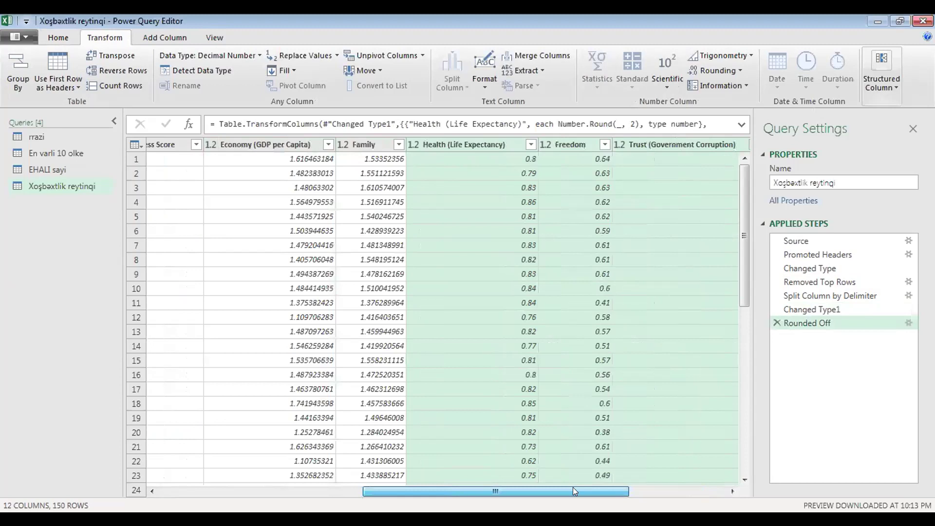
{"action": "left_click_drag", "start_coordinate": [573, 487], "coordinate": [546, 487]}
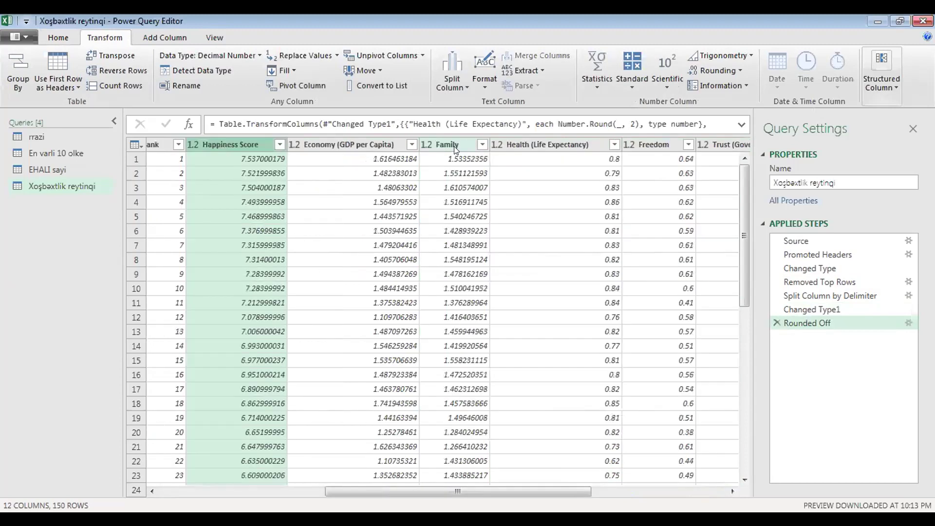
{"action": "left_click", "coordinate": [454, 146], "text": "shift"}
{"action": "right_click", "coordinate": [456, 147]}
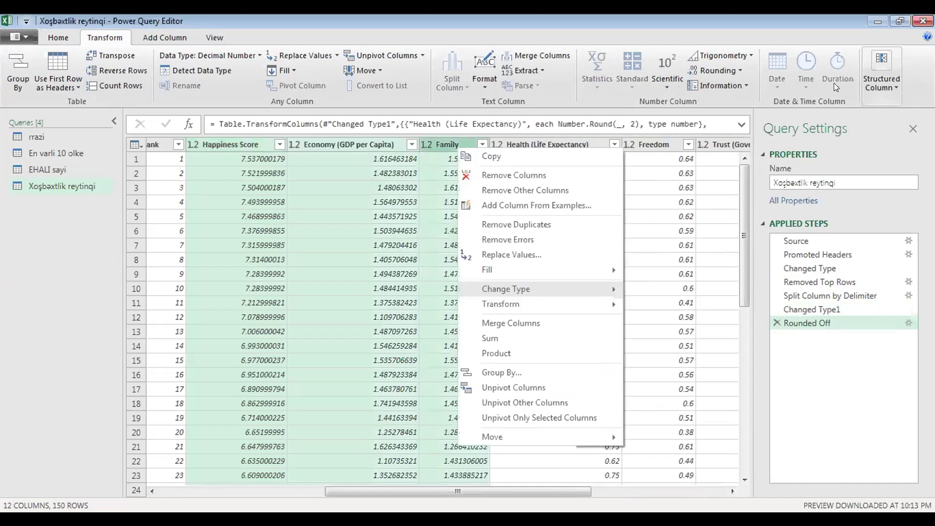
{"action": "mouse_move", "coordinate": [581, 288]}
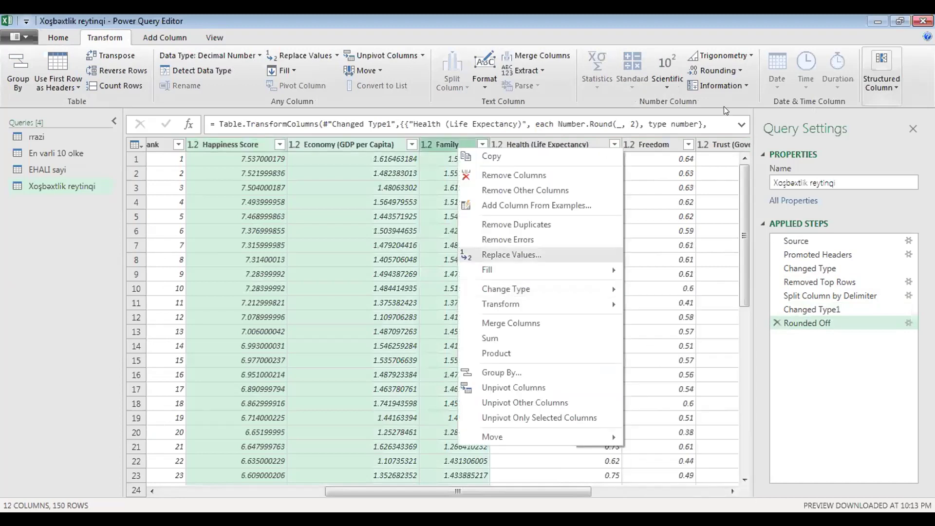
{"action": "left_click", "coordinate": [733, 71]}
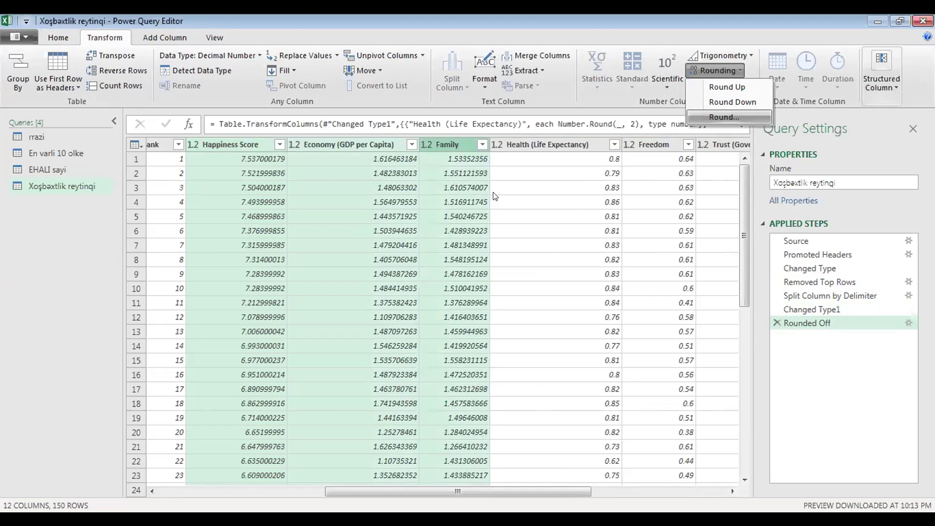
{"action": "key", "text": "Return"}
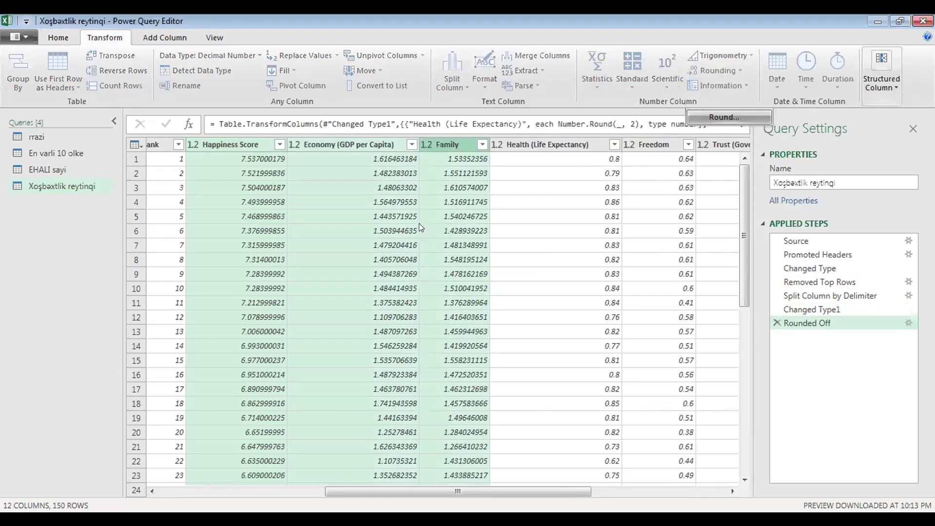
{"action": "type", "text": "2"}
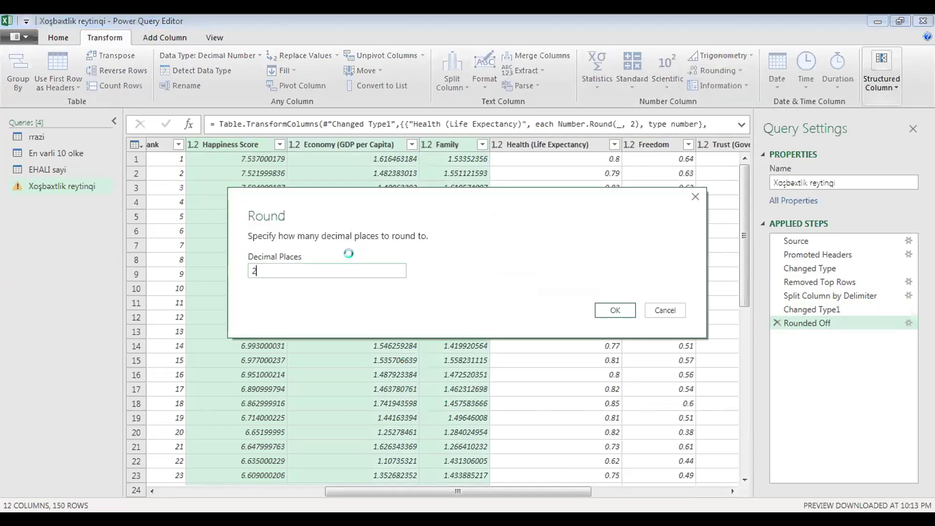
{"action": "key", "text": "Return"}
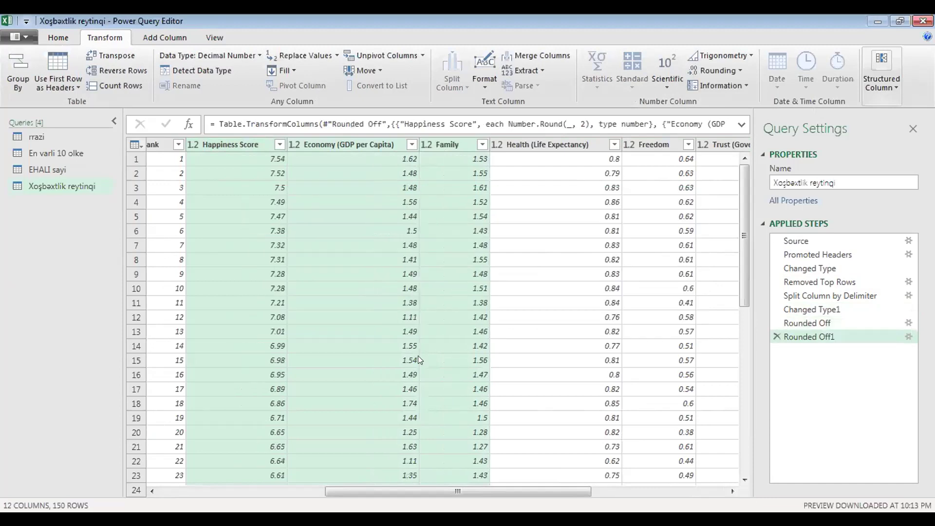
{"action": "scroll", "coordinate": [418, 359], "scroll_direction": "left", "scroll_amount": 5}
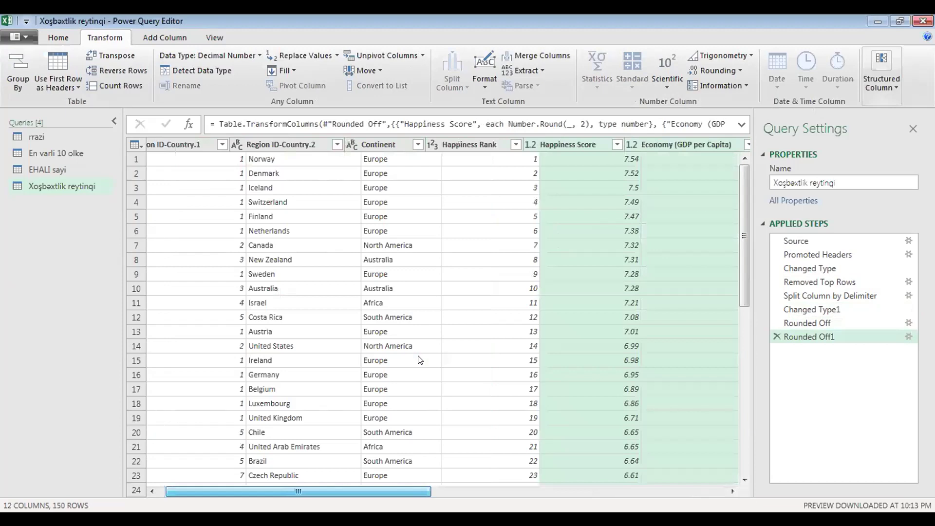
{"action": "scroll", "coordinate": [419, 359], "scroll_direction": "left", "scroll_amount": 1}
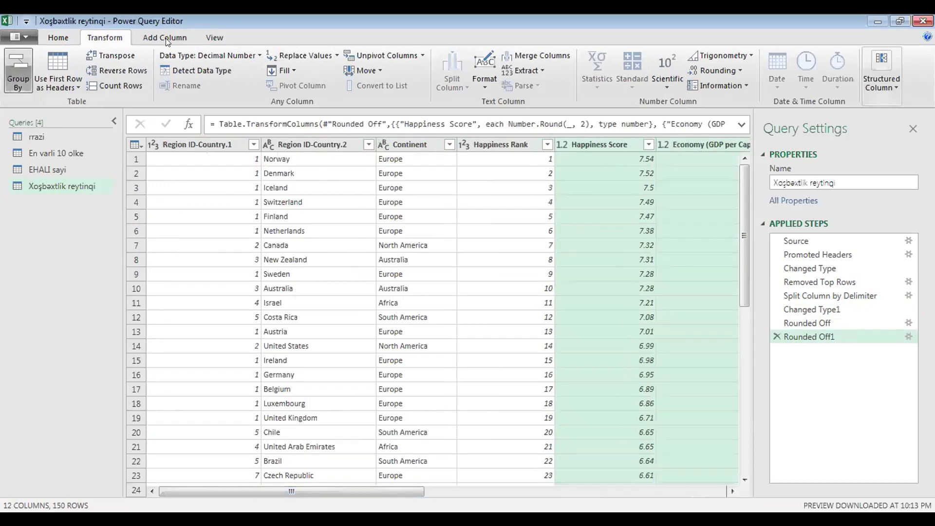
{"action": "scroll", "coordinate": [18, 51], "scroll_direction": "down", "scroll_amount": 1}
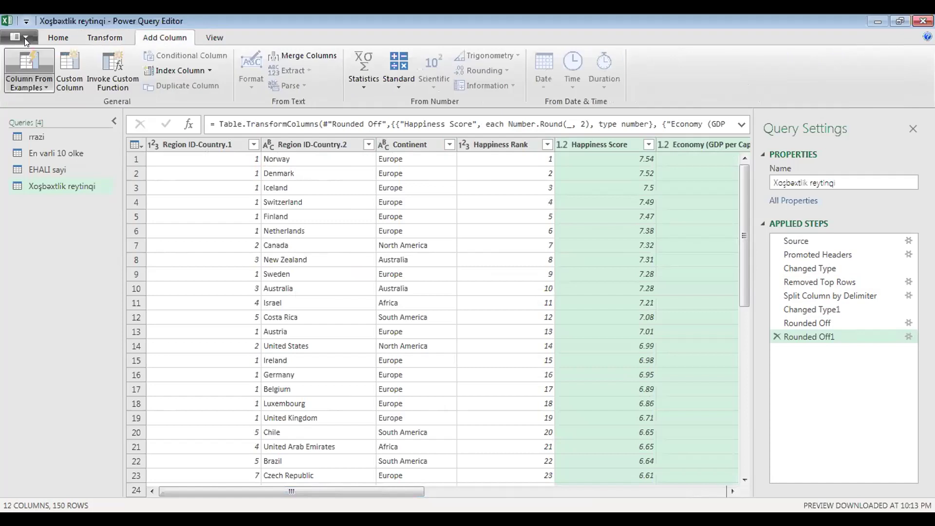
- Close the editor with Close & Load To... from the File menu
{"action": "key", "text": "alt+f"}
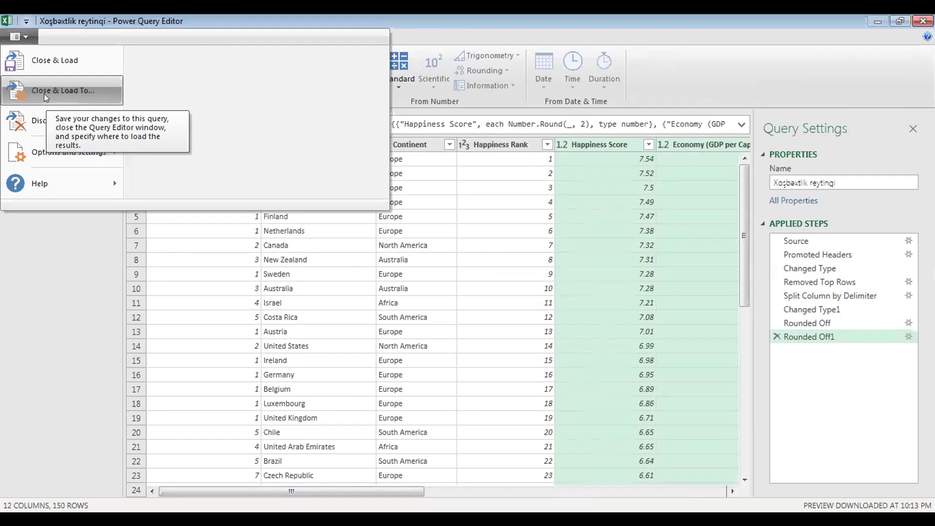
{"action": "key", "text": "Escape"}
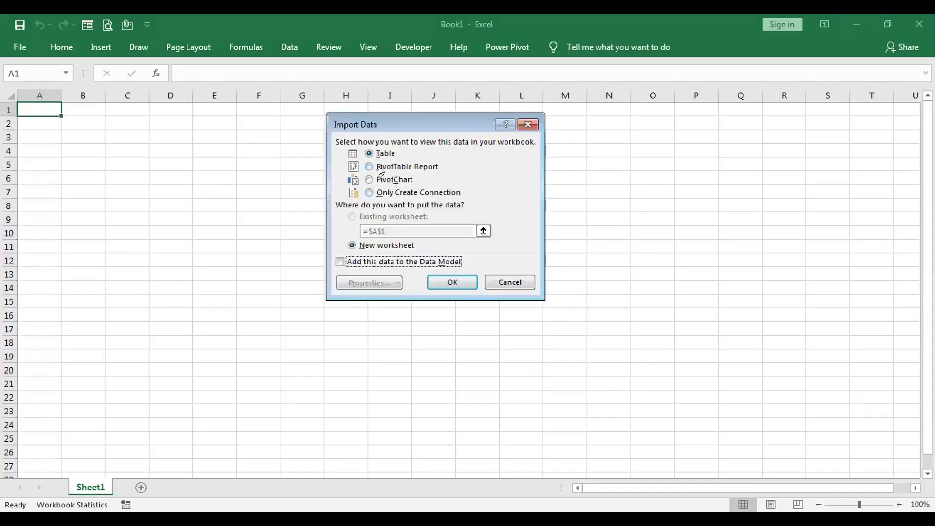
- Load the queries as Only Create Connection, with Add this data to the Data Model ticked
{"action": "left_click", "coordinate": [381, 170]}
{"action": "left_click_drag", "start_coordinate": [378, 184], "coordinate": [373, 196]}
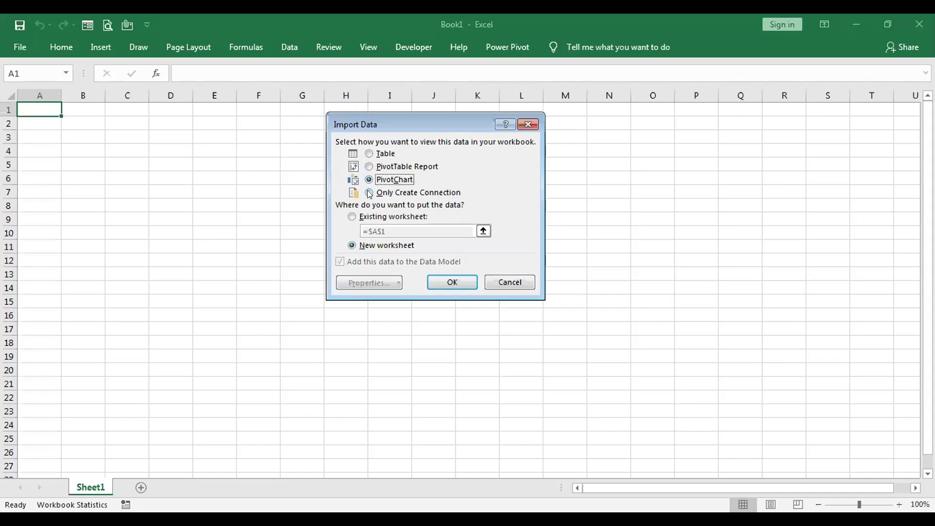
{"action": "key", "text": "Down"}
{"action": "left_click", "coordinate": [364, 261]}
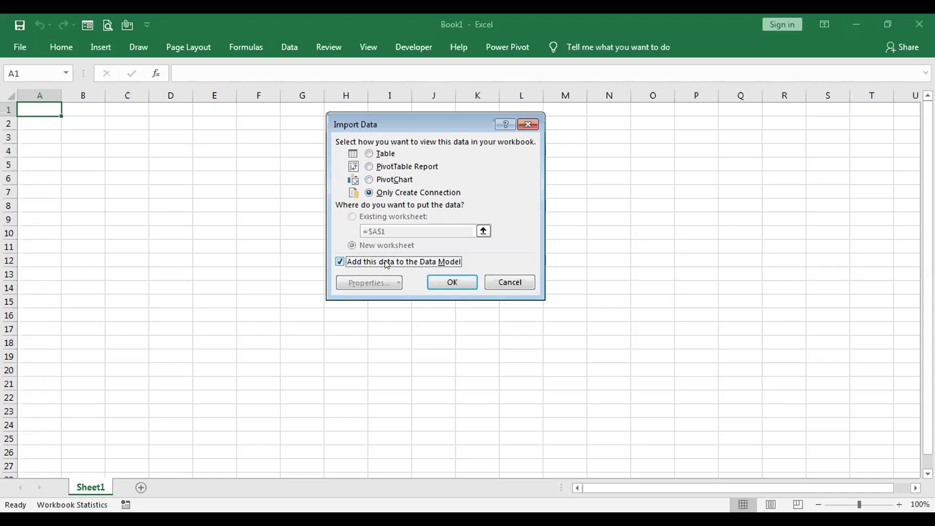
{"action": "left_click", "coordinate": [439, 288]}
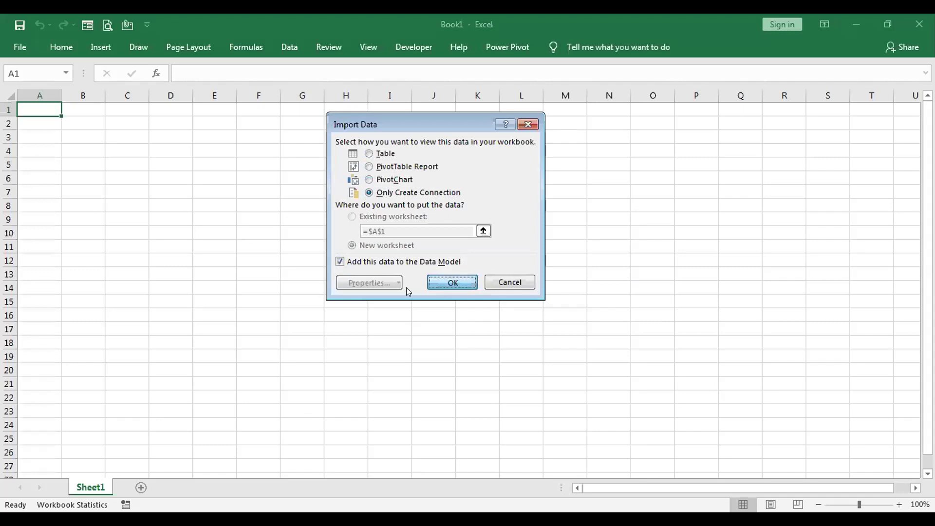
{"action": "left_click", "coordinate": [450, 282]}
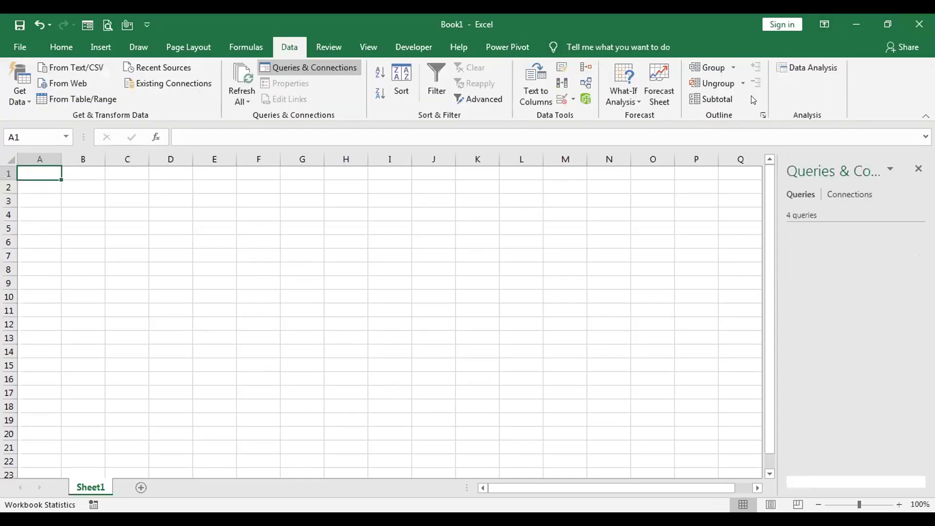
- Review the COM add-ins list, confirming Power Pivot for Excel is enabled
{"action": "right_click", "coordinate": [843, 92]}
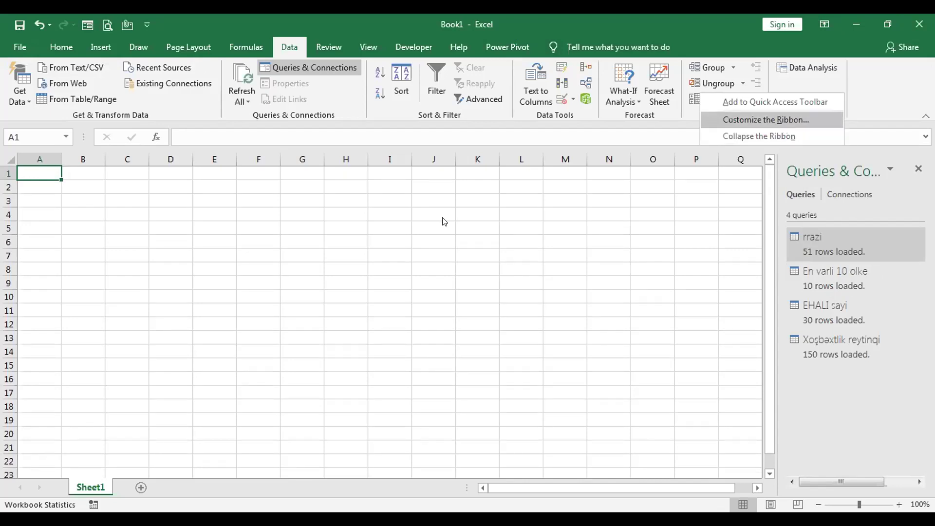
{"action": "key", "text": "Escape"}
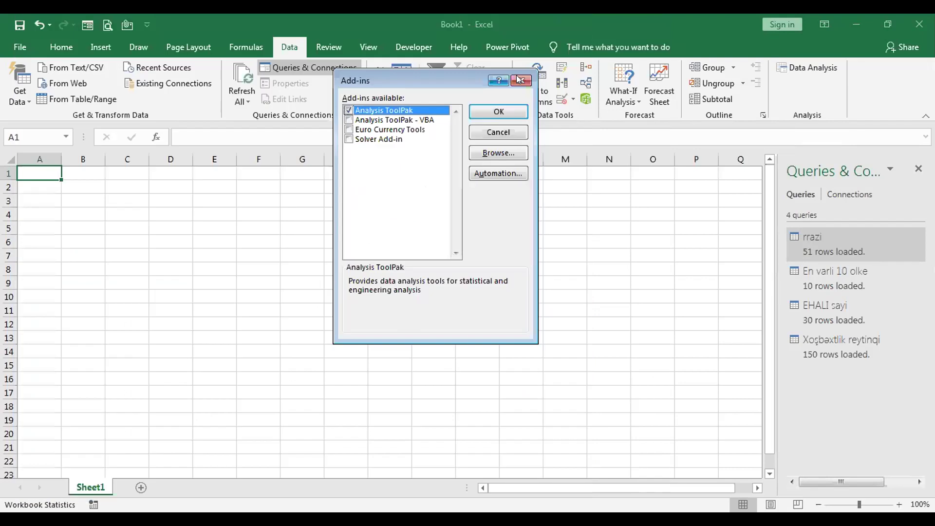
{"action": "left_click", "coordinate": [519, 79]}
{"action": "right_click", "coordinate": [816, 99]}
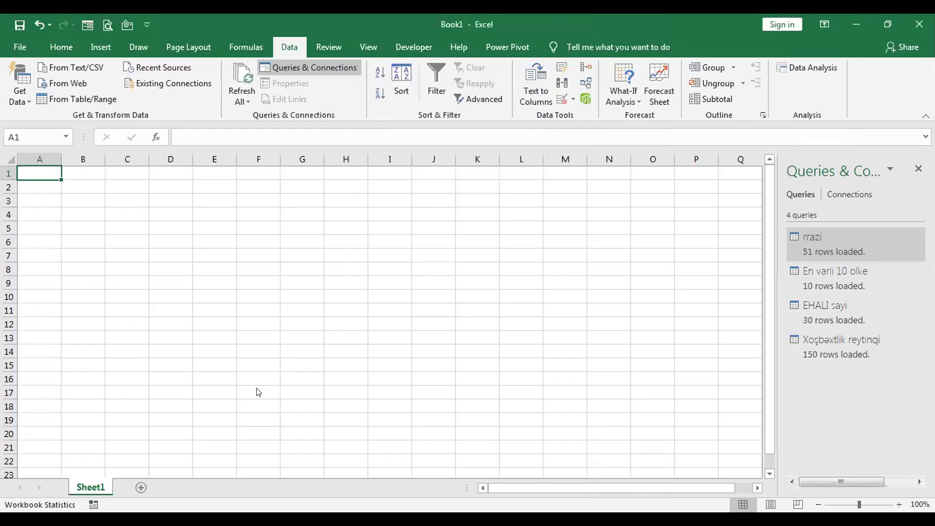
{"action": "key", "text": "Return"}
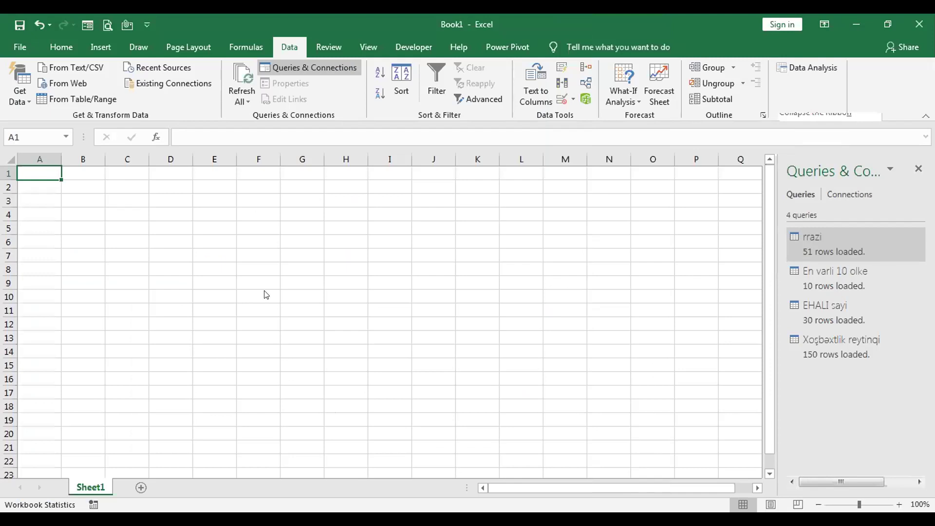
{"action": "left_click", "coordinate": [232, 252]}
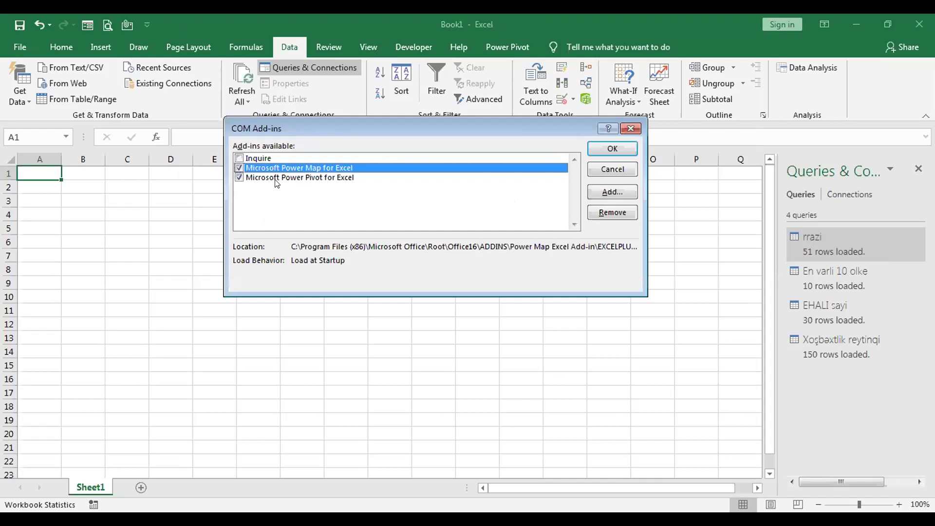
{"action": "left_click", "coordinate": [628, 128]}
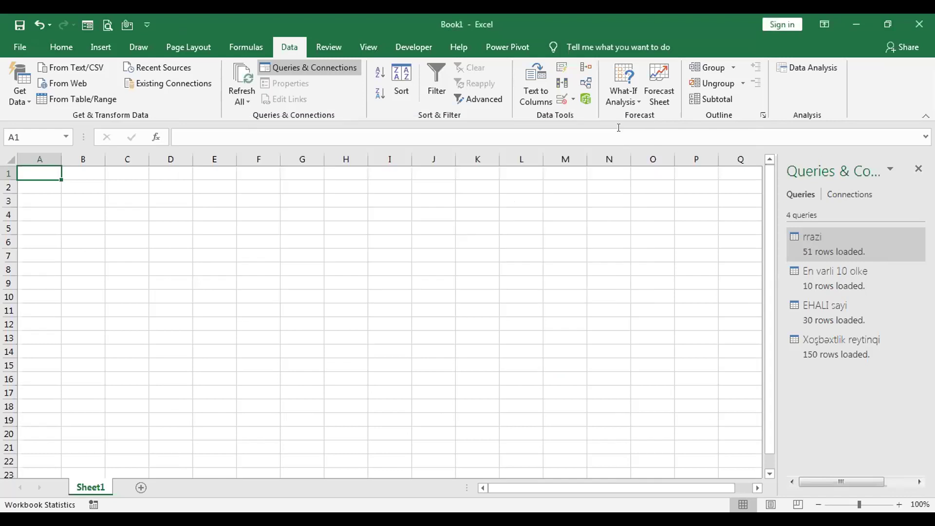
- On the Power Pivot tab, check the Measures options and open Manage
{"action": "left_click", "coordinate": [519, 45]}
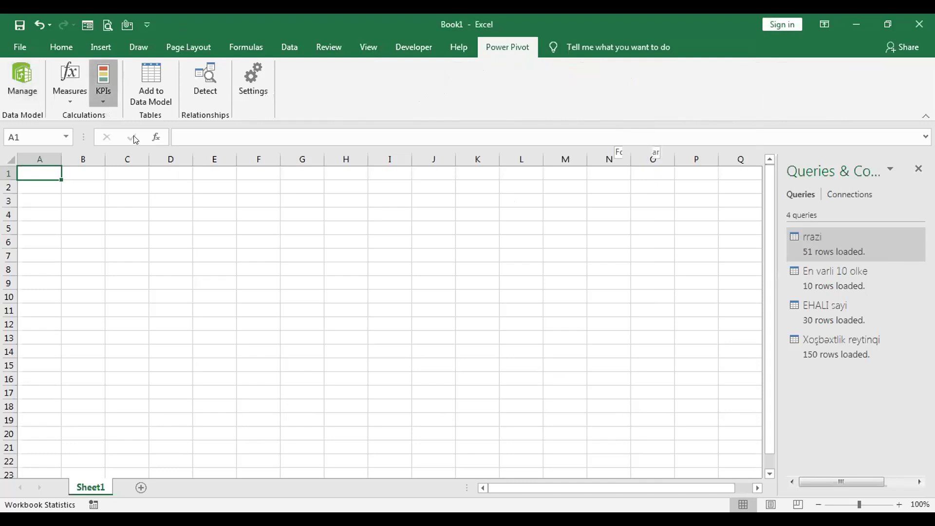
{"action": "left_click", "coordinate": [68, 105]}
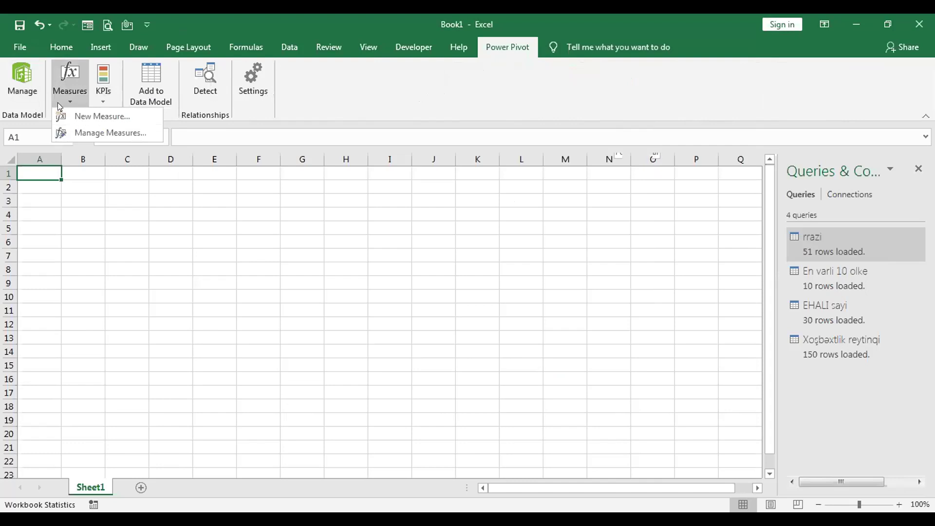
{"action": "left_click", "coordinate": [28, 94]}
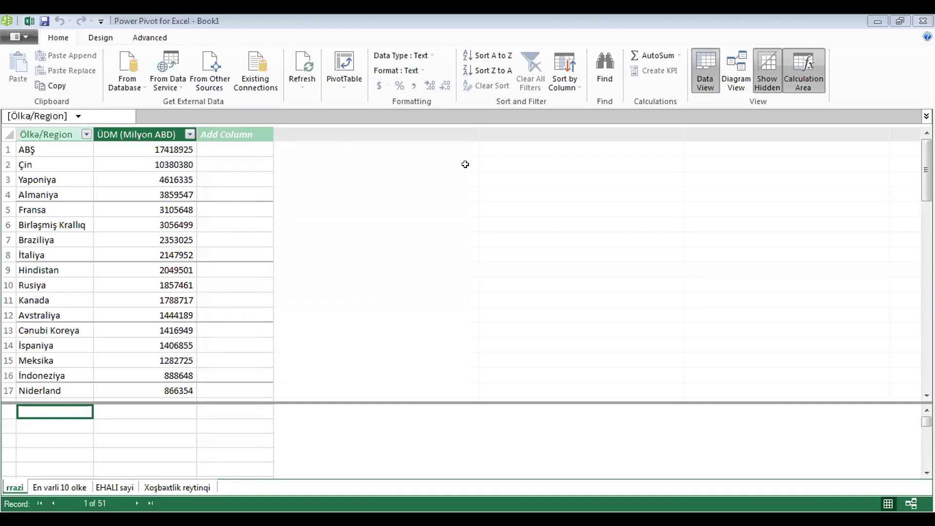
{"action": "left_click", "coordinate": [149, 39]}
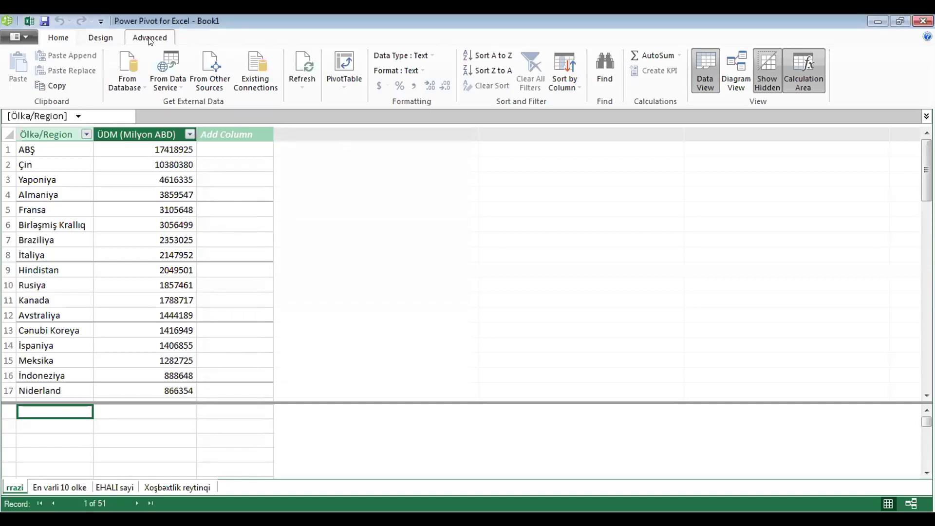
{"action": "left_click", "coordinate": [97, 37]}
{"action": "left_click", "coordinate": [67, 39]}
- Switch Power Pivot to Diagram View showing the four tables
{"action": "left_click", "coordinate": [736, 79]}
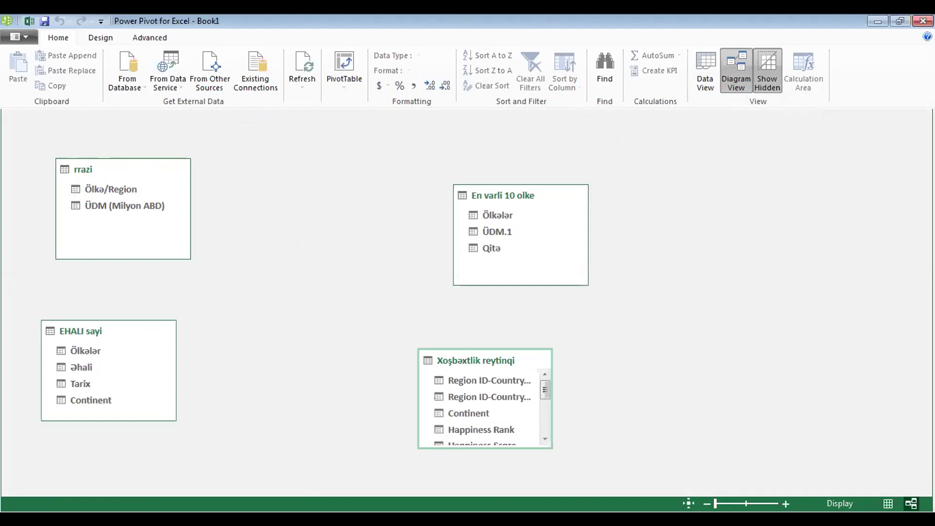
{"action": "mouse_move", "coordinate": [84, 351]}
- Relate EHALI sayi's Ölkələr field to the Ölkələr field of En varli 10 olke
{"action": "left_click_drag", "start_coordinate": [146, 351], "coordinate": [485, 220]}
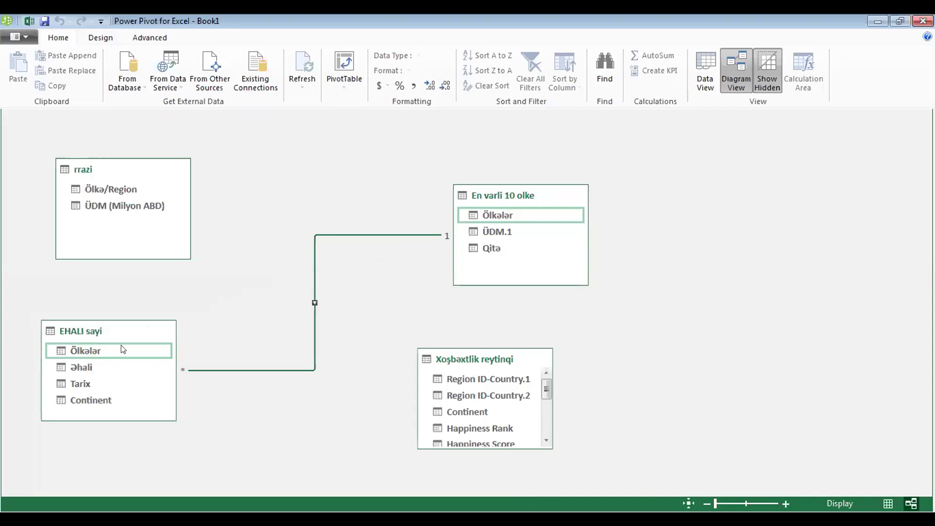
{"action": "mouse_move", "coordinate": [126, 236]}
{"action": "mouse_move", "coordinate": [511, 177]}
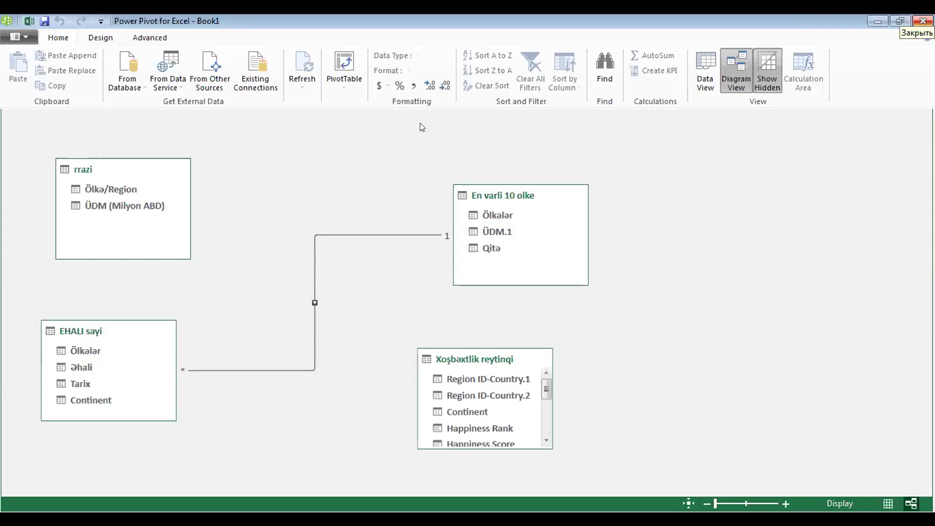
- Insert an empty PivotTable1 from the data model onto Sheet1
{"action": "left_click", "coordinate": [335, 84]}
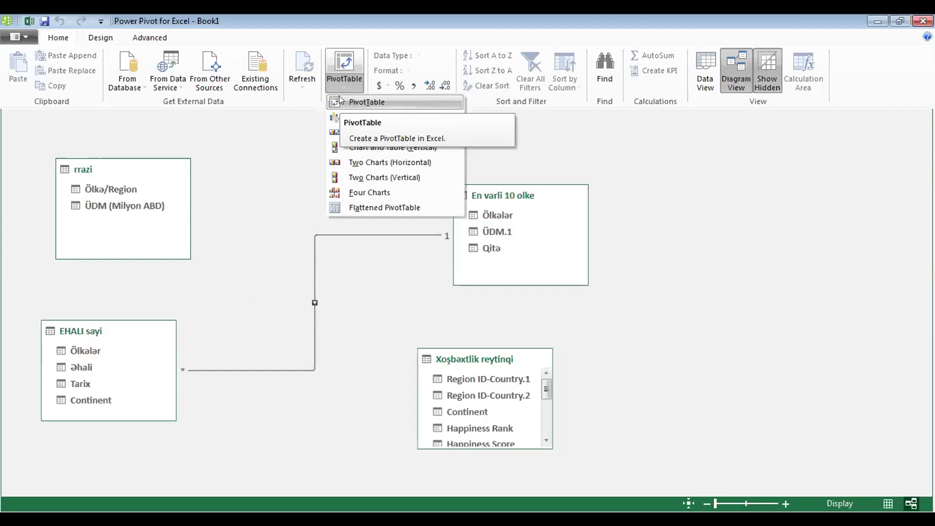
{"action": "left_click", "coordinate": [360, 102]}
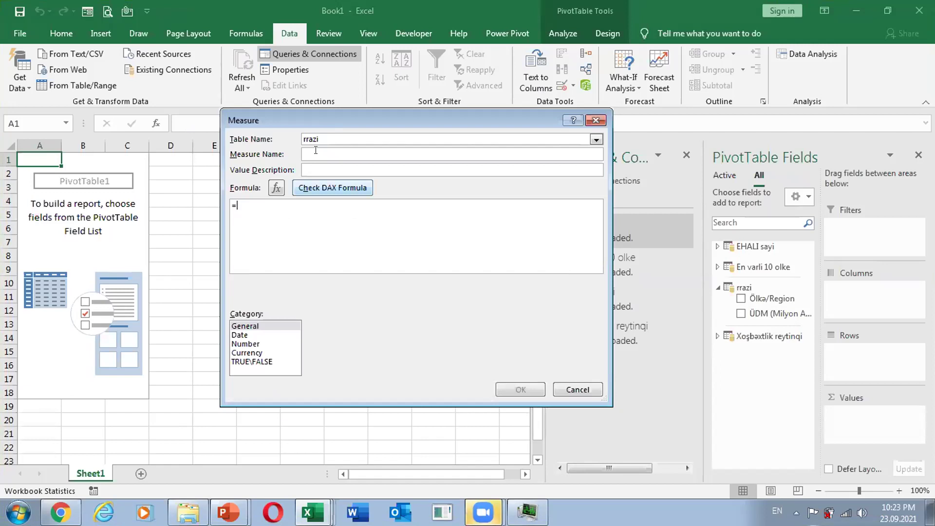
- Name the measure toplam UDM with the formula =SUM(rrazi[ÜDM (Milyon ABD)])
{"action": "type", "text": "cm"}
{"action": "key", "text": "BackSpace"}
{"action": "key", "text": "BackSpace"}
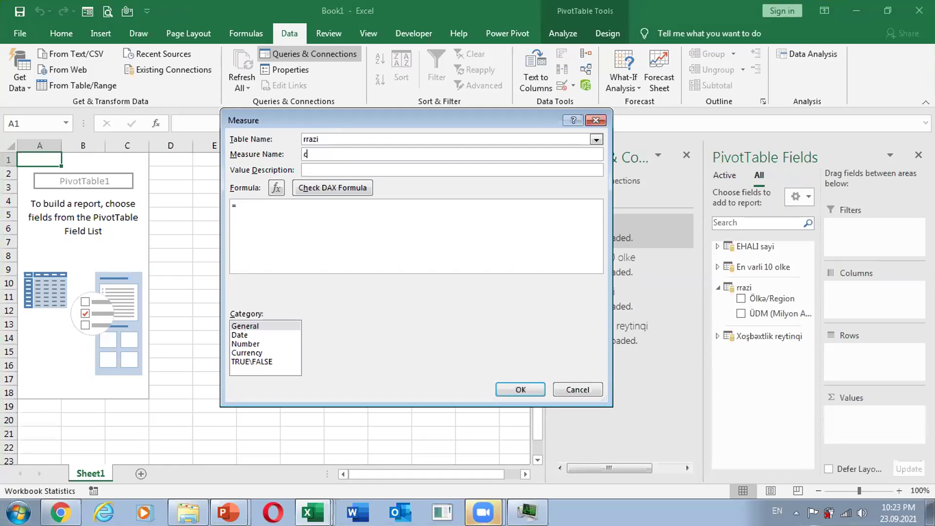
{"action": "type", "text": "toplam UDM"}
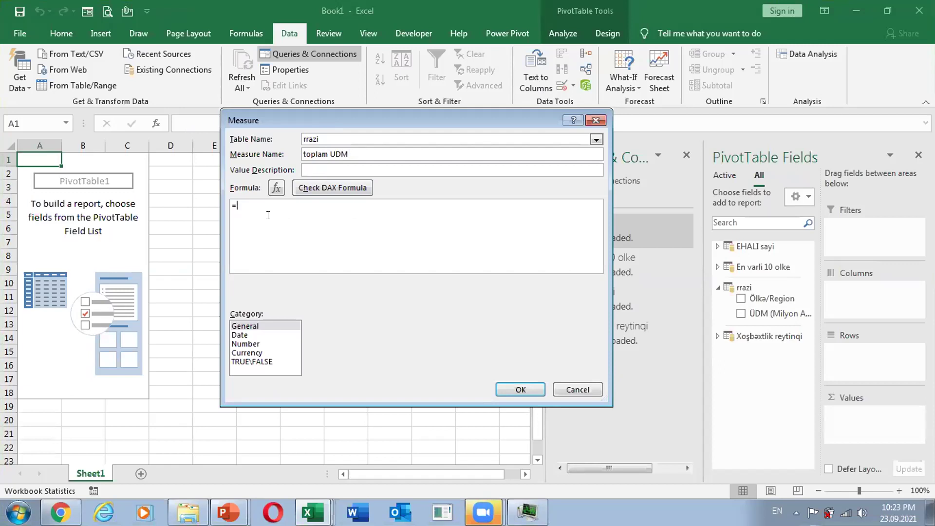
{"action": "type", "text": "sum"}
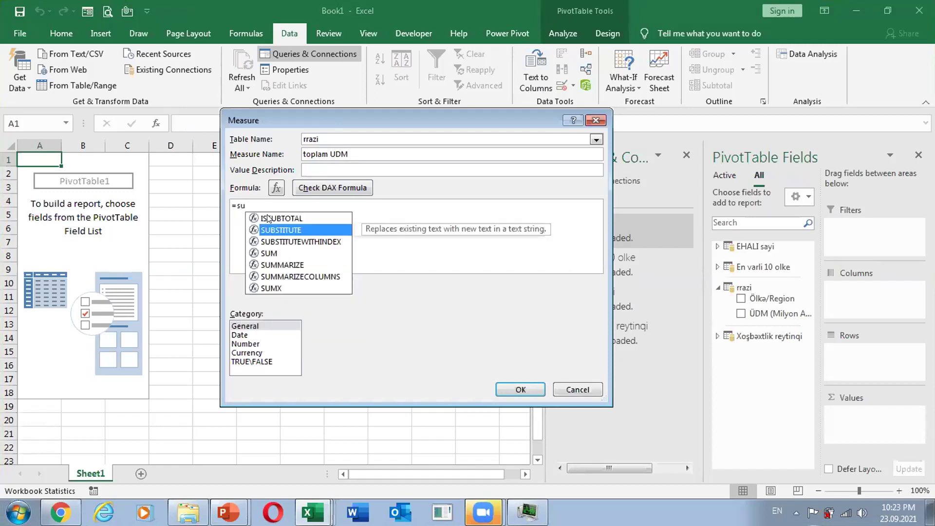
{"action": "double_click", "coordinate": [268, 217]}
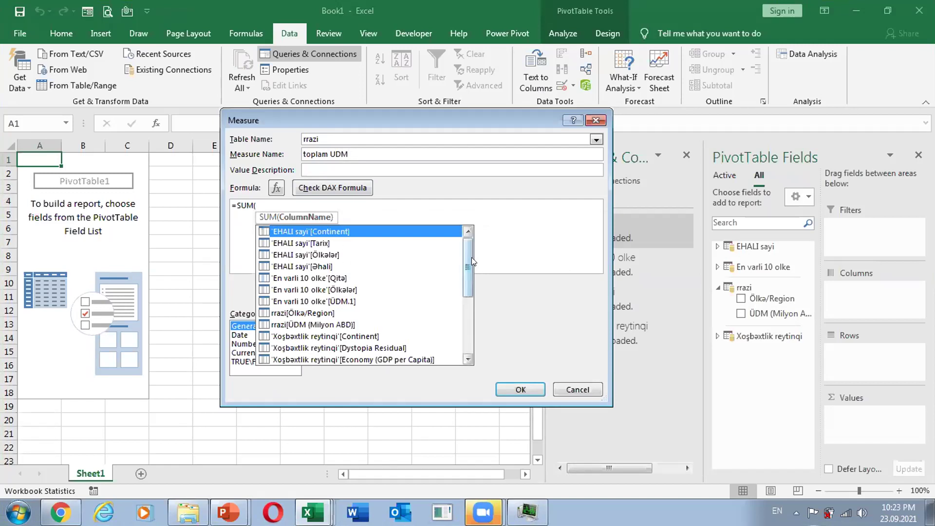
{"action": "left_click_drag", "start_coordinate": [470, 263], "coordinate": [465, 292]}
{"action": "left_click", "coordinate": [279, 255]}
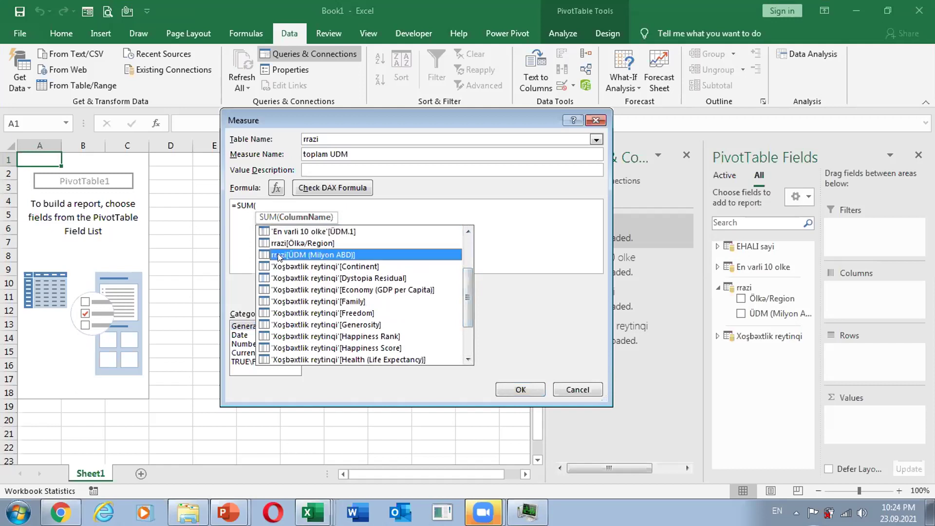
{"action": "double_click", "coordinate": [277, 254]}
{"action": "type", "text": ")"}
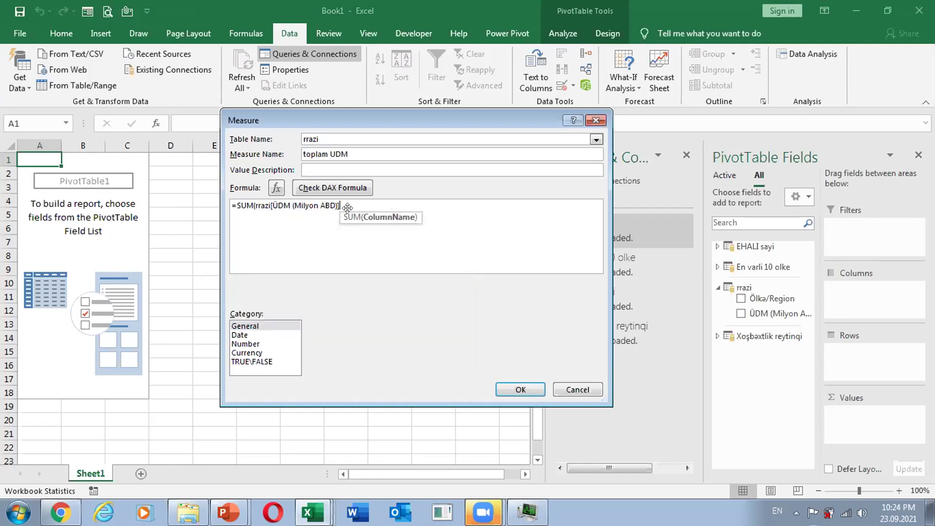
- Format the measure as Number, Whole Number with a 1000 separator, and create it
{"action": "left_click", "coordinate": [257, 345]}
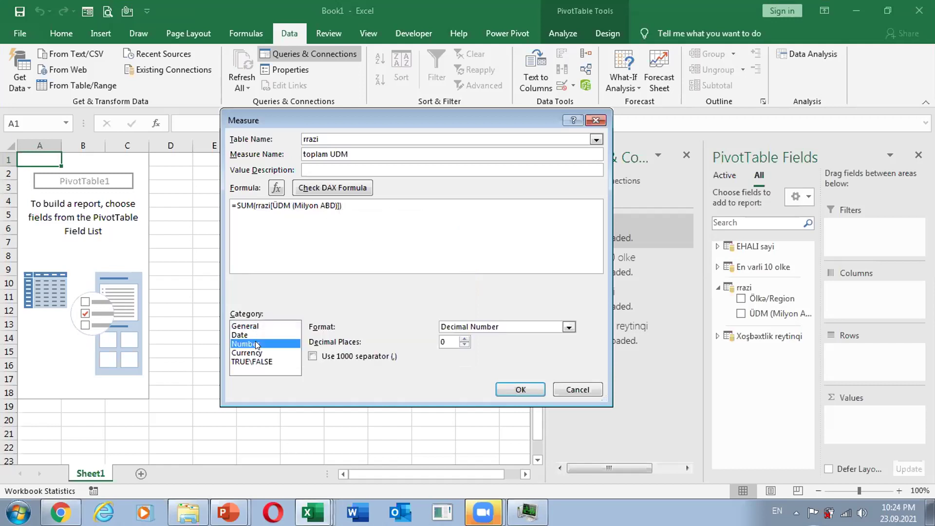
{"action": "left_click", "coordinate": [479, 326]}
{"action": "left_click", "coordinate": [363, 360]}
{"action": "key", "text": "Down"}
{"action": "left_click", "coordinate": [309, 355]}
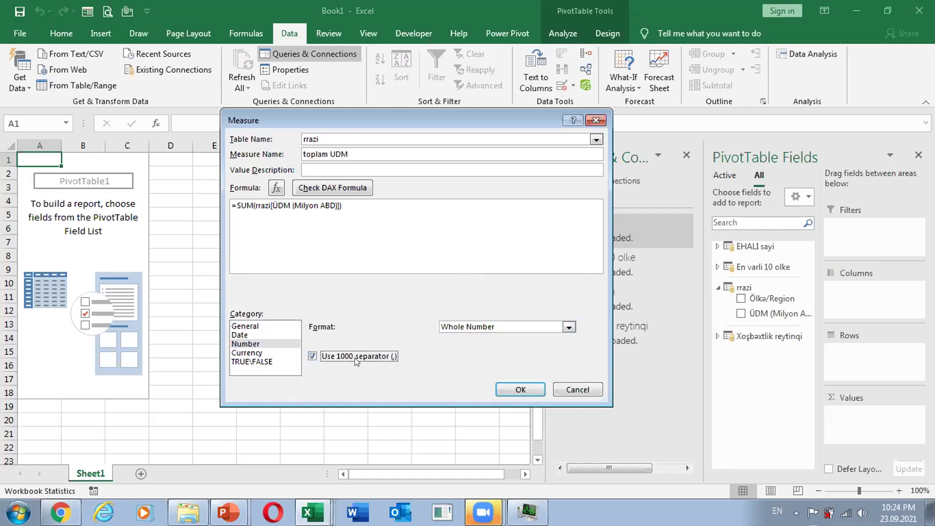
{"action": "left_click", "coordinate": [506, 389]}
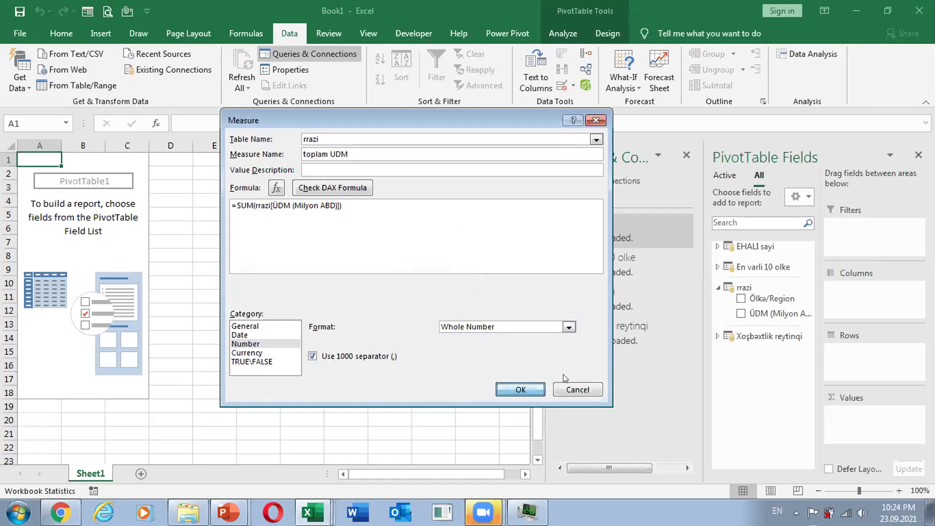
{"action": "left_click", "coordinate": [518, 385]}
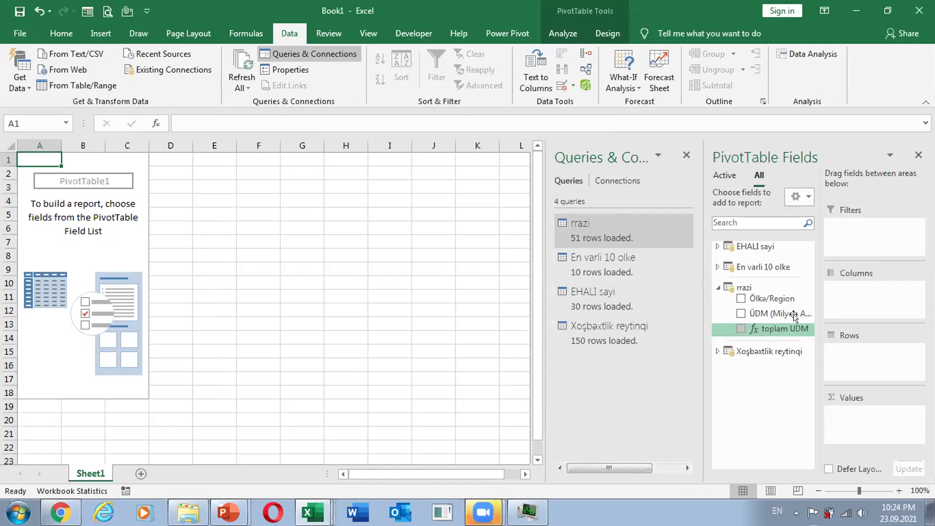
- Show toplam UDM by Ölkə/Region rows, sorted largest to smallest
{"action": "left_click_drag", "start_coordinate": [774, 327], "coordinate": [867, 425]}
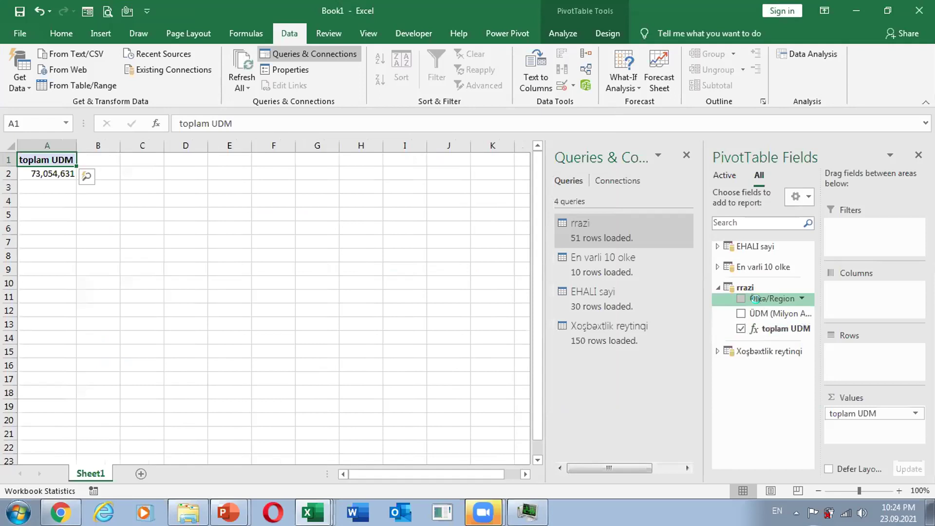
{"action": "left_click", "coordinate": [755, 298]}
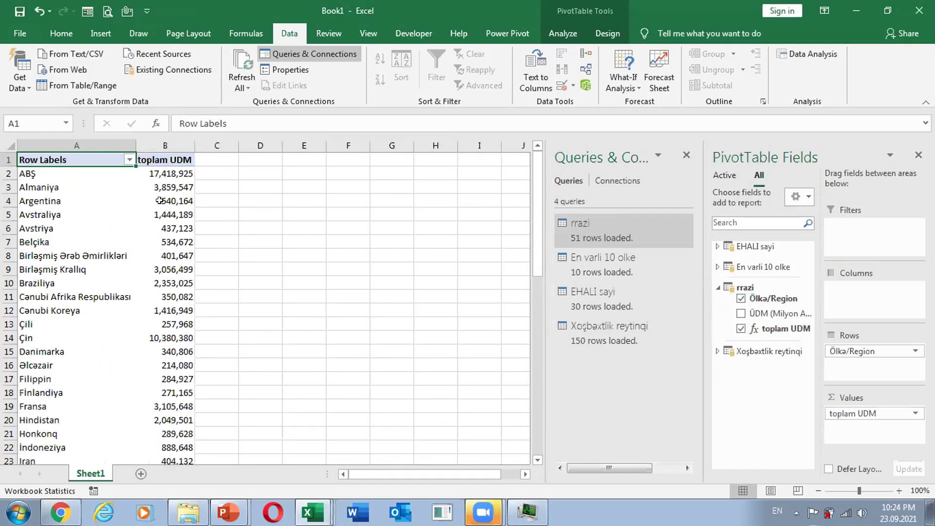
{"action": "right_click", "coordinate": [164, 202]}
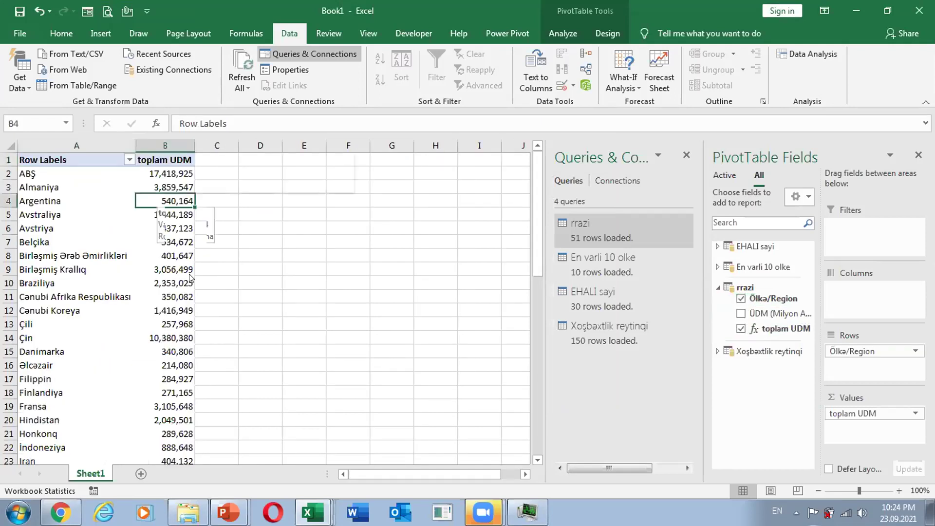
{"action": "mouse_move", "coordinate": [195, 281]}
{"action": "left_click", "coordinate": [361, 293]}
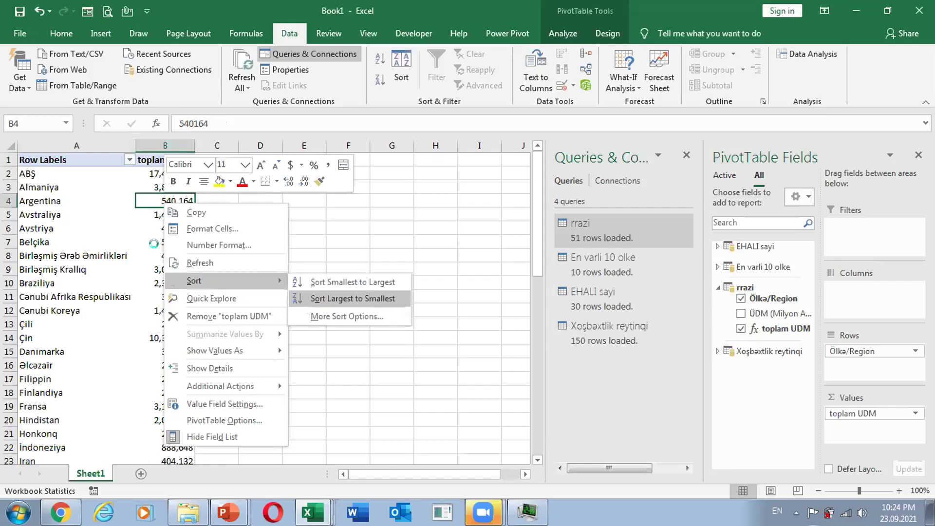
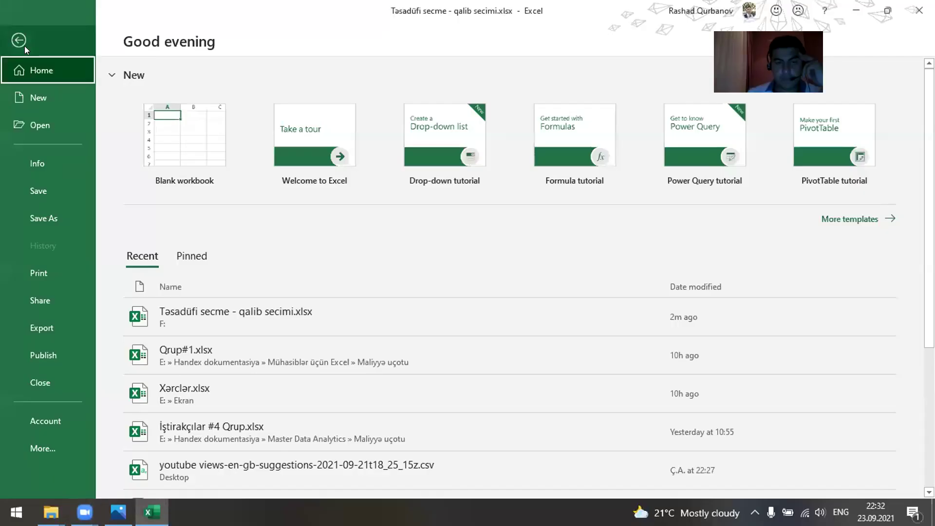
- Create blank workbook Book2 with Ctrl+N and bring up the File backstage Home page
{"action": "left_click", "coordinate": [24, 44]}
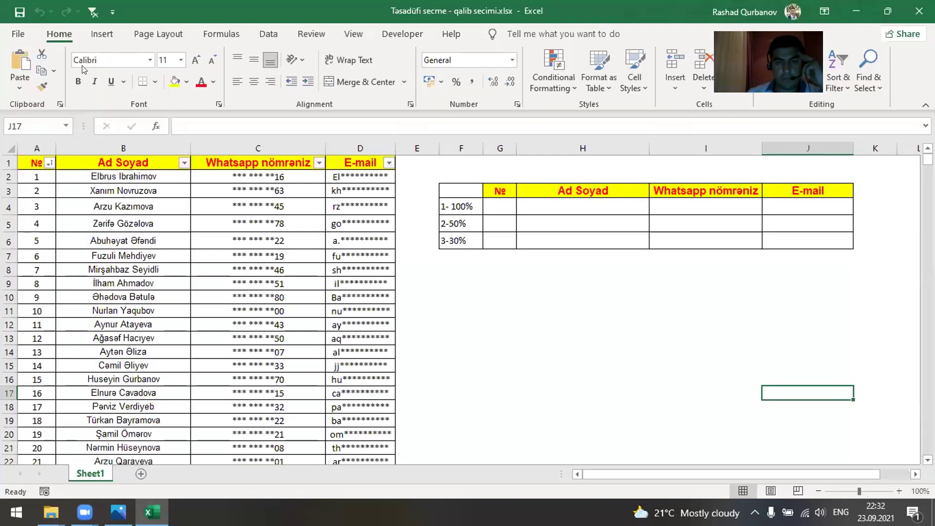
{"action": "key", "text": "ctrl+n"}
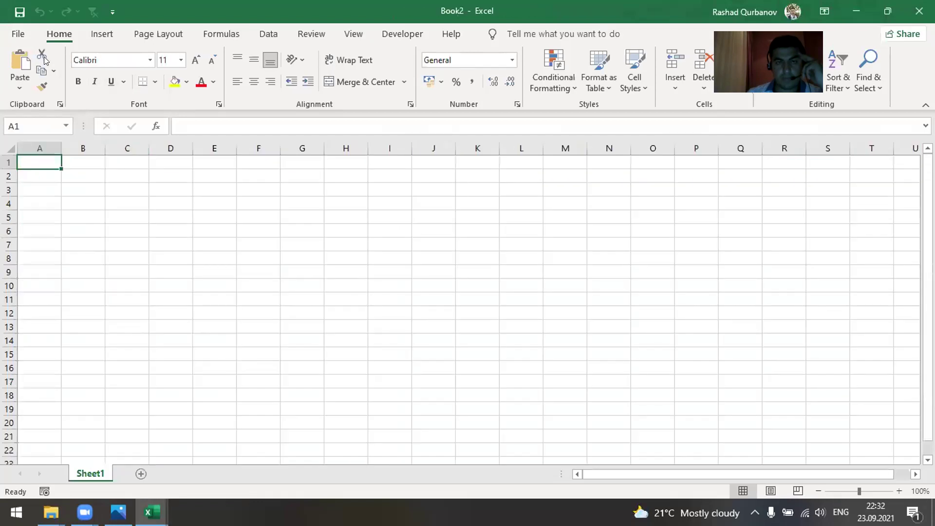
{"action": "left_click_drag", "start_coordinate": [44, 20], "coordinate": [10, 54]}
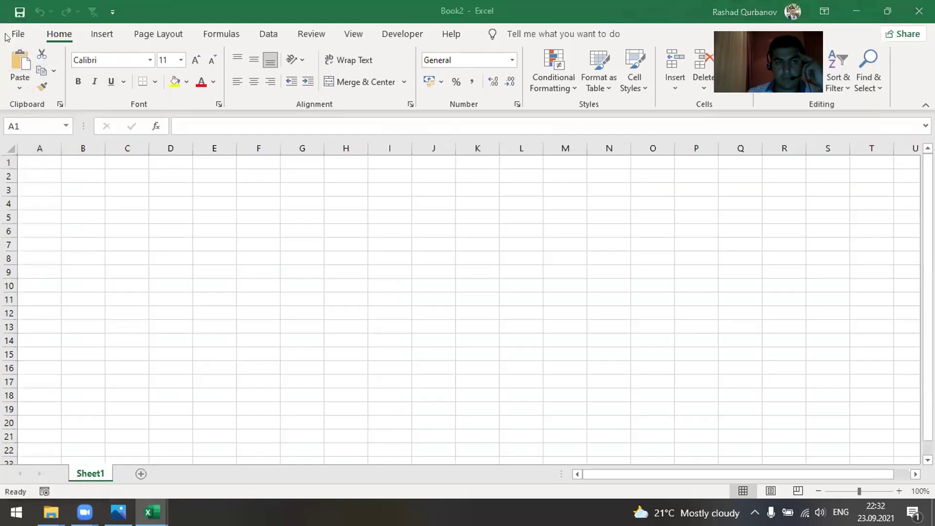
{"action": "left_click", "coordinate": [6, 36]}
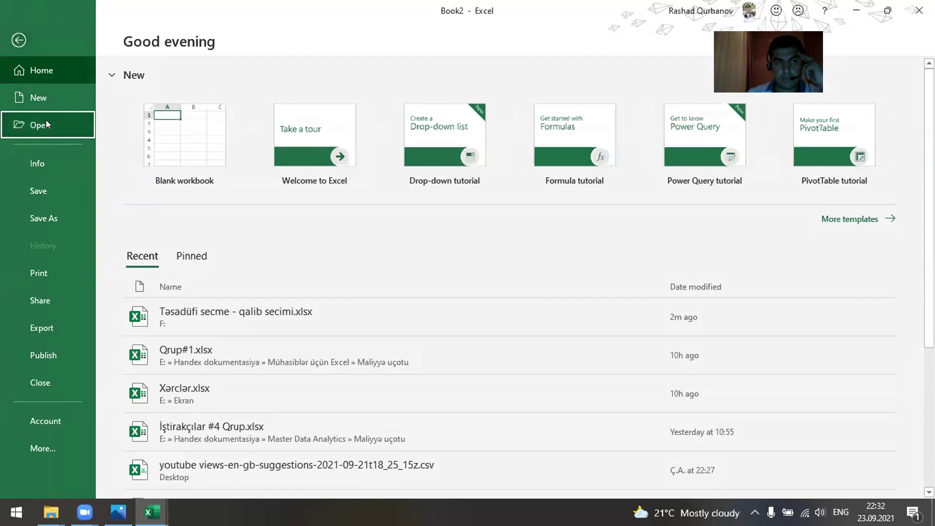
- Show the Open page's recent workbooks, mark the raffle file, and return to Book2 unopened
{"action": "left_click", "coordinate": [47, 125]}
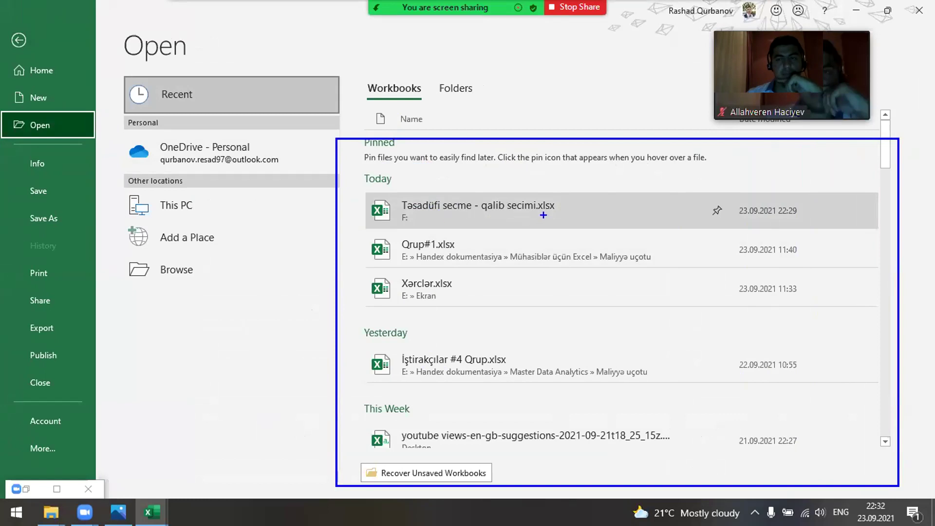
{"action": "mouse_move", "coordinate": [578, 196]}
{"action": "left_mouse_down"}
{"action": "mouse_move", "coordinate": [755, 122]}
{"action": "mouse_move", "coordinate": [739, 164]}
{"action": "mouse_move", "coordinate": [385, 240]}
{"action": "mouse_move", "coordinate": [459, 226]}
{"action": "left_mouse_up"}
{"action": "key", "text": "alt+s"}
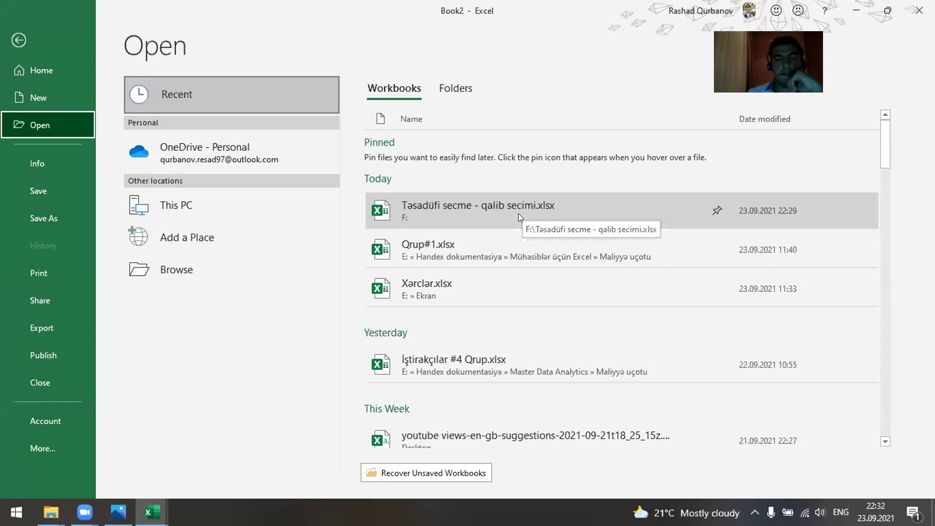
{"action": "key", "text": "Escape"}
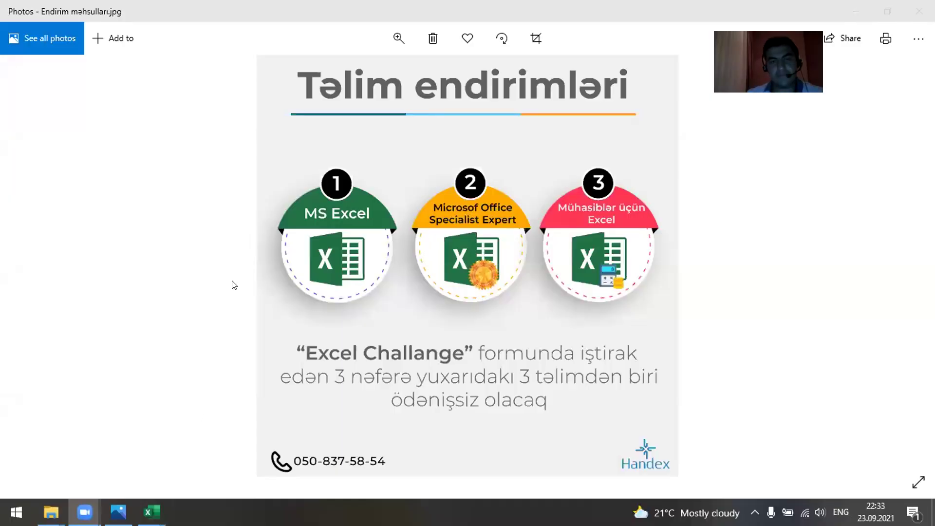
- Tick and underline the three free Excel training offers on the promo image, then clear the marks
{"action": "left_click_drag", "start_coordinate": [302, 141], "coordinate": [359, 134]}
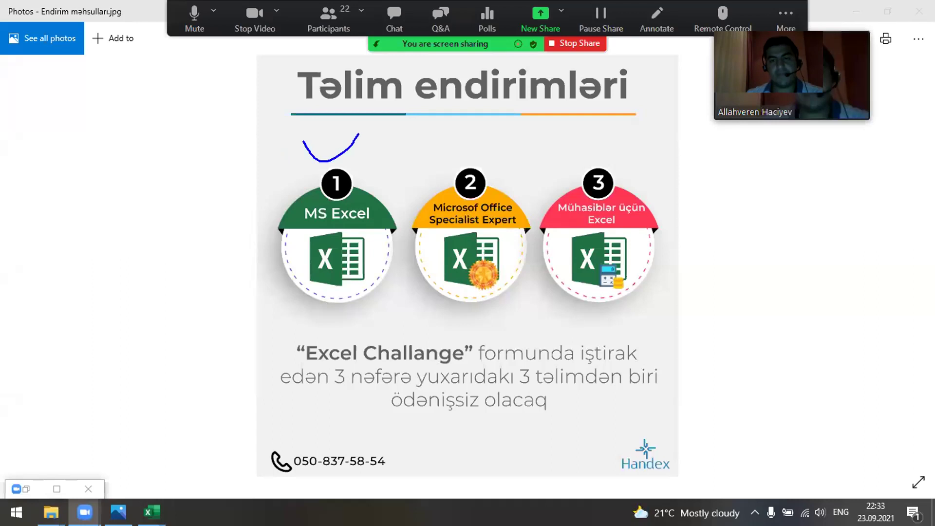
{"action": "left_click_drag", "start_coordinate": [413, 144], "coordinate": [493, 123]}
{"action": "left_click_drag", "start_coordinate": [566, 147], "coordinate": [644, 128]}
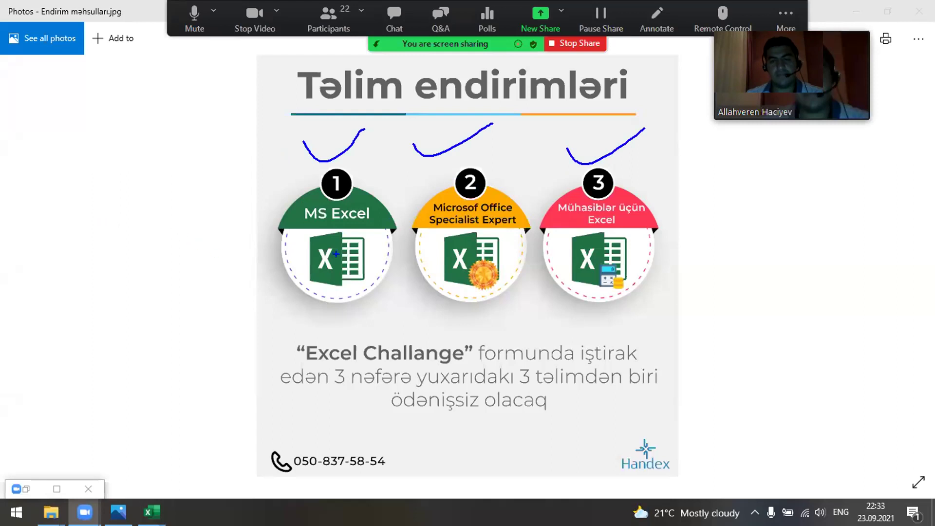
{"action": "mouse_move", "coordinate": [340, 287]}
{"action": "left_mouse_down"}
{"action": "mouse_move", "coordinate": [534, 280]}
{"action": "mouse_move", "coordinate": [590, 288]}
{"action": "left_mouse_up"}
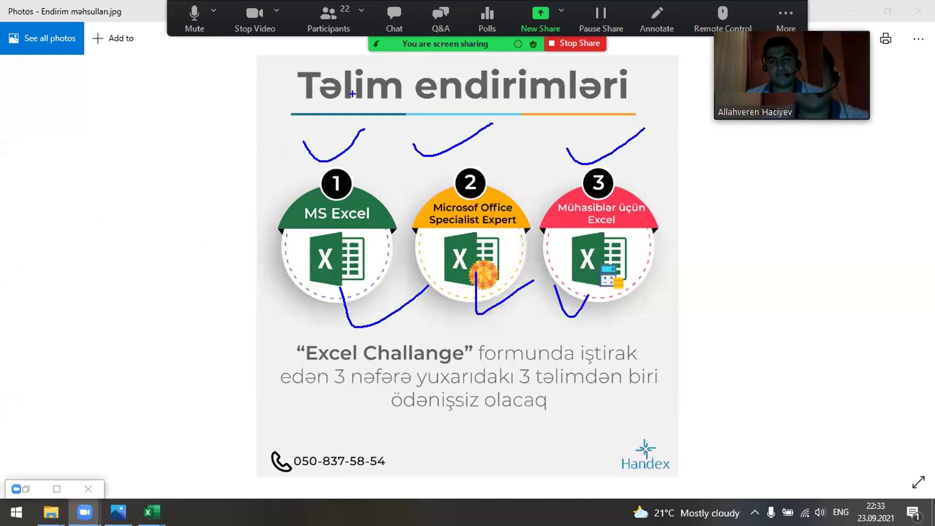
{"action": "key", "text": "alt+s"}
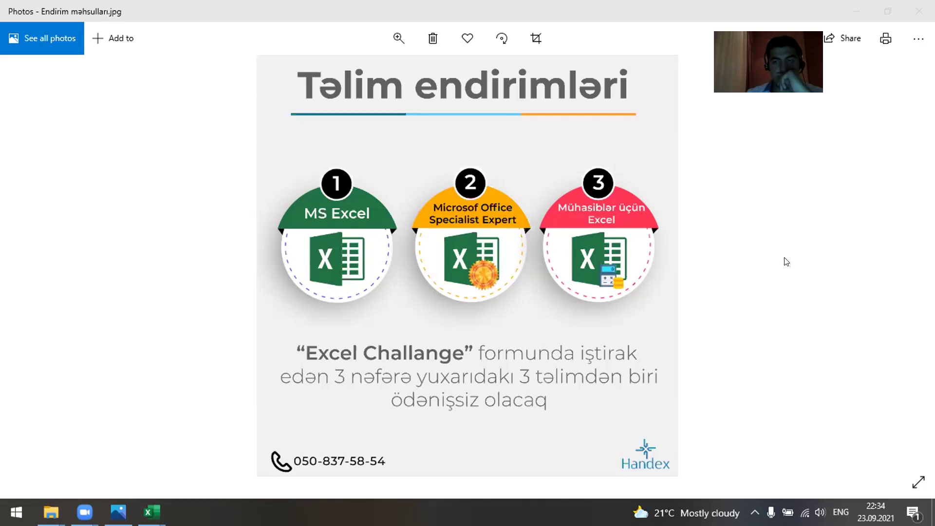
- Switch to the raffle workbook and jump from the list's first entry to its last and back
{"action": "mouse_move", "coordinate": [151, 512]}
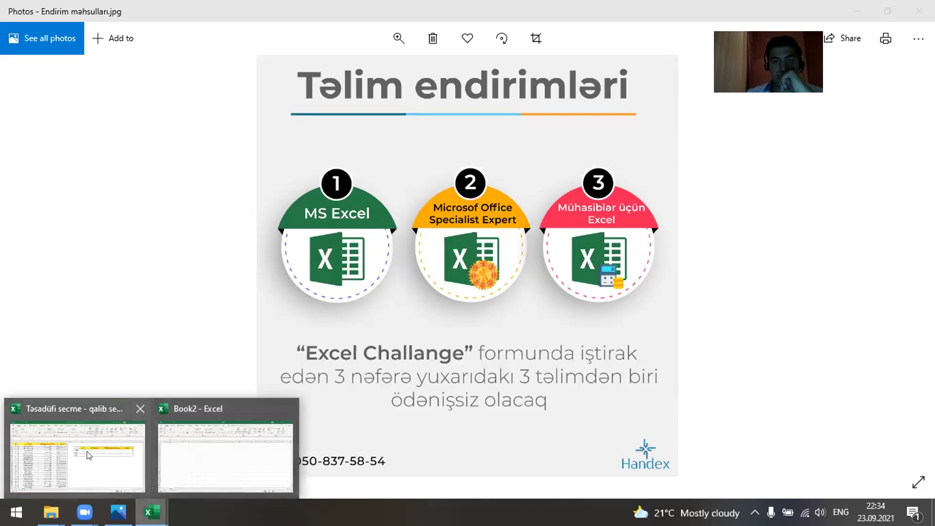
{"action": "left_click", "coordinate": [78, 450]}
{"action": "scroll", "coordinate": [293, 186], "scroll_direction": "down", "scroll_amount": 4}
{"action": "scroll", "coordinate": [195, 243], "scroll_direction": "up", "scroll_amount": 2}
{"action": "left_click", "coordinate": [112, 266]}
{"action": "key", "text": "ctrl+Up"}
{"action": "key", "text": "Down"}
{"action": "key", "text": "Left"}
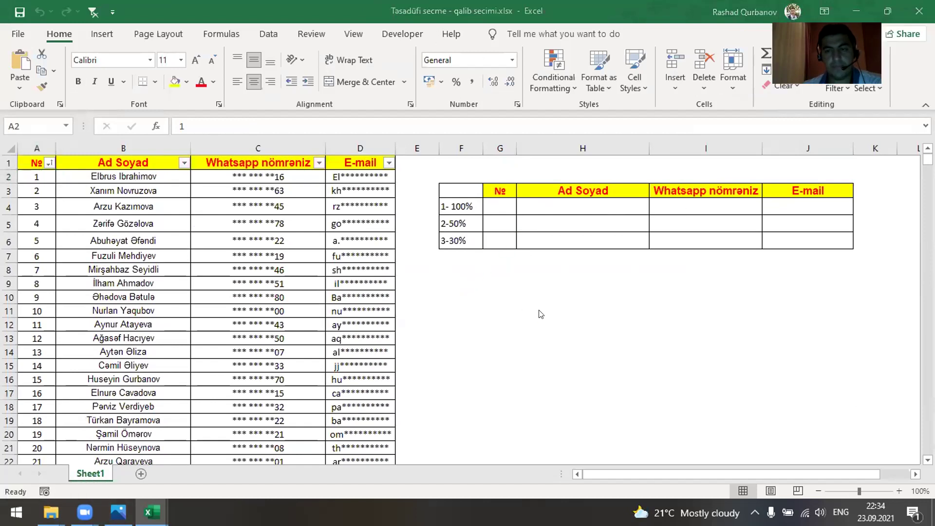
{"action": "left_click", "coordinate": [25, 171]}
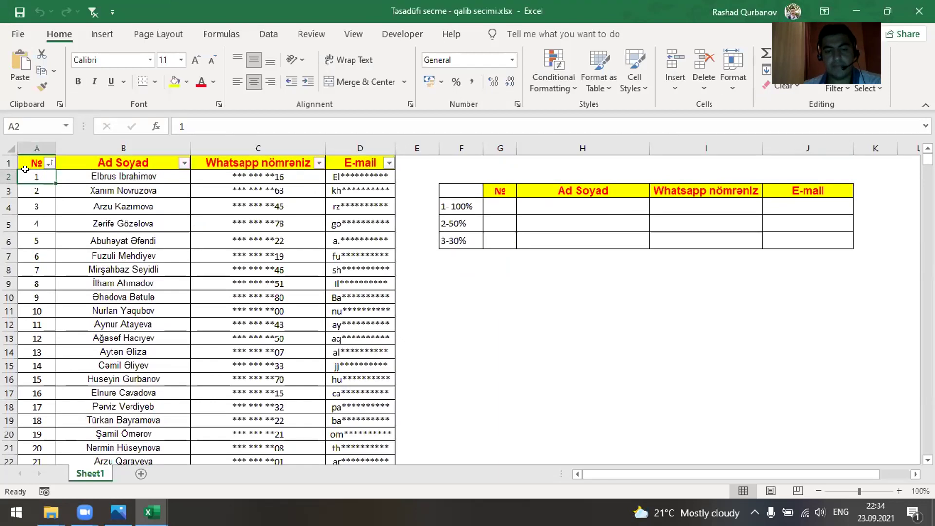
{"action": "key", "text": "ctrl+Down"}
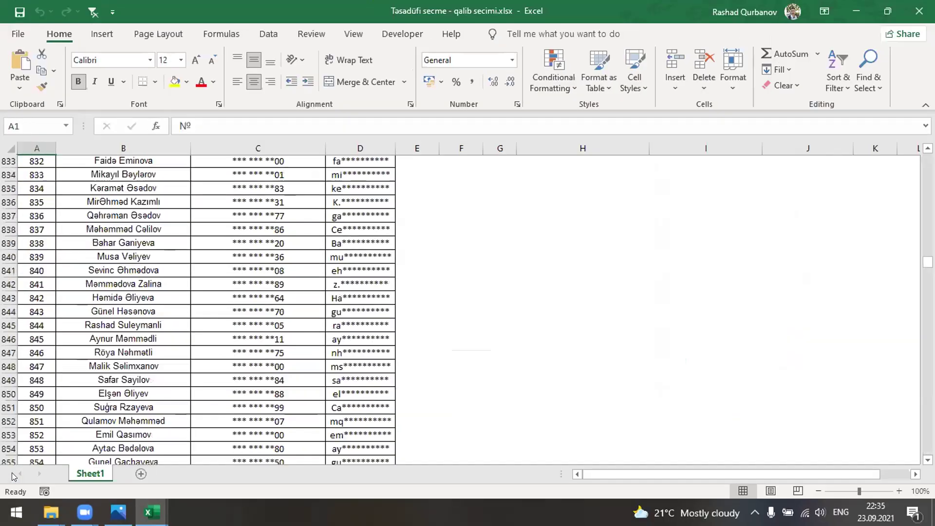
{"action": "key", "text": "ctrl+Home"}
- Annotate how an entry's number, phone and e-mail feed the winner table columns
{"action": "left_click", "coordinate": [501, 337]}
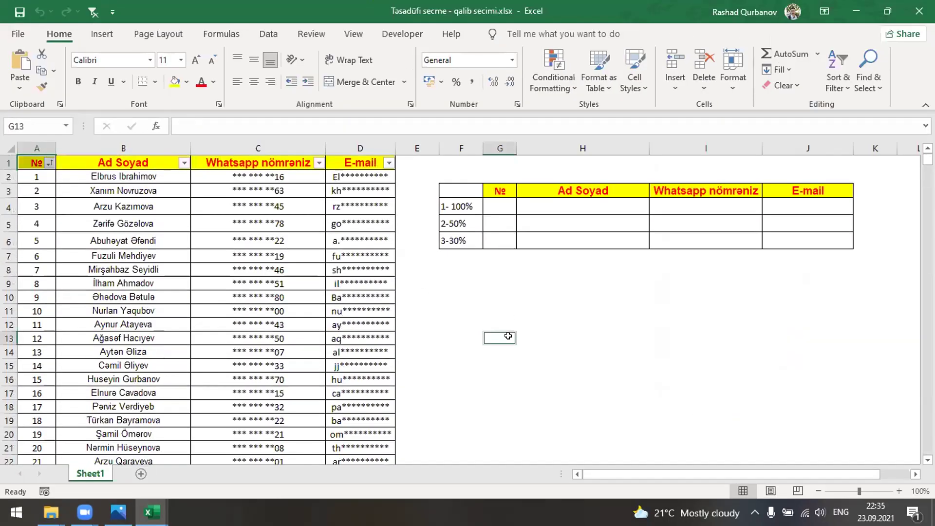
{"action": "mouse_move", "coordinate": [512, 191]}
{"action": "left_mouse_down"}
{"action": "mouse_move", "coordinate": [525, 207]}
{"action": "mouse_move", "coordinate": [492, 182]}
{"action": "left_mouse_up"}
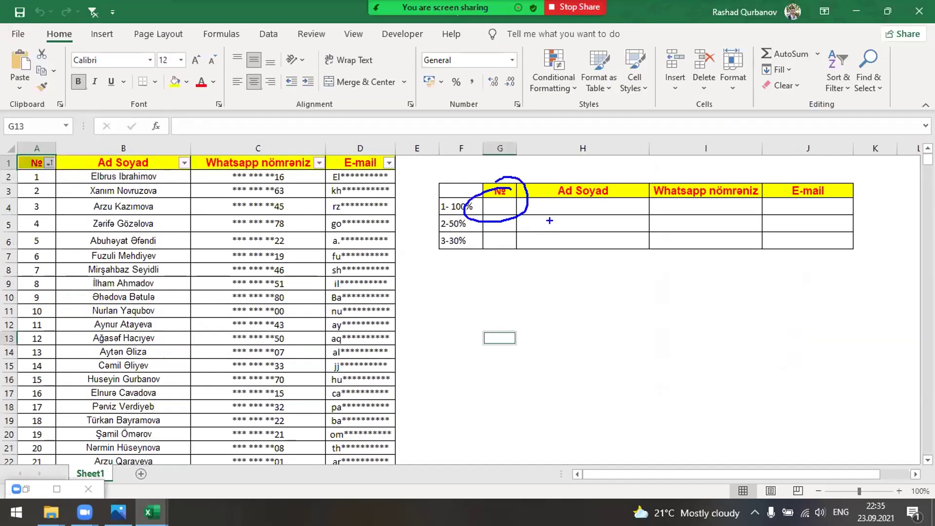
{"action": "mouse_move", "coordinate": [53, 235]}
{"action": "left_mouse_down"}
{"action": "mouse_move", "coordinate": [10, 233]}
{"action": "mouse_move", "coordinate": [260, 243]}
{"action": "mouse_move", "coordinate": [596, 217]}
{"action": "mouse_move", "coordinate": [603, 207]}
{"action": "mouse_move", "coordinate": [620, 217]}
{"action": "mouse_move", "coordinate": [627, 163]}
{"action": "left_mouse_up"}
{"action": "mouse_move", "coordinate": [242, 237]}
{"action": "left_mouse_down"}
{"action": "mouse_move", "coordinate": [701, 168]}
{"action": "mouse_move", "coordinate": [720, 210]}
{"action": "mouse_move", "coordinate": [741, 197]}
{"action": "left_mouse_up"}
{"action": "mouse_move", "coordinate": [654, 199]}
{"action": "left_mouse_down"}
{"action": "mouse_move", "coordinate": [659, 219]}
{"action": "mouse_move", "coordinate": [709, 163]}
{"action": "left_mouse_up"}
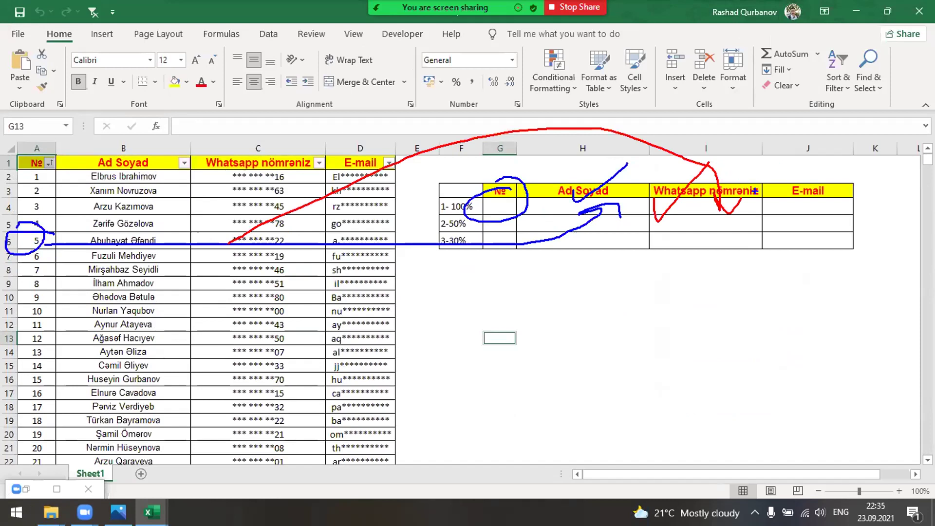
{"action": "mouse_move", "coordinate": [368, 252]}
{"action": "left_mouse_down"}
{"action": "mouse_move", "coordinate": [584, 294]}
{"action": "mouse_move", "coordinate": [787, 203]}
{"action": "mouse_move", "coordinate": [811, 220]}
{"action": "left_mouse_up"}
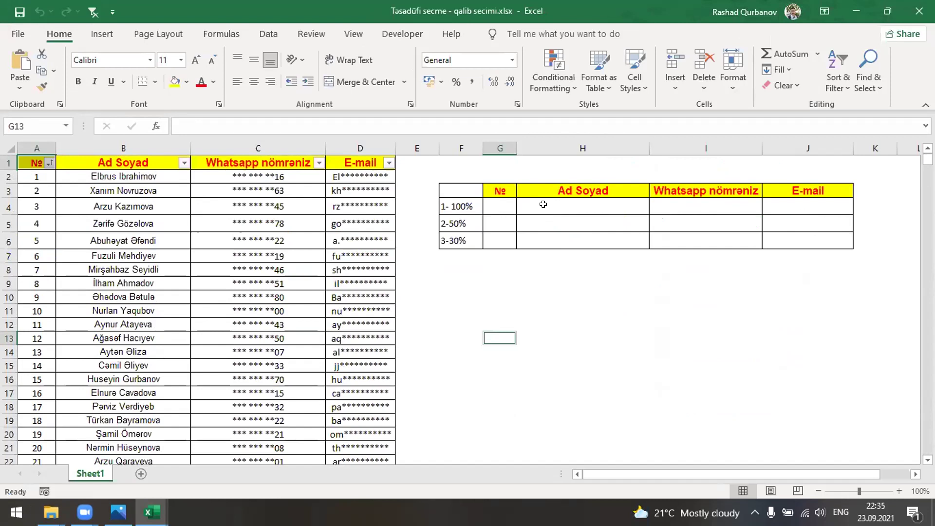
- Cancel the half-typed formula in G4 and check the list's last entry number
{"action": "left_click", "coordinate": [499, 204]}
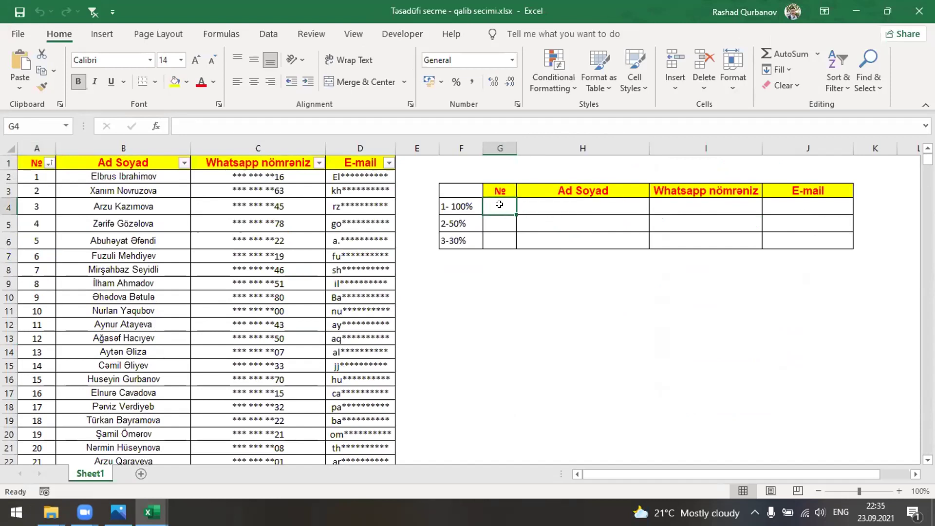
{"action": "type", "text": "=rain"}
{"action": "key", "text": "Escape"}
{"action": "key", "text": "ctrl+Left"}
{"action": "key", "text": "ctrl+Left"}
{"action": "key", "text": "ctrl+Left"}
{"action": "key", "text": "ctrl+Down"}
{"action": "key", "text": "Up"}
{"action": "key", "text": "ctrl+Up"}
{"action": "key", "text": "Down"}
{"action": "key", "text": "Right"}
{"action": "key", "text": "Right"}
{"action": "key", "text": "Right"}
{"action": "key", "text": "Right"}
{"action": "key", "text": "Right"}
{"action": "key", "text": "Right"}
{"action": "key", "text": "Down"}
- Enter =RANDBETWEEN(1,870) in G4 and recalculate to draw 255
{"action": "key", "text": "Down"}
{"action": "type", "text": "=ran"}
{"action": "key", "text": "Down"}
{"action": "key", "text": "Tab"}
{"action": "type", "text": "1,870"}
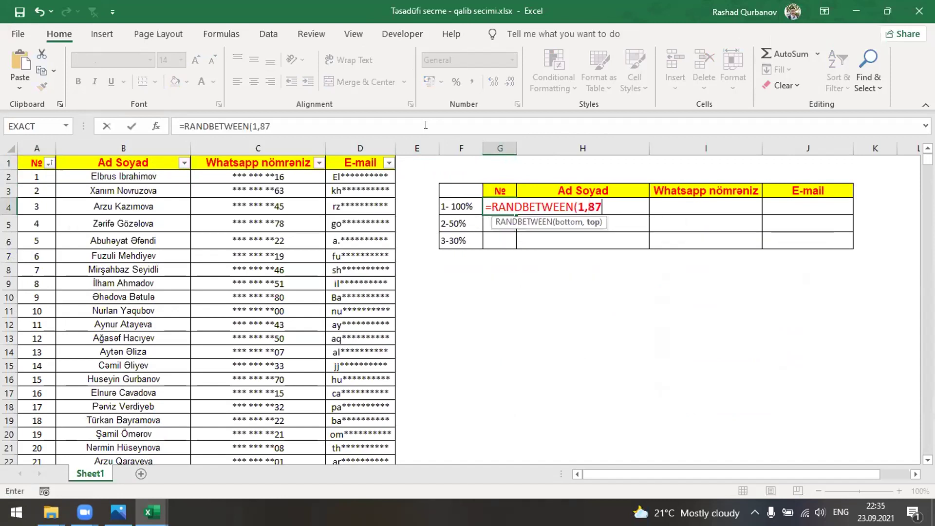
{"action": "key", "text": "Return"}
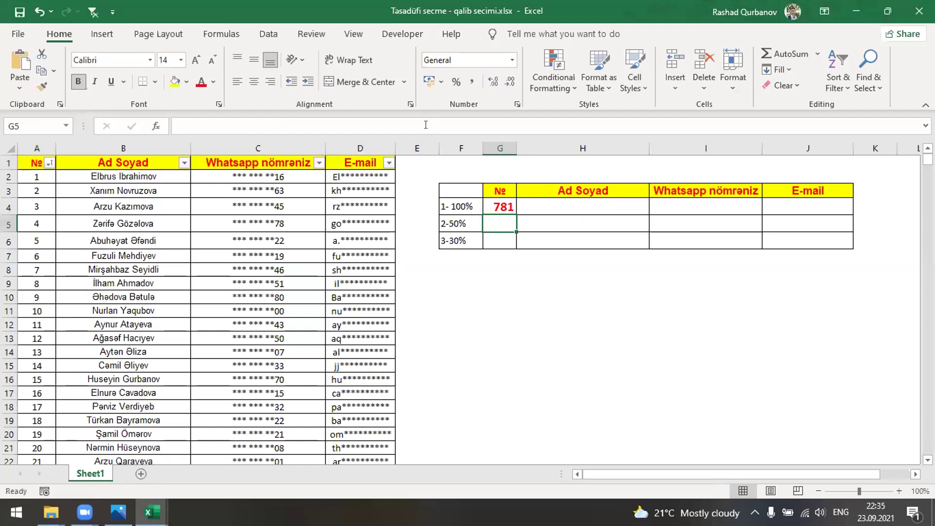
{"action": "key", "text": "F9"}
{"action": "key", "text": "F9"}
{"action": "key", "text": "F9"}
{"action": "key", "text": "F9"}
{"action": "key", "text": "F9"}
{"action": "key", "text": "F9"}
{"action": "left_click", "coordinate": [607, 212], "text": "shift"}
{"action": "left_click", "coordinate": [578, 203]}
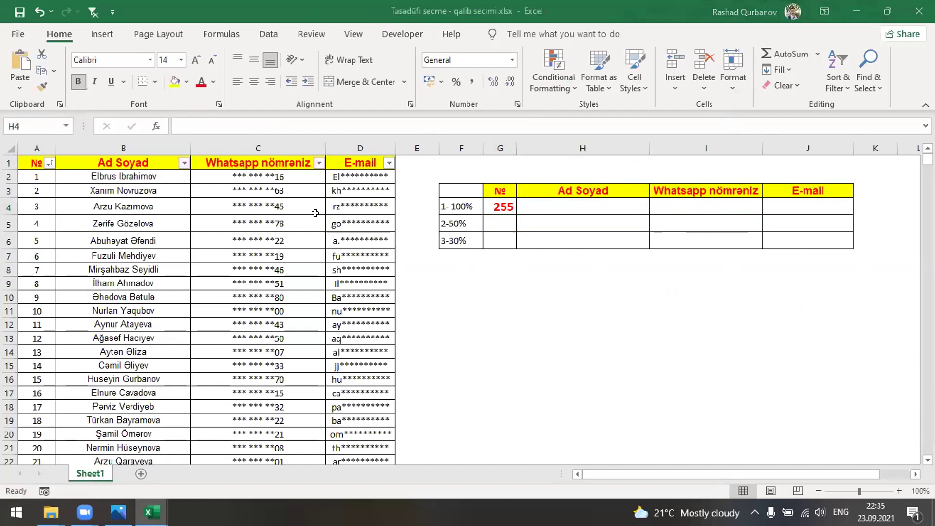
- Enter =VLOOKUP(G4,A:D,2,0) in H4 to fetch the first-place name
{"action": "type", "text": "=vl"}
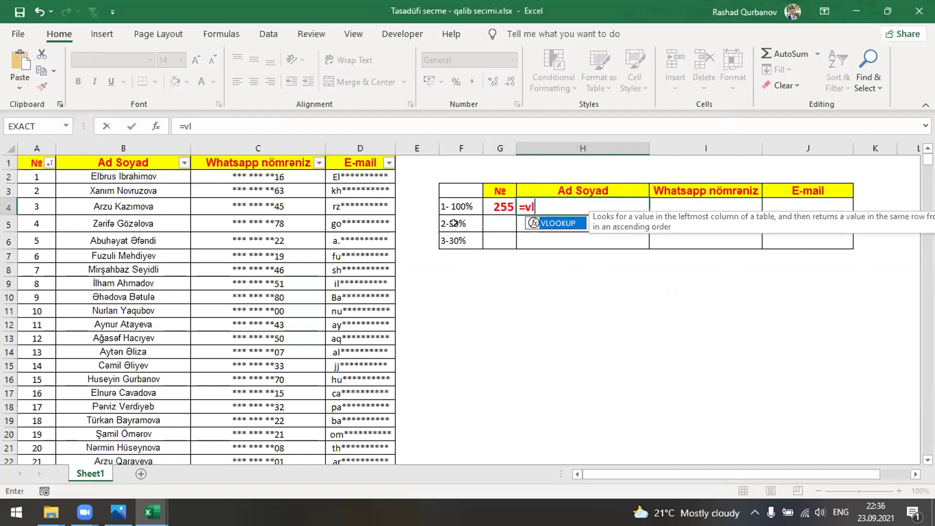
{"action": "key", "text": "Tab"}
{"action": "key", "text": "Left"}
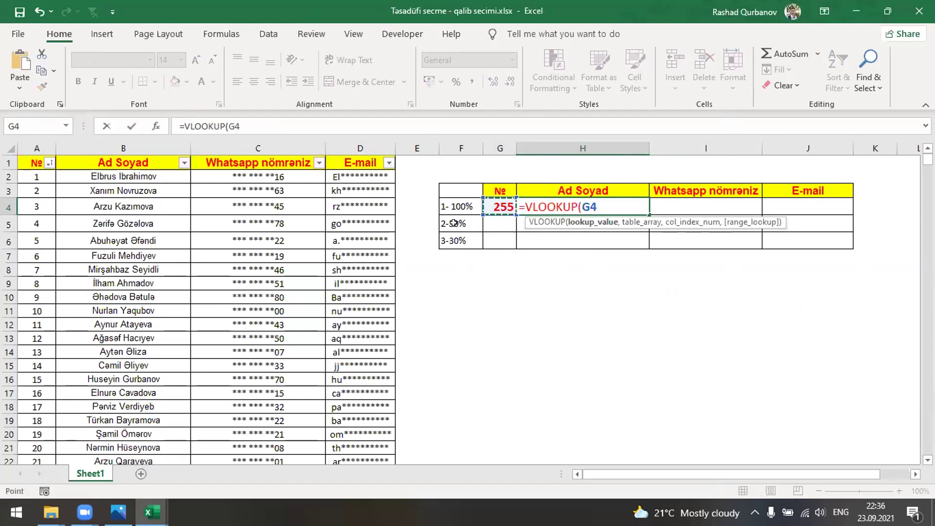
{"action": "type", "text": ","}
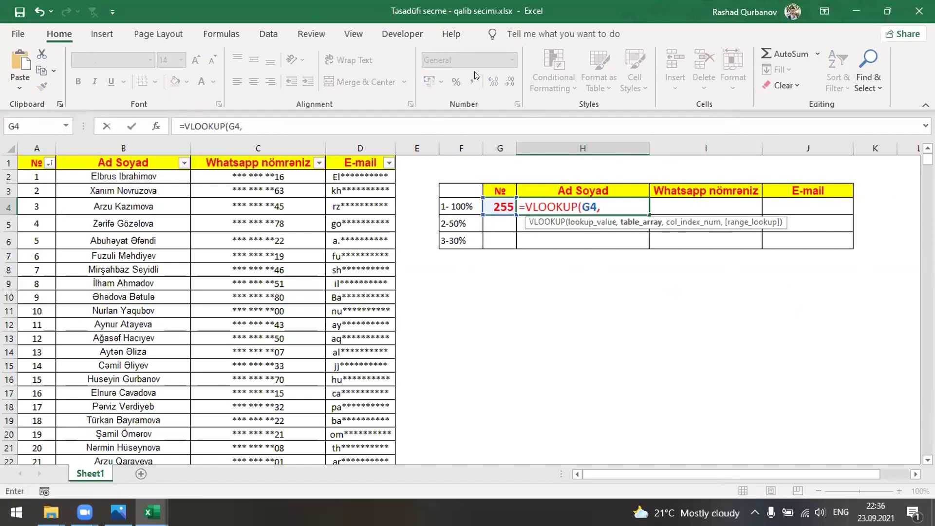
{"action": "left_click_drag", "start_coordinate": [48, 152], "coordinate": [379, 146]}
{"action": "type", "text": "?"}
{"action": "key", "text": "BackSpace"}
{"action": "type", "text": ",2,0)"}
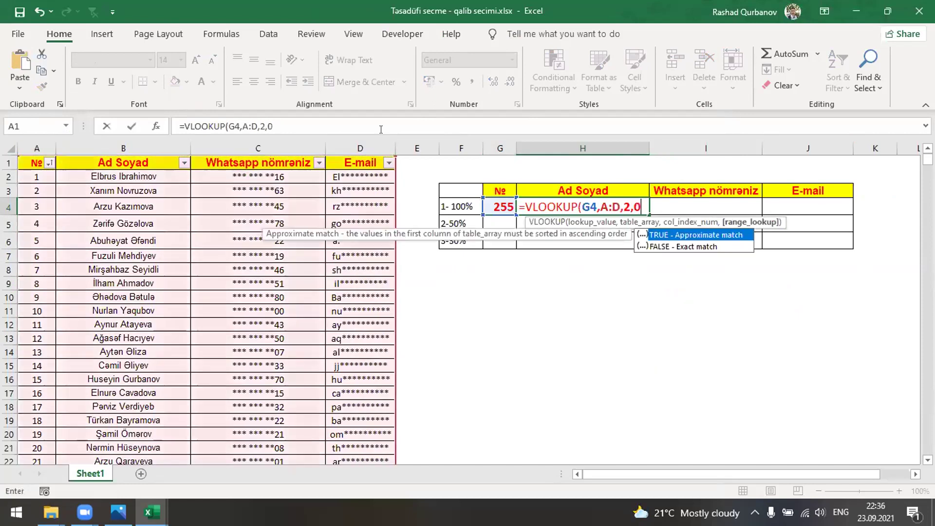
{"action": "key", "text": "Return"}
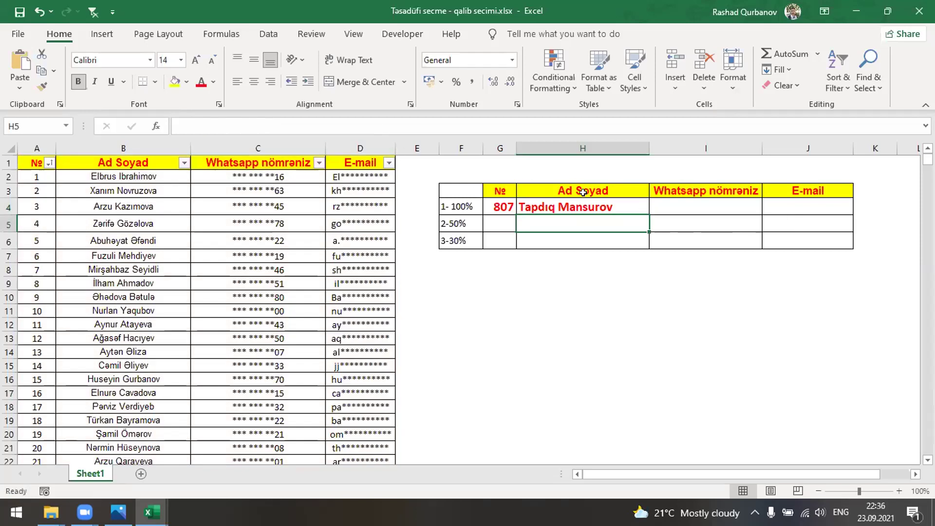
{"action": "left_click", "coordinate": [627, 203]}
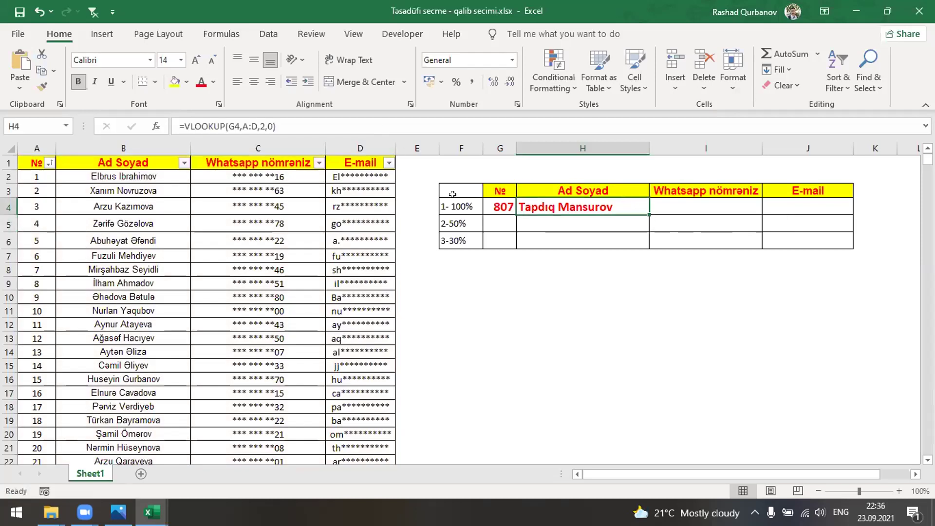
- Revise H4 to =VLOOKUP($G4,$A:$D,COLUMN(B1),0) so it can be filled across
{"action": "double_click", "coordinate": [616, 205]}
{"action": "key", "text": "F4"}
{"action": "key", "text": "F4"}
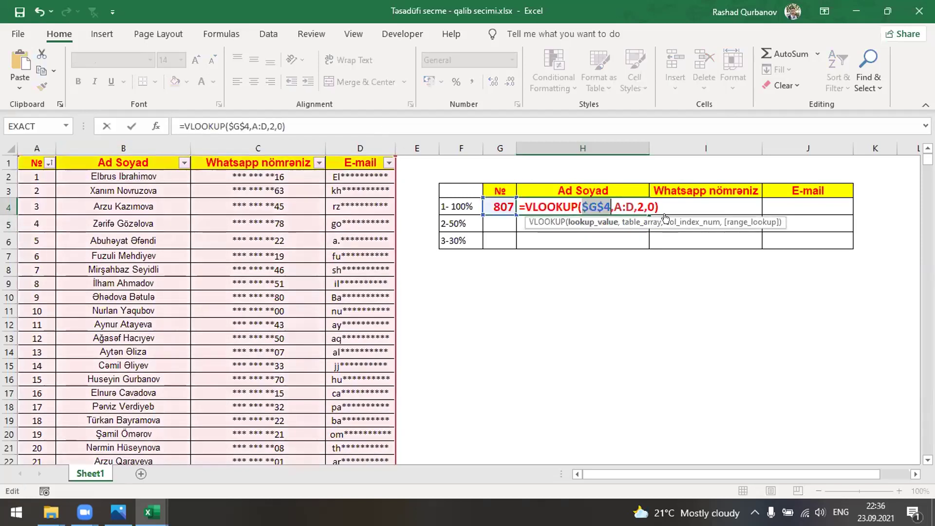
{"action": "key", "text": "F4"}
{"action": "left_click", "coordinate": [615, 206]}
{"action": "key", "text": "F4"}
{"action": "double_click", "coordinate": [647, 206]}
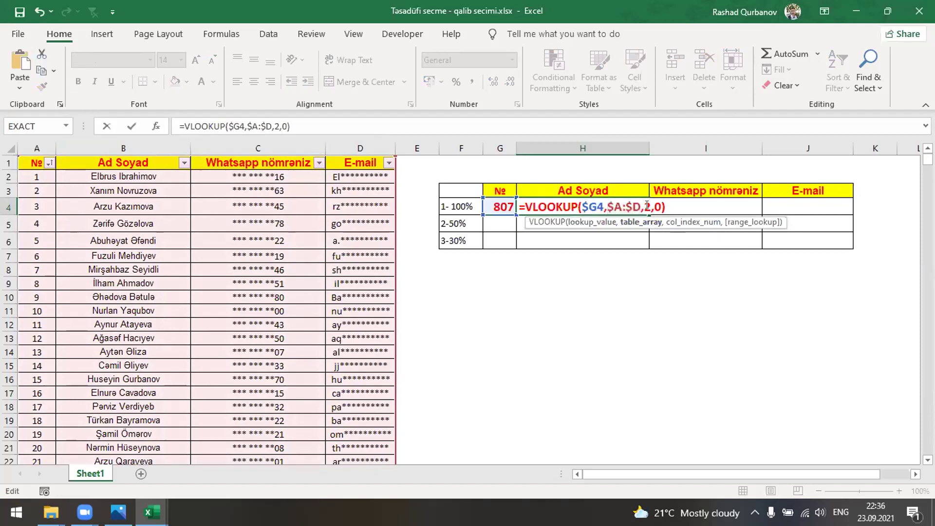
{"action": "type", "text": "co"}
{"action": "key", "text": "Tab"}
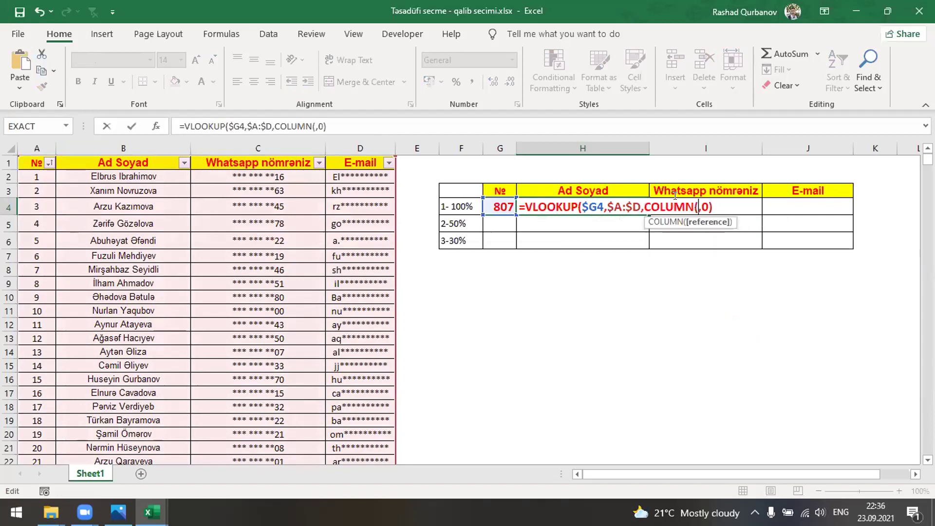
{"action": "type", "text": "b:b)"}
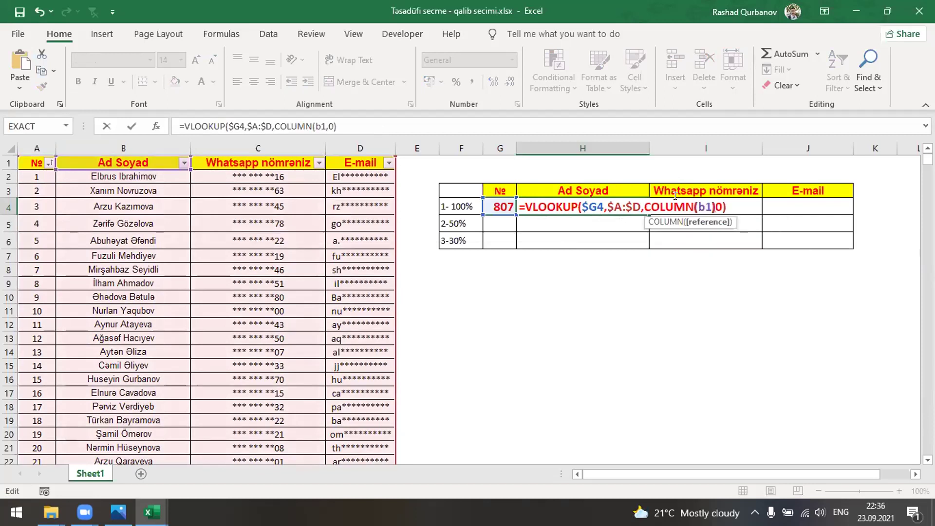
{"action": "key", "text": "Return"}
{"action": "left_click", "coordinate": [633, 191]}
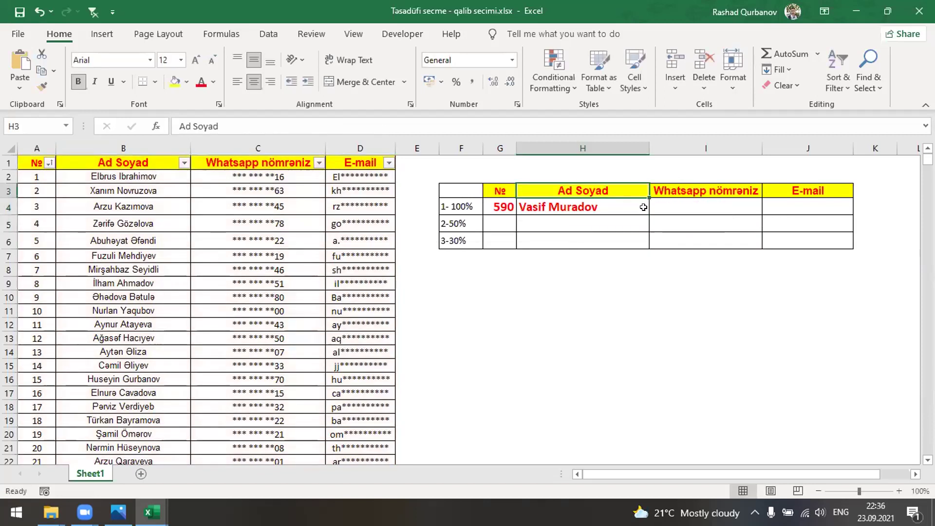
{"action": "left_click", "coordinate": [633, 207]}
- Fill the H4 lookup across I4:J4 and redraw the random number several times
{"action": "left_click_drag", "start_coordinate": [649, 214], "coordinate": [827, 235]}
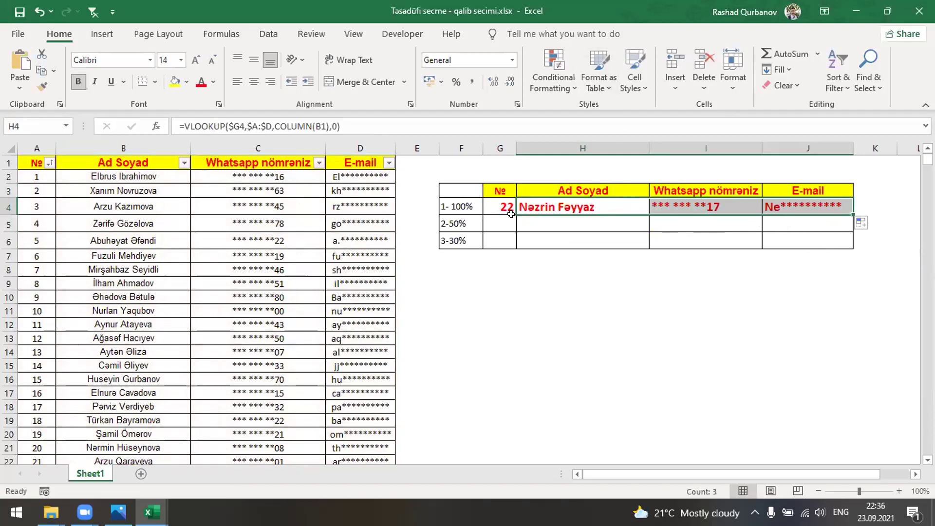
{"action": "key", "text": "F9"}
{"action": "key", "text": "F9"}
{"action": "key", "text": "F9"}
{"action": "key", "text": "F9"}
{"action": "key", "text": "F9"}
{"action": "key", "text": "F9"}
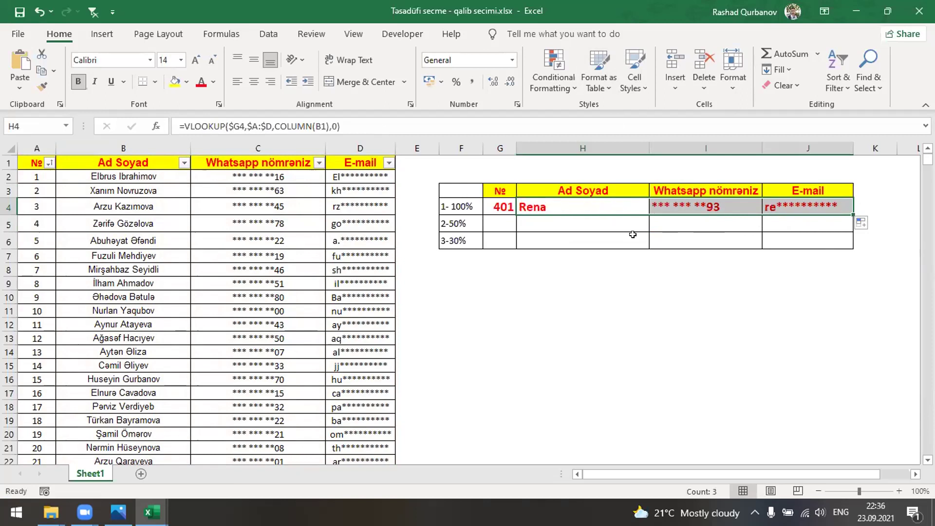
{"action": "key", "text": "F9"}
{"action": "key", "text": "F9"}
{"action": "key", "text": "F9"}
{"action": "key", "text": "F9"}
{"action": "key", "text": "F9"}
{"action": "key", "text": "F9"}
{"action": "key", "text": "F9"}
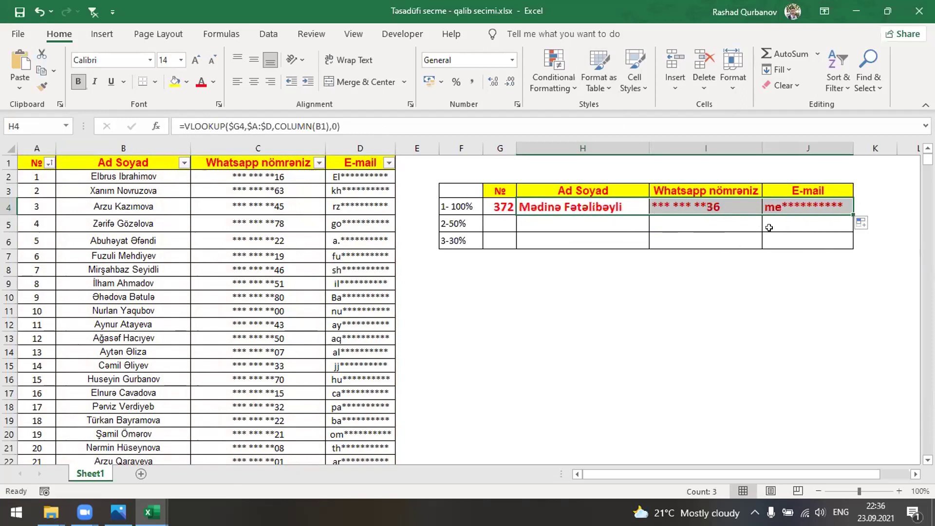
{"action": "key", "text": "F9"}
{"action": "key", "text": "F9"}
{"action": "key", "text": "F9"}
{"action": "key", "text": "F9"}
{"action": "key", "text": "F9"}
{"action": "key", "text": "F9"}
{"action": "key", "text": "F9"}
{"action": "key", "text": "F9"}
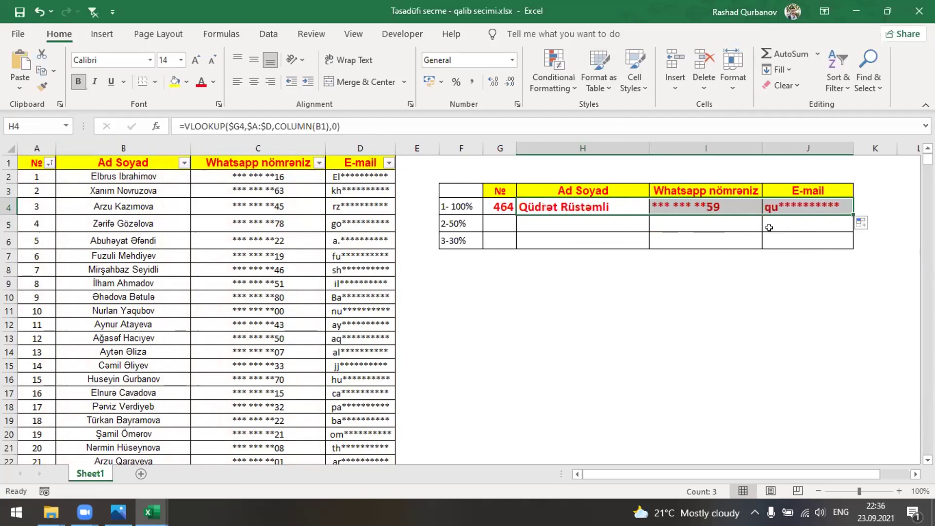
{"action": "key", "text": "F9"}
{"action": "key", "text": "F9"}
{"action": "key", "text": "F9"}
{"action": "key", "text": "F9"}
{"action": "key", "text": "F9"}
{"action": "key", "text": "F9"}
{"action": "key", "text": "F9"}
{"action": "key", "text": "F9"}
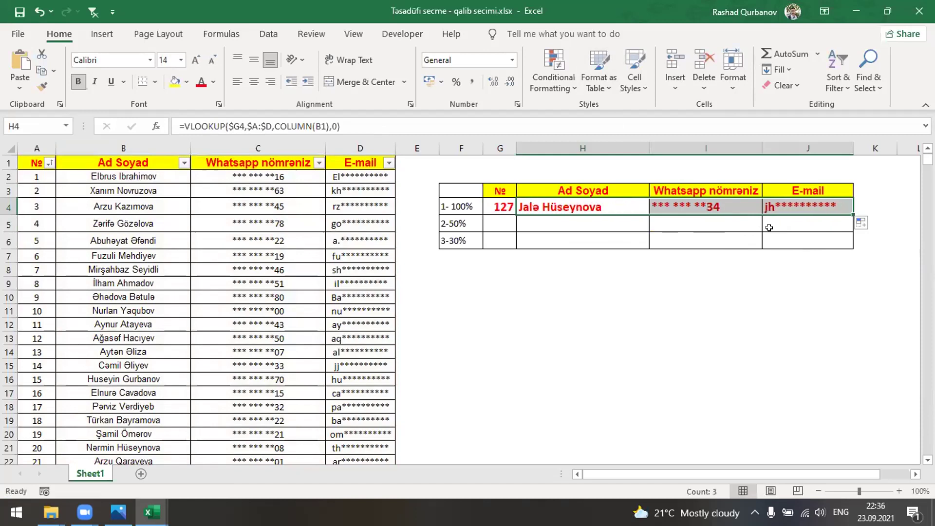
{"action": "key", "text": "F9"}
{"action": "key", "text": "F9"}
{"action": "key", "text": "F9"}
{"action": "key", "text": "F9"}
{"action": "key", "text": "F9"}
{"action": "key", "text": "F9"}
{"action": "key", "text": "F9"}
{"action": "key", "text": "F9"}
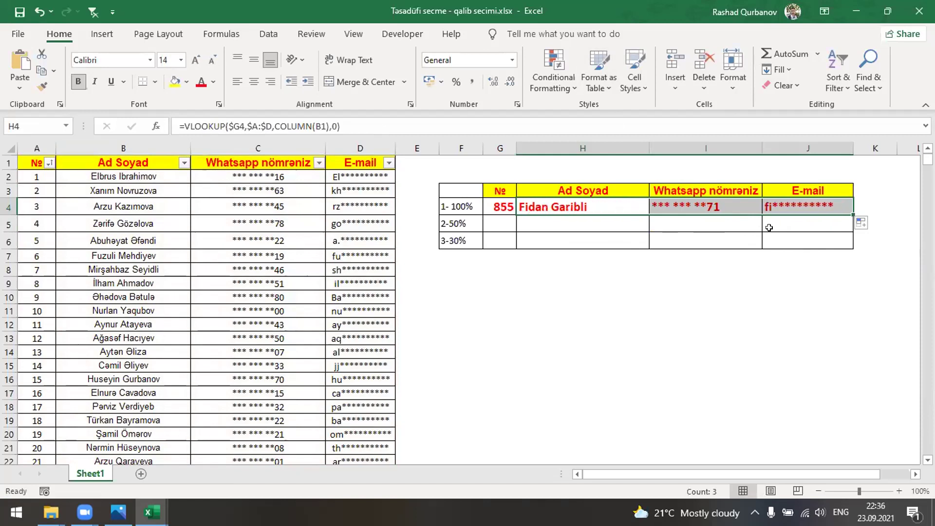
{"action": "key", "text": "F9"}
{"action": "key", "text": "F9"}
{"action": "key", "text": "F9"}
{"action": "key", "text": "F9"}
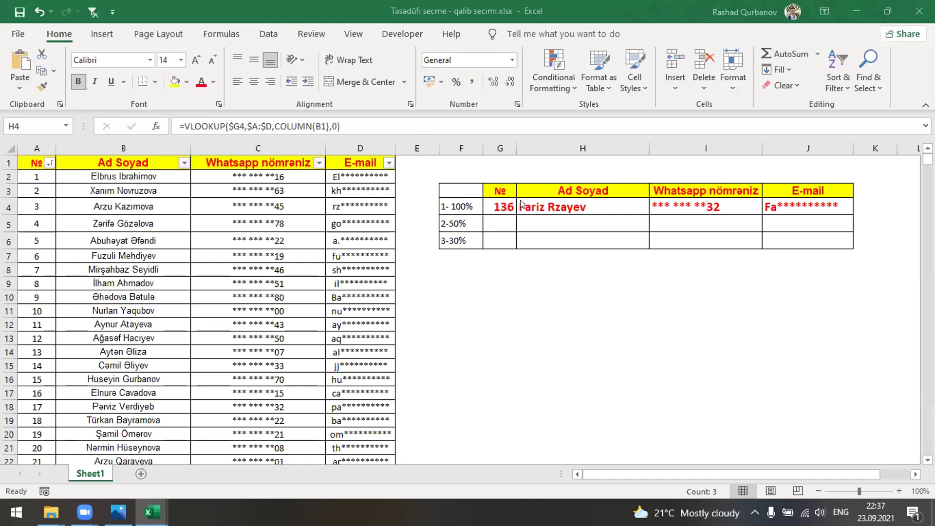
- Keep recalculating with F9 until the first-place number settles on 406
{"action": "key", "text": "F9"}
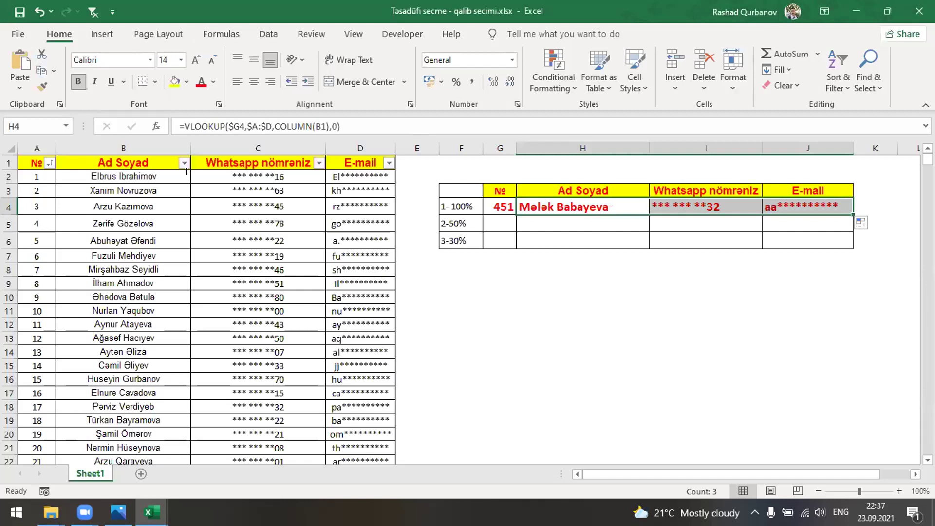
{"action": "key", "text": "alt+shift"}
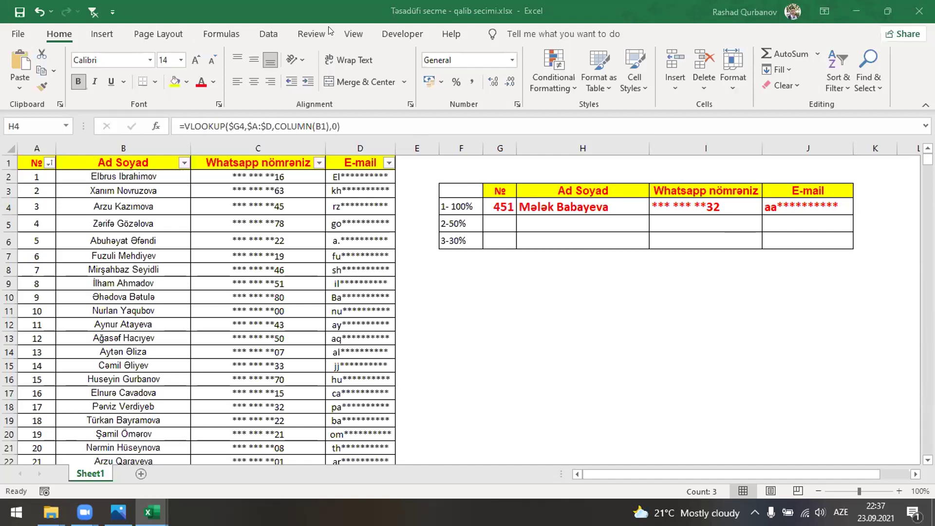
{"action": "key", "text": "F9"}
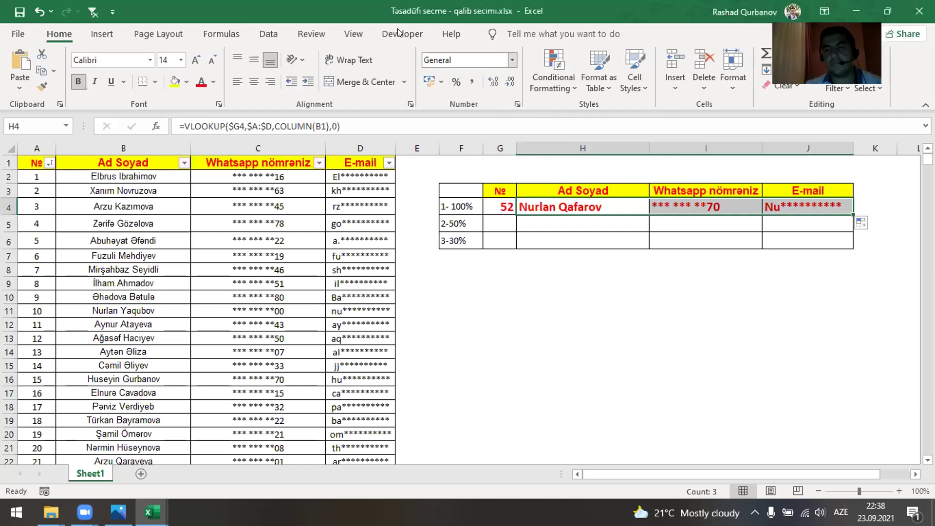
{"action": "left_click", "coordinate": [583, 392]}
{"action": "key", "text": "F9"}
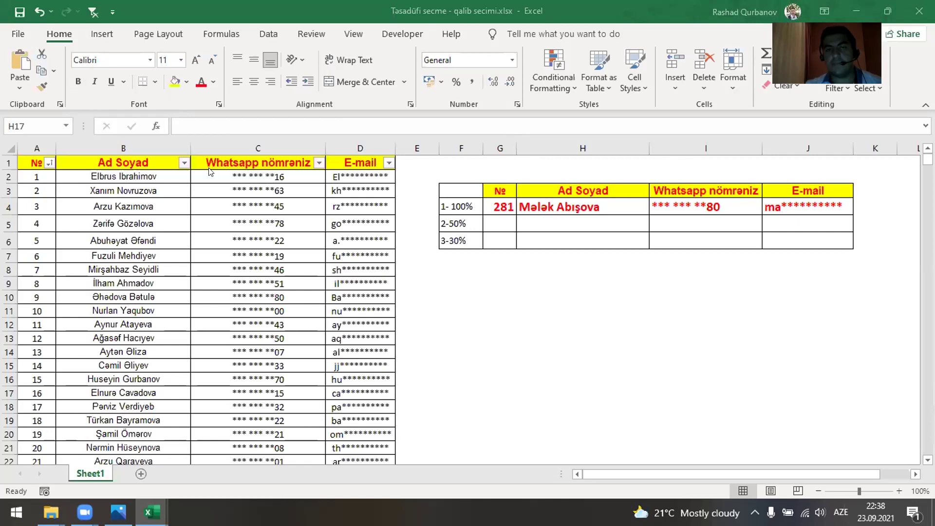
{"action": "key", "text": "F9"}
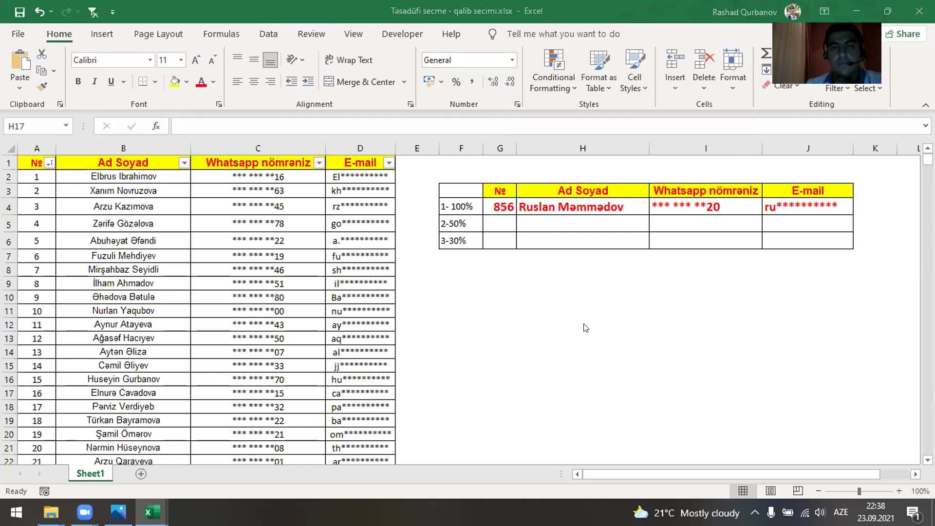
{"action": "key", "text": "alt+Tab"}
{"action": "key", "text": "F9"}
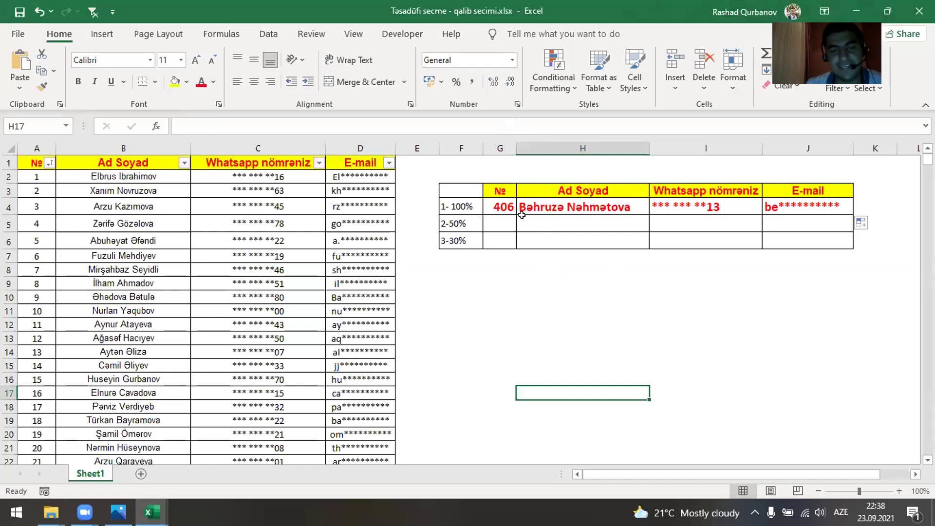
- Copy G4:J4 and paste it back onto itself as values only
{"action": "left_click_drag", "start_coordinate": [500, 207], "coordinate": [812, 203]}
{"action": "key", "text": "ctrl+c"}
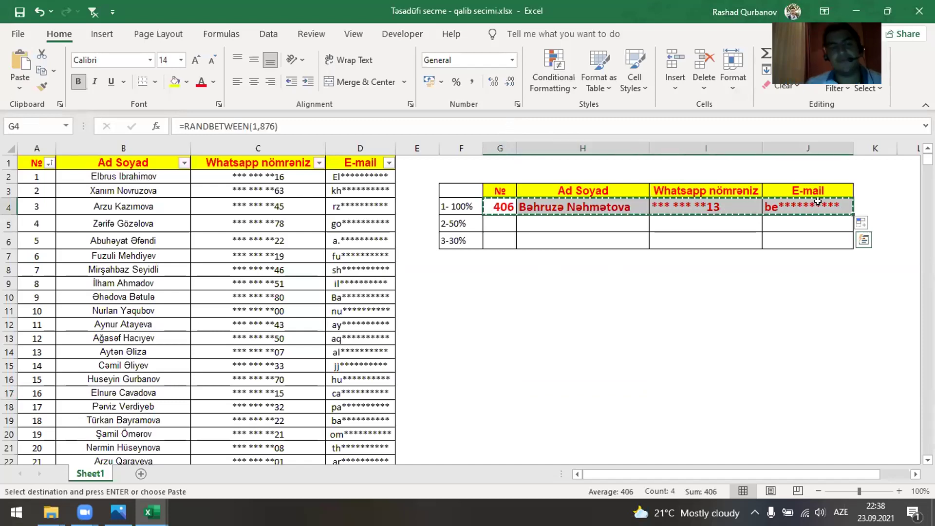
{"action": "key", "text": "ctrl+alt+v"}
{"action": "left_click", "coordinate": [340, 130]}
{"action": "left_click", "coordinate": [471, 269]}
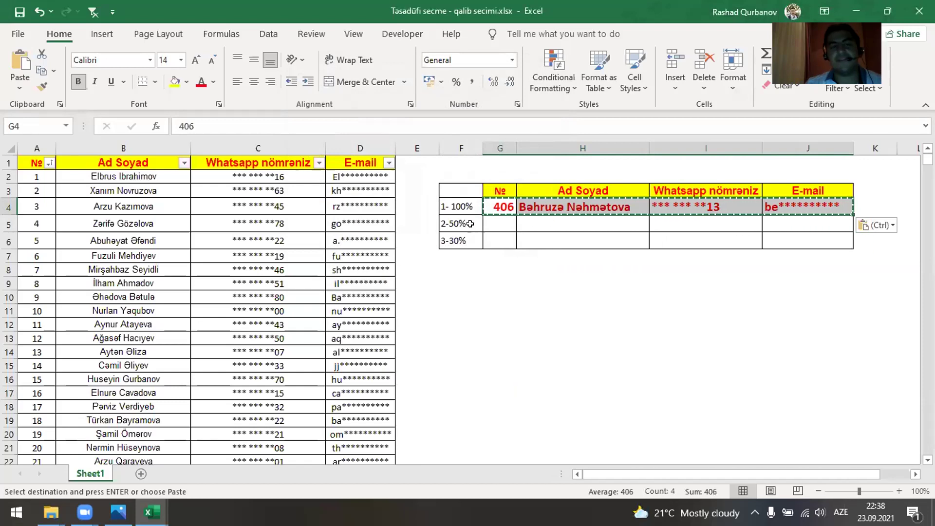
{"action": "left_click", "coordinate": [524, 225]}
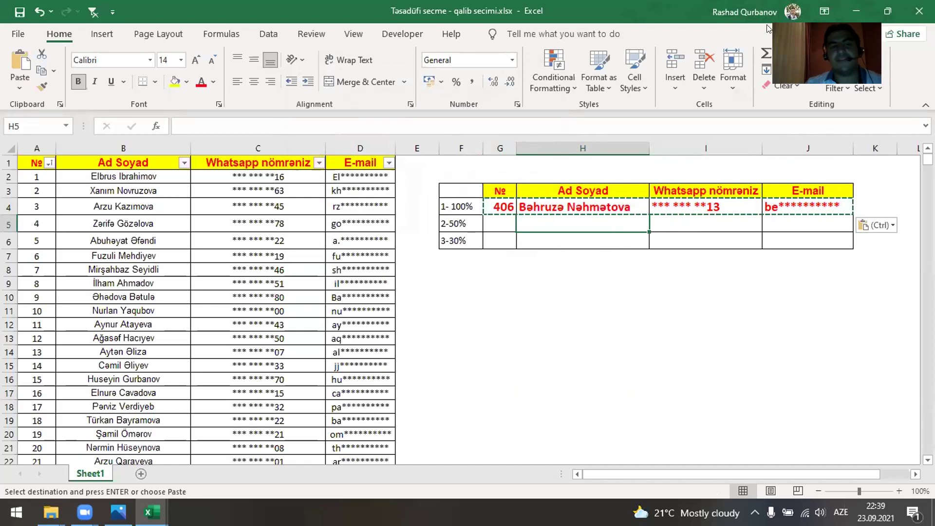
{"action": "key", "text": "super+Down"}
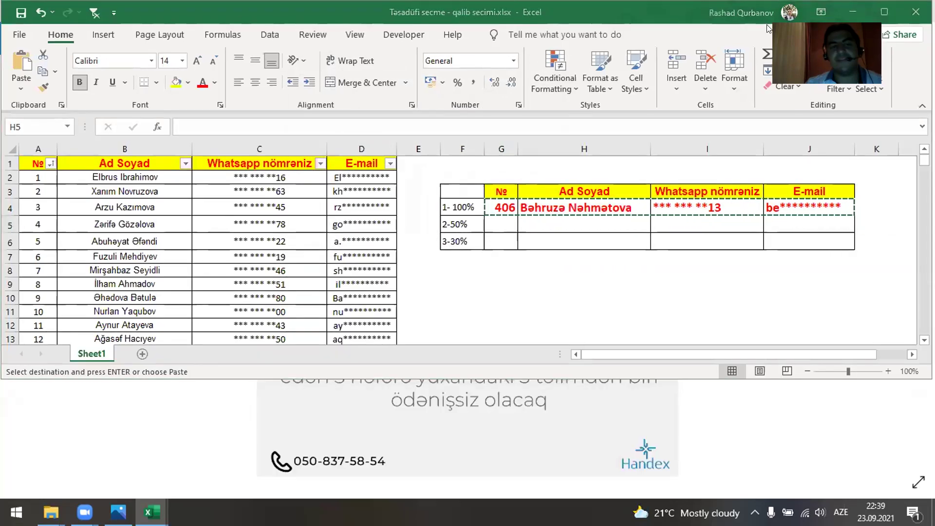
{"action": "key", "text": "super+Up"}
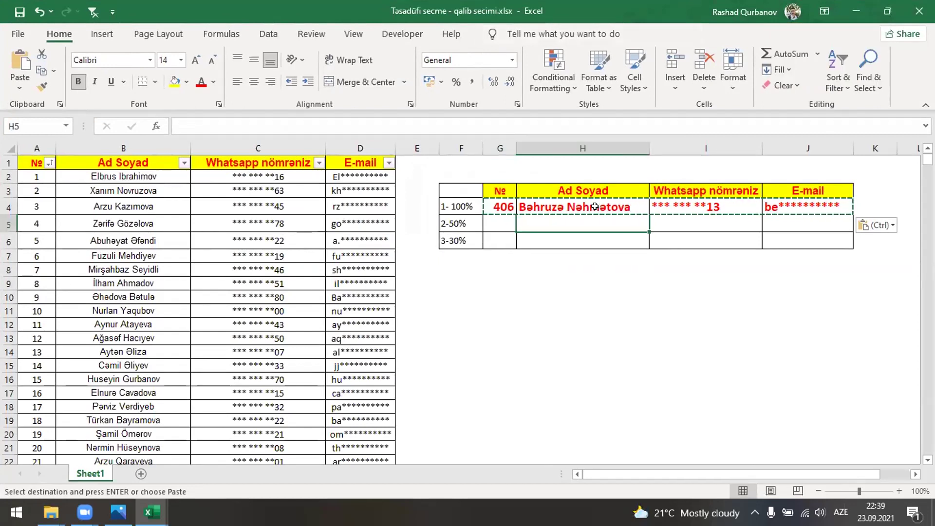
- Test-paste the row's values at G11, then delete the trial copy in G11:J12
{"action": "left_click_drag", "start_coordinate": [500, 206], "coordinate": [808, 205]}
{"action": "left_click", "coordinate": [488, 311]}
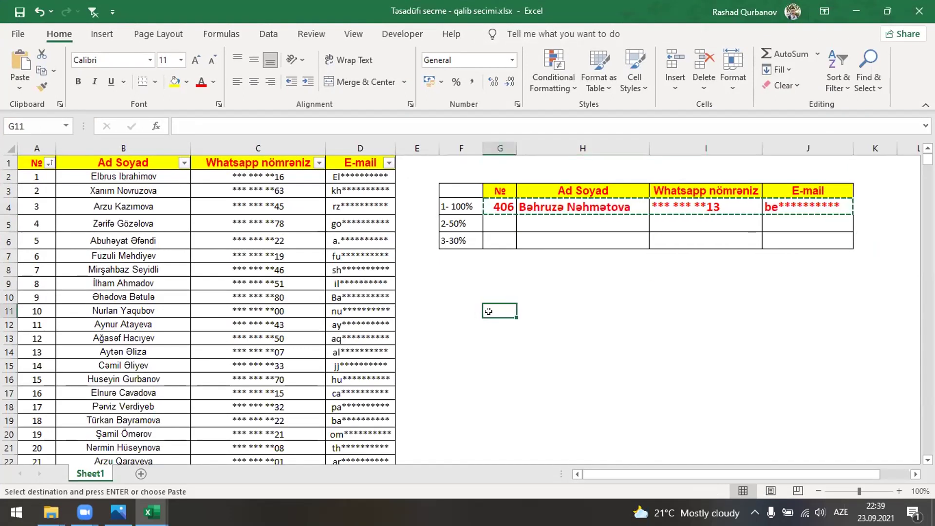
{"action": "key", "text": "ctrl+alt+v"}
{"action": "key", "text": "v"}
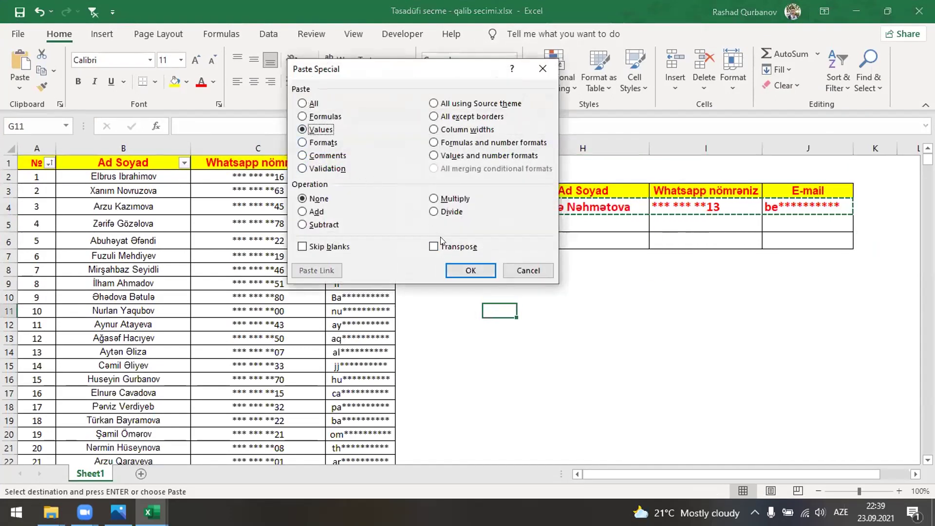
{"action": "left_click", "coordinate": [461, 266]}
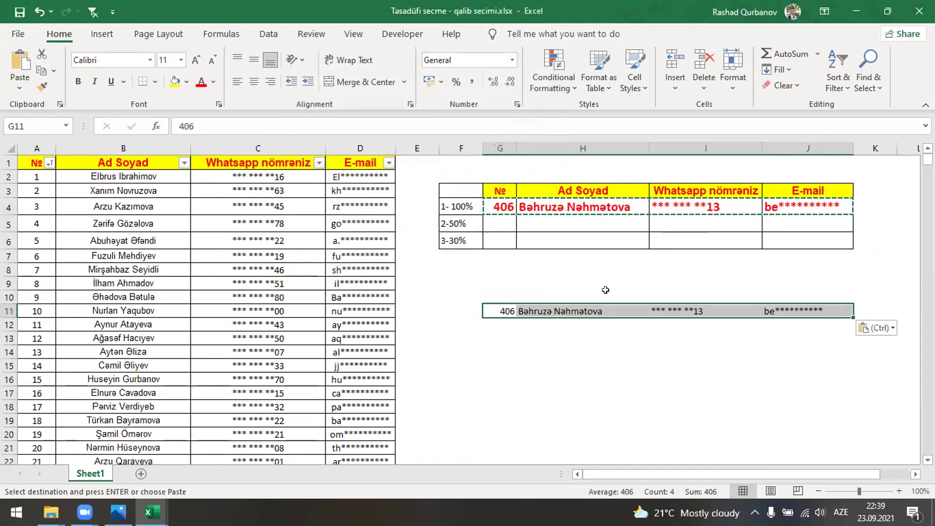
{"action": "left_click", "coordinate": [504, 220]}
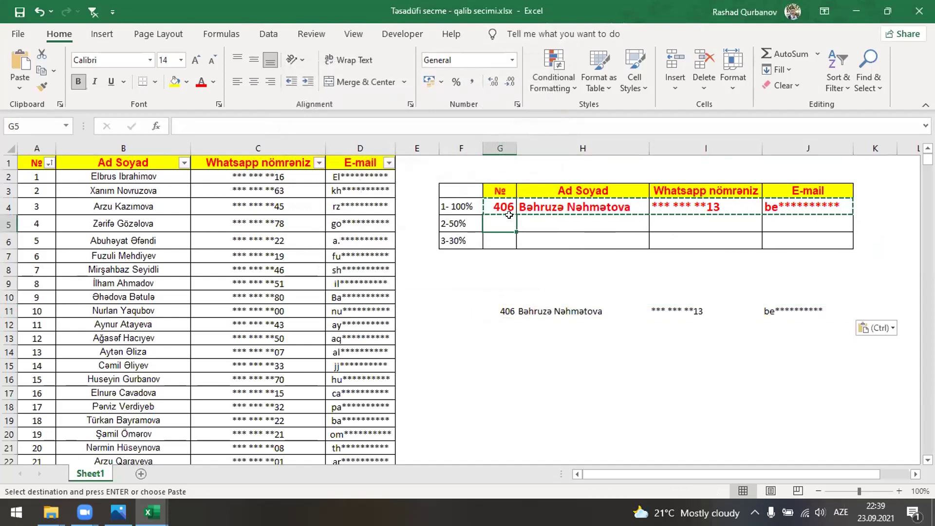
{"action": "left_click_drag", "start_coordinate": [499, 312], "coordinate": [847, 325]}
{"action": "key", "text": "Delete"}
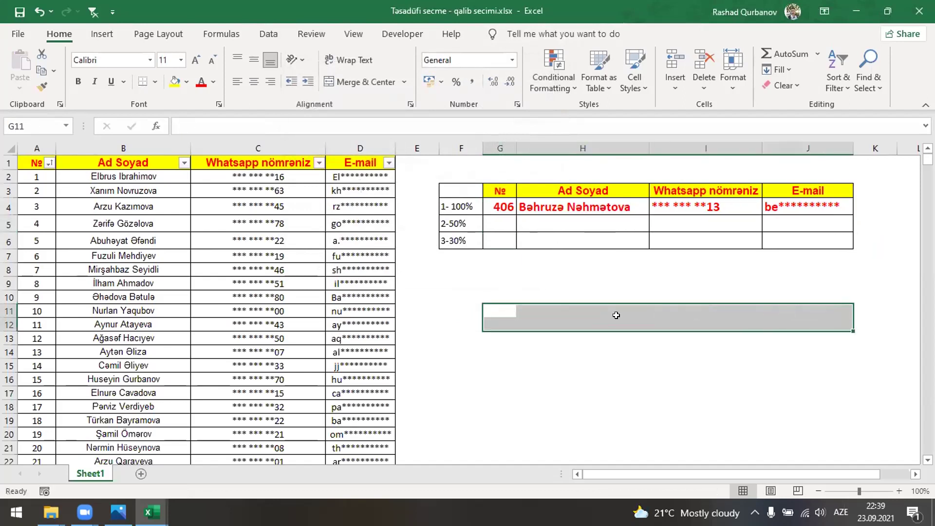
{"action": "left_click", "coordinate": [507, 218]}
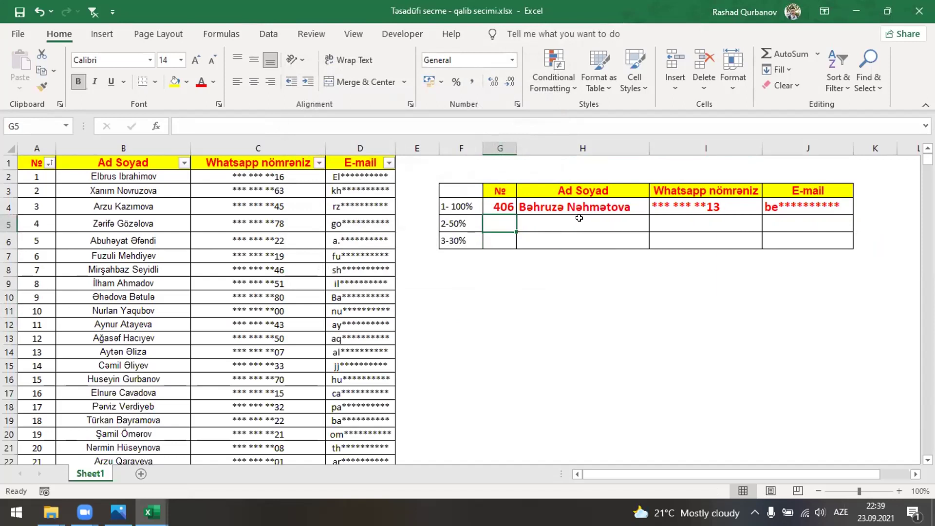
{"action": "key", "text": "Home"}
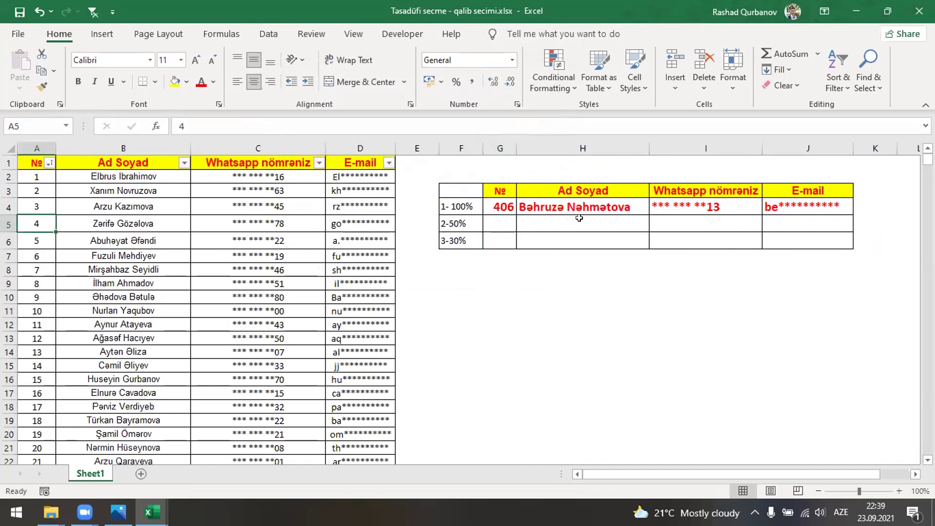
{"action": "key", "text": "ctrl+space"}
{"action": "key", "text": "ctrl+f"}
{"action": "type", "text": "406"}
{"action": "key", "text": "Return"}
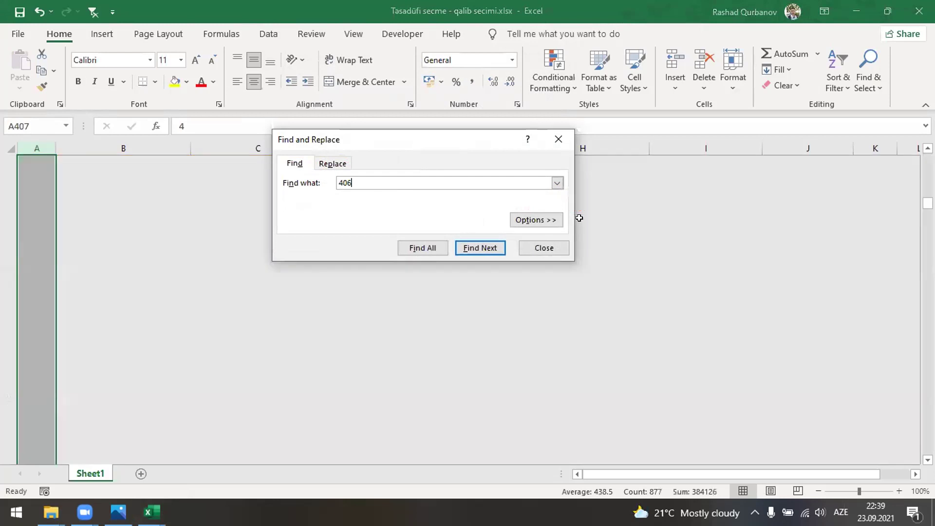
{"action": "key", "text": "Escape"}
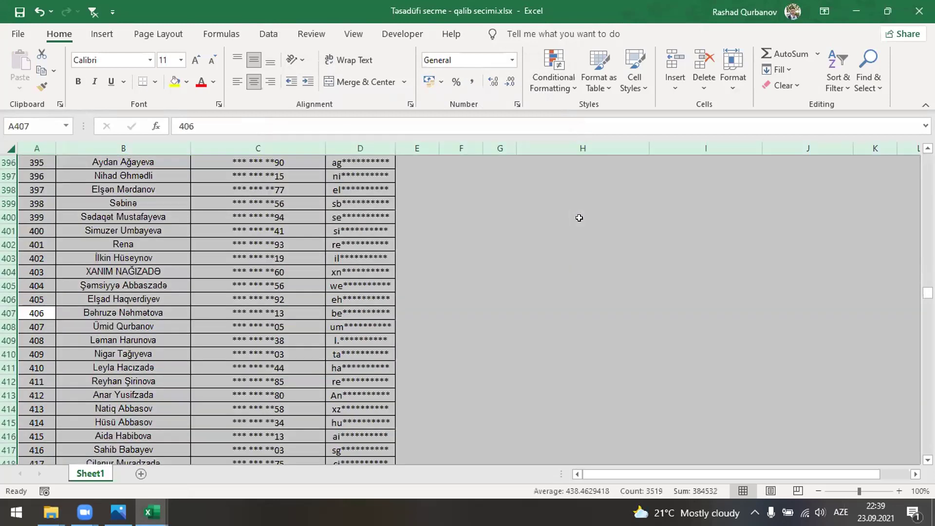
{"action": "key", "text": "Down"}
{"action": "key", "text": "Right"}
{"action": "key", "text": "Right"}
{"action": "key", "text": "Right"}
{"action": "key", "text": "Up"}
{"action": "key", "text": "Left"}
{"action": "key", "text": "shift+space"}
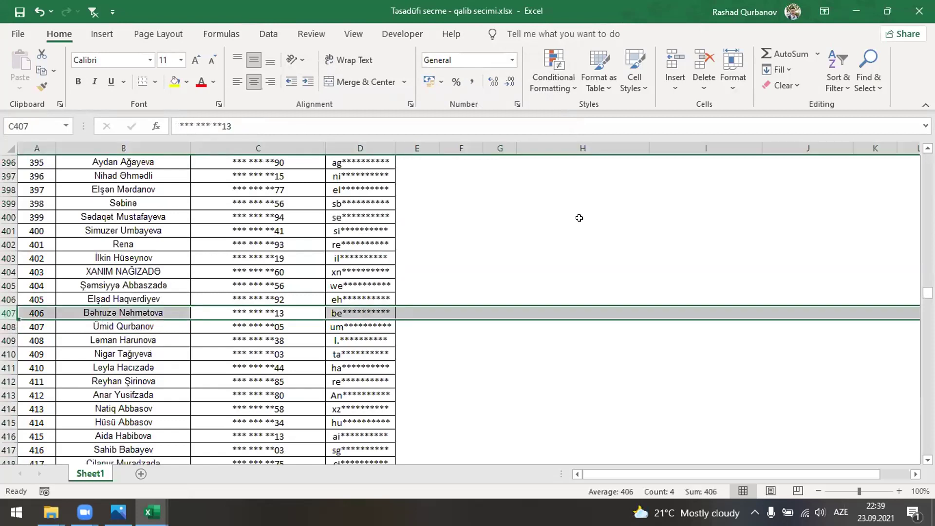
{"action": "key", "text": "ctrl+Home"}
{"action": "key", "text": "Down"}
{"action": "key", "text": "Down"}
{"action": "key", "text": "Down"}
{"action": "key", "text": "Right"}
{"action": "key", "text": "Right"}
{"action": "key", "text": "Right"}
{"action": "key", "text": "Right"}
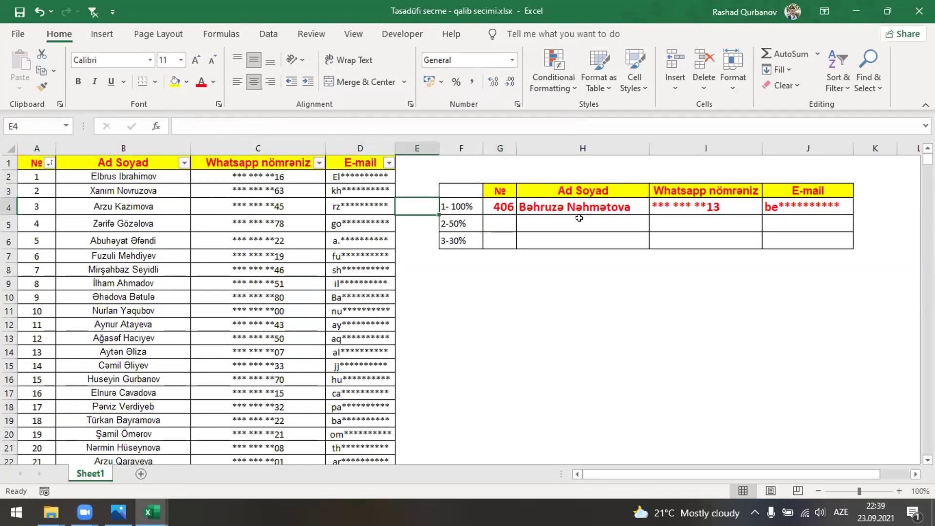
{"action": "key", "text": "Right"}
{"action": "key", "text": "Down"}
{"action": "key", "text": "Right"}
- Cancel the unfinished formula, check the list's last entry number, and return to G5
{"action": "type", "text": "=ran"}
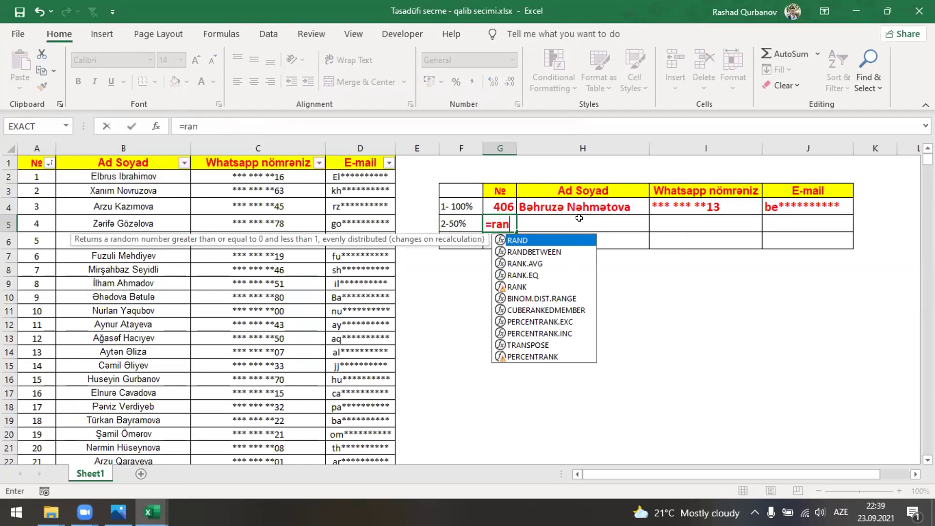
{"action": "key", "text": "Escape"}
{"action": "key", "text": "Escape"}
{"action": "key", "text": "Left"}
{"action": "key", "text": "Left"}
{"action": "key", "text": "Left"}
{"action": "key", "text": "Left"}
{"action": "key", "text": "Left"}
{"action": "key", "text": "Left"}
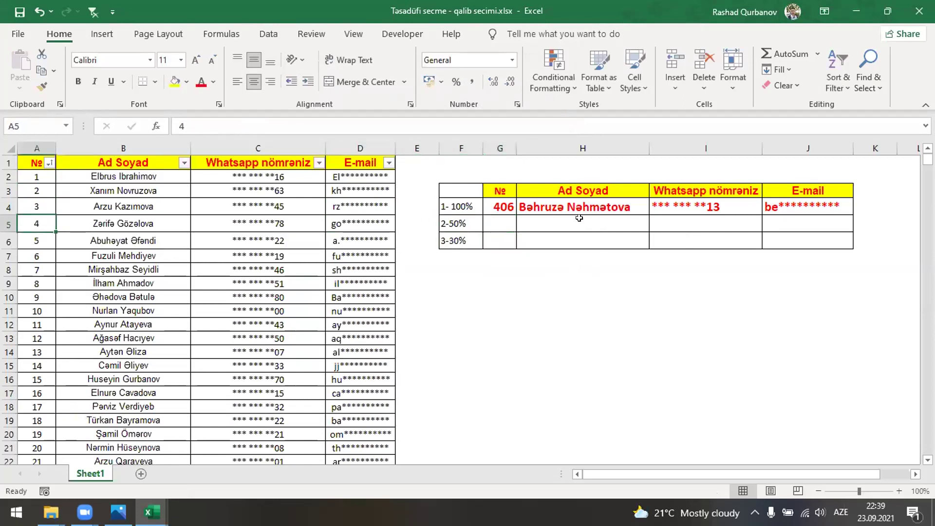
{"action": "key", "text": "ctrl+Down"}
{"action": "key", "text": "Right"}
{"action": "key", "text": "Right"}
{"action": "key", "text": "Right"}
{"action": "key", "text": "Up"}
{"action": "key", "text": "ctrl+Up"}
{"action": "key", "text": "Right"}
{"action": "key", "text": "Right"}
{"action": "key", "text": "Down"}
{"action": "key", "text": "Down"}
{"action": "key", "text": "Down"}
{"action": "key", "text": "Right"}
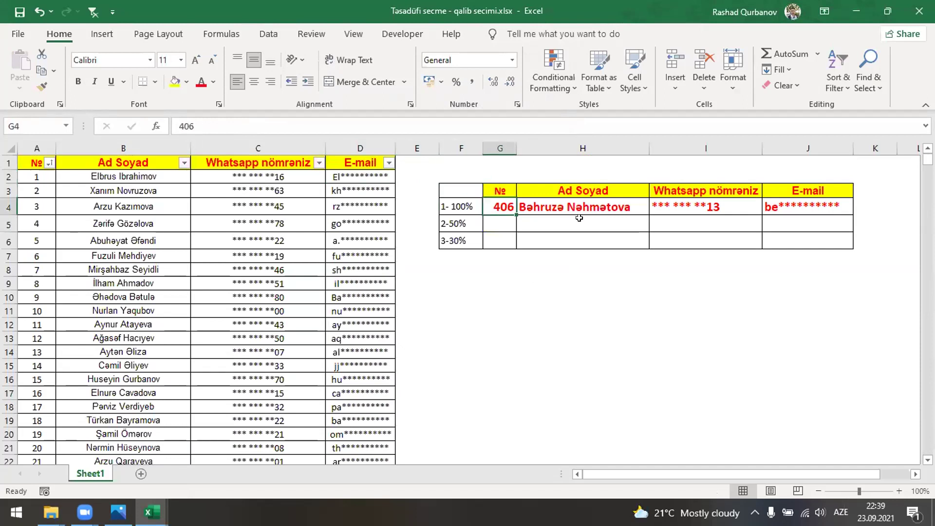
{"action": "key", "text": "Down"}
- Enter =RANDBETWEEN(1,876) in G5 for the second-place number
{"action": "type", "text": "=ran"}
{"action": "key", "text": "Down"}
{"action": "key", "text": "Tab"}
{"action": "type", "text": "1ç"}
{"action": "type", "text": ",876)"}
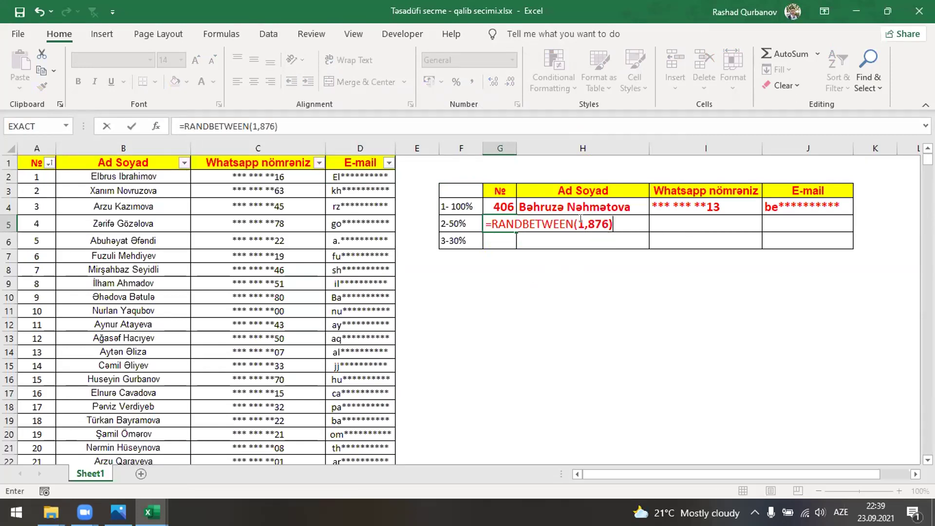
{"action": "key", "text": "Return"}
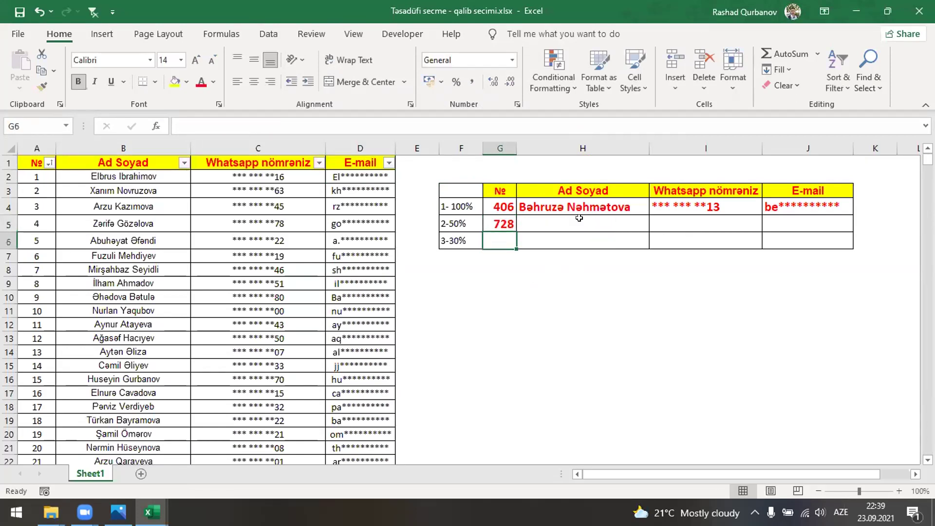
- Enter =VLOOKUP(G5,A:D,2,0) in H5 to fetch the second-place name
{"action": "left_click", "coordinate": [578, 218]}
{"action": "type", "text": "=vl"}
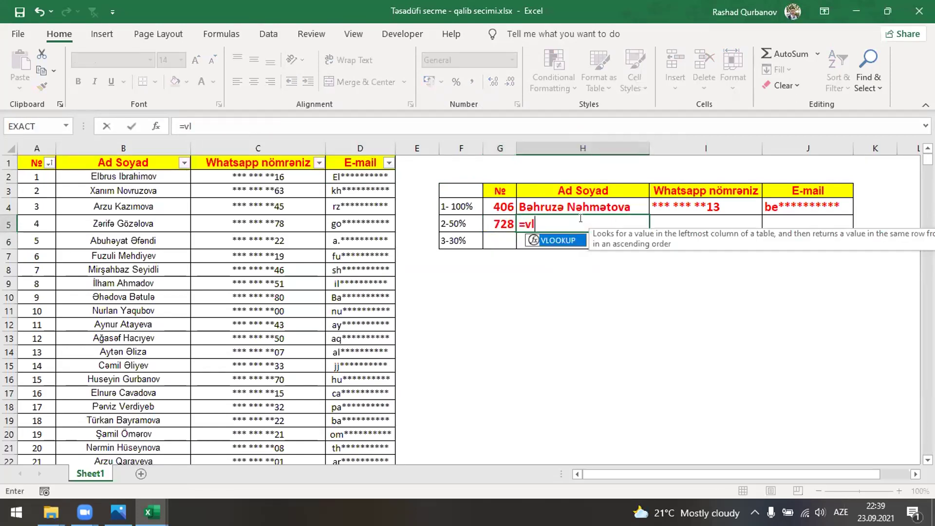
{"action": "key", "text": "Tab"}
{"action": "key", "text": "Left"}
{"action": "type", "text": ","}
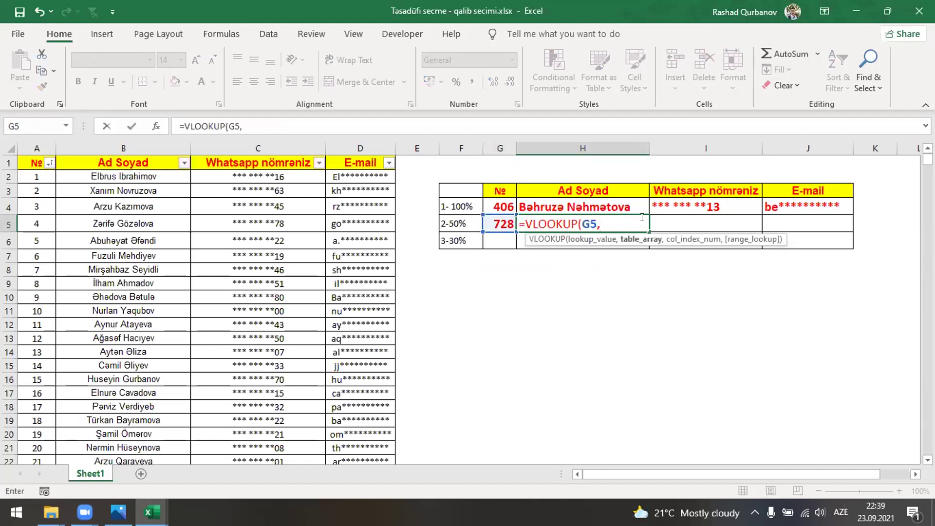
{"action": "left_click_drag", "start_coordinate": [63, 148], "coordinate": [394, 140]}
{"action": "type", "text": ","}
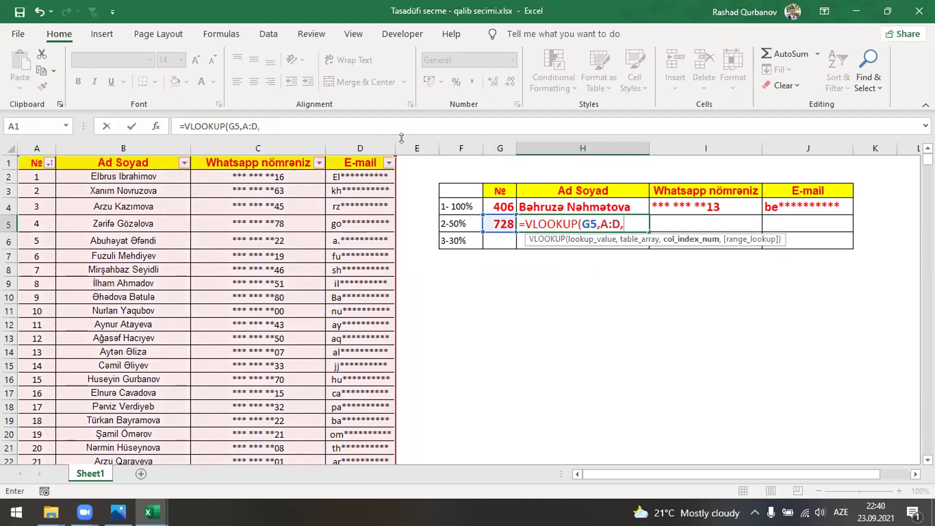
{"action": "type", "text": "2,0"}
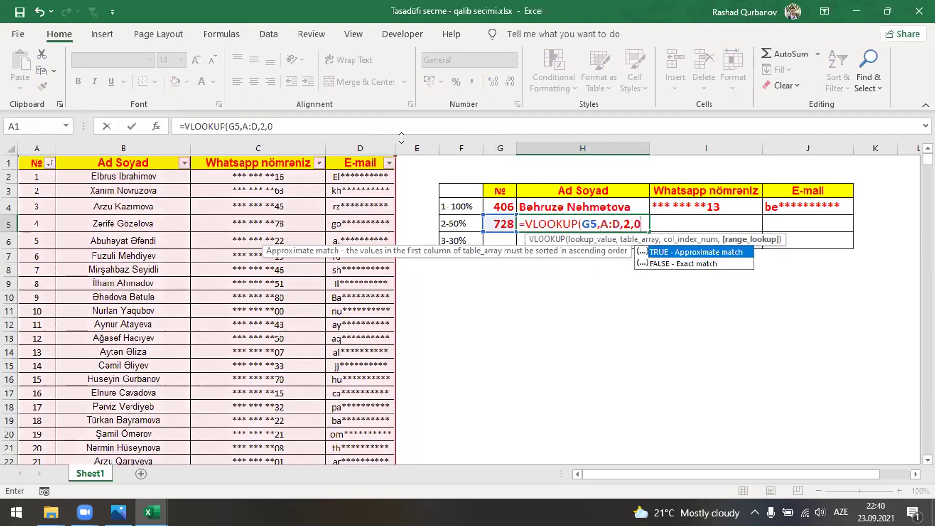
{"action": "type", "text": ")"}
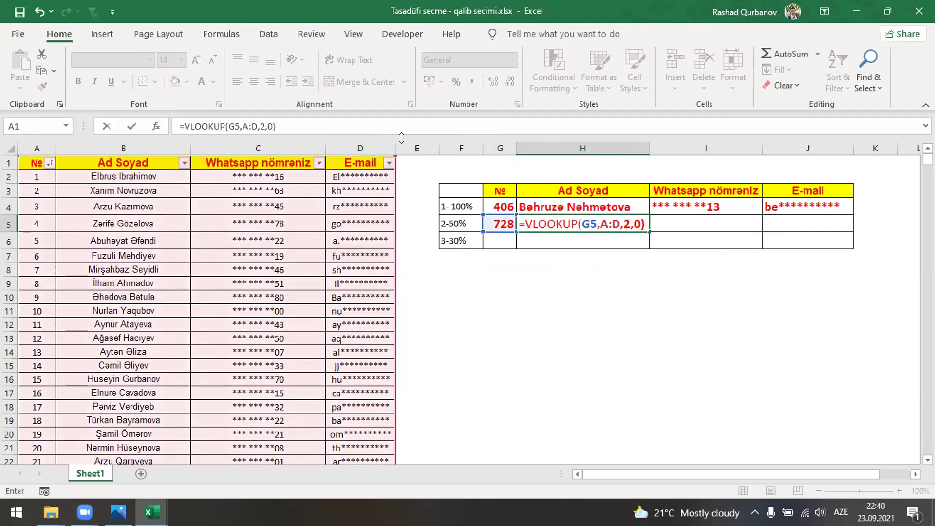
{"action": "key", "text": "Return"}
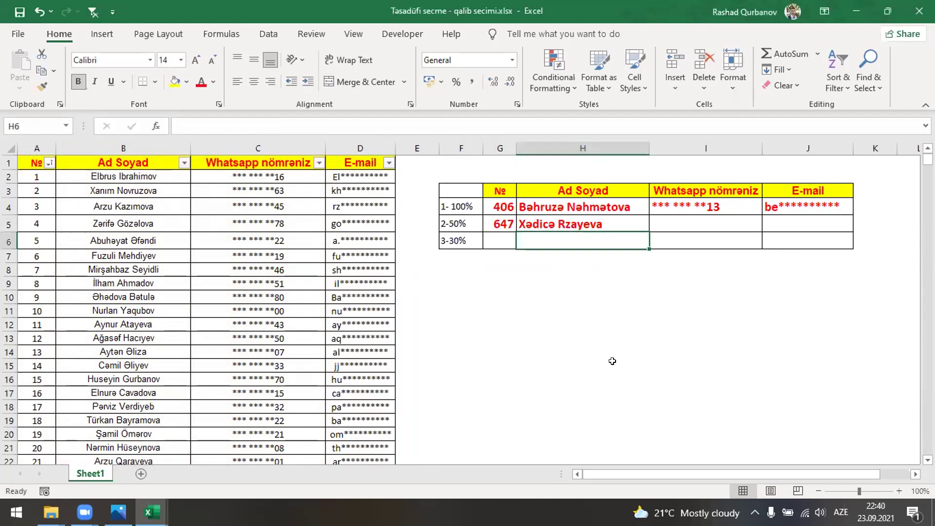
- Redraw the second-place number with F9 several times until it shows 184
{"action": "key", "text": "F9"}
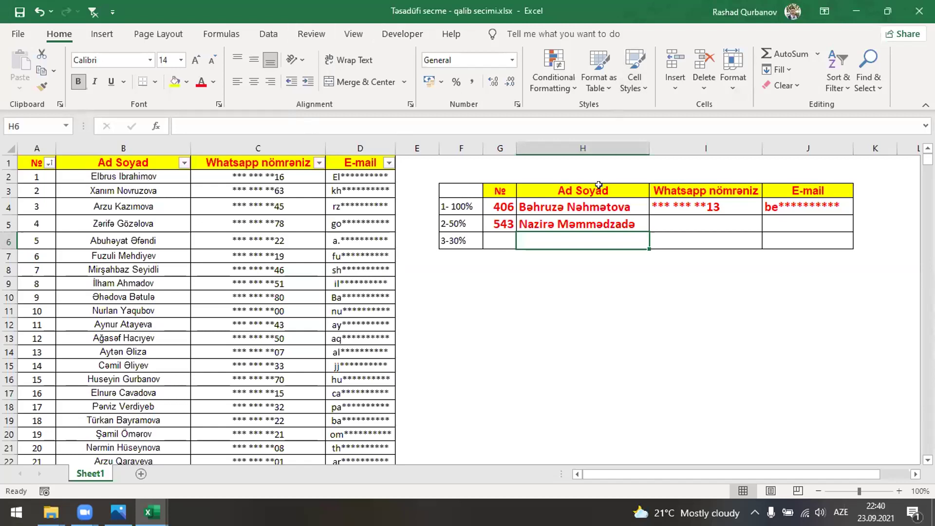
{"action": "key", "text": "F9"}
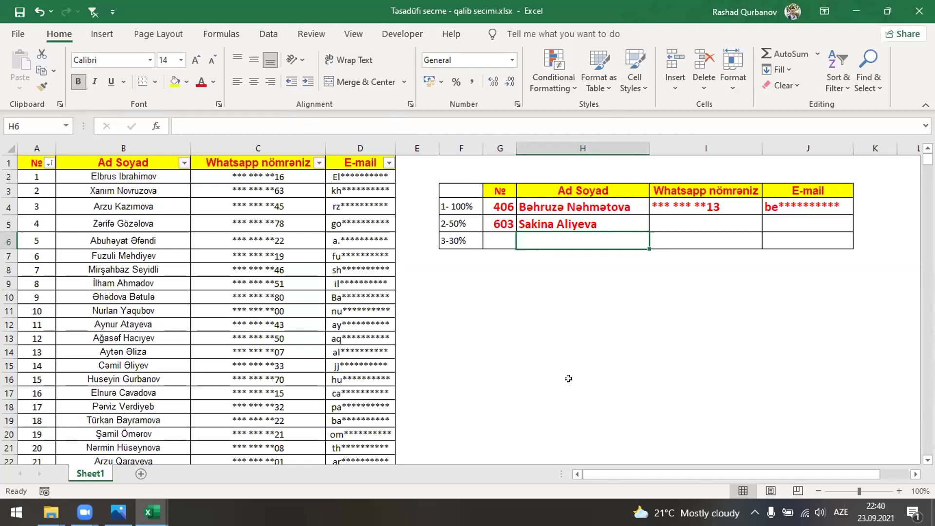
{"action": "key", "text": "F9"}
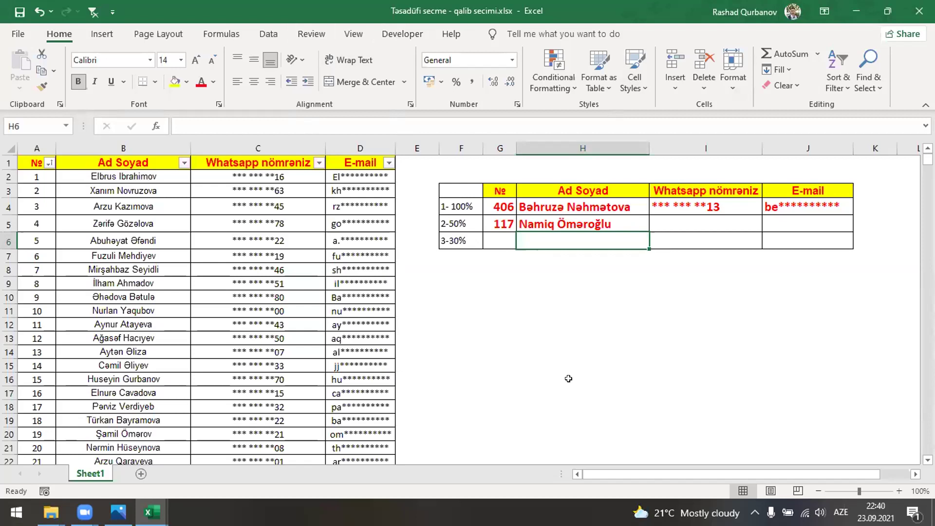
{"action": "key", "text": "F9"}
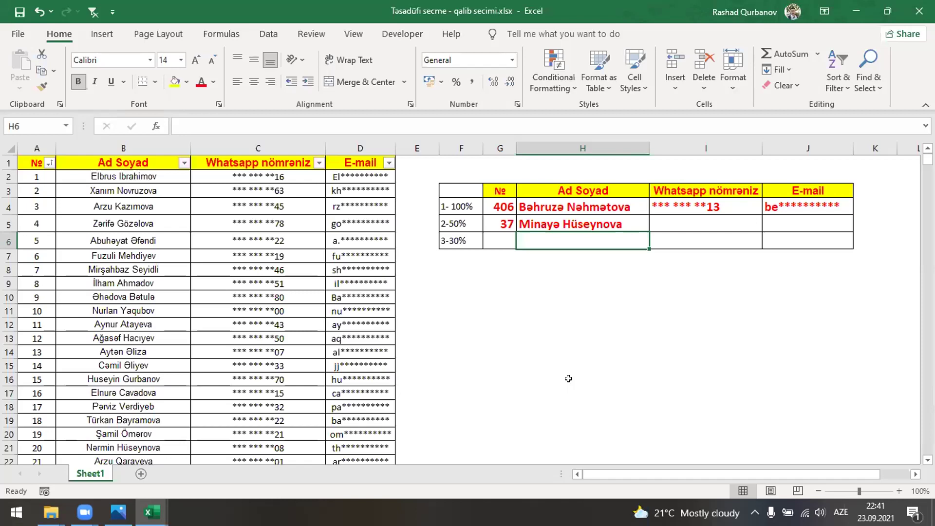
{"action": "key", "text": "F9"}
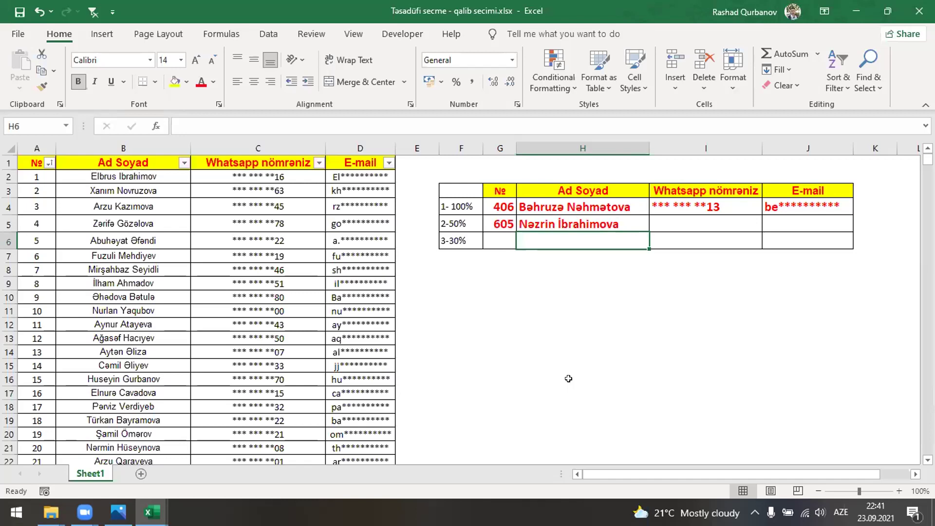
- Copy H5 and Paste Special > Values onto itself to fix the winner's name
{"action": "key", "text": "Up"}
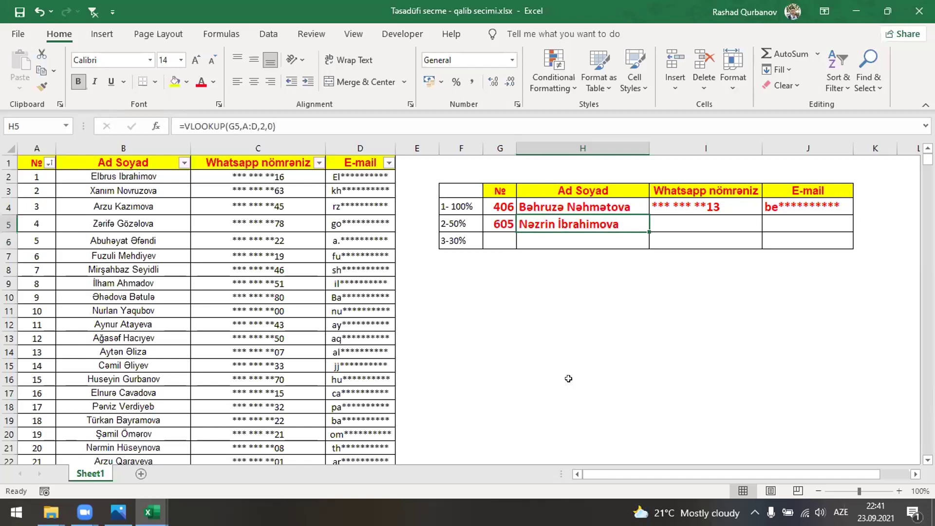
{"action": "key", "text": "ctrl+c"}
{"action": "key", "text": "ctrl+alt+v"}
{"action": "key", "text": "v"}
{"action": "key", "text": "Return"}
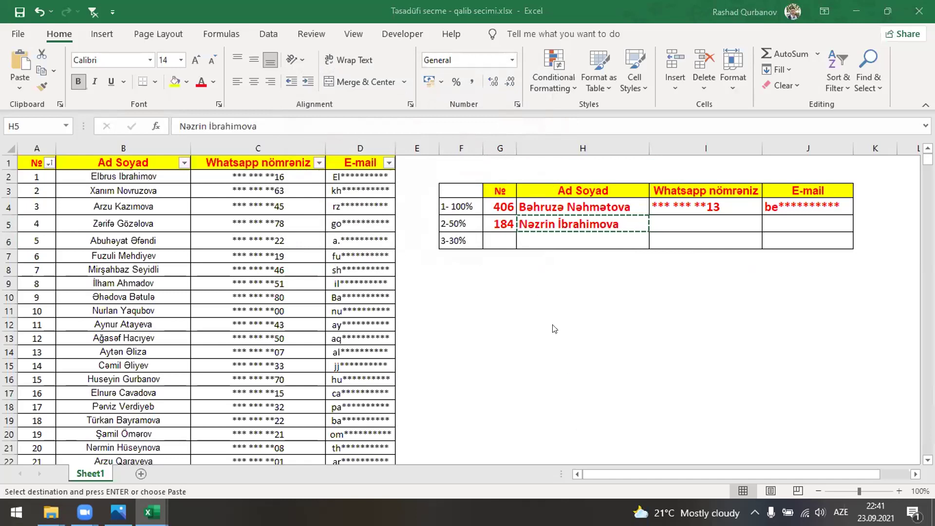
{"action": "key", "text": "ctrl+v"}
{"action": "left_click", "coordinate": [498, 218]}
{"action": "key", "text": "ctrl+c"}
{"action": "key", "text": "ctrl+Left"}
{"action": "key", "text": "ctrl+Left"}
{"action": "key", "text": "ctrl+Left"}
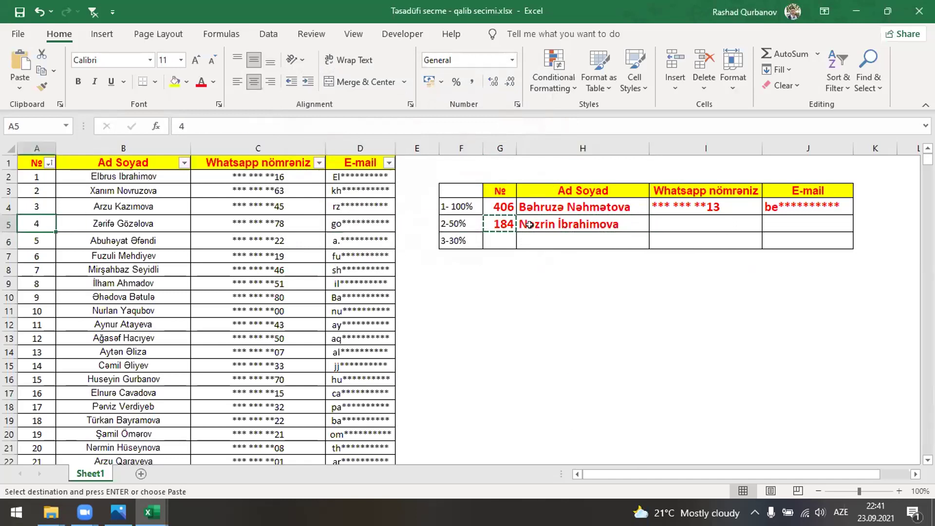
{"action": "key", "text": "ctrl+f"}
{"action": "key", "text": "Escape"}
{"action": "key", "text": "ctrl+space"}
{"action": "key", "text": "ctrl+f"}
{"action": "key", "text": "Return"}
{"action": "key", "text": "alt+Down"}
{"action": "key", "text": "Down"}
{"action": "key", "text": "alt+Up"}
{"action": "key", "text": "alt+Down"}
{"action": "key", "text": "alt+Up"}
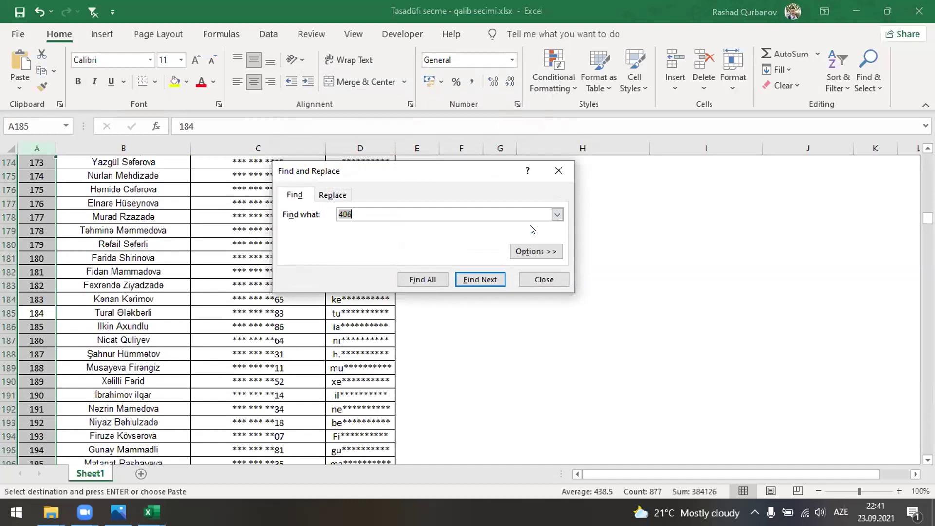
{"action": "left_click", "coordinate": [558, 170]}
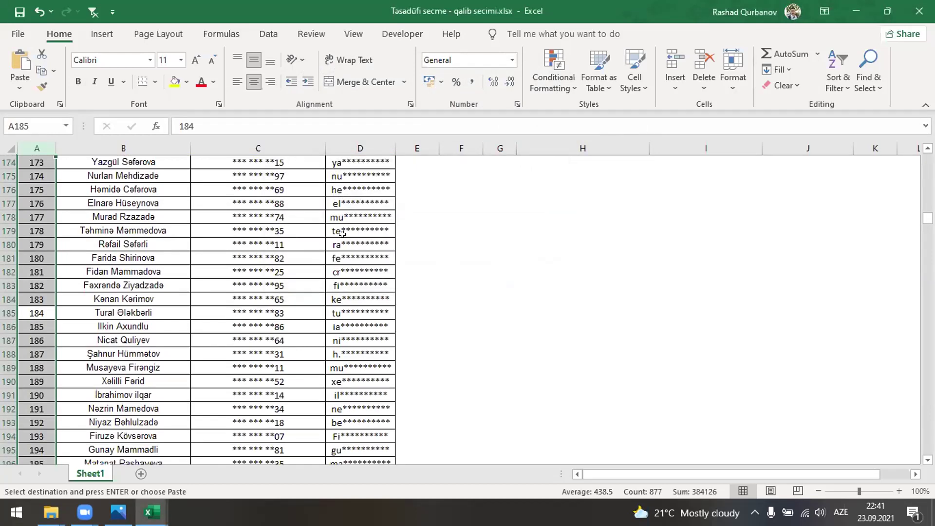
{"action": "key", "text": "ctrl+Home"}
{"action": "key", "text": "Down"}
{"action": "key", "text": "Down"}
{"action": "key", "text": "Down"}
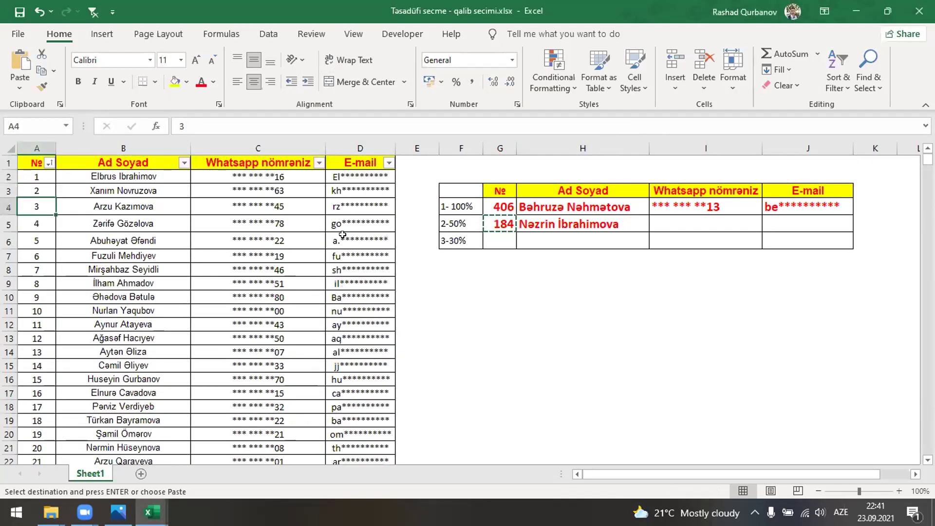
{"action": "key", "text": "ctrl+space"}
{"action": "key", "text": "ctrl+f"}
{"action": "type", "text": "186"}
{"action": "key", "text": "Return"}
{"action": "key", "text": "Escape"}
{"action": "key", "text": "Right"}
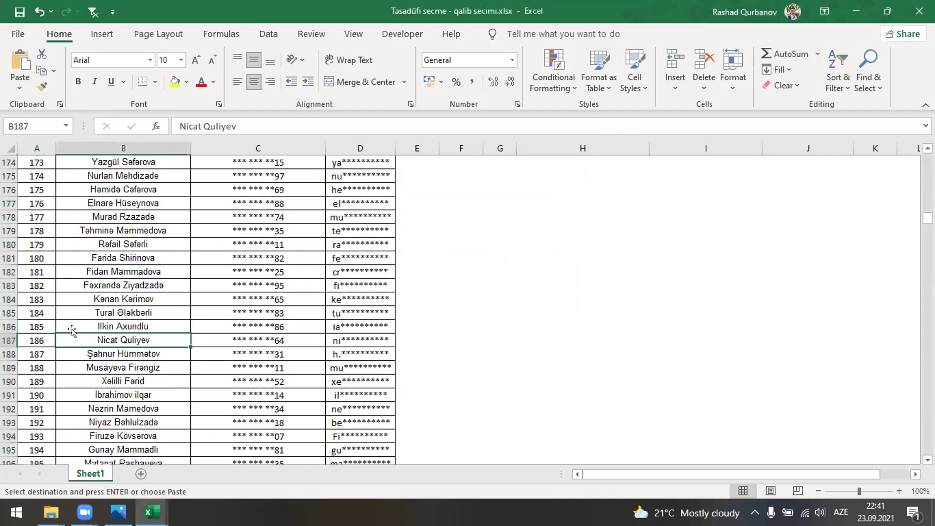
{"action": "key", "text": "Left"}
{"action": "key", "text": "Up"}
{"action": "key", "text": "Up"}
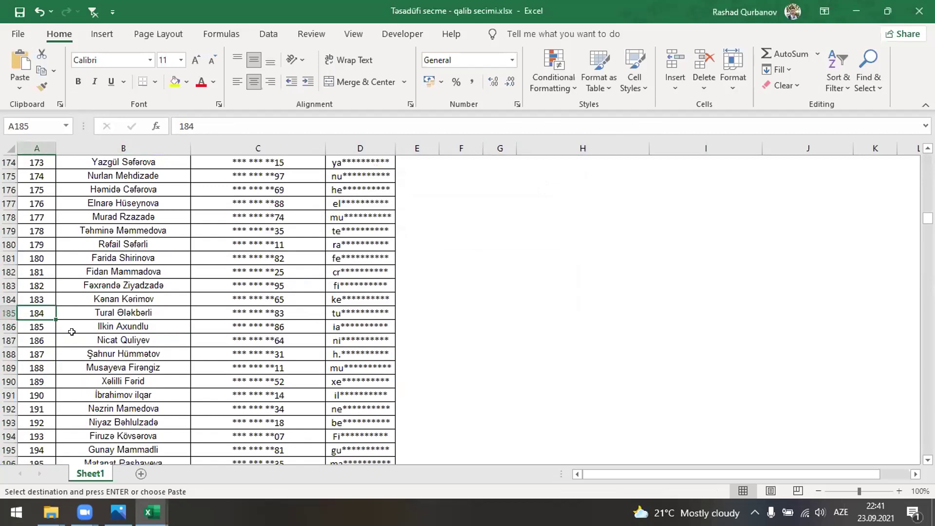
{"action": "key", "text": "Right"}
{"action": "key", "text": "Right"}
{"action": "key", "text": "Right"}
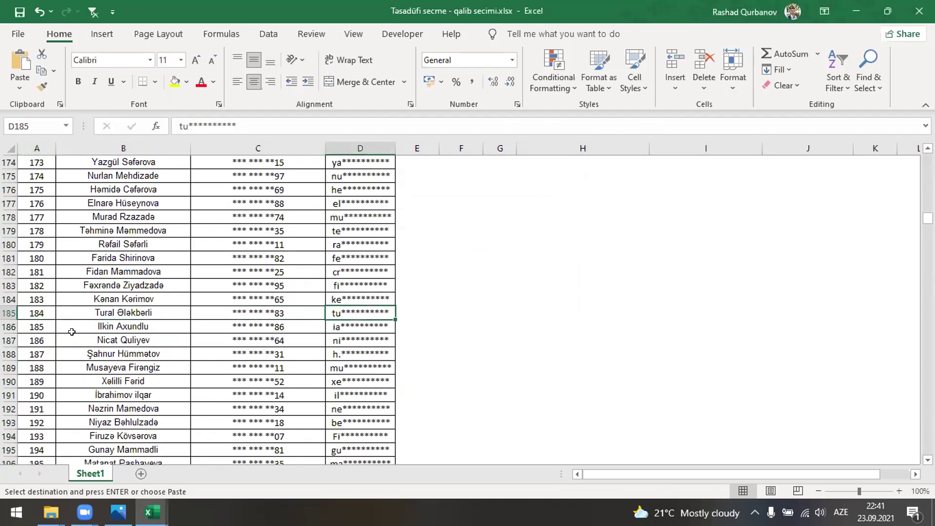
{"action": "key", "text": "ctrl+Home"}
{"action": "key", "text": "Right"}
{"action": "key", "text": "Right"}
{"action": "key", "text": "Right"}
{"action": "key", "text": "Right"}
{"action": "key", "text": "Down"}
{"action": "key", "text": "Down"}
{"action": "key", "text": "Down"}
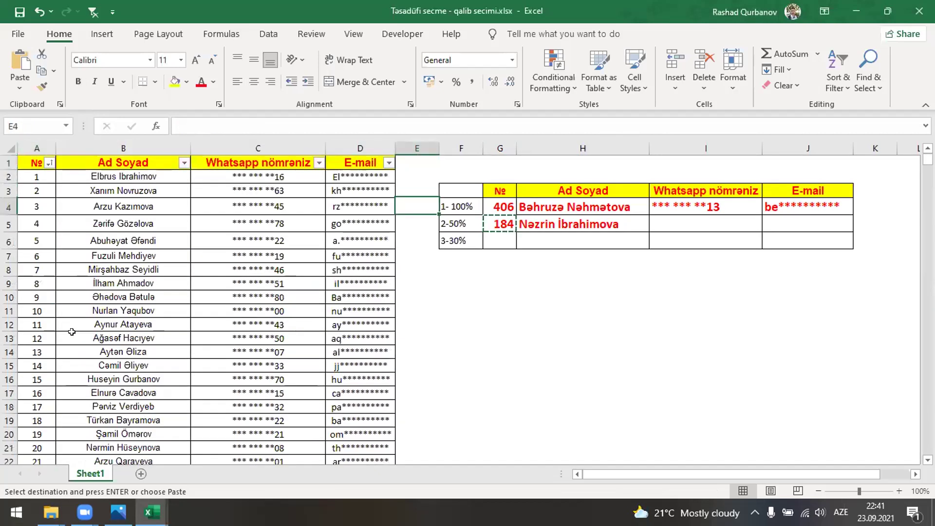
{"action": "key", "text": "Down"}
{"action": "key", "text": "Right"}
{"action": "key", "text": "Right"}
{"action": "key", "text": "Right"}
{"action": "key", "text": "Left"}
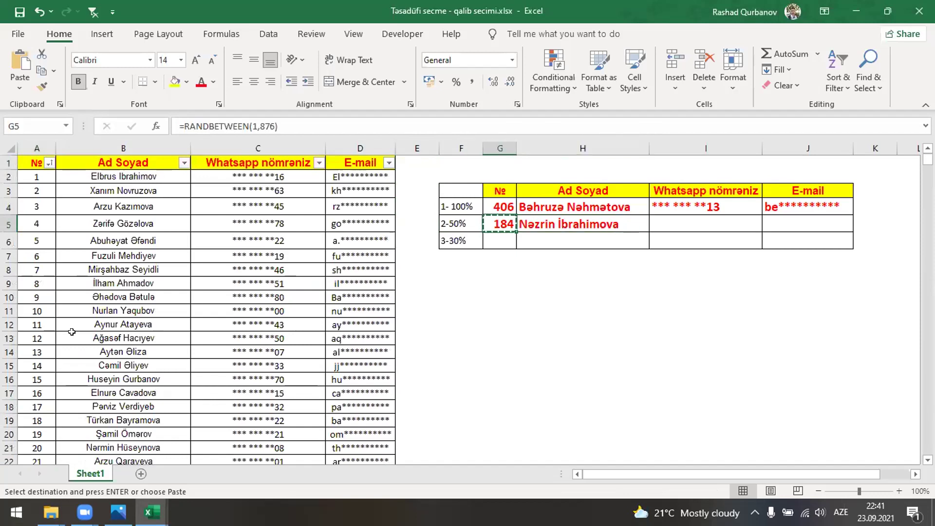
{"action": "key", "text": "Right"}
{"action": "key", "text": "ctrl+c"}
{"action": "key", "text": "Left"}
{"action": "key", "text": "Left"}
{"action": "key", "text": "Left"}
{"action": "key", "text": "Left"}
{"action": "key", "text": "Left"}
{"action": "key", "text": "Left"}
{"action": "key", "text": "Left"}
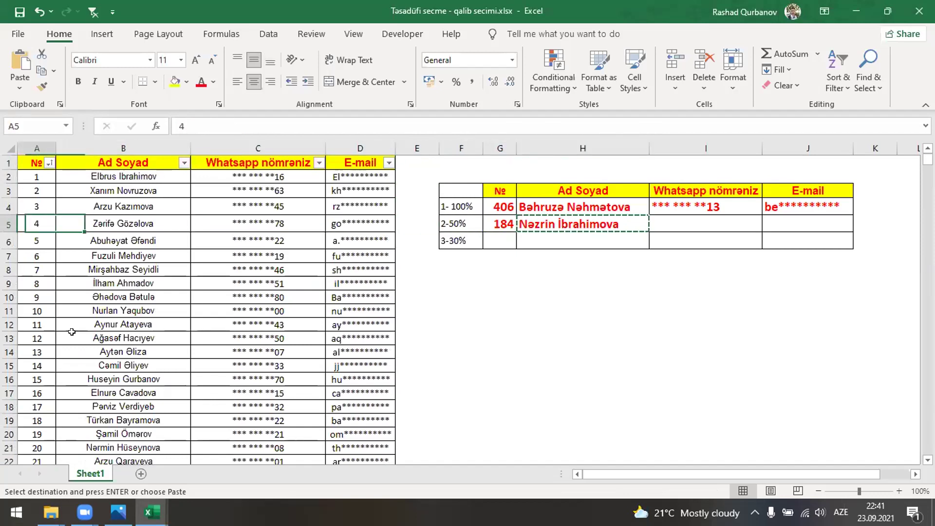
{"action": "key", "text": "Right"}
{"action": "key", "text": "ctrl+space"}
{"action": "key", "text": "ctrl+f"}
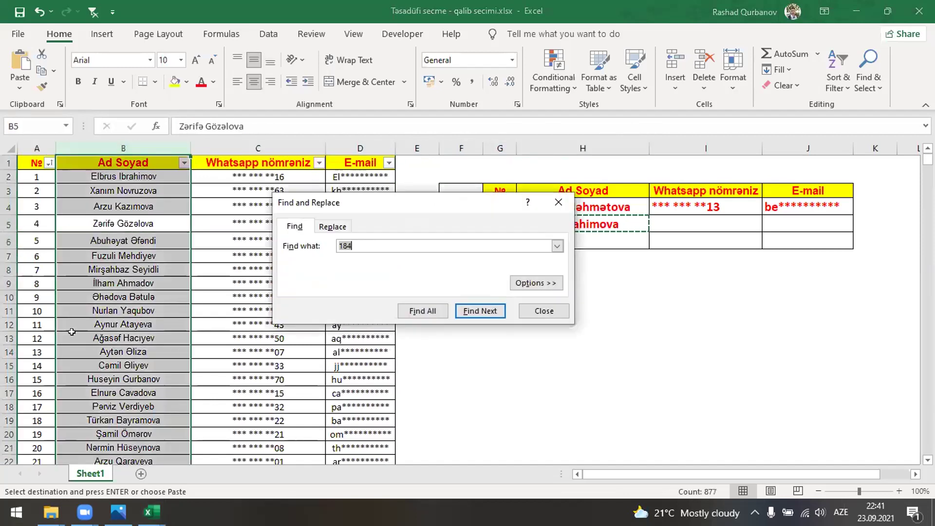
{"action": "key", "text": "Escape"}
{"action": "key", "text": "Right"}
{"action": "key", "text": "Right"}
{"action": "key", "text": "Right"}
{"action": "key", "text": "Right"}
{"action": "key", "text": "Right"}
{"action": "key", "text": "Right"}
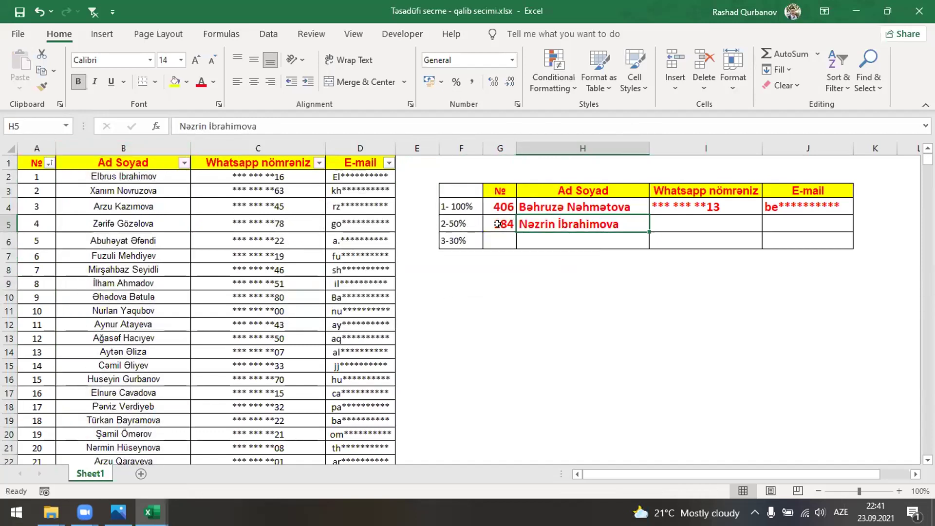
- Search column B for the fixed second-place name copied from H5
{"action": "left_click", "coordinate": [500, 222]}
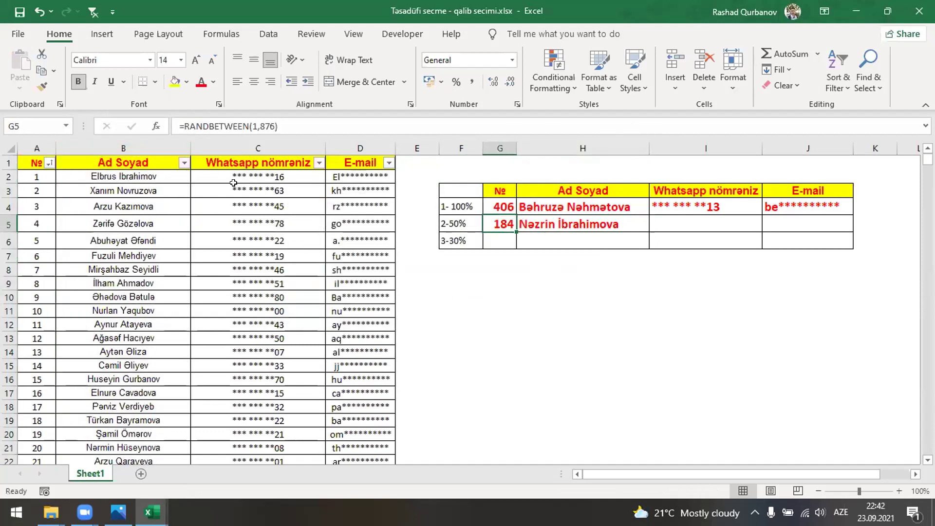
{"action": "left_click", "coordinate": [552, 225]}
{"action": "key", "text": "ctrl+c"}
{"action": "left_click", "coordinate": [126, 143]}
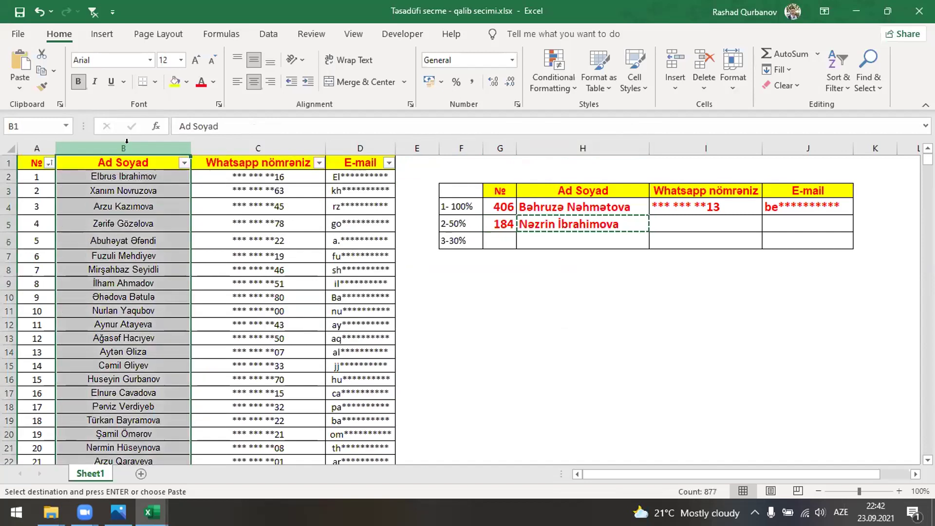
{"action": "key", "text": "ctrl+f"}
{"action": "key", "text": "ctrl+v"}
{"action": "key", "text": "Return"}
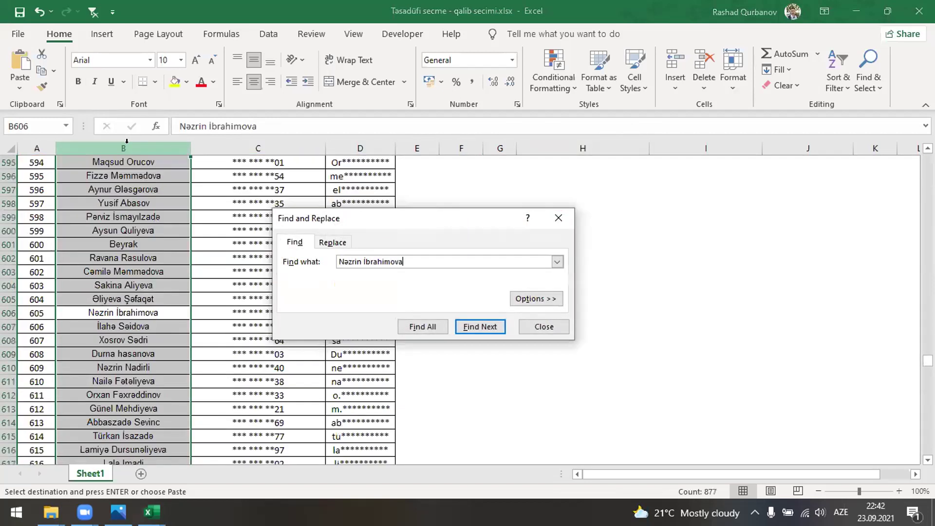
{"action": "key", "text": "Escape"}
- Select the found row 606 to read the name's entry number, 605
{"action": "key", "text": "Left"}
{"action": "key", "text": "shift+space"}
{"action": "key", "text": "Escape"}
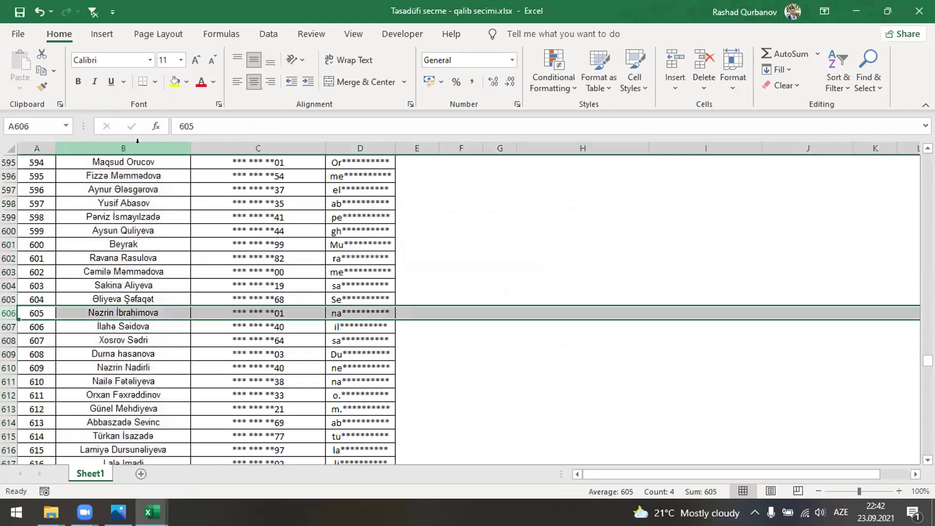
{"action": "left_click", "coordinate": [154, 313]}
{"action": "key", "text": "ctrl+c"}
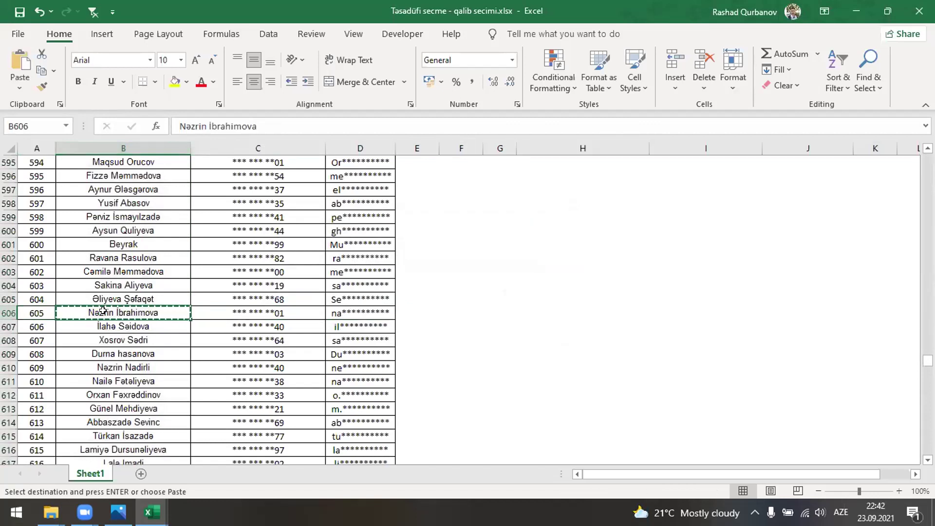
{"action": "key", "text": "Left"}
{"action": "key", "text": "shift+space"}
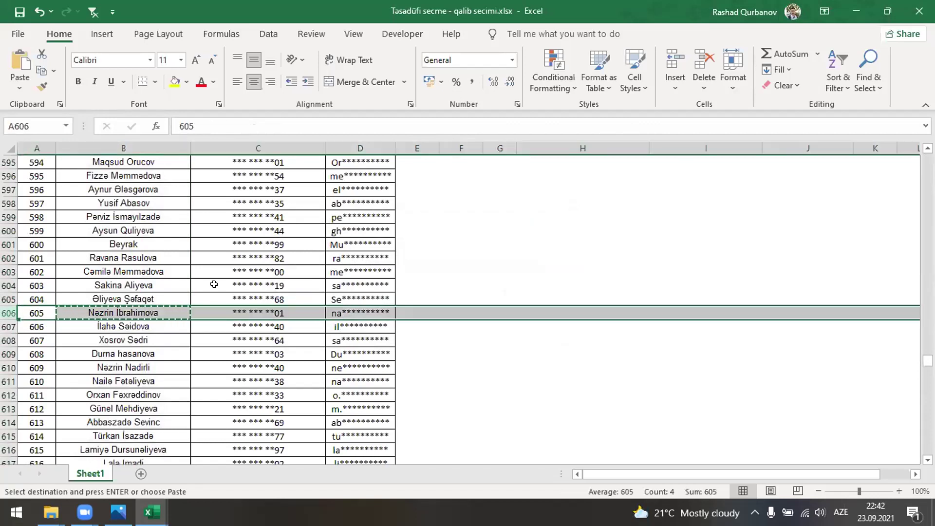
- Return to the winners table at G5 and recalculate, giving 478 beside the unchanged name
{"action": "key", "text": "ctrl+Home"}
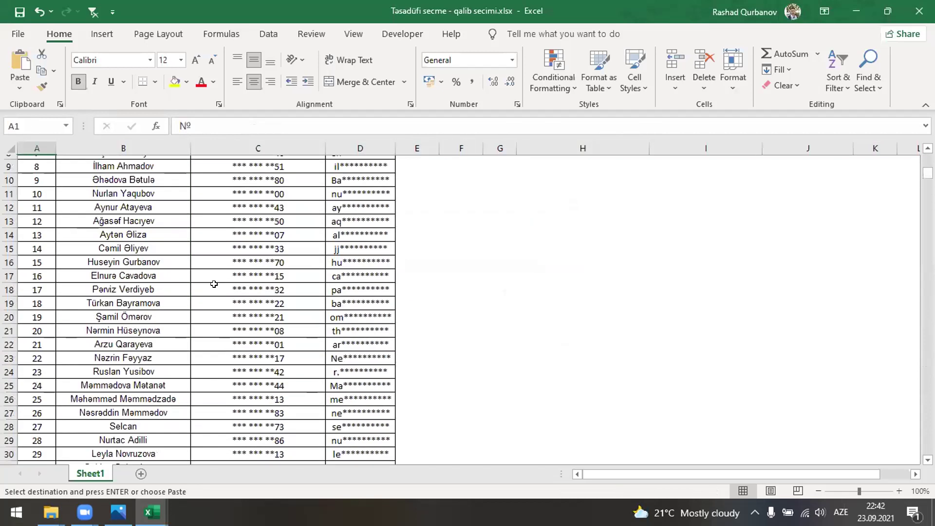
{"action": "key", "text": "Right"}
{"action": "key", "text": "Right"}
{"action": "key", "text": "Right"}
{"action": "key", "text": "Right"}
{"action": "key", "text": "Right"}
{"action": "key", "text": "Down"}
{"action": "key", "text": "Right"}
{"action": "key", "text": "Down"}
{"action": "key", "text": "Down"}
{"action": "key", "text": "Down"}
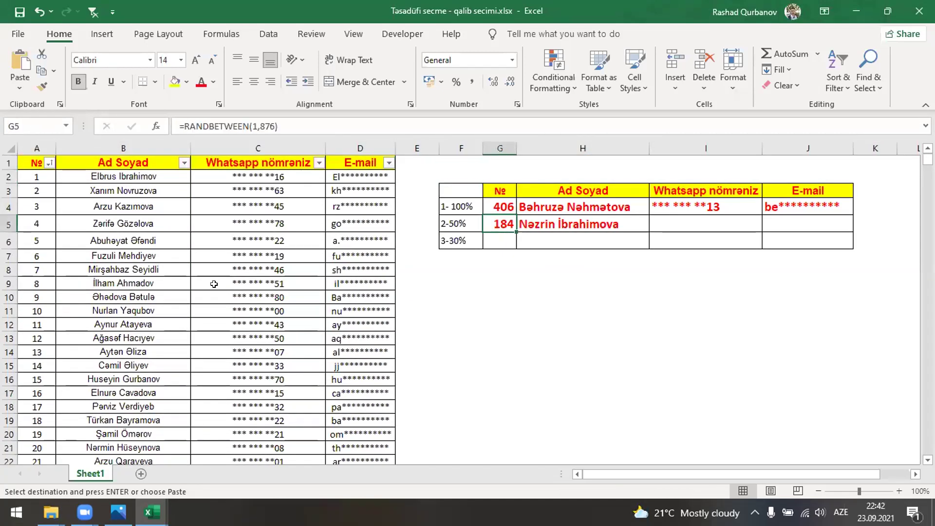
{"action": "key", "text": "Escape"}
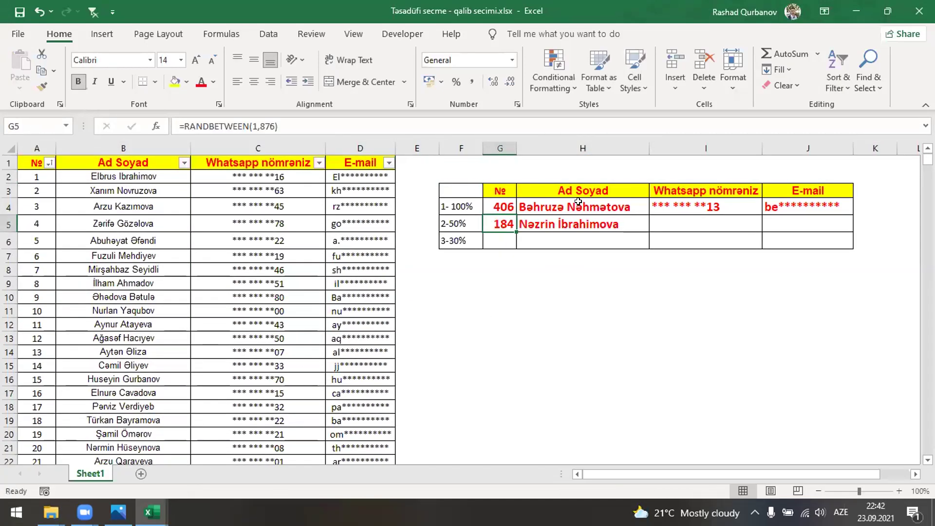
{"action": "key", "text": "F9"}
{"action": "key", "text": "F9"}
{"action": "key", "text": "F9"}
{"action": "left_click", "coordinate": [577, 224]}
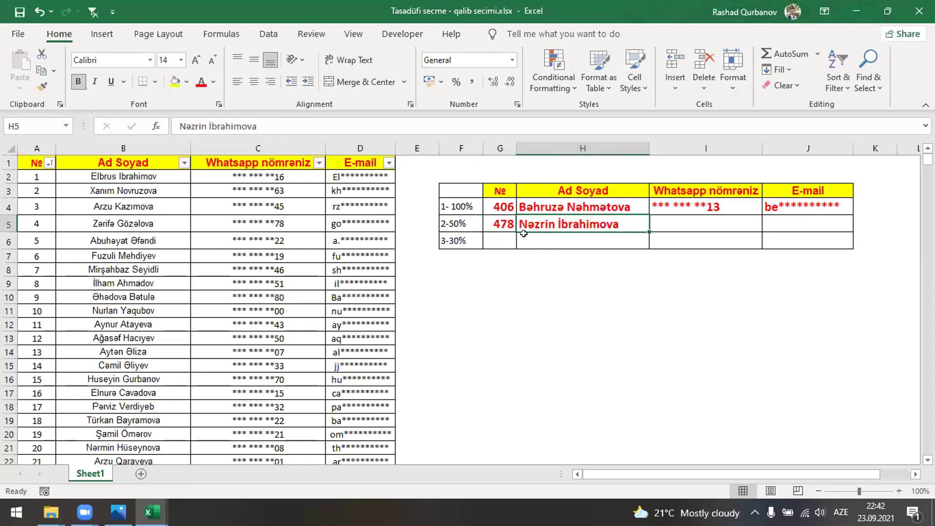
- Replace G5's RANDBETWEEN formula with the fixed number 605 and confirm it
{"action": "left_click", "coordinate": [499, 222]}
{"action": "type", "text": "605"}
{"action": "key", "text": "Return"}
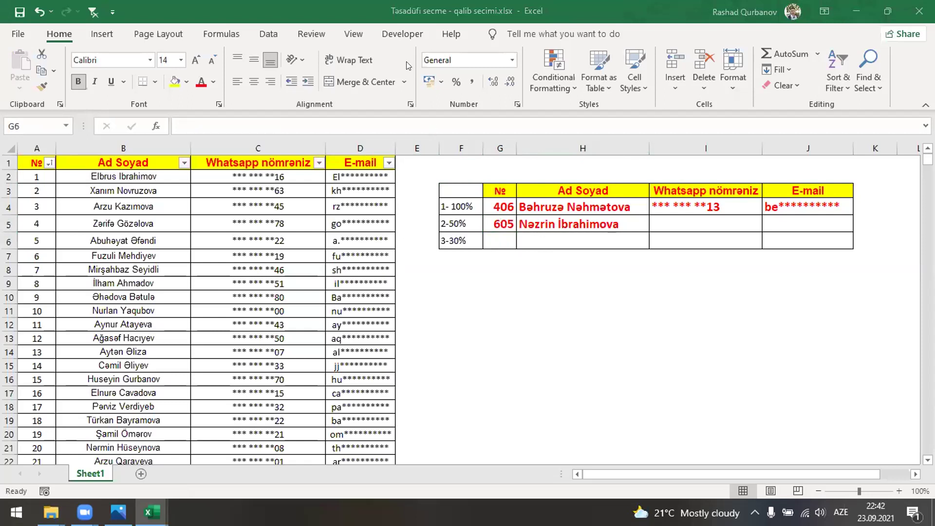
{"action": "left_click", "coordinate": [514, 225]}
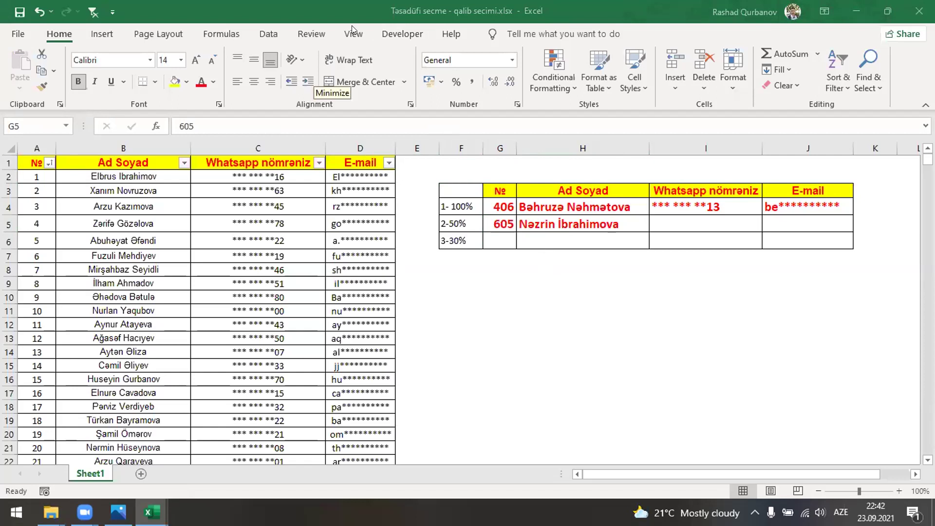
{"action": "left_click", "coordinate": [552, 238]}
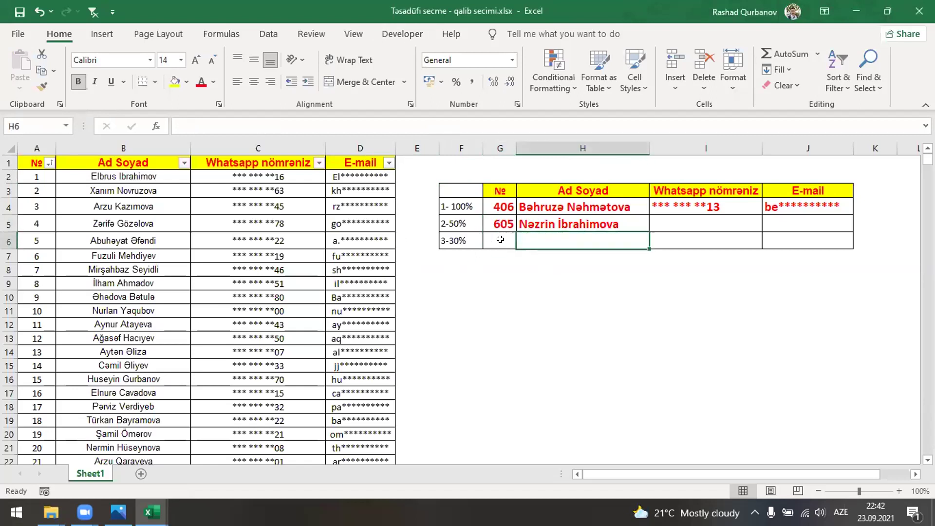
- Enter =RANDBETWEEN(1,876) in G6 for the third-place number
{"action": "left_click", "coordinate": [496, 244]}
{"action": "type", "text": "=ran"}
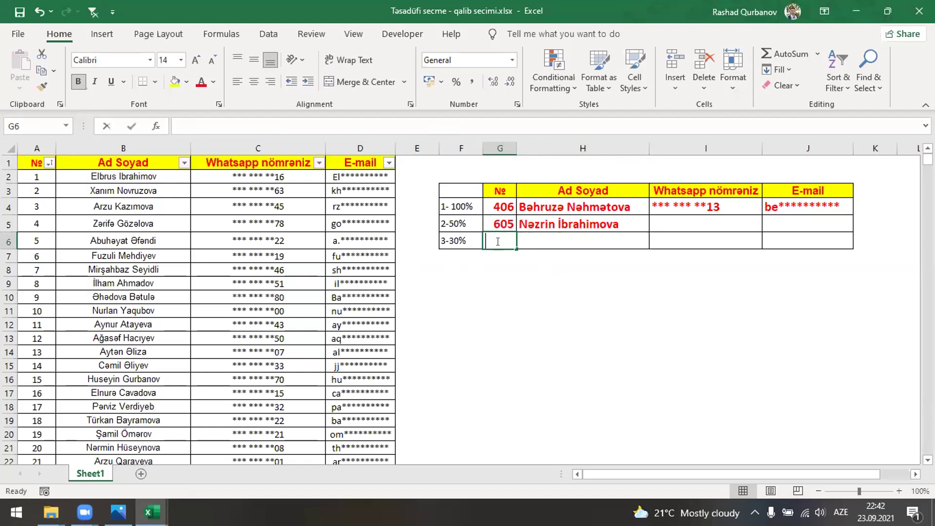
{"action": "key", "text": "Tab"}
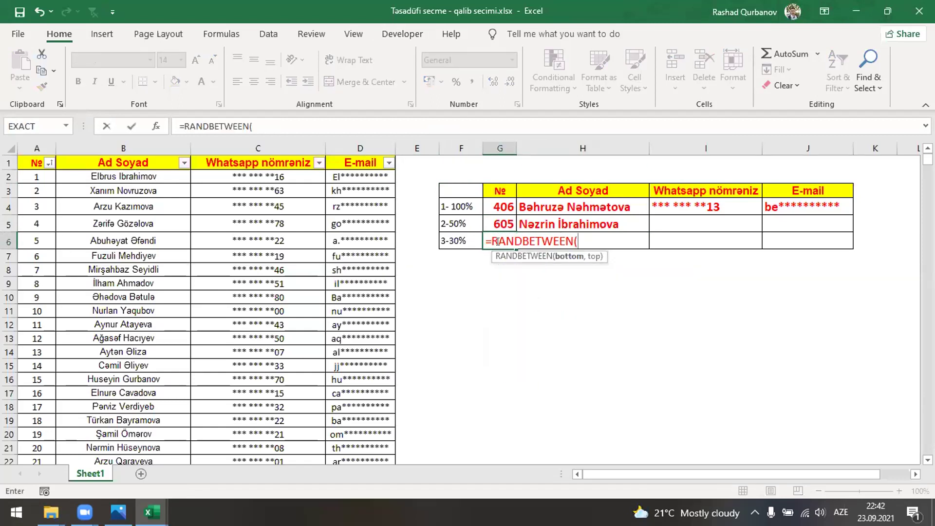
{"action": "type", "text": "1,876)"}
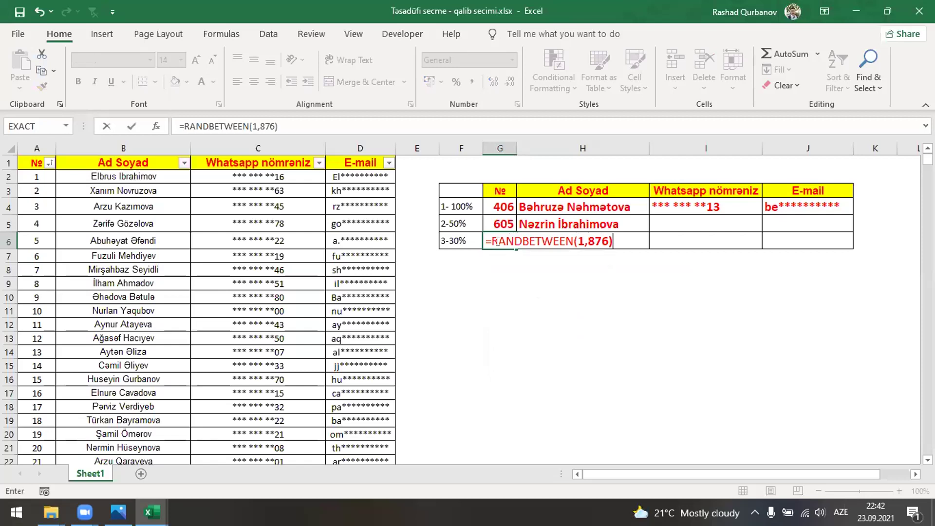
{"action": "key", "text": "ctrl+Return"}
- Enter =VLOOKUP(G6,A:D,2,0) in H6 to fetch the third-place name
{"action": "key", "text": "Right"}
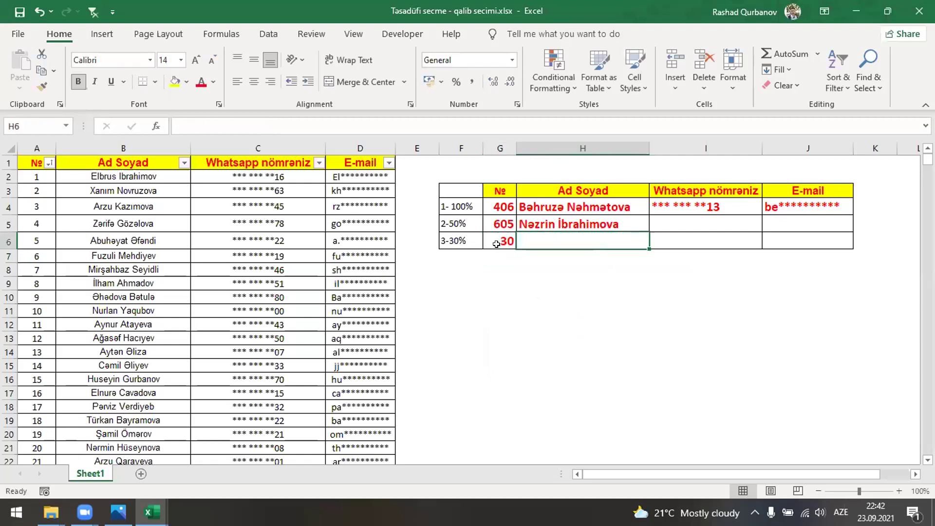
{"action": "type", "text": "=vl"}
{"action": "key", "text": "Tab"}
{"action": "key", "text": "Left"}
{"action": "key", "text": "Left"}
{"action": "key", "text": "Left"}
{"action": "key", "text": "Left"}
{"action": "key", "text": "Right"}
{"action": "key", "text": "Right"}
{"action": "key", "text": "Right"}
{"action": "type", "text": ","}
{"action": "key", "text": "Left"}
{"action": "key", "text": "ctrl+Left"}
{"action": "key", "text": "ctrl+Left"}
{"action": "key", "text": "ctrl+Left"}
{"action": "key", "text": "ctrl+space"}
{"action": "key", "text": "shift+Right"}
{"action": "key", "text": "shift+Right"}
{"action": "key", "text": "shift+Right"}
{"action": "type", "text": ",2,0"}
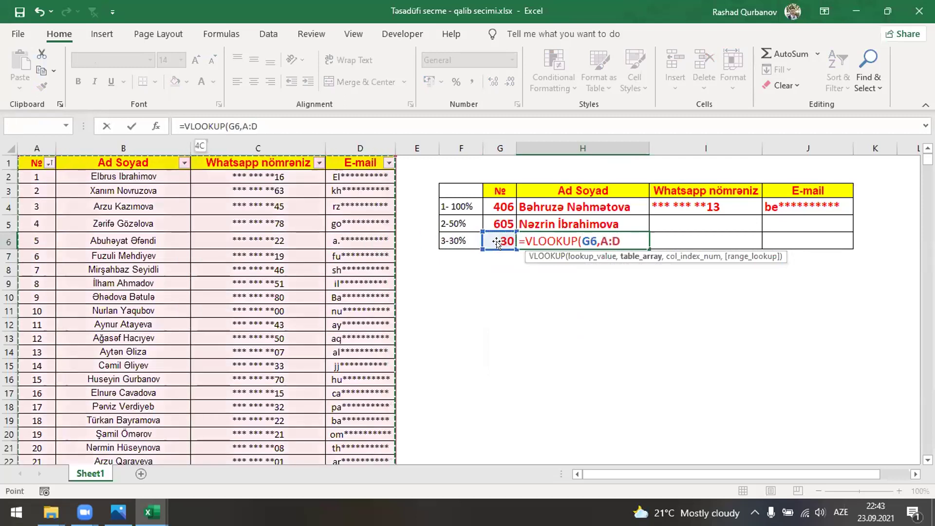
{"action": "type", "text": ")"}
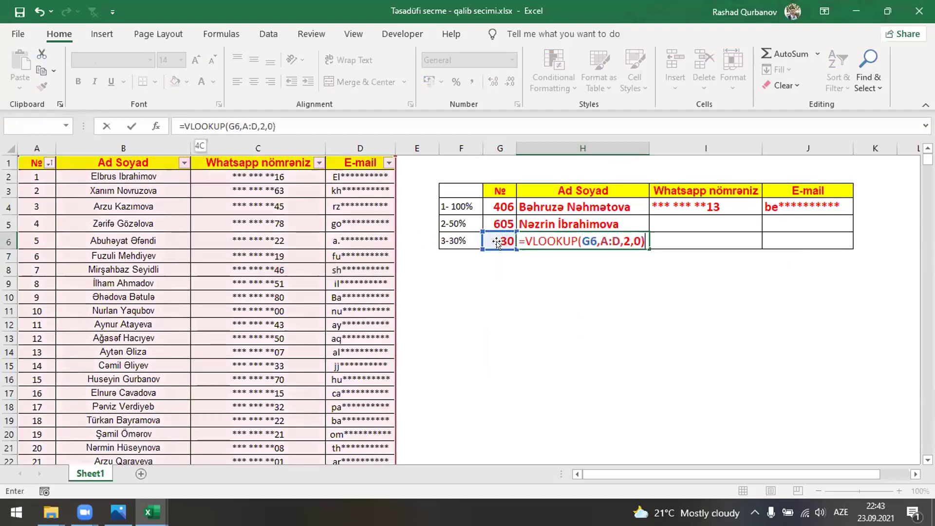
{"action": "key", "text": "Return"}
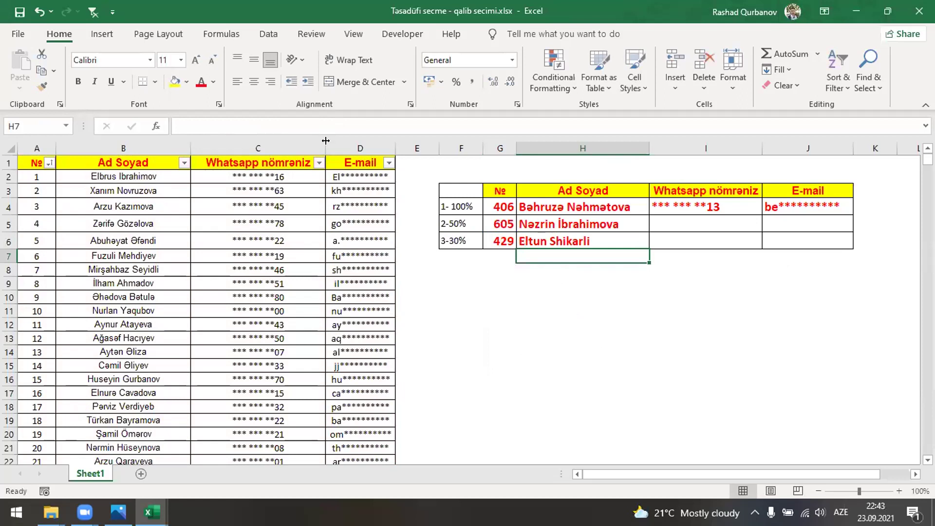
- Recalculate the third-place draw five times until it shows 653 with its name
{"action": "key", "text": "F9"}
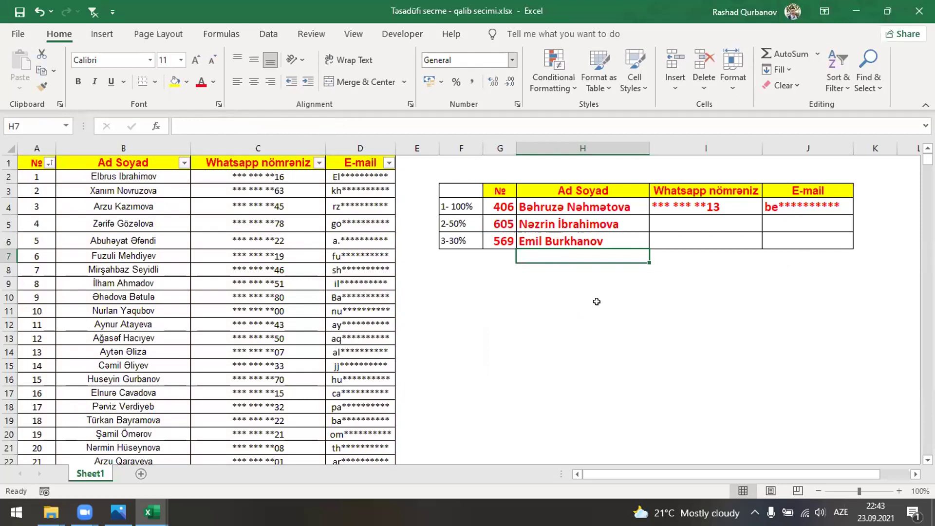
{"action": "key", "text": "F9"}
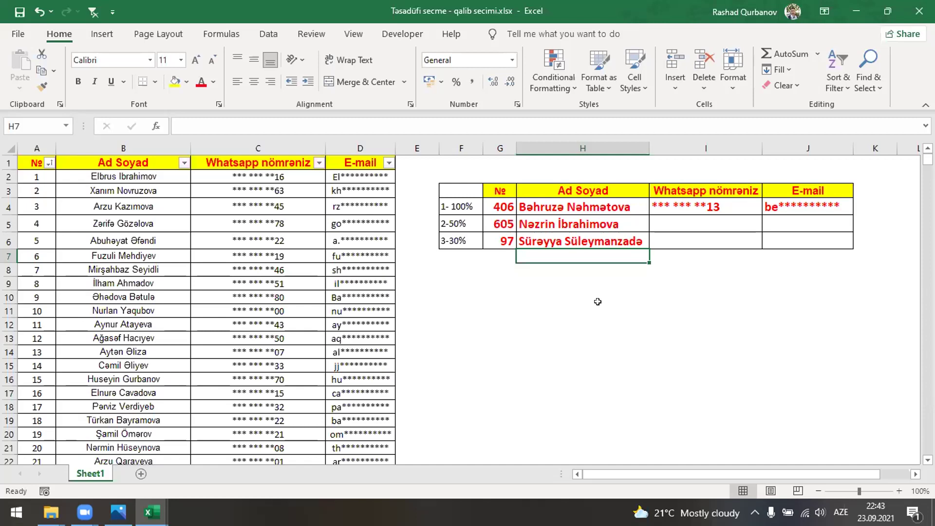
{"action": "key", "text": "F9"}
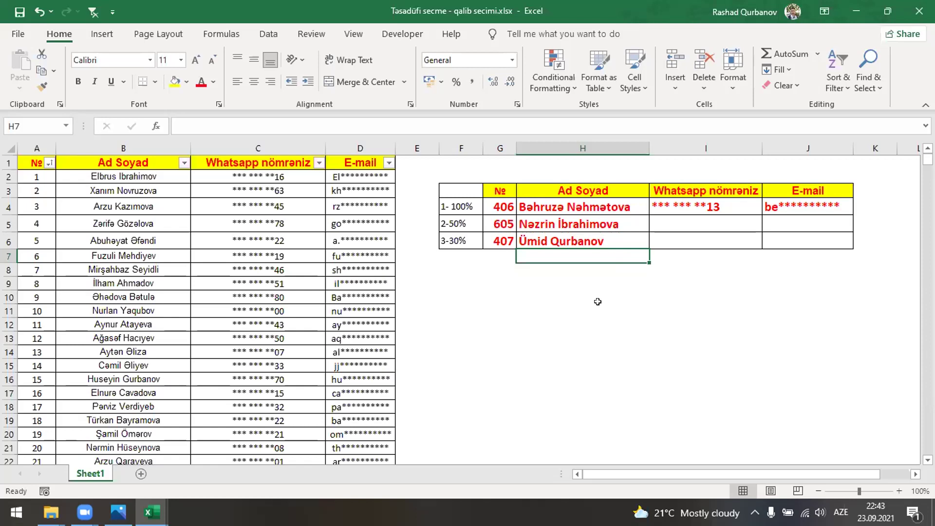
{"action": "key", "text": "F9"}
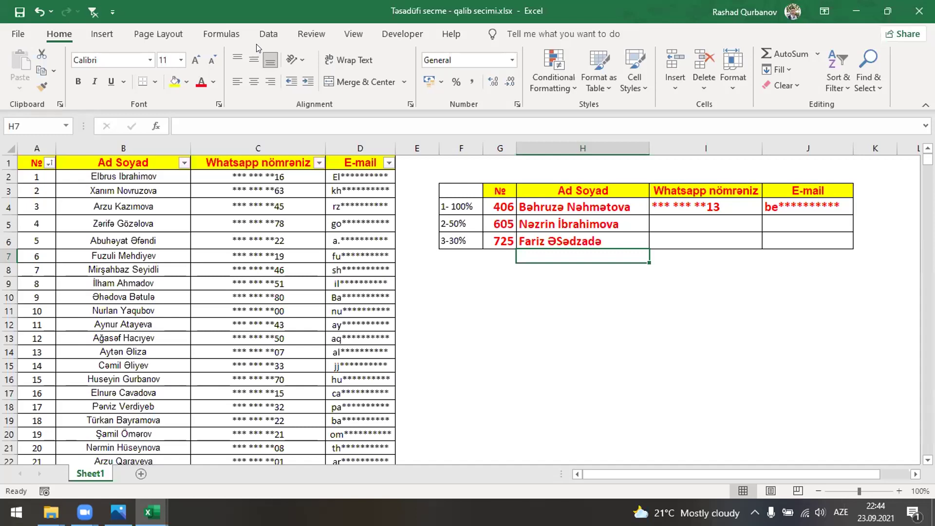
{"action": "key", "text": "F9"}
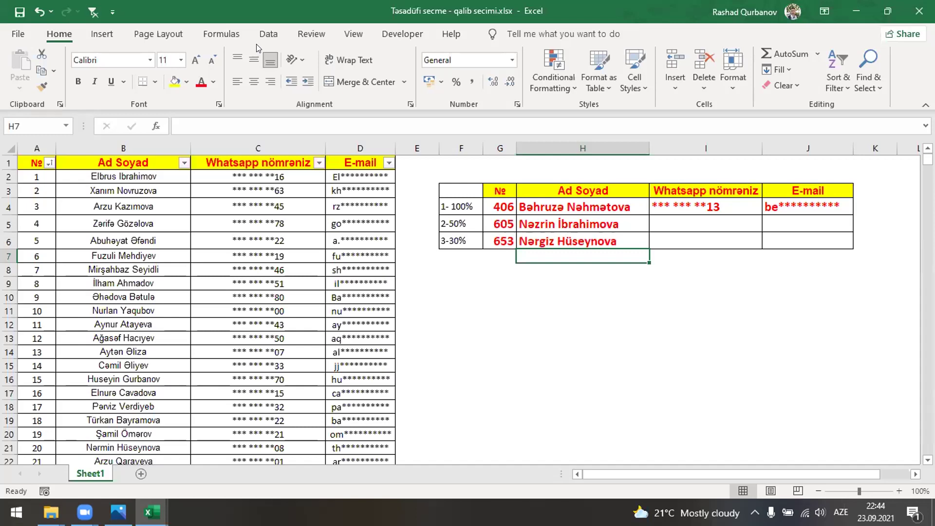
- Paste G6:H6 over itself as values to fix third place
{"action": "key", "text": "Up"}
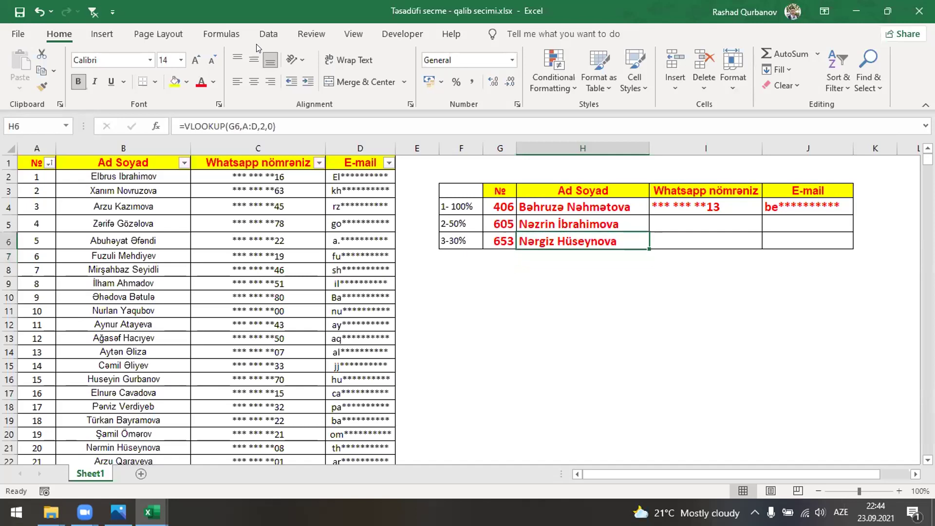
{"action": "key", "text": "shift+Left"}
{"action": "key", "text": "ctrl+c"}
{"action": "key", "text": "ctrl+alt+v"}
{"action": "key", "text": "v"}
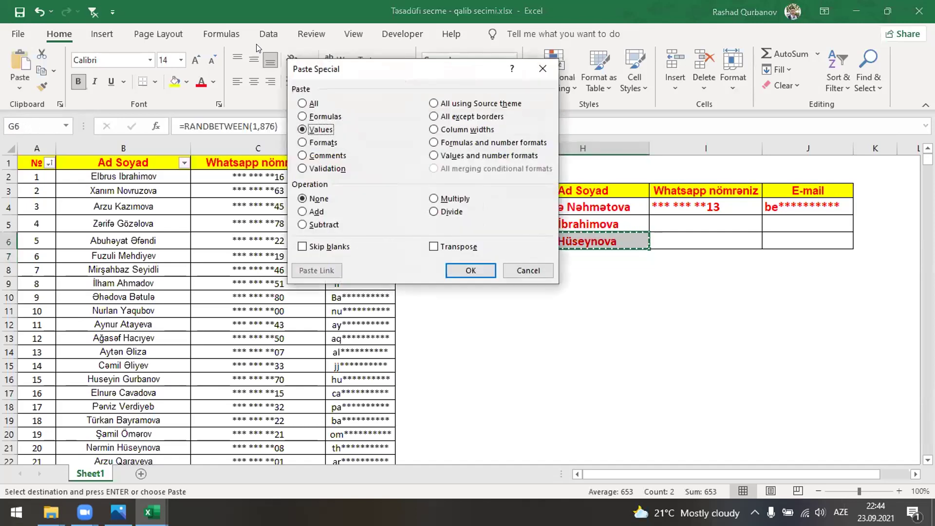
{"action": "key", "text": "Return"}
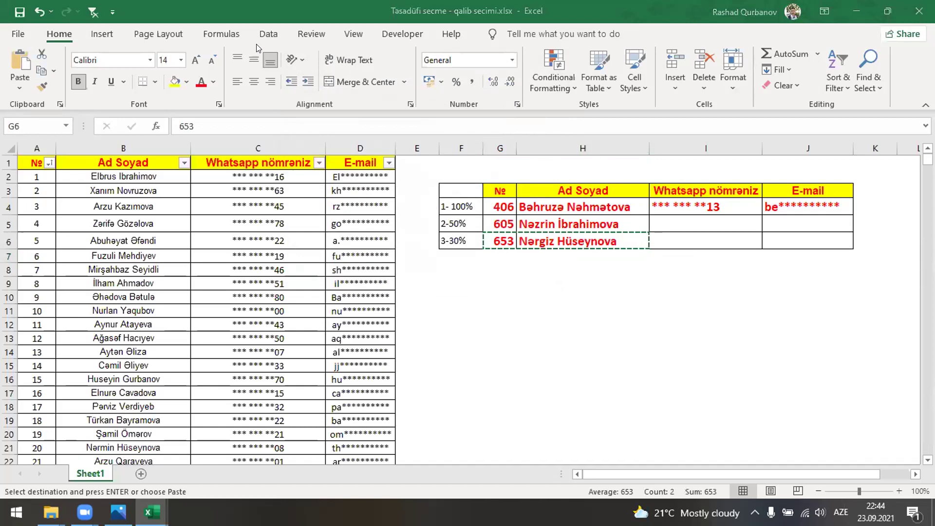
- Find 653 in column A, check row 654's name matches, then return to the top
{"action": "left_click", "coordinate": [499, 241]}
{"action": "key", "text": "ctrl+c"}
{"action": "left_click", "coordinate": [31, 143]}
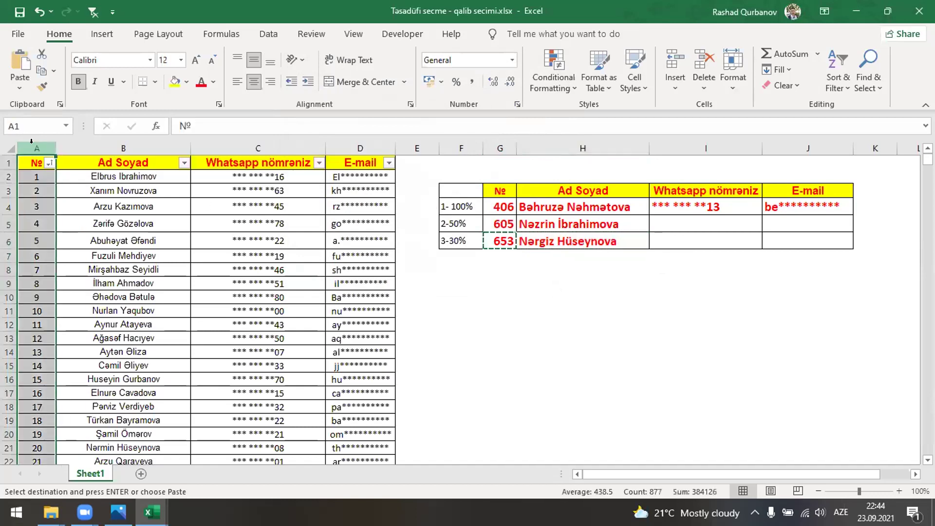
{"action": "key", "text": "ctrl+f"}
{"action": "key", "text": "ctrl+v"}
{"action": "key", "text": "Return"}
{"action": "key", "text": "Escape"}
{"action": "left_click", "coordinate": [36, 313]}
{"action": "left_click", "coordinate": [8, 312]}
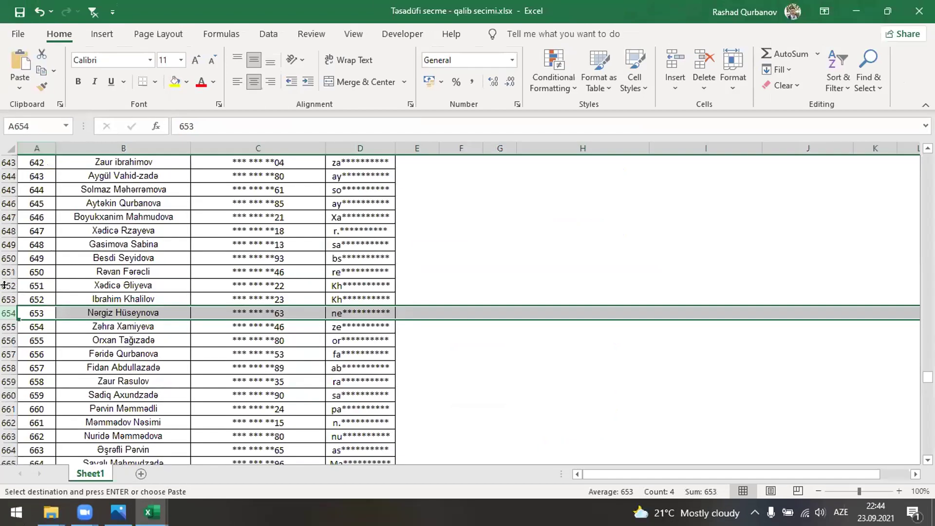
{"action": "key", "text": "ctrl+Home"}
{"action": "key", "text": "Right"}
{"action": "key", "text": "Right"}
{"action": "key", "text": "Right"}
{"action": "key", "text": "Right"}
{"action": "key", "text": "Right"}
{"action": "key", "text": "Right"}
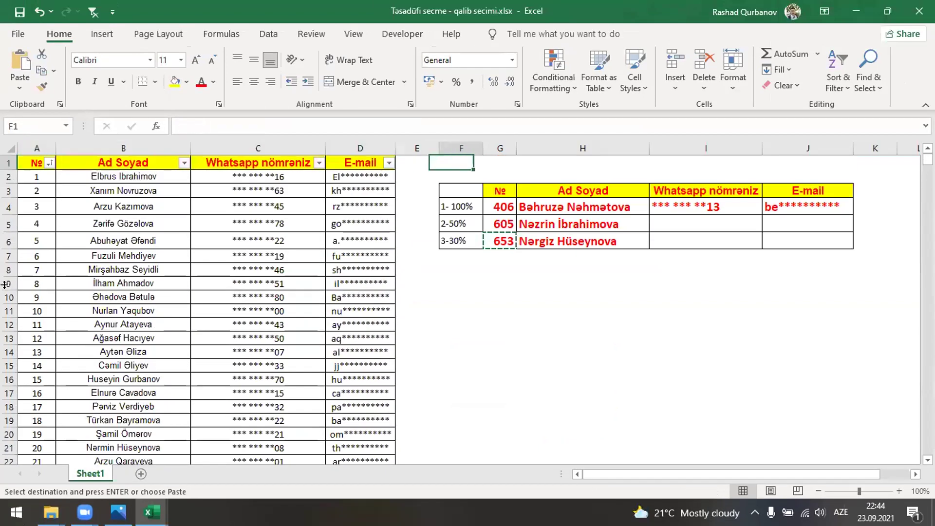